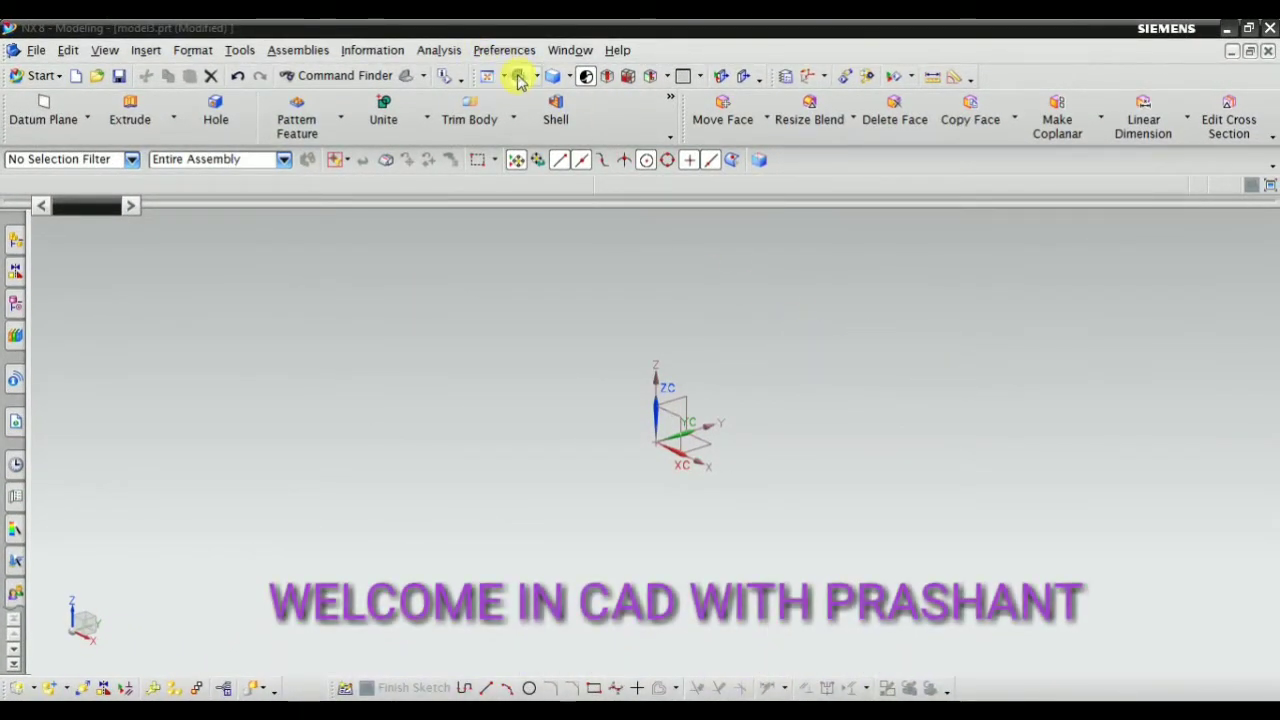
Open Insert > Surface so the Transition command is listed
{"action": "left_click", "coordinate": [147, 51]}
{"action": "mouse_move", "coordinate": [174, 397]}
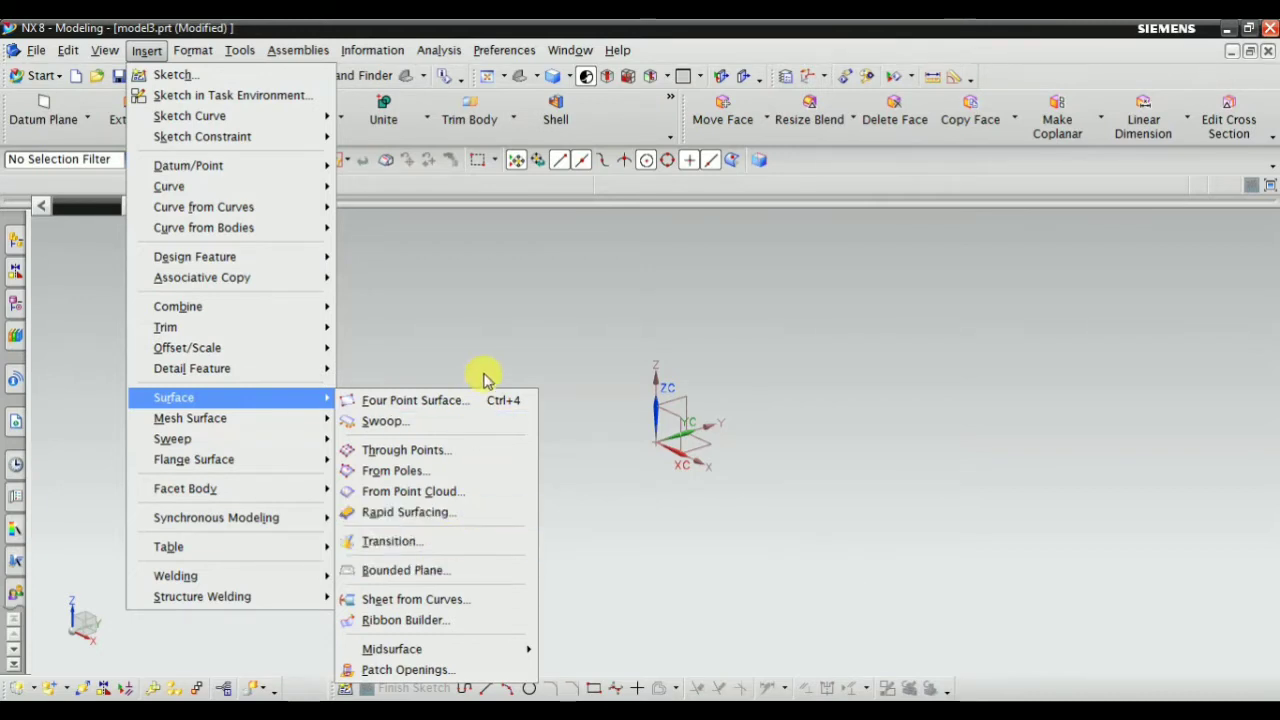
Fit the view, then add a datum plane 100 mm from a CSYS plane, direction reversed
{"action": "right_click", "coordinate": [514, 271]}
{"action": "left_click", "coordinate": [557, 312]}
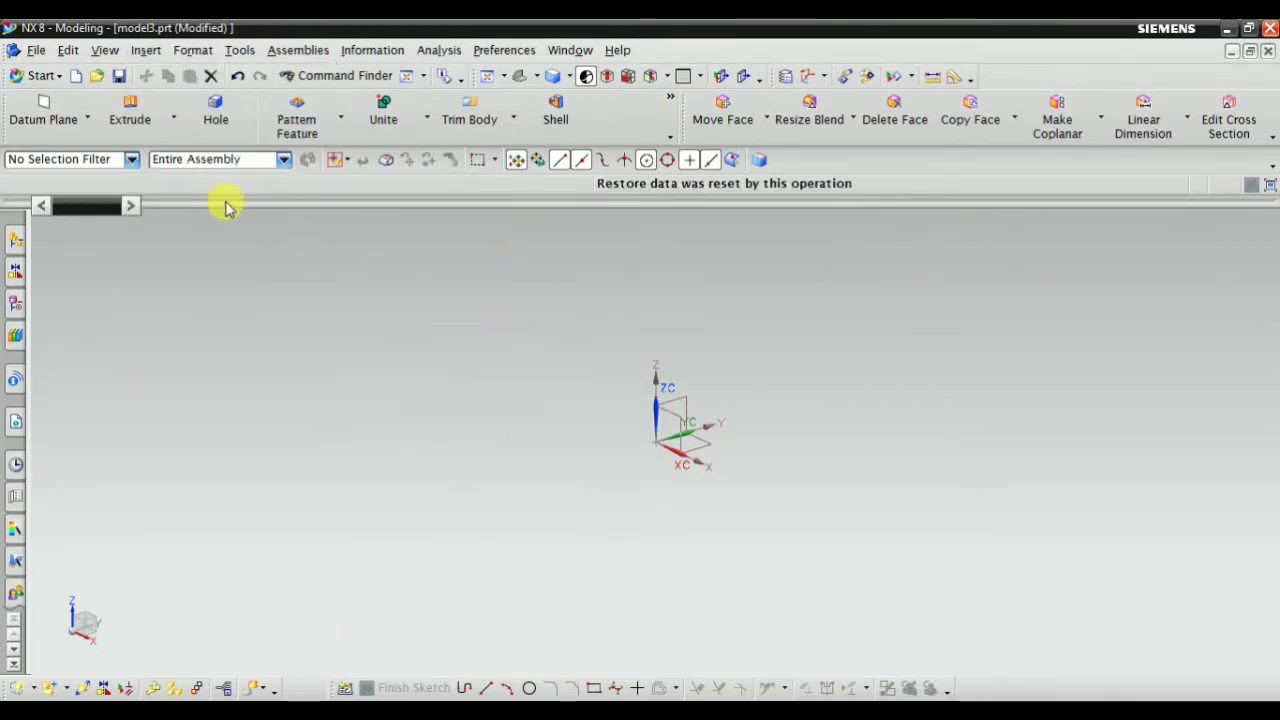
{"action": "left_click", "coordinate": [145, 52]}
{"action": "mouse_move", "coordinate": [188, 165]}
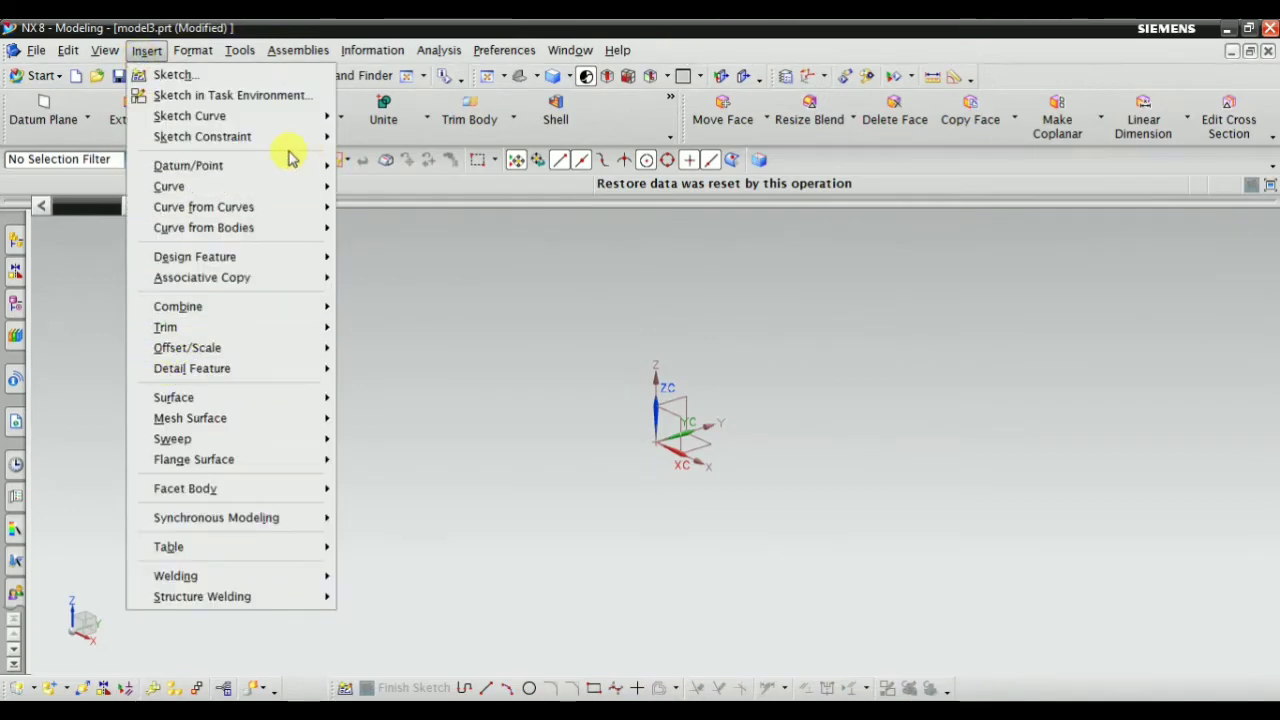
{"action": "left_click", "coordinate": [410, 167]}
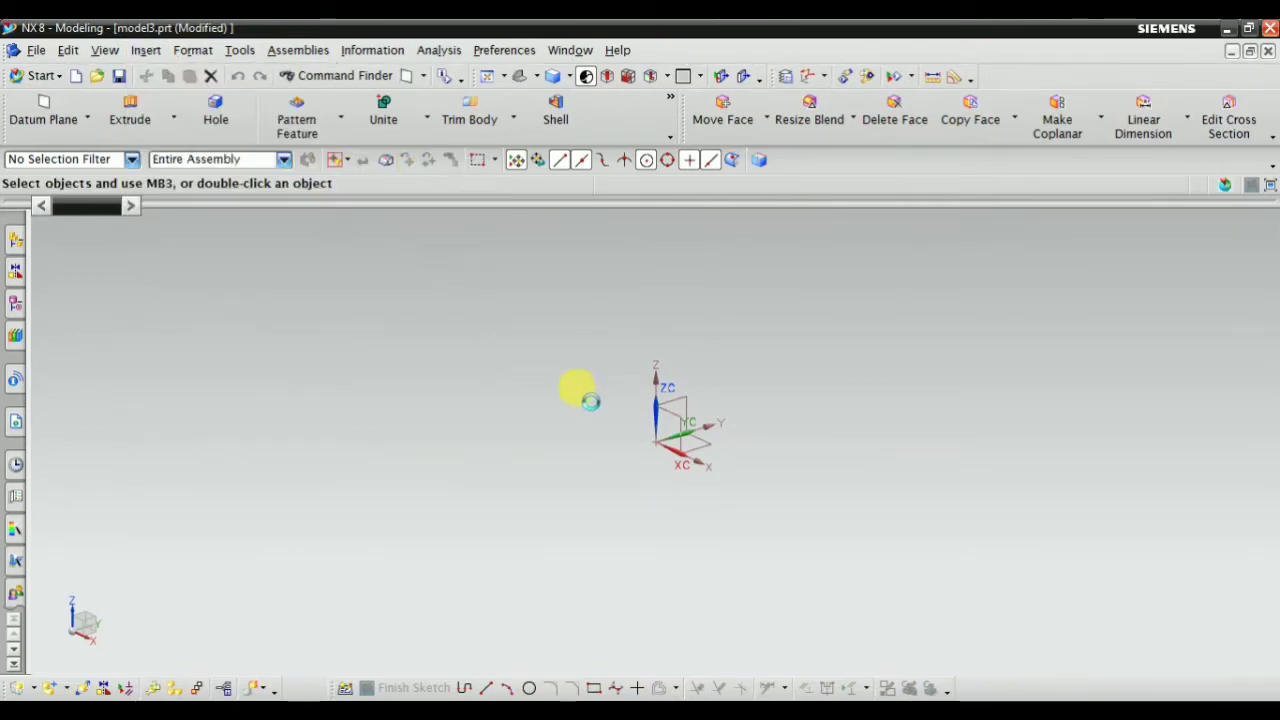
{"action": "left_click", "coordinate": [669, 417]}
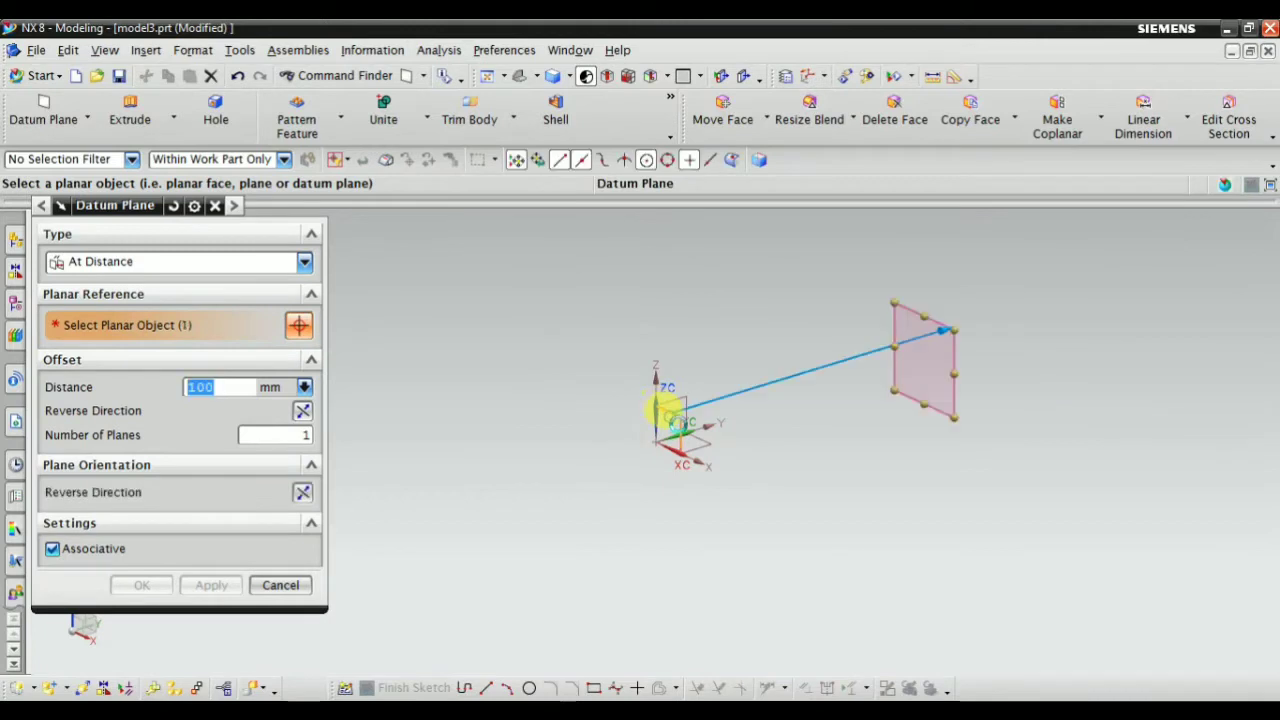
{"action": "left_click", "coordinate": [303, 411]}
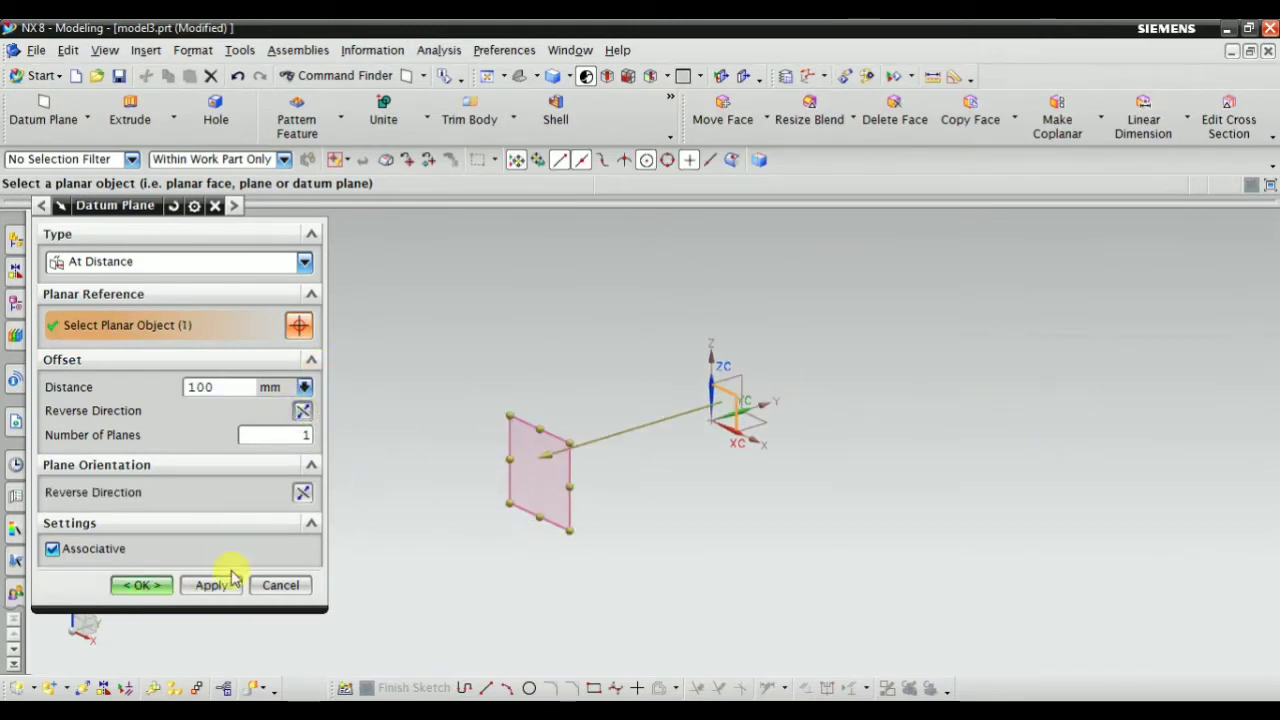
{"action": "left_click", "coordinate": [145, 585]}
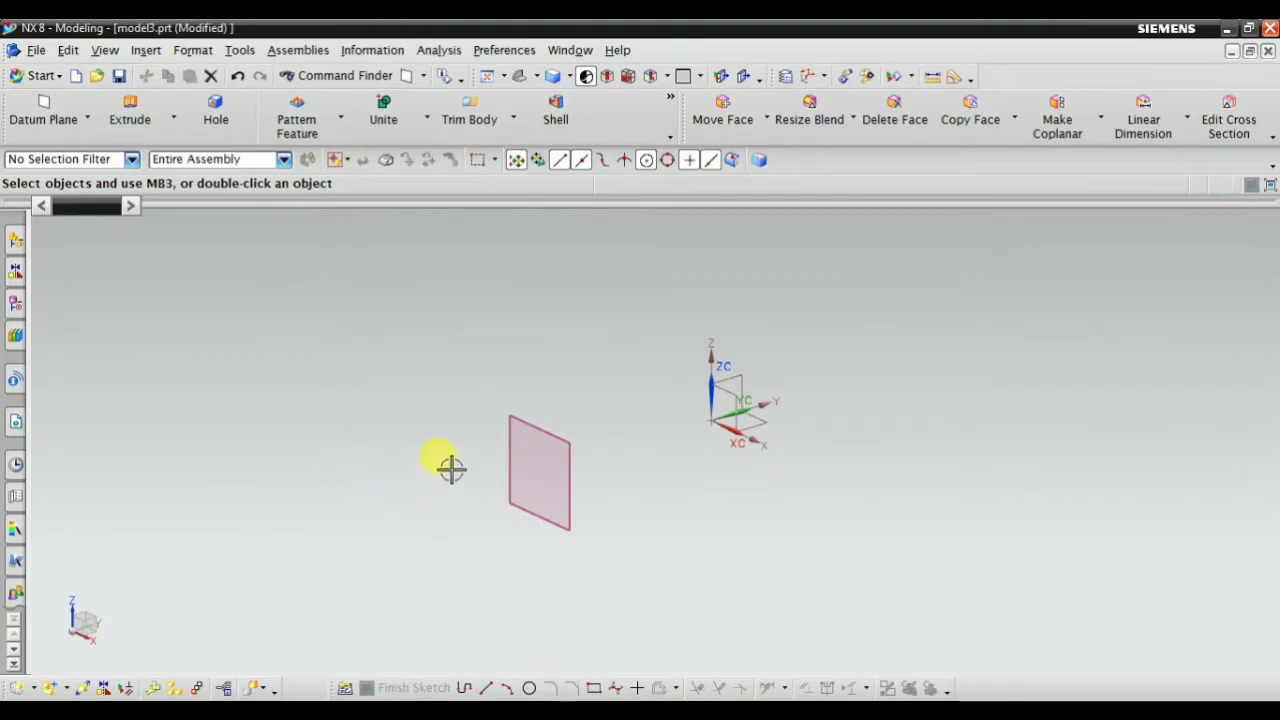
{"action": "left_click", "coordinate": [558, 437]}
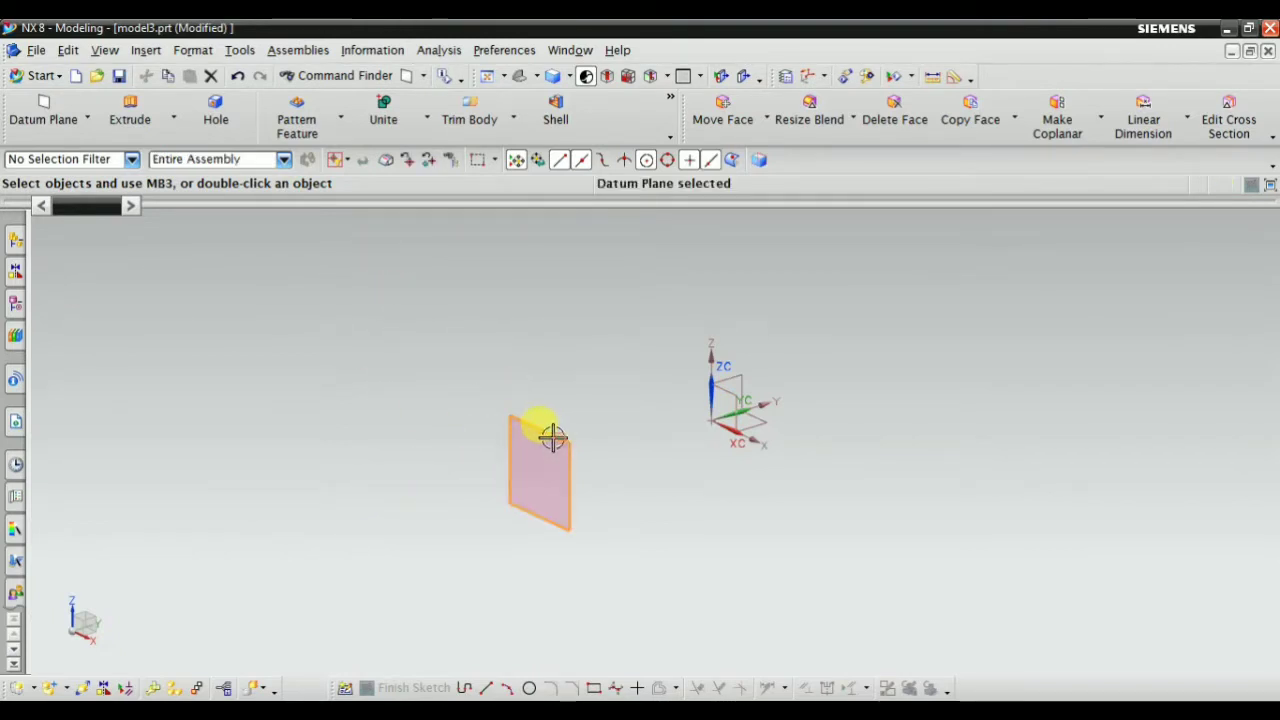
{"action": "right_click", "coordinate": [552, 435]}
Start a sketch on the datum plane with Continuous Auto Dimensioning turned on
{"action": "left_click", "coordinate": [660, 265]}
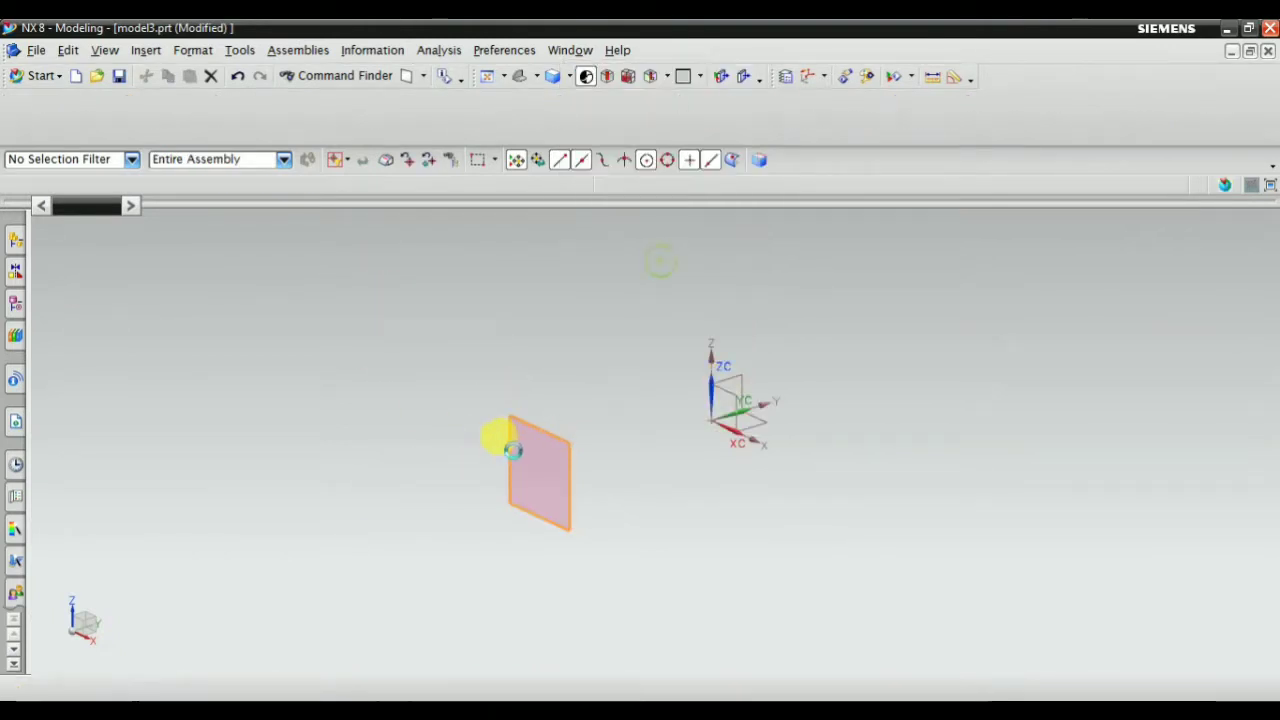
{"action": "left_click", "coordinate": [238, 656]}
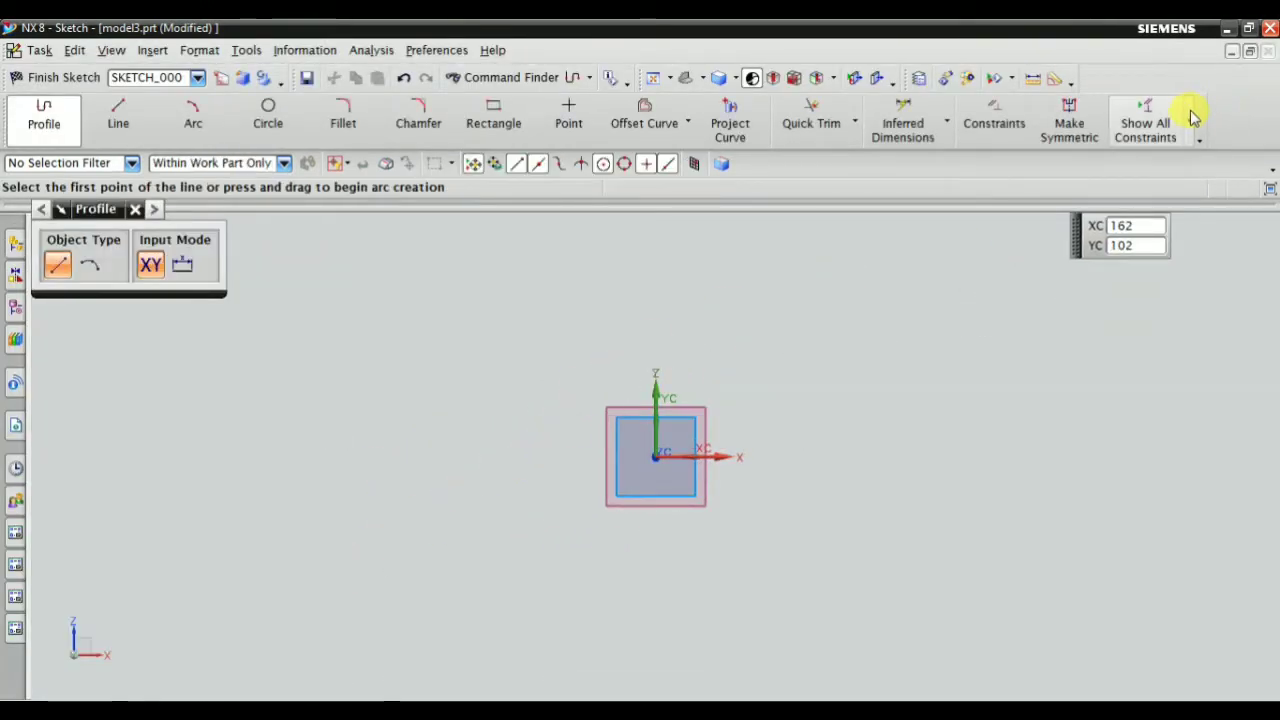
{"action": "left_click", "coordinate": [1189, 122]}
{"action": "left_click", "coordinate": [1130, 400]}
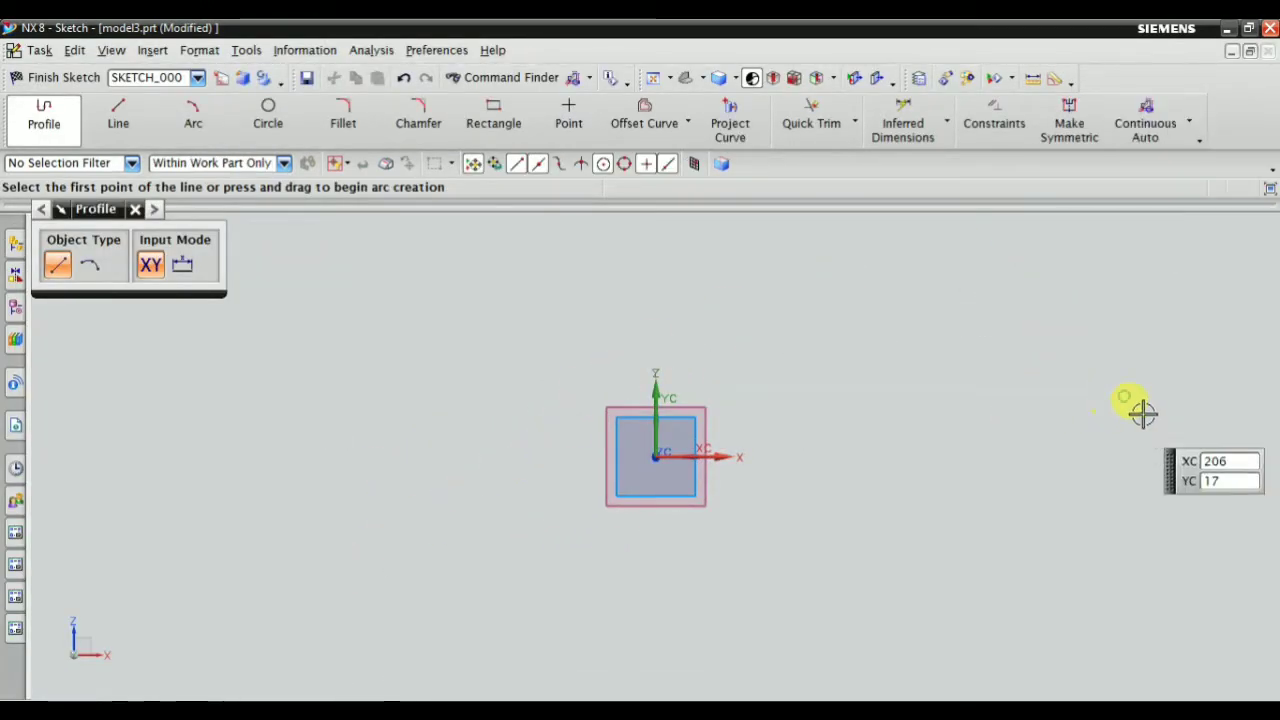
Draw the left upward-curling arc
{"action": "left_click", "coordinate": [135, 210]}
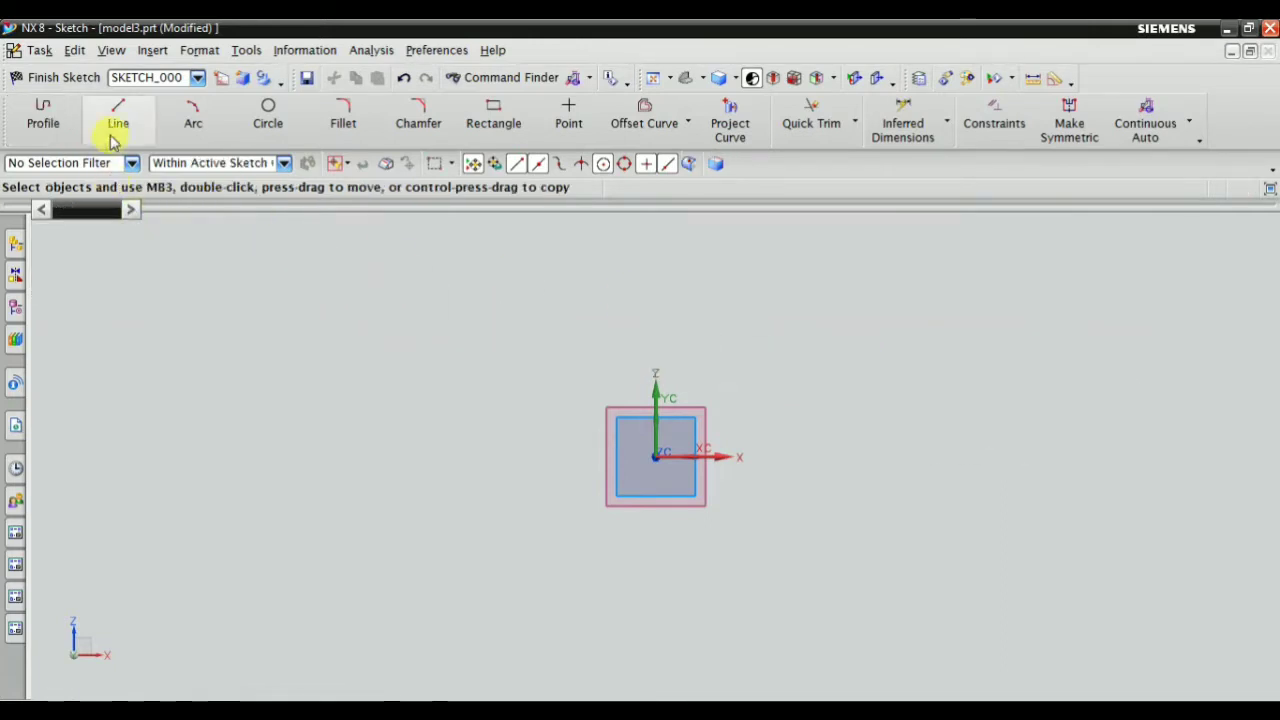
{"action": "left_click", "coordinate": [213, 135]}
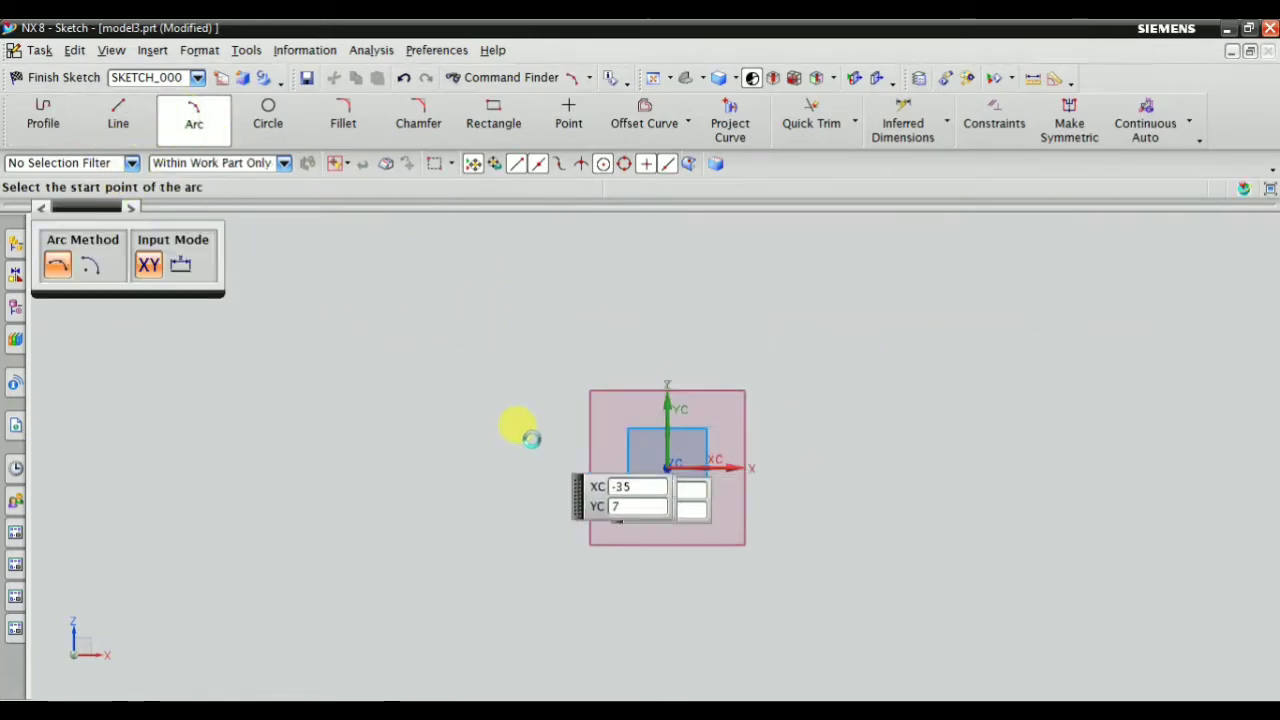
{"action": "left_click", "coordinate": [500, 437]}
{"action": "left_click", "coordinate": [574, 488]}
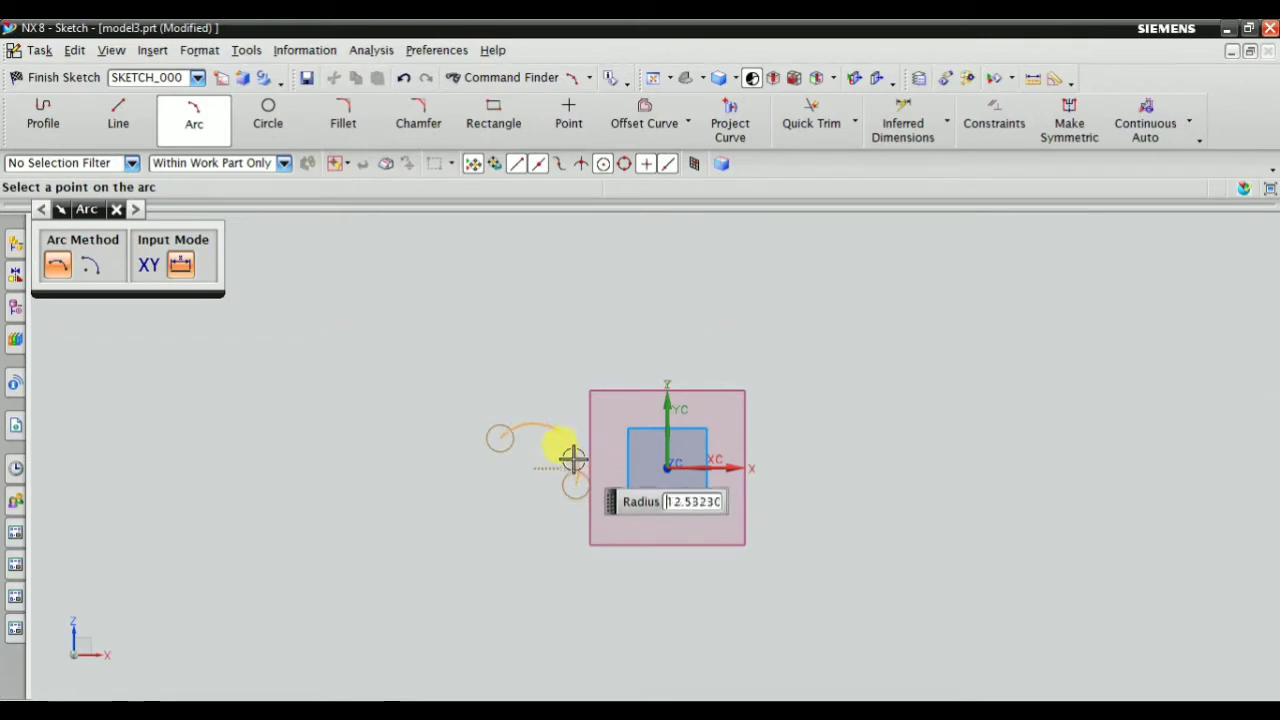
{"action": "left_click", "coordinate": [568, 456]}
{"action": "key", "text": "Escape"}
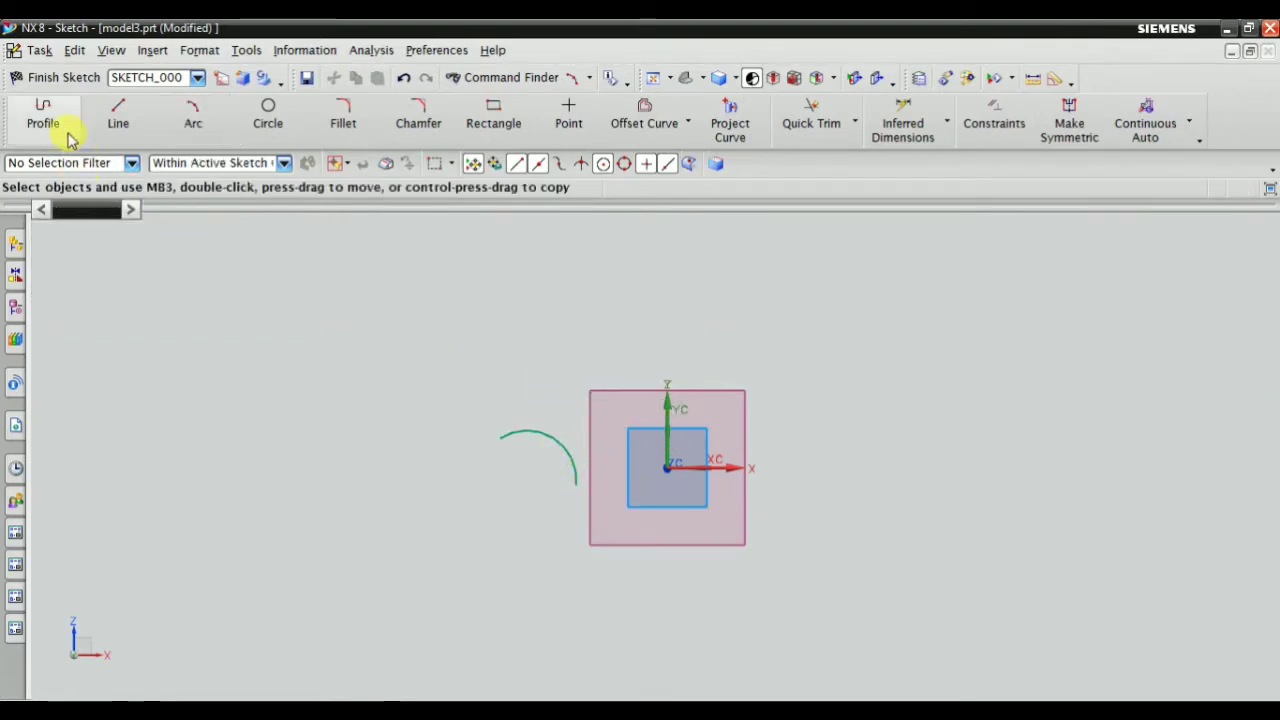
Draw the horizontal line from the arc's lower end and delete the extra slanted segment
{"action": "left_click", "coordinate": [40, 114]}
{"action": "left_click", "coordinate": [575, 486]}
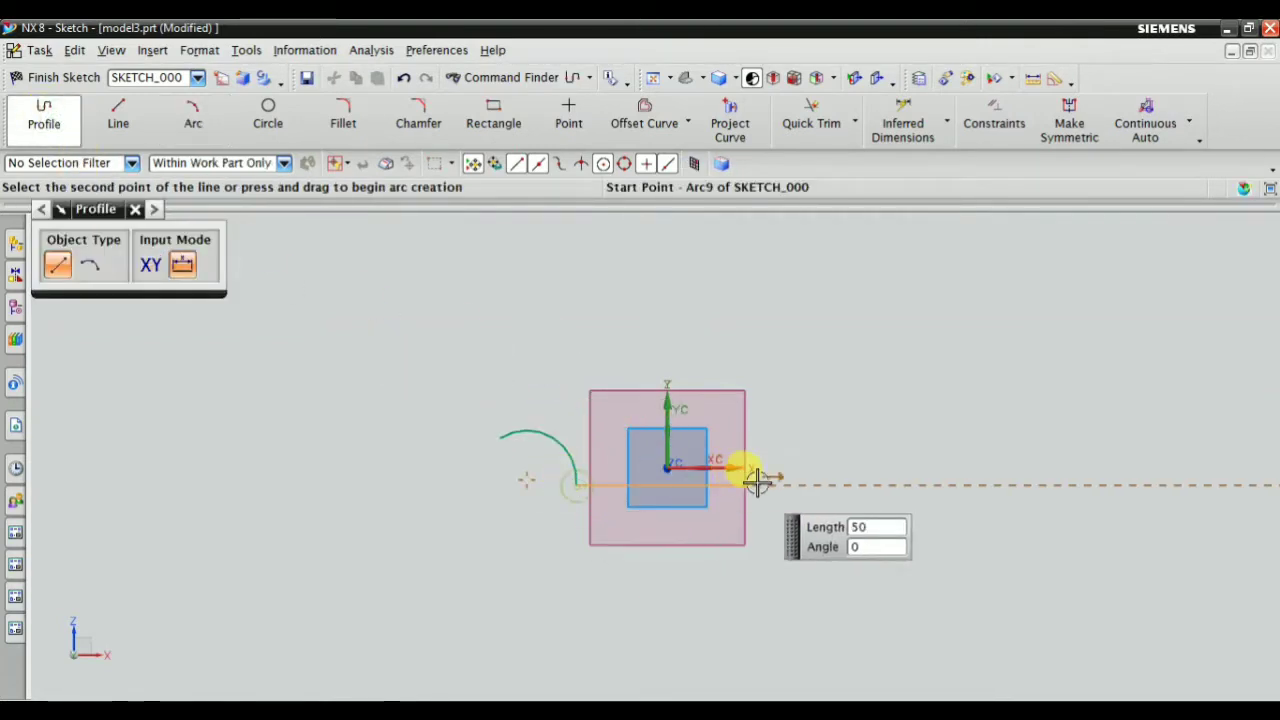
{"action": "left_click", "coordinate": [755, 485]}
{"action": "left_click", "coordinate": [828, 438]}
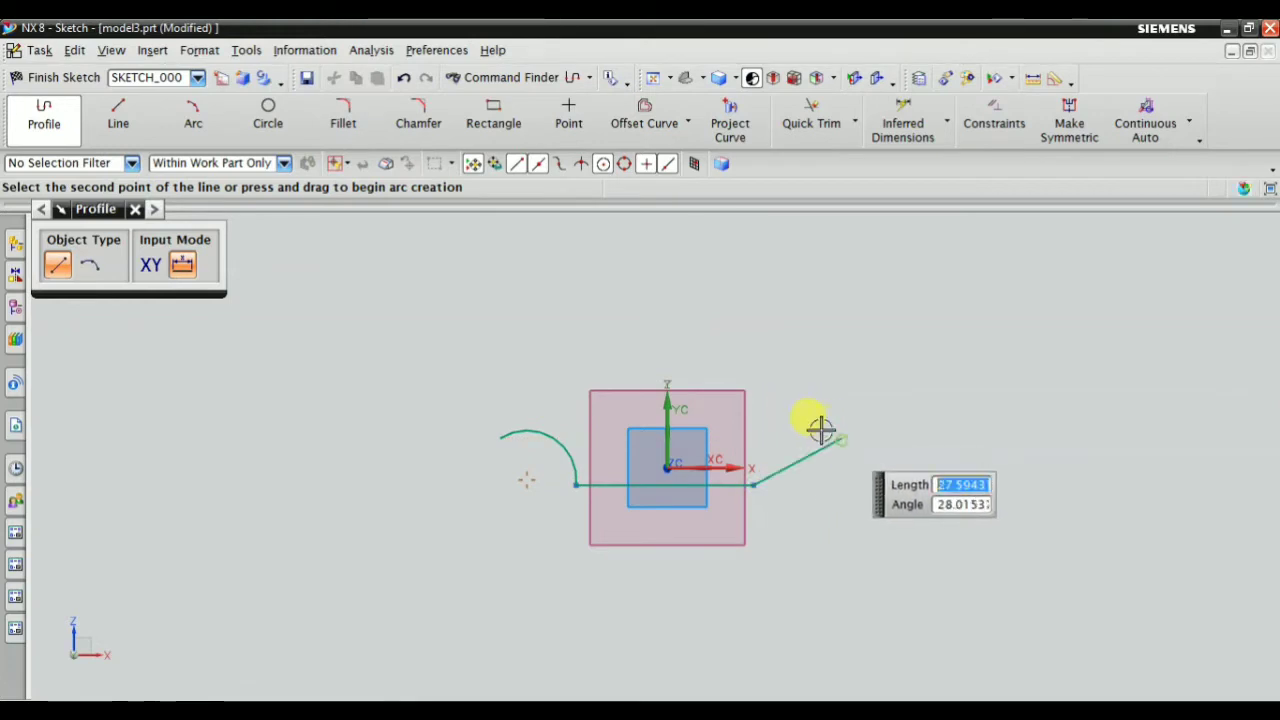
{"action": "middle_click", "coordinate": [865, 418]}
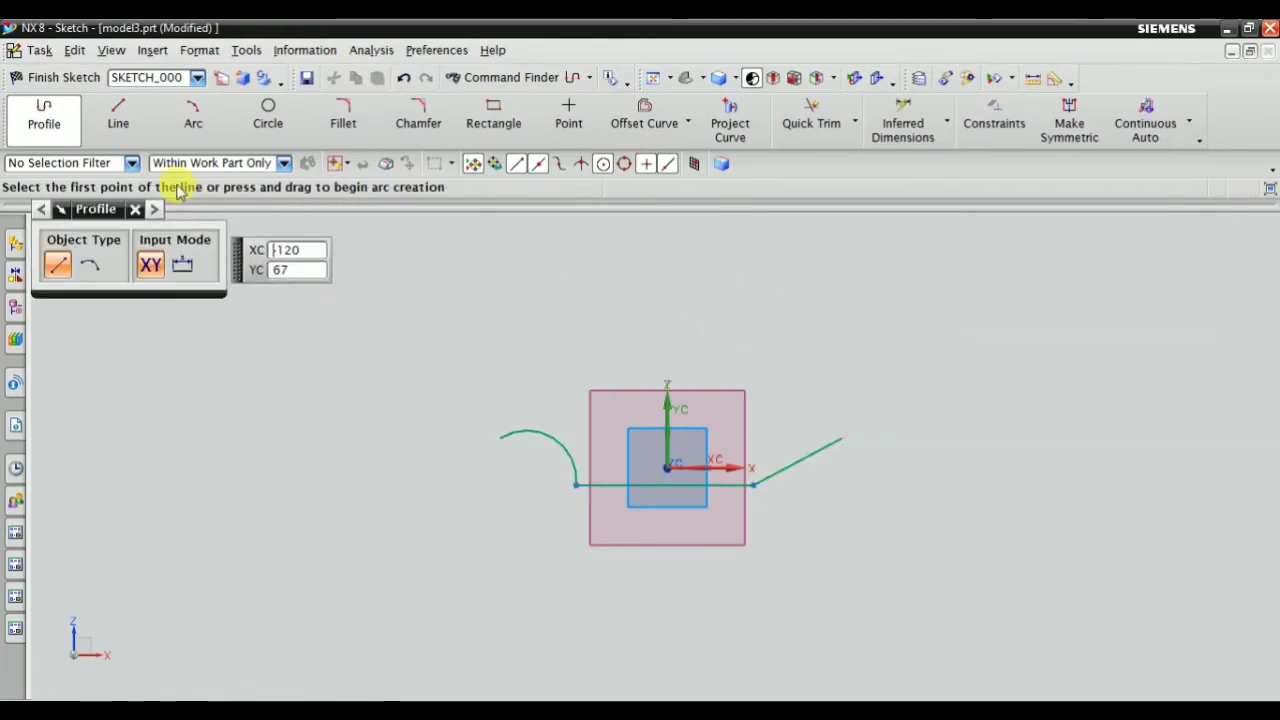
{"action": "left_click", "coordinate": [134, 210]}
{"action": "scroll", "coordinate": [813, 433], "scroll_direction": "up", "scroll_amount": 2}
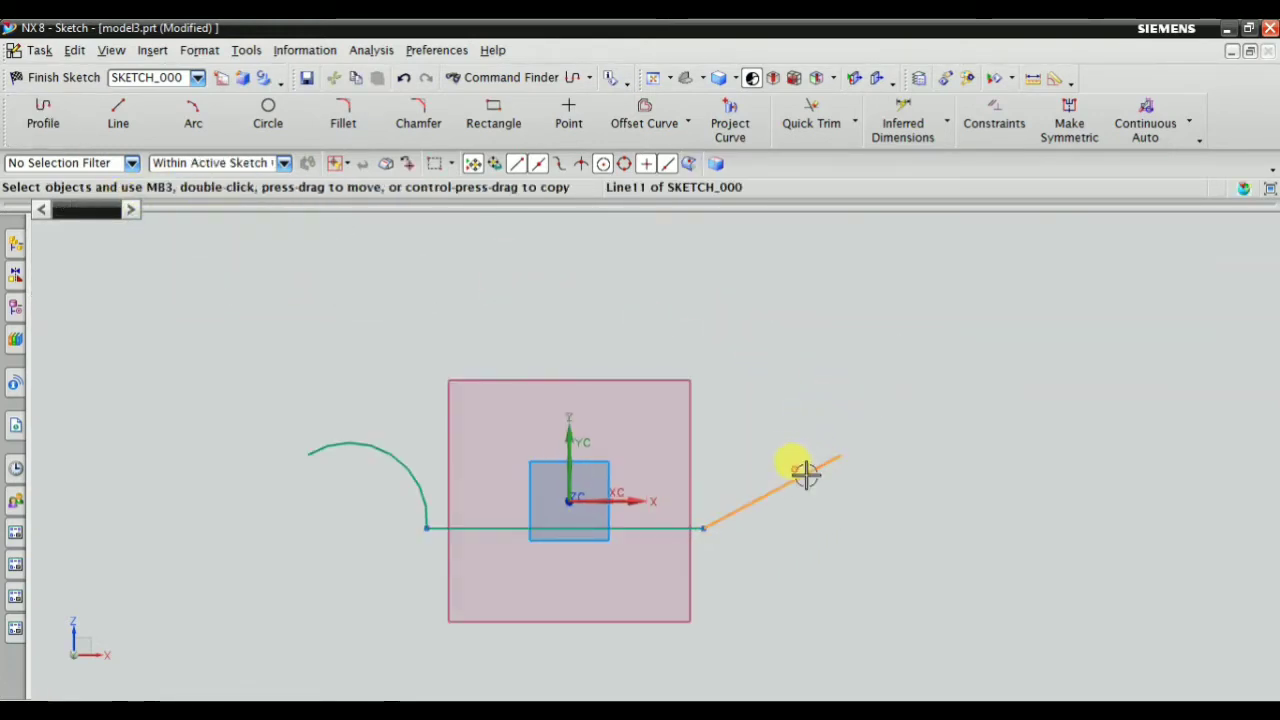
{"action": "right_click", "coordinate": [806, 474]}
{"action": "left_click", "coordinate": [851, 407]}
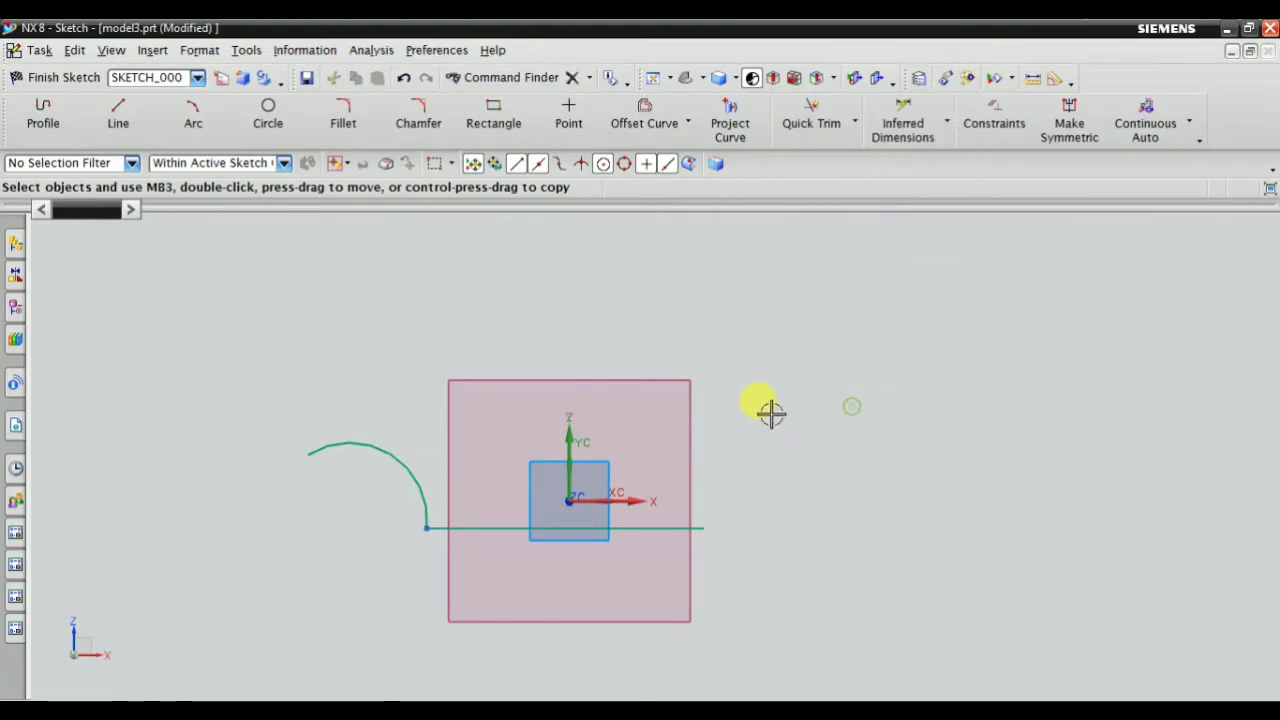
Draw the right-hand arc rising from the line's right end
{"action": "left_click", "coordinate": [191, 118]}
{"action": "left_click", "coordinate": [702, 527]}
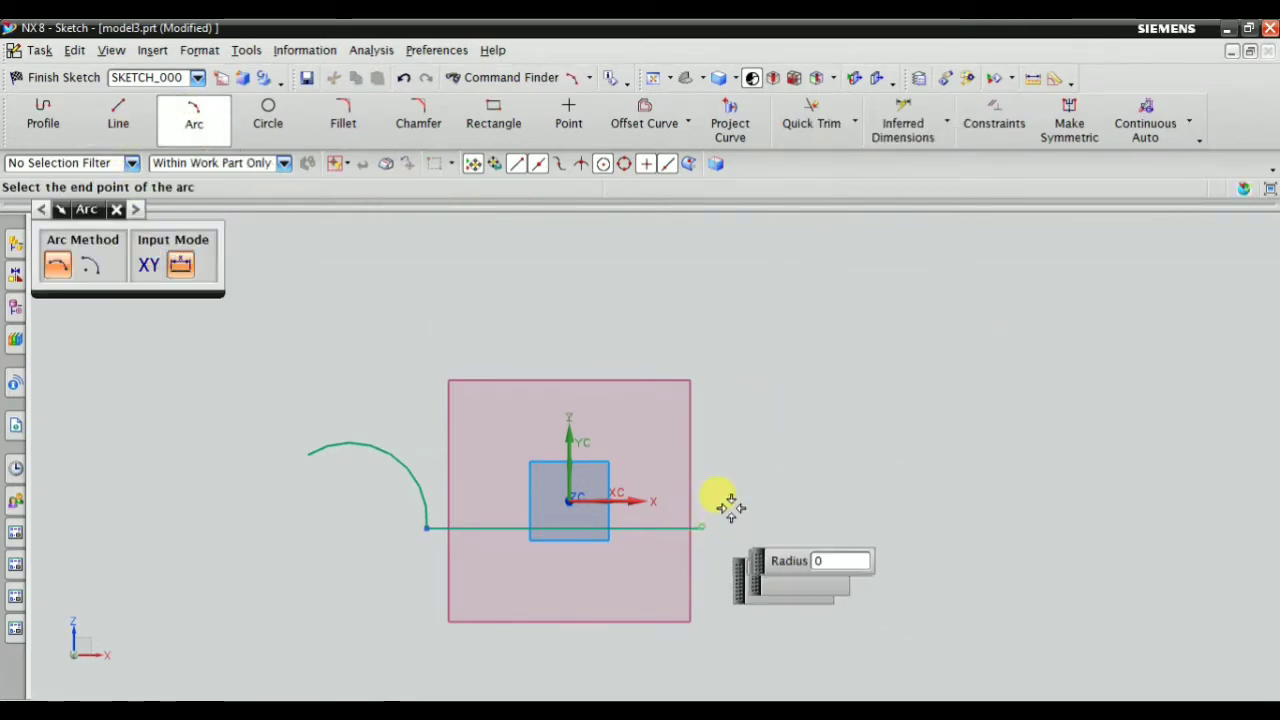
{"action": "left_click", "coordinate": [838, 430]}
{"action": "left_click", "coordinate": [751, 449]}
{"action": "key", "text": "Escape"}
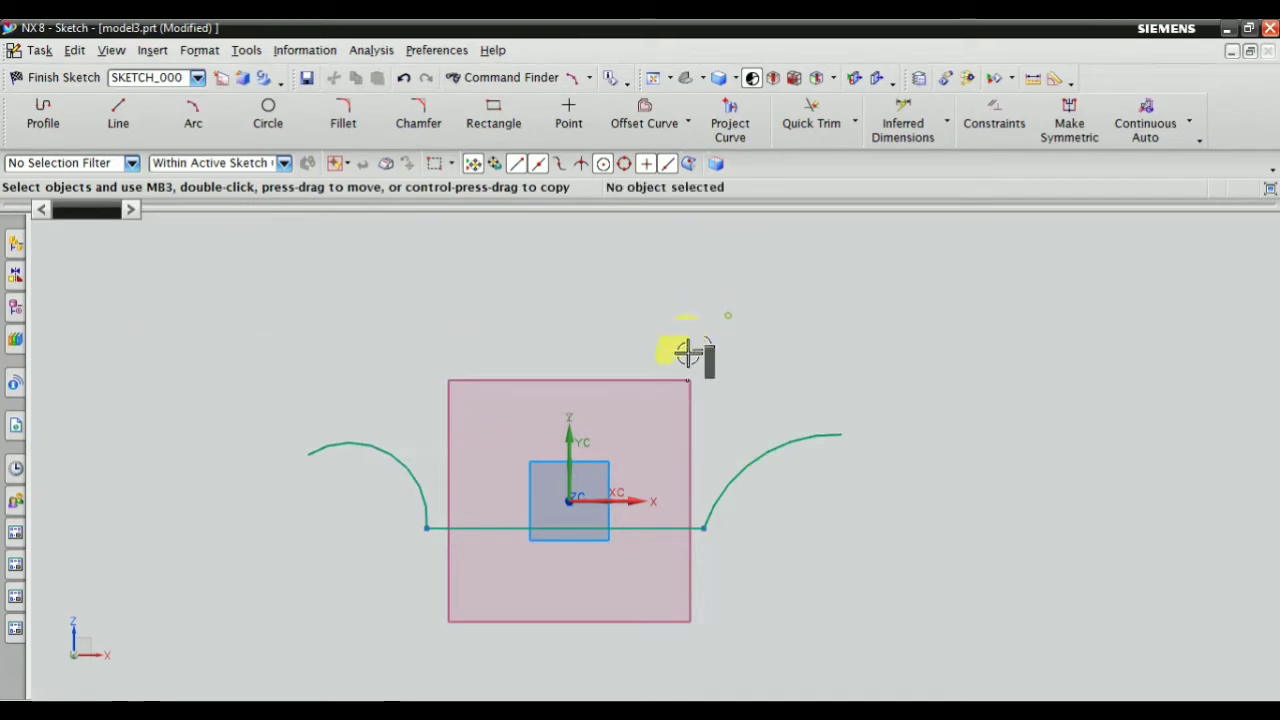
{"action": "left_click", "coordinate": [994, 120]}
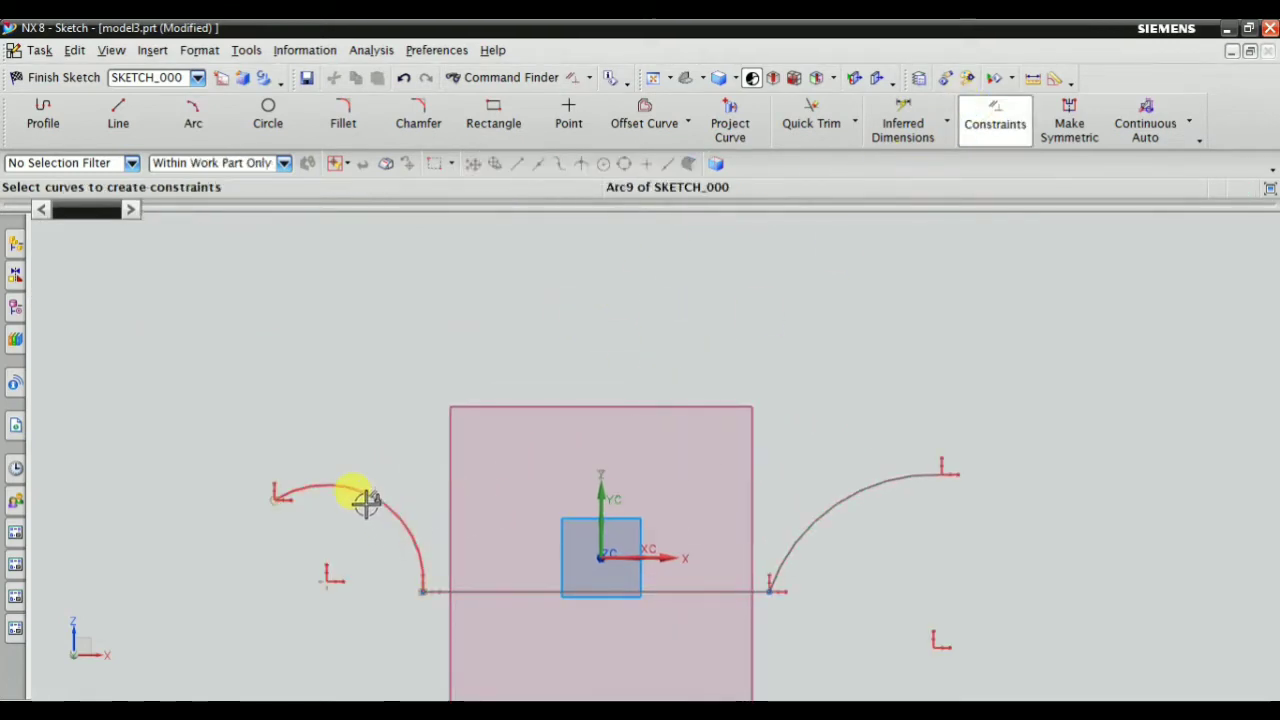
Constrain both arcs so their centres lie on the horizontal line's extension
{"action": "left_click", "coordinate": [366, 500]}
{"action": "left_click", "coordinate": [866, 491]}
{"action": "scroll", "coordinate": [783, 457], "scroll_direction": "down", "scroll_amount": 3}
{"action": "left_click", "coordinate": [203, 270]}
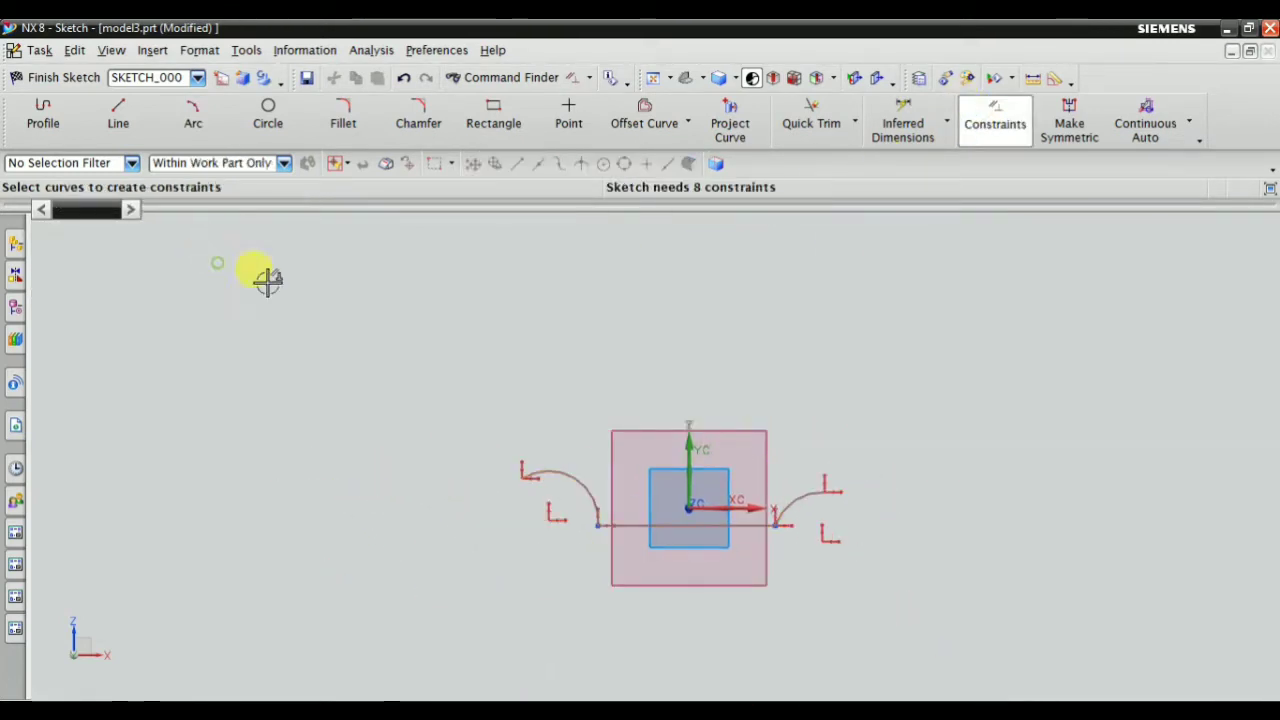
{"action": "middle_click", "coordinate": [571, 337]}
{"action": "scroll", "coordinate": [735, 405], "scroll_direction": "up", "scroll_amount": 3}
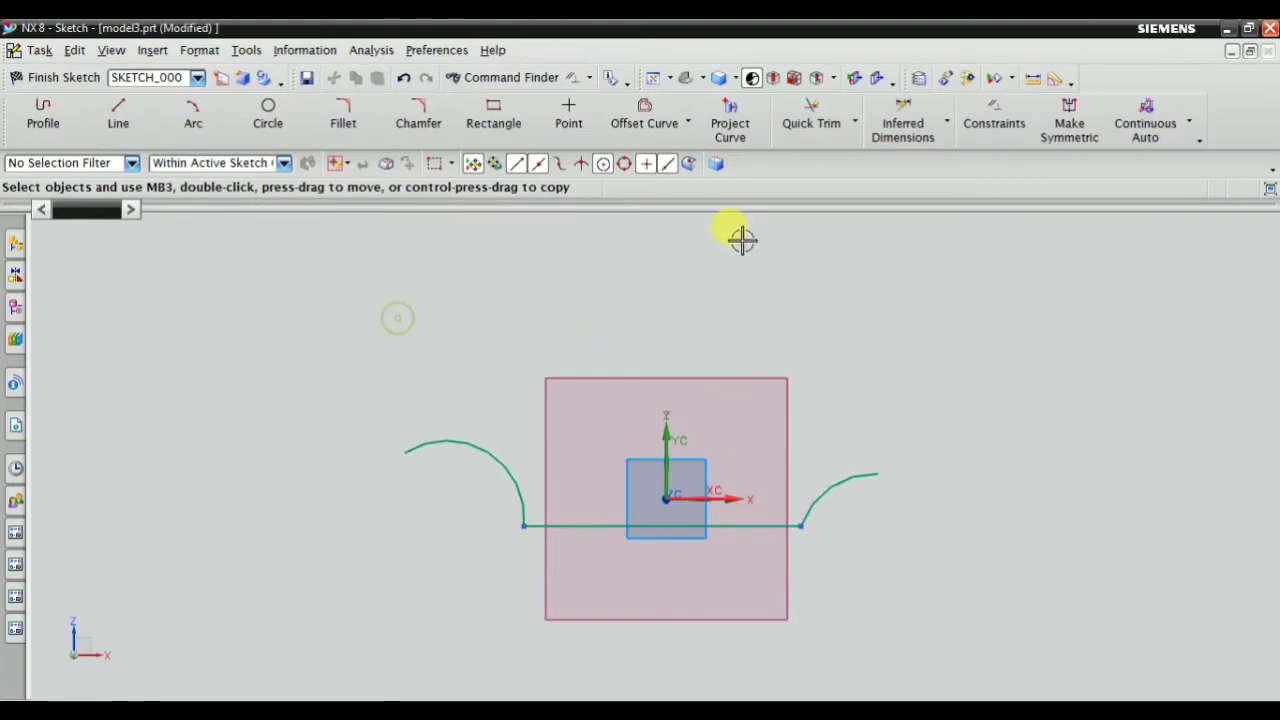
Constrain the left arc's end point and make the right arc tangent to the line
{"action": "left_click", "coordinate": [1000, 115]}
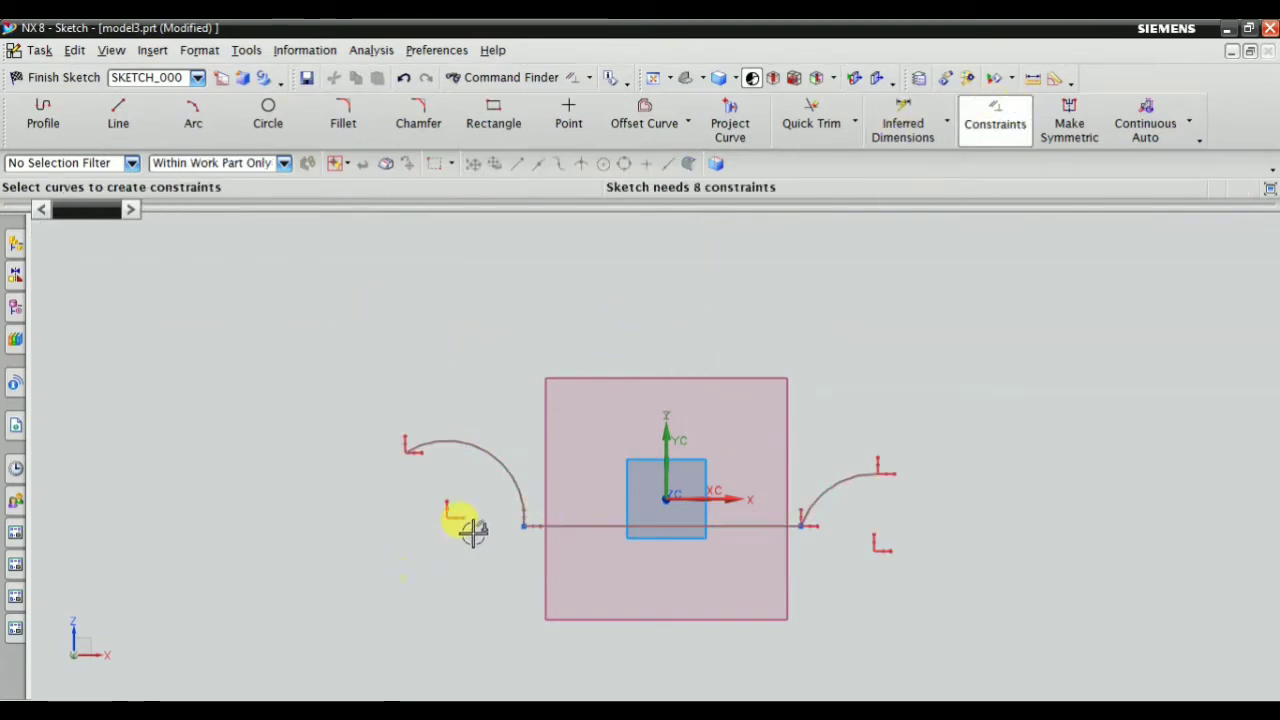
{"action": "left_click", "coordinate": [455, 515]}
{"action": "left_click", "coordinate": [110, 260]}
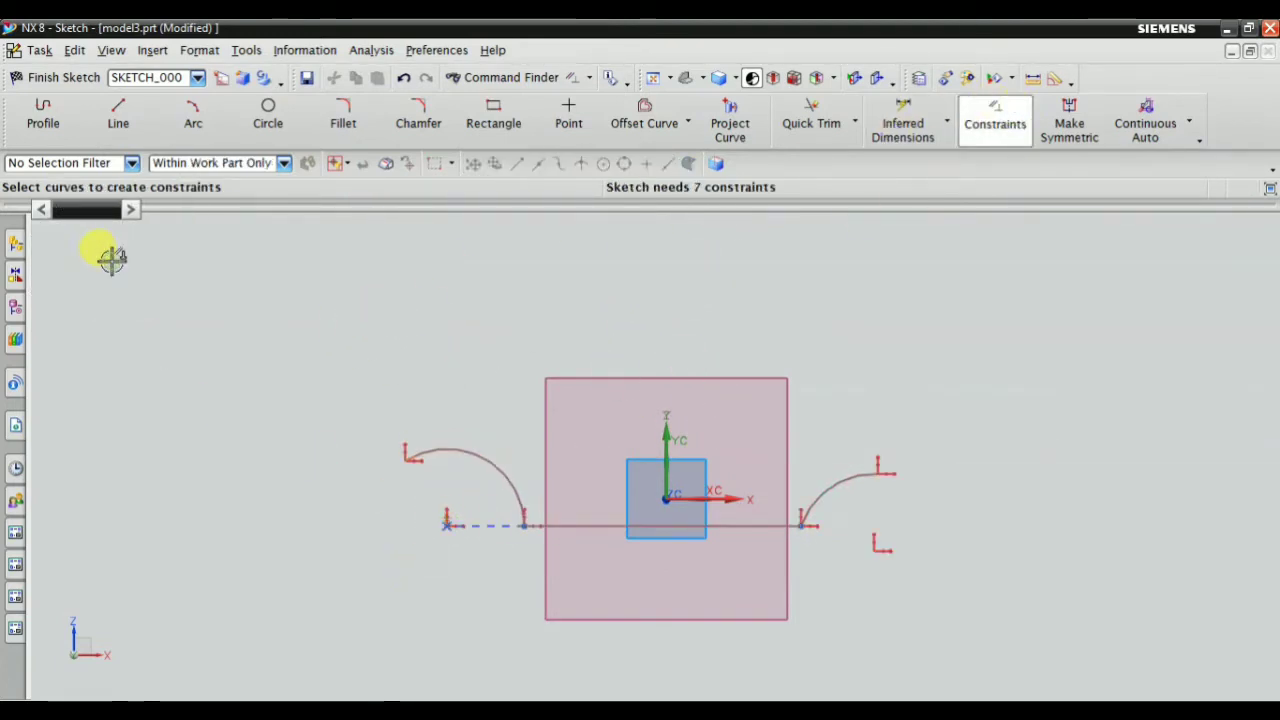
{"action": "left_click", "coordinate": [815, 495]}
{"action": "left_click", "coordinate": [777, 524]}
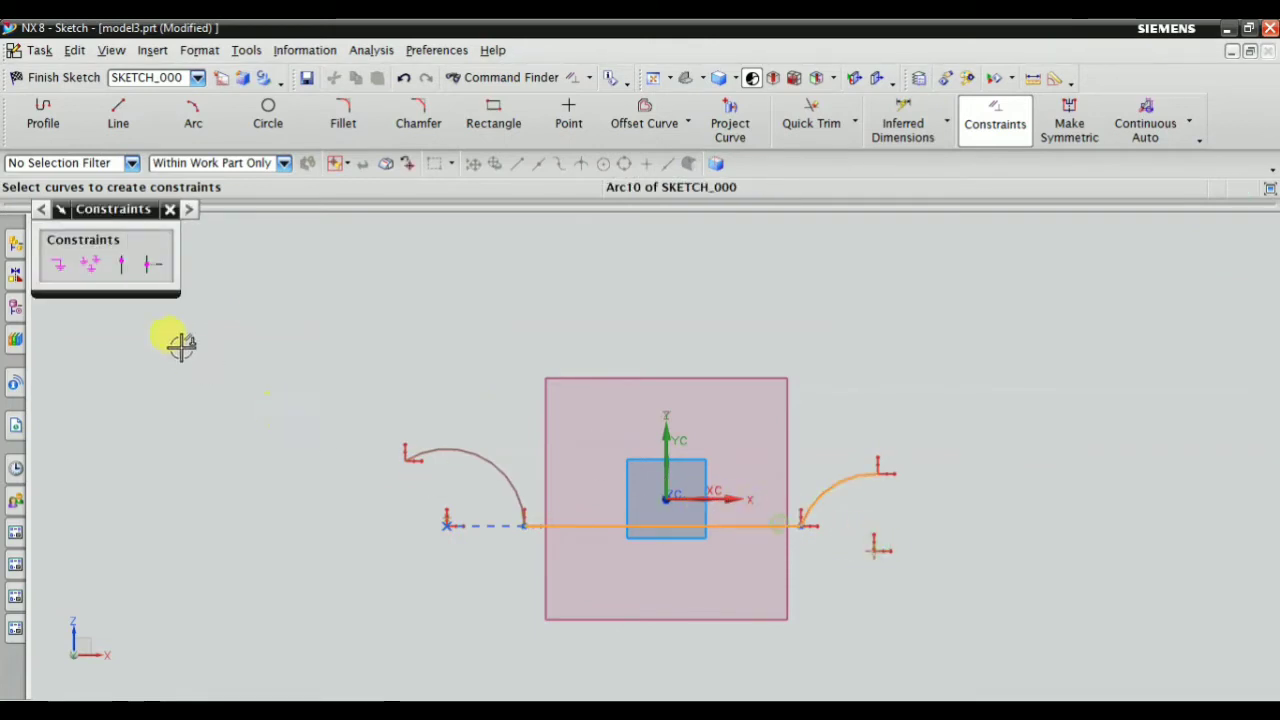
{"action": "left_click", "coordinate": [120, 265]}
{"action": "key", "text": "Escape"}
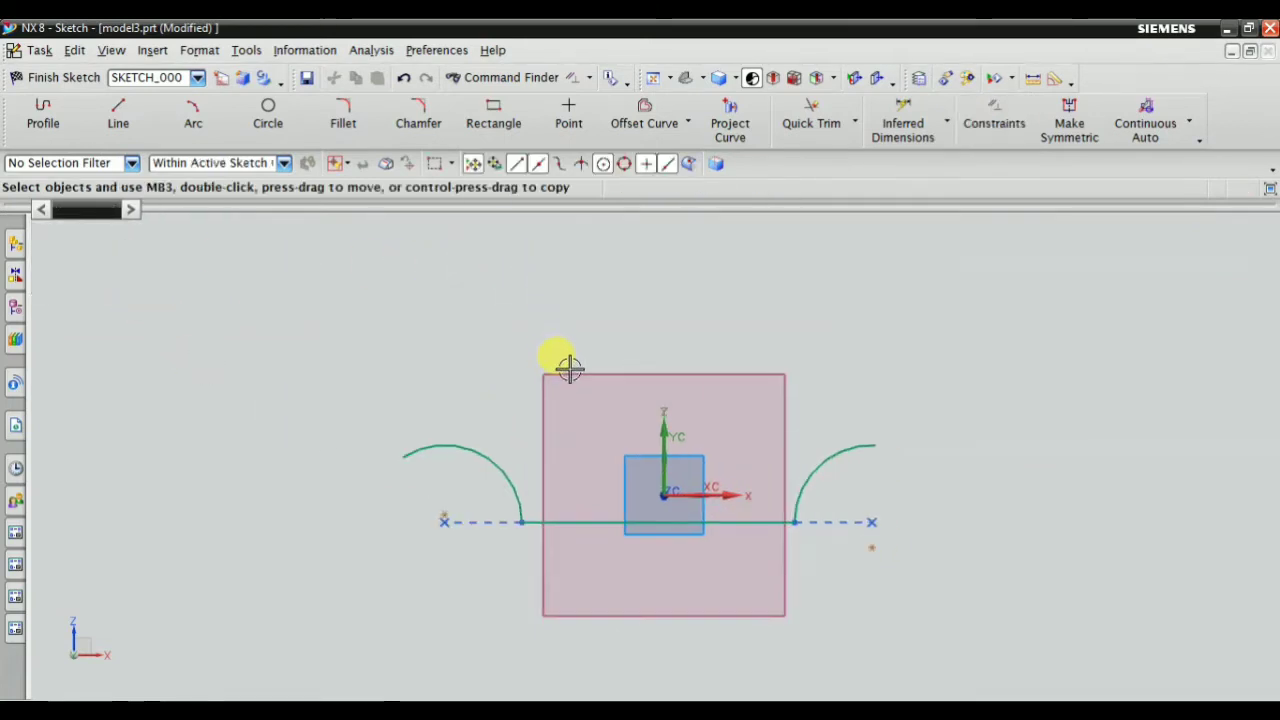
{"action": "left_click", "coordinate": [521, 326]}
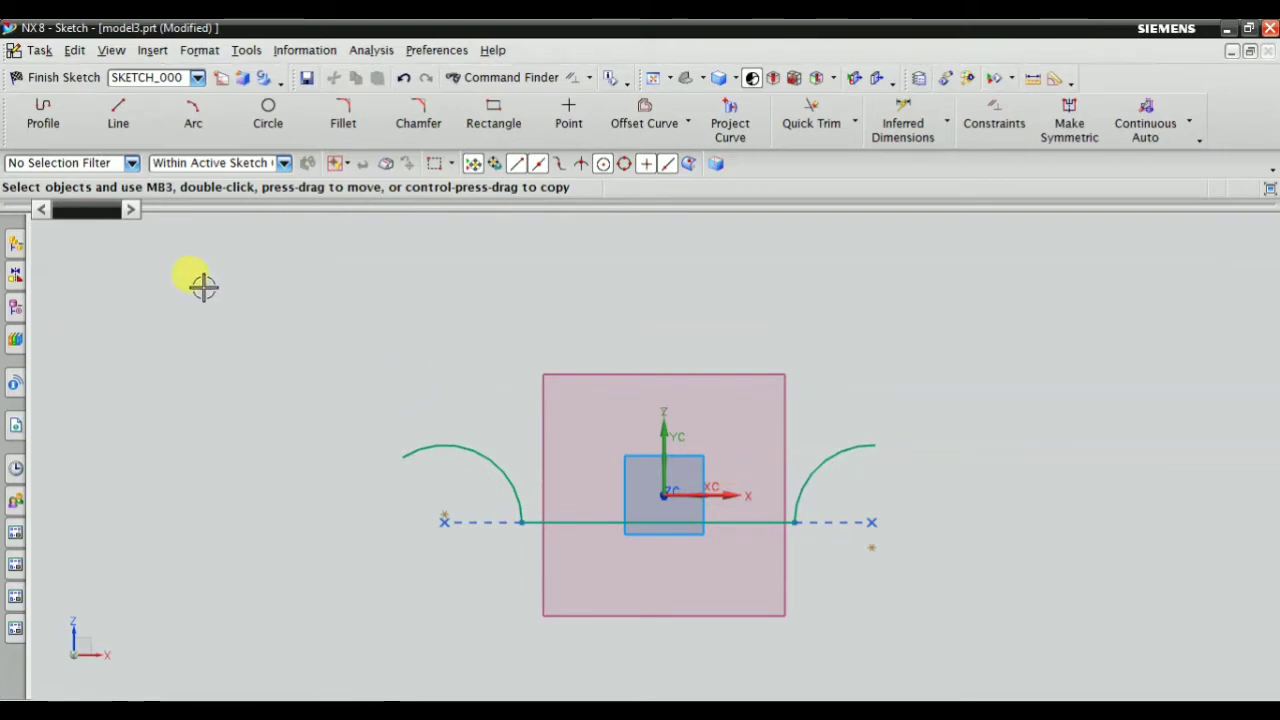
Draw a line joining the arc ends, constrain it horizontal and convert it to reference
{"action": "left_click", "coordinate": [122, 115]}
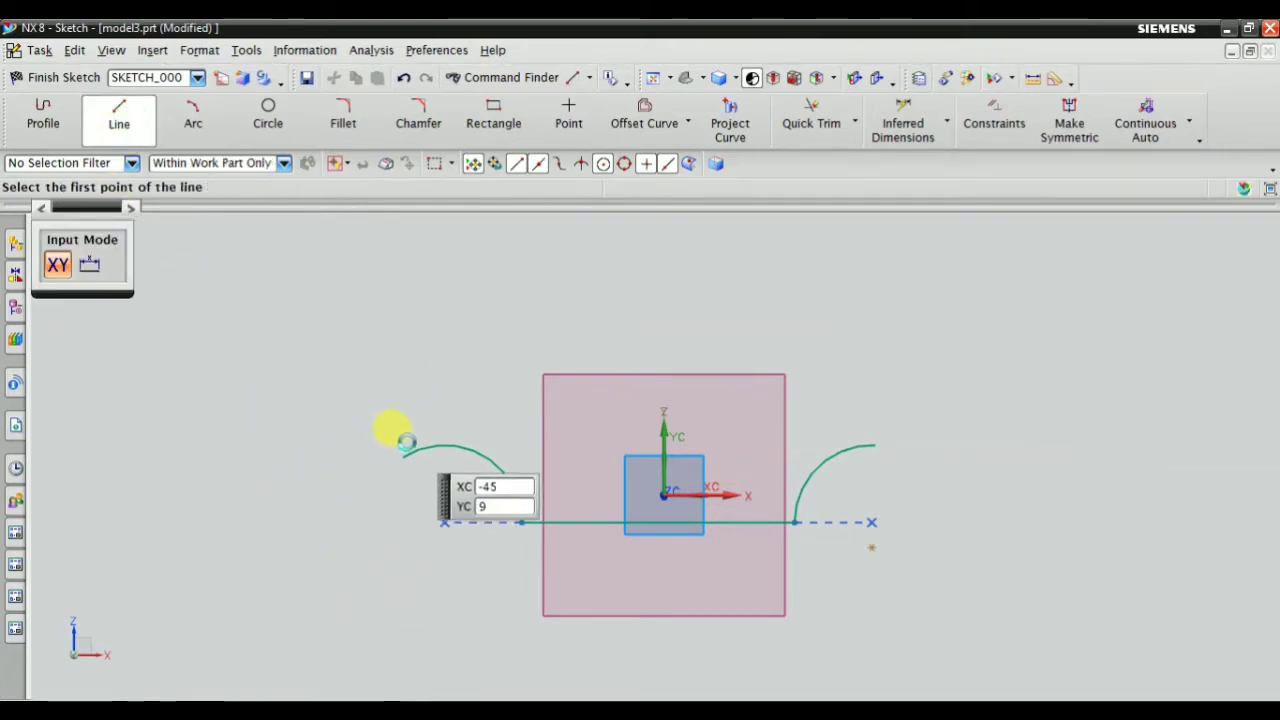
{"action": "left_click", "coordinate": [405, 453]}
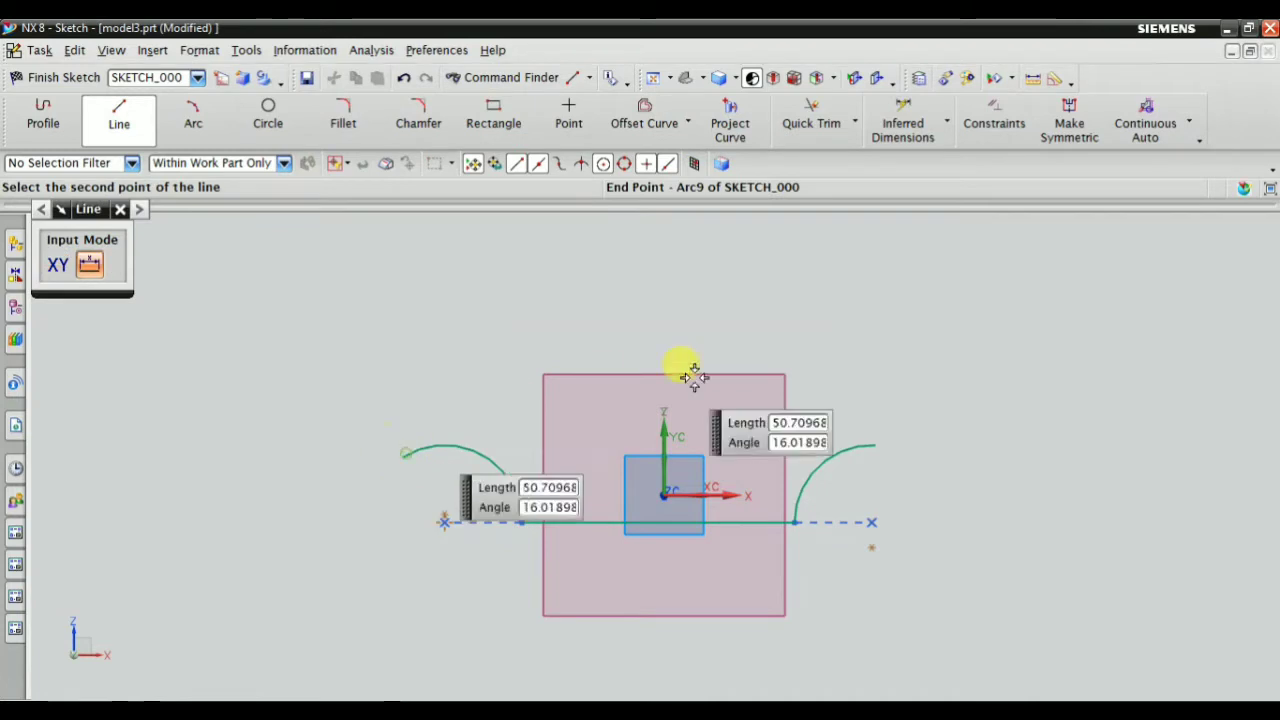
{"action": "left_click", "coordinate": [869, 446]}
{"action": "key", "text": "Escape"}
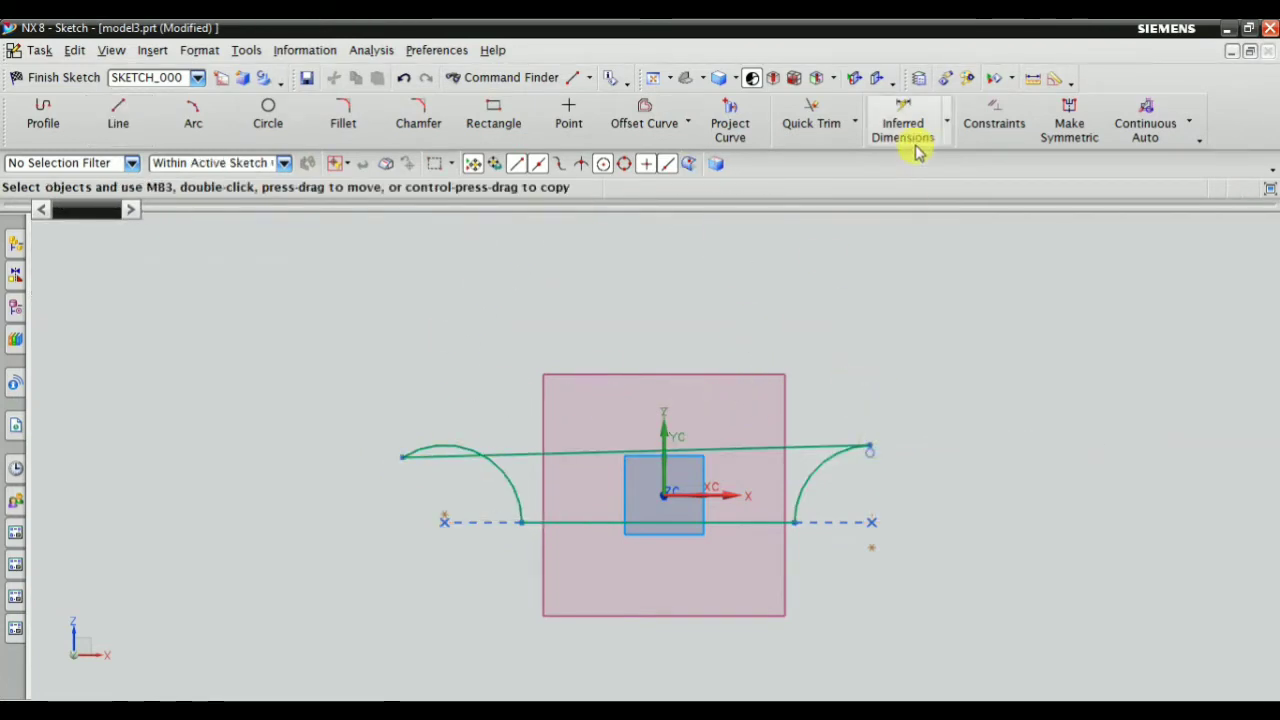
{"action": "left_click", "coordinate": [997, 116]}
{"action": "left_click", "coordinate": [594, 452]}
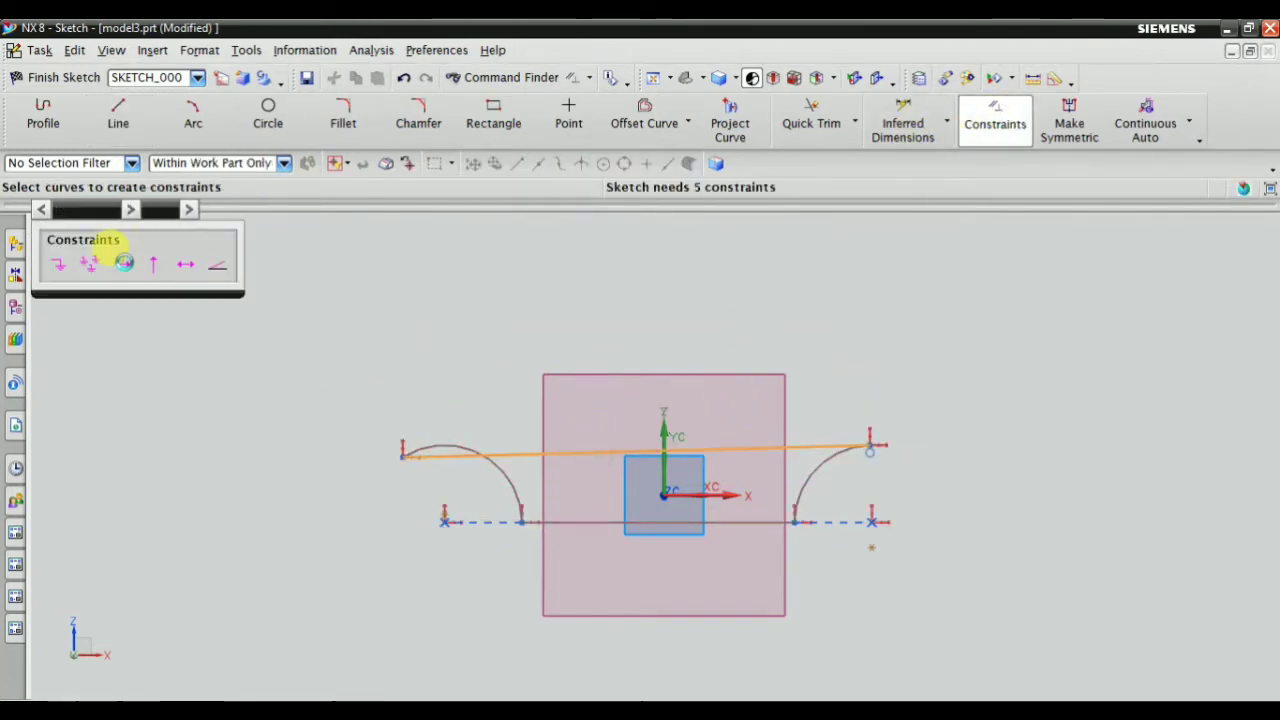
{"action": "left_click", "coordinate": [124, 262]}
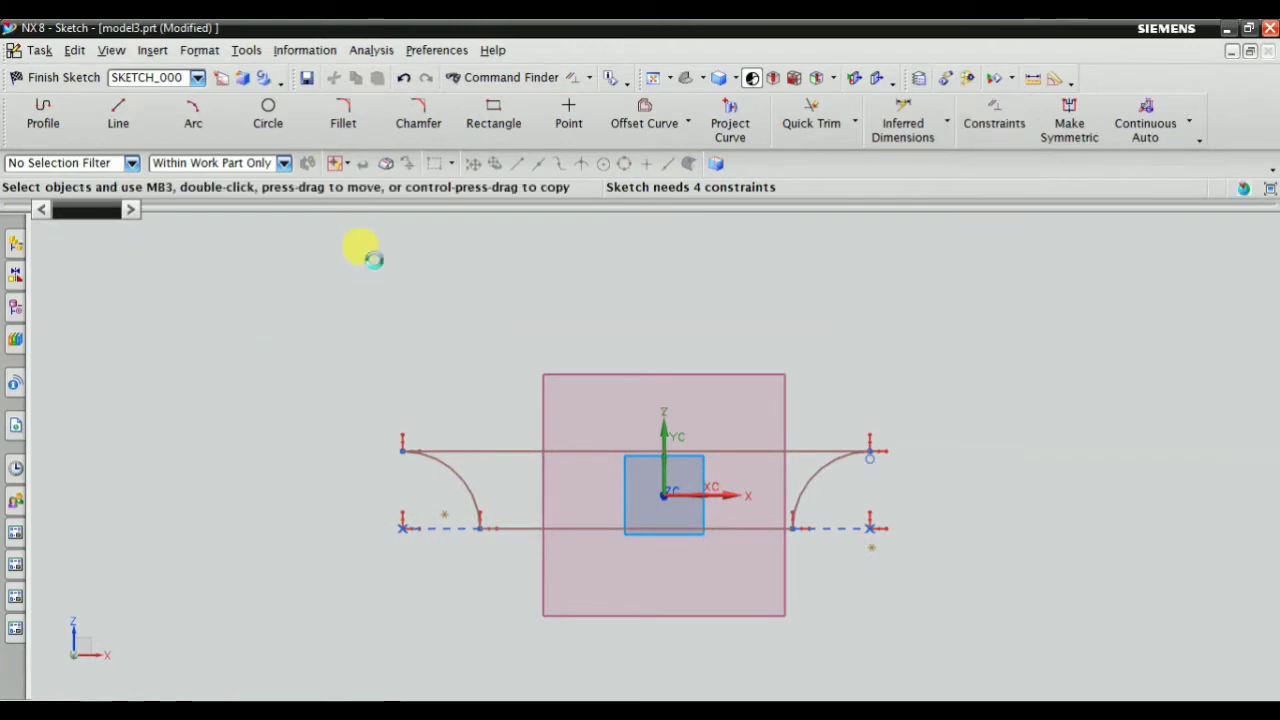
{"action": "left_click", "coordinate": [574, 452]}
{"action": "right_click", "coordinate": [609, 457]}
{"action": "left_click", "coordinate": [655, 317]}
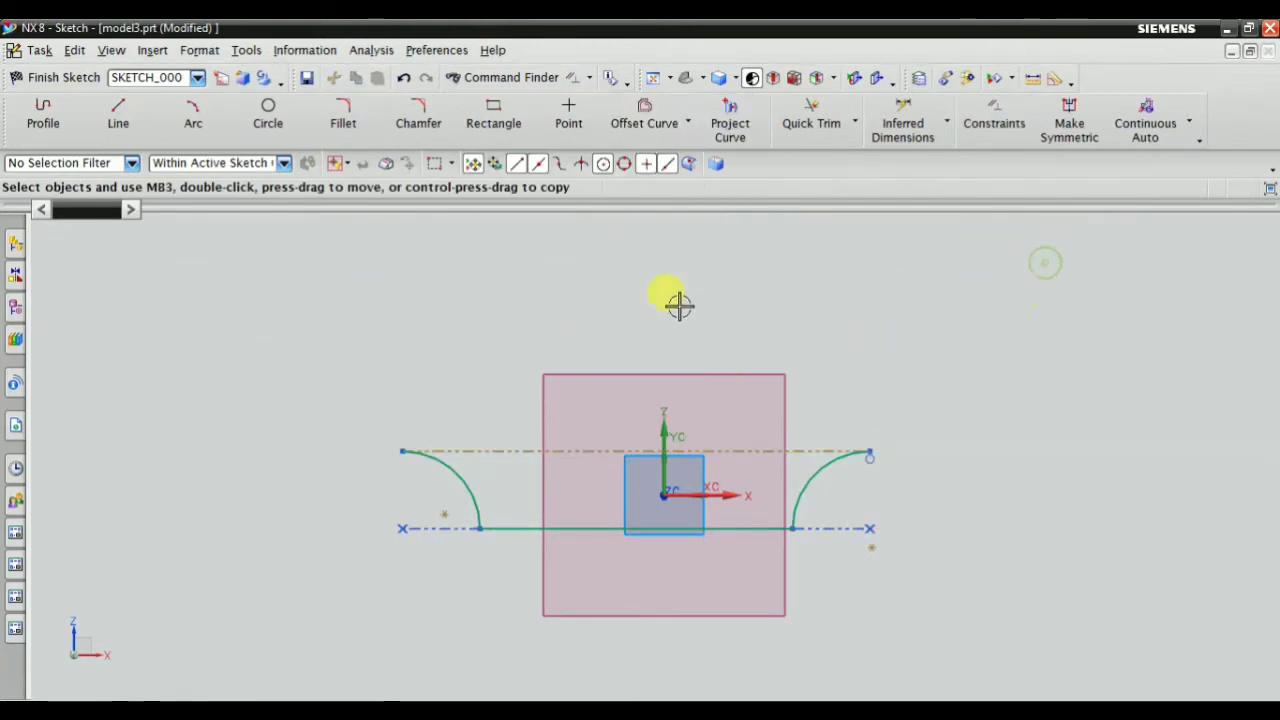
{"action": "scroll", "coordinate": [678, 305], "scroll_direction": "up", "scroll_amount": 1}
Centre the bottom line on the vertical axis with a Midpoint constraint
{"action": "left_click", "coordinate": [994, 118]}
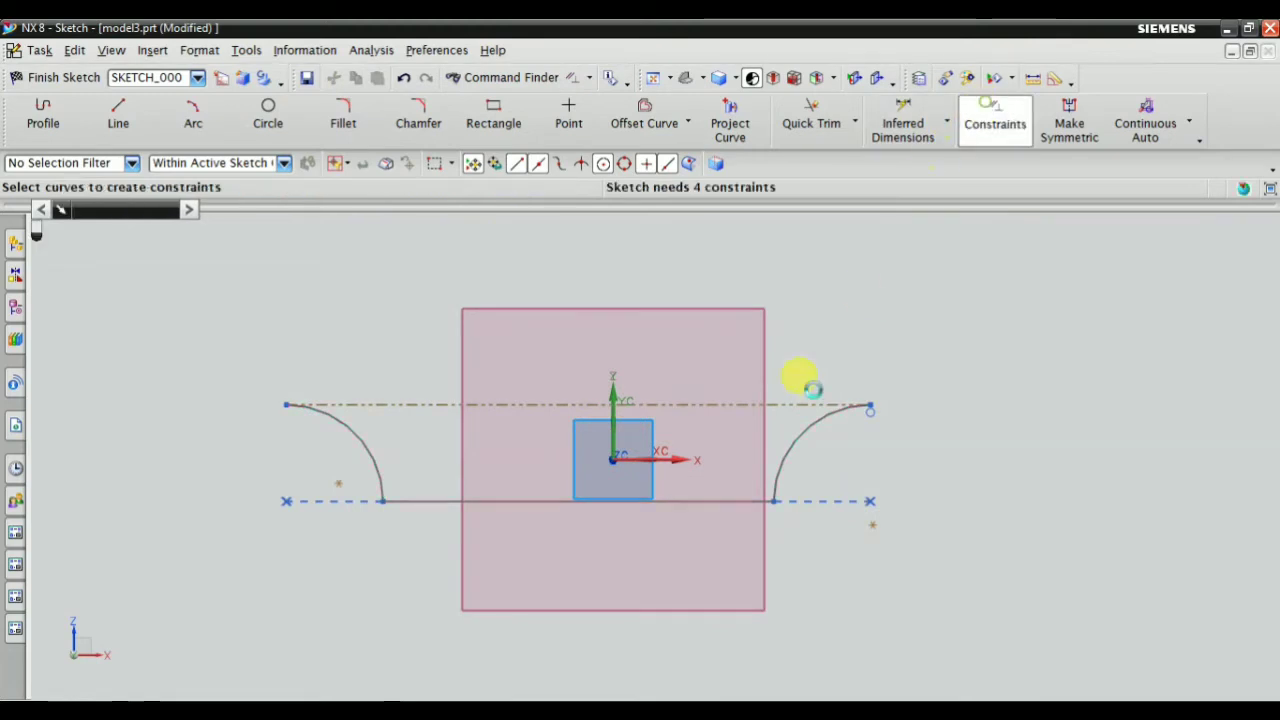
{"action": "left_click", "coordinate": [578, 501]}
{"action": "scroll", "coordinate": [629, 494], "scroll_direction": "up", "scroll_amount": 2}
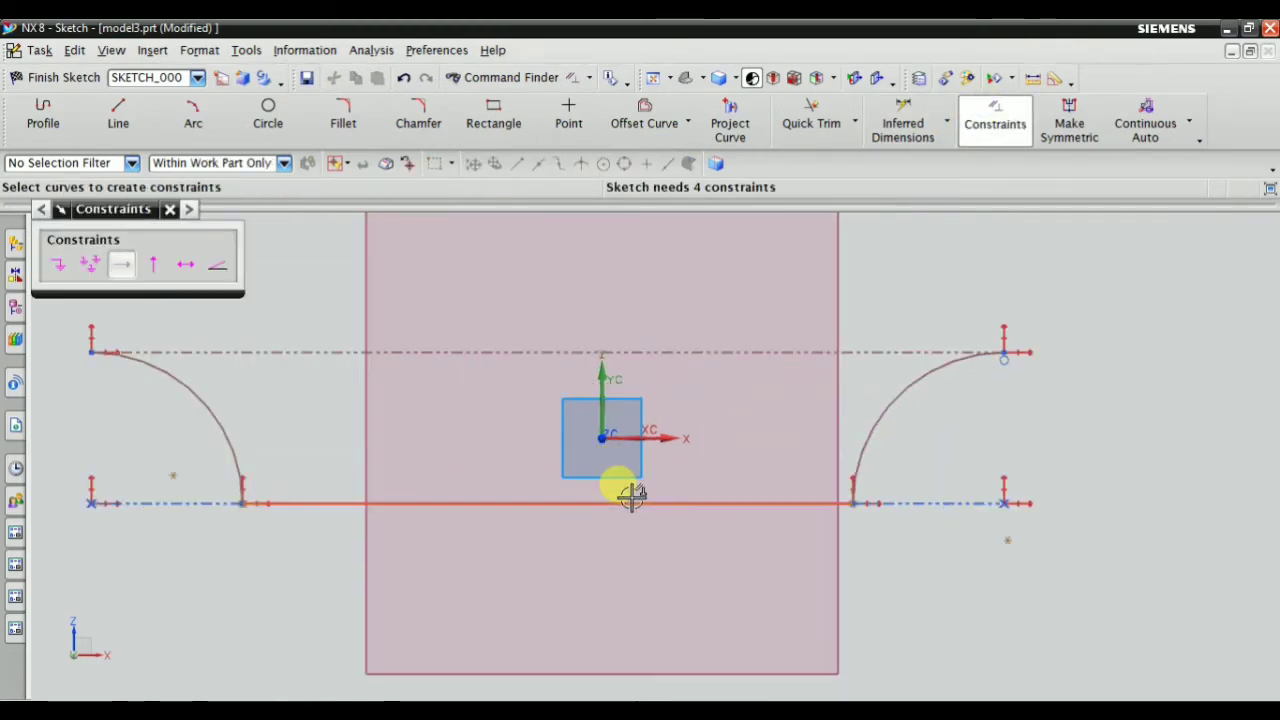
{"action": "left_click", "coordinate": [601, 441]}
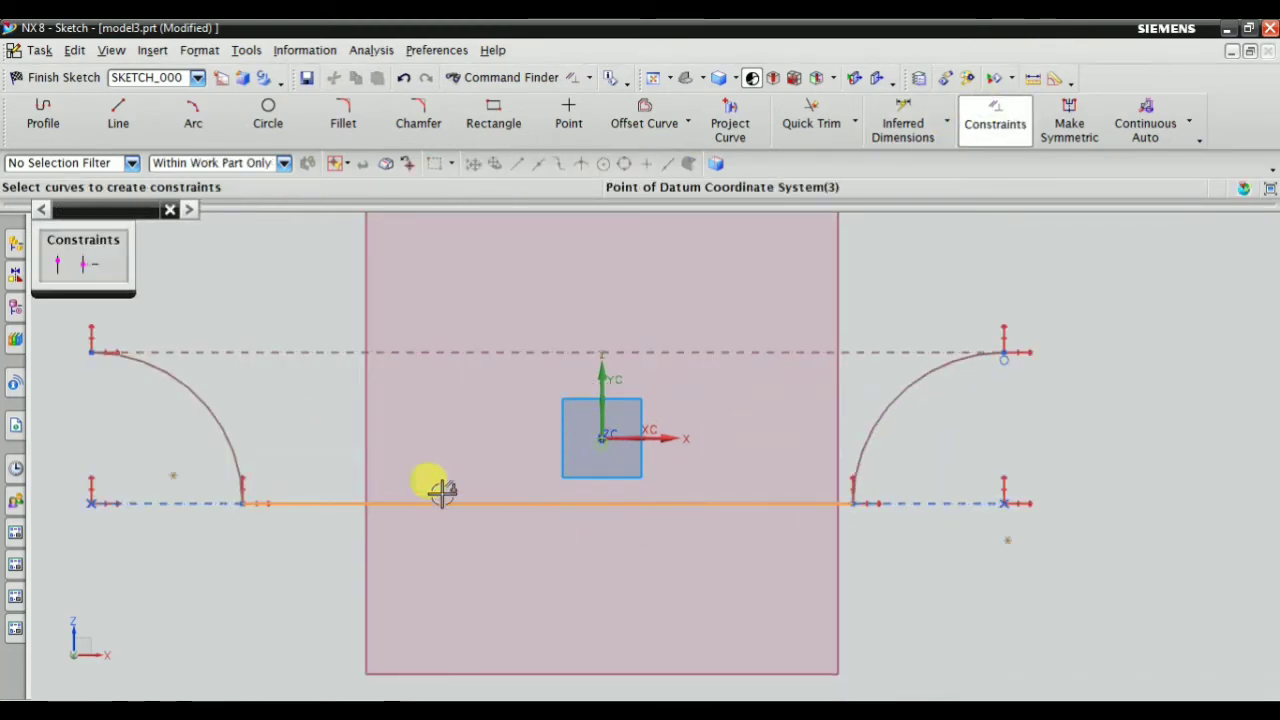
{"action": "left_click", "coordinate": [90, 265]}
Drag the left arc so it mirrors the right arc's curl
{"action": "key", "text": "Escape"}
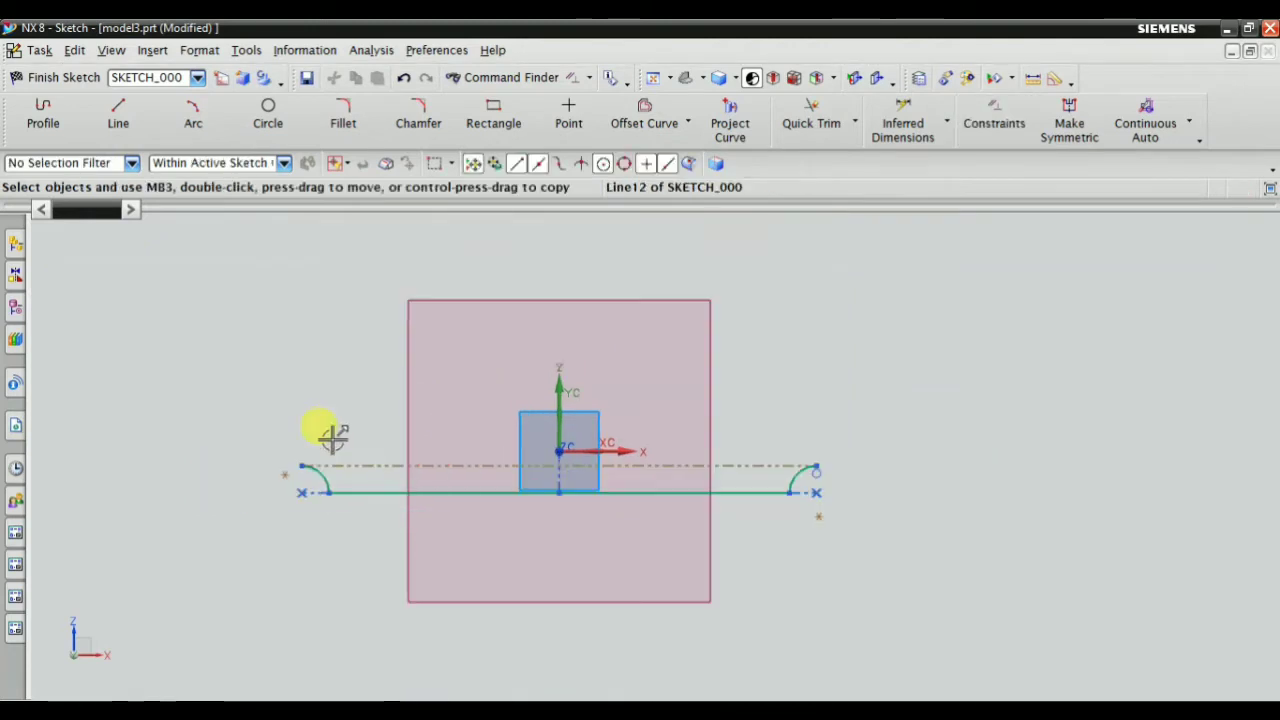
{"action": "key", "text": "ctrl+f"}
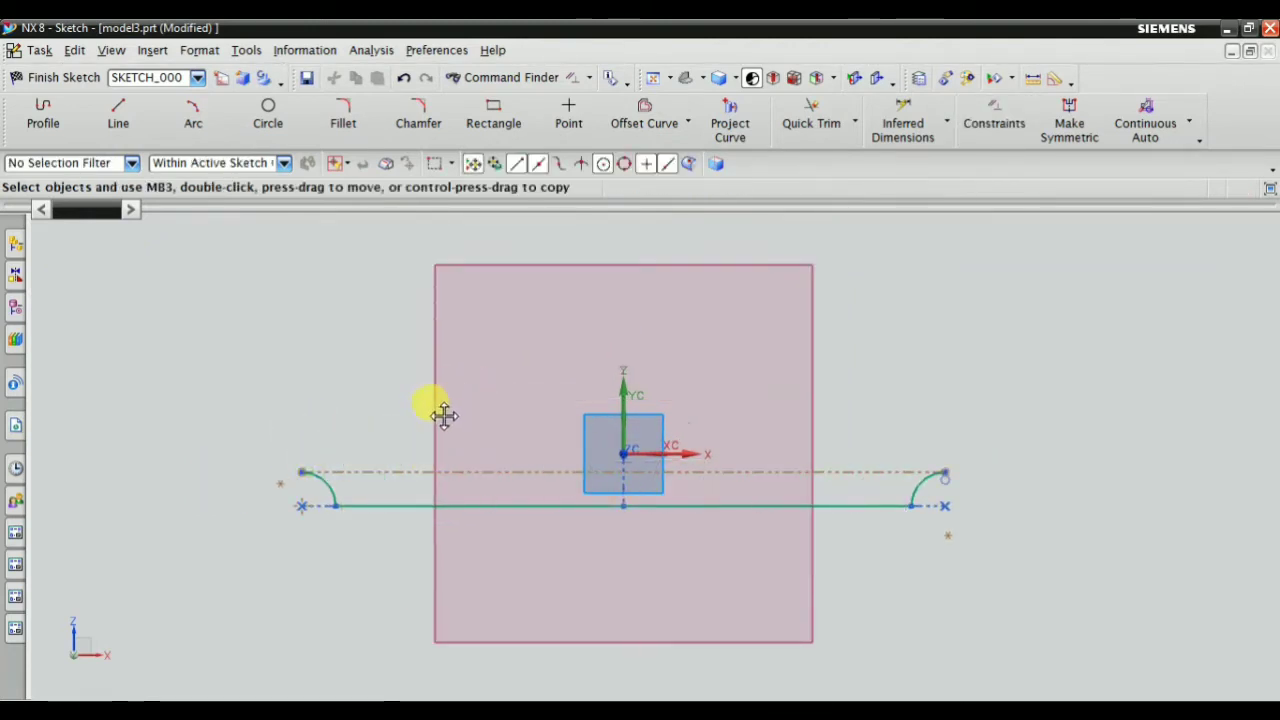
{"action": "left_click_drag", "start_coordinate": [390, 385], "coordinate": [390, 438]}
{"action": "left_click_drag", "start_coordinate": [458, 410], "coordinate": [371, 409]}
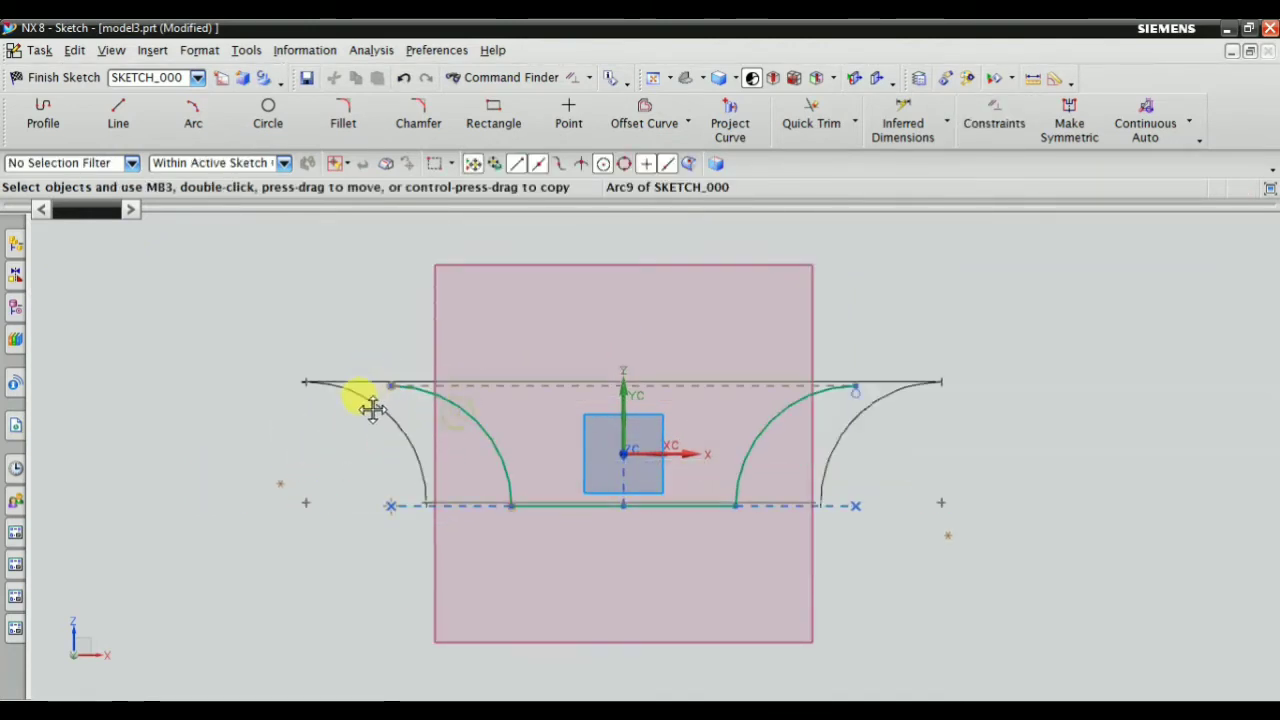
{"action": "scroll", "coordinate": [480, 463], "scroll_direction": "down", "scroll_amount": 1}
{"action": "left_click_drag", "start_coordinate": [493, 386], "coordinate": [377, 331]}
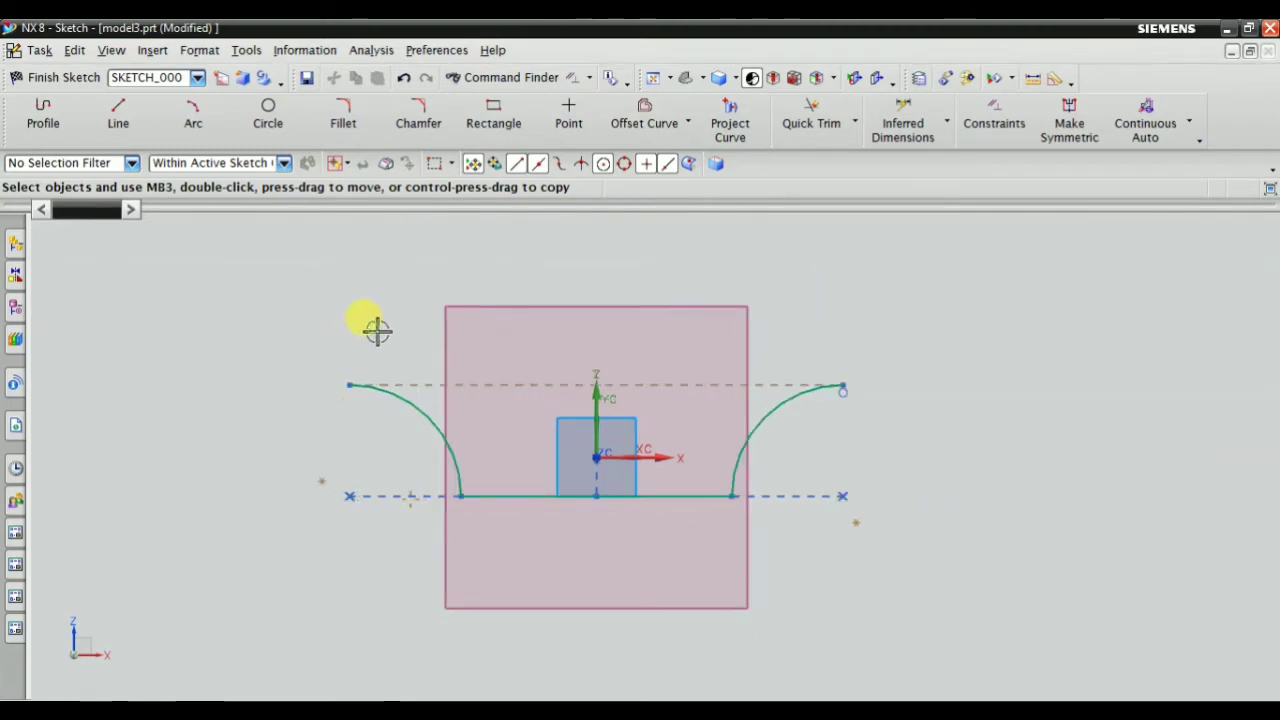
Dimension the bottom line at 40 mm and finish the sketch
{"action": "left_click", "coordinate": [903, 123]}
{"action": "left_click", "coordinate": [571, 496]}
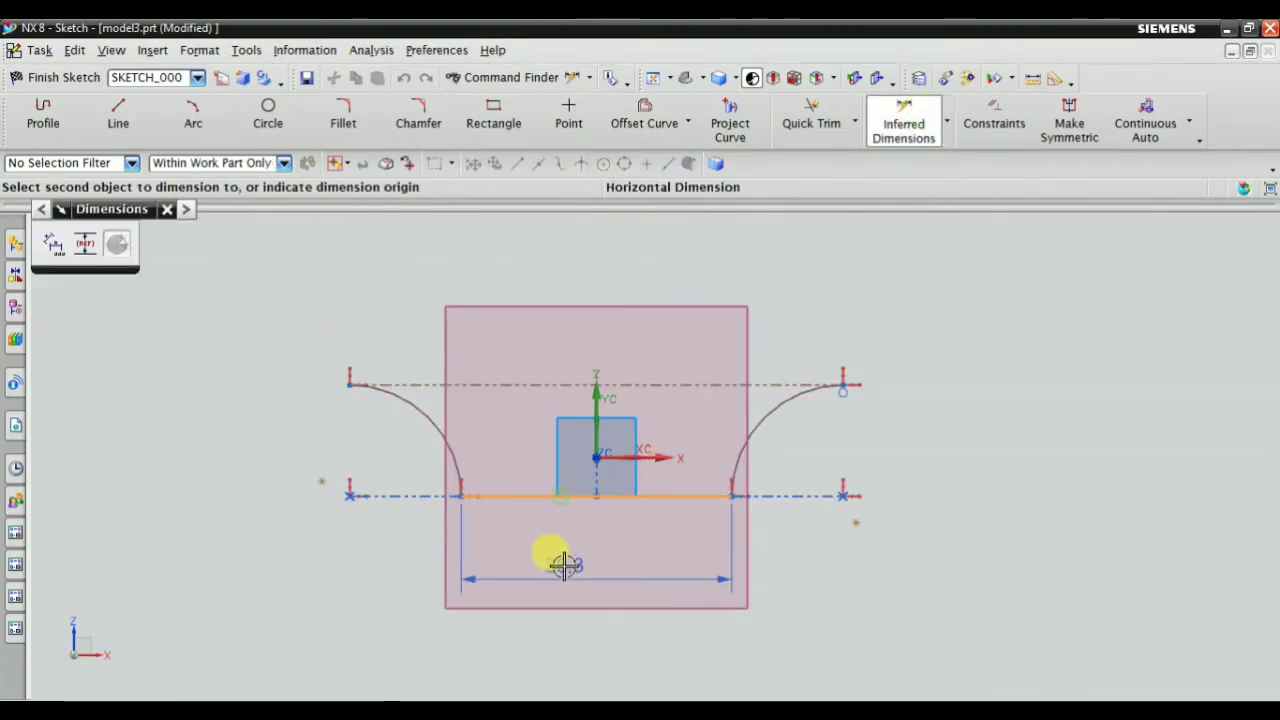
{"action": "scroll", "coordinate": [594, 487], "scroll_direction": "down", "scroll_amount": 2}
{"action": "scroll", "coordinate": [594, 487], "scroll_direction": "up", "scroll_amount": 2}
{"action": "left_click", "coordinate": [718, 514]}
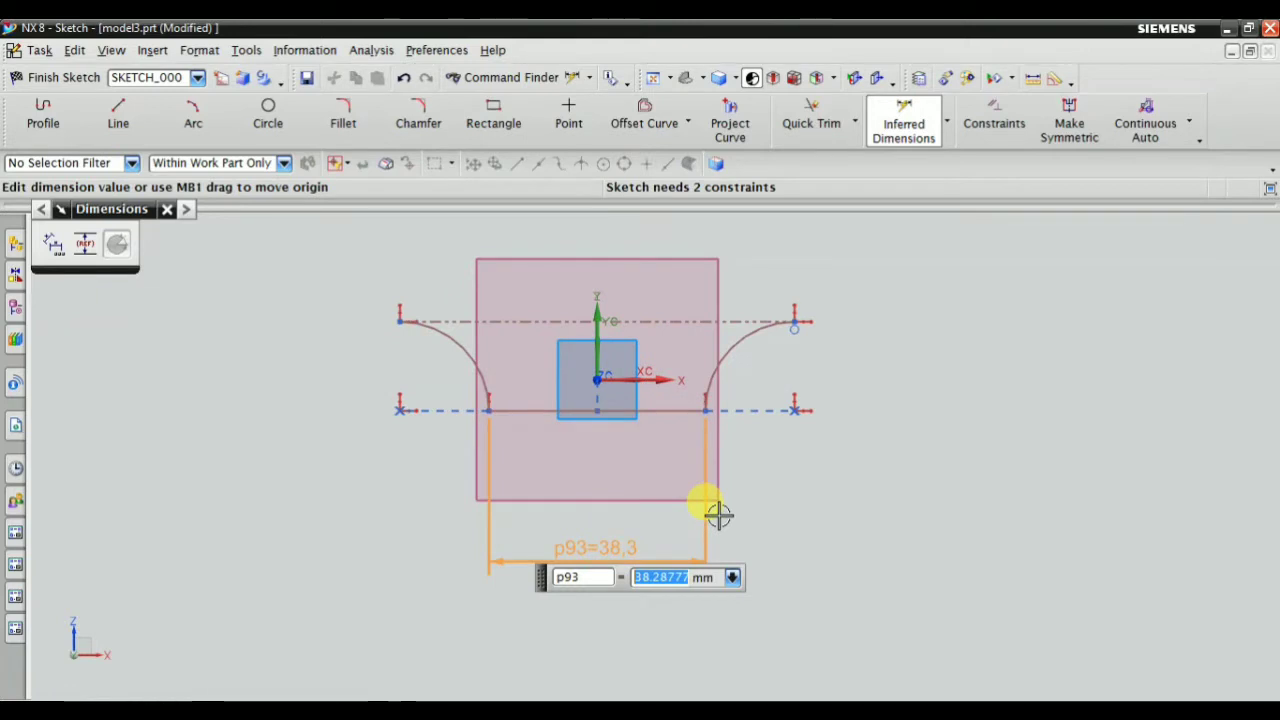
{"action": "middle_click", "coordinate": [975, 482]}
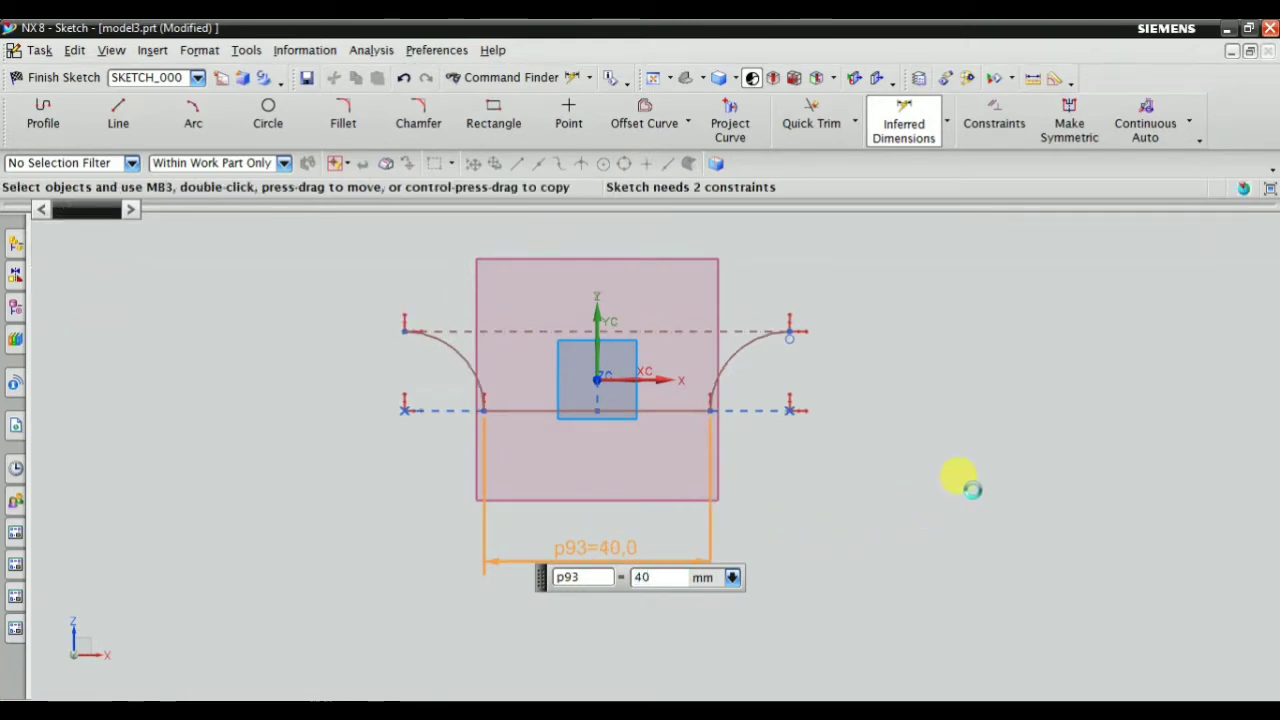
{"action": "left_click", "coordinate": [978, 366]}
{"action": "left_click", "coordinate": [55, 77]}
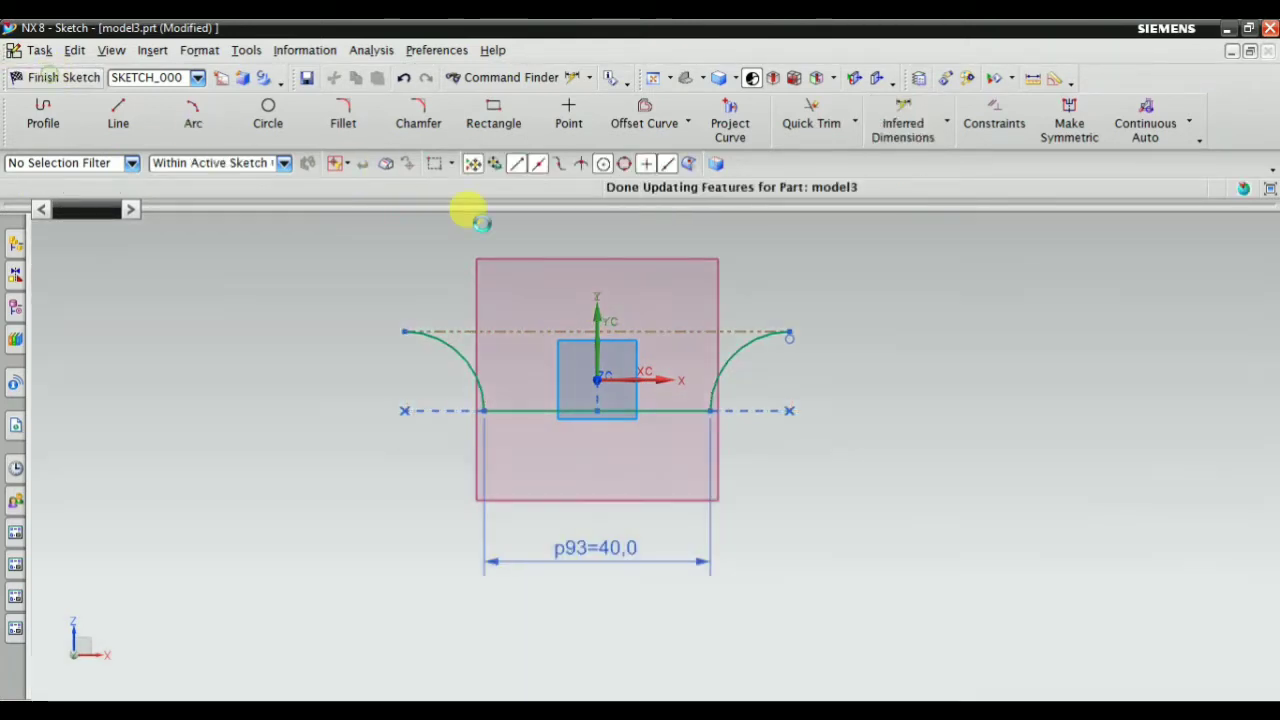
Hide Datum Plane (2) from the Part Navigator
{"action": "left_click", "coordinate": [14, 302]}
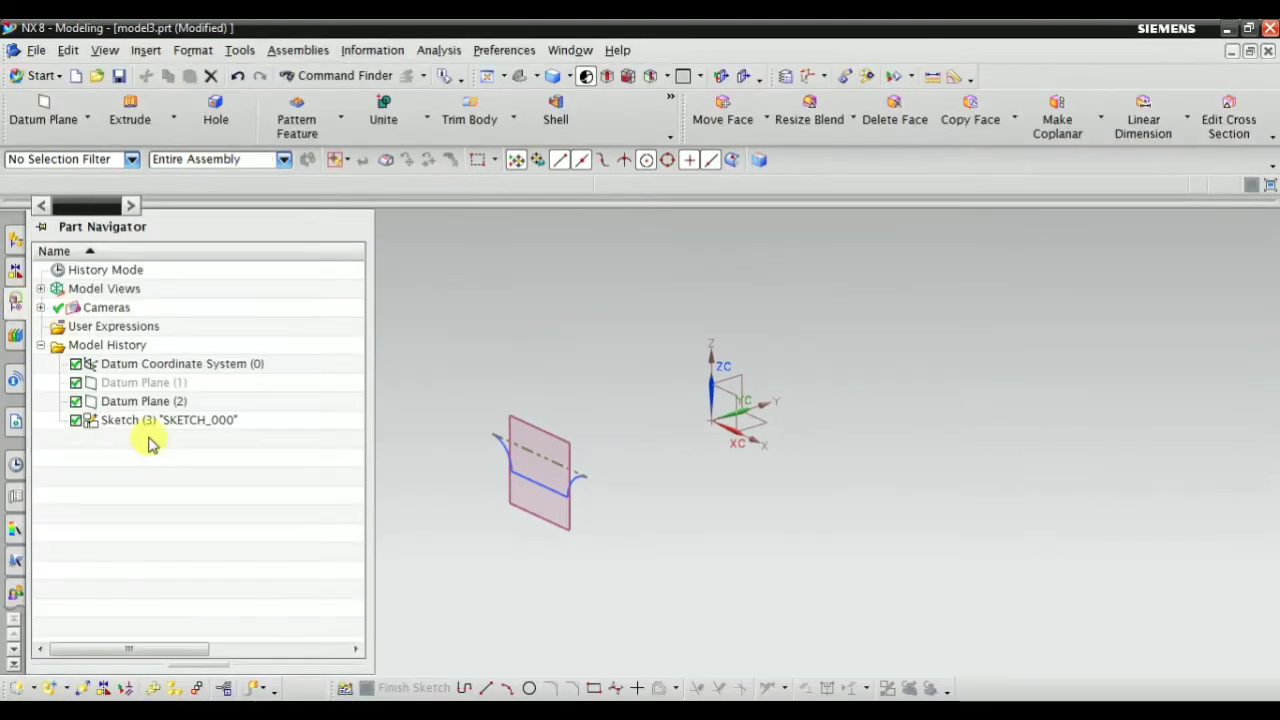
{"action": "left_click", "coordinate": [131, 400]}
{"action": "right_click", "coordinate": [131, 400]}
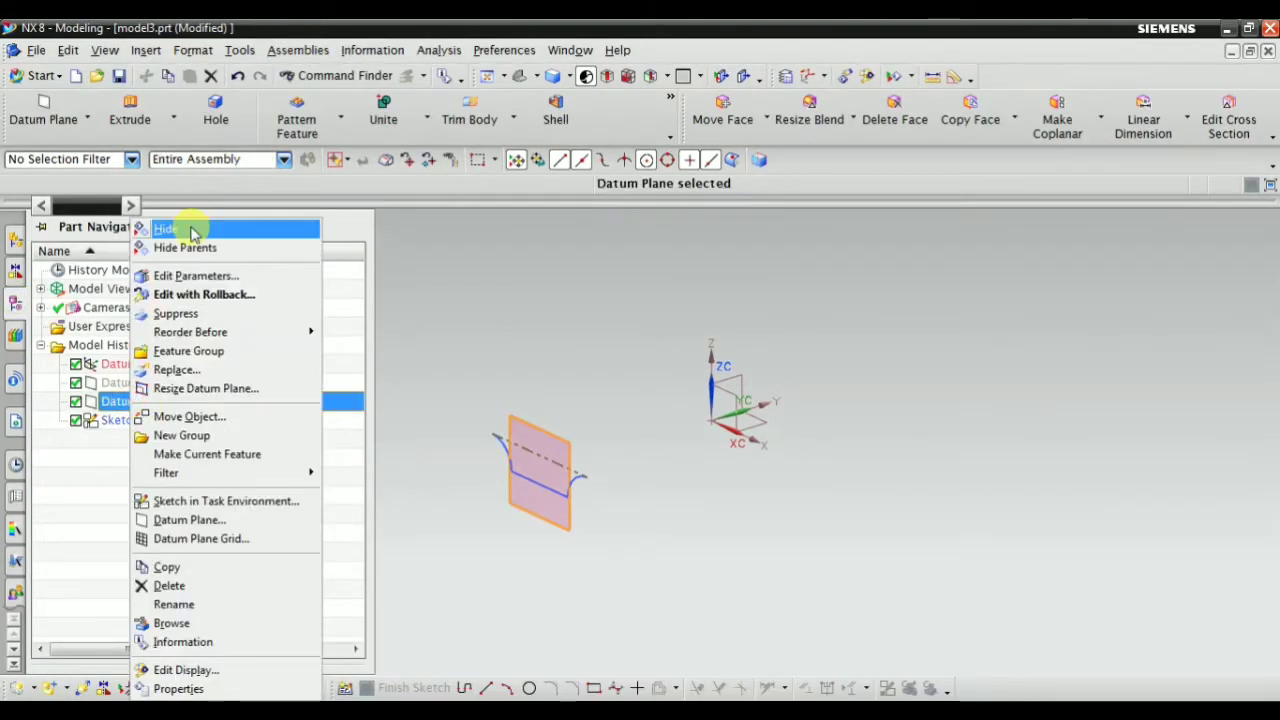
{"action": "left_click", "coordinate": [170, 226]}
Fit and orbit the view to see the curled profile in 3D
{"action": "right_click", "coordinate": [553, 314]}
{"action": "left_click", "coordinate": [551, 306]}
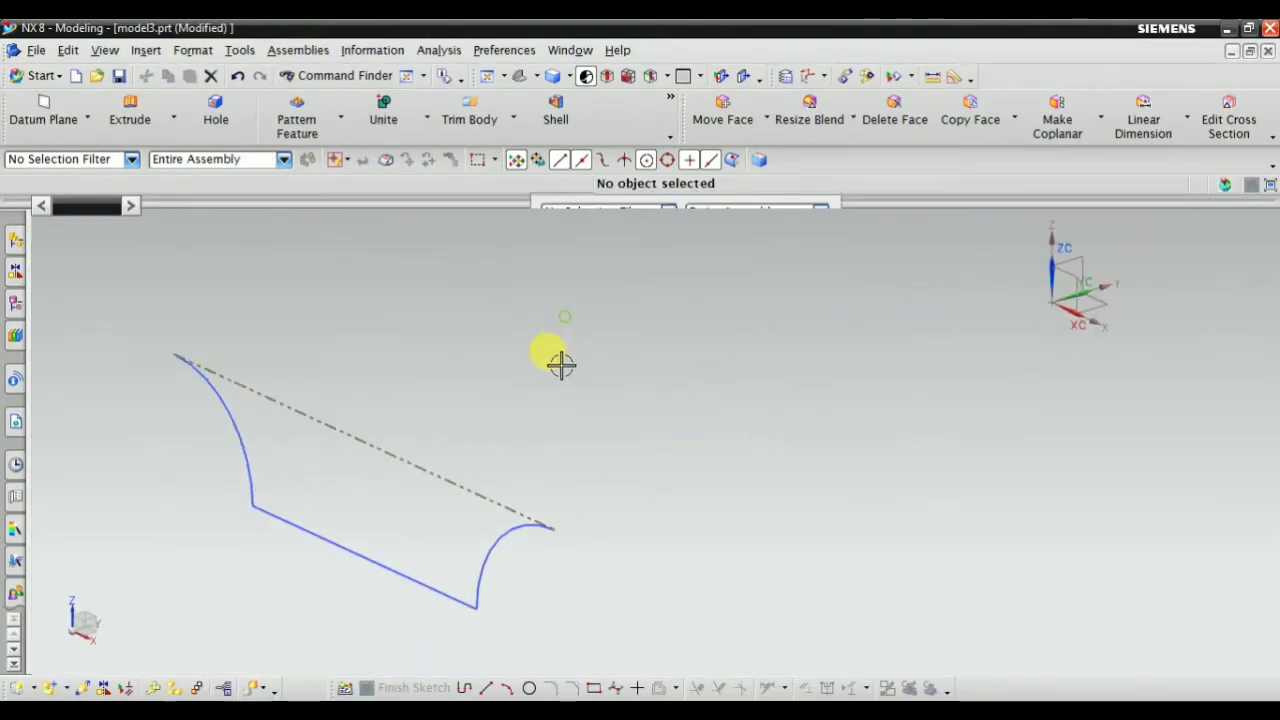
{"action": "middle_click_drag", "start_coordinate": [431, 457], "coordinate": [380, 423]}
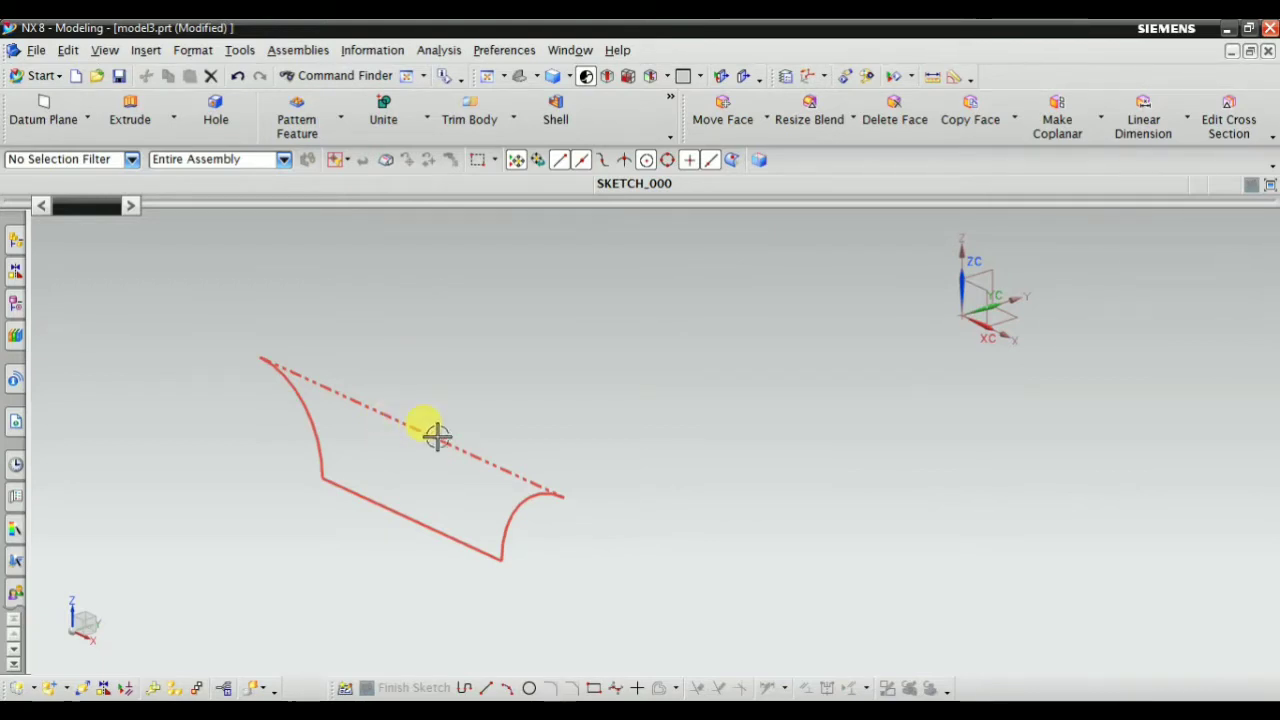
{"action": "scroll", "coordinate": [823, 387], "scroll_direction": "down", "scroll_amount": 2}
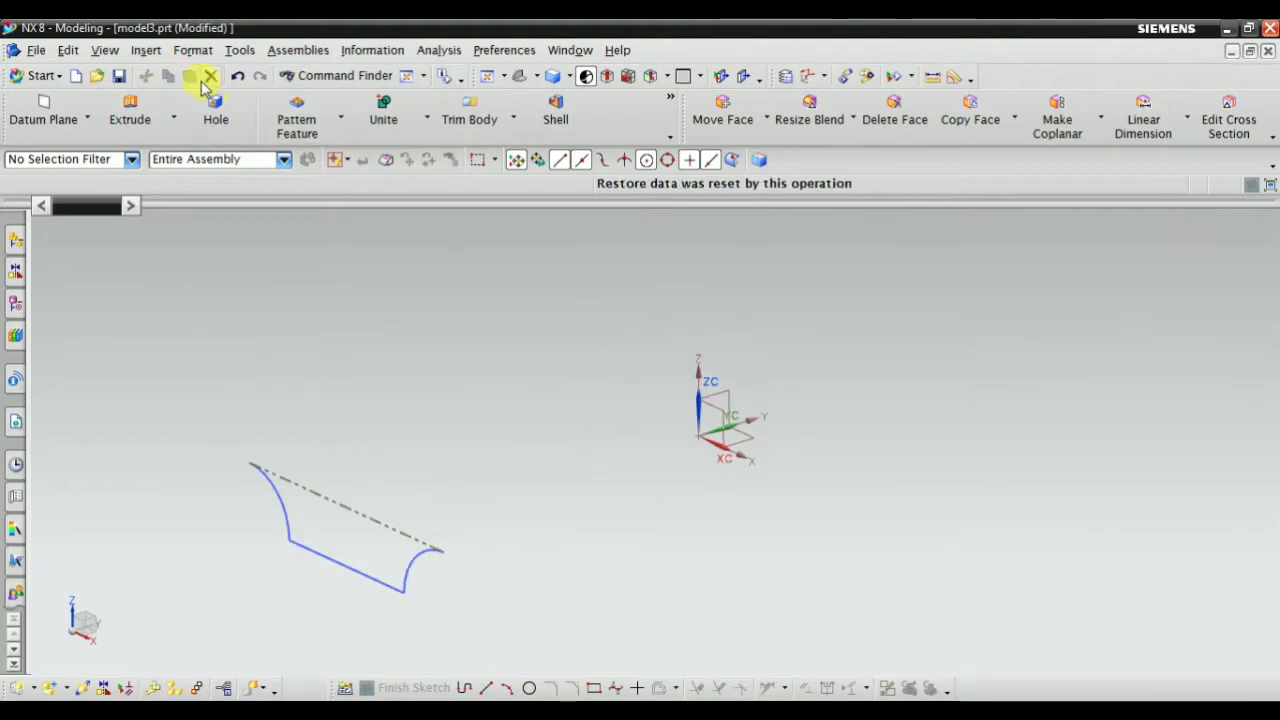
Create a second datum plane 100 mm from a CSYS base plane
{"action": "left_click", "coordinate": [150, 54]}
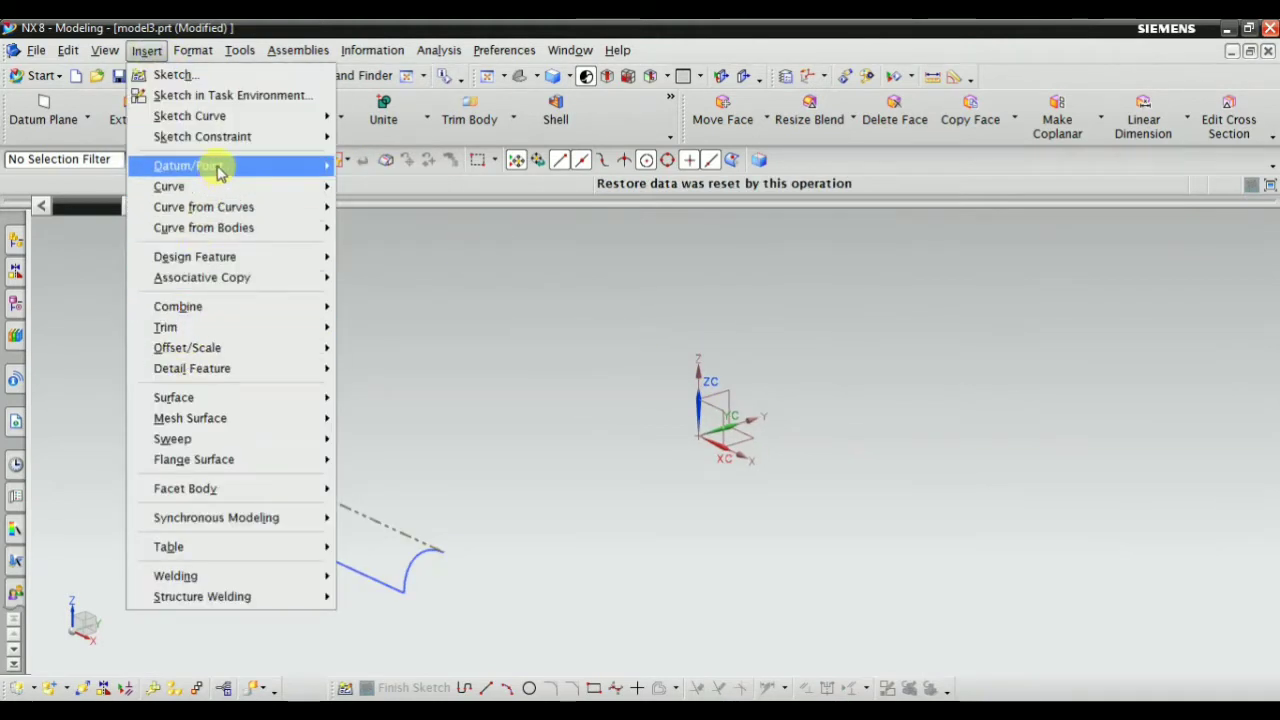
{"action": "mouse_move", "coordinate": [188, 166]}
{"action": "left_click", "coordinate": [414, 108]}
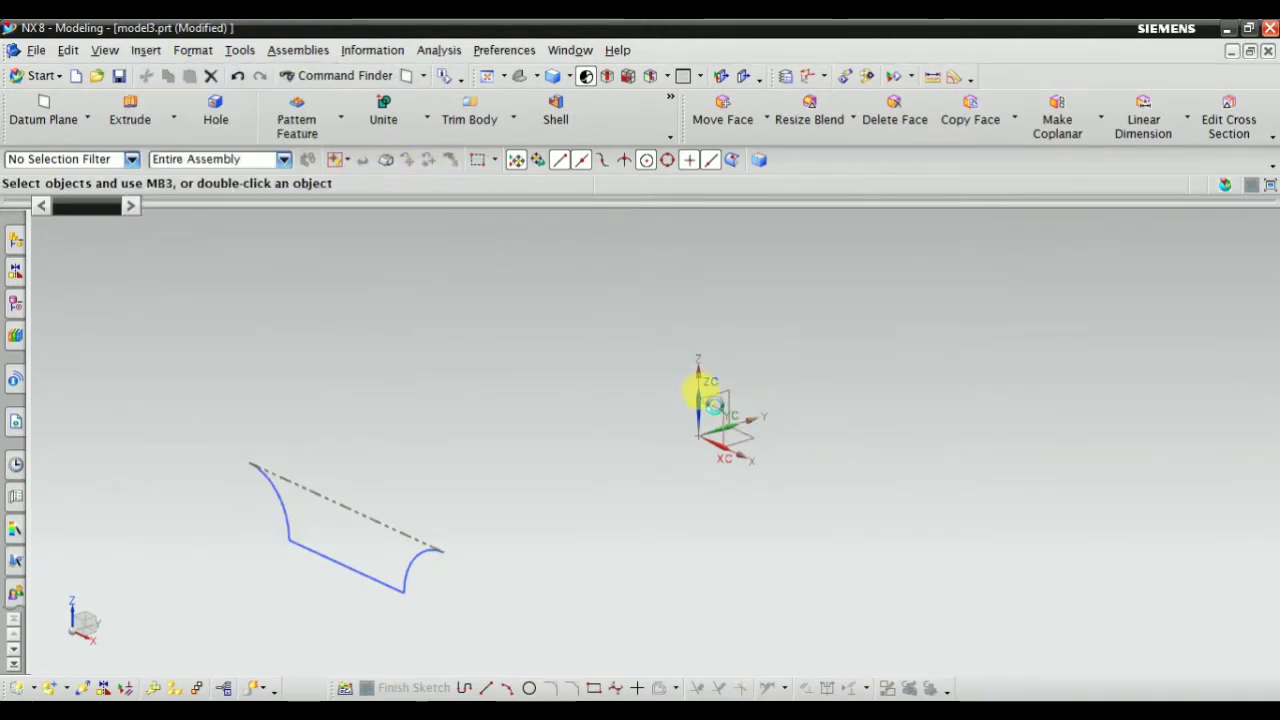
{"action": "left_click", "coordinate": [688, 418]}
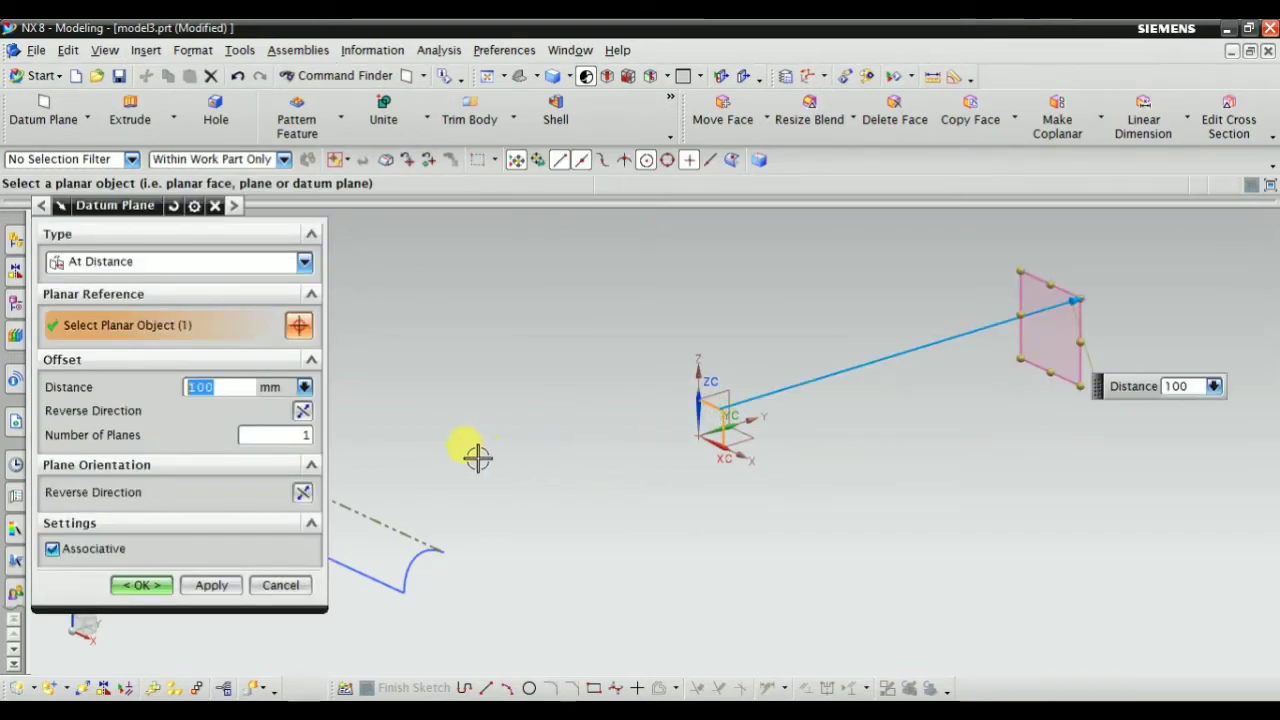
{"action": "left_click", "coordinate": [148, 594]}
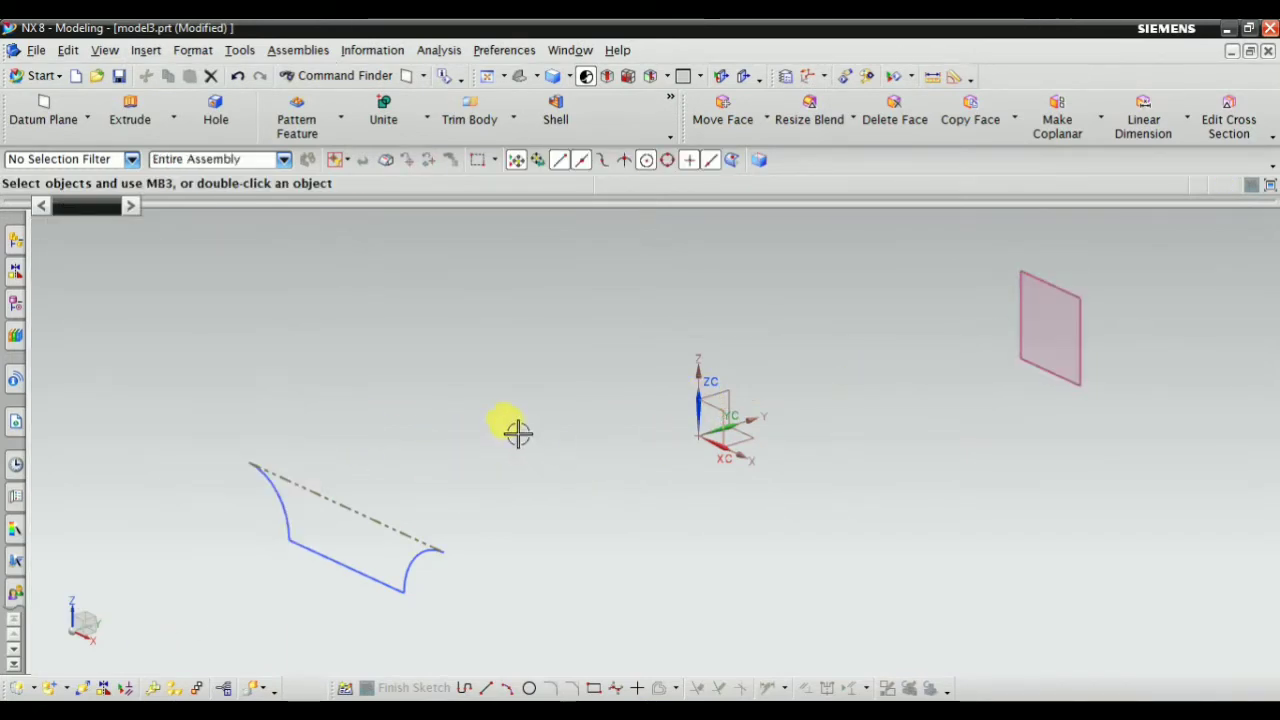
{"action": "scroll", "coordinate": [530, 443], "scroll_direction": "down", "scroll_amount": 2}
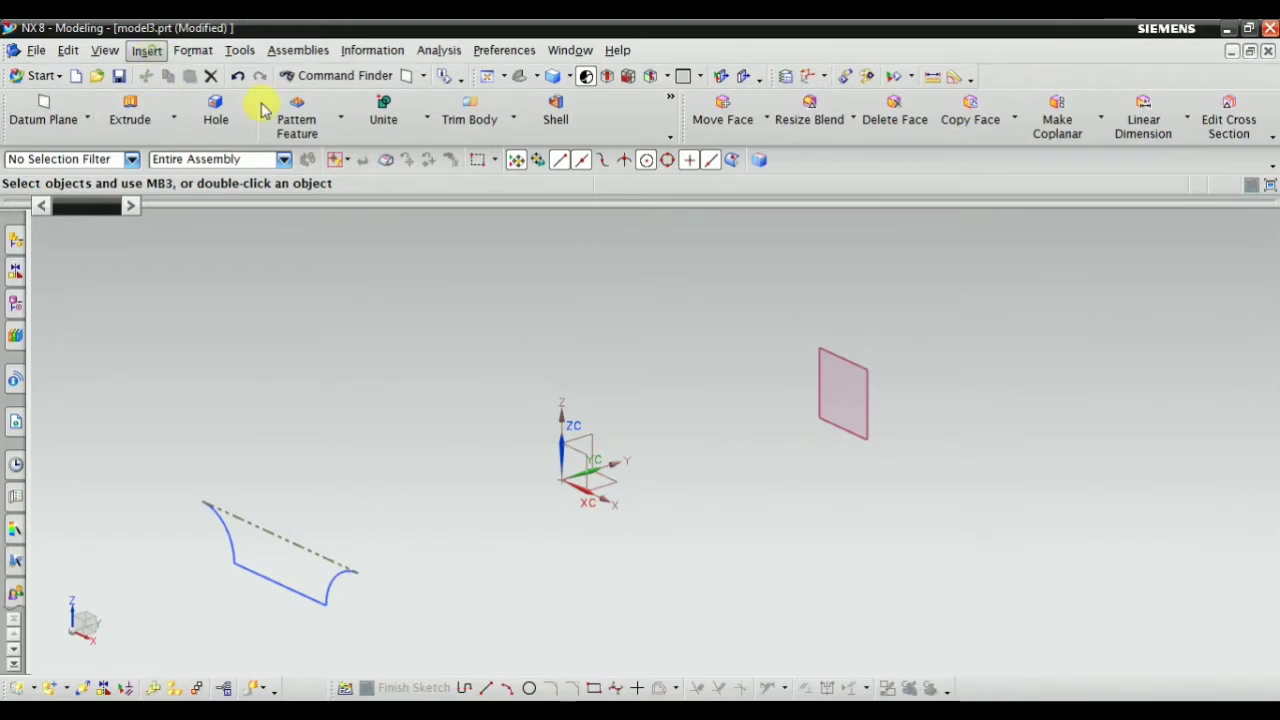
{"action": "left_click", "coordinate": [146, 50]}
Start a new sketch on the second datum plane
{"action": "left_click", "coordinate": [166, 95]}
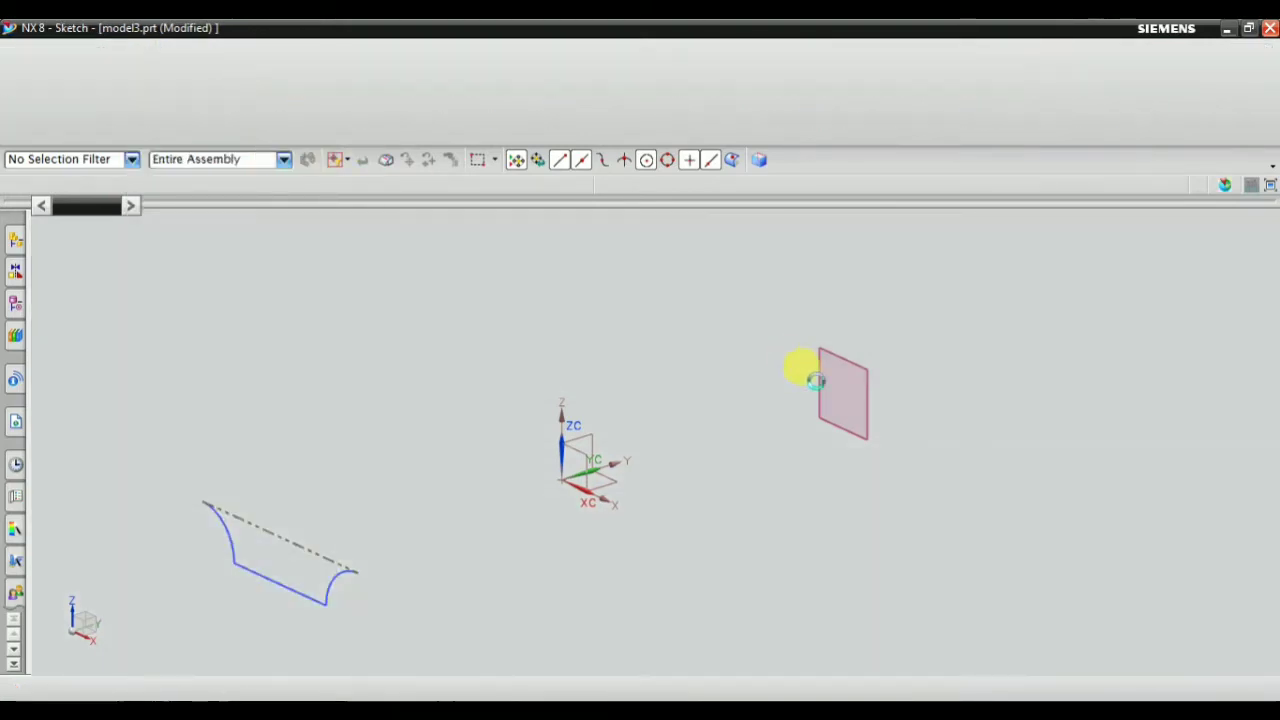
{"action": "left_click", "coordinate": [851, 366]}
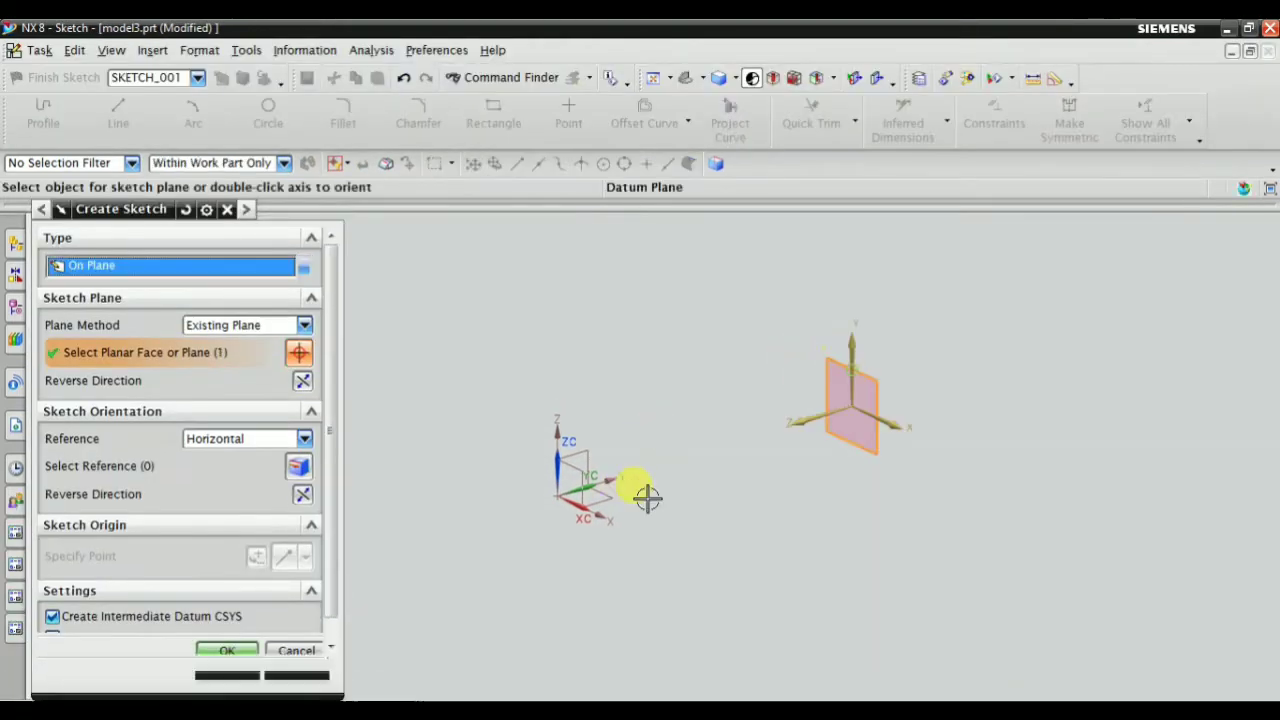
{"action": "left_click", "coordinate": [225, 671]}
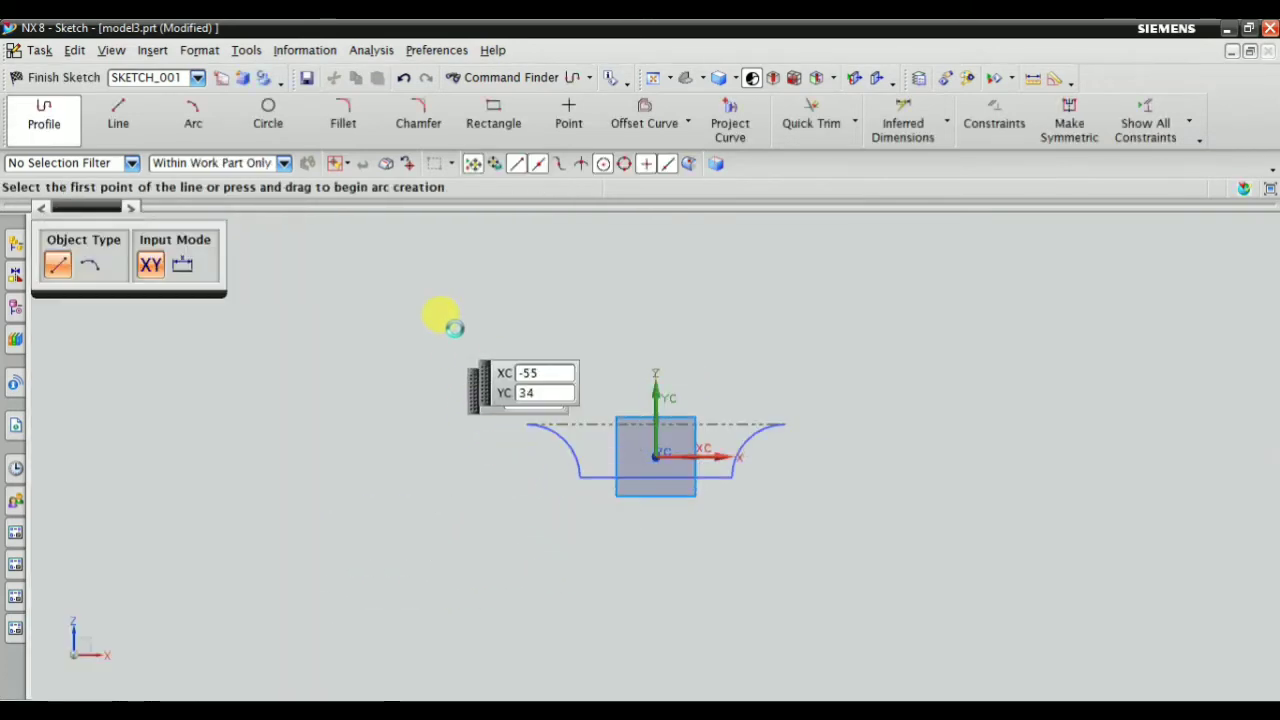
{"action": "key", "text": "Escape"}
Draw a vertical line down from the left arc end and the horizontal bottom line
{"action": "left_click", "coordinate": [43, 115]}
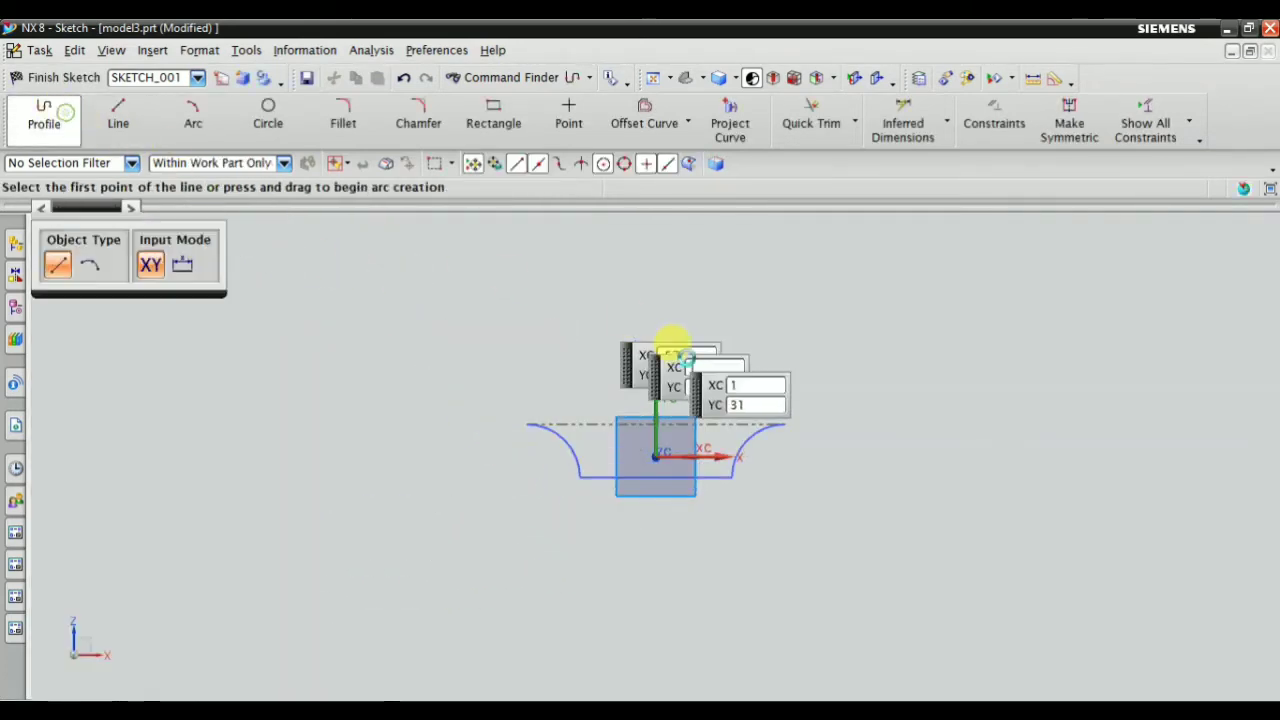
{"action": "scroll", "coordinate": [540, 418], "scroll_direction": "up", "scroll_amount": 2}
{"action": "scroll", "coordinate": [484, 453], "scroll_direction": "up", "scroll_amount": 1}
{"action": "scroll", "coordinate": [484, 453], "scroll_direction": "up", "scroll_amount": 1}
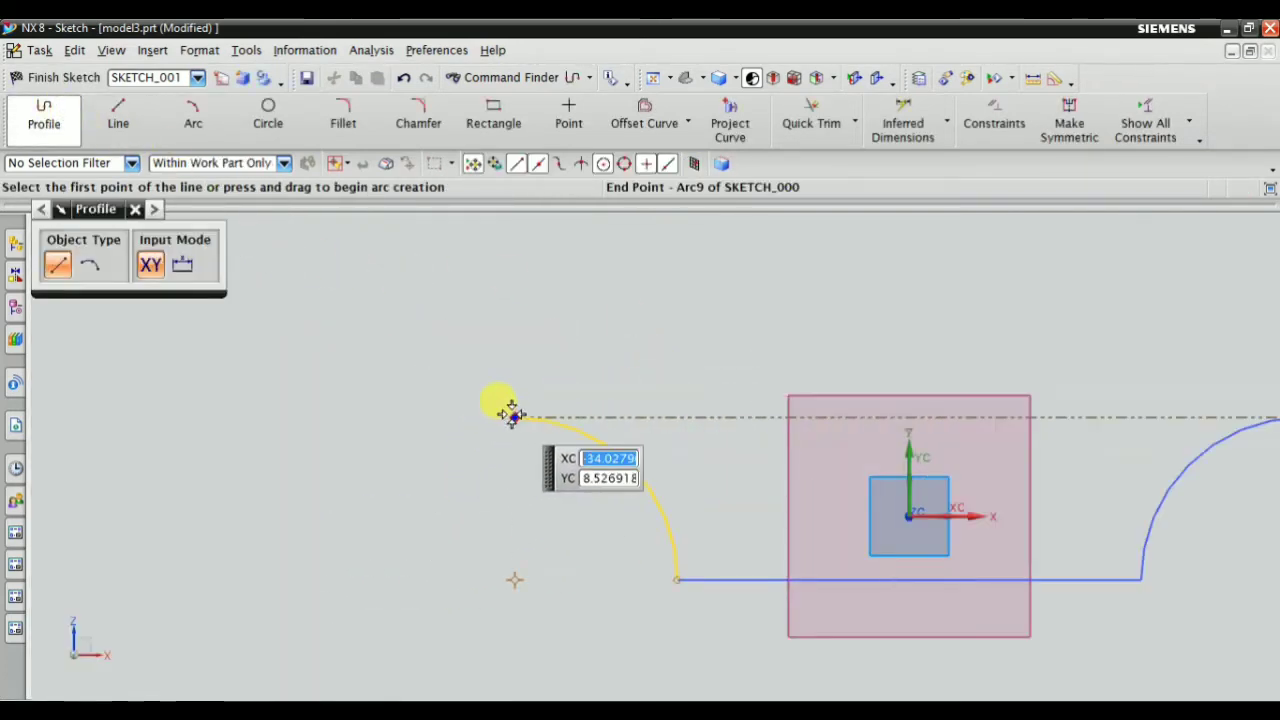
{"action": "left_click", "coordinate": [514, 418]}
{"action": "left_click", "coordinate": [514, 576]}
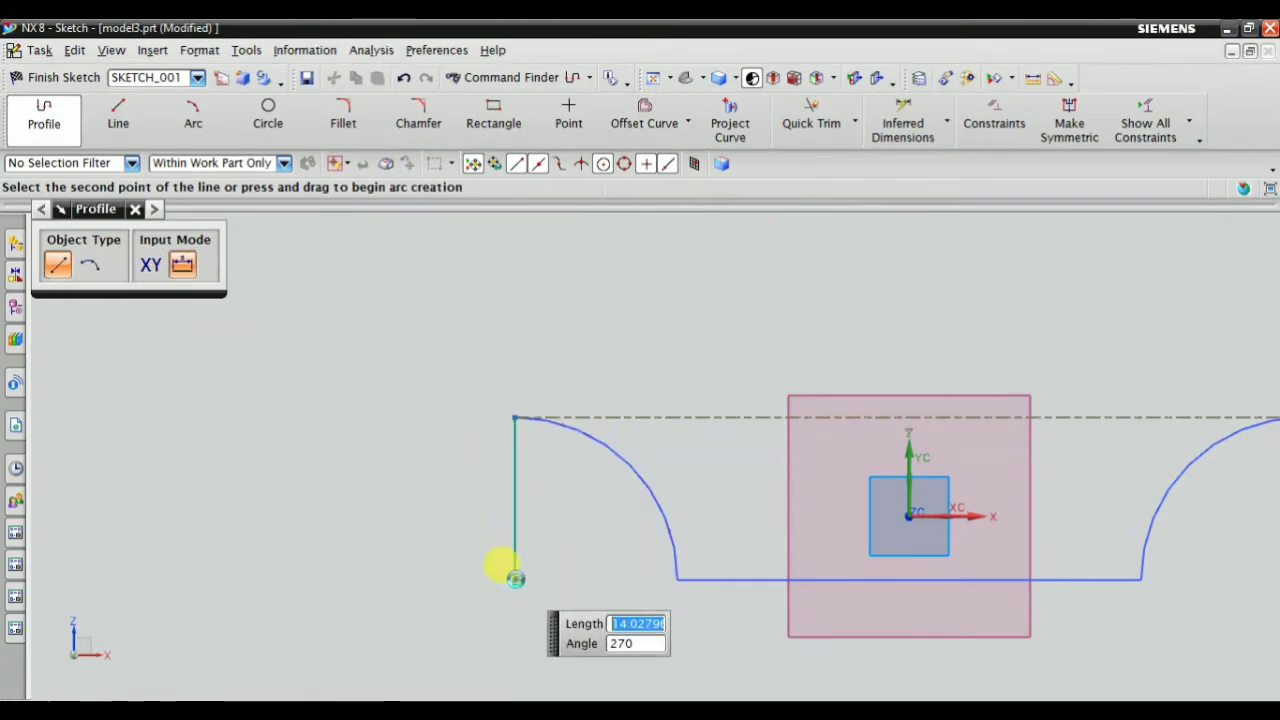
{"action": "scroll", "coordinate": [510, 573], "scroll_direction": "down", "scroll_amount": 2}
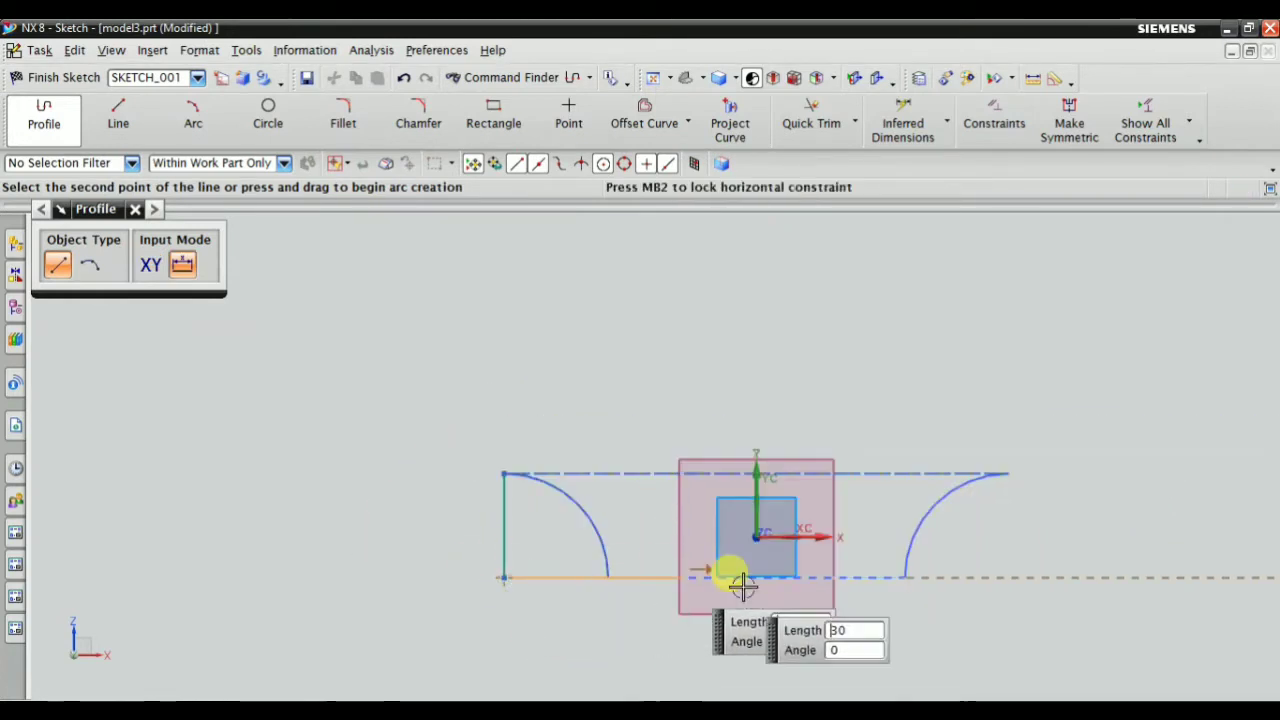
{"action": "left_click", "coordinate": [1008, 577]}
{"action": "scroll", "coordinate": [1025, 450], "scroll_direction": "up", "scroll_amount": 2}
{"action": "scroll", "coordinate": [1013, 487], "scroll_direction": "up", "scroll_amount": 2}
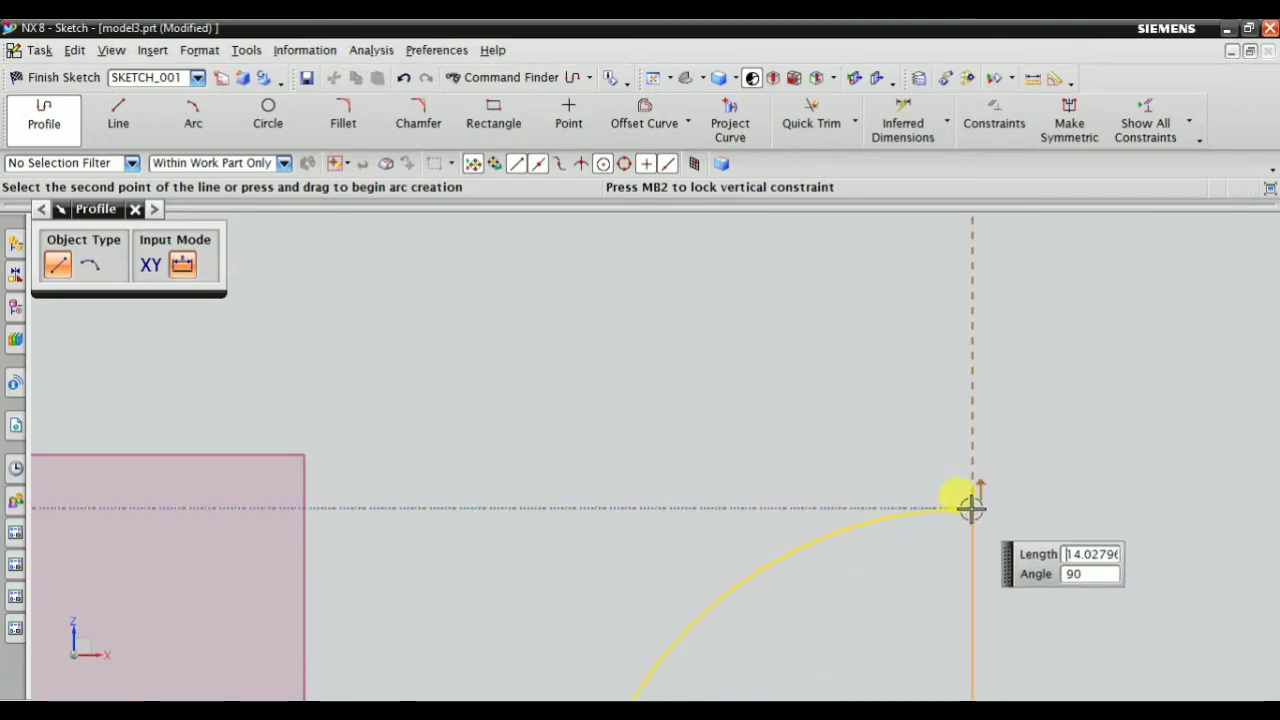
{"action": "key", "text": "Escape"}
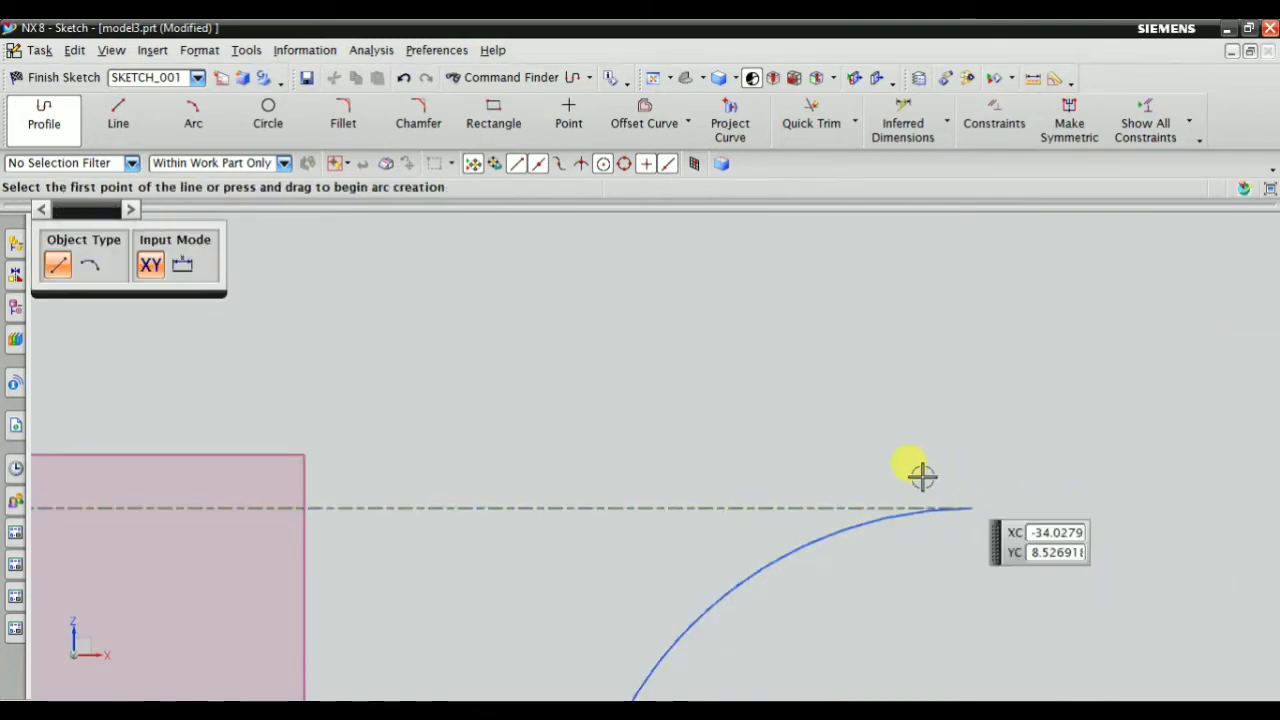
{"action": "scroll", "coordinate": [829, 386], "scroll_direction": "down", "scroll_amount": 3}
{"action": "left_click", "coordinate": [44, 114]}
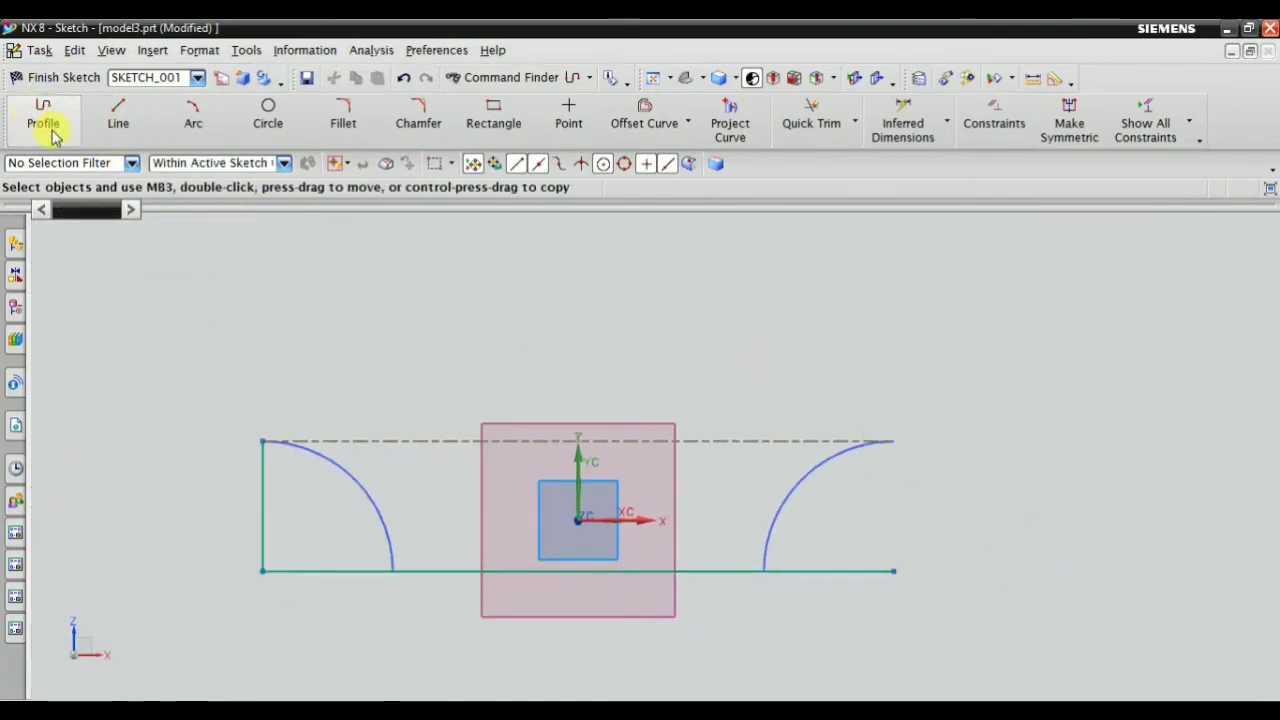
Draw the right vertical line up to the arc end and finish the sketch
{"action": "left_click", "coordinate": [44, 116]}
{"action": "scroll", "coordinate": [952, 508], "scroll_direction": "up", "scroll_amount": 2}
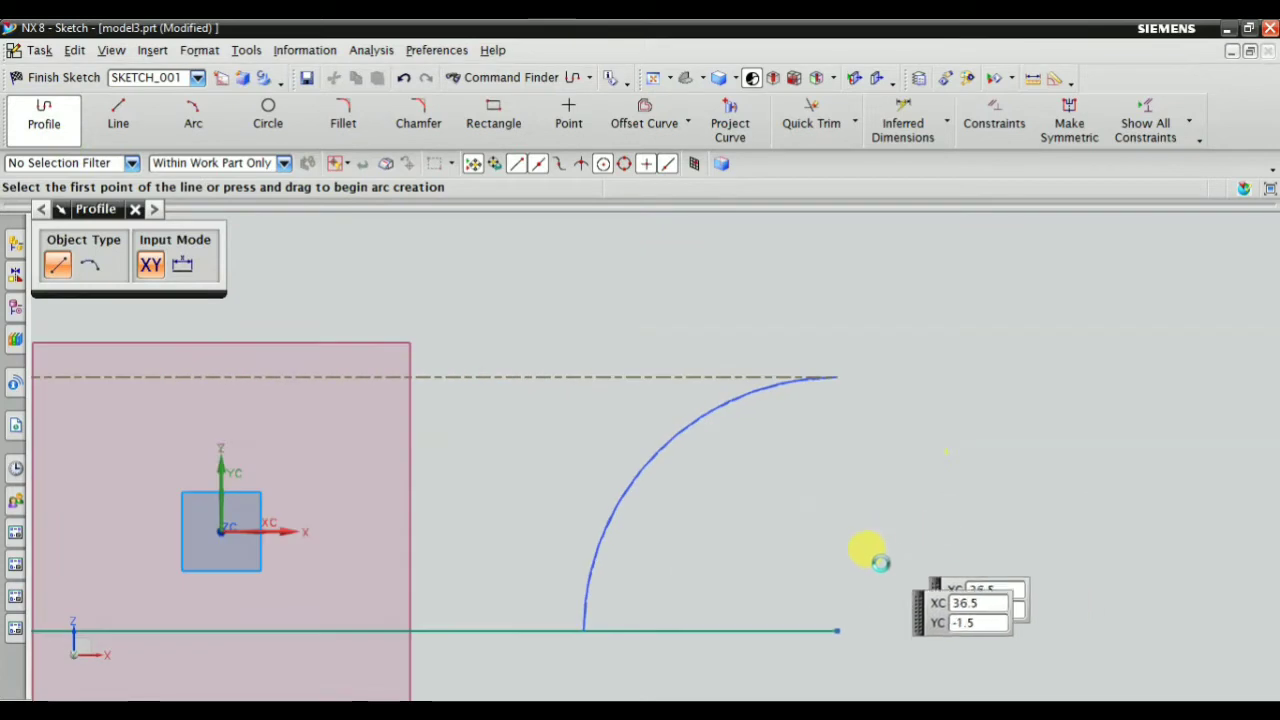
{"action": "left_click", "coordinate": [837, 630]}
{"action": "scroll", "coordinate": [836, 365], "scroll_direction": "up", "scroll_amount": 2}
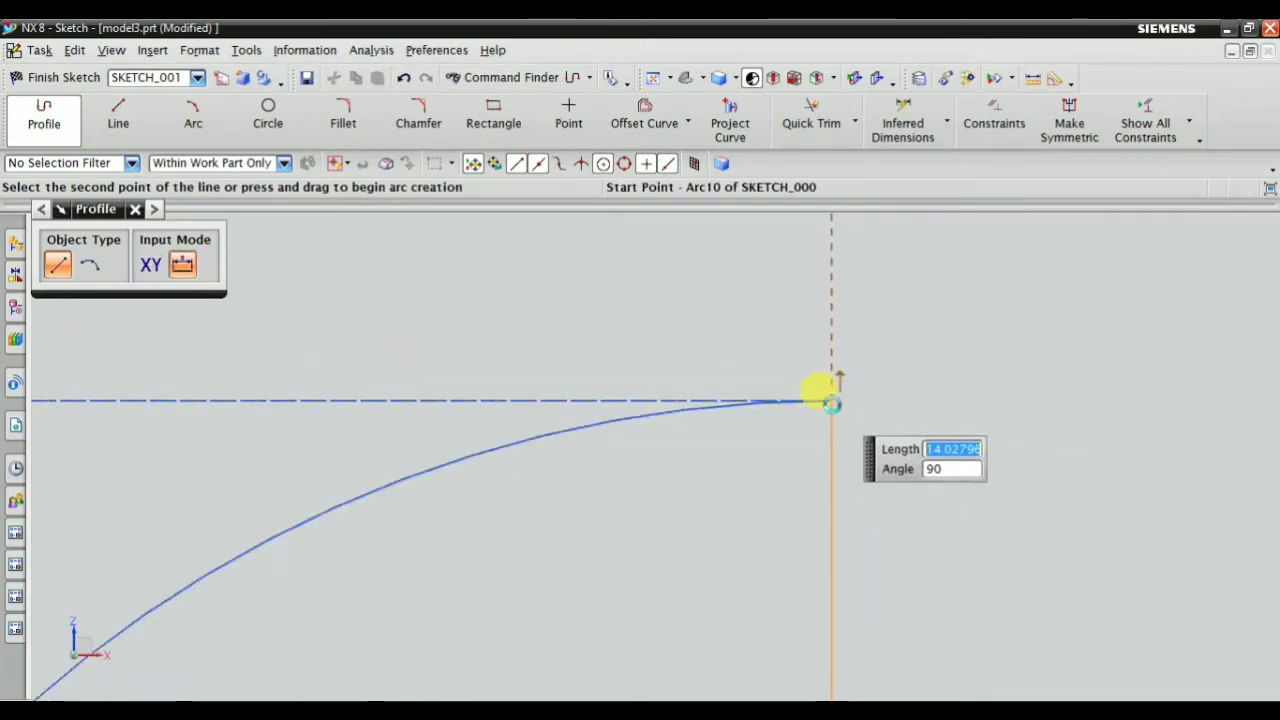
{"action": "left_click", "coordinate": [829, 398]}
{"action": "left_click", "coordinate": [88, 80]}
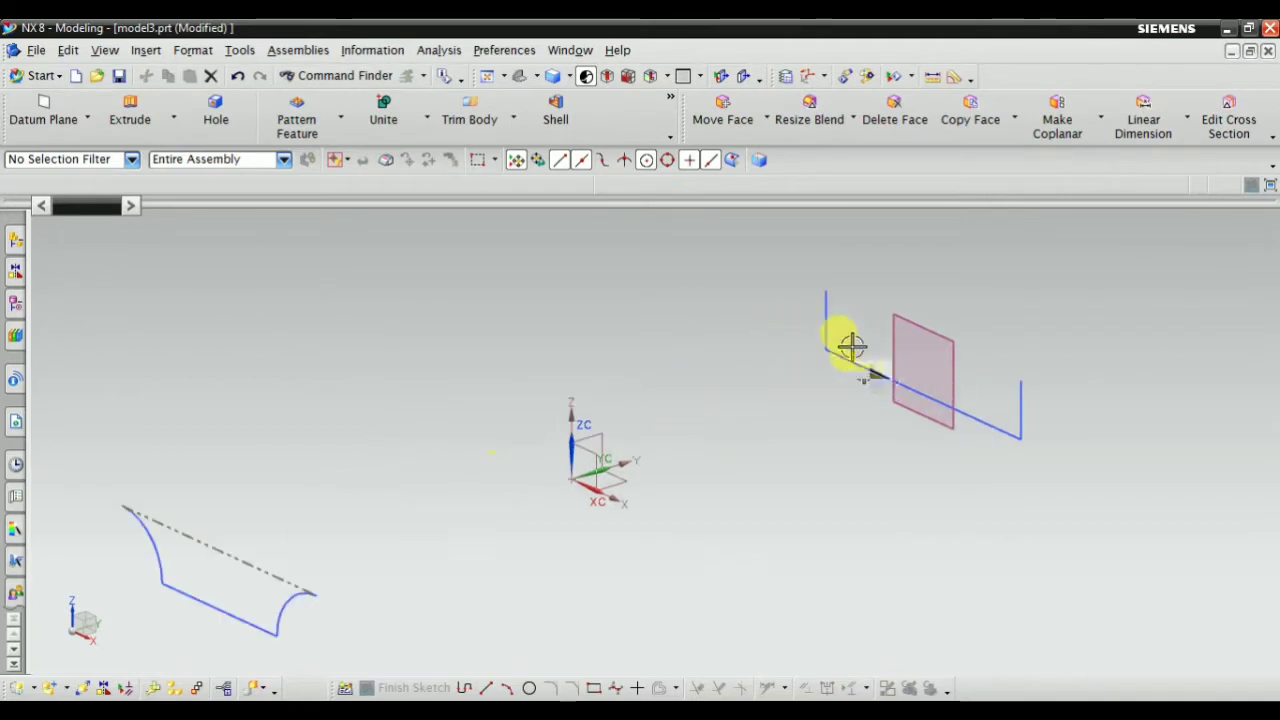
Try hiding Datum Plane (4) from the Part Navigator's context menu
{"action": "scroll", "coordinate": [986, 366], "scroll_direction": "up", "scroll_amount": 2}
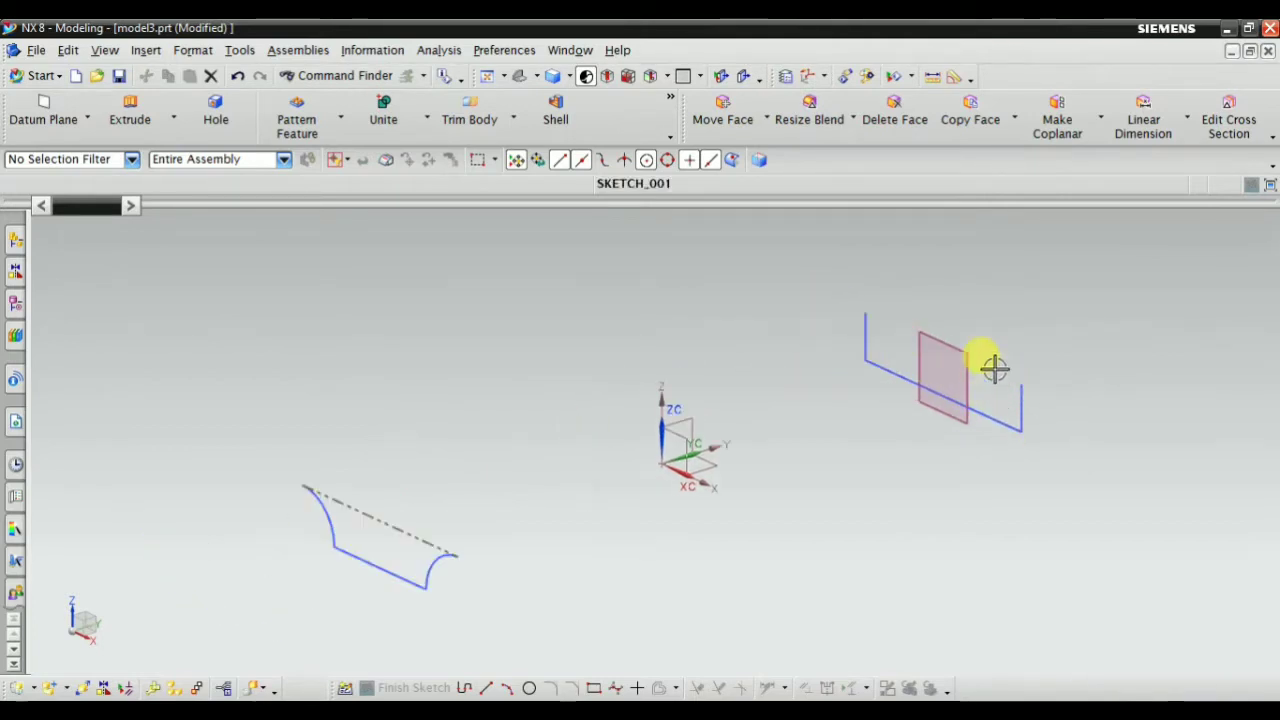
{"action": "scroll", "coordinate": [1060, 378], "scroll_direction": "down", "scroll_amount": 2}
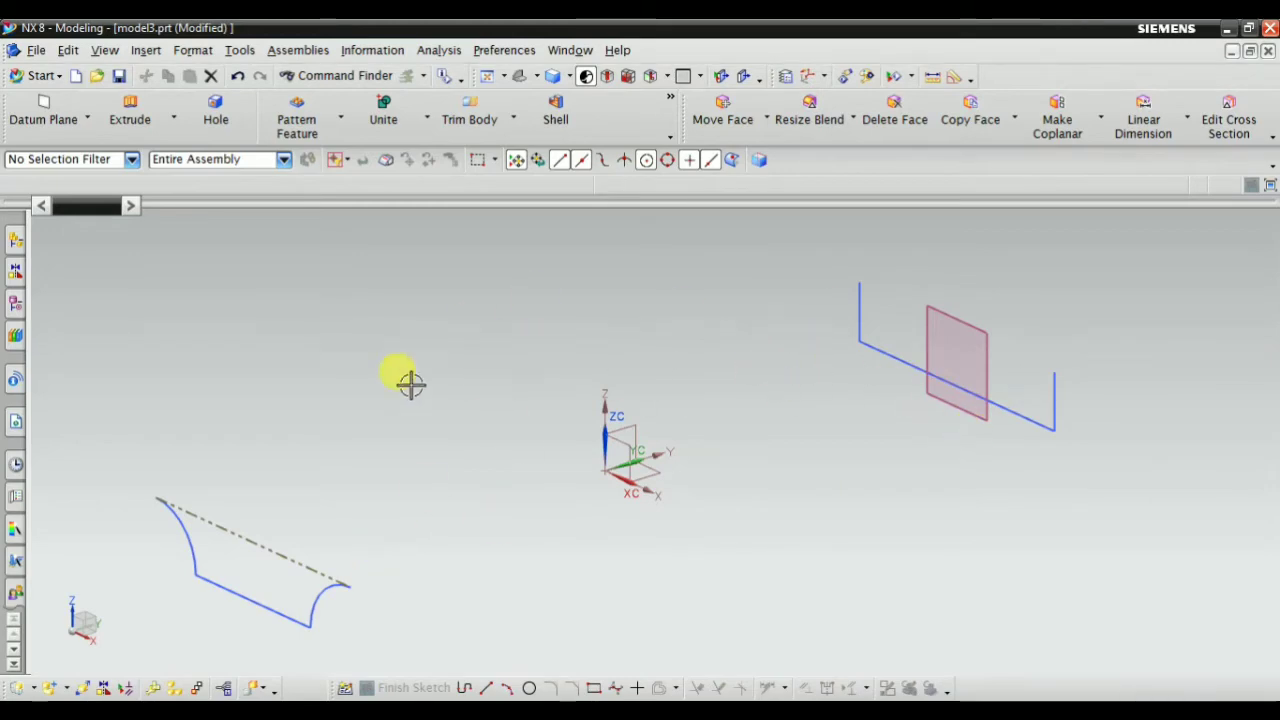
{"action": "left_click", "coordinate": [15, 309]}
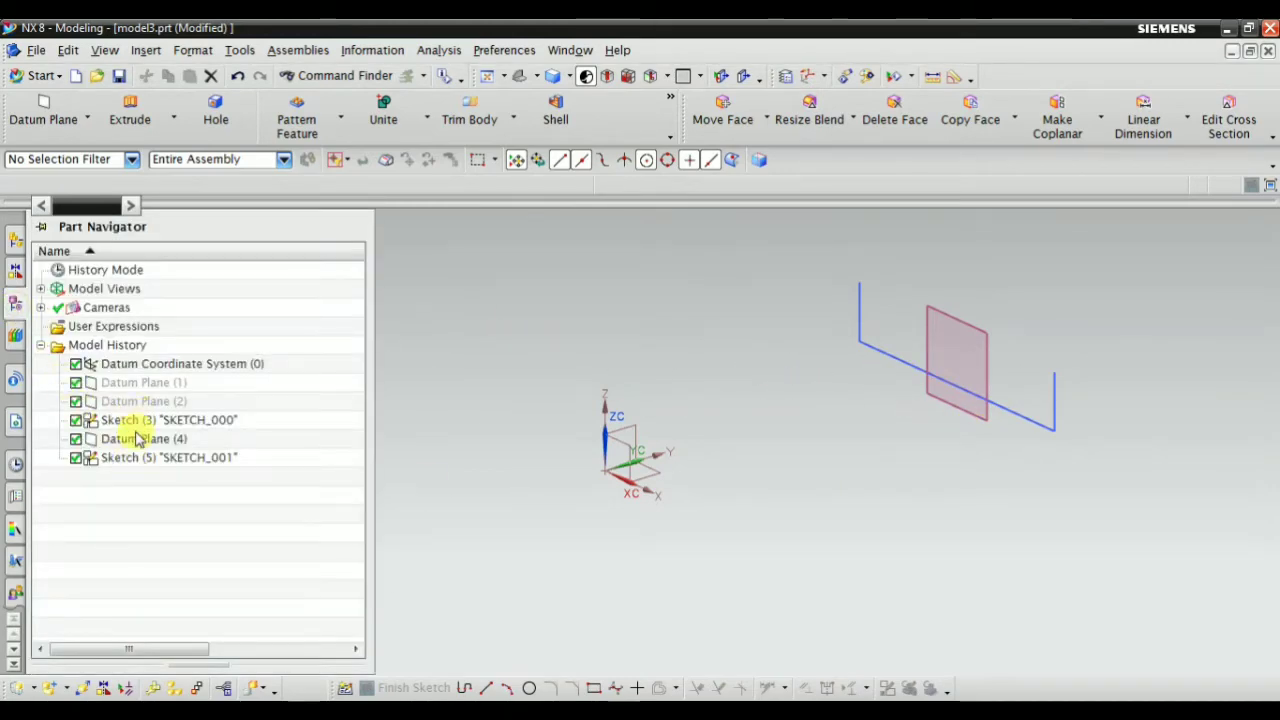
{"action": "left_click", "coordinate": [137, 441]}
{"action": "right_click", "coordinate": [137, 440]}
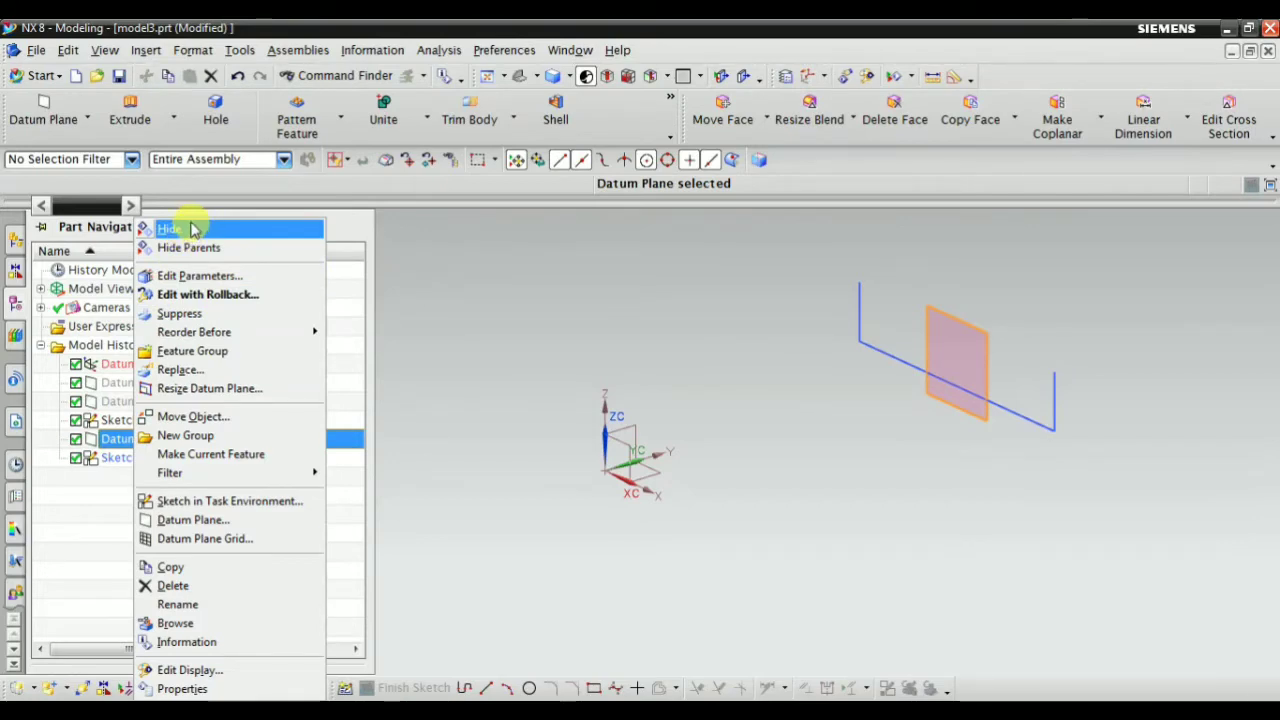
{"action": "left_click", "coordinate": [193, 230]}
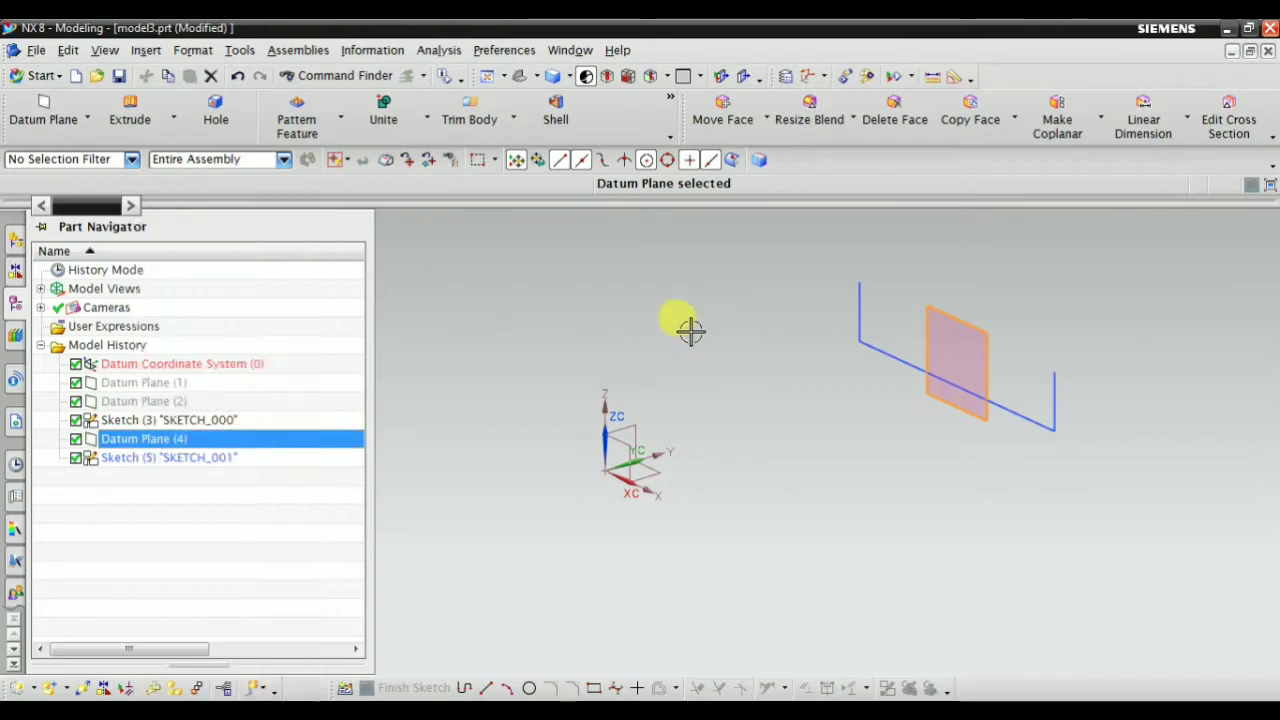
Reopen the Part Navigator and hide Datum Plane (4)
{"action": "scroll", "coordinate": [686, 334], "scroll_direction": "up", "scroll_amount": 2}
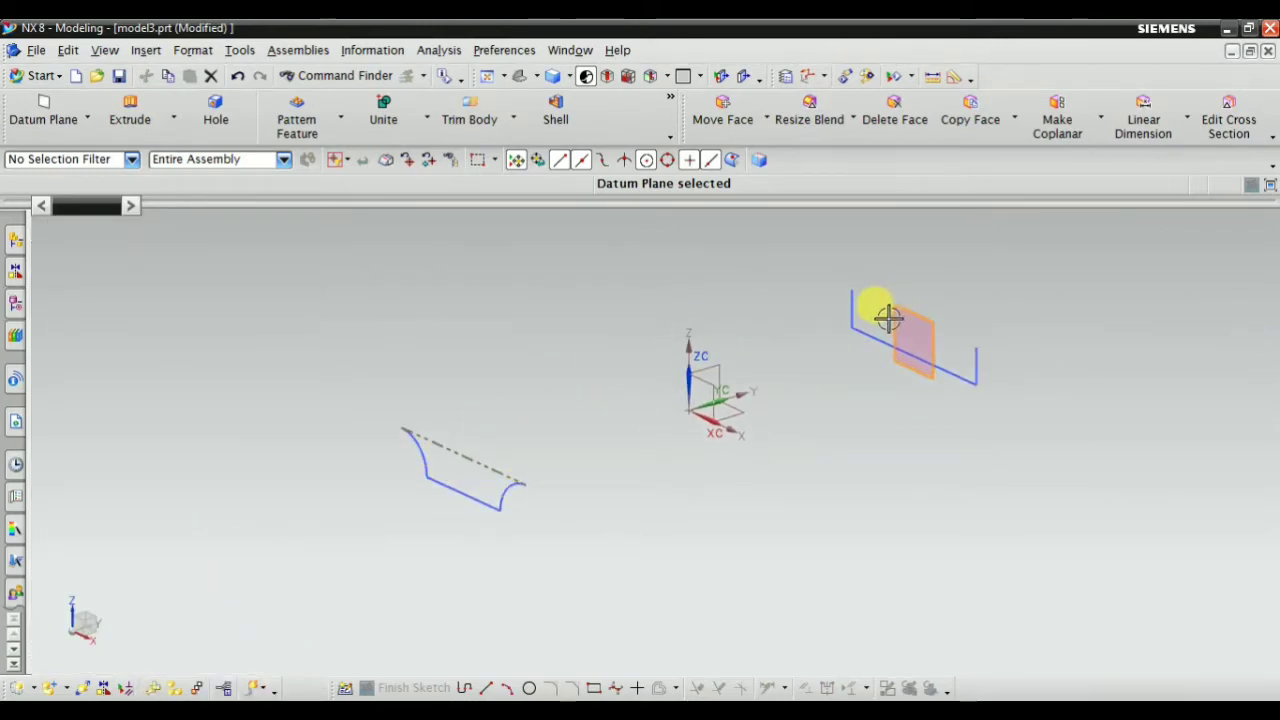
{"action": "scroll", "coordinate": [888, 316], "scroll_direction": "down", "scroll_amount": 2}
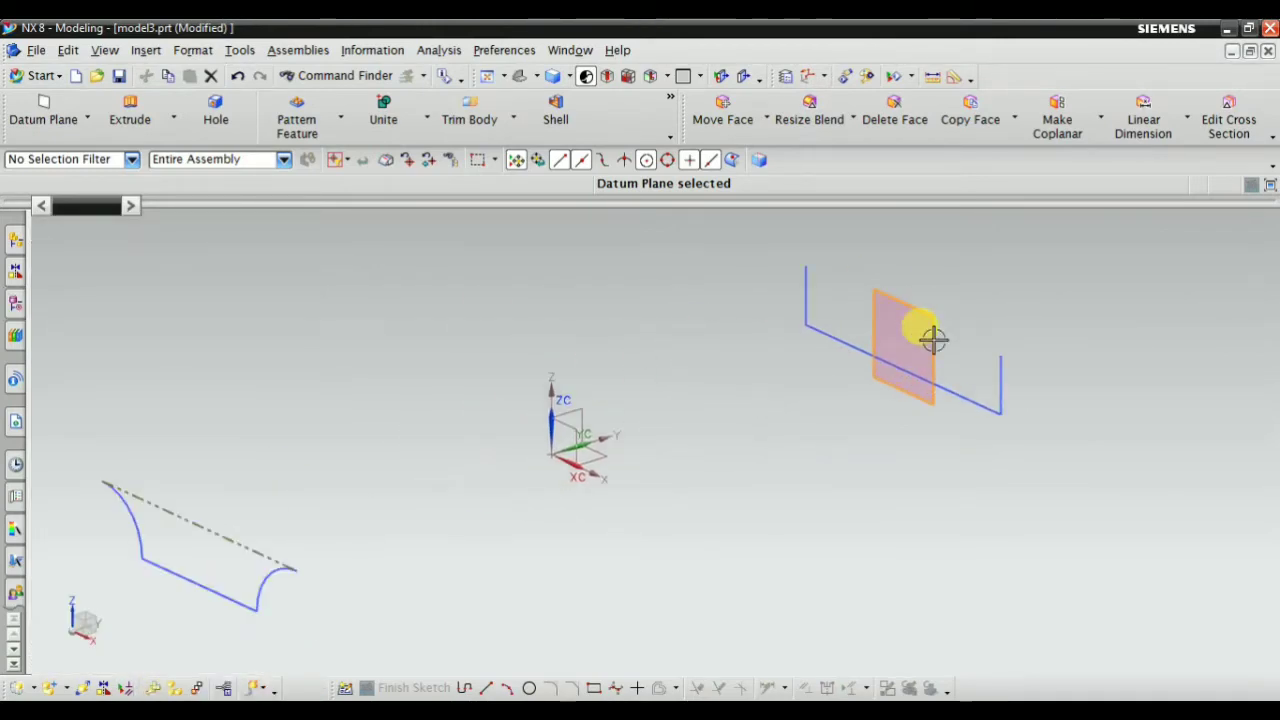
{"action": "scroll", "coordinate": [766, 368], "scroll_direction": "up", "scroll_amount": 1}
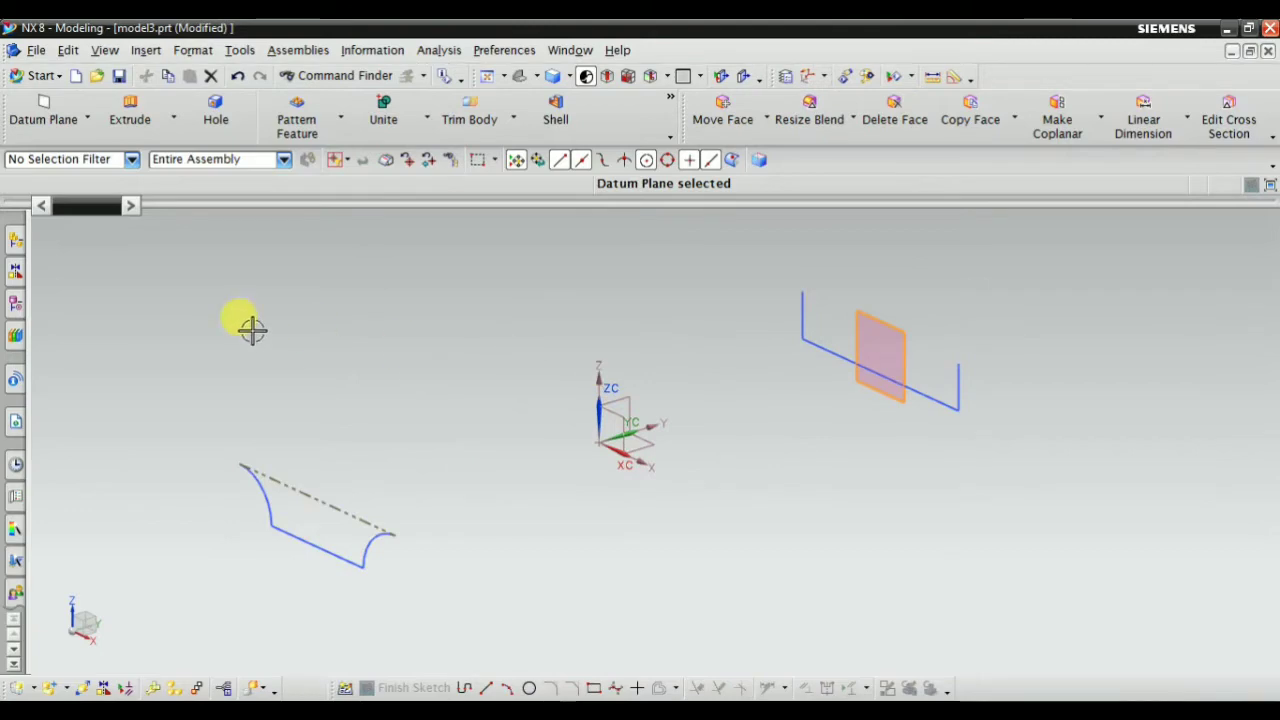
{"action": "left_click", "coordinate": [18, 304]}
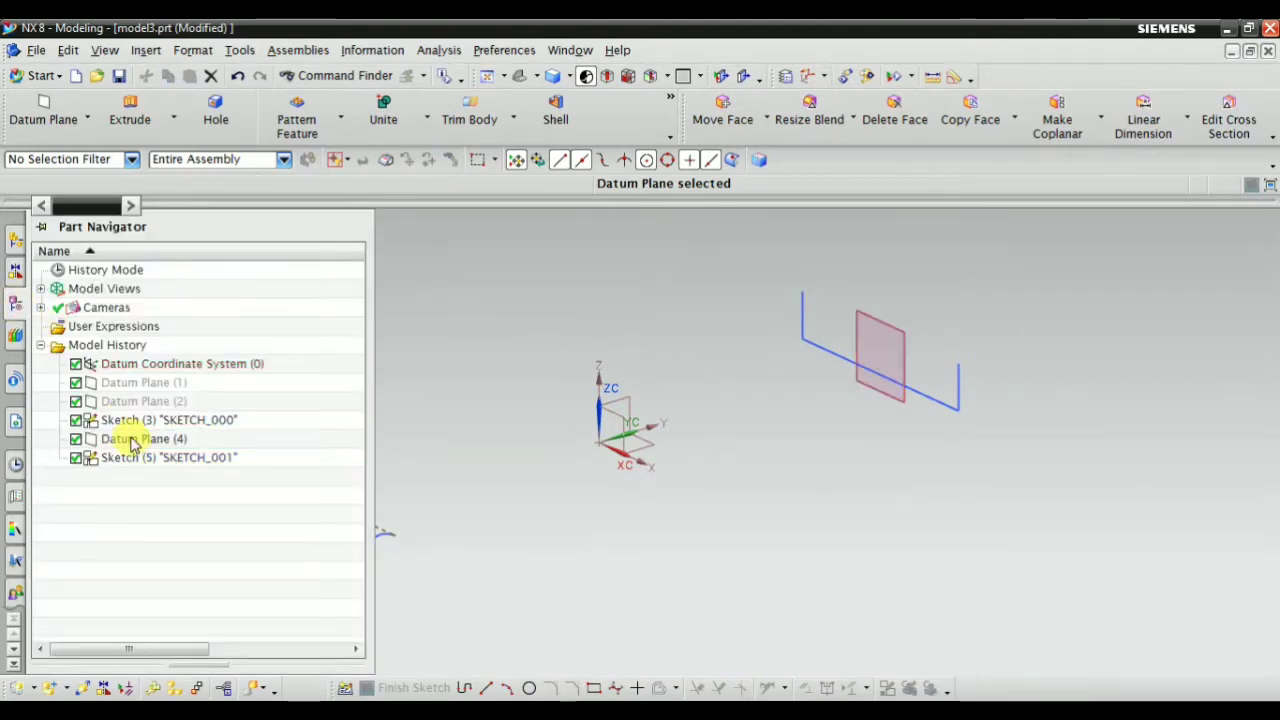
{"action": "right_click", "coordinate": [133, 445]}
{"action": "left_click", "coordinate": [180, 229]}
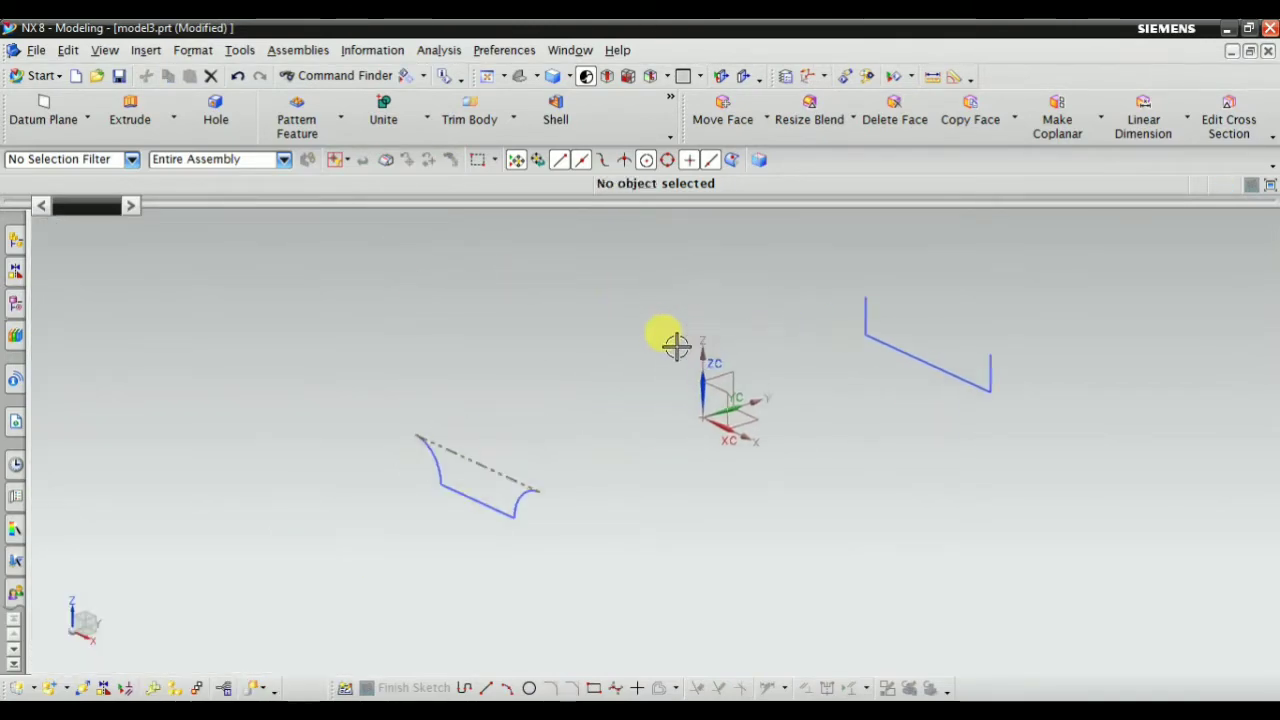
{"action": "scroll", "coordinate": [749, 371], "scroll_direction": "down", "scroll_amount": 2}
{"action": "scroll", "coordinate": [530, 400], "scroll_direction": "up", "scroll_amount": 1}
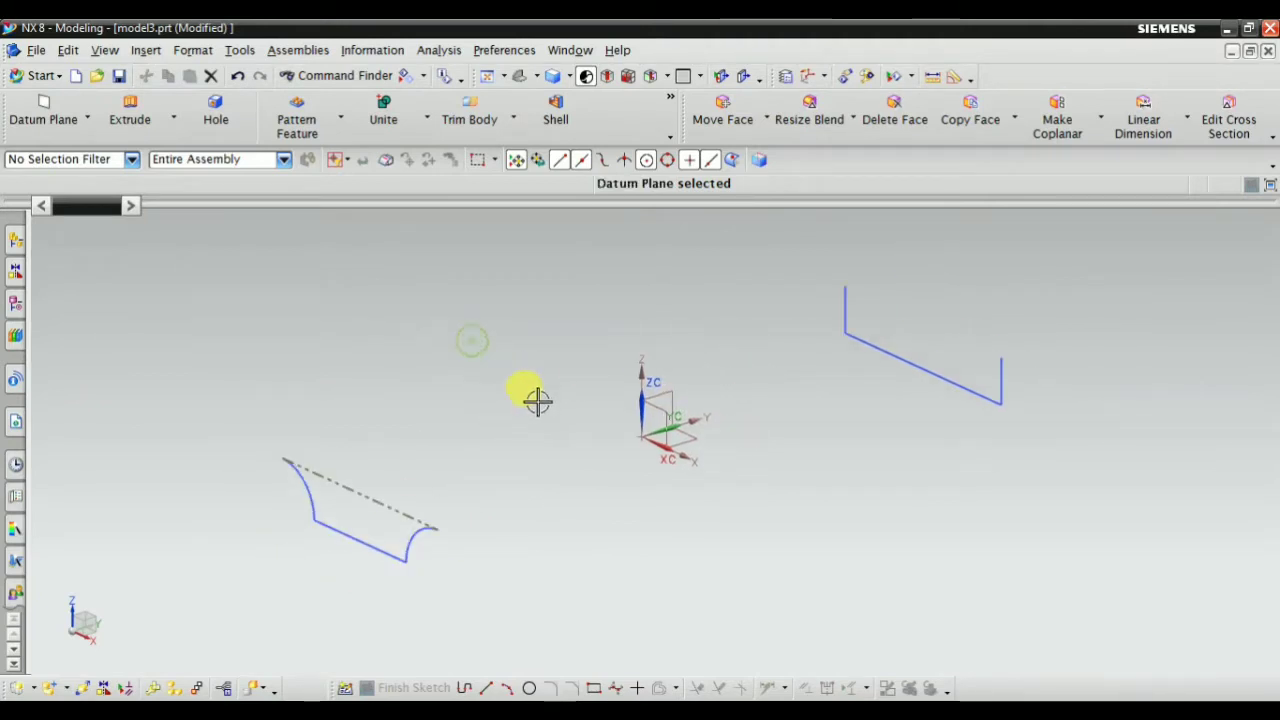
{"action": "left_click", "coordinate": [146, 50]}
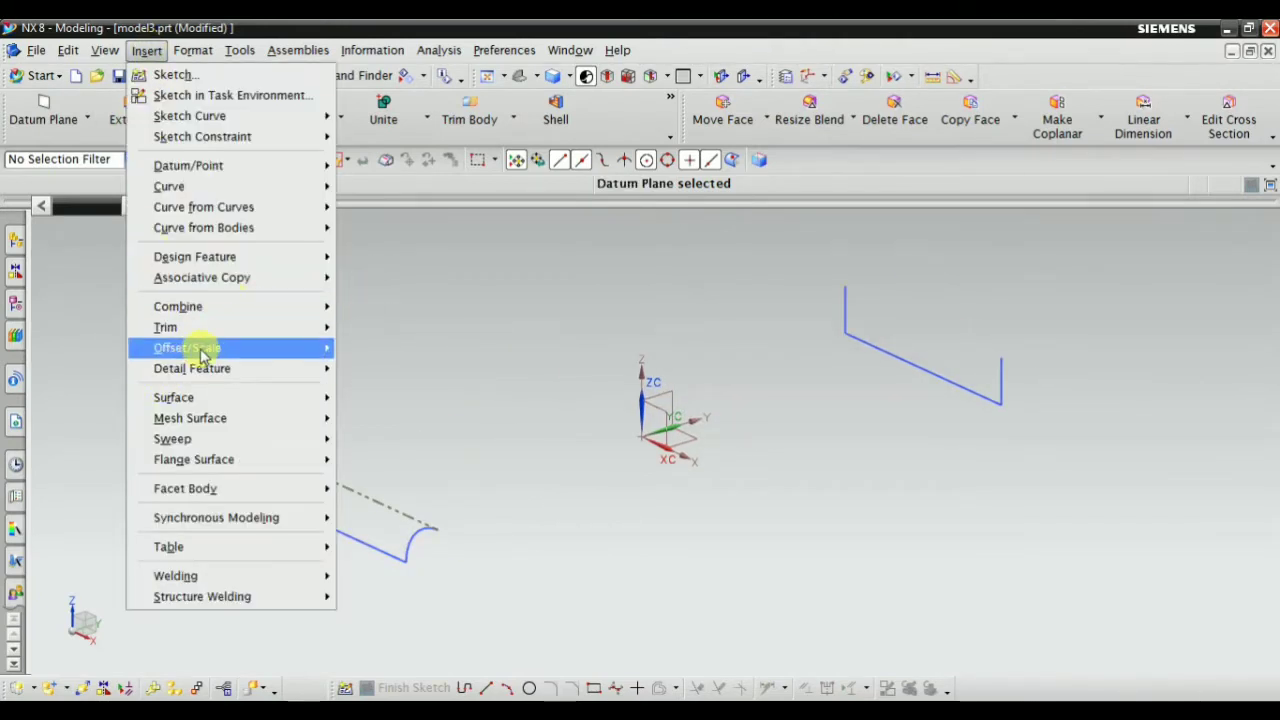
Start a Transition surface with the Connected Curves selection rule
{"action": "left_click", "coordinate": [262, 398]}
{"action": "left_click", "coordinate": [393, 540]}
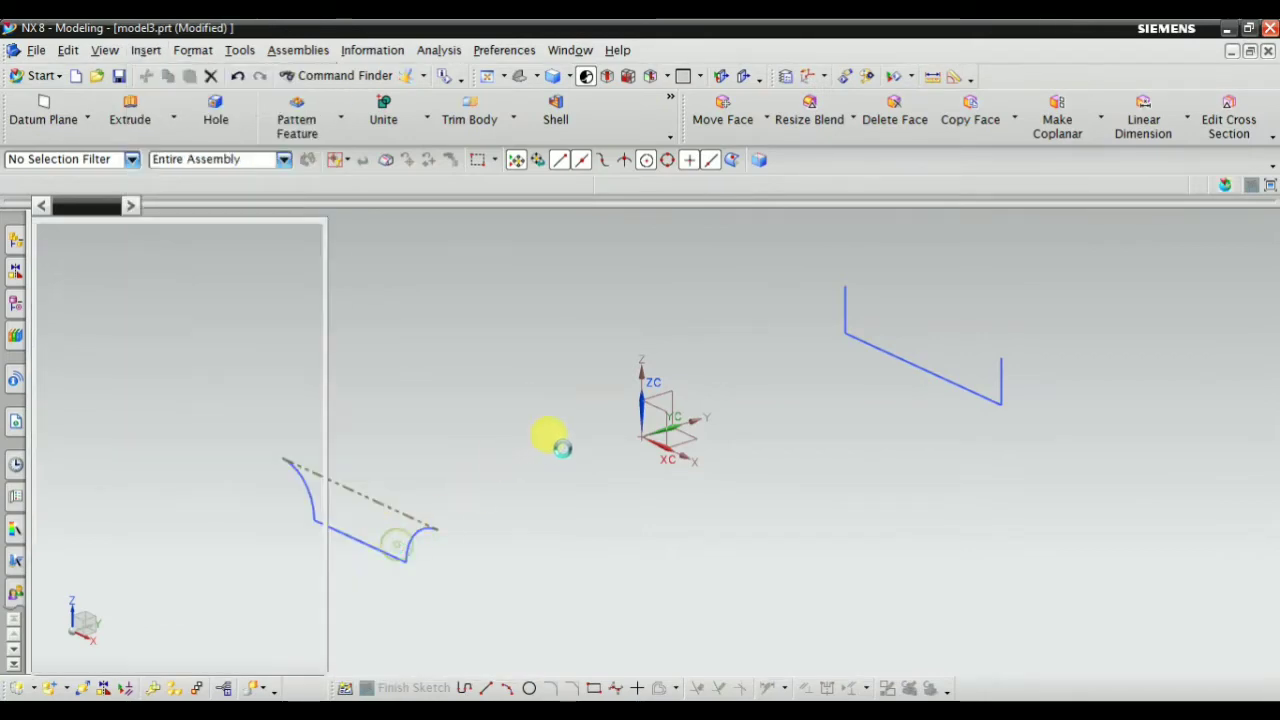
{"action": "scroll", "coordinate": [690, 370], "scroll_direction": "up", "scroll_amount": 2}
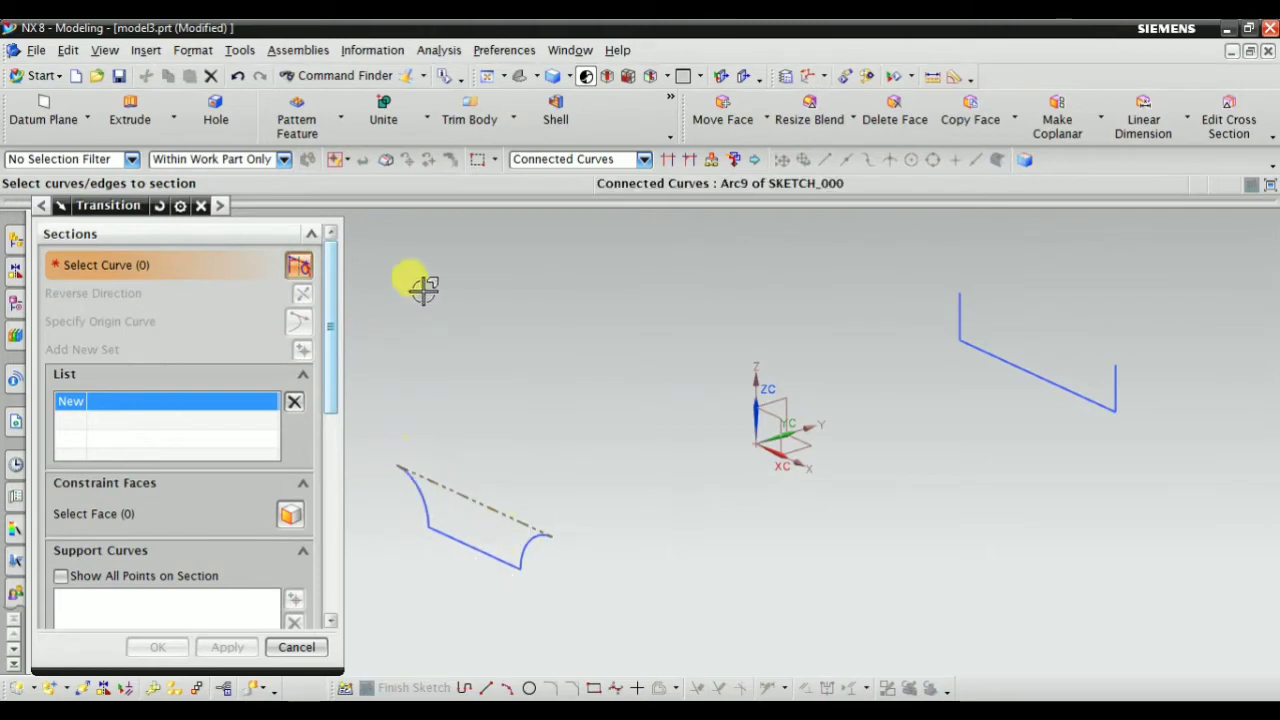
{"action": "left_click", "coordinate": [575, 160]}
{"action": "left_click", "coordinate": [575, 193]}
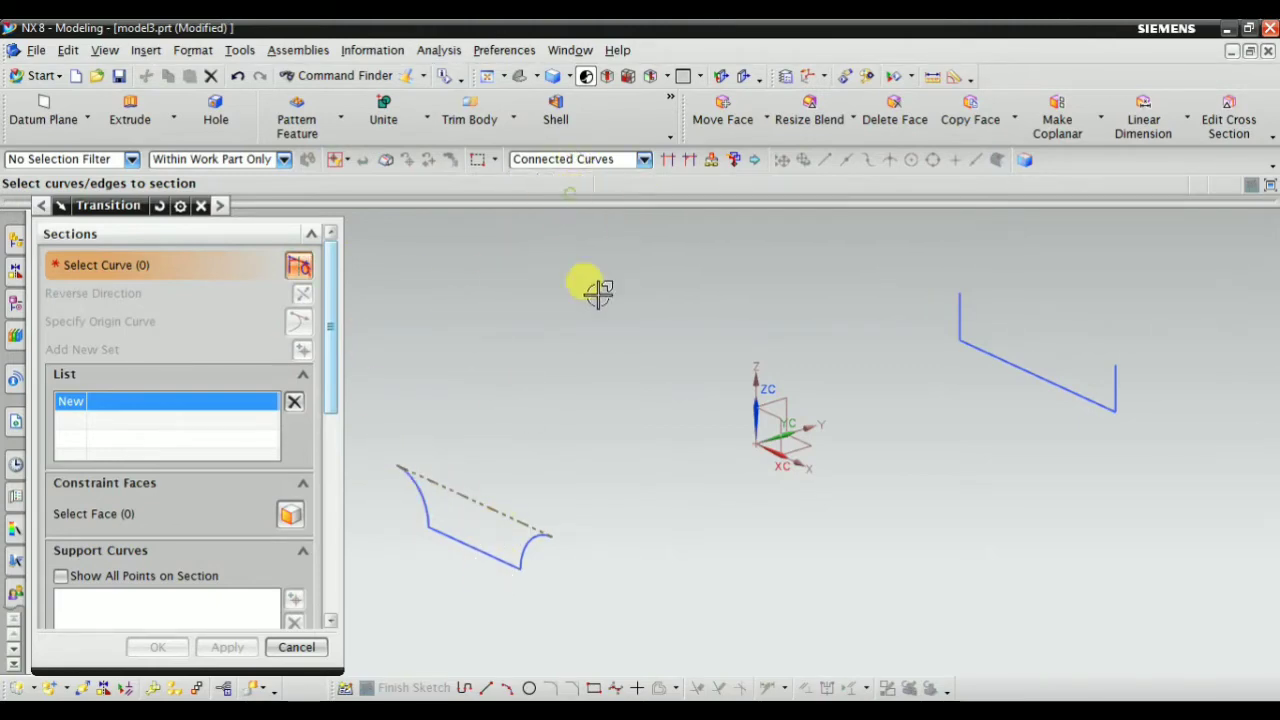
Select the curled profile as Section 1 and add a new section set
{"action": "scroll", "coordinate": [500, 565], "scroll_direction": "up", "scroll_amount": 4}
{"action": "left_click", "coordinate": [551, 530]}
{"action": "scroll", "coordinate": [551, 530], "scroll_direction": "down", "scroll_amount": 2}
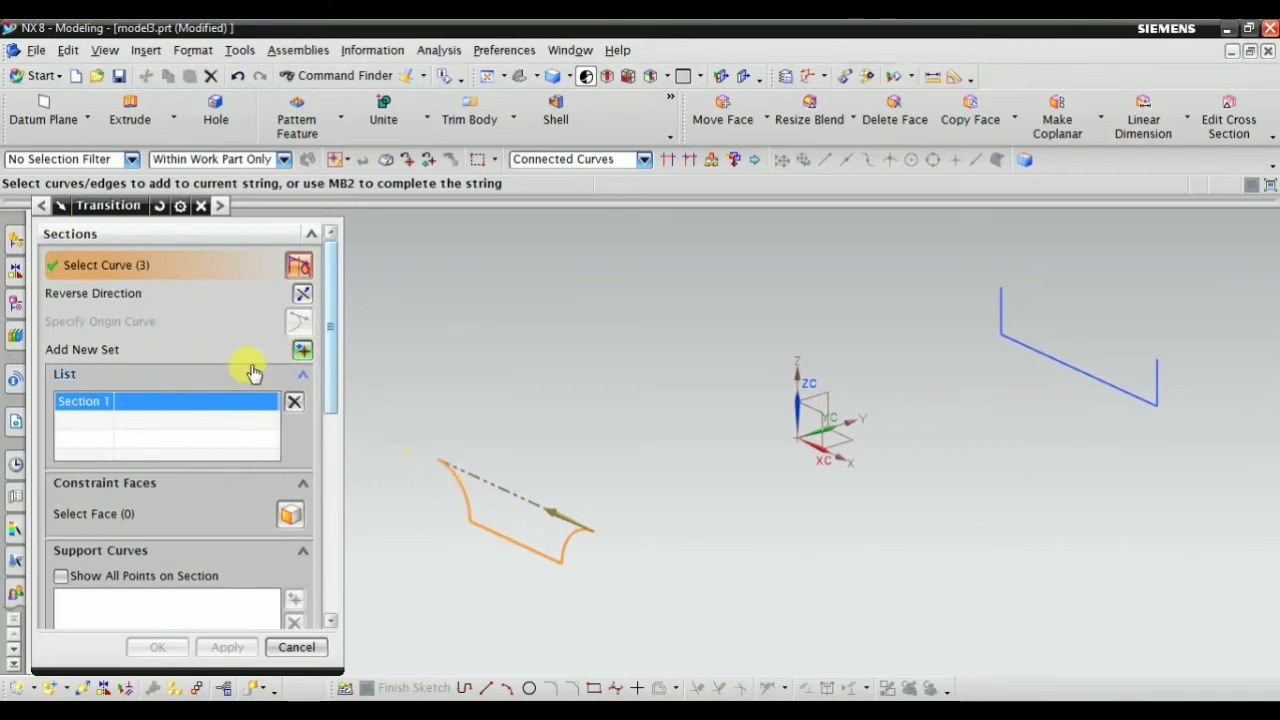
{"action": "left_click", "coordinate": [302, 350]}
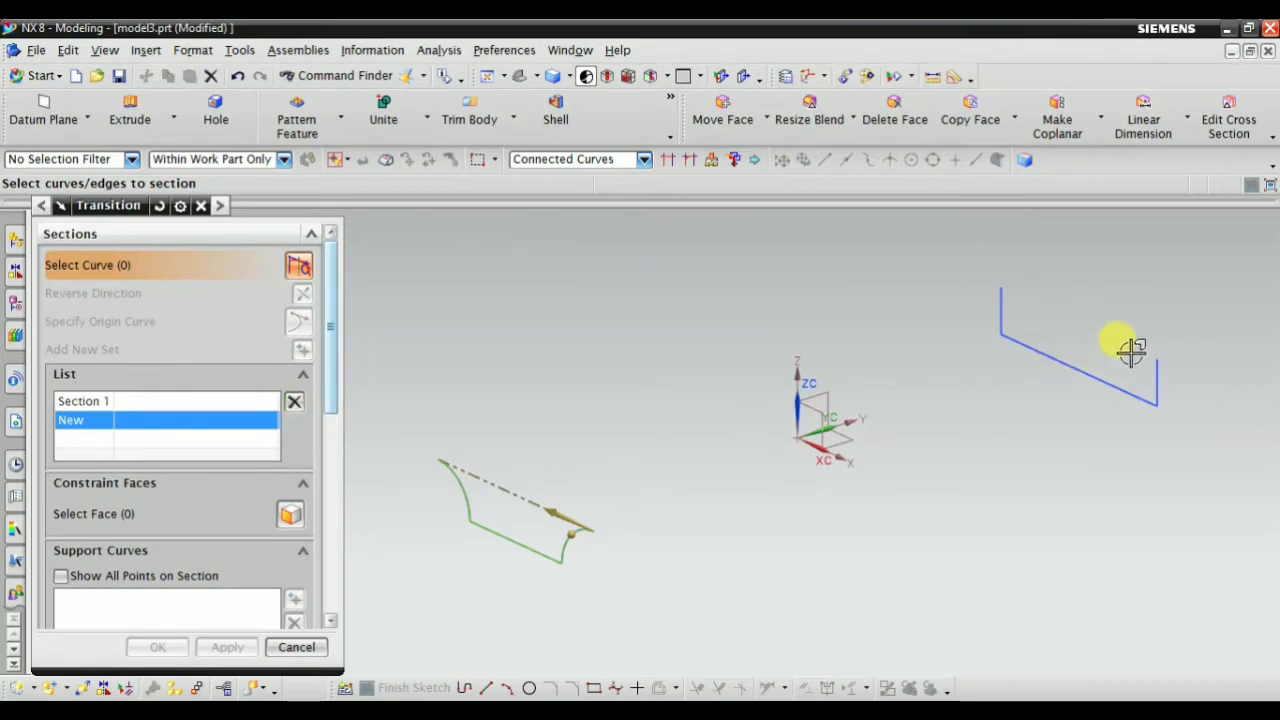
{"action": "scroll", "coordinate": [1030, 398], "scroll_direction": "up", "scroll_amount": 2}
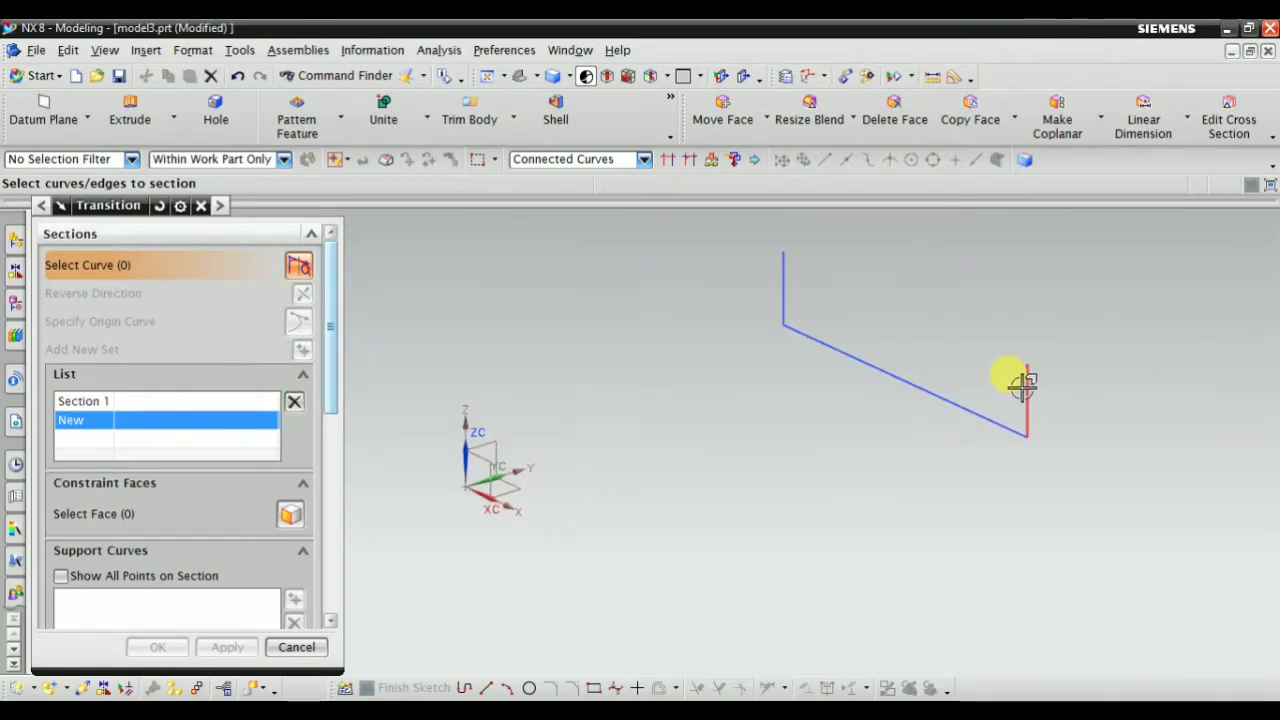
Pick the right-hand sketch as Section 2, review both sections, then remove Section 2
{"action": "left_click", "coordinate": [1022, 385]}
{"action": "mouse_move", "coordinate": [1028, 386]}
{"action": "middle_mouse_down"}
{"action": "mouse_move", "coordinate": [1025, 517]}
{"action": "mouse_move", "coordinate": [1020, 495]}
{"action": "mouse_move", "coordinate": [1003, 532]}
{"action": "mouse_move", "coordinate": [1006, 500]}
{"action": "mouse_move", "coordinate": [914, 491]}
{"action": "mouse_move", "coordinate": [1066, 386]}
{"action": "middle_mouse_up"}
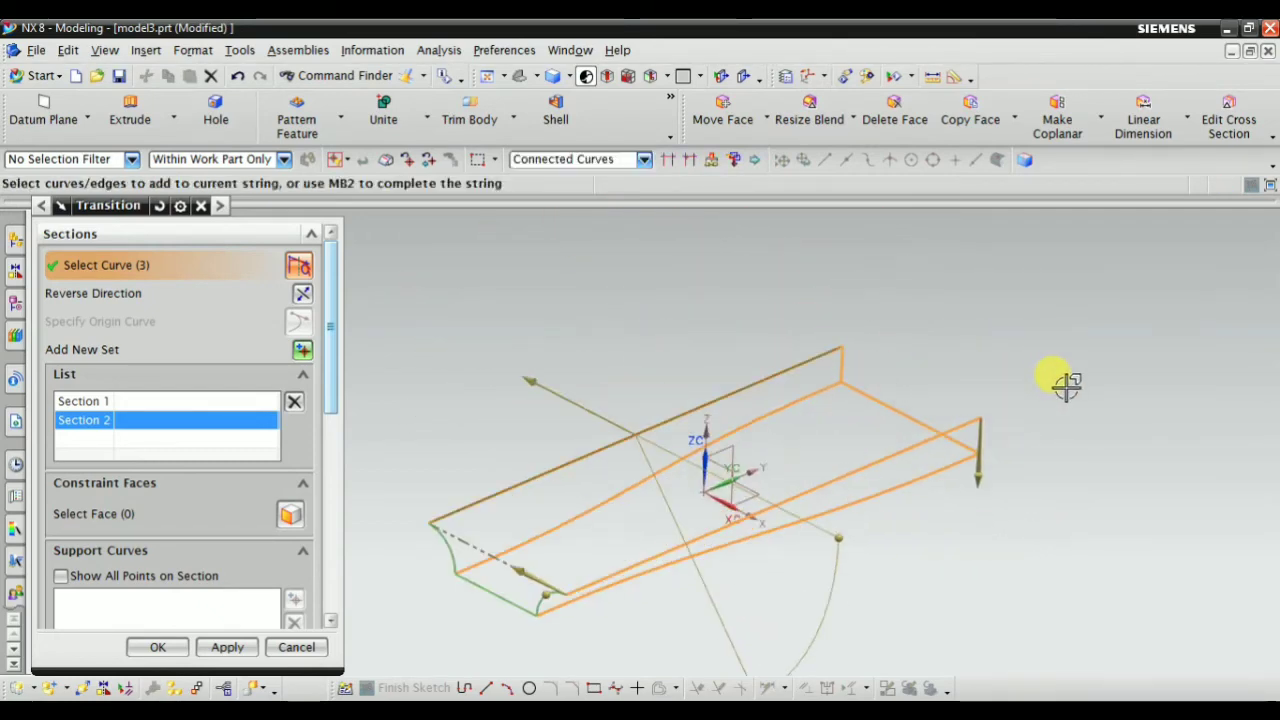
{"action": "left_click", "coordinate": [94, 404]}
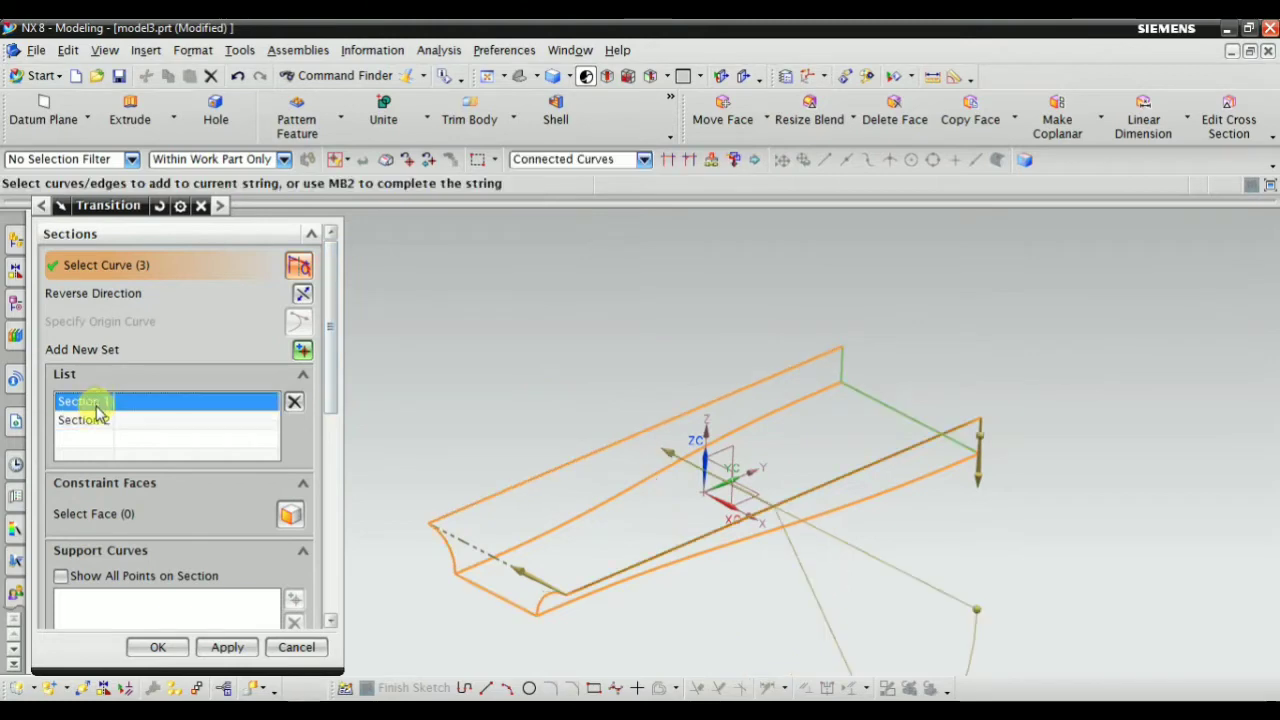
{"action": "scroll", "coordinate": [731, 466], "scroll_direction": "down", "scroll_amount": 2}
{"action": "left_click", "coordinate": [83, 421]}
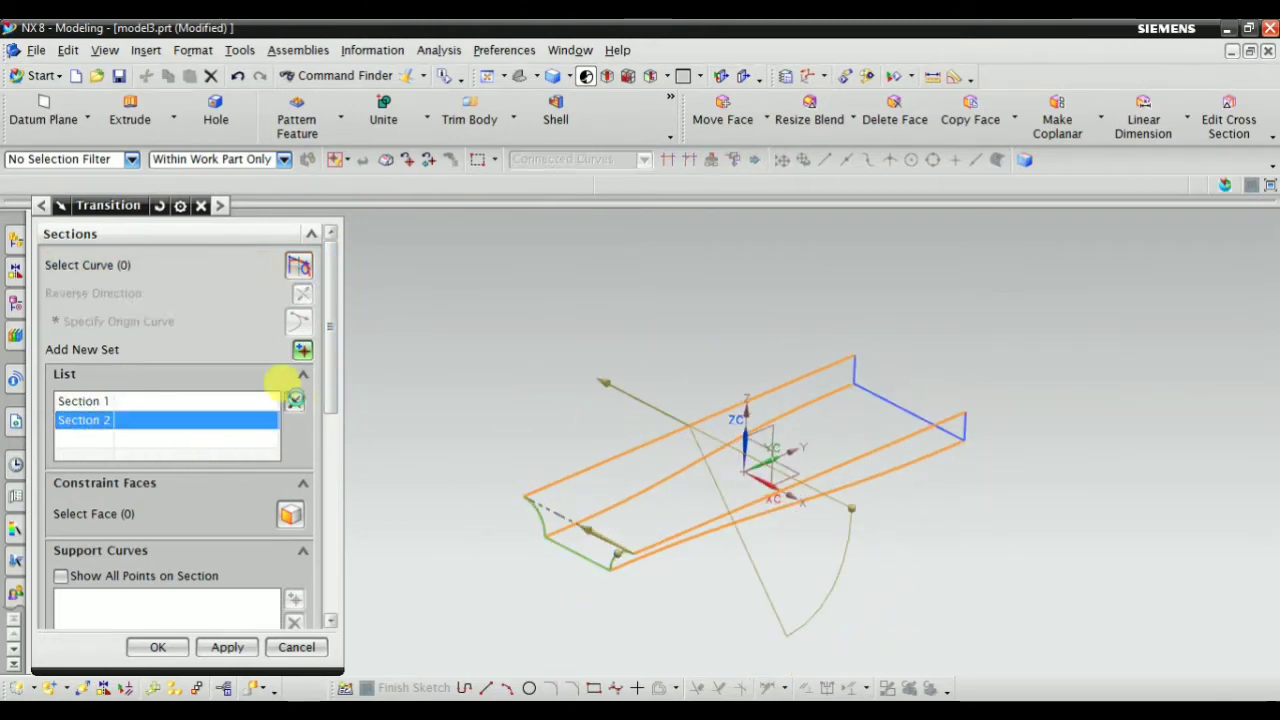
{"action": "left_click", "coordinate": [293, 402]}
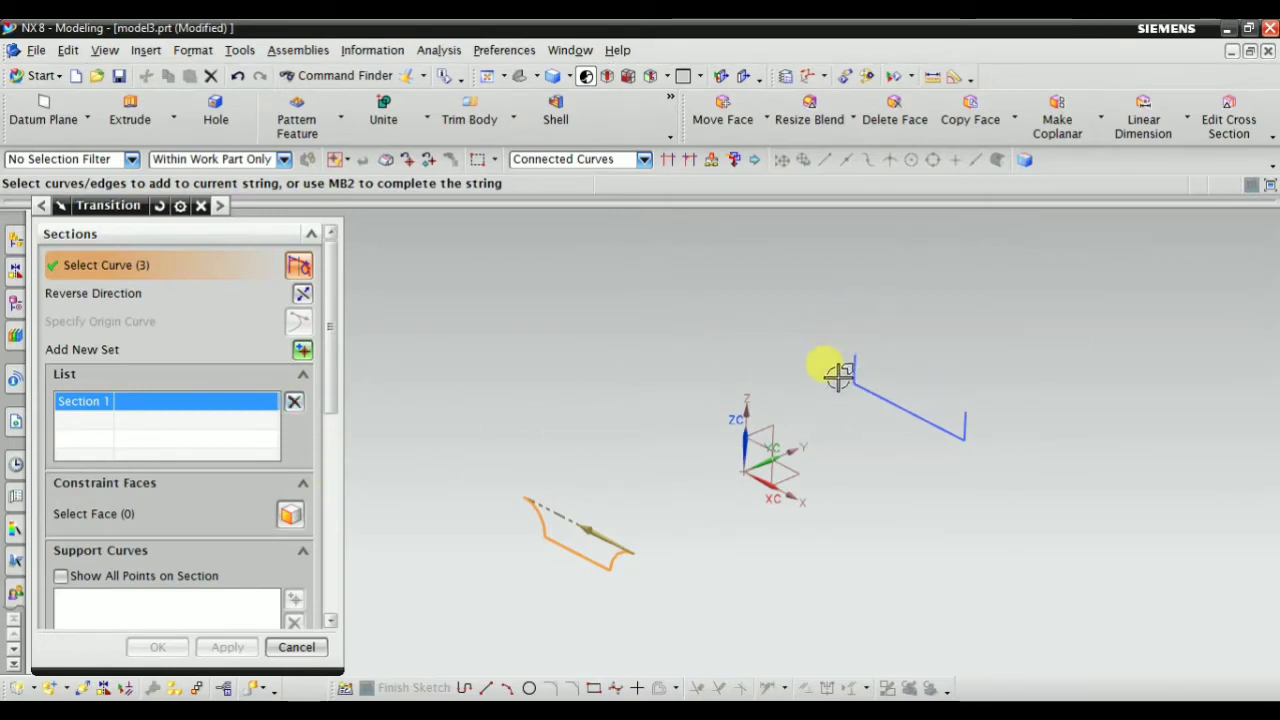
Re-add the right-hand sketch as Section 2 with its direction reversed, and fit the view
{"action": "left_click", "coordinate": [302, 349]}
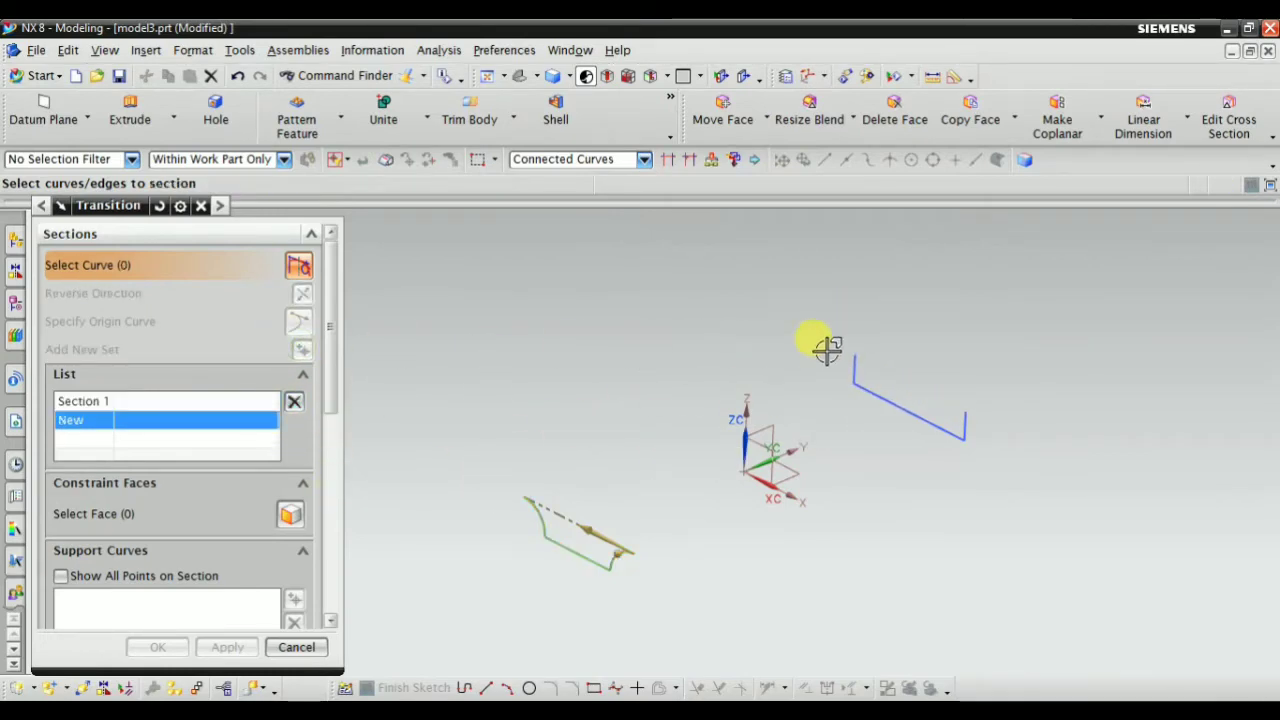
{"action": "scroll", "coordinate": [810, 350], "scroll_direction": "up", "scroll_amount": 3}
{"action": "left_click", "coordinate": [835, 368]}
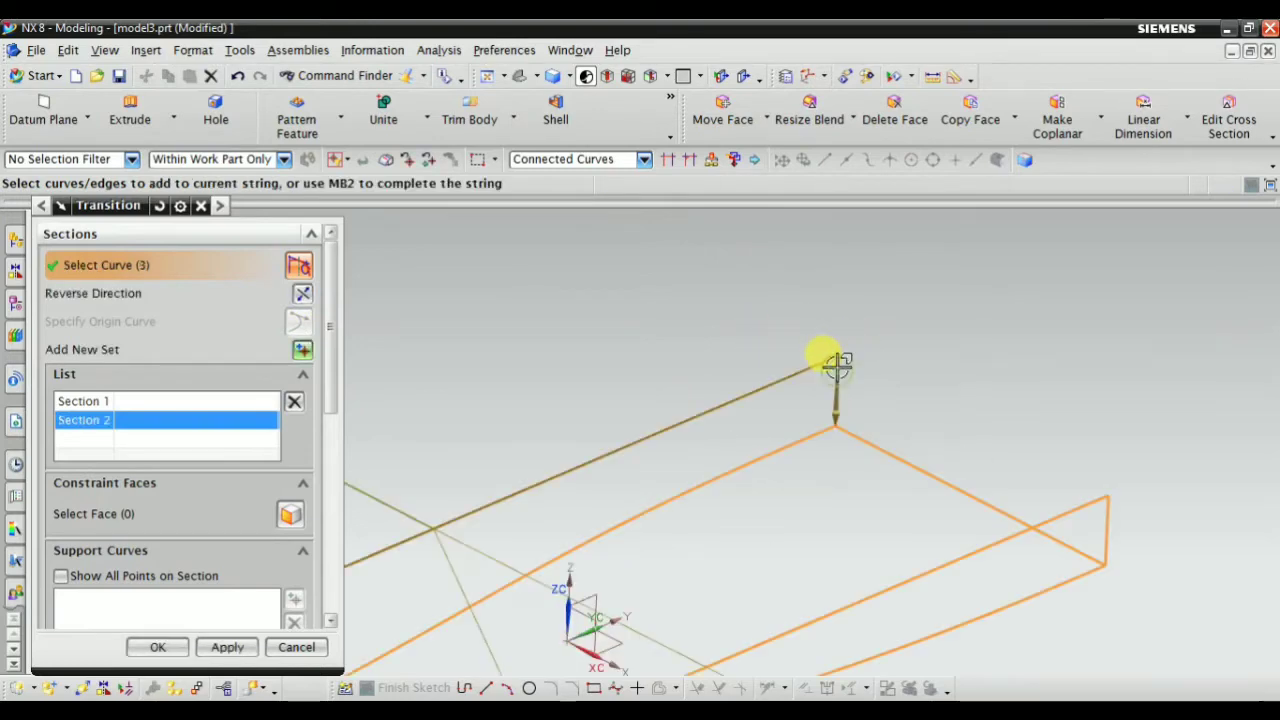
{"action": "mouse_move", "coordinate": [828, 357]}
{"action": "middle_mouse_down"}
{"action": "mouse_move", "coordinate": [1003, 436]}
{"action": "mouse_move", "coordinate": [977, 434]}
{"action": "mouse_move", "coordinate": [829, 314]}
{"action": "middle_mouse_up"}
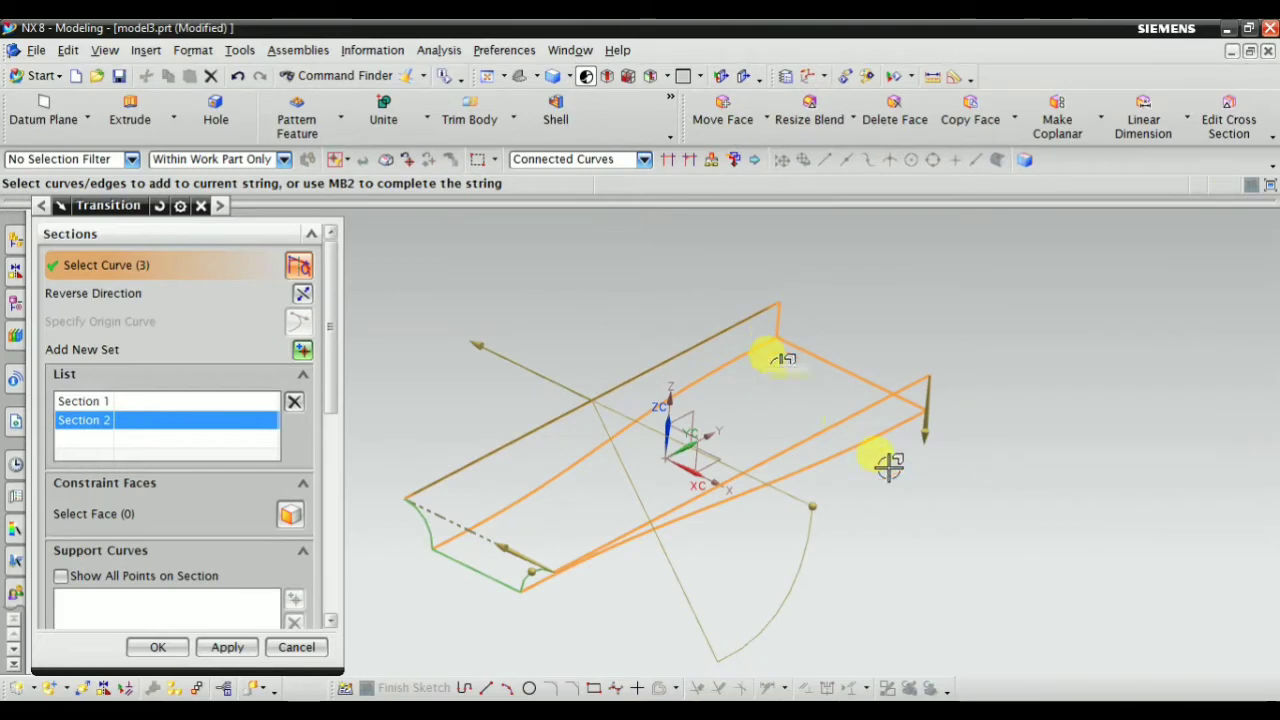
{"action": "mouse_move", "coordinate": [889, 465]}
{"action": "middle_mouse_down"}
{"action": "mouse_move", "coordinate": [980, 477]}
{"action": "mouse_move", "coordinate": [974, 463]}
{"action": "mouse_move", "coordinate": [937, 494]}
{"action": "mouse_move", "coordinate": [1003, 404]}
{"action": "mouse_move", "coordinate": [1020, 434]}
{"action": "mouse_move", "coordinate": [1049, 437]}
{"action": "mouse_move", "coordinate": [909, 526]}
{"action": "middle_mouse_up"}
{"action": "mouse_move", "coordinate": [760, 470]}
{"action": "middle_mouse_down"}
{"action": "mouse_move", "coordinate": [714, 425]}
{"action": "mouse_move", "coordinate": [800, 471]}
{"action": "middle_mouse_up"}
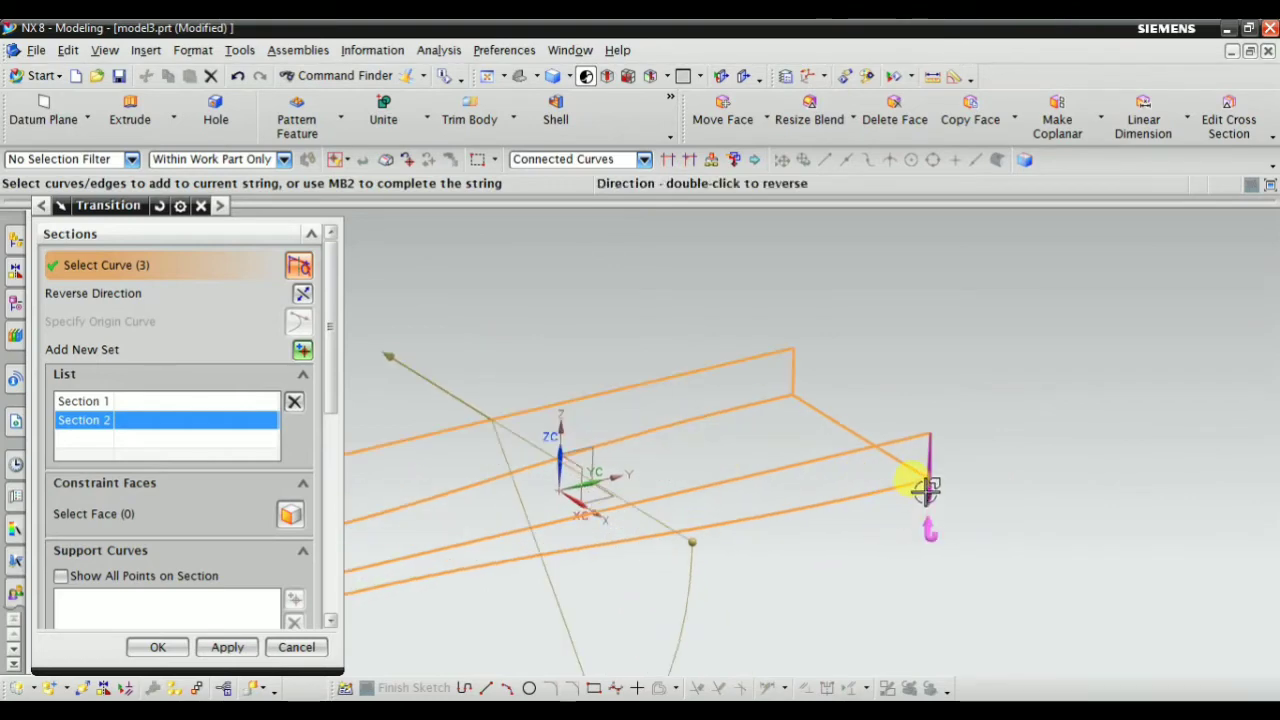
{"action": "double_click", "coordinate": [926, 488]}
{"action": "key", "text": "ctrl+f"}
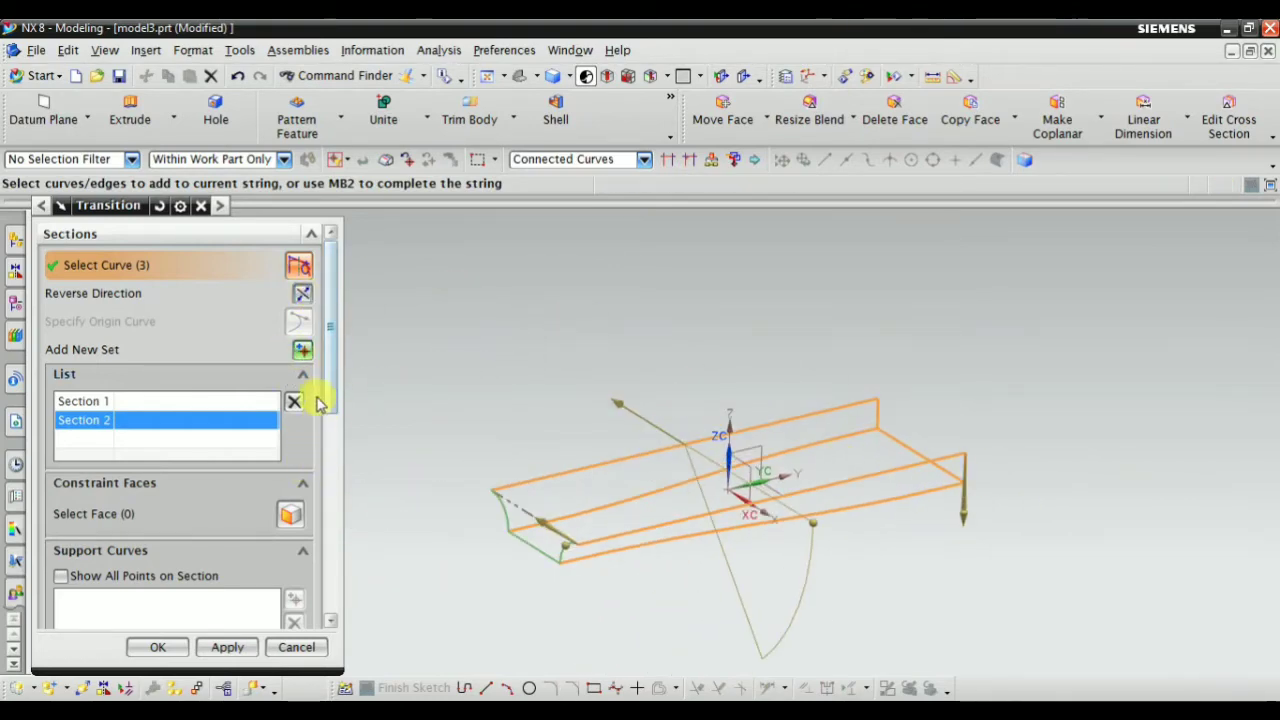
{"action": "left_click_drag", "start_coordinate": [336, 380], "coordinate": [335, 475]}
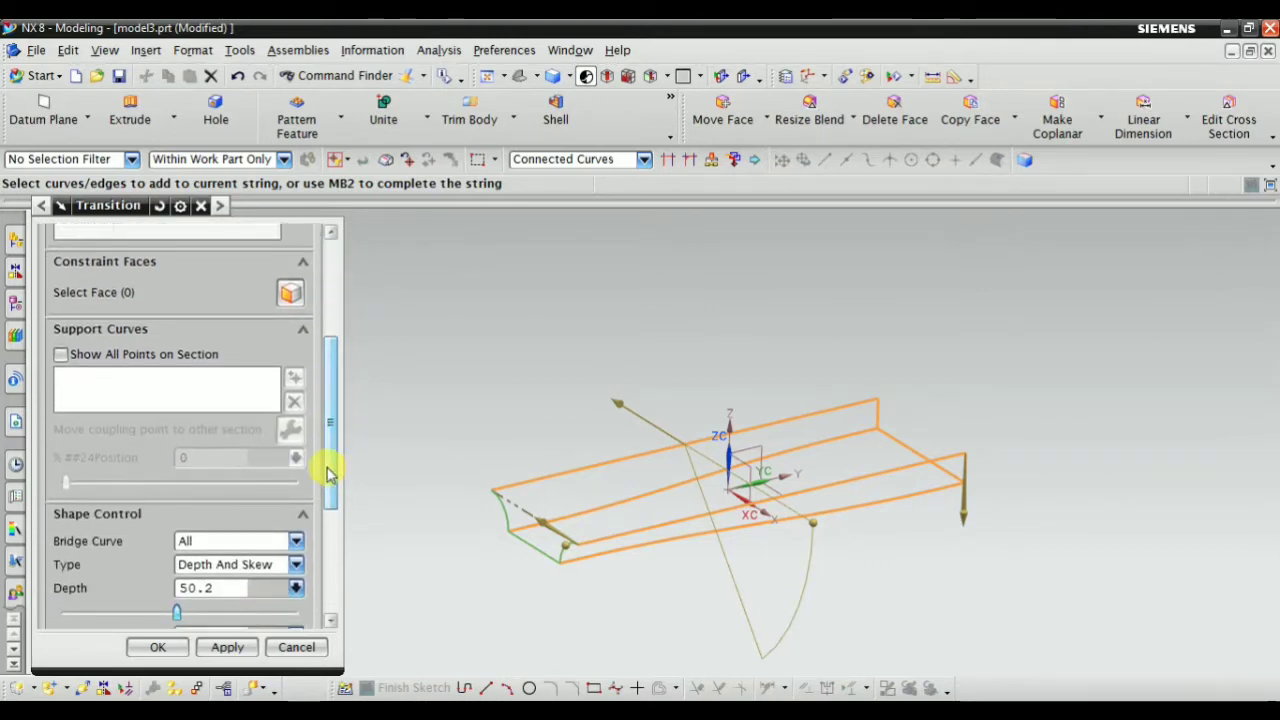
Show all points on the sections and set the bridge depth to 44.4
{"action": "left_click", "coordinate": [61, 354]}
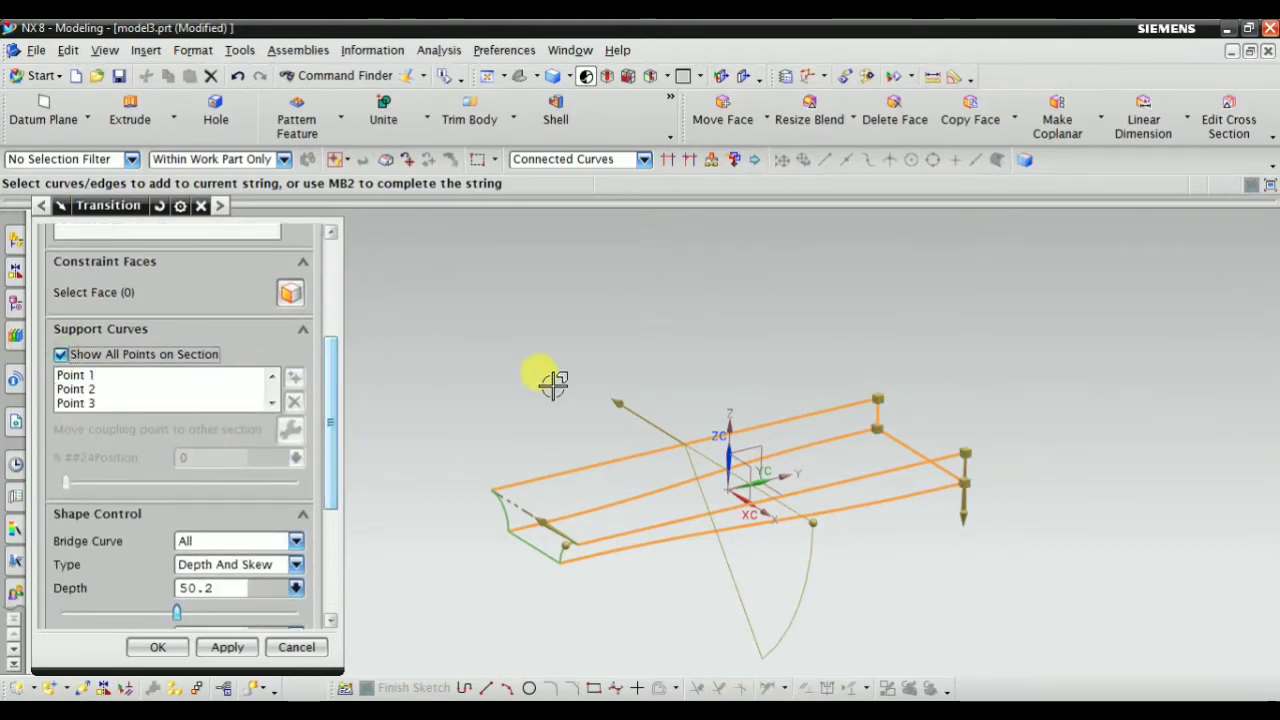
{"action": "middle_click_drag", "start_coordinate": [551, 374], "coordinate": [748, 335]}
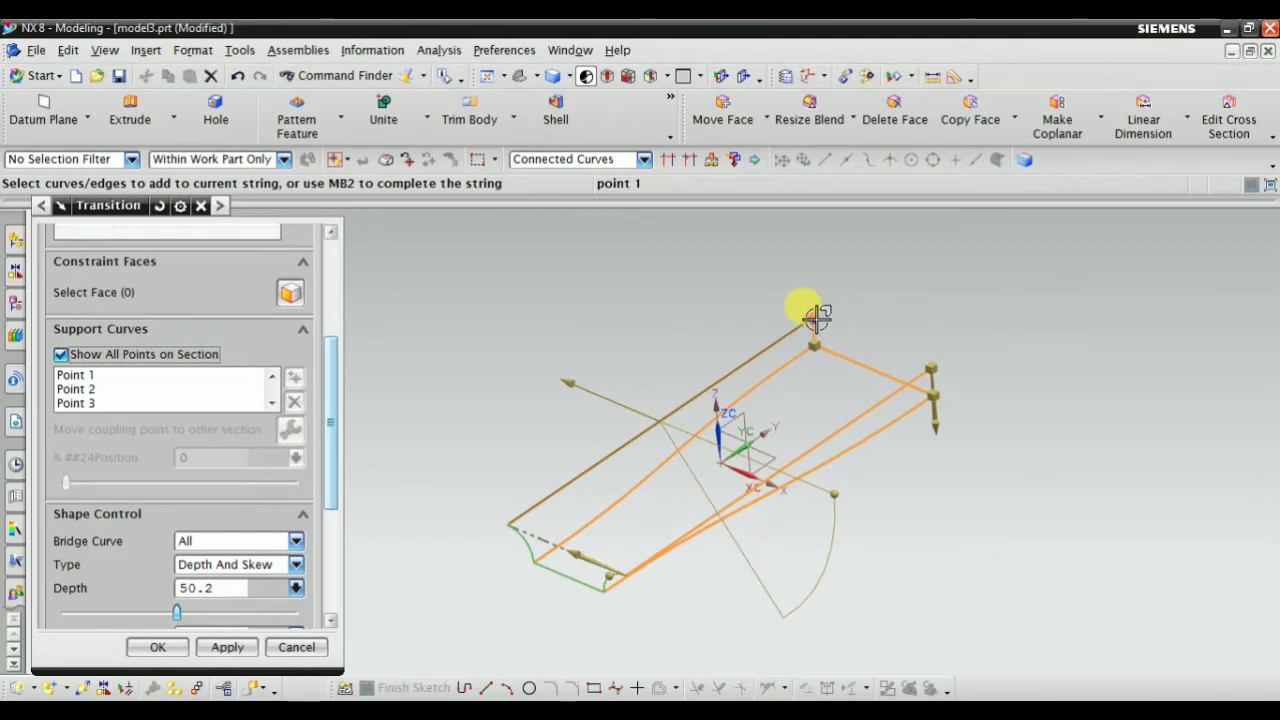
{"action": "scroll", "coordinate": [748, 303], "scroll_direction": "up", "scroll_amount": 2}
{"action": "scroll", "coordinate": [830, 360], "scroll_direction": "down", "scroll_amount": 4}
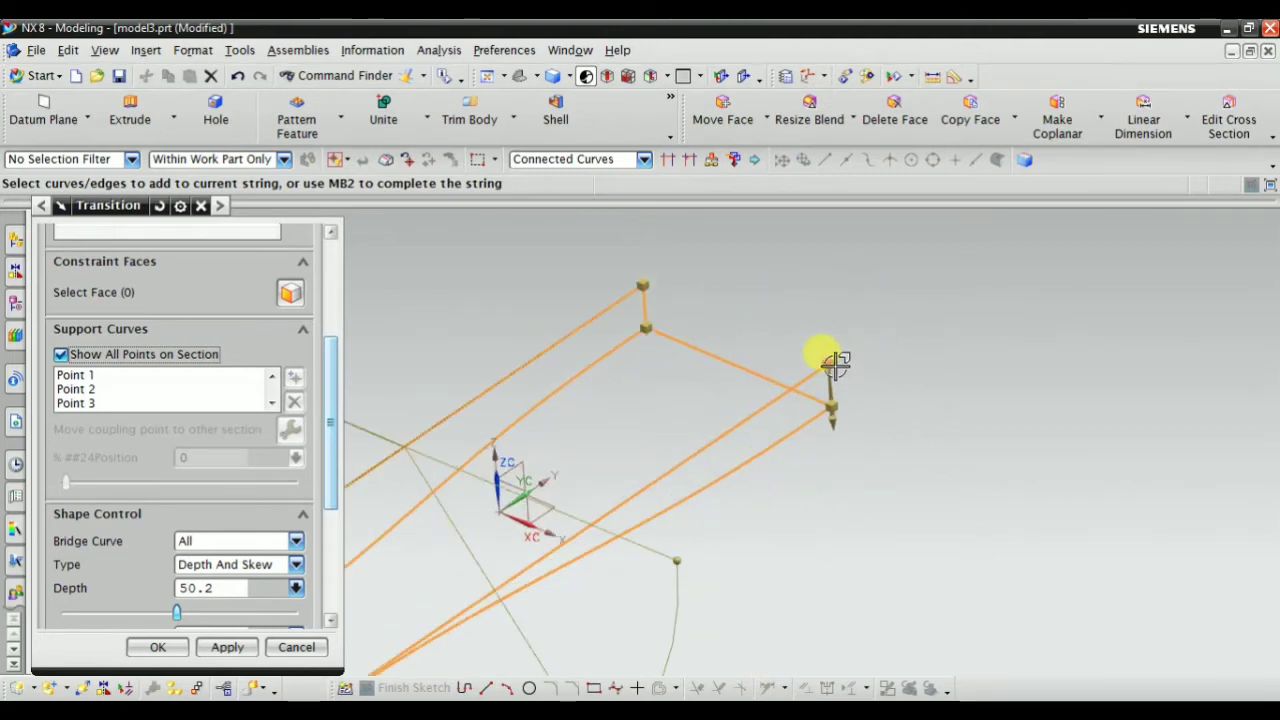
{"action": "scroll", "coordinate": [830, 366], "scroll_direction": "up", "scroll_amount": 1}
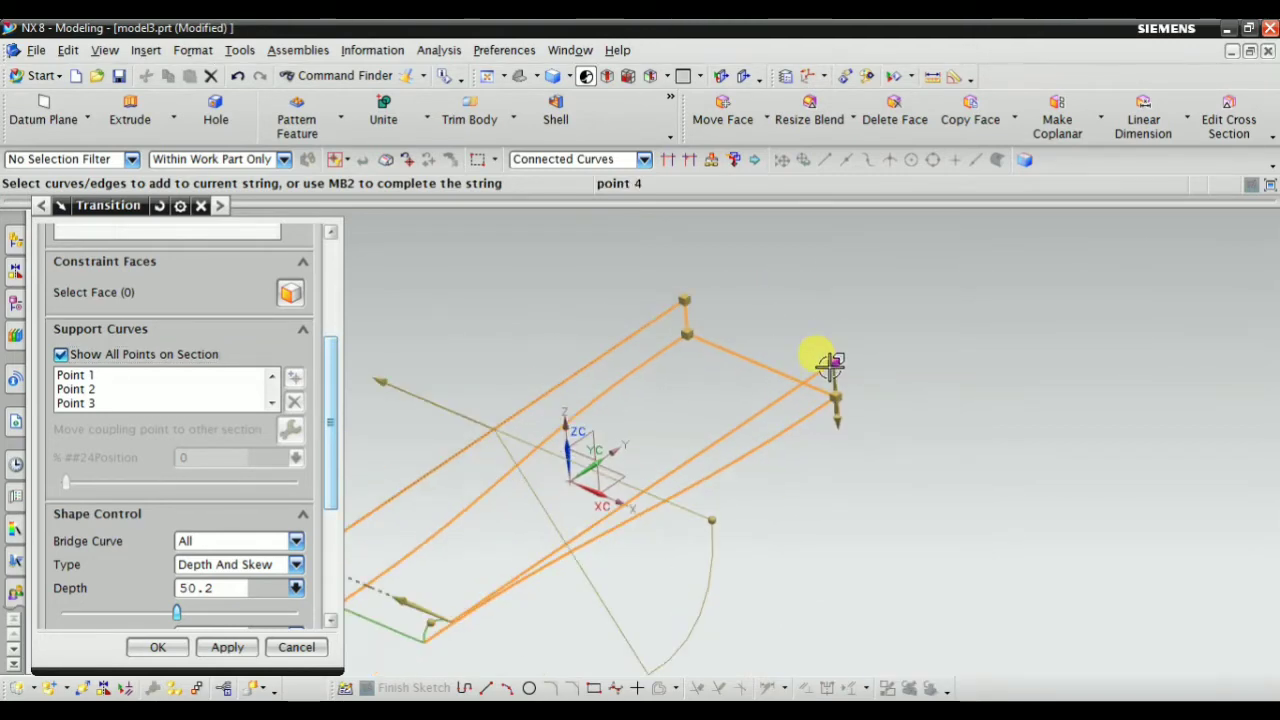
{"action": "scroll", "coordinate": [830, 363], "scroll_direction": "up", "scroll_amount": 2}
{"action": "middle_click_drag", "start_coordinate": [920, 451], "coordinate": [338, 473]}
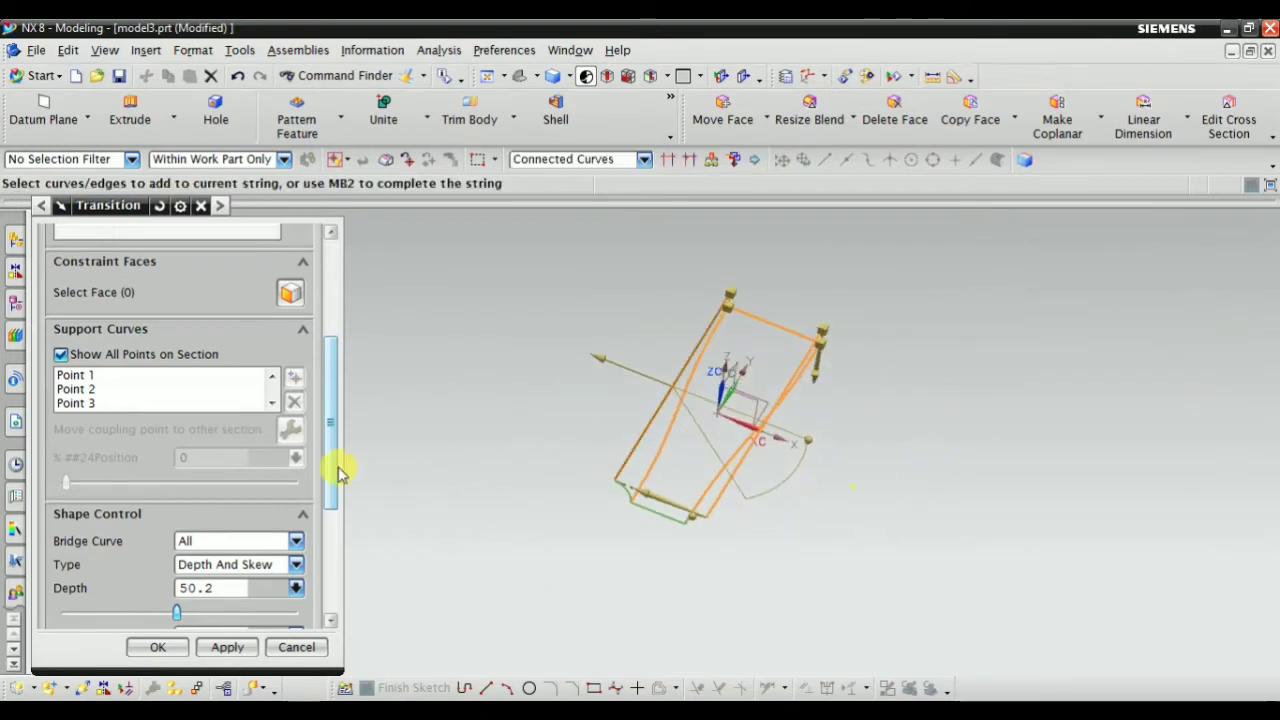
{"action": "left_click_drag", "start_coordinate": [327, 412], "coordinate": [321, 492]}
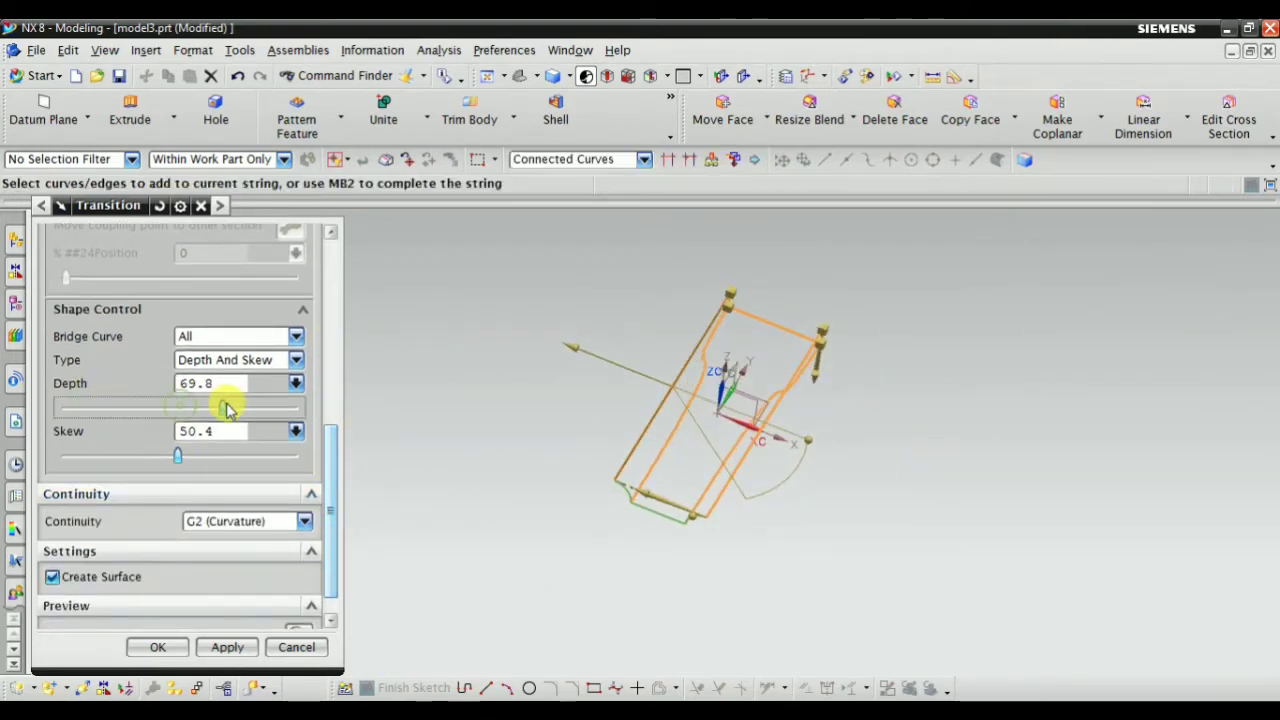
{"action": "left_click_drag", "start_coordinate": [183, 410], "coordinate": [165, 408]}
{"action": "scroll", "coordinate": [315, 566], "scroll_direction": "down", "scroll_amount": 1}
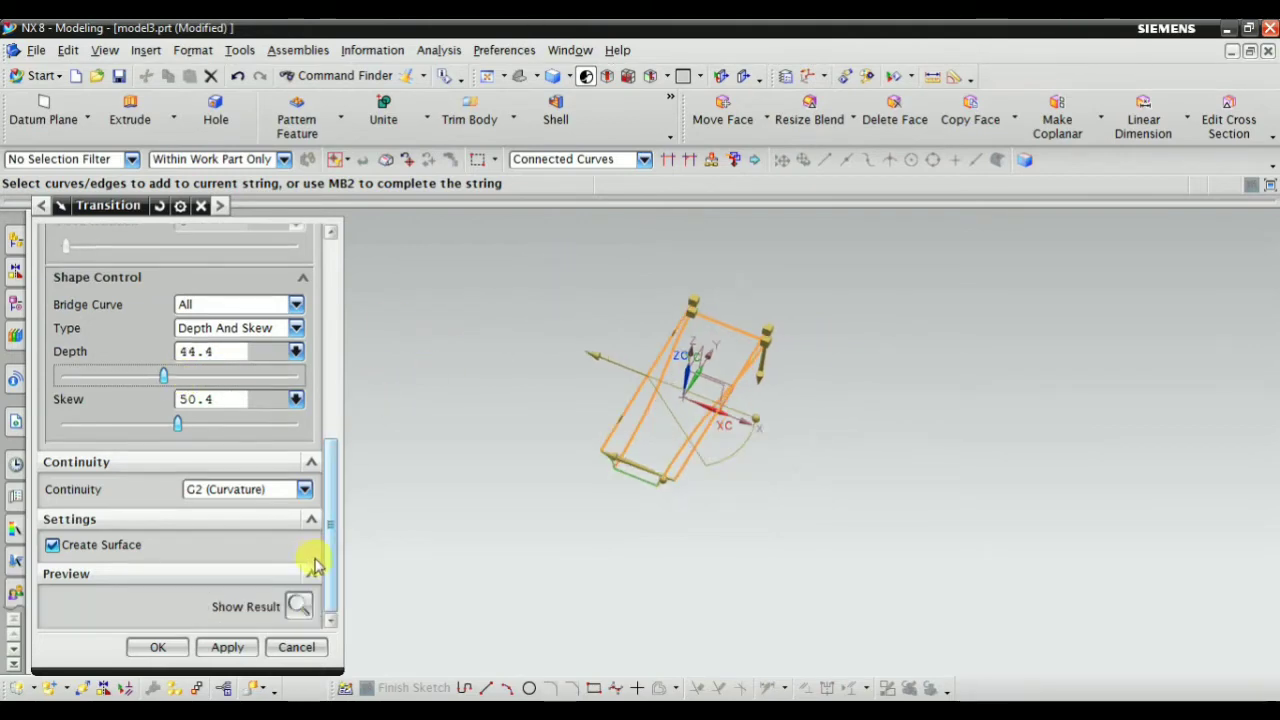
Preview the transition surface from several angles, then undo the preview
{"action": "left_click", "coordinate": [300, 608]}
{"action": "scroll", "coordinate": [745, 420], "scroll_direction": "up", "scroll_amount": 3}
{"action": "mouse_move", "coordinate": [757, 371]}
{"action": "middle_mouse_down"}
{"action": "mouse_move", "coordinate": [857, 322]}
{"action": "mouse_move", "coordinate": [786, 357]}
{"action": "mouse_move", "coordinate": [751, 263]}
{"action": "mouse_move", "coordinate": [780, 352]}
{"action": "mouse_move", "coordinate": [852, 348]}
{"action": "mouse_move", "coordinate": [586, 434]}
{"action": "middle_mouse_up"}
{"action": "scroll", "coordinate": [751, 377], "scroll_direction": "up", "scroll_amount": 2}
{"action": "scroll", "coordinate": [751, 377], "scroll_direction": "up", "scroll_amount": 2}
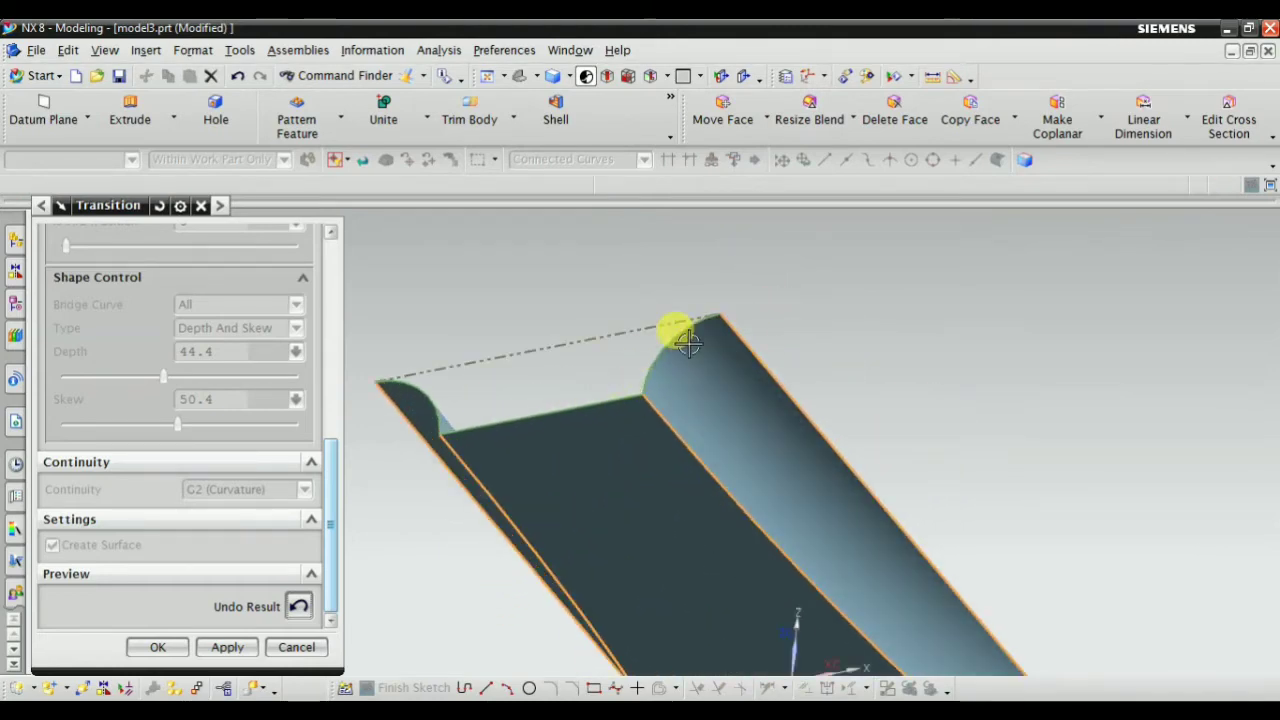
{"action": "scroll", "coordinate": [454, 401], "scroll_direction": "down", "scroll_amount": 3}
{"action": "mouse_move", "coordinate": [509, 371]}
{"action": "middle_mouse_down"}
{"action": "mouse_move", "coordinate": [771, 571]}
{"action": "mouse_move", "coordinate": [651, 509]}
{"action": "mouse_move", "coordinate": [727, 478]}
{"action": "mouse_move", "coordinate": [714, 466]}
{"action": "mouse_move", "coordinate": [777, 560]}
{"action": "mouse_move", "coordinate": [929, 474]}
{"action": "mouse_move", "coordinate": [455, 498]}
{"action": "middle_mouse_up"}
{"action": "scroll", "coordinate": [731, 520], "scroll_direction": "up", "scroll_amount": 2}
{"action": "scroll", "coordinate": [843, 546], "scroll_direction": "down", "scroll_amount": 3}
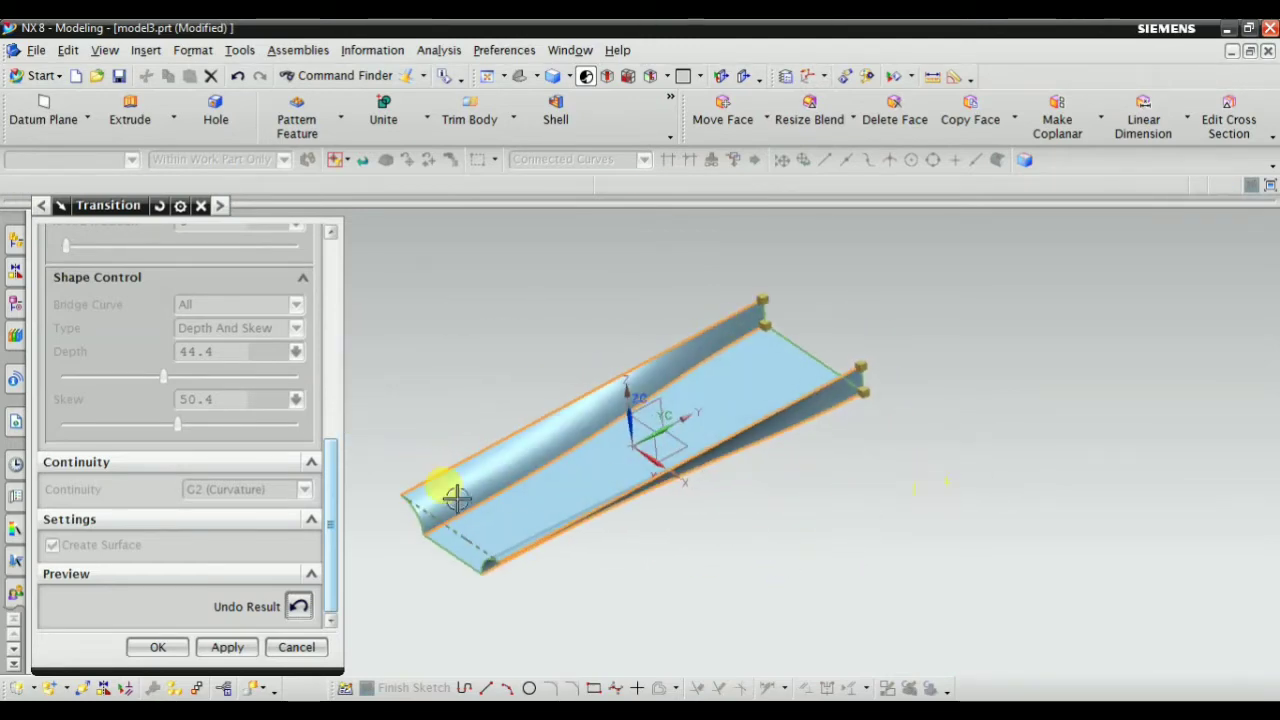
{"action": "left_click_drag", "start_coordinate": [336, 511], "coordinate": [343, 543]}
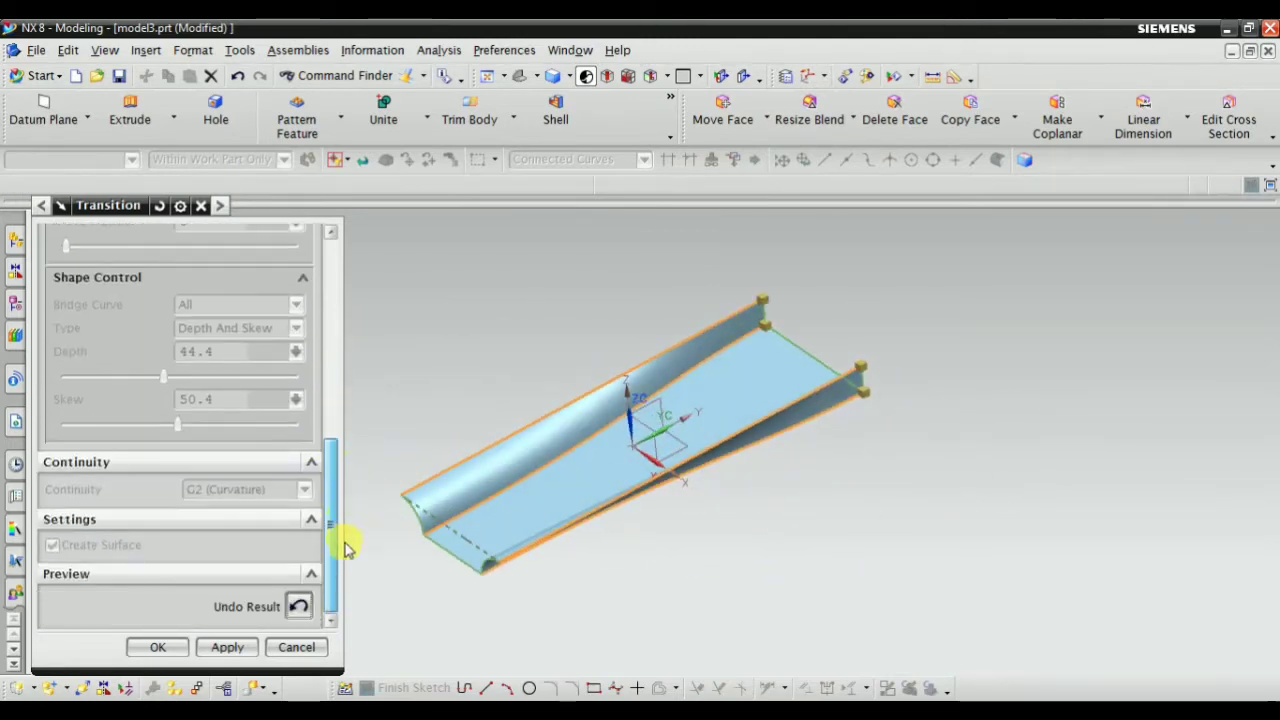
{"action": "left_click", "coordinate": [296, 607]}
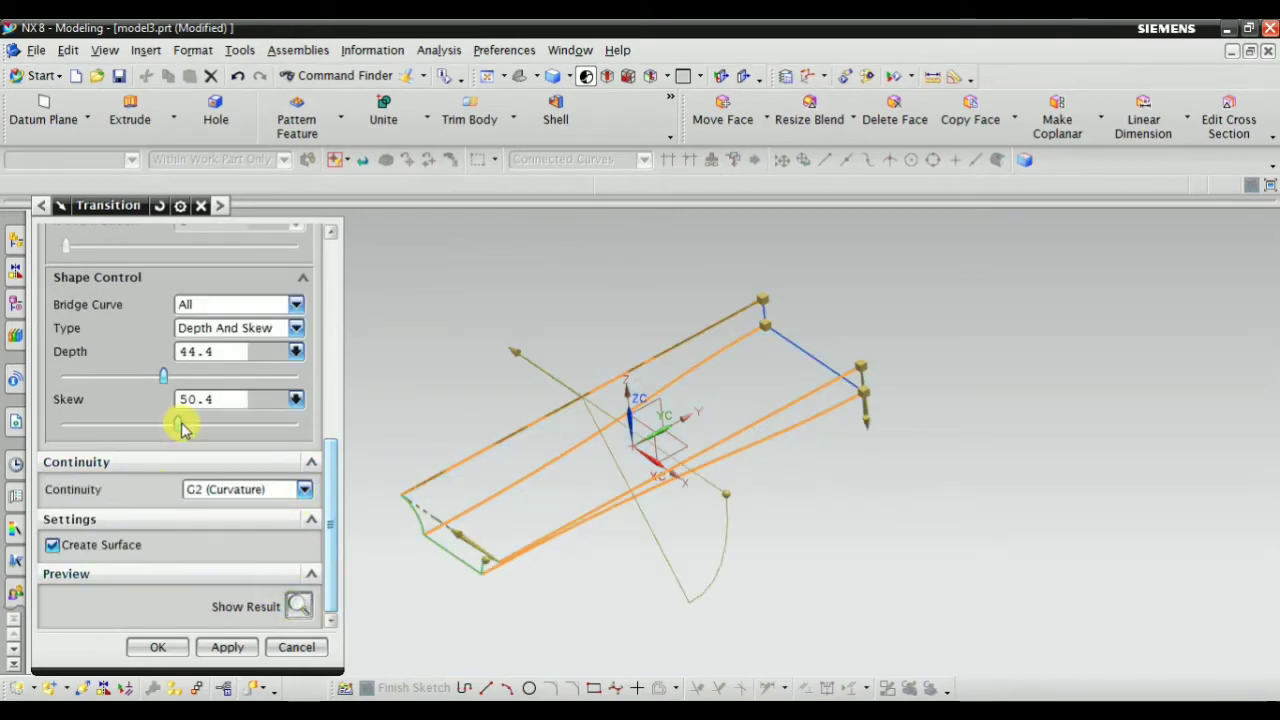
Set skew to 33.1 with Create Surface on, preview, and confirm the transition
{"action": "mouse_move", "coordinate": [181, 427]}
{"action": "left_mouse_down"}
{"action": "mouse_move", "coordinate": [229, 427]}
{"action": "mouse_move", "coordinate": [120, 428]}
{"action": "mouse_move", "coordinate": [150, 435]}
{"action": "mouse_move", "coordinate": [137, 425]}
{"action": "left_mouse_up"}
{"action": "mouse_move", "coordinate": [163, 375]}
{"action": "left_mouse_down"}
{"action": "mouse_move", "coordinate": [114, 380]}
{"action": "mouse_move", "coordinate": [207, 390]}
{"action": "mouse_move", "coordinate": [161, 390]}
{"action": "left_mouse_up"}
{"action": "left_click", "coordinate": [53, 546]}
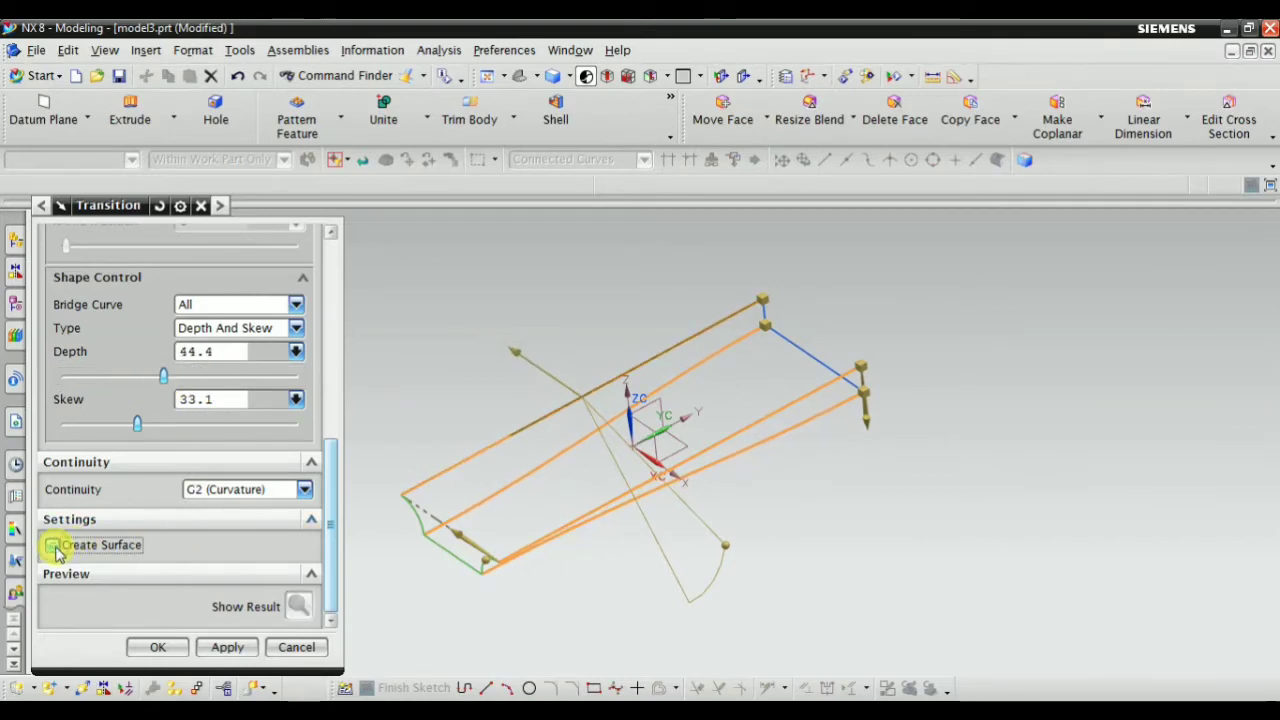
{"action": "left_click", "coordinate": [298, 606]}
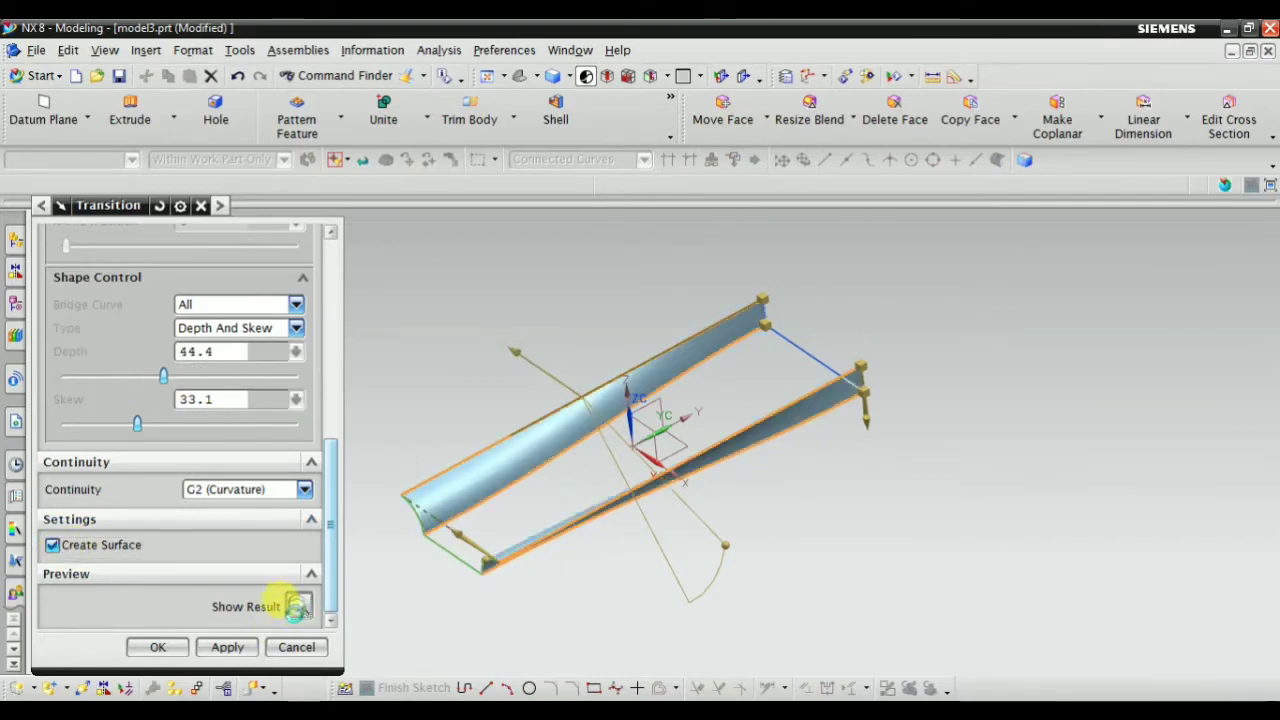
{"action": "mouse_move", "coordinate": [551, 563]}
{"action": "middle_mouse_down"}
{"action": "mouse_move", "coordinate": [632, 507]}
{"action": "mouse_move", "coordinate": [543, 537]}
{"action": "middle_mouse_up"}
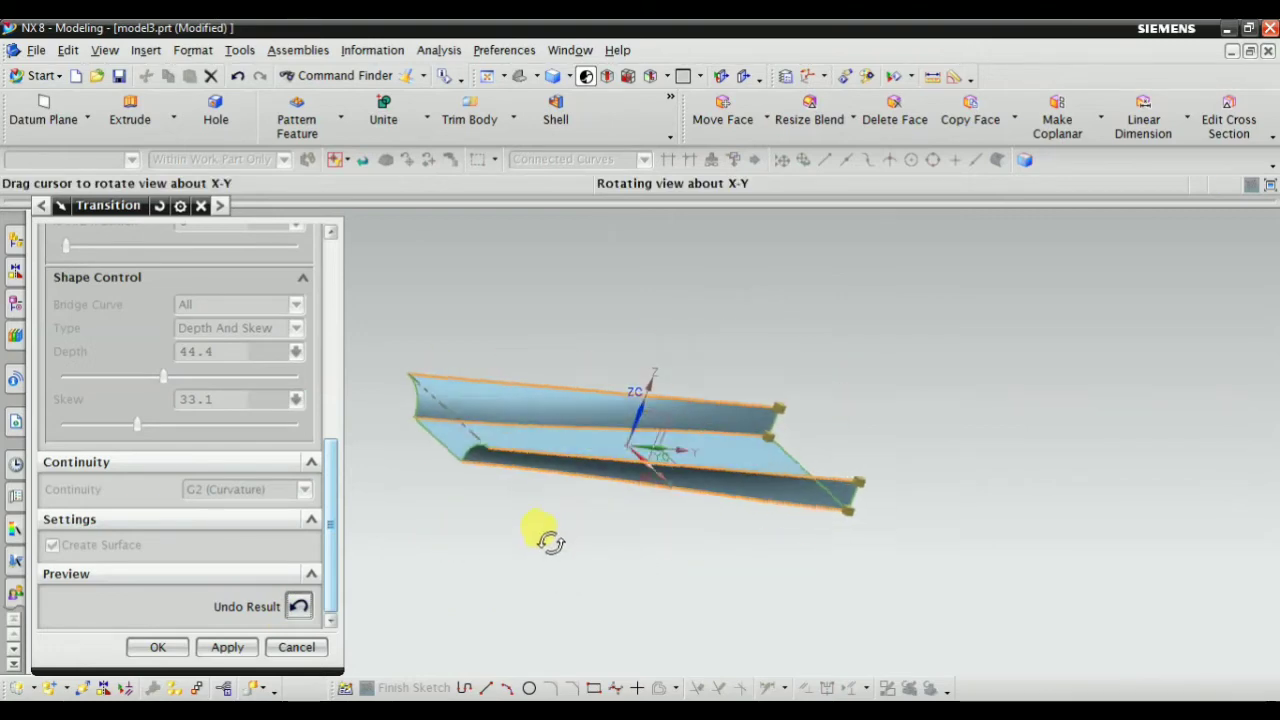
{"action": "left_click", "coordinate": [150, 645]}
{"action": "mouse_move", "coordinate": [397, 532]}
{"action": "middle_mouse_down"}
{"action": "mouse_move", "coordinate": [440, 536]}
{"action": "mouse_move", "coordinate": [412, 544]}
{"action": "middle_mouse_up"}
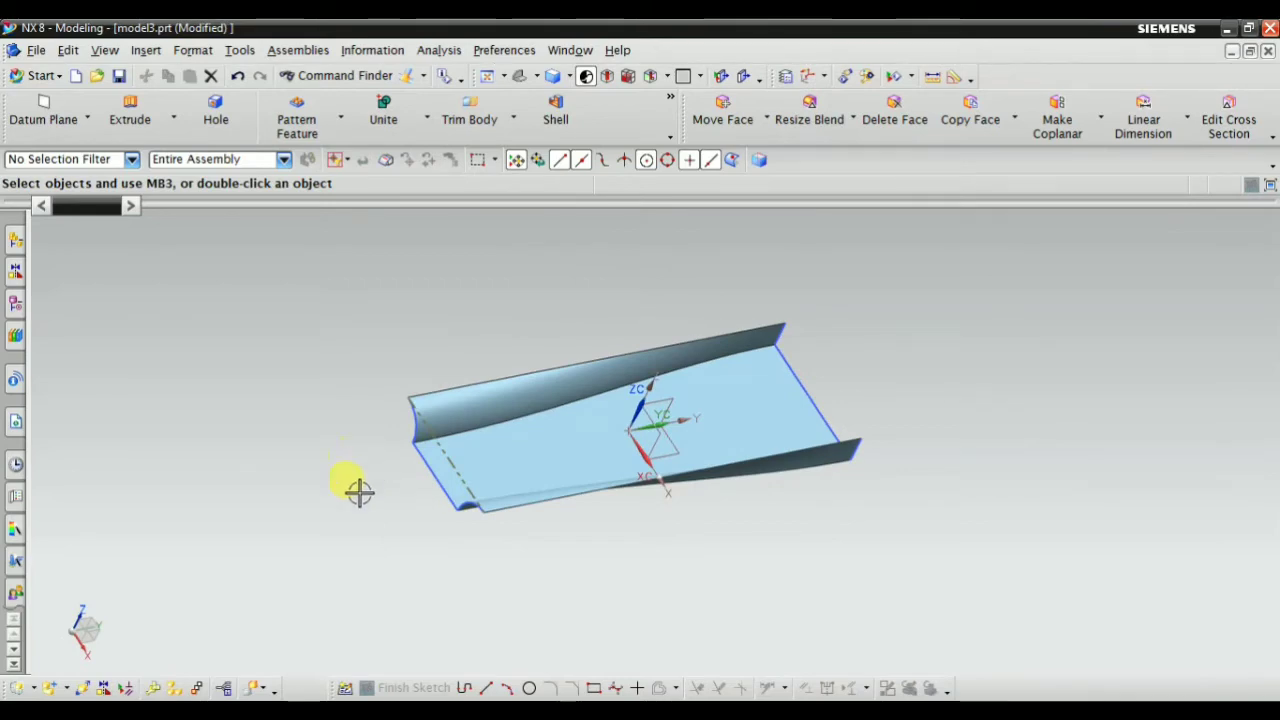
Delete the Transition (6) feature from the Part Navigator
{"action": "left_click", "coordinate": [16, 304]}
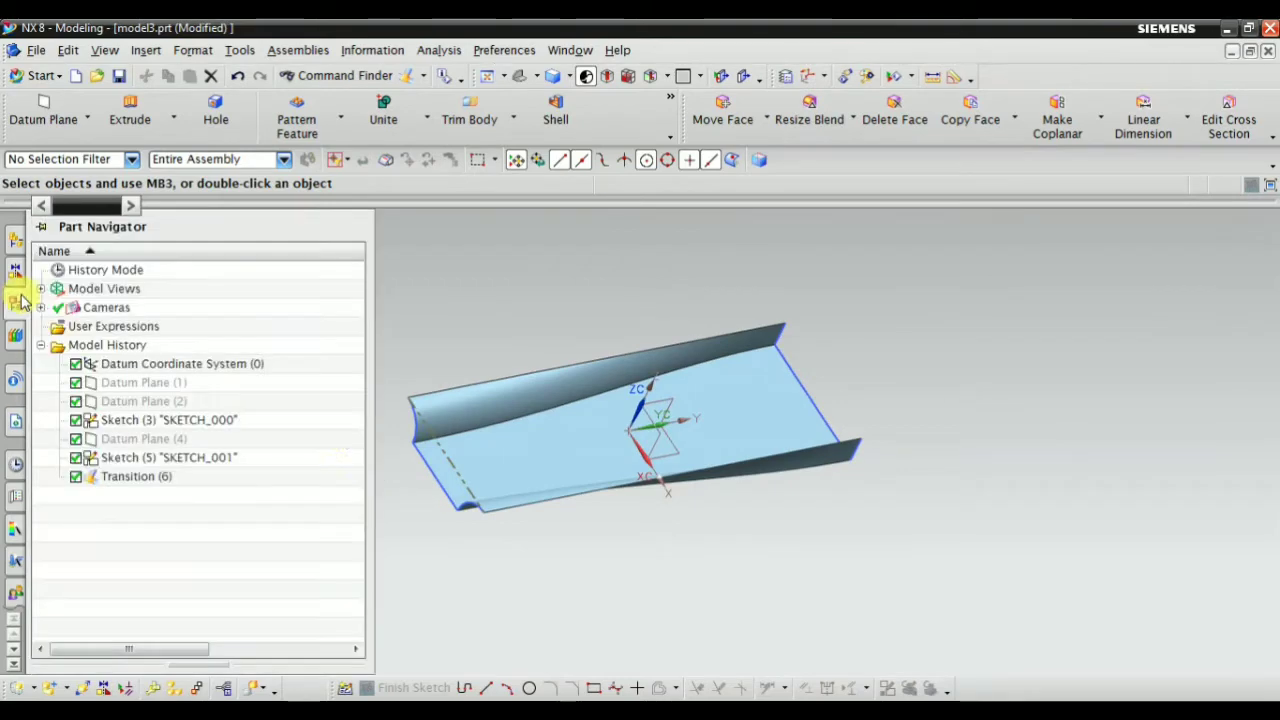
{"action": "left_click", "coordinate": [529, 80]}
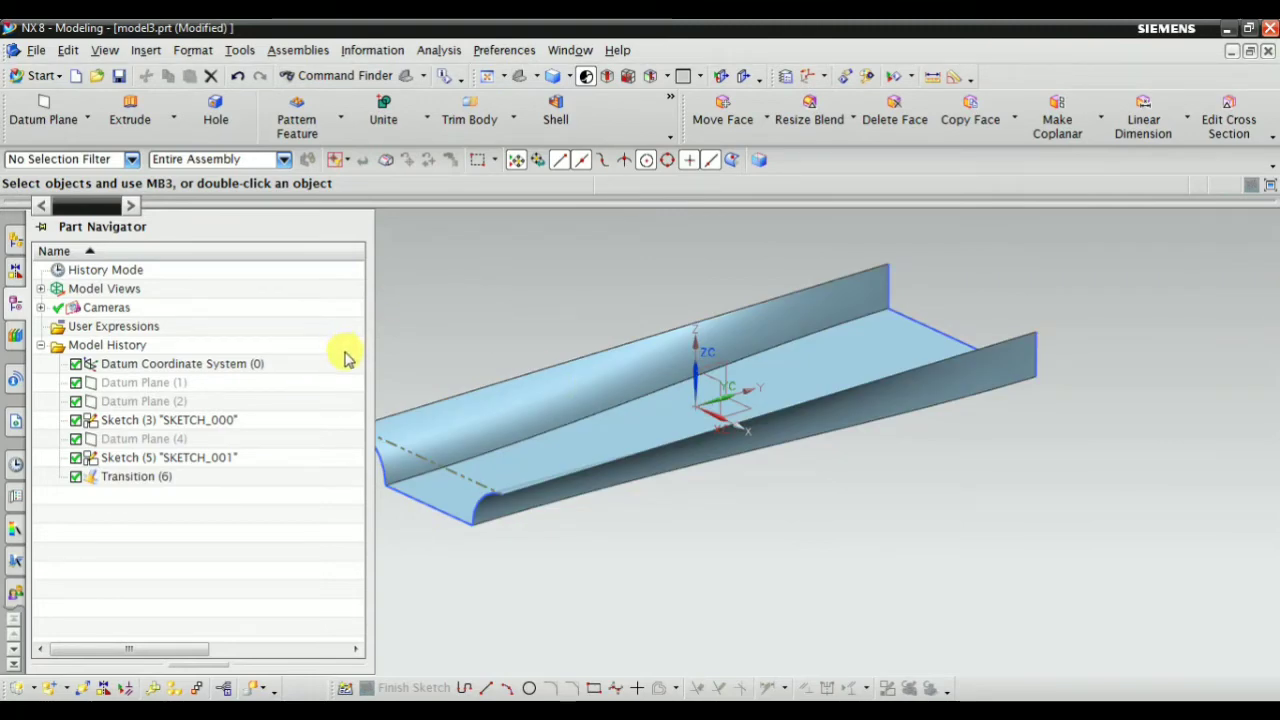
{"action": "key", "text": "ctrl+f"}
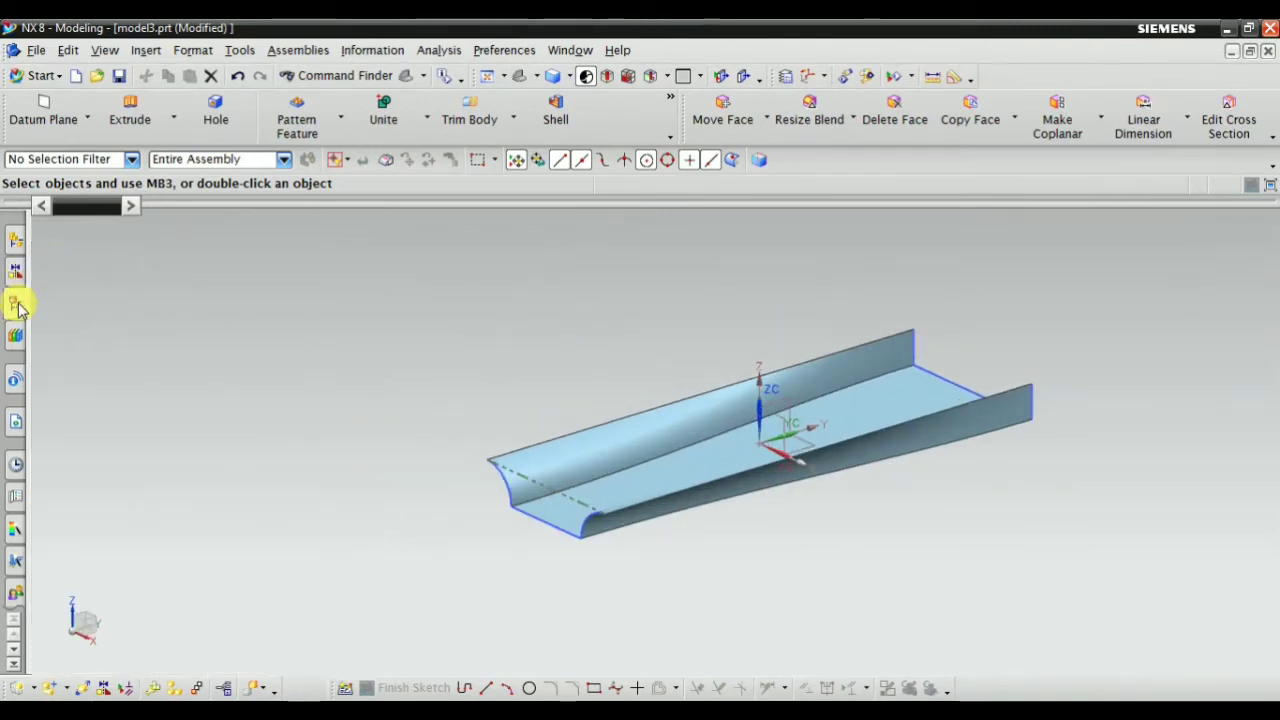
{"action": "left_click", "coordinate": [16, 304]}
{"action": "left_click", "coordinate": [100, 478]}
{"action": "right_click", "coordinate": [122, 478]}
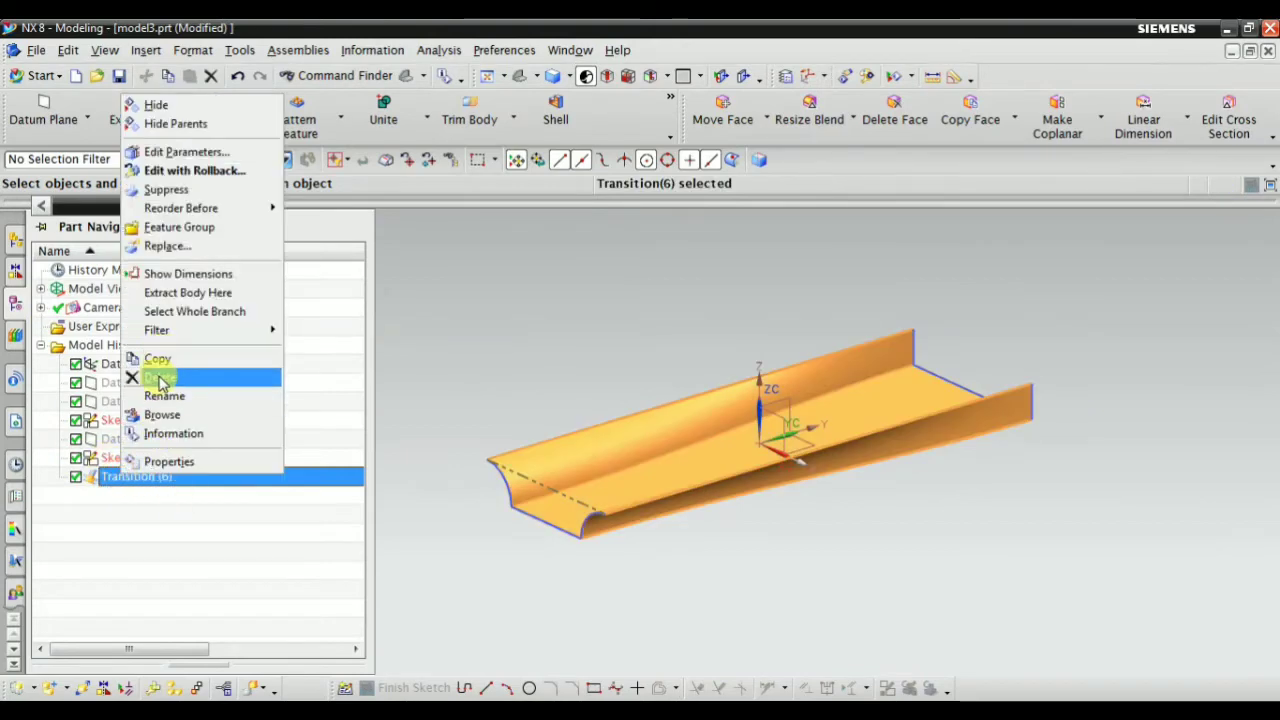
{"action": "left_click", "coordinate": [163, 375]}
Pattern SKETCH_000 circularly about the Z axis through the origin
{"action": "left_click", "coordinate": [523, 80]}
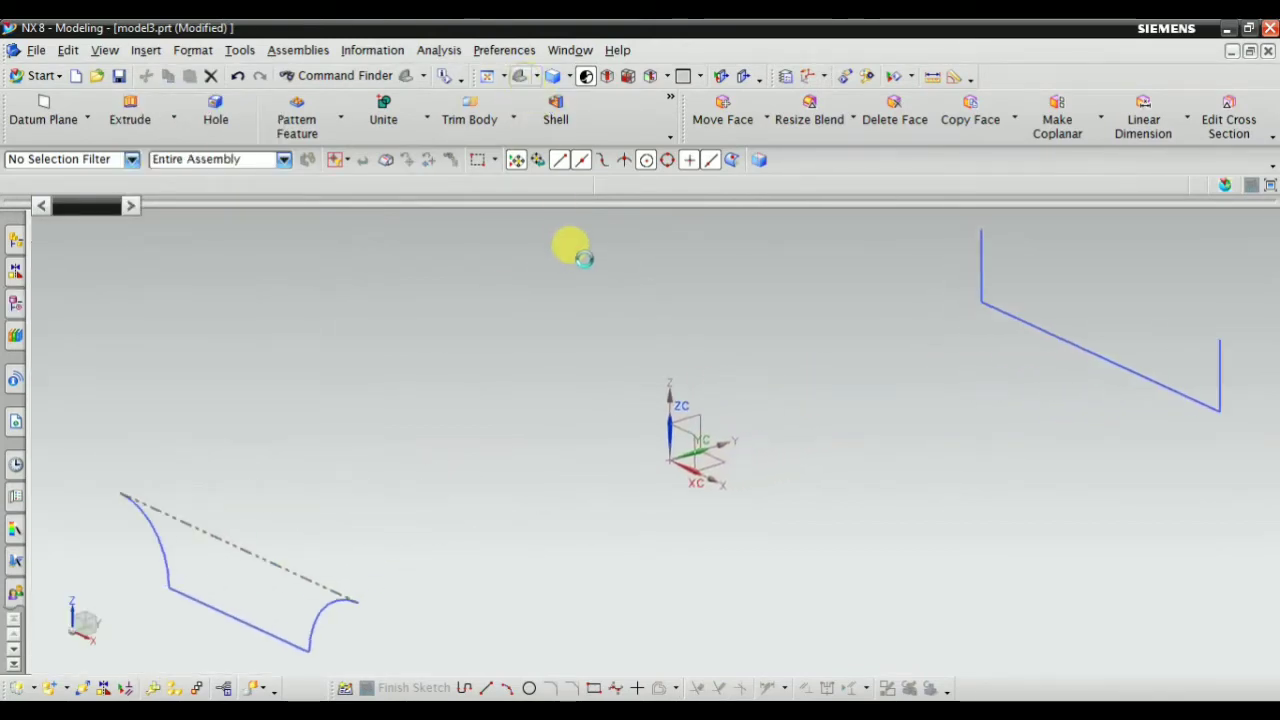
{"action": "scroll", "coordinate": [600, 415], "scroll_direction": "down", "scroll_amount": 2}
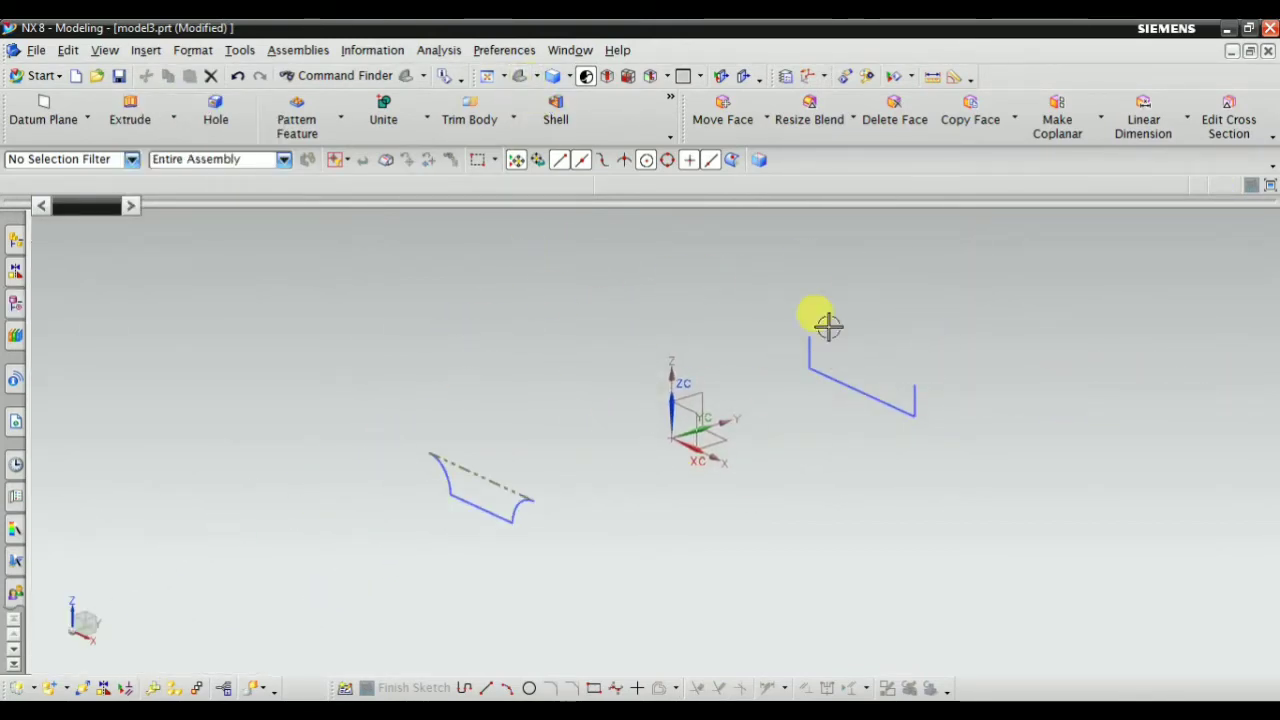
{"action": "left_click", "coordinate": [148, 51]}
{"action": "mouse_move", "coordinate": [202, 278]}
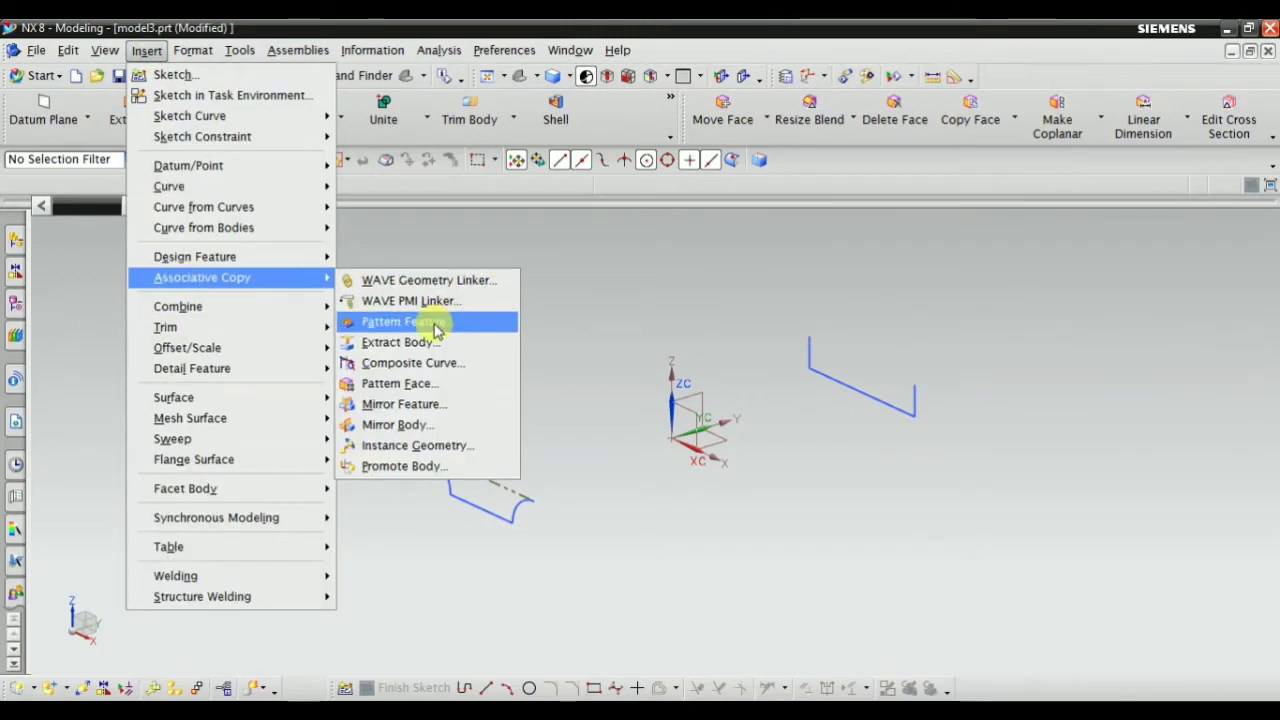
{"action": "left_click", "coordinate": [436, 328]}
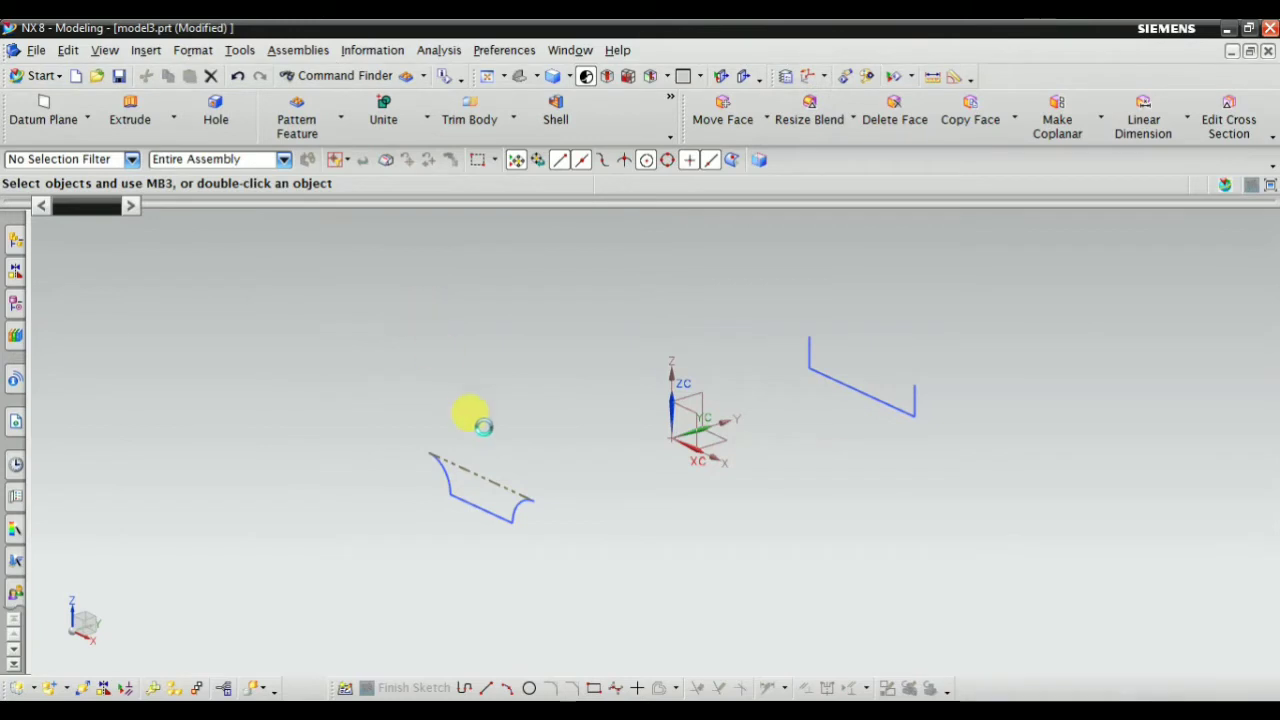
{"action": "left_click", "coordinate": [467, 500]}
{"action": "left_click", "coordinate": [130, 331]}
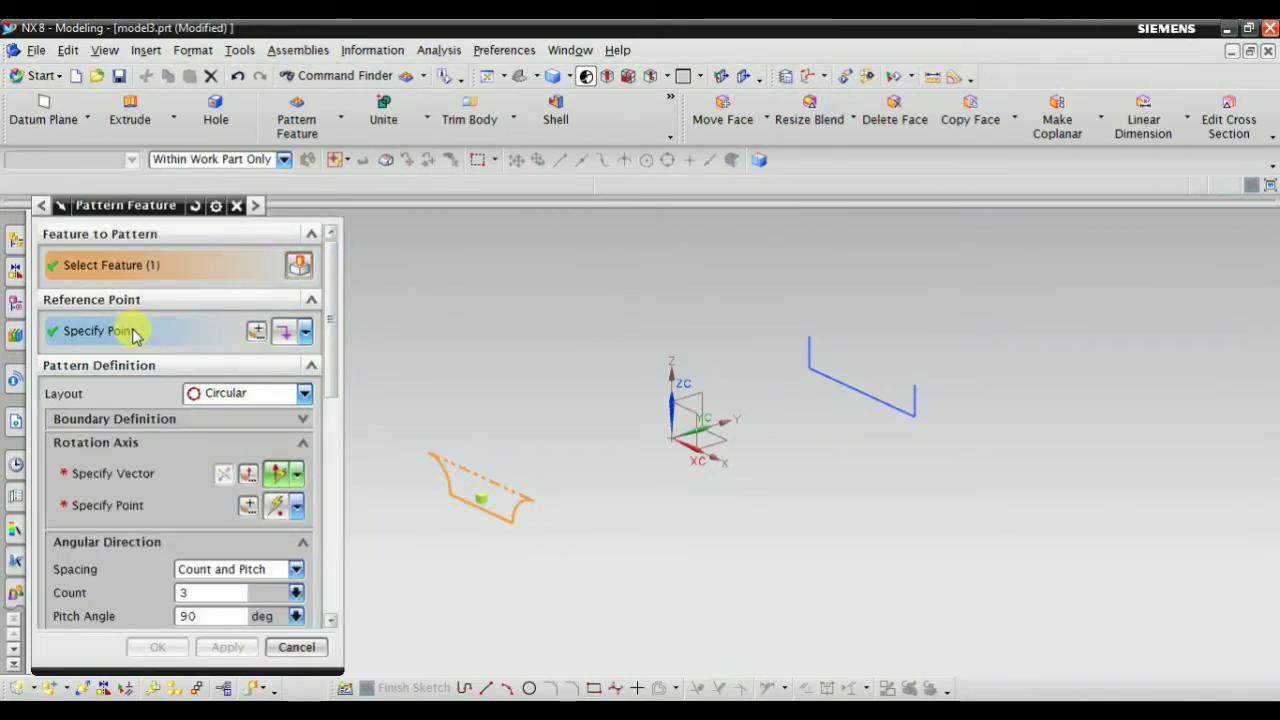
{"action": "left_click", "coordinate": [128, 473]}
{"action": "left_click", "coordinate": [660, 375]}
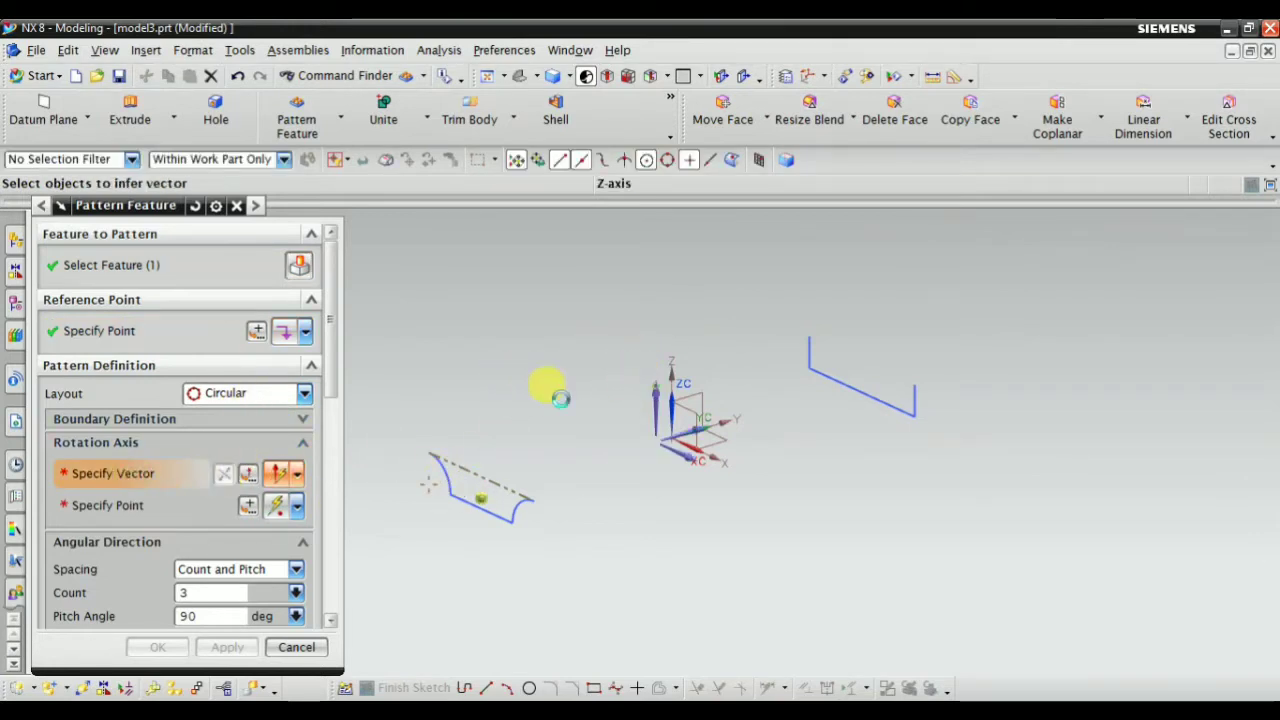
{"action": "left_click", "coordinate": [667, 440]}
Space the copies evenly over 360°, preview, and create Pattern [Circular] (7)
{"action": "scroll", "coordinate": [292, 535], "scroll_direction": "down", "scroll_amount": 2}
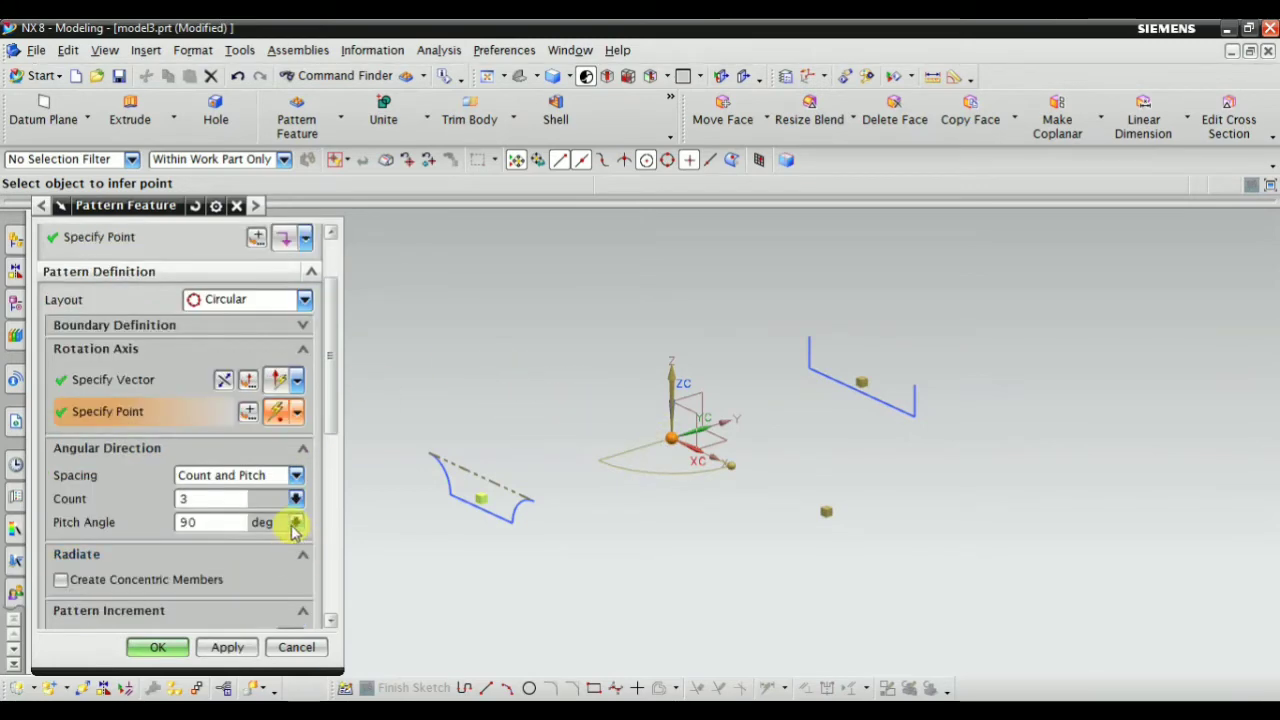
{"action": "left_click", "coordinate": [233, 479]}
{"action": "left_click", "coordinate": [236, 512]}
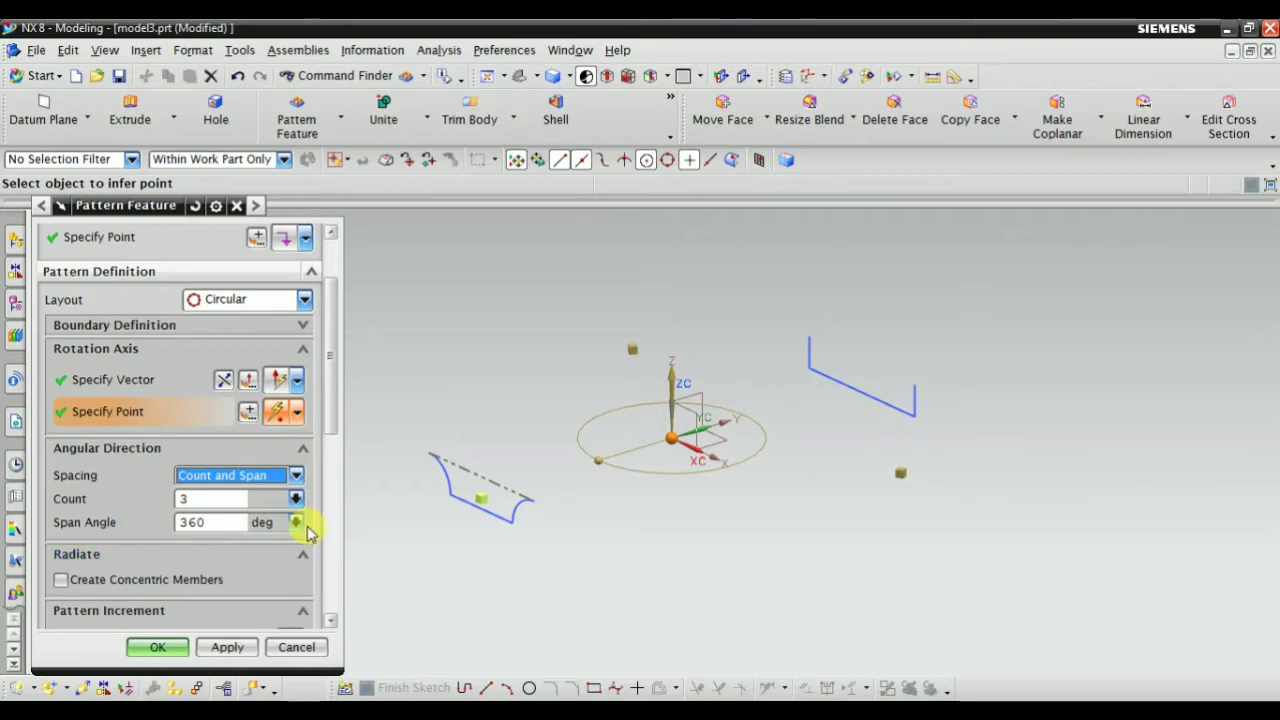
{"action": "mouse_move", "coordinate": [634, 580]}
{"action": "middle_mouse_down"}
{"action": "mouse_move", "coordinate": [629, 625]}
{"action": "mouse_move", "coordinate": [651, 586]}
{"action": "middle_mouse_up"}
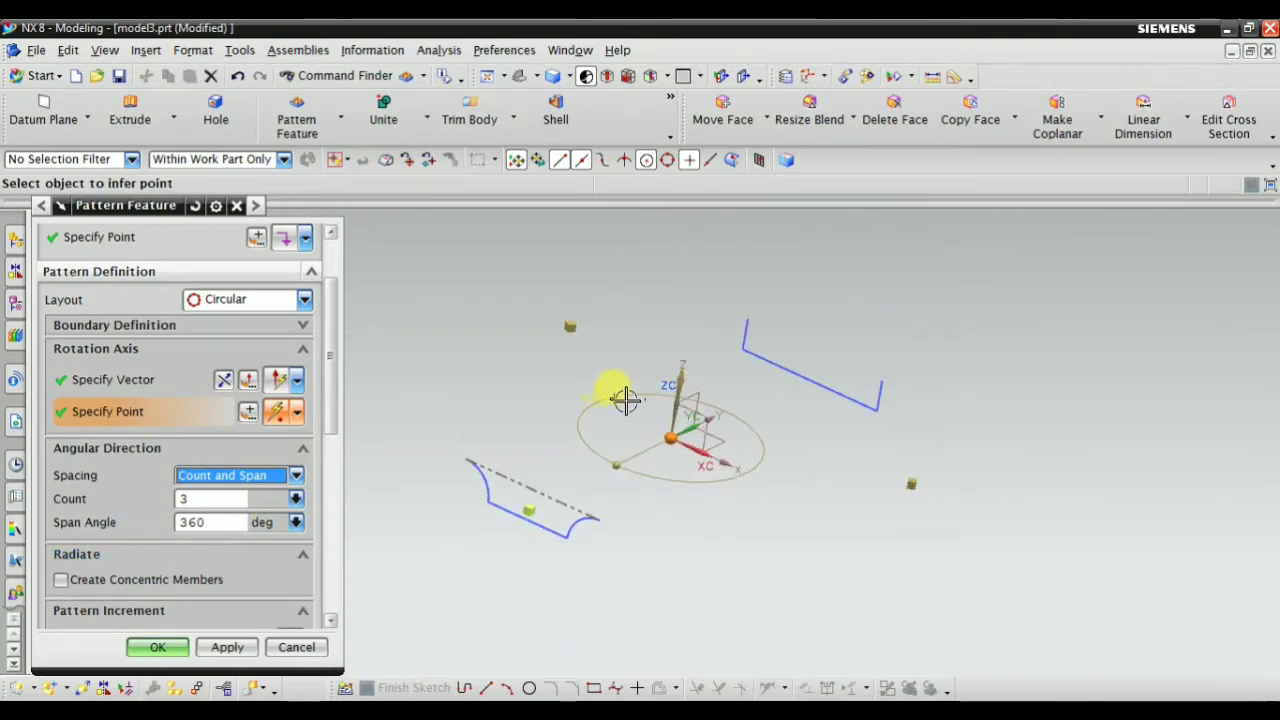
{"action": "left_click_drag", "start_coordinate": [332, 407], "coordinate": [338, 443]}
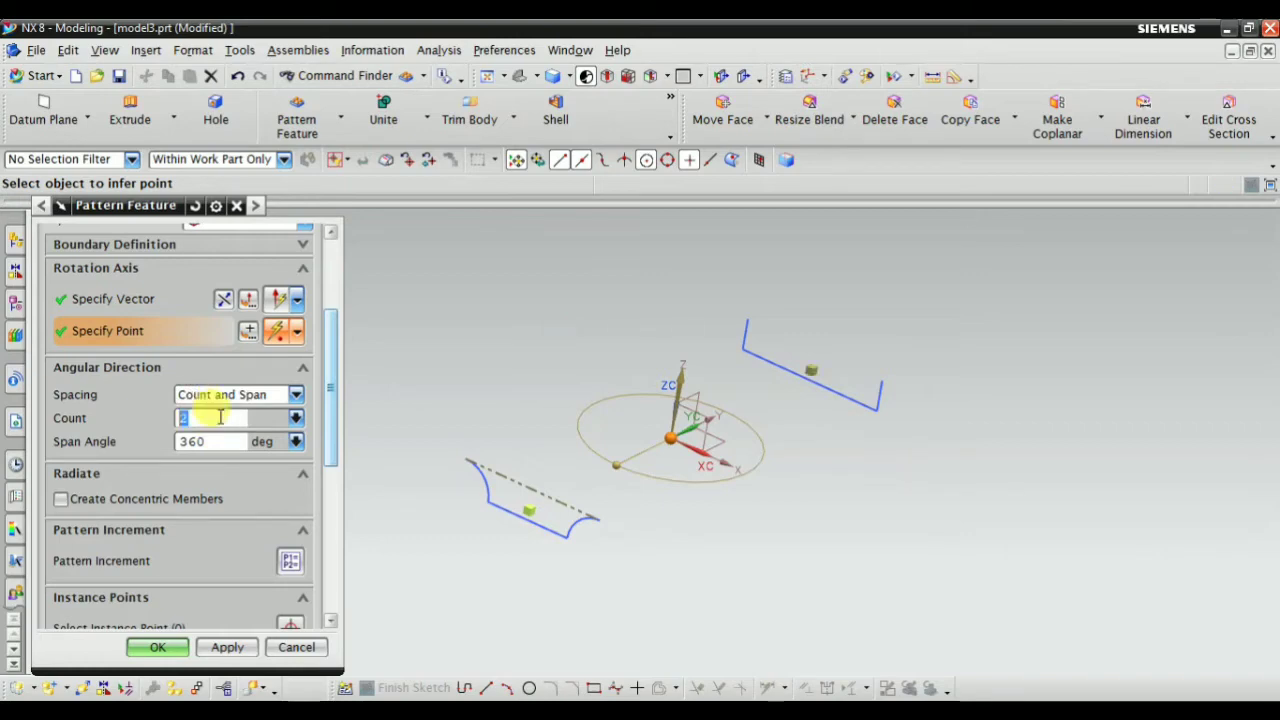
{"action": "scroll", "coordinate": [265, 500], "scroll_direction": "down", "scroll_amount": 5}
{"action": "scroll", "coordinate": [280, 550], "scroll_direction": "down", "scroll_amount": 2}
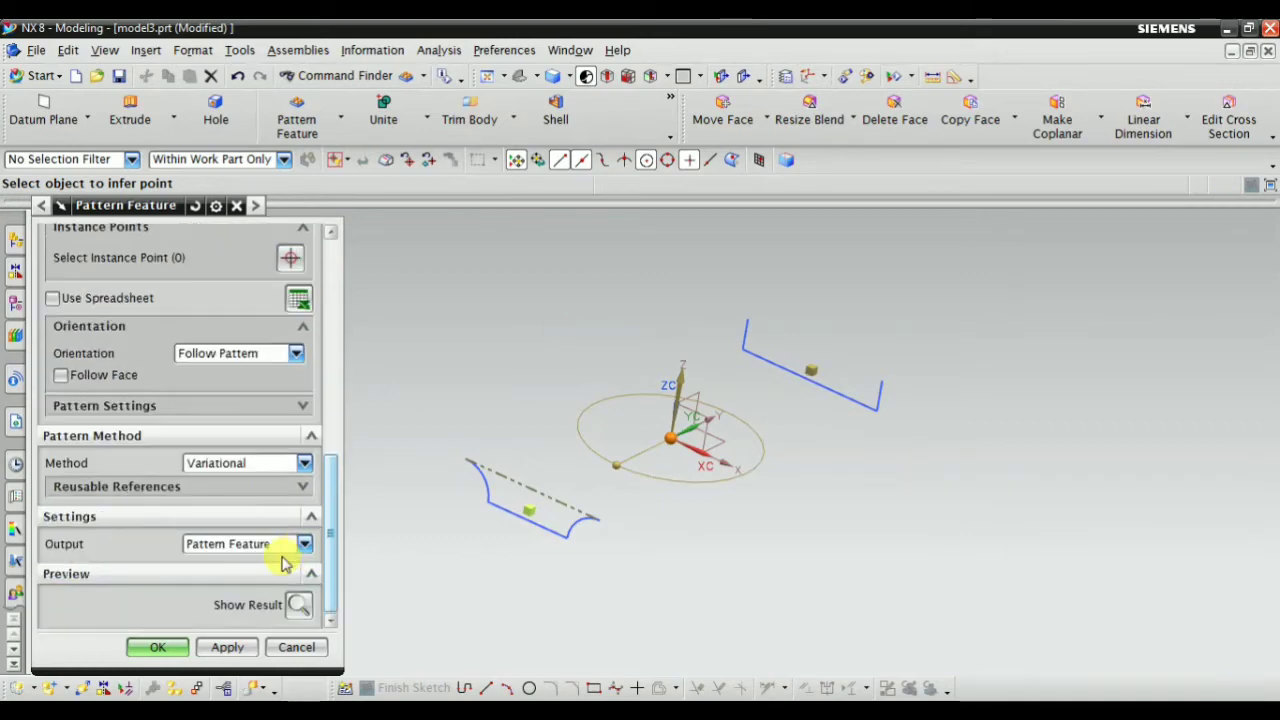
{"action": "left_click", "coordinate": [299, 605]}
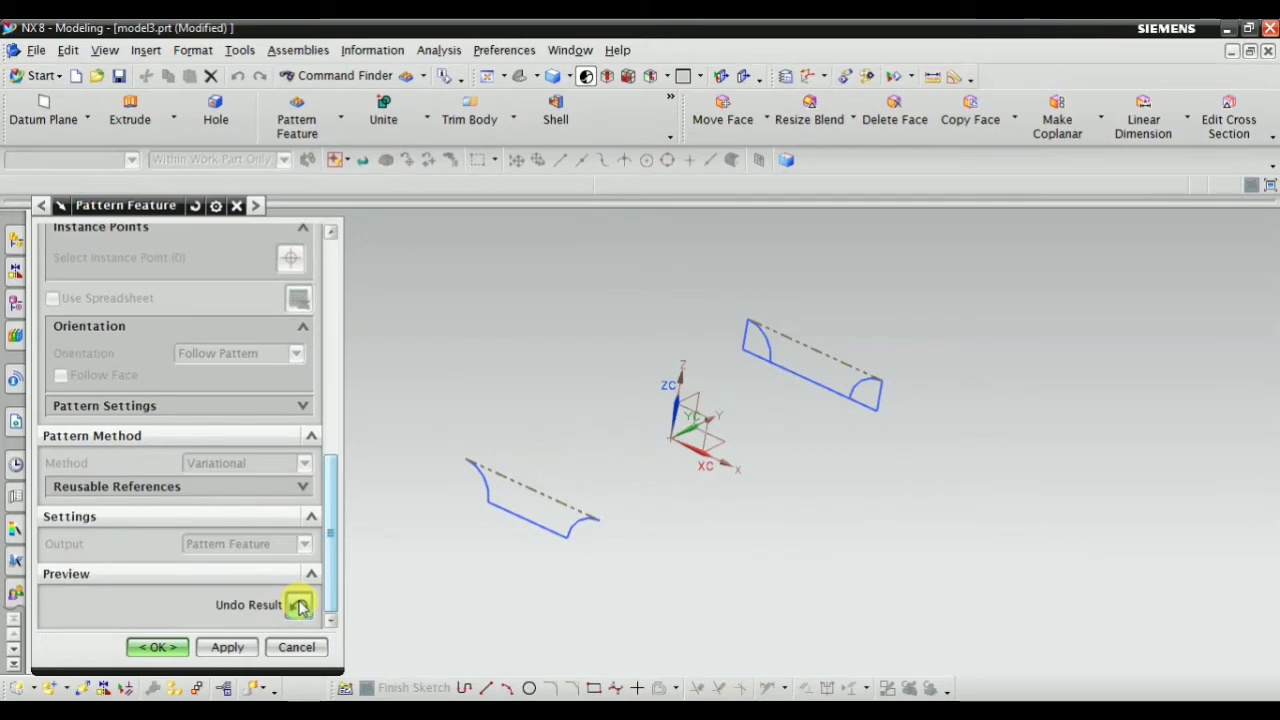
{"action": "left_click", "coordinate": [131, 645]}
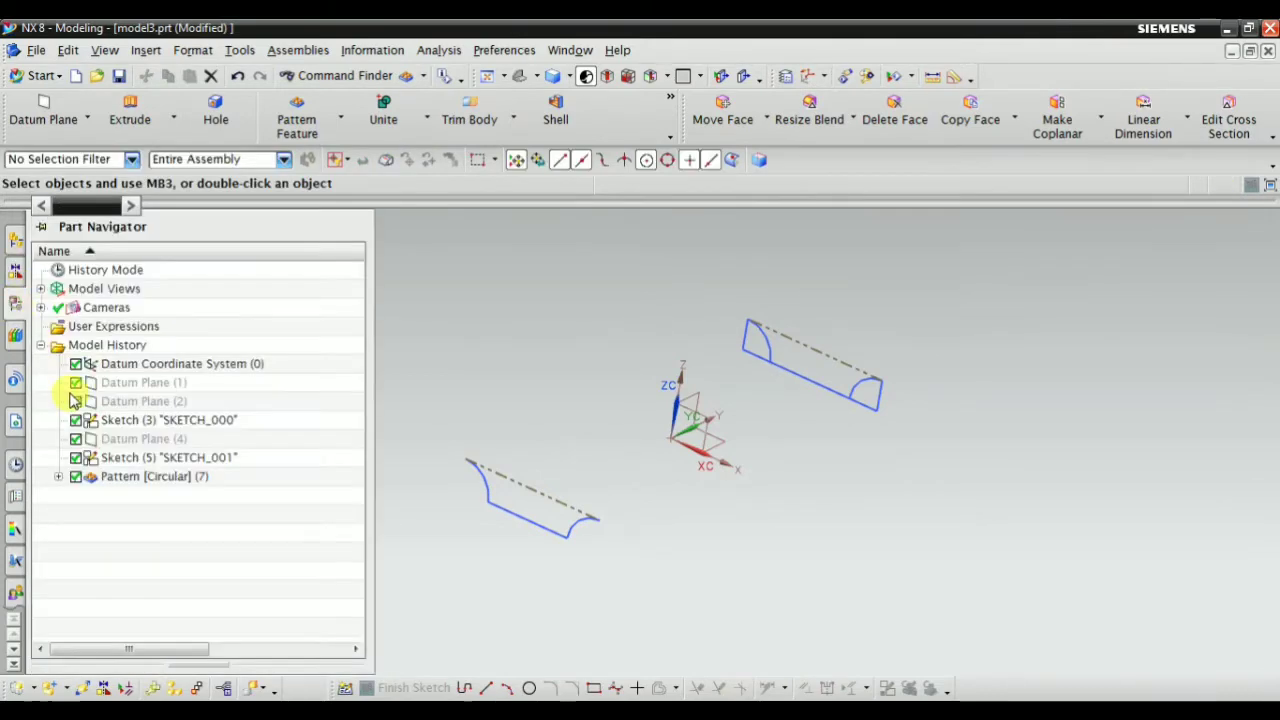
Hide Sketch (5) SKETCH_001 from the Part Navigator
{"action": "left_click", "coordinate": [146, 424]}
{"action": "left_click", "coordinate": [135, 457]}
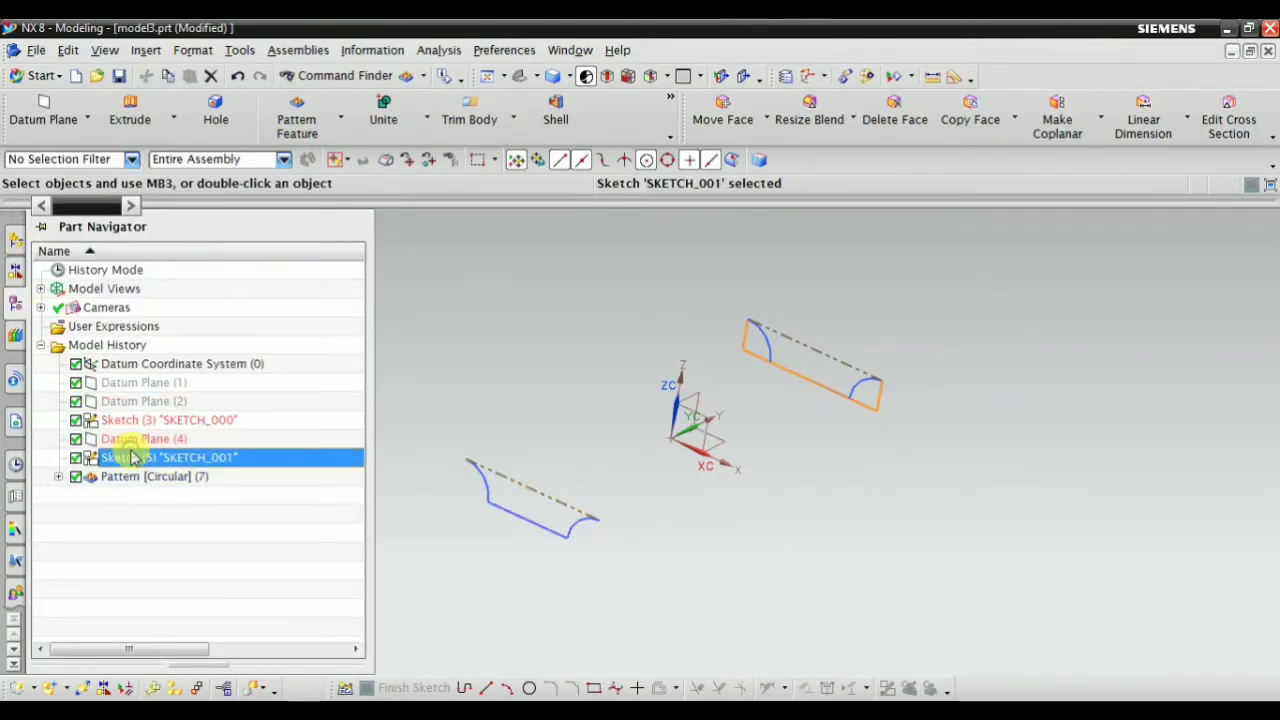
{"action": "right_click", "coordinate": [135, 457]}
{"action": "left_click", "coordinate": [160, 153]}
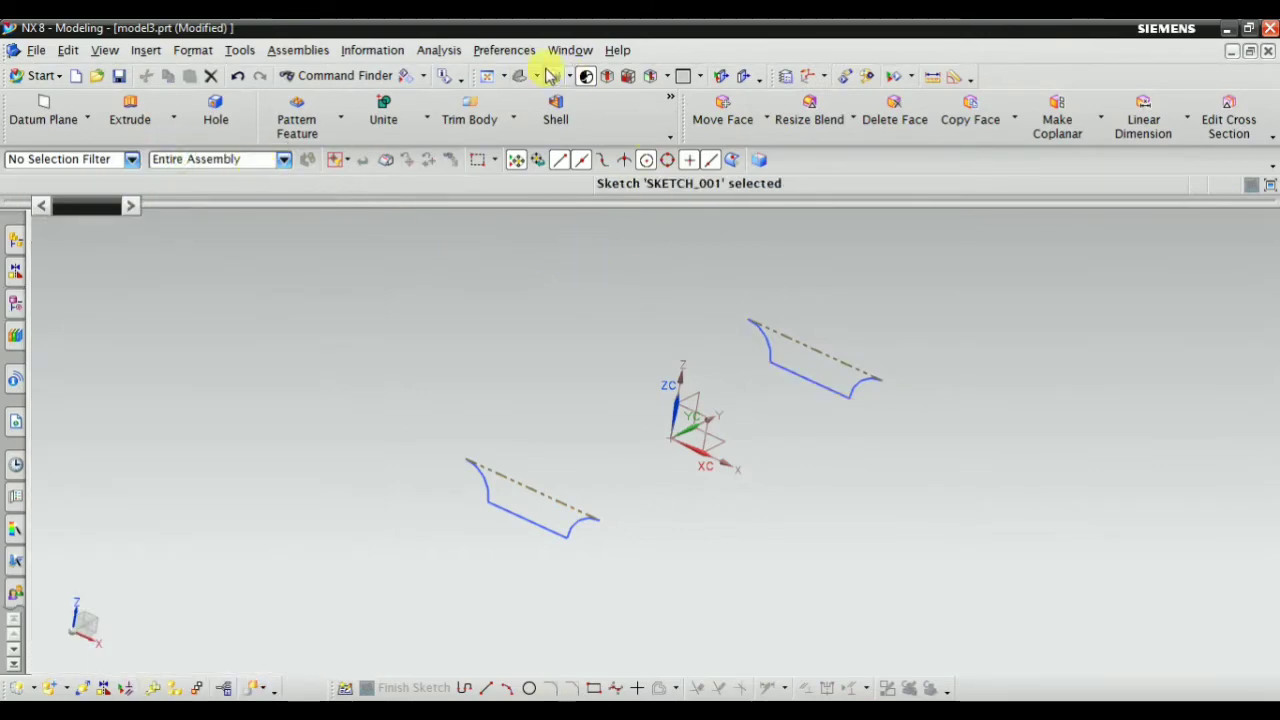
{"action": "left_click", "coordinate": [548, 77]}
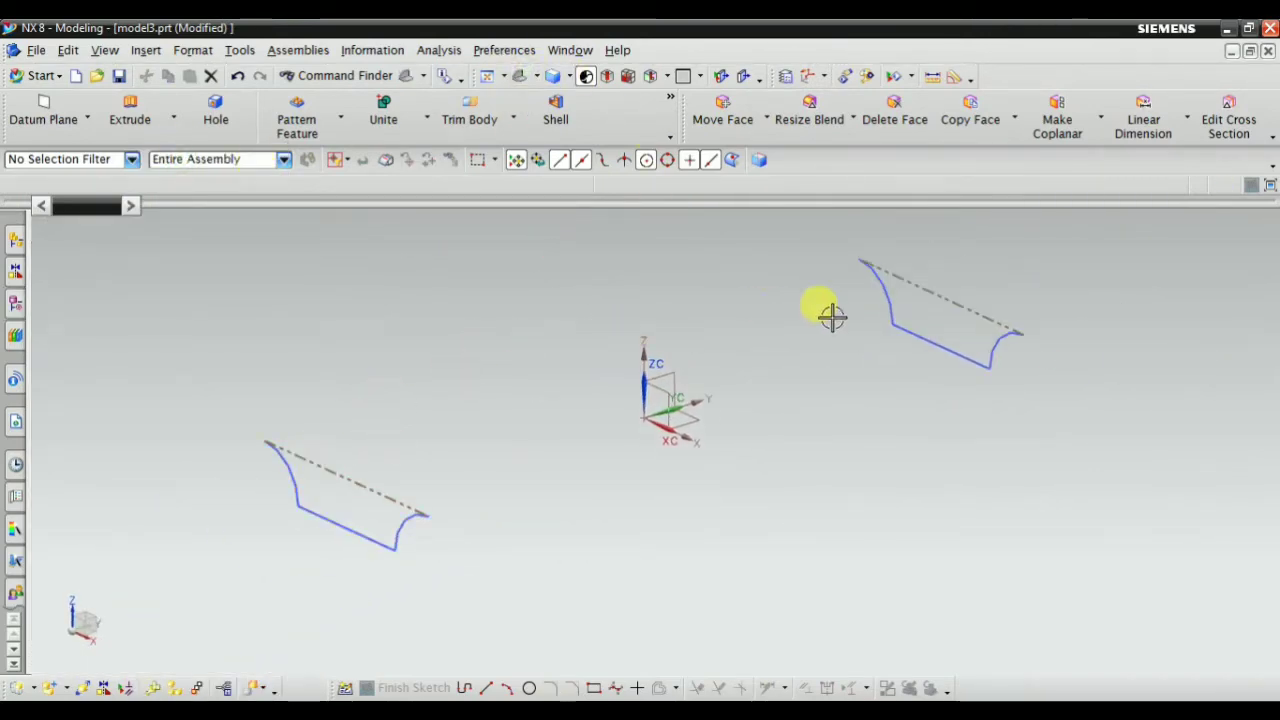
{"action": "left_click", "coordinate": [146, 52]}
{"action": "mouse_move", "coordinate": [174, 397]}
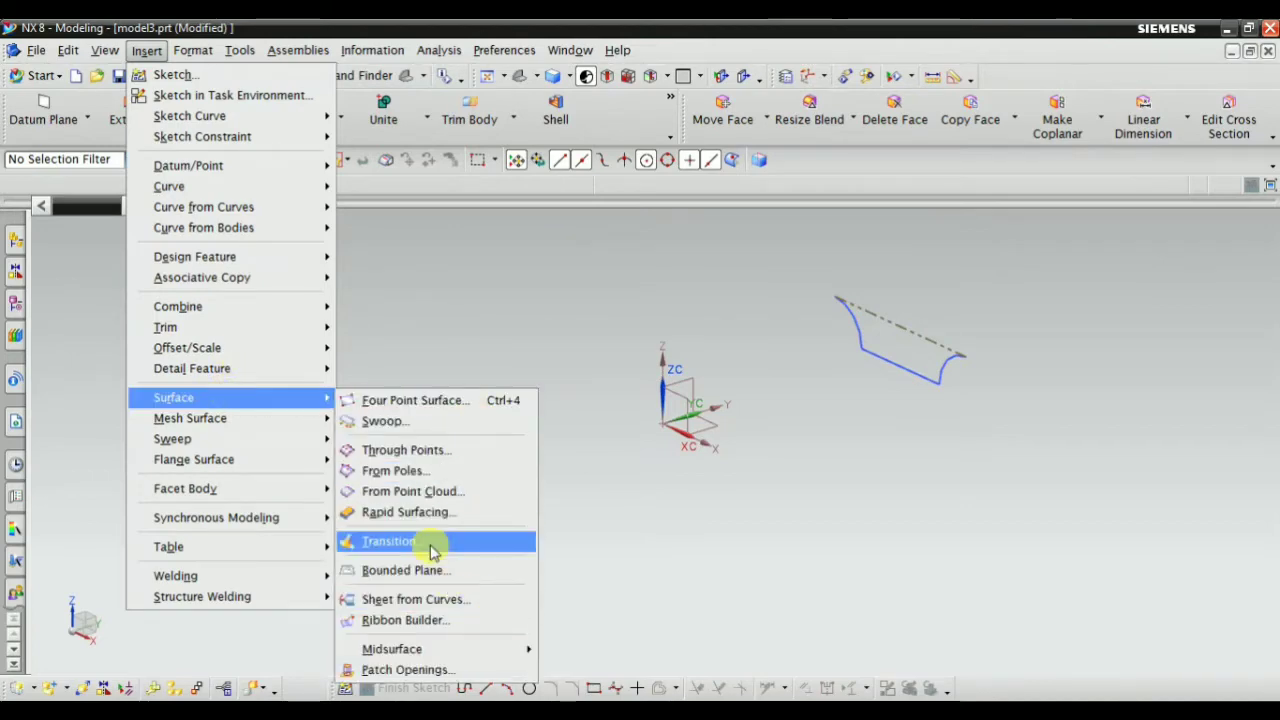
Start a Transition using the lower-left and upper-right profiles as its two sections
{"action": "left_click", "coordinate": [428, 543]}
{"action": "scroll", "coordinate": [415, 403], "scroll_direction": "up", "scroll_amount": 3}
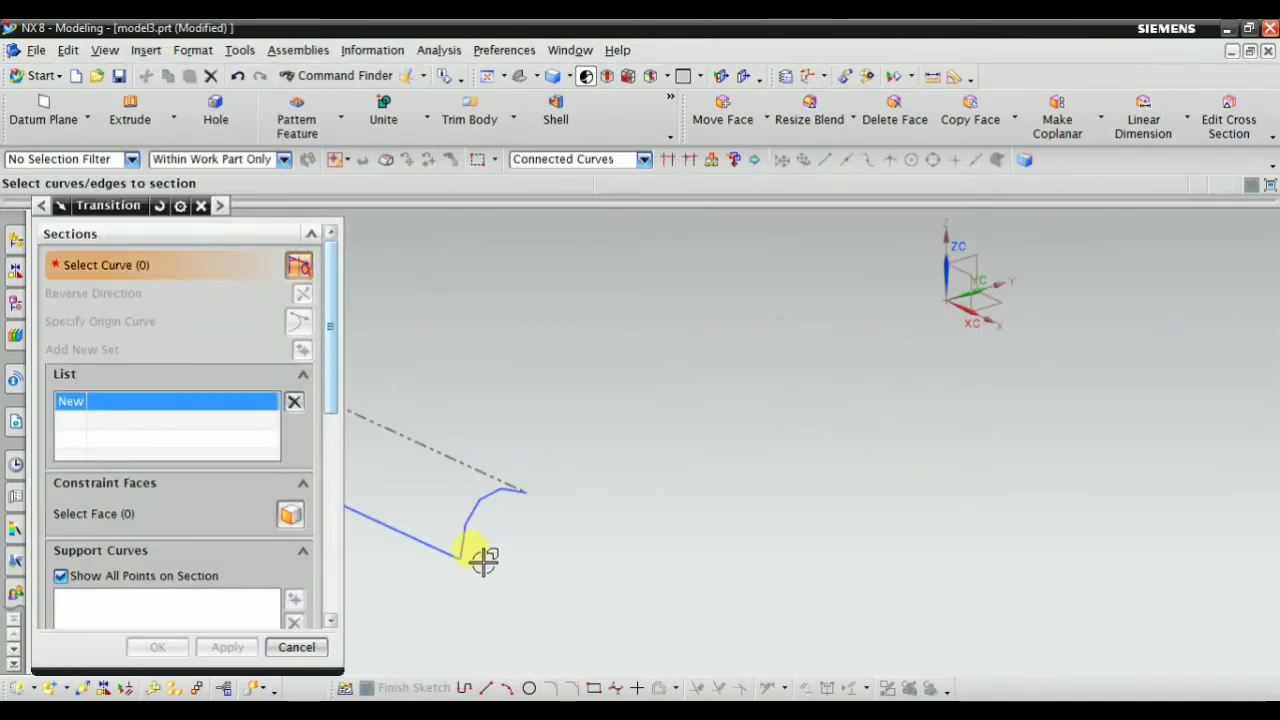
{"action": "left_click", "coordinate": [480, 509]}
{"action": "scroll", "coordinate": [530, 540], "scroll_direction": "down", "scroll_amount": 2}
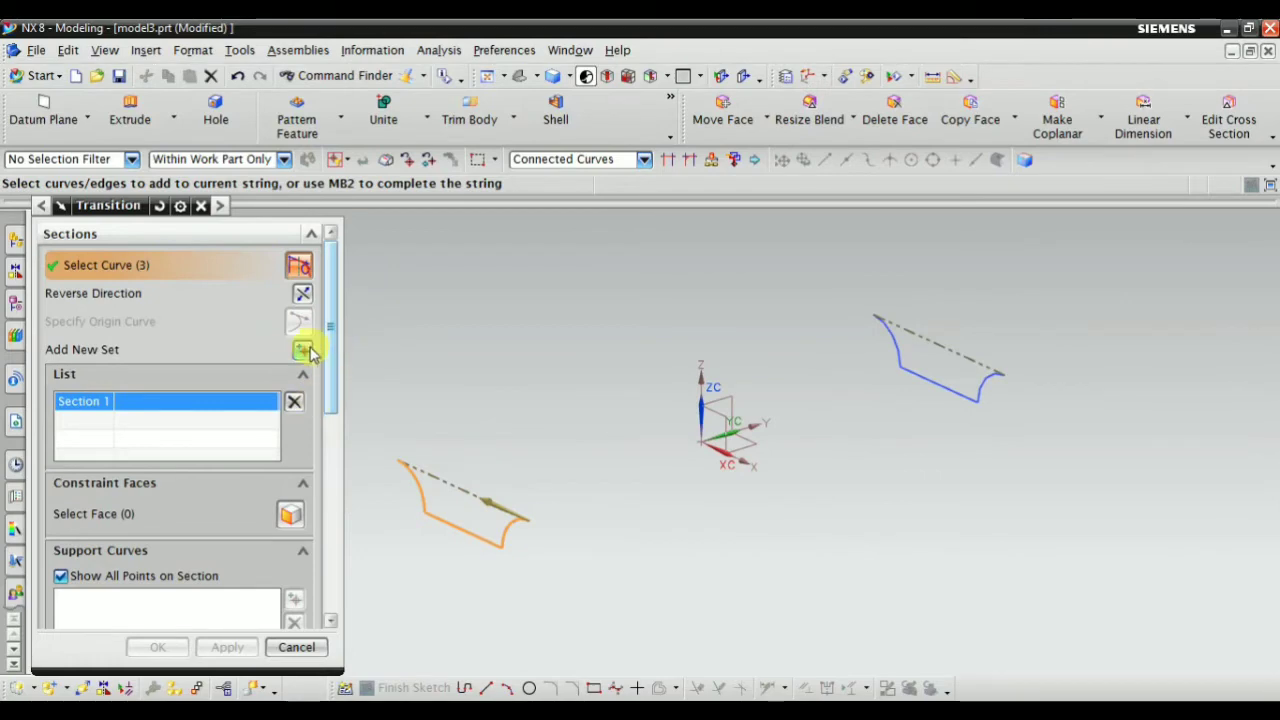
{"action": "scroll", "coordinate": [580, 462], "scroll_direction": "down", "scroll_amount": 2}
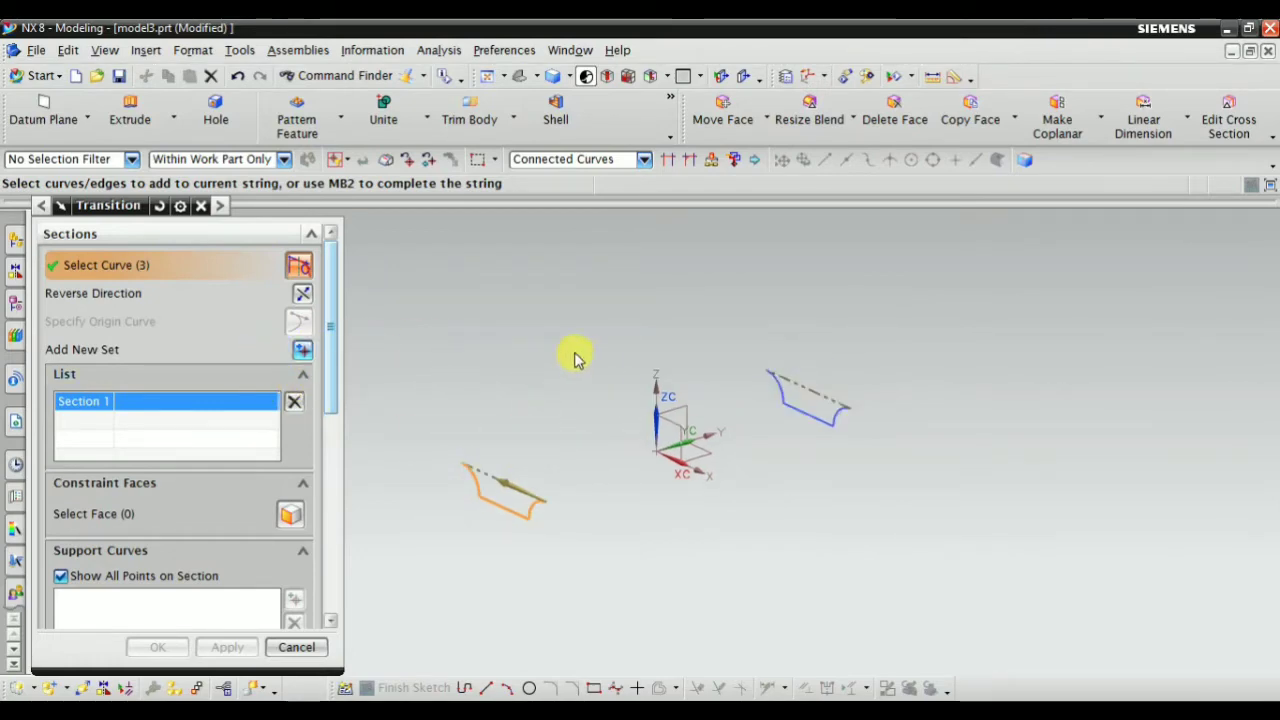
{"action": "middle_click", "coordinate": [453, 350]}
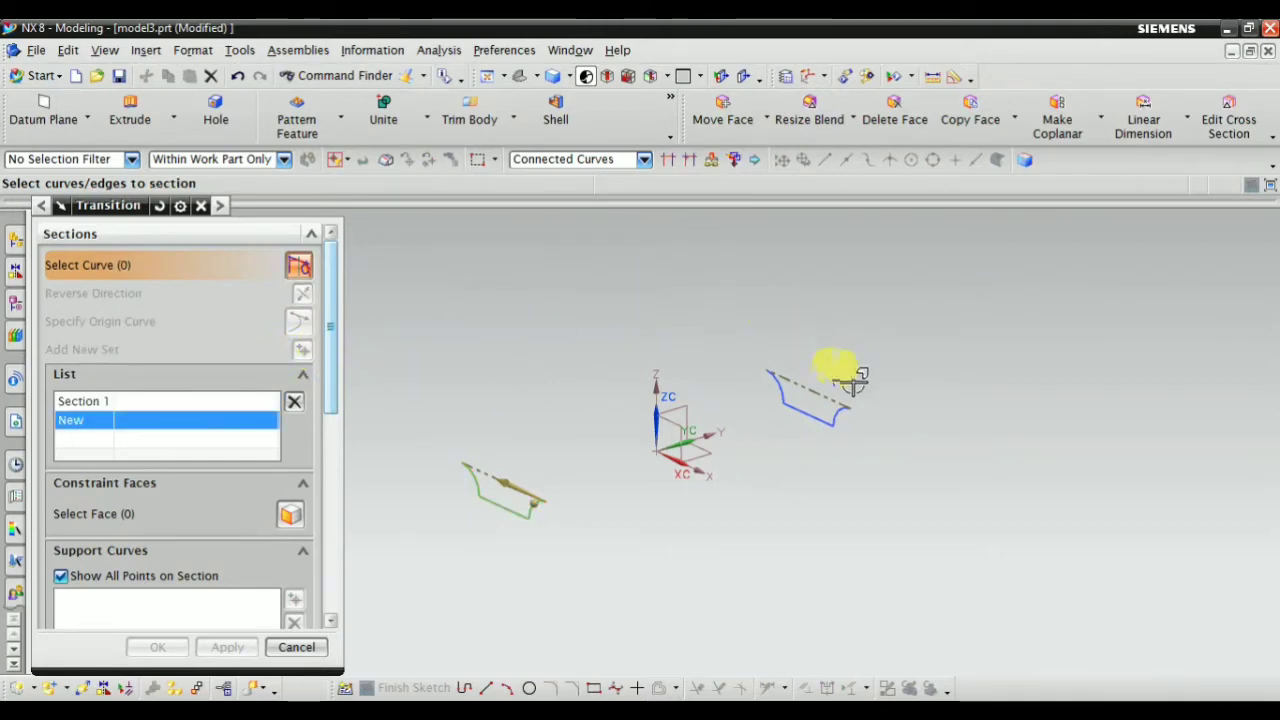
{"action": "scroll", "coordinate": [880, 420], "scroll_direction": "down", "scroll_amount": 3}
{"action": "scroll", "coordinate": [810, 420], "scroll_direction": "down", "scroll_amount": 1}
{"action": "left_click", "coordinate": [797, 405]}
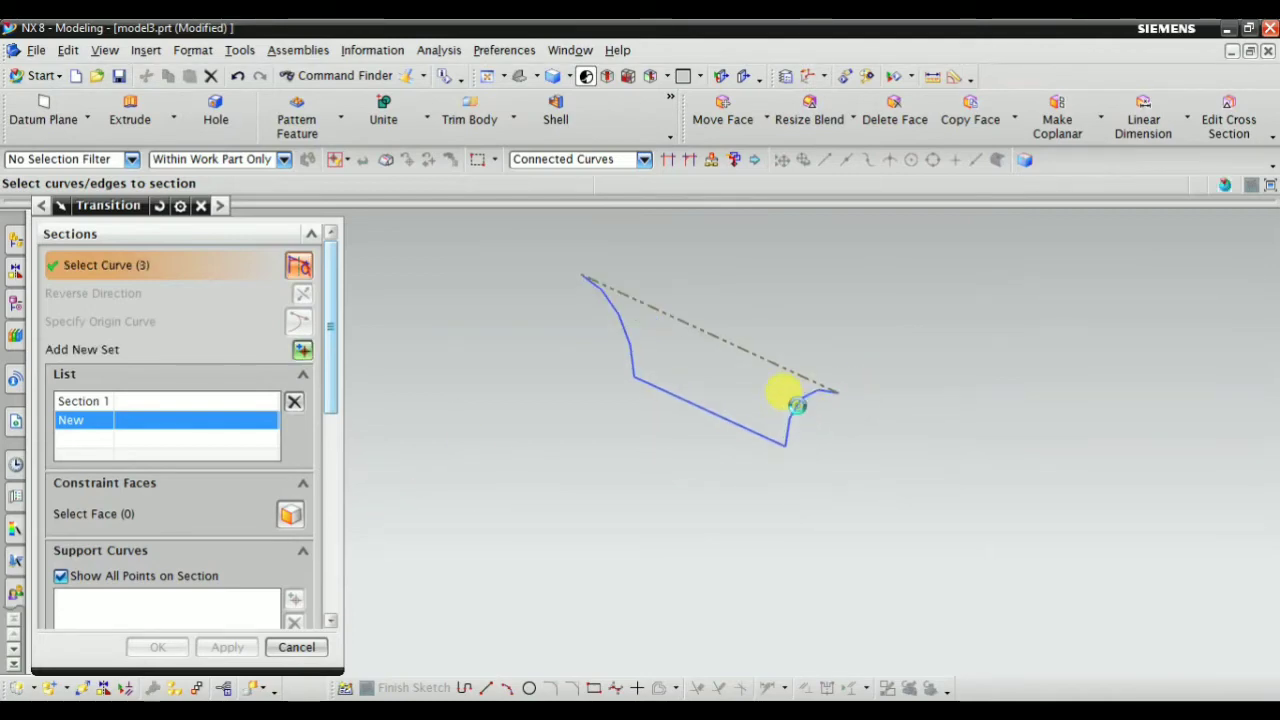
{"action": "scroll", "coordinate": [880, 420], "scroll_direction": "up", "scroll_amount": 3}
{"action": "scroll", "coordinate": [277, 563], "scroll_direction": "down", "scroll_amount": 5}
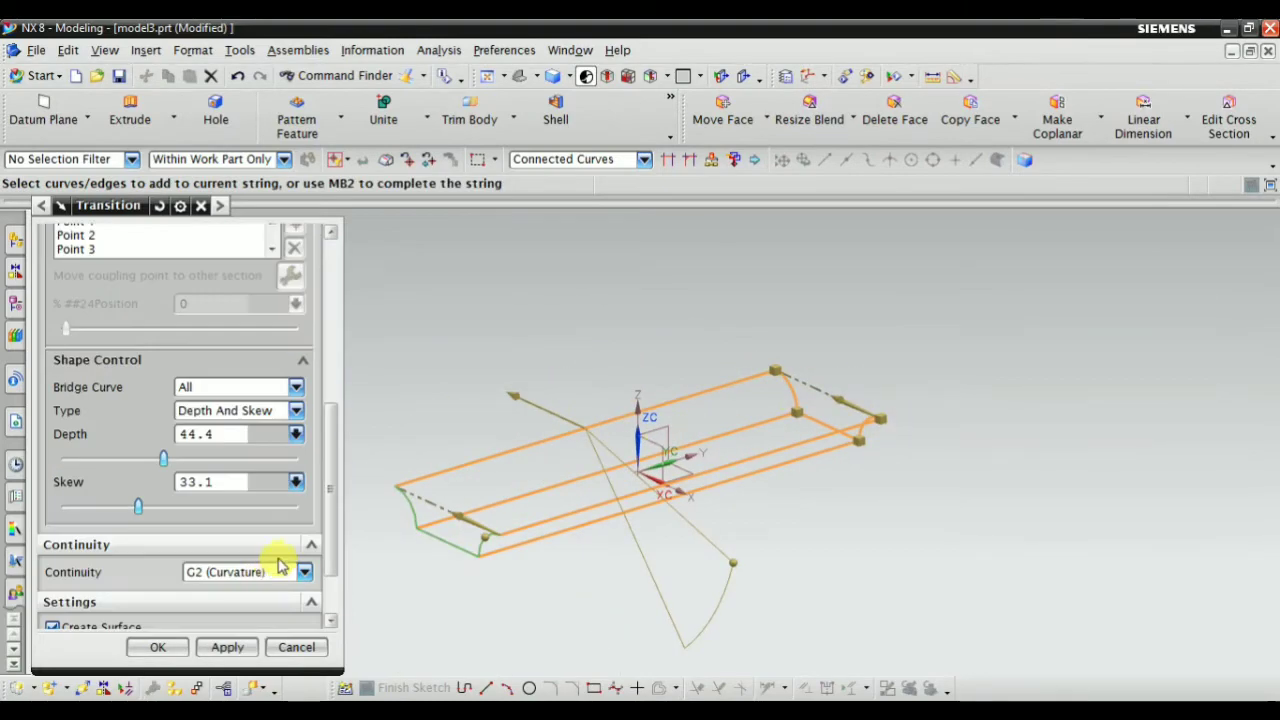
{"action": "scroll", "coordinate": [288, 585], "scroll_direction": "down", "scroll_amount": 2}
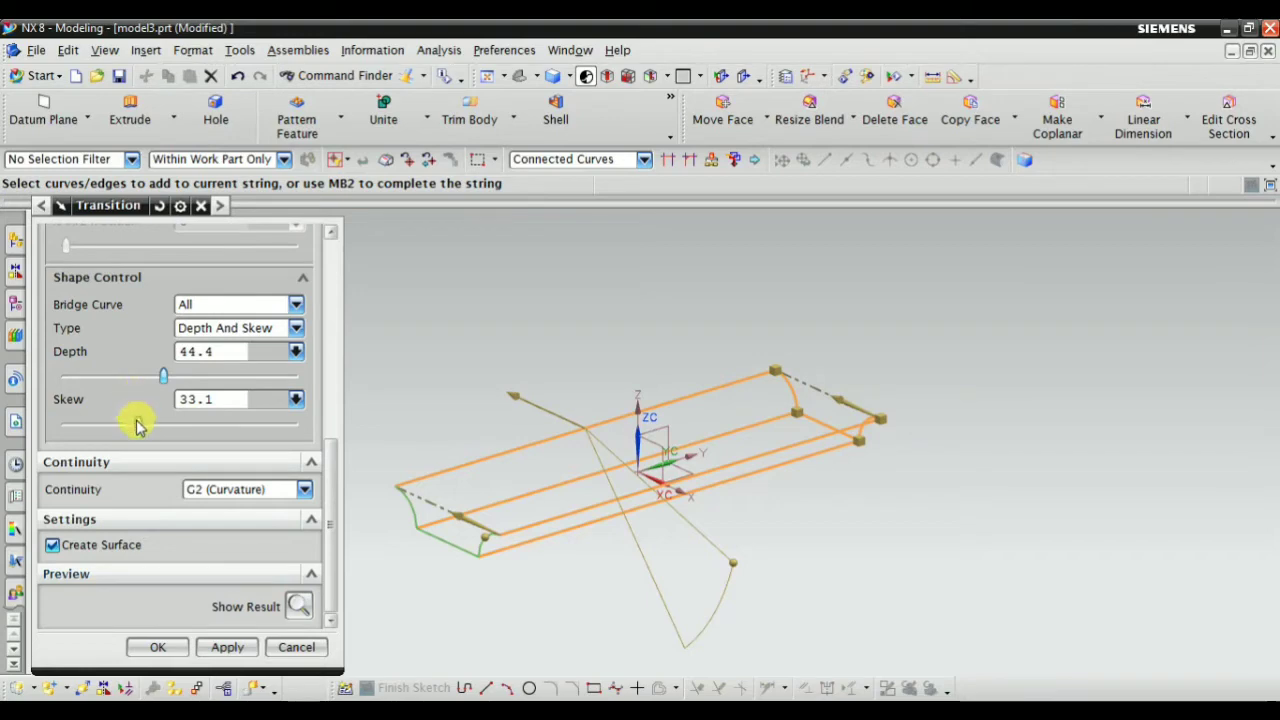
Set depth 47.5, skew 43.9 and G1 (Tangent) continuity
{"action": "mouse_move", "coordinate": [138, 425]}
{"action": "left_mouse_down"}
{"action": "mouse_move", "coordinate": [165, 422]}
{"action": "mouse_move", "coordinate": [181, 378]}
{"action": "left_mouse_up"}
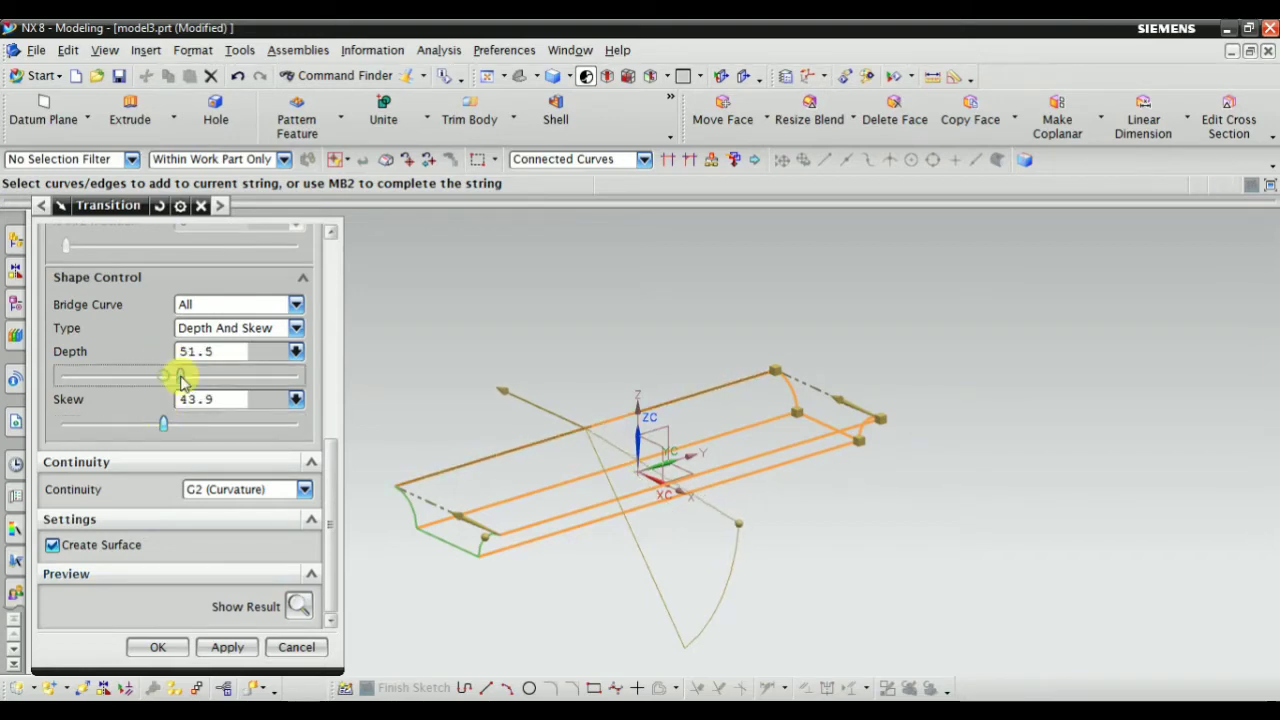
{"action": "left_click", "coordinate": [245, 493]}
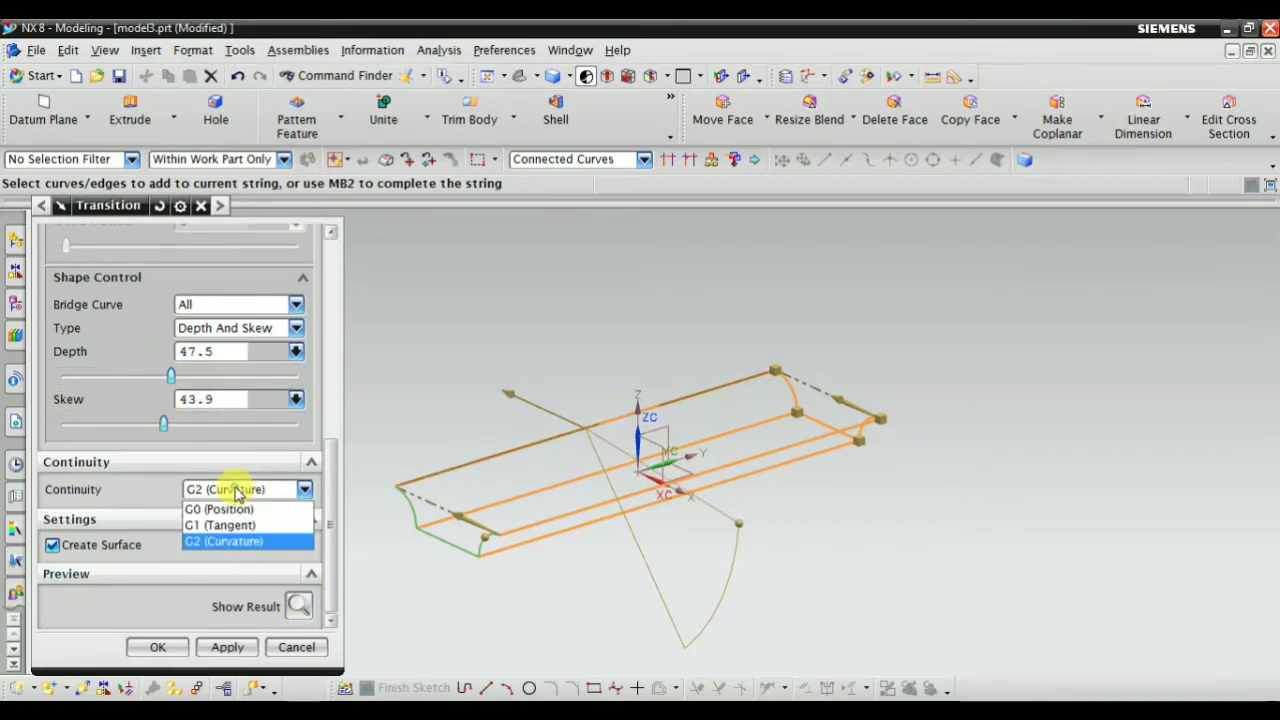
{"action": "left_click", "coordinate": [230, 508]}
{"action": "left_click", "coordinate": [230, 497]}
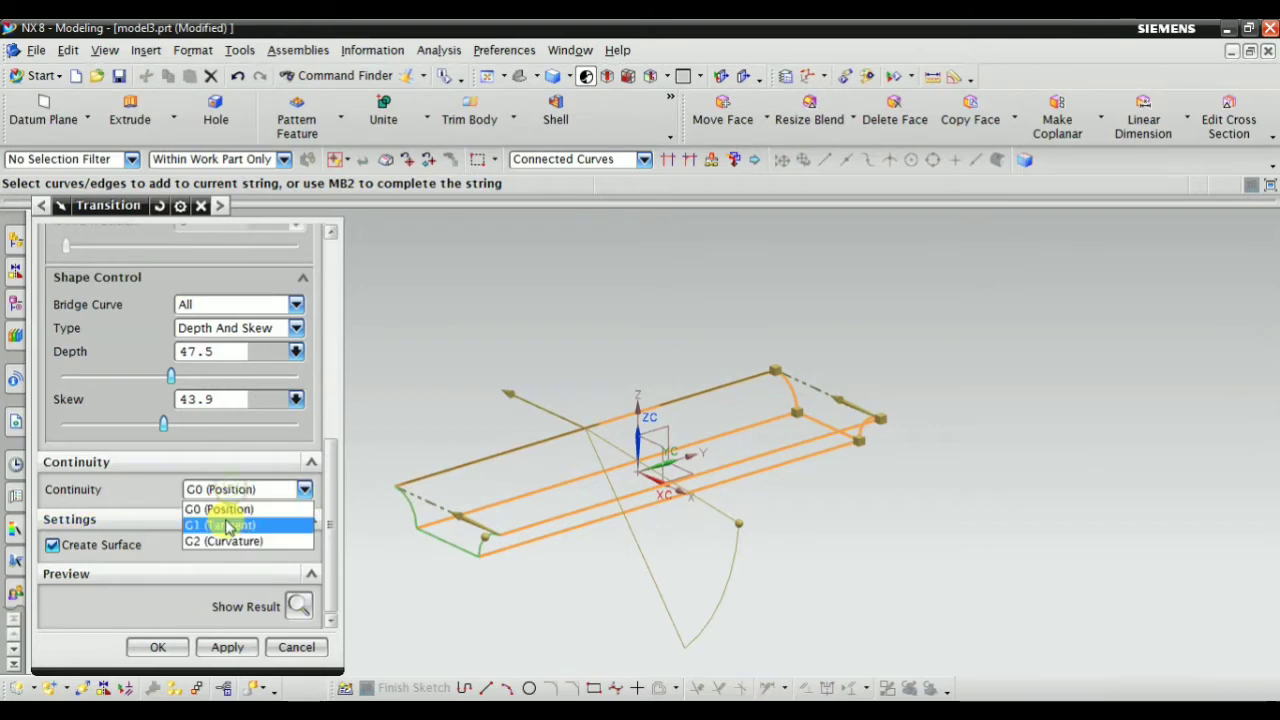
{"action": "left_click", "coordinate": [228, 525]}
{"action": "left_click", "coordinate": [241, 492]}
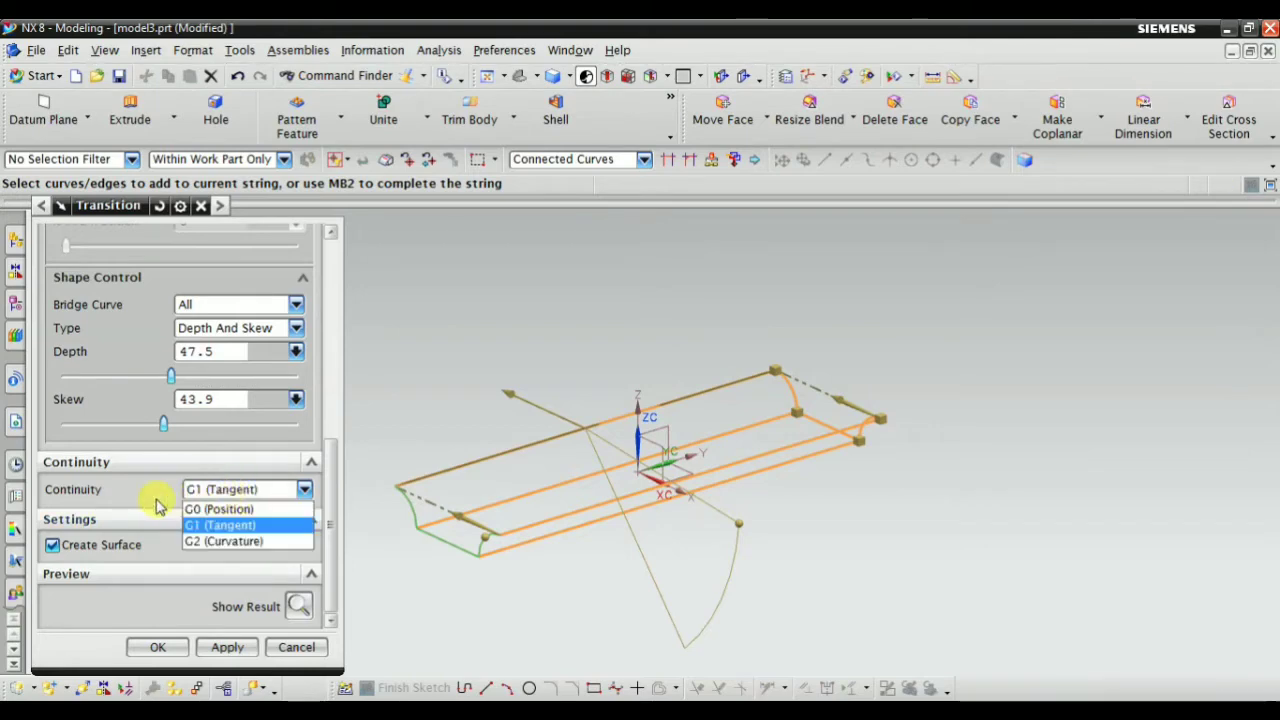
{"action": "left_click", "coordinate": [192, 488]}
{"action": "left_click", "coordinate": [210, 490]}
{"action": "left_click", "coordinate": [221, 490]}
Preview the surface, then apply to create Transition (9)
{"action": "left_click", "coordinate": [298, 604]}
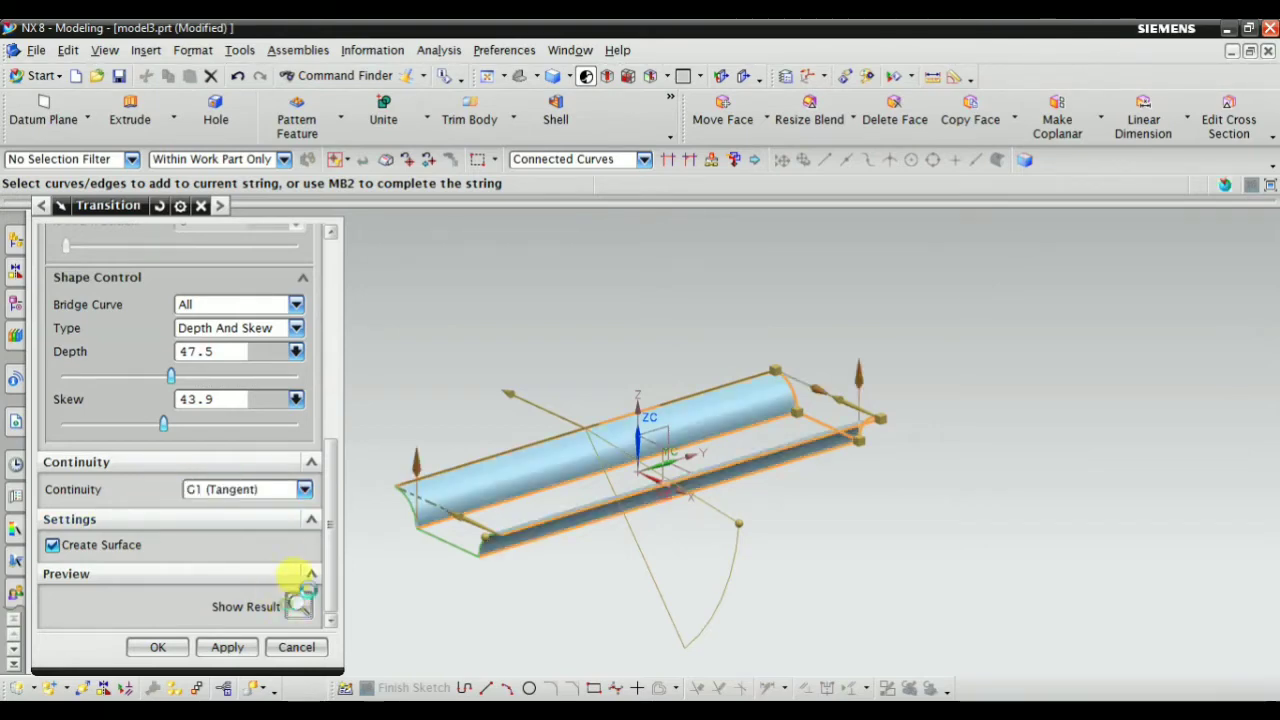
{"action": "mouse_move", "coordinate": [508, 366]}
{"action": "middle_mouse_down"}
{"action": "mouse_move", "coordinate": [585, 280]}
{"action": "mouse_move", "coordinate": [566, 354]}
{"action": "mouse_move", "coordinate": [529, 394]}
{"action": "mouse_move", "coordinate": [543, 371]}
{"action": "mouse_move", "coordinate": [560, 380]}
{"action": "mouse_move", "coordinate": [571, 457]}
{"action": "mouse_move", "coordinate": [580, 409]}
{"action": "mouse_move", "coordinate": [479, 467]}
{"action": "middle_mouse_up"}
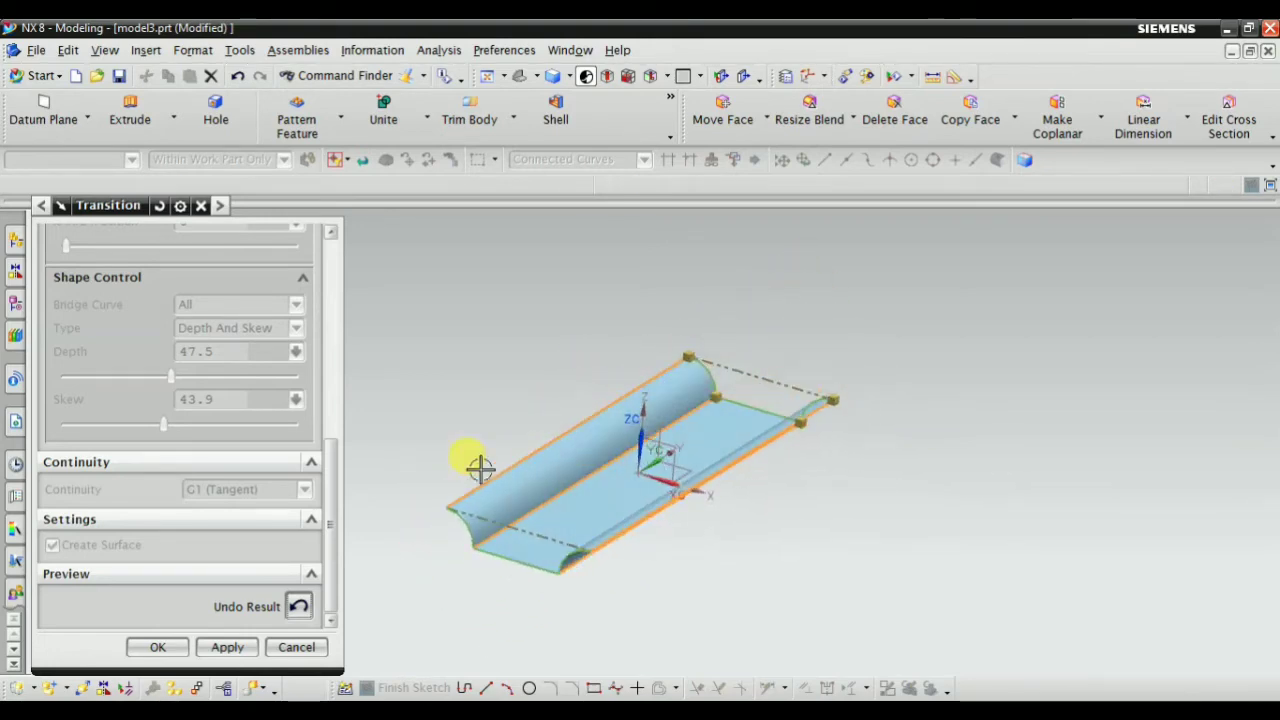
{"action": "left_click", "coordinate": [293, 610]}
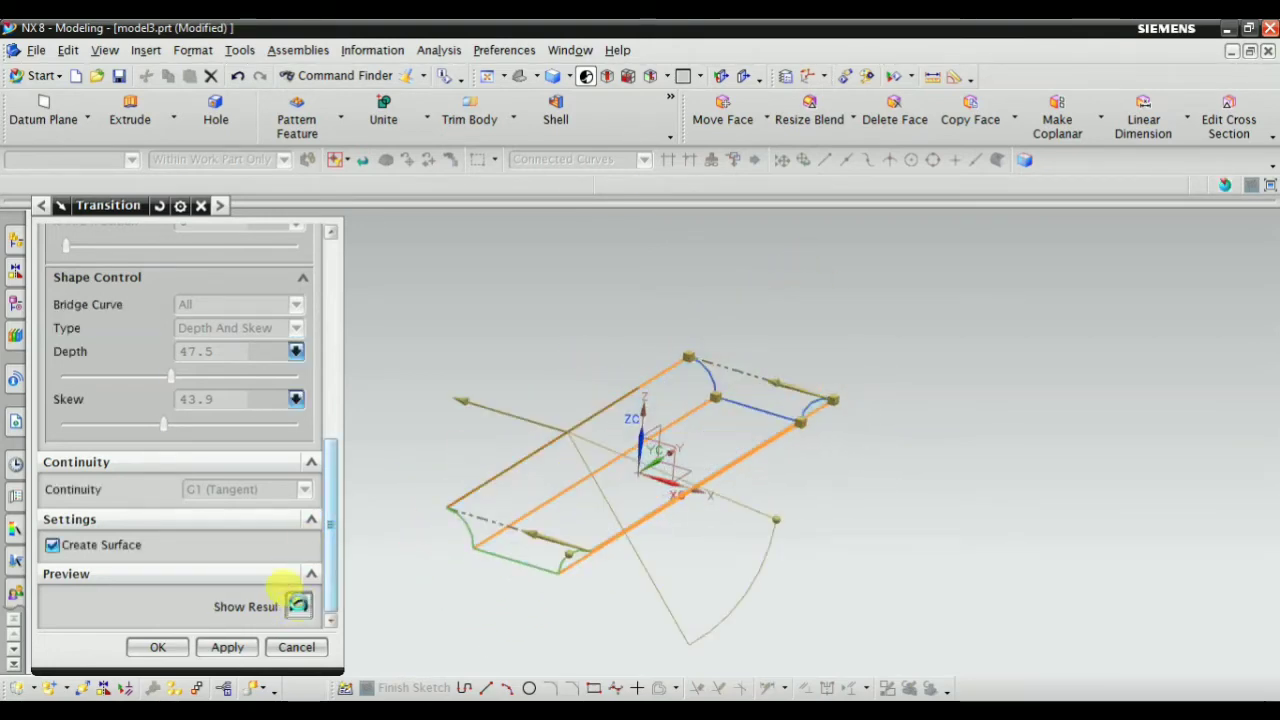
{"action": "left_click", "coordinate": [290, 646]}
{"action": "left_click", "coordinate": [15, 305]}
Delete the Transition (9) feature
{"action": "left_click", "coordinate": [112, 500]}
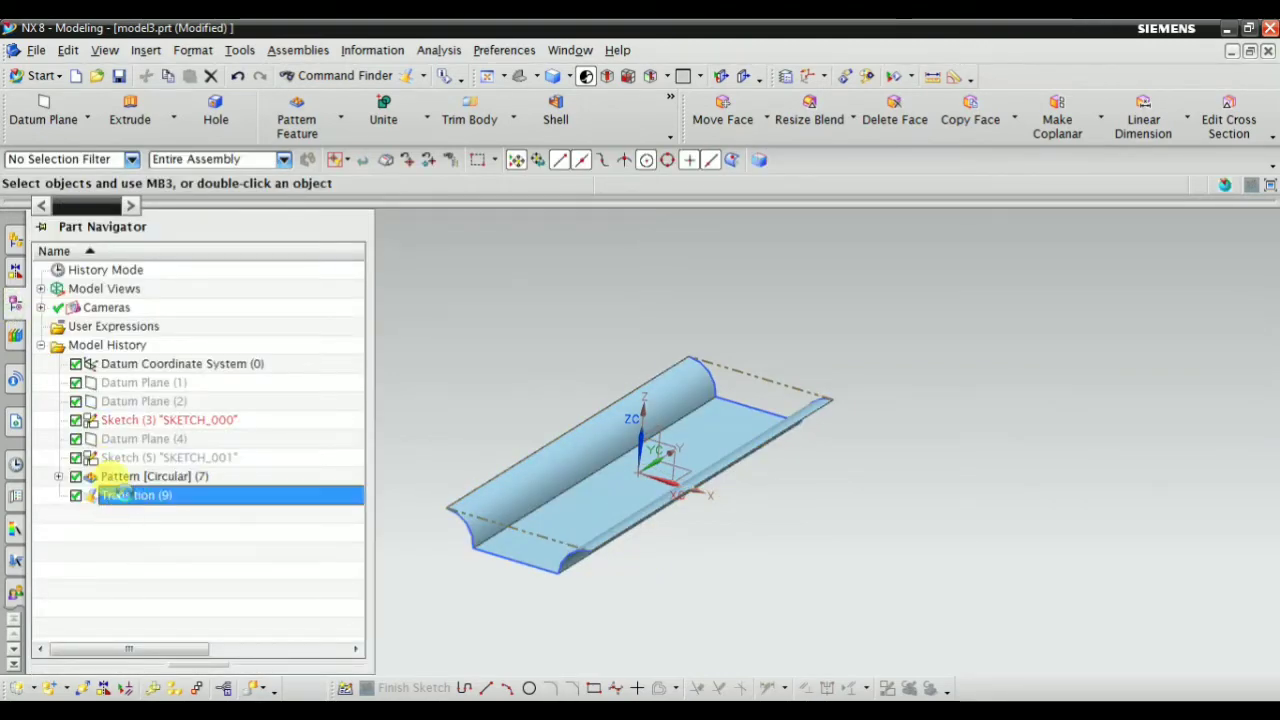
{"action": "right_click", "coordinate": [150, 494]}
{"action": "left_click", "coordinate": [160, 397]}
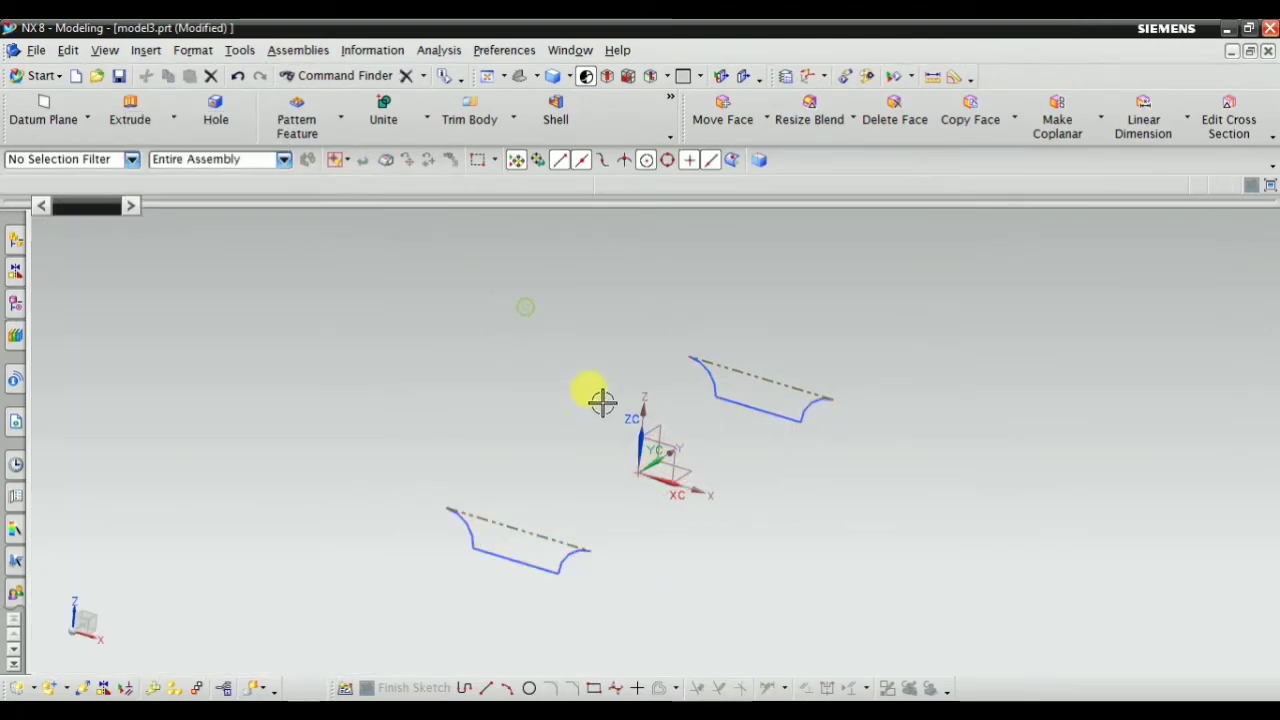
{"action": "middle_click_drag", "start_coordinate": [600, 400], "coordinate": [580, 408]}
Edit Pattern [Circular] (7) to a count of 3 profiles
{"action": "left_click", "coordinate": [15, 303]}
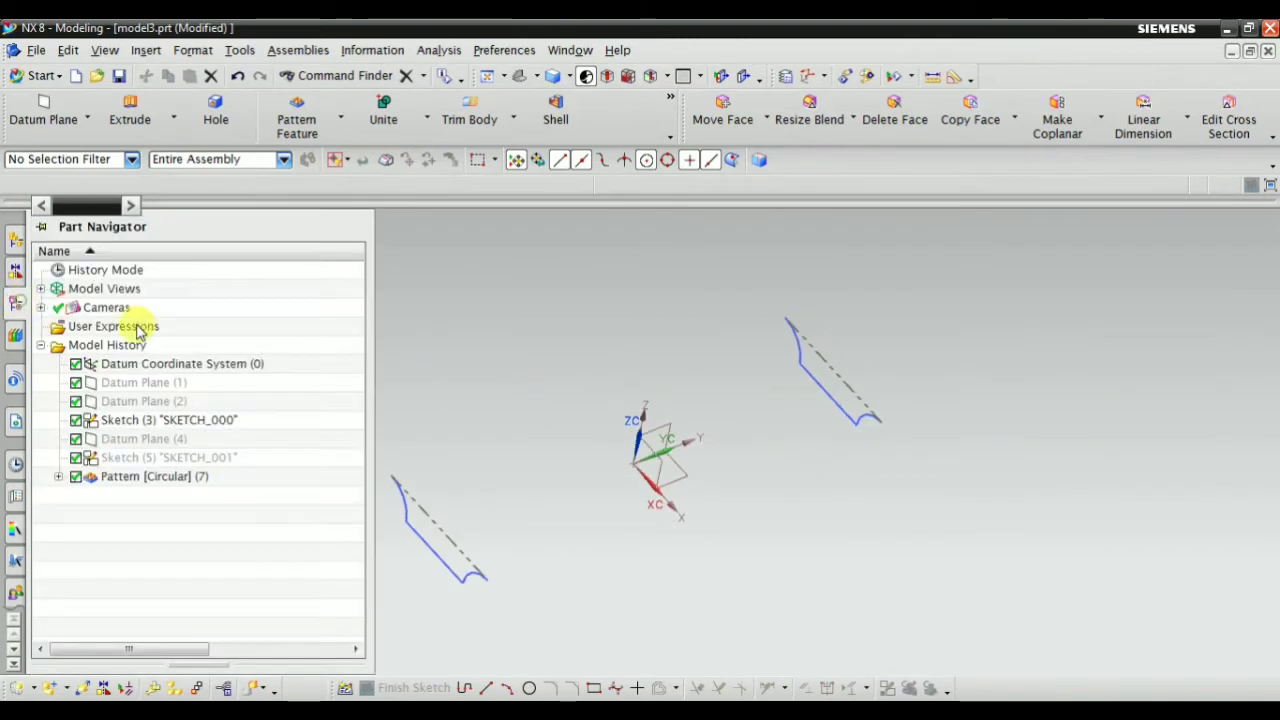
{"action": "double_click", "coordinate": [130, 478]}
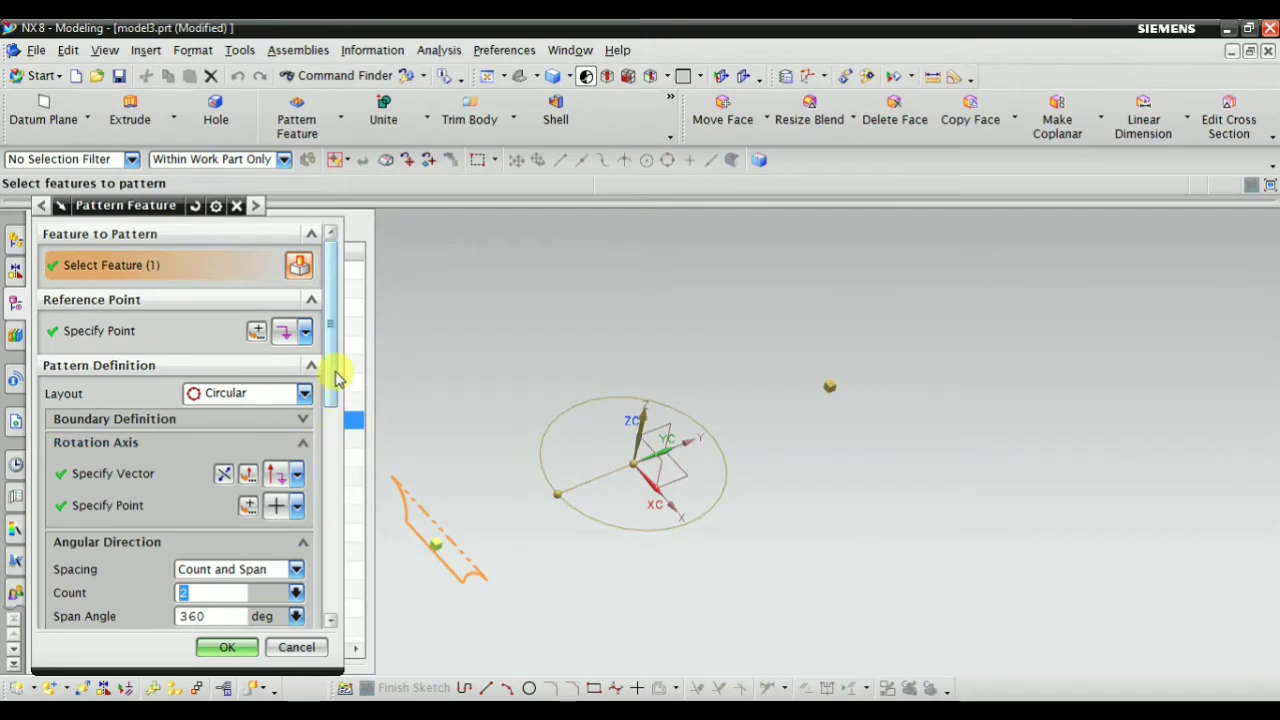
{"action": "left_click_drag", "start_coordinate": [334, 366], "coordinate": [334, 428]}
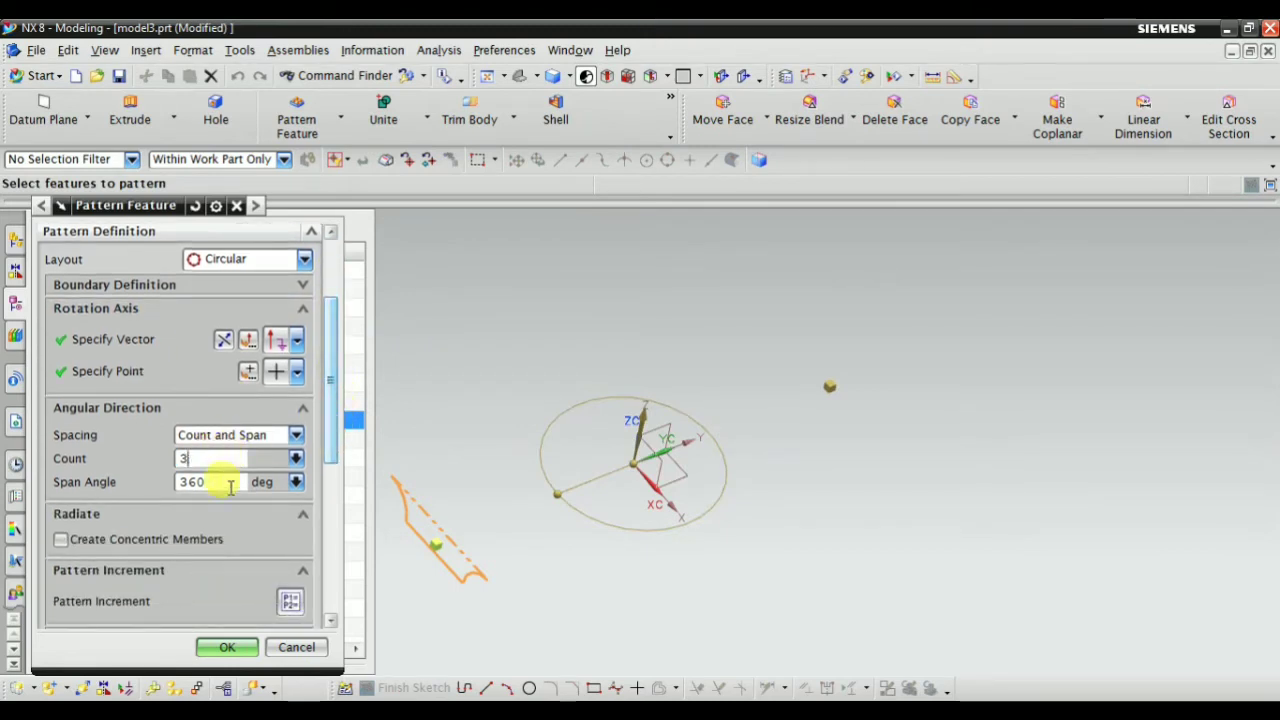
{"action": "left_click", "coordinate": [228, 648]}
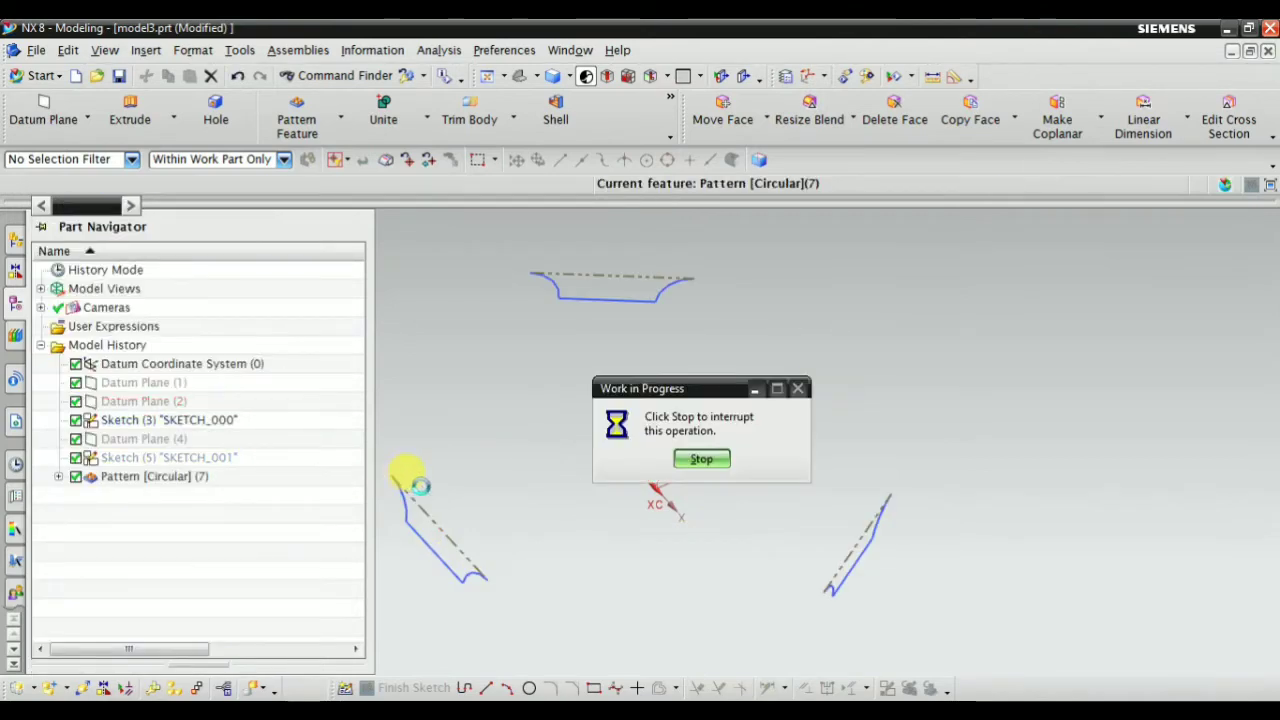
{"action": "left_click", "coordinate": [552, 77]}
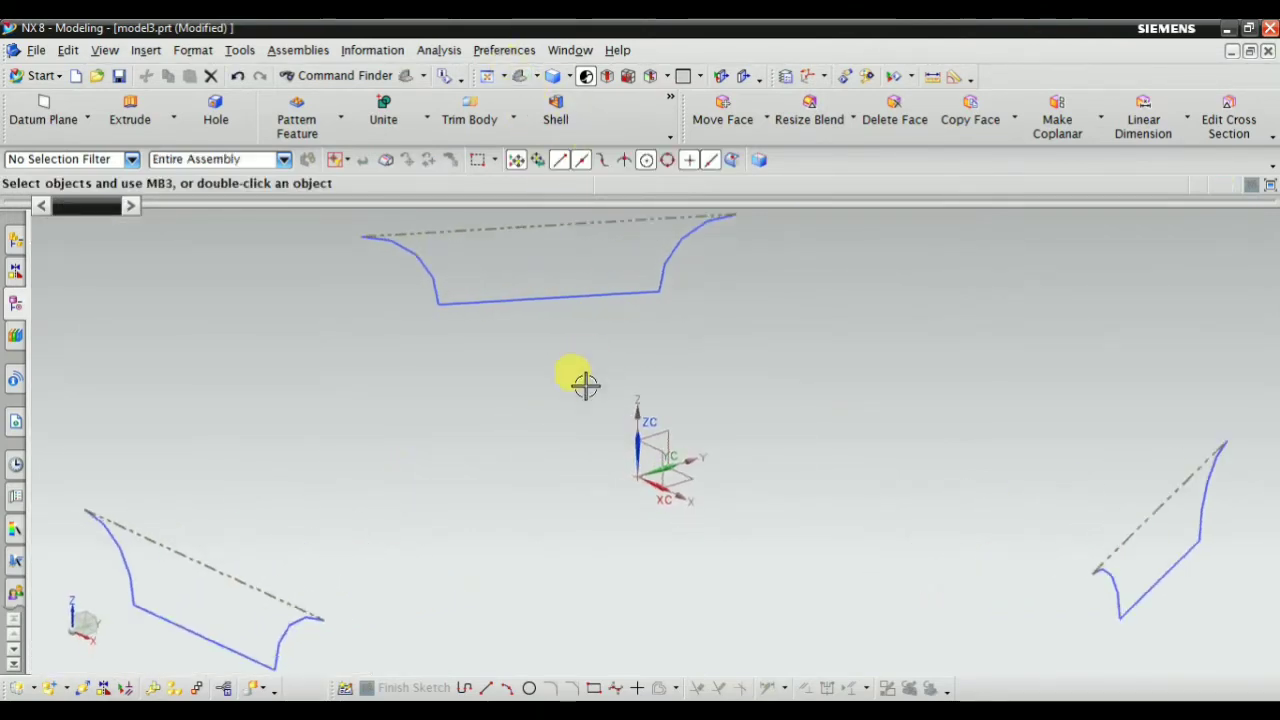
{"action": "mouse_move", "coordinate": [665, 482]}
{"action": "middle_mouse_down"}
{"action": "mouse_move", "coordinate": [724, 509]}
{"action": "mouse_move", "coordinate": [794, 374]}
{"action": "middle_mouse_up"}
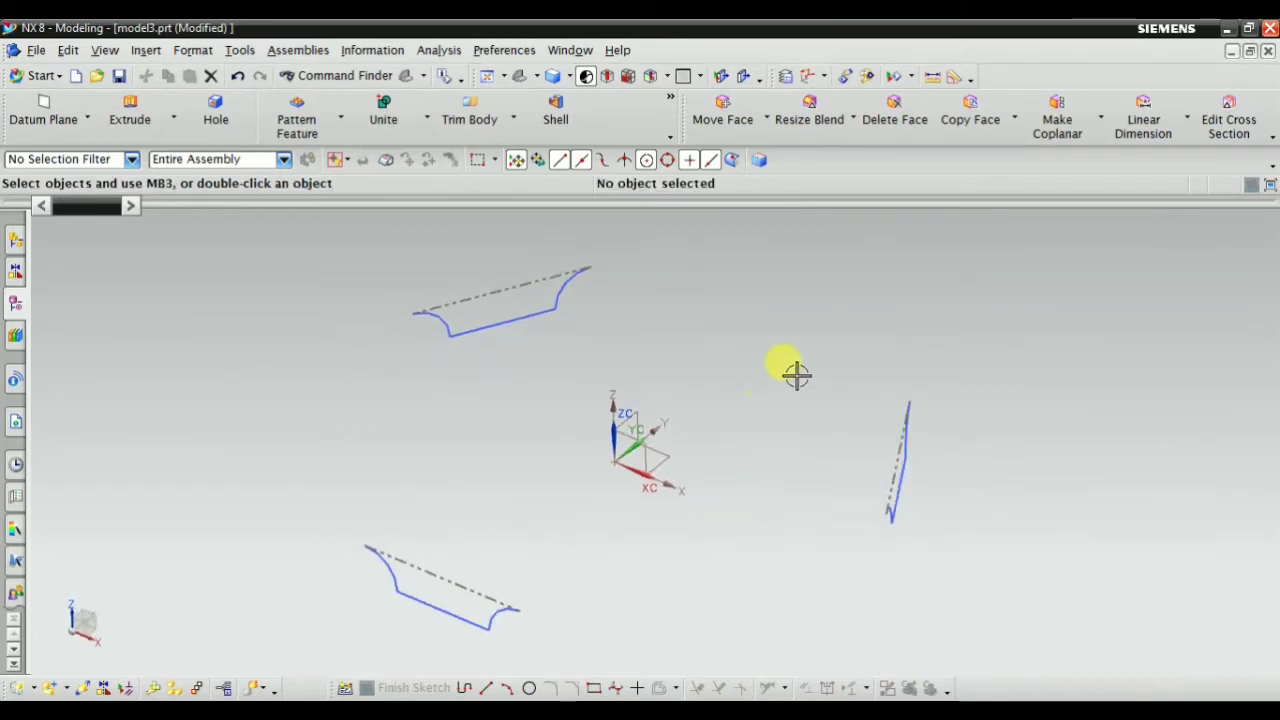
Begin a new Transition with the lower profile as Section 1 and add a section set
{"action": "left_click", "coordinate": [146, 51]}
{"action": "mouse_move", "coordinate": [174, 397]}
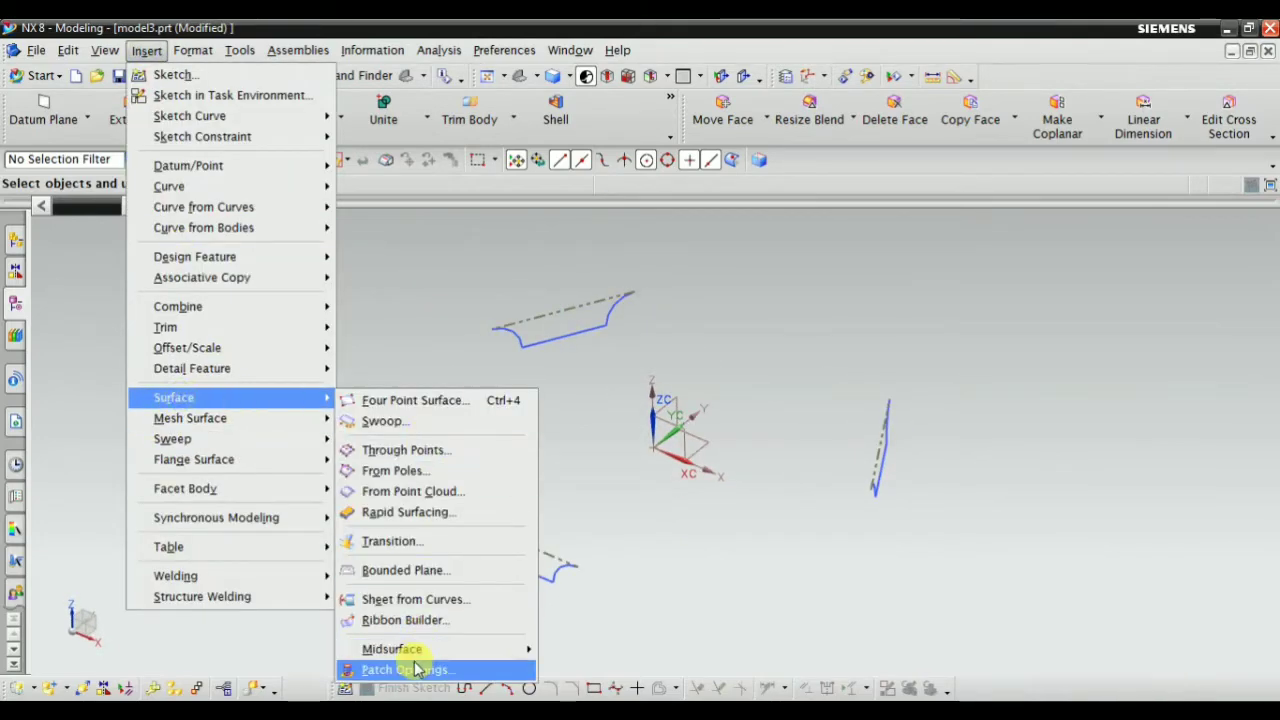
{"action": "left_click", "coordinate": [426, 545]}
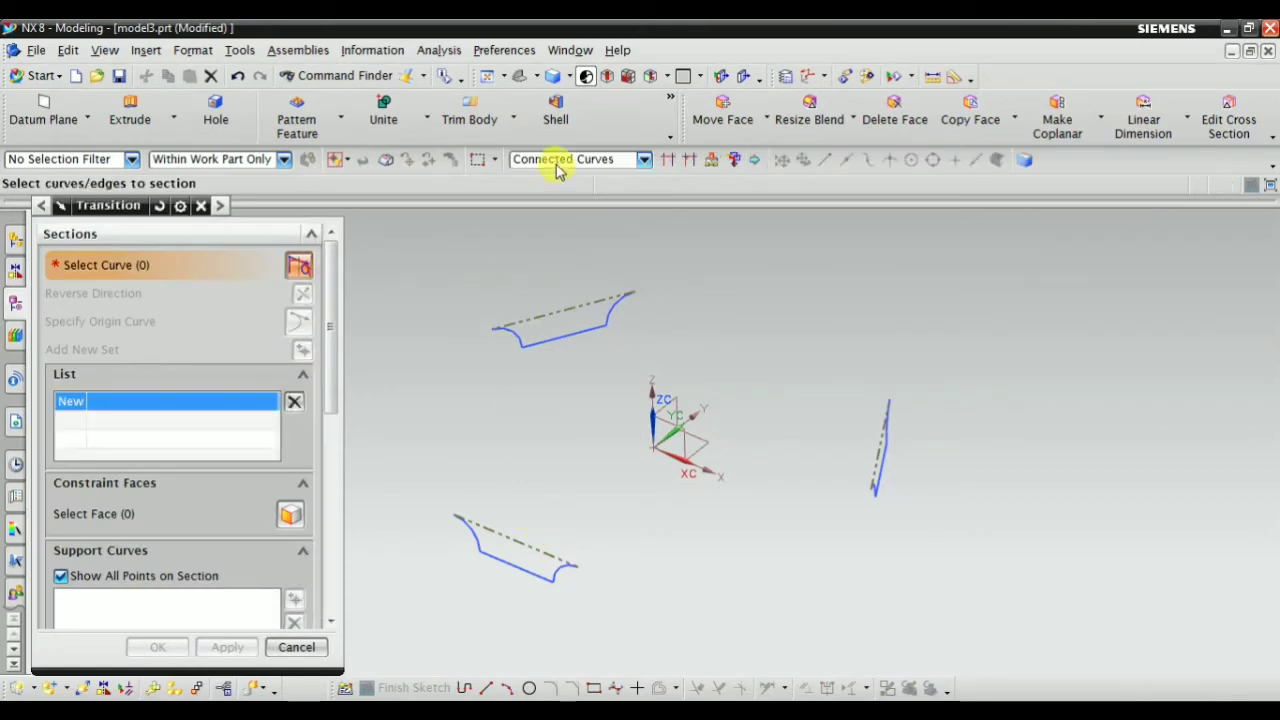
{"action": "scroll", "coordinate": [551, 593], "scroll_direction": "up", "scroll_amount": 3}
{"action": "left_click", "coordinate": [580, 503]}
{"action": "scroll", "coordinate": [563, 563], "scroll_direction": "down", "scroll_amount": 3}
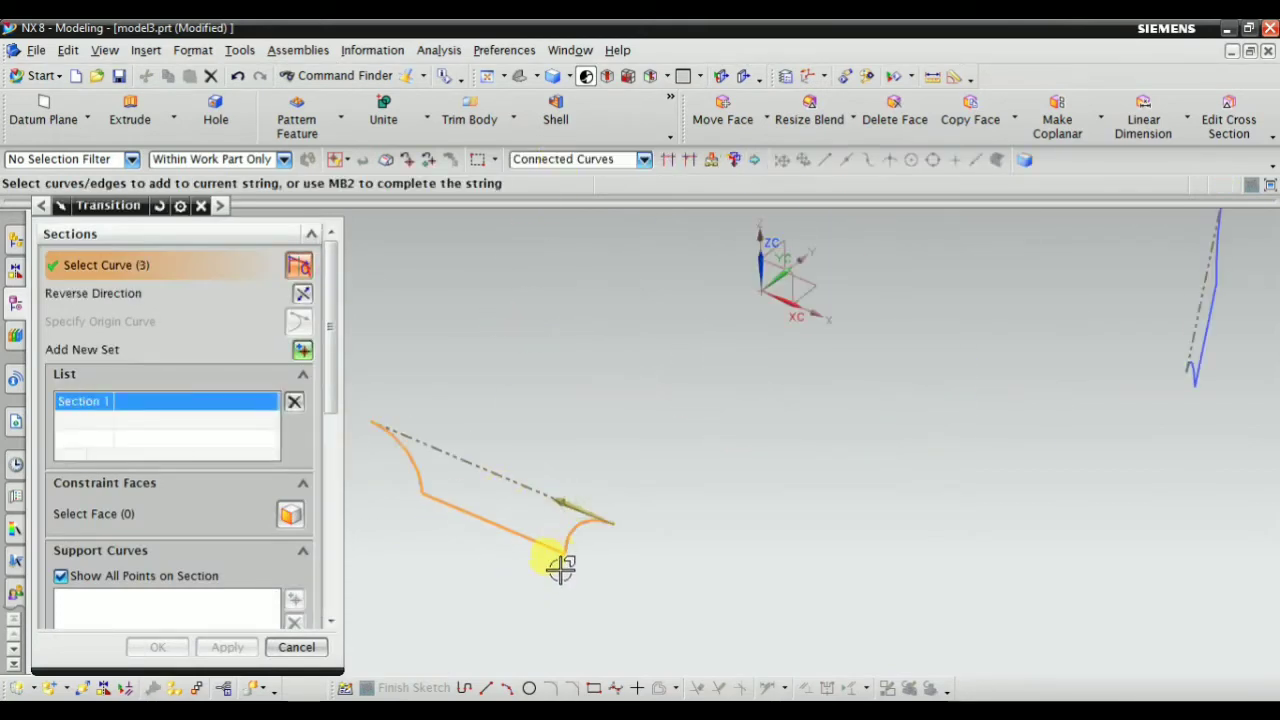
{"action": "scroll", "coordinate": [563, 563], "scroll_direction": "down", "scroll_amount": 2}
{"action": "left_click", "coordinate": [305, 355]}
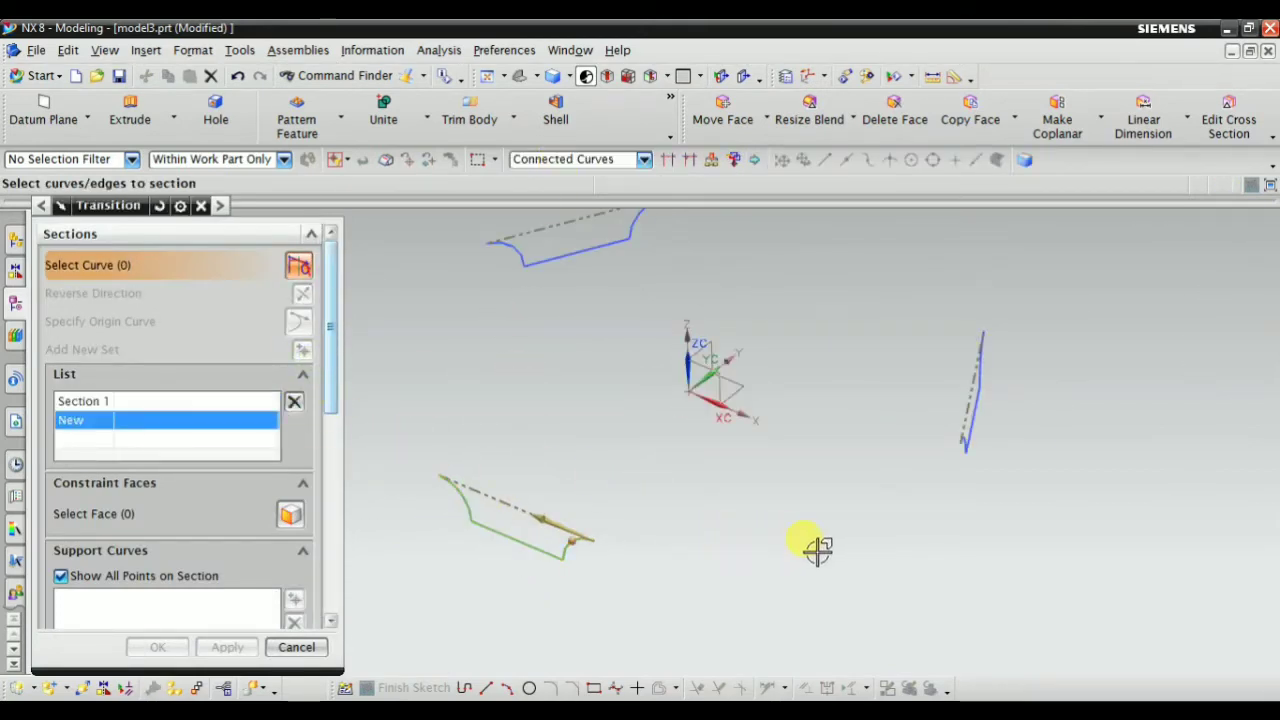
Add the right-hand profile as Section 2, reversed so the bridging preview untwists
{"action": "mouse_move", "coordinate": [817, 543]}
{"action": "middle_mouse_down"}
{"action": "mouse_move", "coordinate": [885, 522]}
{"action": "mouse_move", "coordinate": [914, 477]}
{"action": "middle_mouse_up"}
{"action": "left_click", "coordinate": [968, 443]}
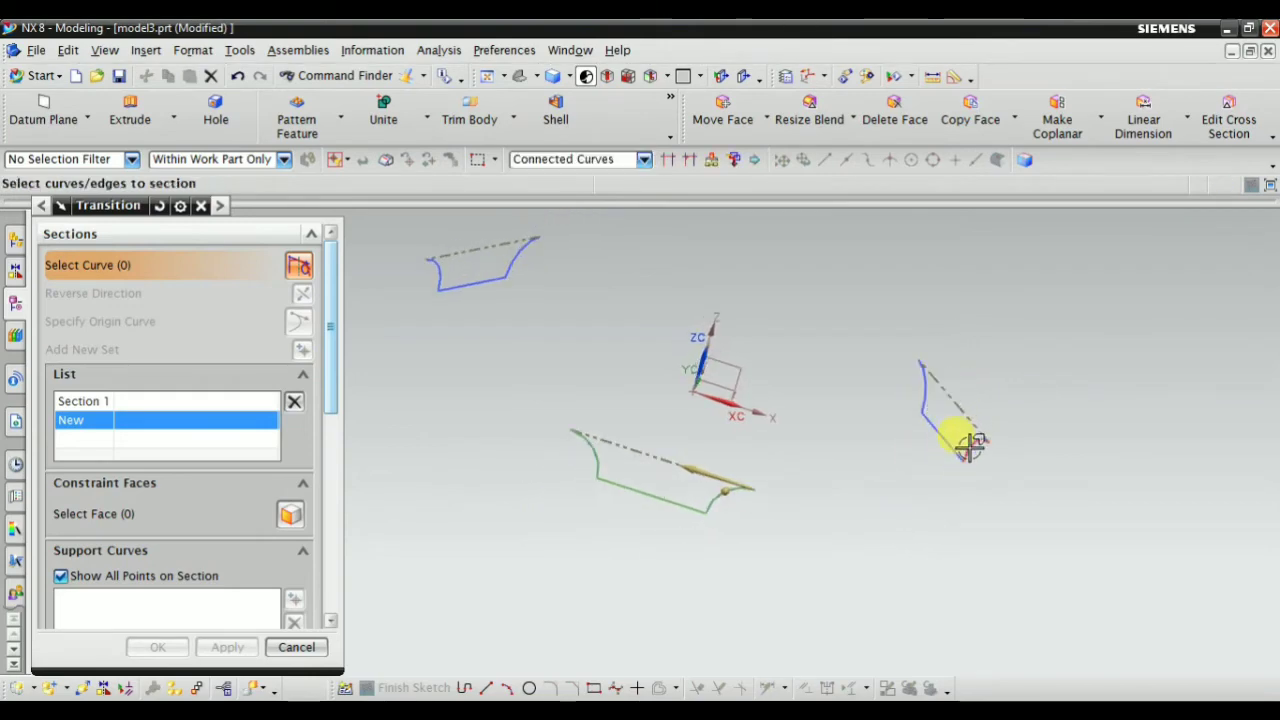
{"action": "mouse_move", "coordinate": [900, 535]}
{"action": "middle_mouse_down"}
{"action": "mouse_move", "coordinate": [817, 557]}
{"action": "mouse_move", "coordinate": [820, 603]}
{"action": "mouse_move", "coordinate": [794, 503]}
{"action": "mouse_move", "coordinate": [803, 529]}
{"action": "mouse_move", "coordinate": [806, 509]}
{"action": "mouse_move", "coordinate": [800, 541]}
{"action": "mouse_move", "coordinate": [573, 494]}
{"action": "middle_mouse_up"}
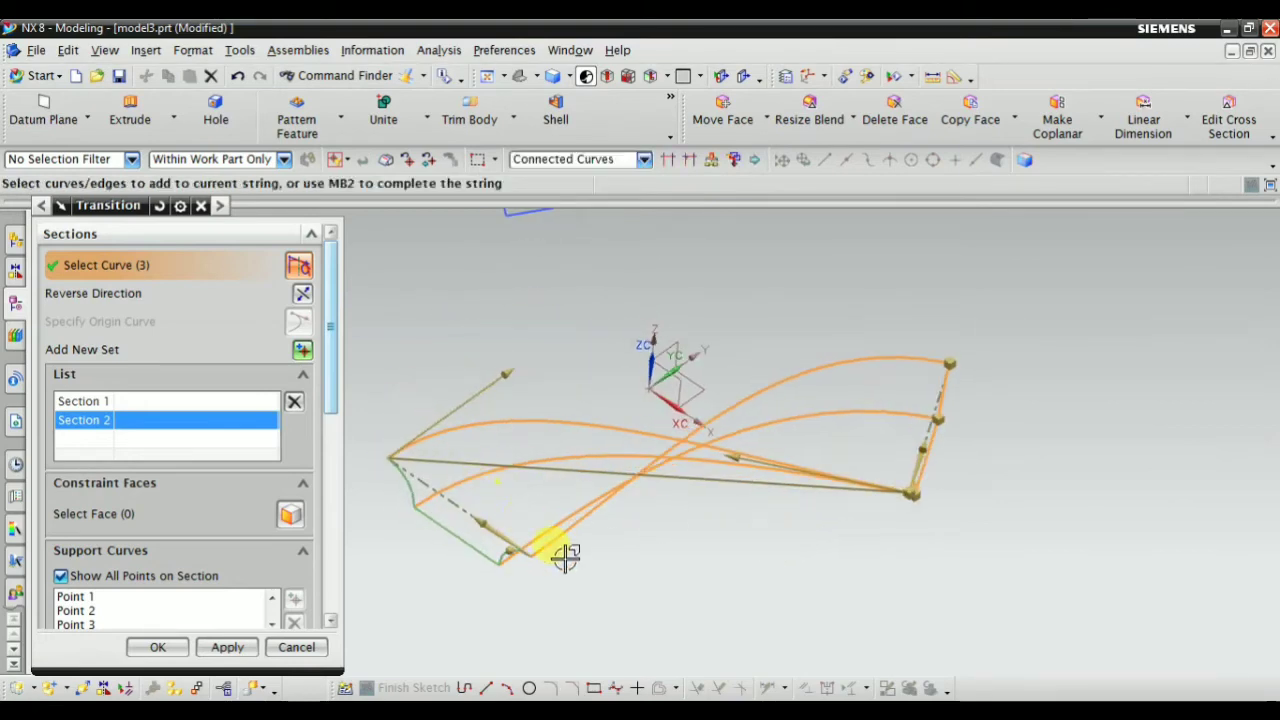
{"action": "mouse_move", "coordinate": [736, 531]}
{"action": "middle_mouse_down"}
{"action": "mouse_move", "coordinate": [808, 494]}
{"action": "mouse_move", "coordinate": [763, 511]}
{"action": "mouse_move", "coordinate": [749, 537]}
{"action": "mouse_move", "coordinate": [640, 428]}
{"action": "middle_mouse_up"}
{"action": "mouse_move", "coordinate": [838, 514]}
{"action": "middle_mouse_down"}
{"action": "mouse_move", "coordinate": [868, 486]}
{"action": "mouse_move", "coordinate": [664, 497]}
{"action": "middle_mouse_up"}
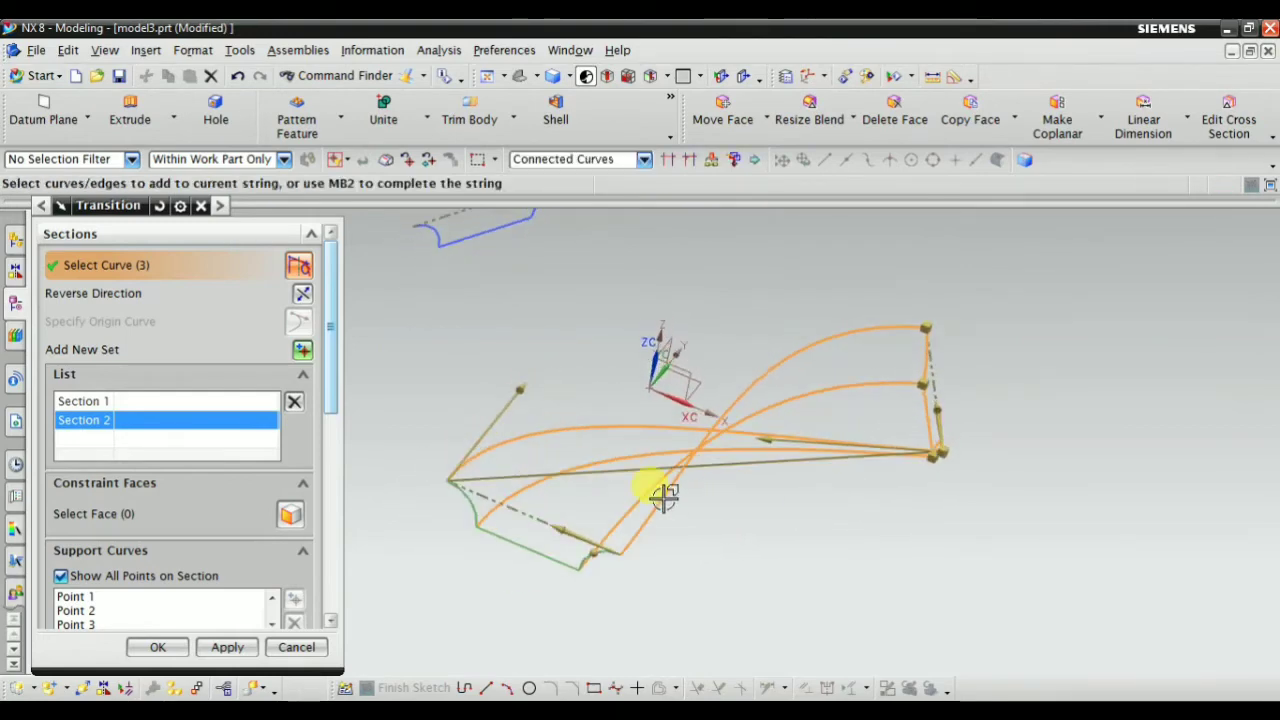
{"action": "left_click", "coordinate": [301, 298]}
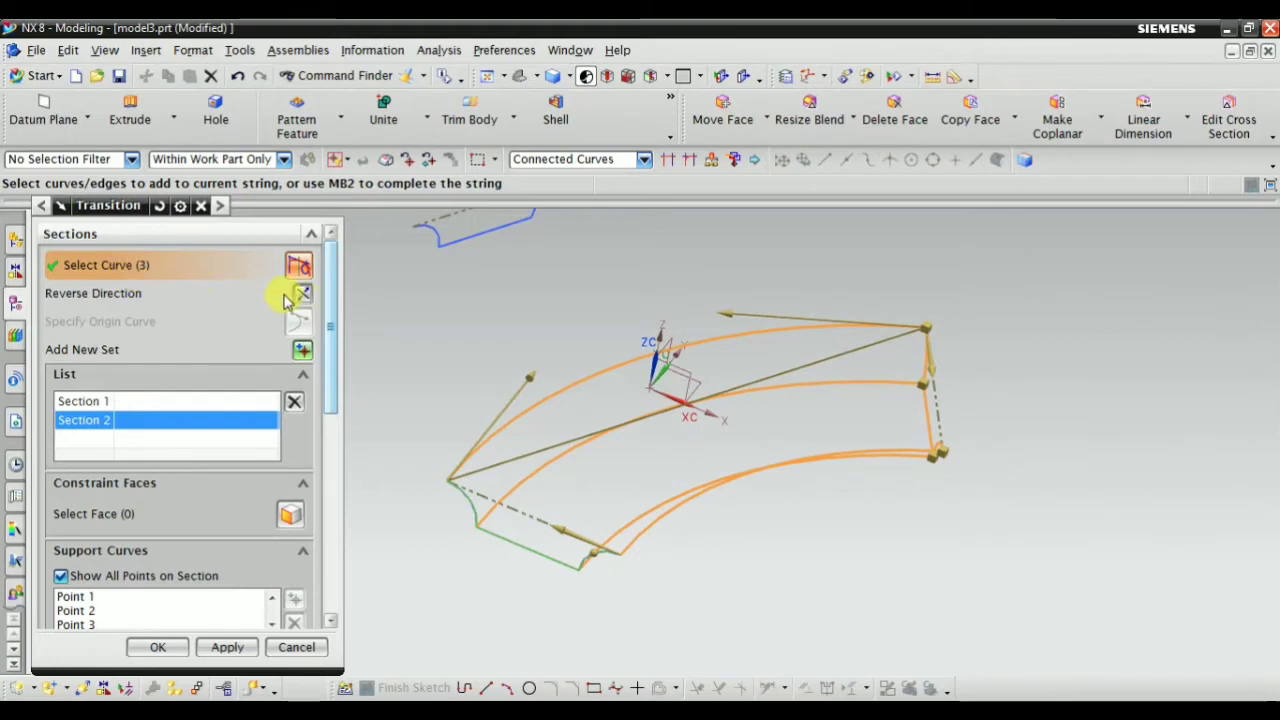
{"action": "mouse_move", "coordinate": [731, 530]}
{"action": "middle_mouse_down"}
{"action": "mouse_move", "coordinate": [651, 480]}
{"action": "mouse_move", "coordinate": [680, 449]}
{"action": "mouse_move", "coordinate": [680, 463]}
{"action": "mouse_move", "coordinate": [697, 461]}
{"action": "middle_mouse_up"}
{"action": "scroll", "coordinate": [474, 478], "scroll_direction": "down", "scroll_amount": 3}
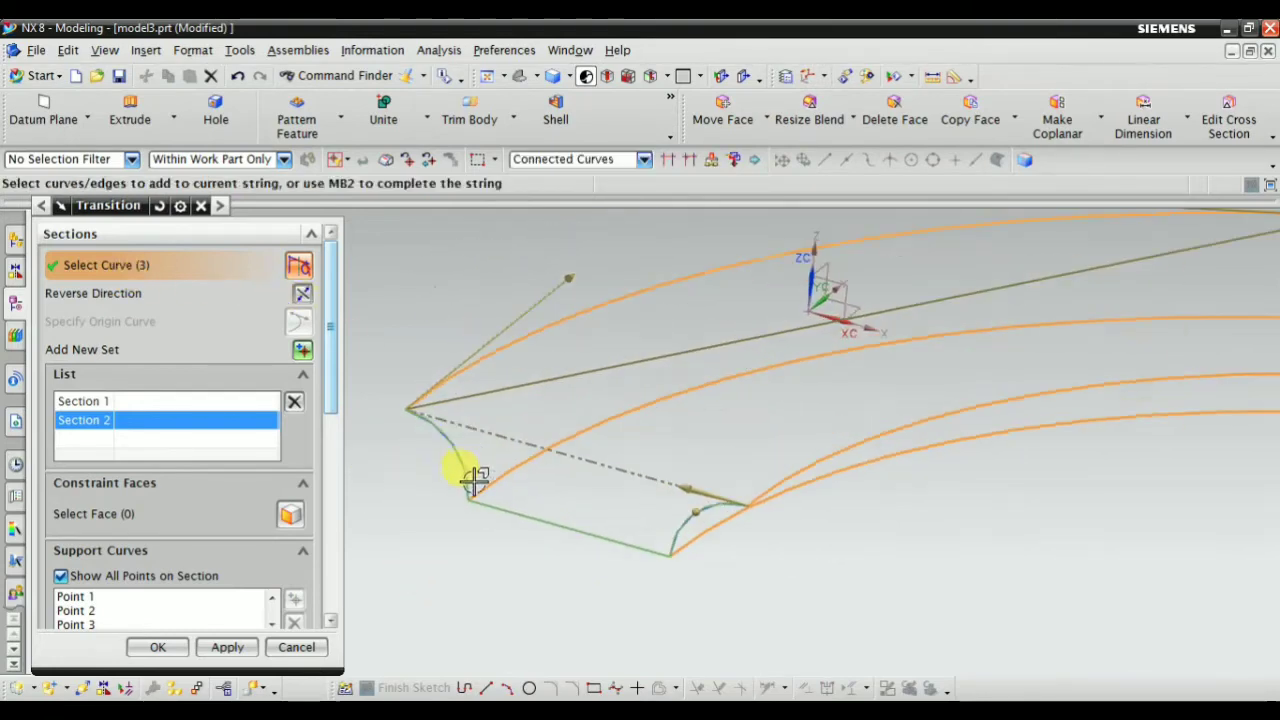
{"action": "scroll", "coordinate": [569, 574], "scroll_direction": "up", "scroll_amount": 4}
{"action": "scroll", "coordinate": [567, 487], "scroll_direction": "down", "scroll_amount": 2}
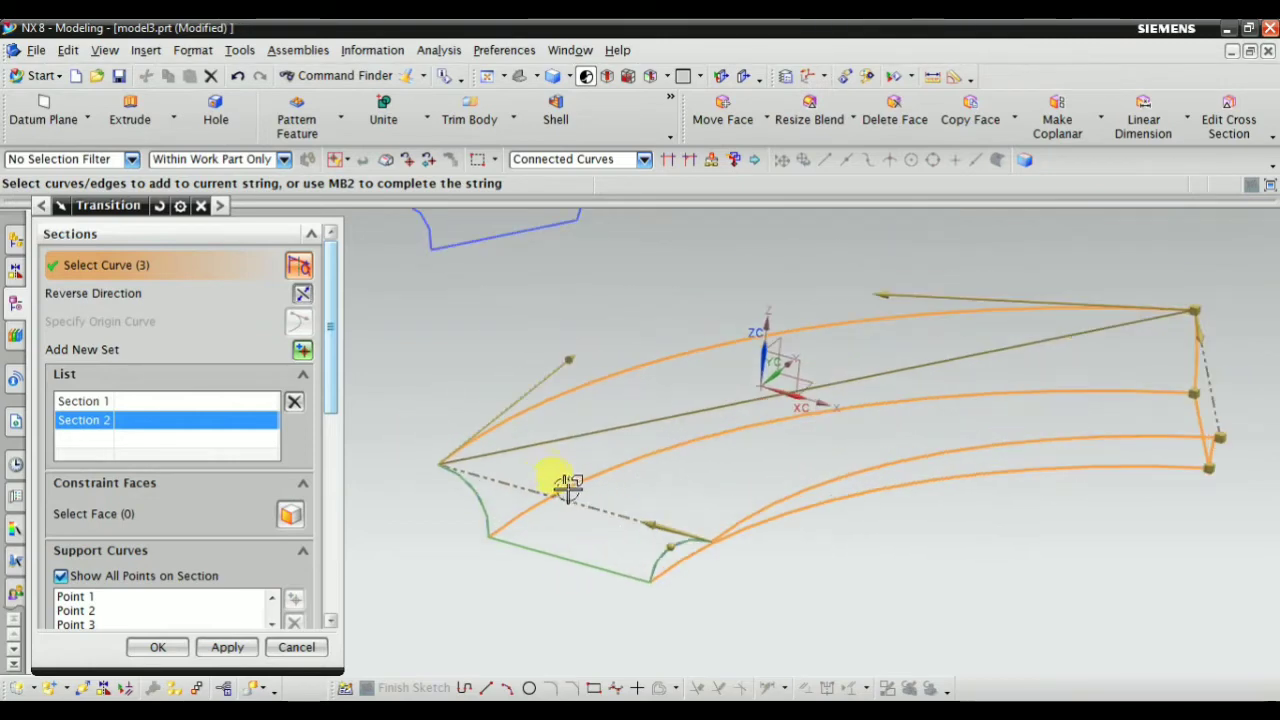
{"action": "scroll", "coordinate": [694, 550], "scroll_direction": "up", "scroll_amount": 1}
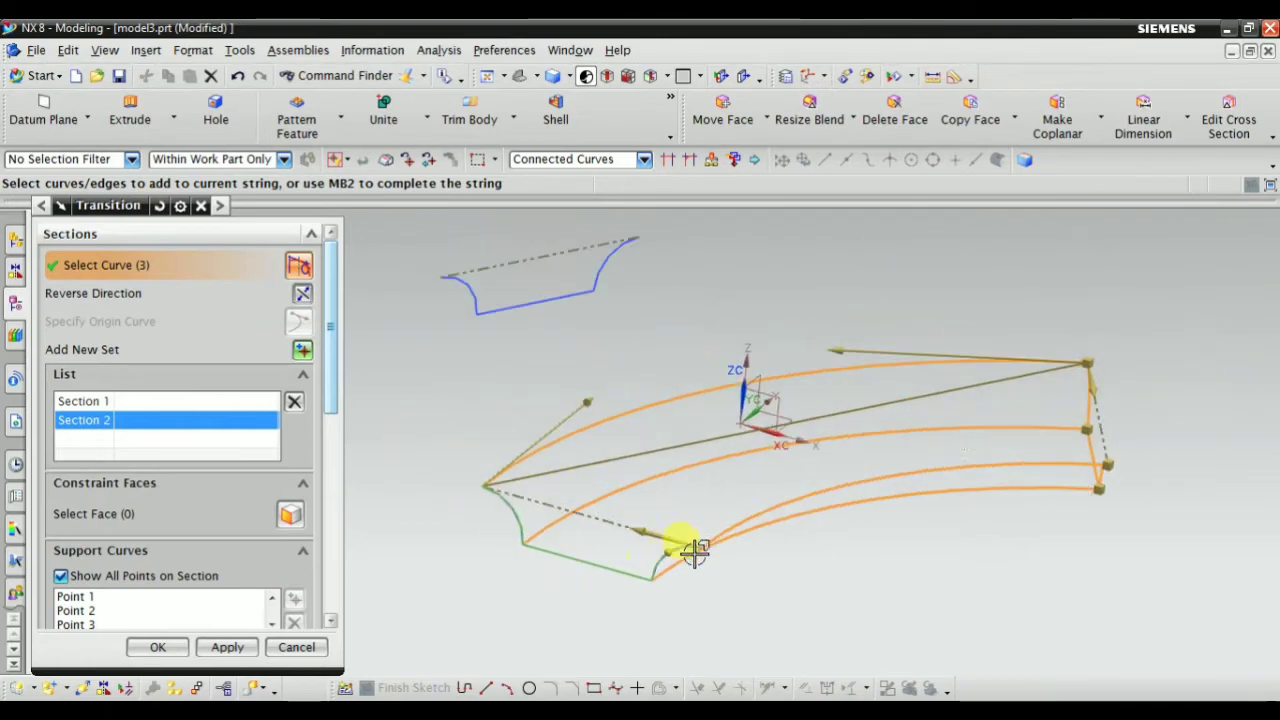
{"action": "mouse_move", "coordinate": [1087, 425]}
{"action": "middle_mouse_down"}
{"action": "mouse_move", "coordinate": [700, 414]}
{"action": "mouse_move", "coordinate": [903, 349]}
{"action": "mouse_move", "coordinate": [929, 349]}
{"action": "mouse_move", "coordinate": [930, 390]}
{"action": "mouse_move", "coordinate": [957, 294]}
{"action": "mouse_move", "coordinate": [937, 366]}
{"action": "mouse_move", "coordinate": [934, 343]}
{"action": "mouse_move", "coordinate": [953, 338]}
{"action": "mouse_move", "coordinate": [980, 408]}
{"action": "mouse_move", "coordinate": [917, 434]}
{"action": "mouse_move", "coordinate": [851, 354]}
{"action": "mouse_move", "coordinate": [848, 303]}
{"action": "mouse_move", "coordinate": [854, 340]}
{"action": "middle_mouse_up"}
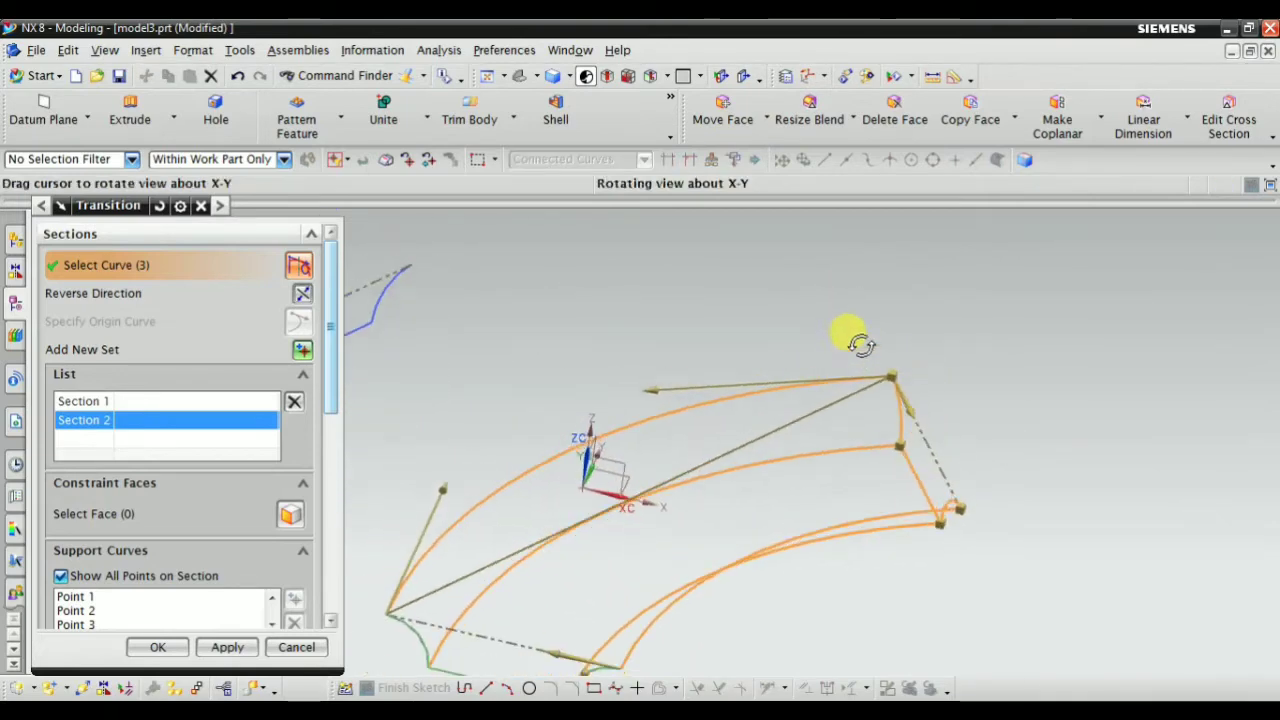
{"action": "scroll", "coordinate": [778, 371], "scroll_direction": "down", "scroll_amount": 2}
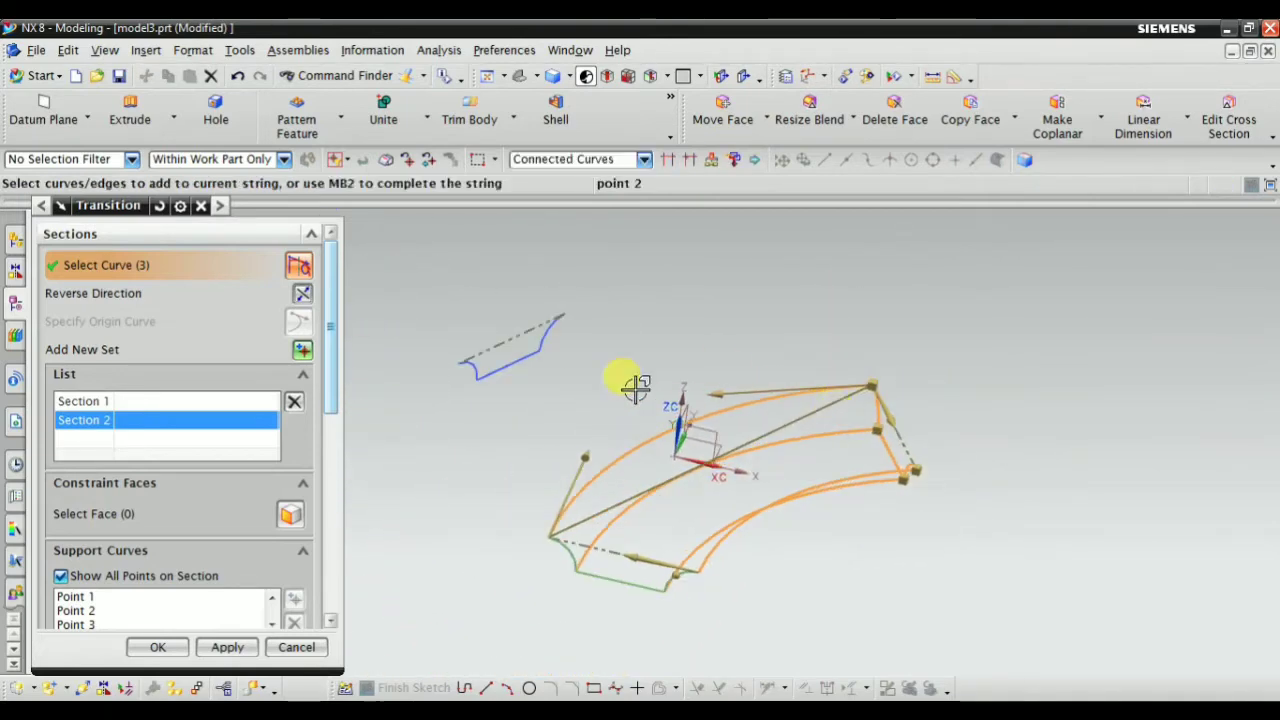
Add the top curled profile as Section 3 of the transition
{"action": "left_click", "coordinate": [302, 349]}
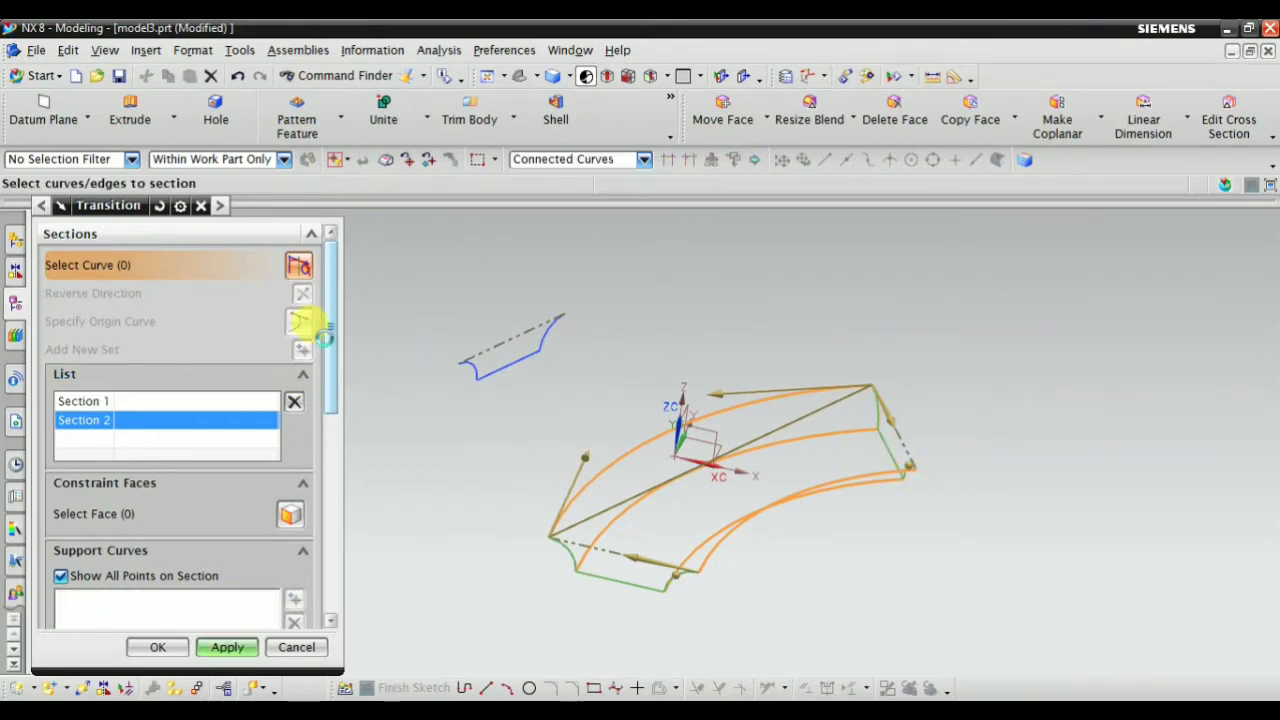
{"action": "mouse_move", "coordinate": [681, 321]}
{"action": "middle_mouse_down"}
{"action": "mouse_move", "coordinate": [608, 291]}
{"action": "mouse_move", "coordinate": [634, 289]}
{"action": "mouse_move", "coordinate": [497, 355]}
{"action": "middle_mouse_up"}
{"action": "left_click", "coordinate": [604, 297]}
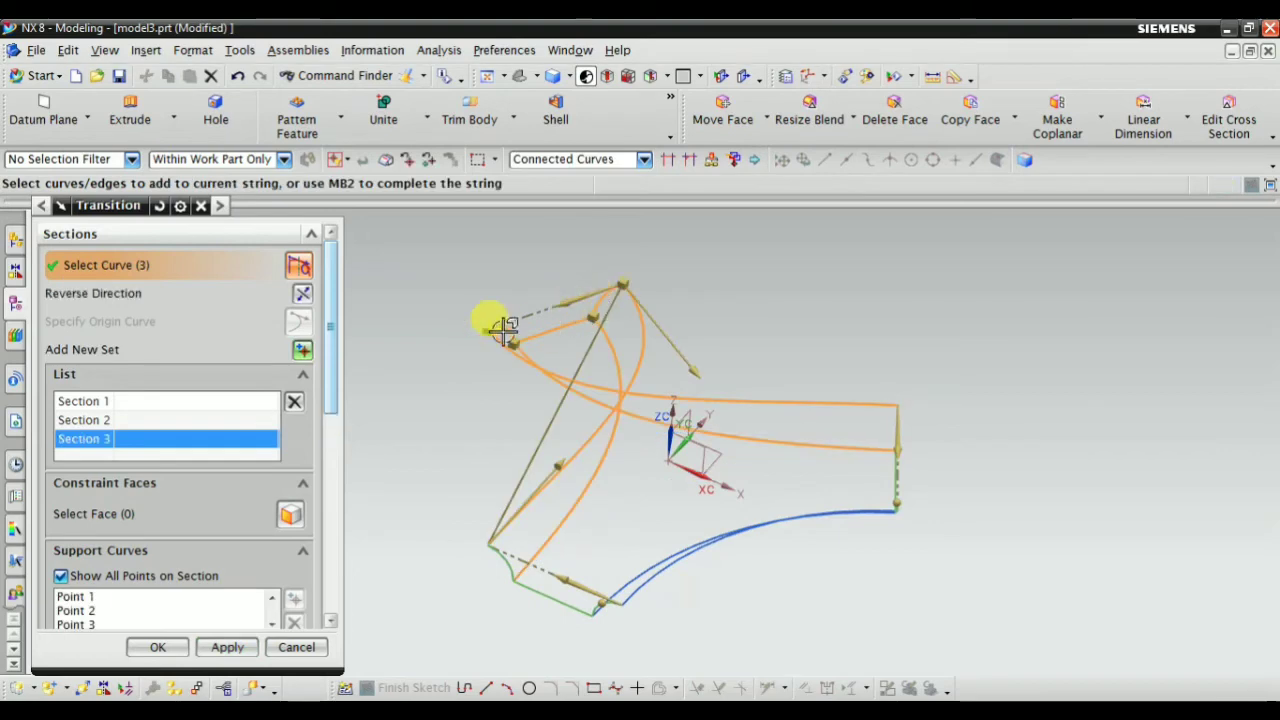
{"action": "mouse_move", "coordinate": [437, 397]}
{"action": "middle_mouse_down"}
{"action": "mouse_move", "coordinate": [457, 343]}
{"action": "mouse_move", "coordinate": [315, 330]}
{"action": "middle_mouse_up"}
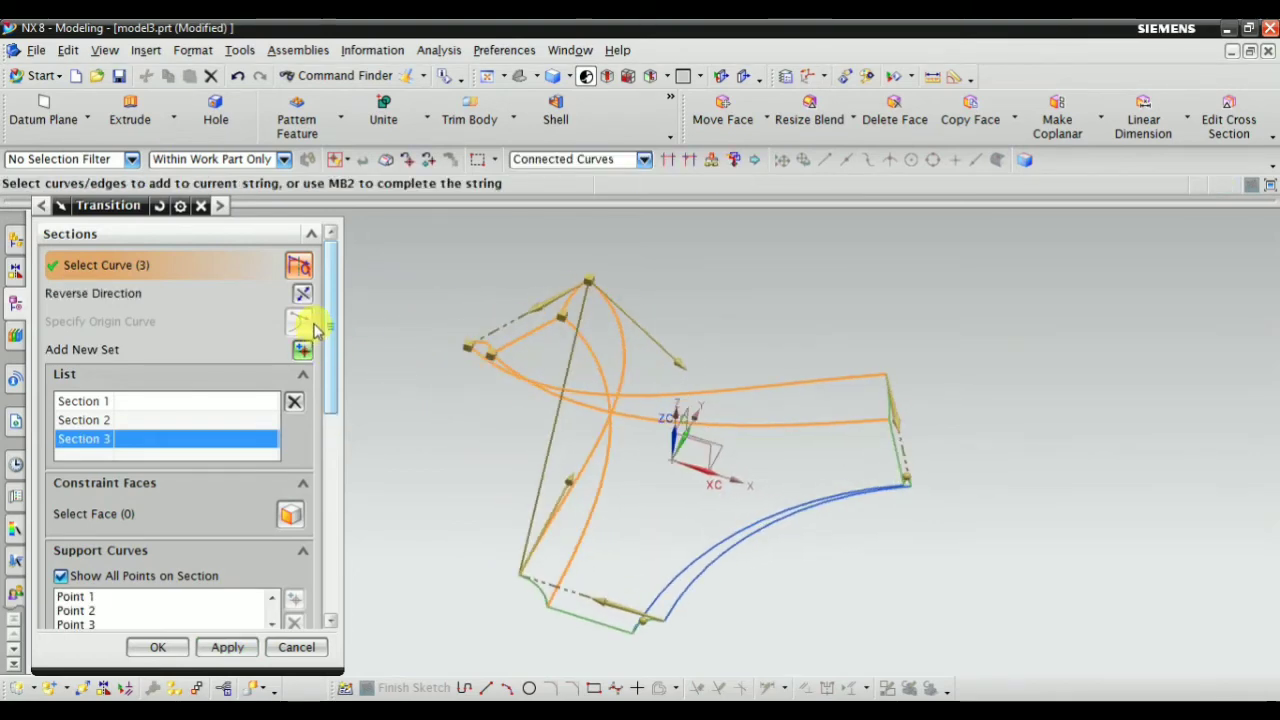
{"action": "mouse_move", "coordinate": [413, 400]}
{"action": "middle_mouse_down"}
{"action": "mouse_move", "coordinate": [449, 343]}
{"action": "mouse_move", "coordinate": [449, 263]}
{"action": "mouse_move", "coordinate": [425, 375]}
{"action": "middle_mouse_up"}
Show the shaded three-way result and accept Transition (11)
{"action": "scroll", "coordinate": [300, 428], "scroll_direction": "down", "scroll_amount": 1}
{"action": "scroll", "coordinate": [325, 425], "scroll_direction": "down", "scroll_amount": 2}
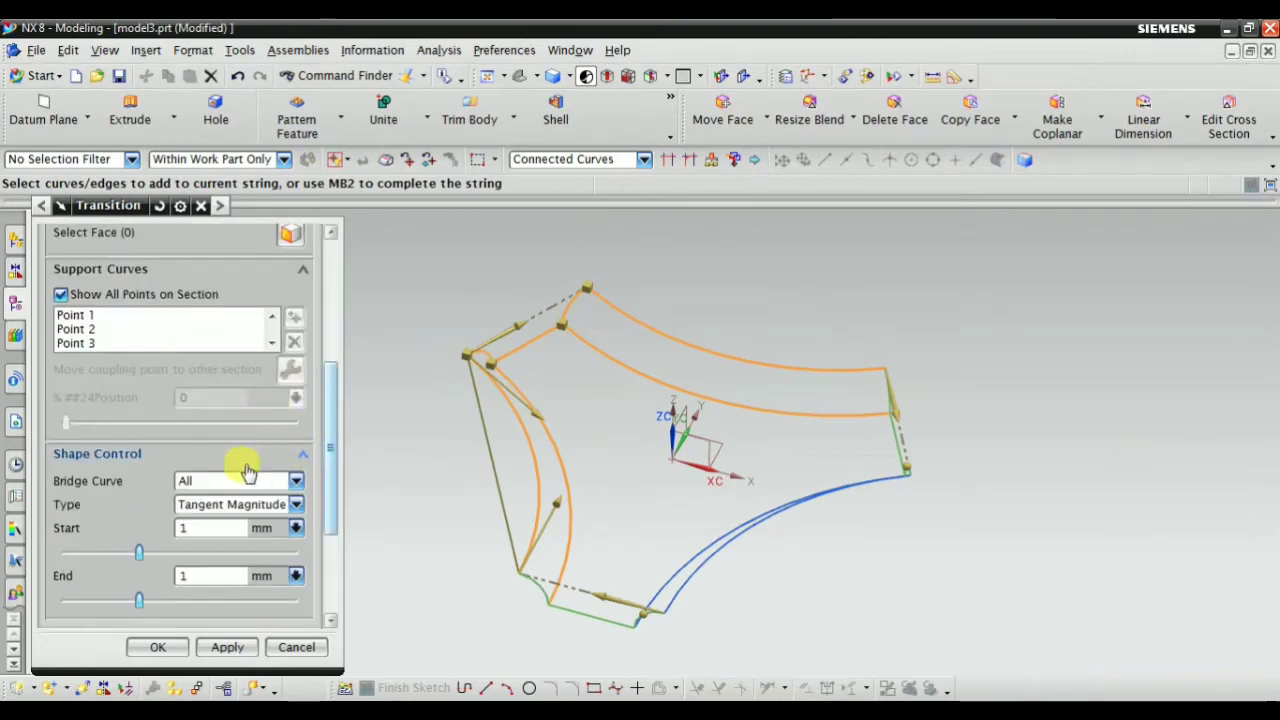
{"action": "scroll", "coordinate": [245, 590], "scroll_direction": "down", "scroll_amount": 3}
{"action": "left_click", "coordinate": [299, 606]}
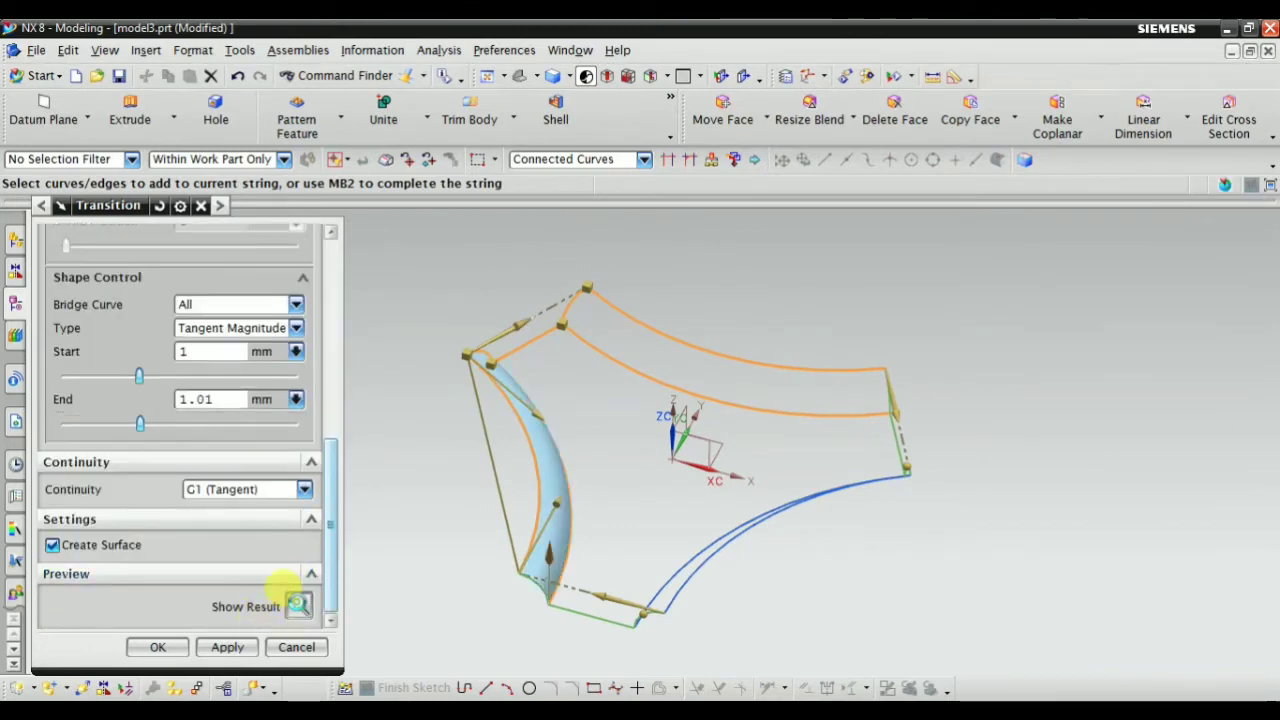
{"action": "left_click", "coordinate": [170, 652]}
{"action": "mouse_move", "coordinate": [323, 537]}
{"action": "middle_mouse_down"}
{"action": "mouse_move", "coordinate": [397, 474]}
{"action": "mouse_move", "coordinate": [366, 523]}
{"action": "mouse_move", "coordinate": [323, 537]}
{"action": "mouse_move", "coordinate": [372, 389]}
{"action": "mouse_move", "coordinate": [346, 431]}
{"action": "mouse_move", "coordinate": [414, 400]}
{"action": "mouse_move", "coordinate": [349, 377]}
{"action": "mouse_move", "coordinate": [745, 387]}
{"action": "mouse_move", "coordinate": [500, 400]}
{"action": "mouse_move", "coordinate": [549, 414]}
{"action": "middle_mouse_up"}
Fit the model in an isometric view and display the Part Navigator's model history
{"action": "scroll", "coordinate": [549, 414], "scroll_direction": "down", "scroll_amount": 3}
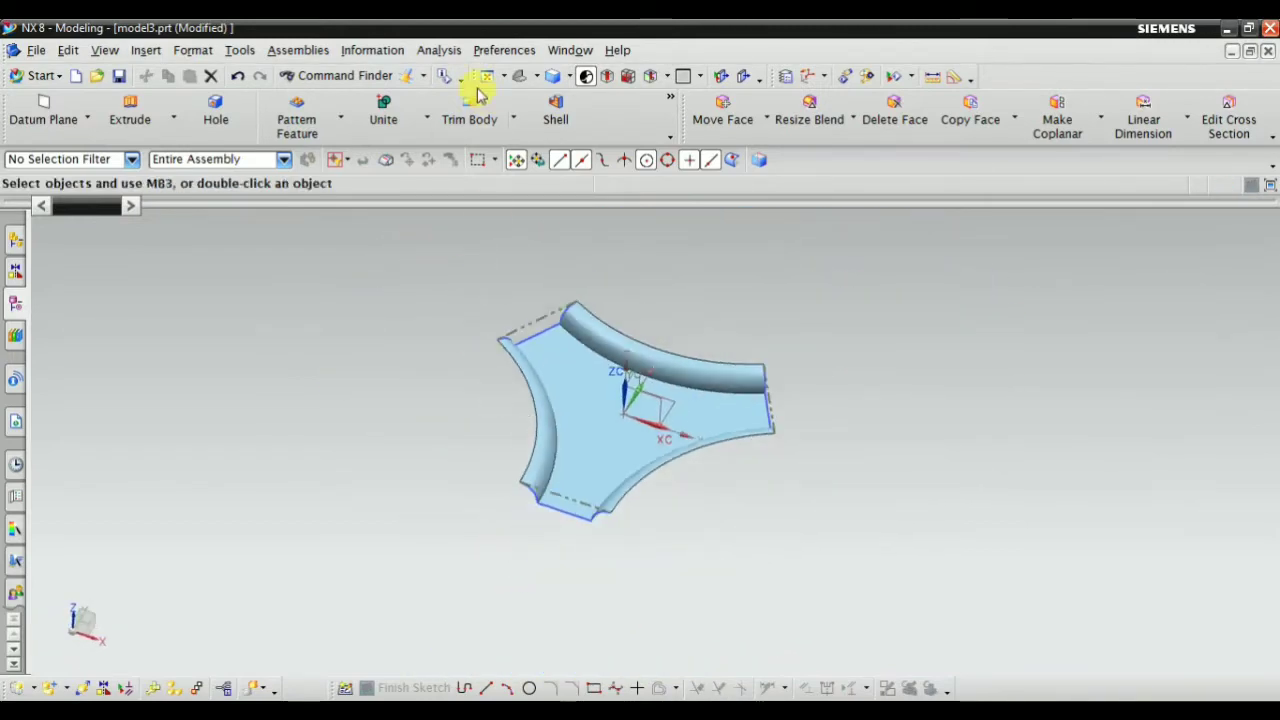
{"action": "scroll", "coordinate": [571, 334], "scroll_direction": "up", "scroll_amount": 4}
{"action": "mouse_move", "coordinate": [571, 334]}
{"action": "middle_mouse_down"}
{"action": "mouse_move", "coordinate": [663, 337]}
{"action": "mouse_move", "coordinate": [707, 253]}
{"action": "mouse_move", "coordinate": [700, 229]}
{"action": "mouse_move", "coordinate": [663, 280]}
{"action": "mouse_move", "coordinate": [560, 309]}
{"action": "mouse_move", "coordinate": [583, 275]}
{"action": "mouse_move", "coordinate": [571, 286]}
{"action": "mouse_move", "coordinate": [545, 220]}
{"action": "middle_mouse_up"}
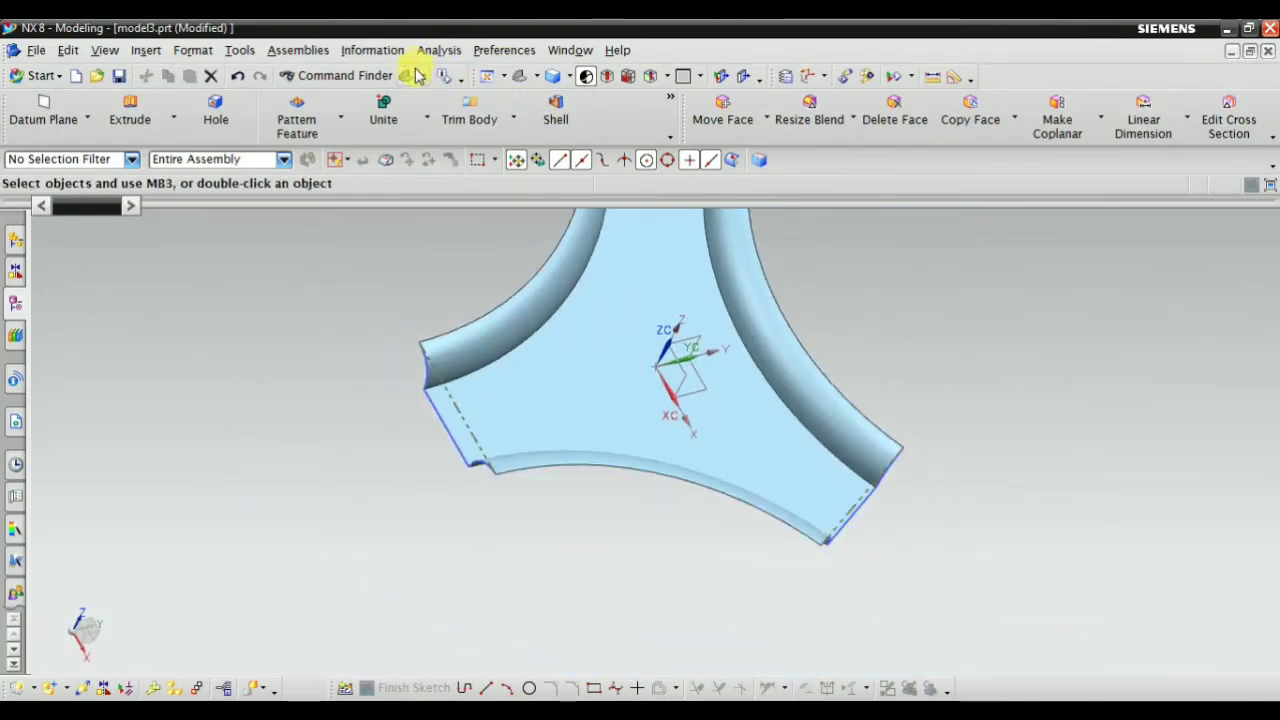
{"action": "mouse_move", "coordinate": [405, 76]}
{"action": "middle_mouse_down"}
{"action": "mouse_move", "coordinate": [509, 246]}
{"action": "mouse_move", "coordinate": [657, 386]}
{"action": "mouse_move", "coordinate": [686, 300]}
{"action": "mouse_move", "coordinate": [657, 451]}
{"action": "mouse_move", "coordinate": [609, 380]}
{"action": "mouse_move", "coordinate": [634, 323]}
{"action": "mouse_move", "coordinate": [358, 455]}
{"action": "middle_mouse_up"}
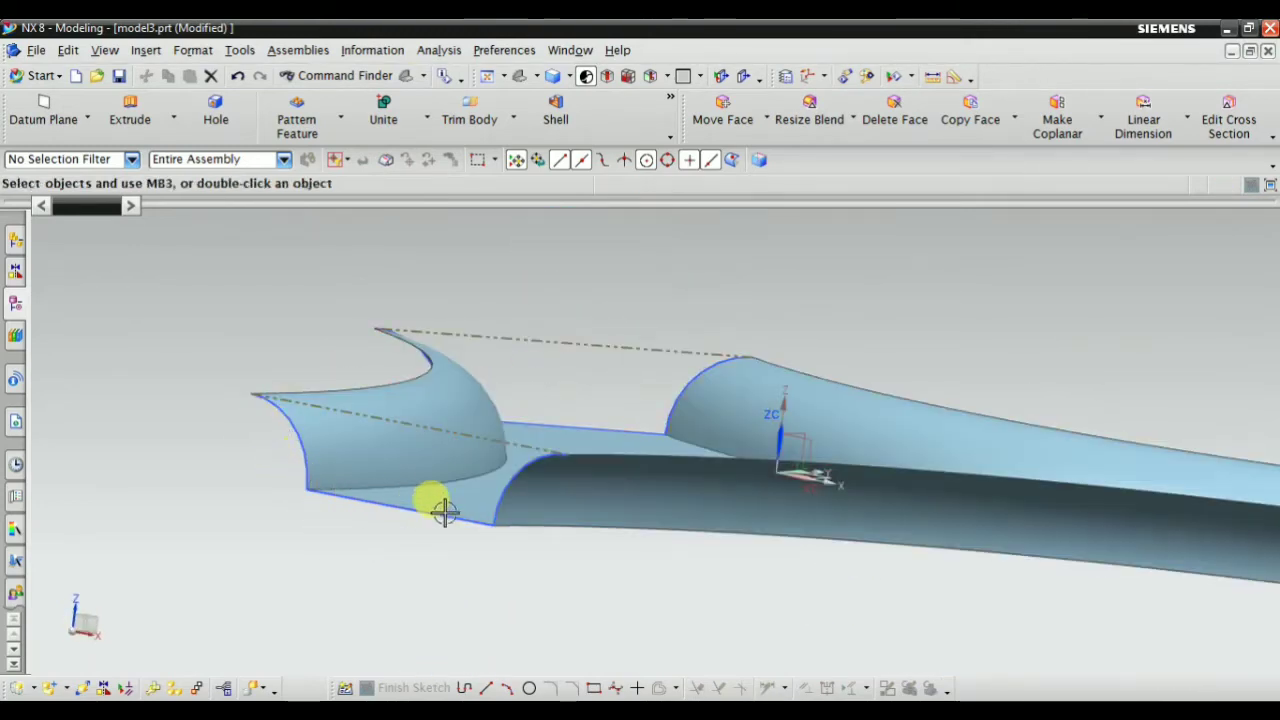
{"action": "key", "text": "ctrl+f"}
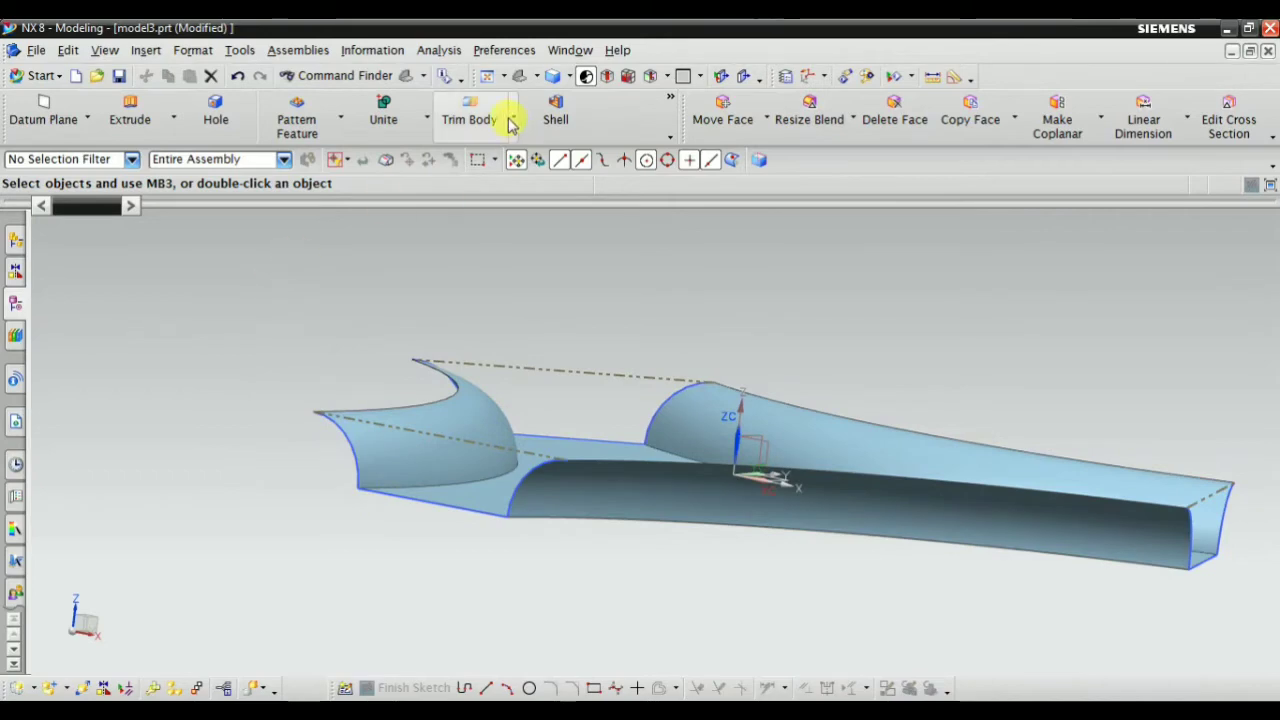
{"action": "left_click", "coordinate": [517, 78]}
{"action": "left_click", "coordinate": [337, 321]}
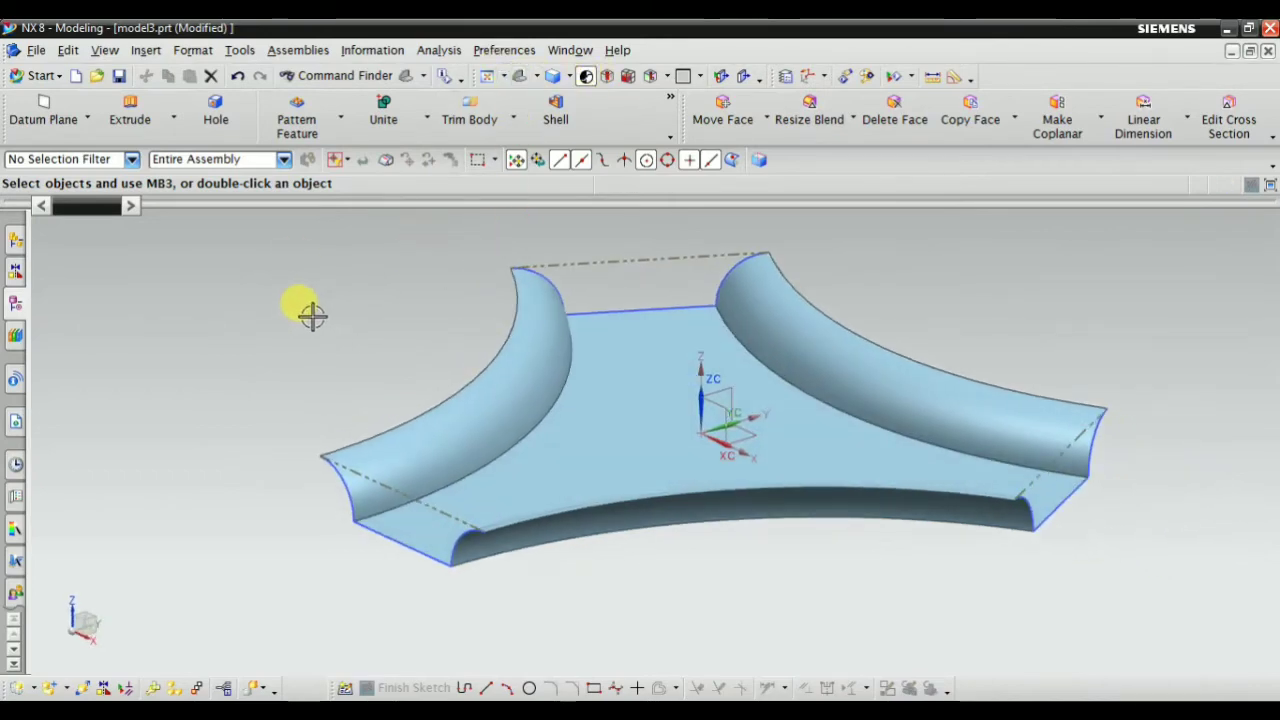
{"action": "left_click", "coordinate": [17, 308]}
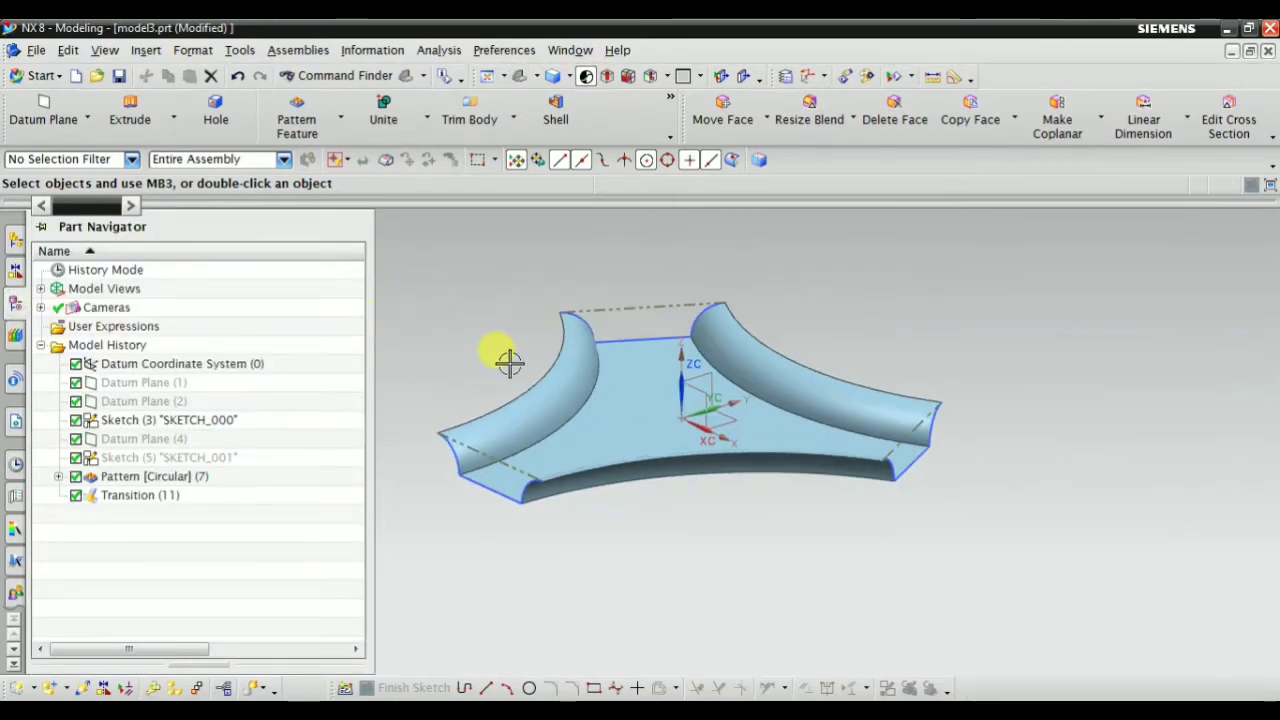
Delete Transition (11) and change the circular pattern count to 4
{"action": "right_click", "coordinate": [138, 497]}
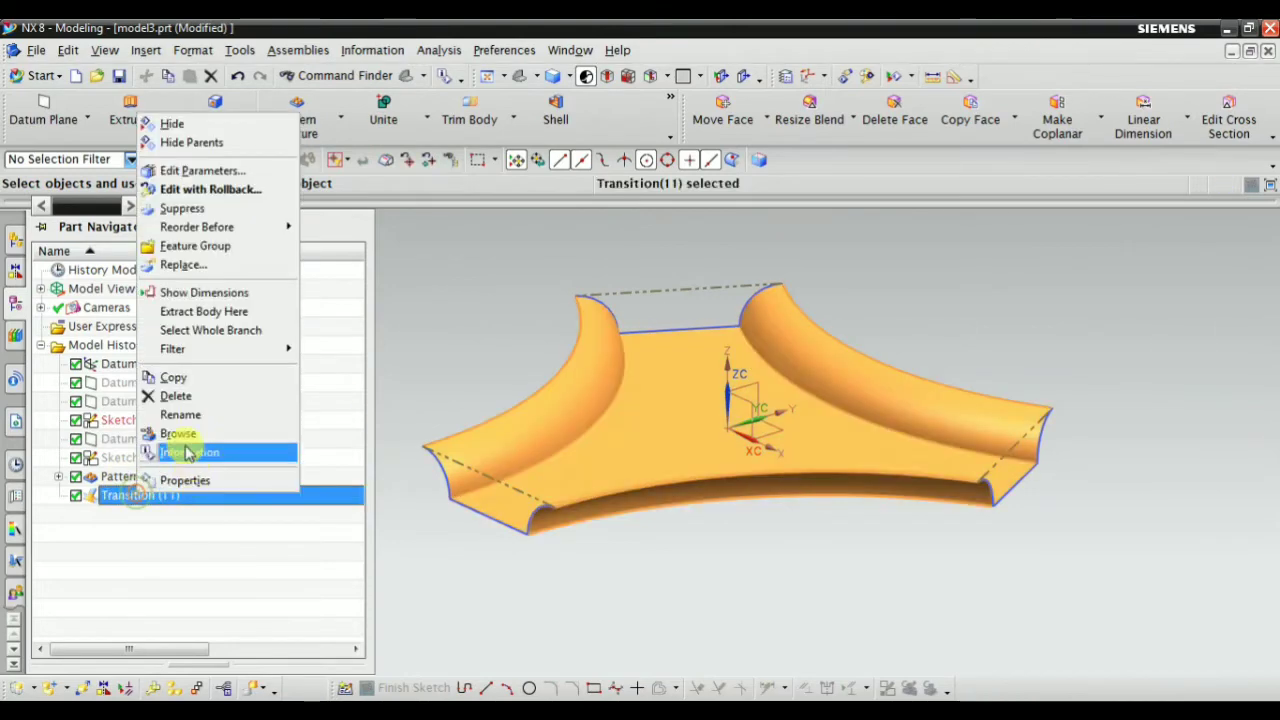
{"action": "left_click", "coordinate": [174, 398]}
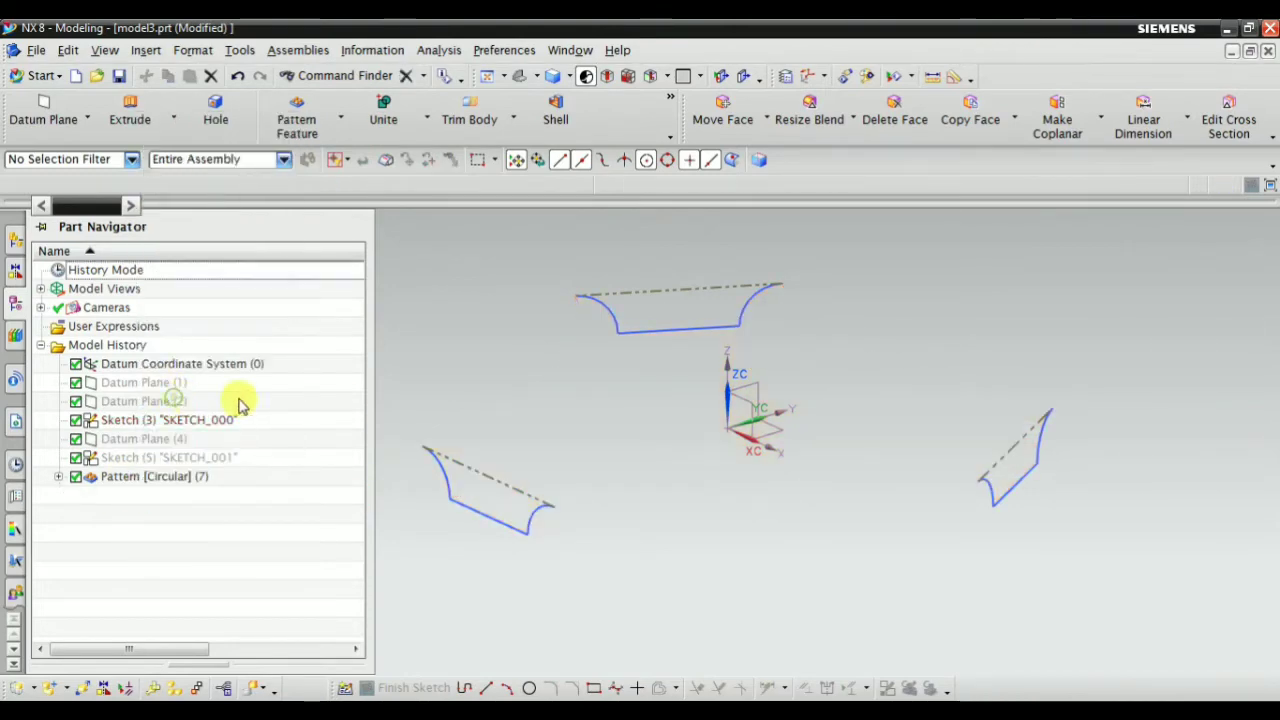
{"action": "double_click", "coordinate": [155, 477]}
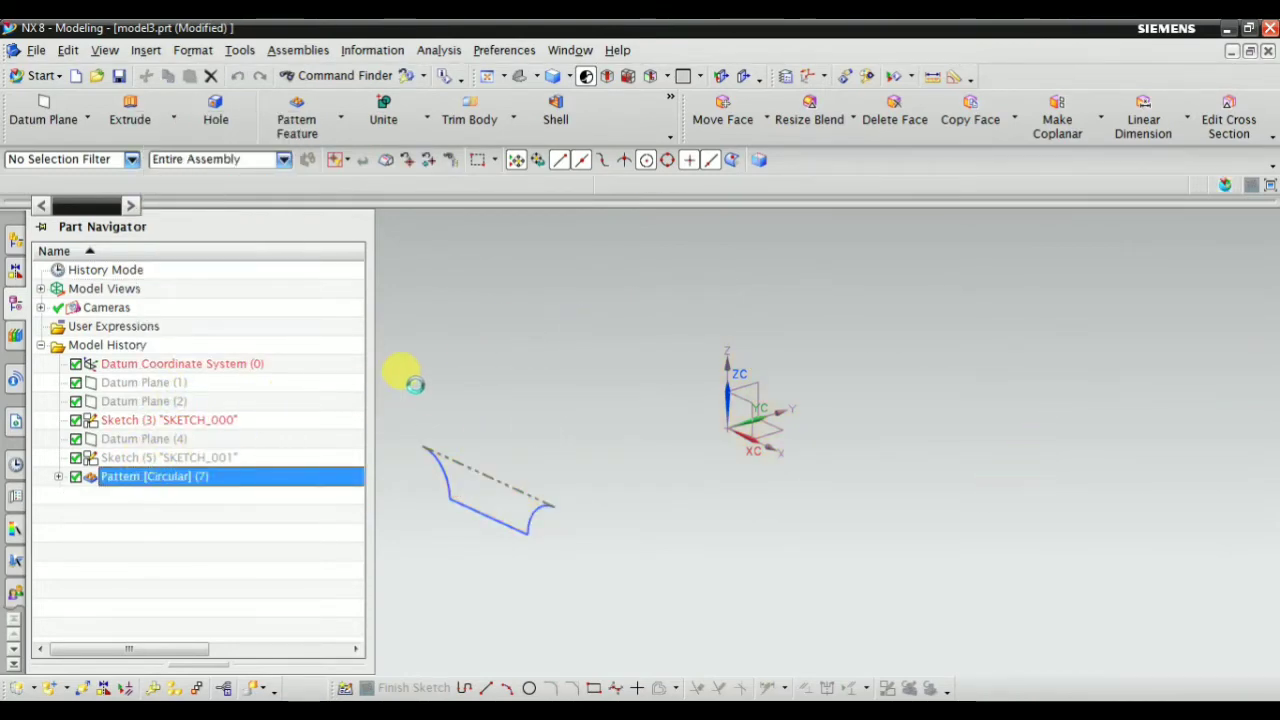
{"action": "scroll", "coordinate": [290, 505], "scroll_direction": "down", "scroll_amount": 3}
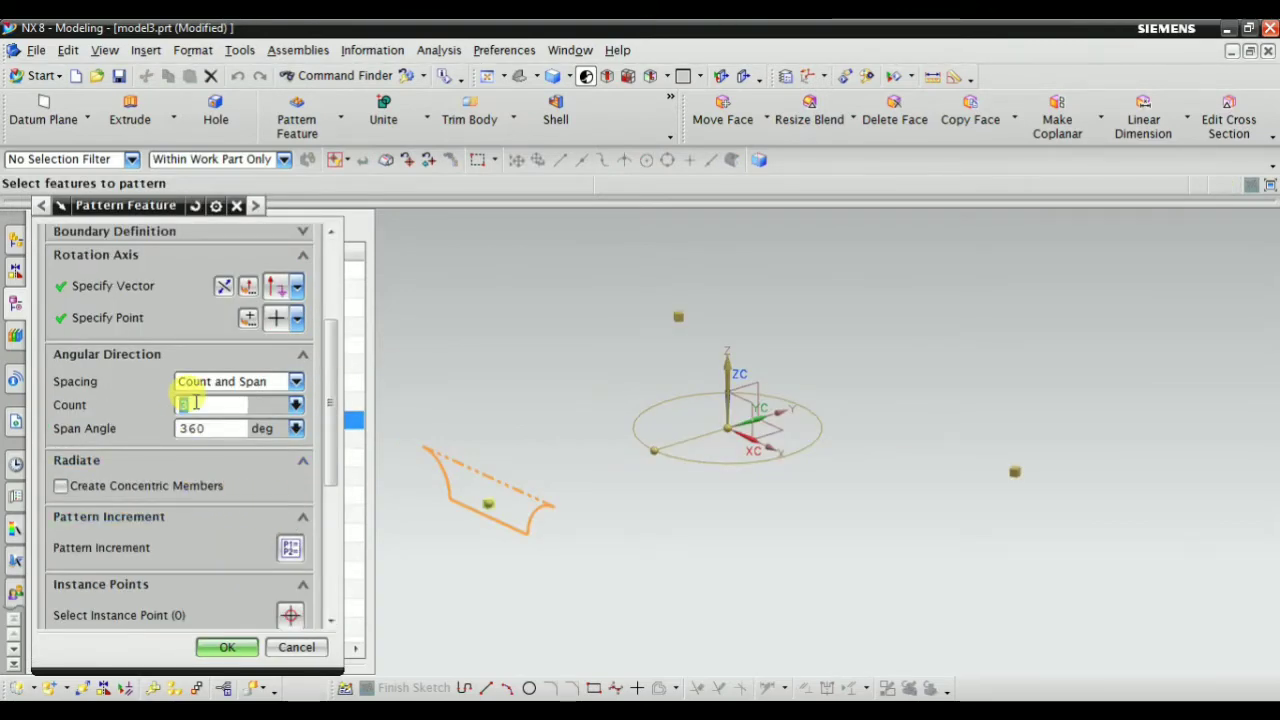
{"action": "left_click", "coordinate": [243, 647]}
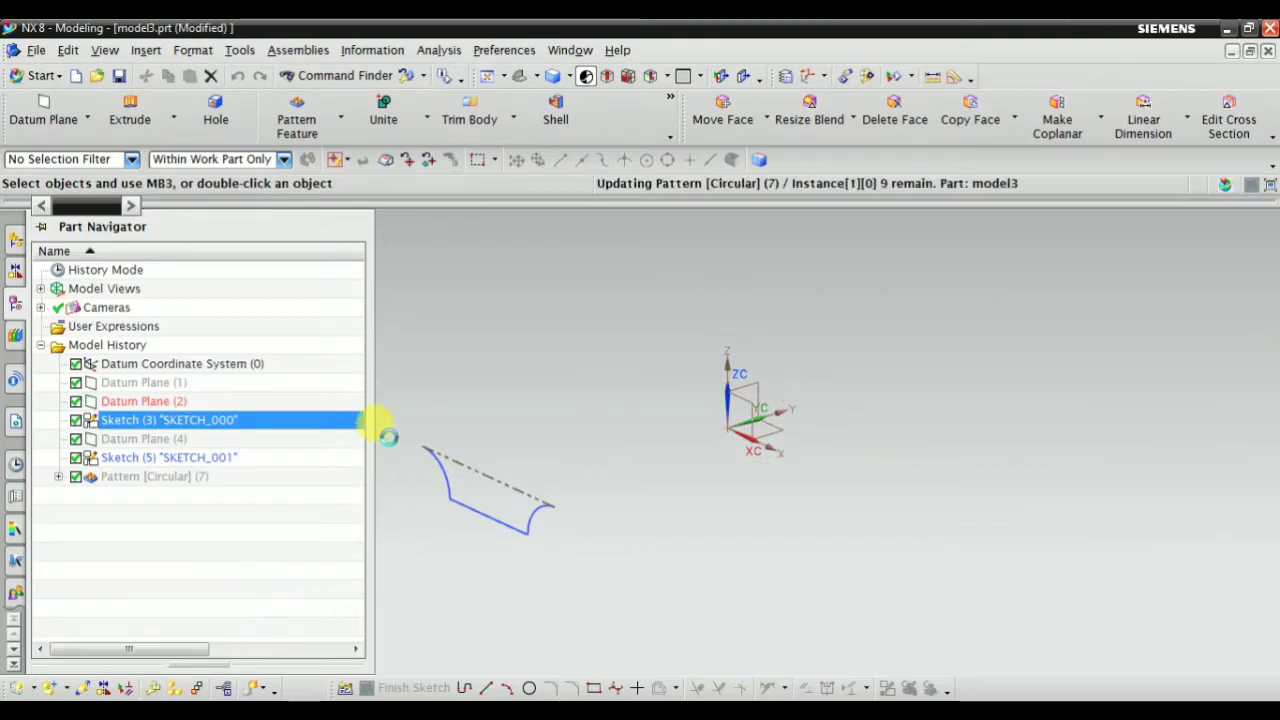
Start a Transition surface with the lower-left and lower-right profiles as Sections 1 and 2
{"action": "left_click", "coordinate": [146, 50]}
{"action": "mouse_move", "coordinate": [174, 398]}
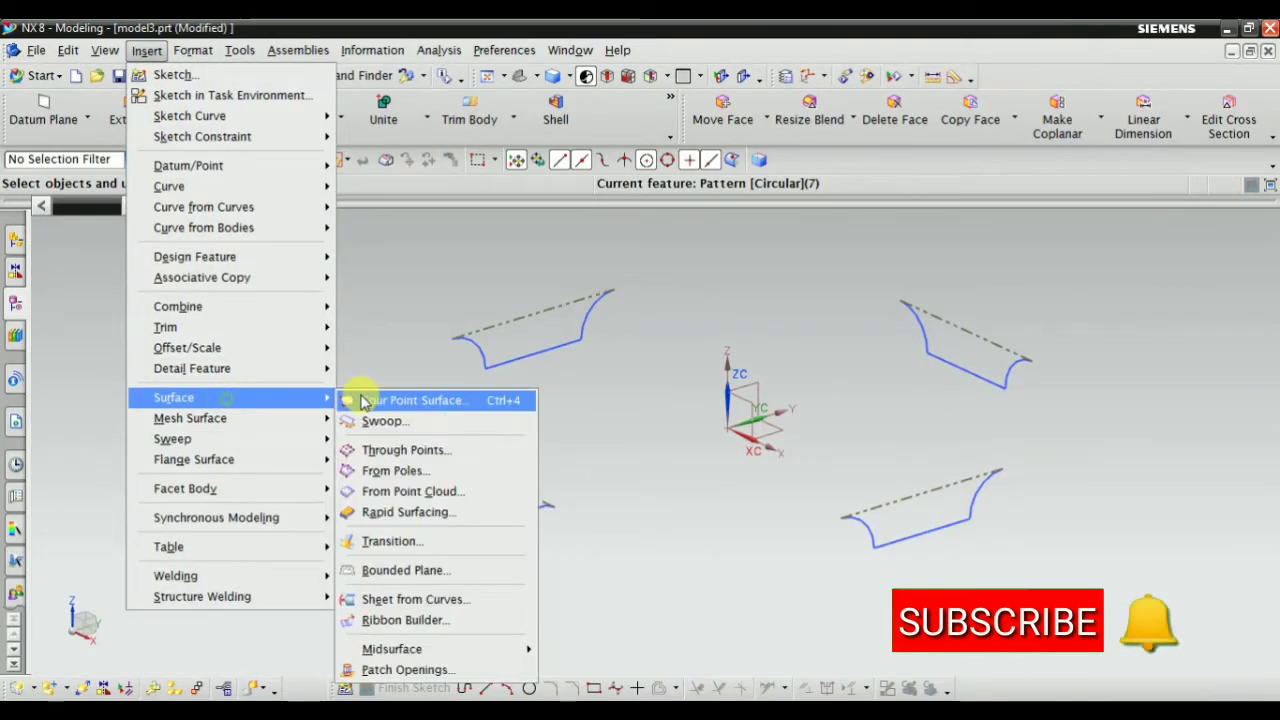
{"action": "left_click", "coordinate": [428, 541]}
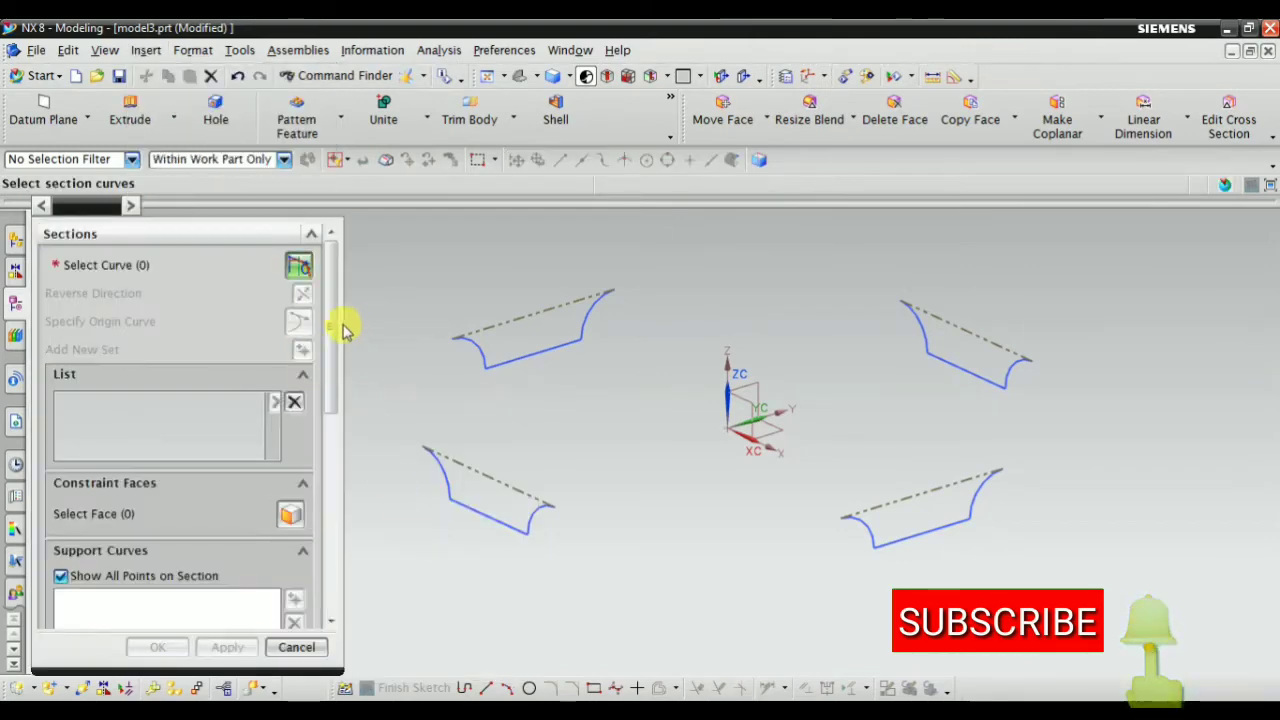
{"action": "scroll", "coordinate": [488, 523], "scroll_direction": "up", "scroll_amount": 3}
{"action": "left_click", "coordinate": [534, 523]}
{"action": "scroll", "coordinate": [534, 523], "scroll_direction": "down", "scroll_amount": 4}
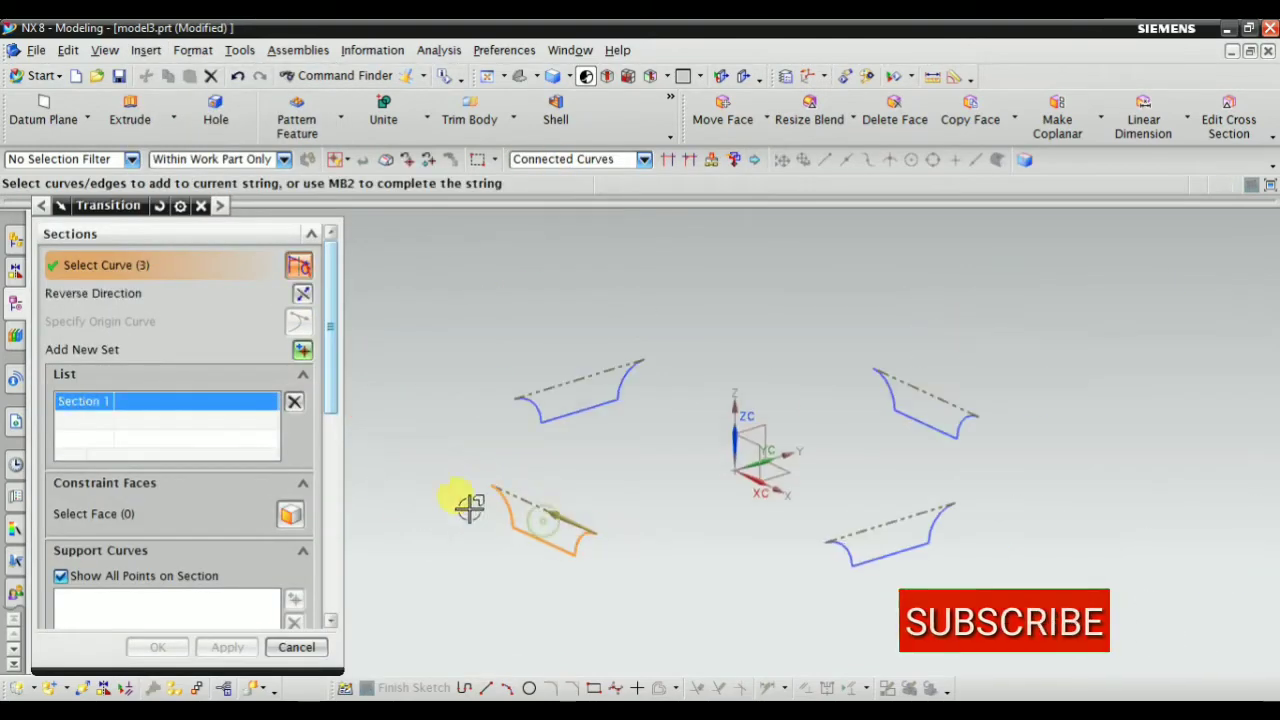
{"action": "left_click", "coordinate": [301, 349]}
{"action": "left_click", "coordinate": [850, 545]}
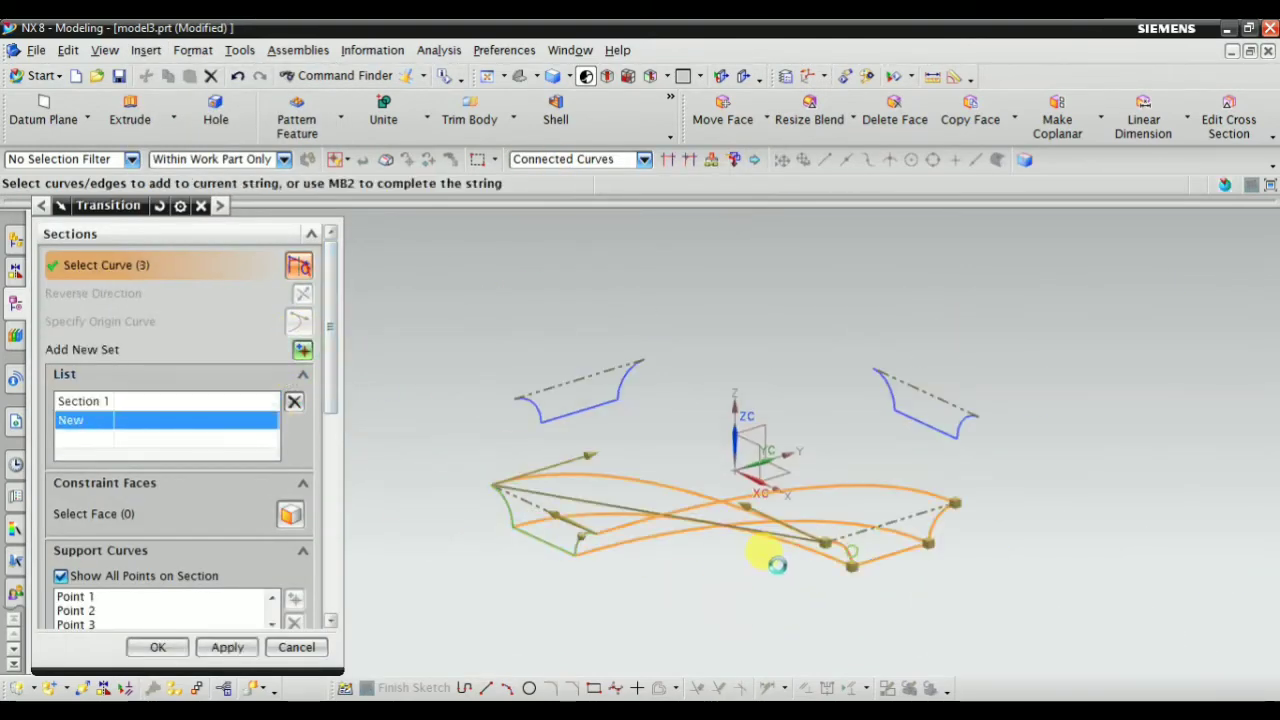
{"action": "scroll", "coordinate": [575, 505], "scroll_direction": "down", "scroll_amount": 2}
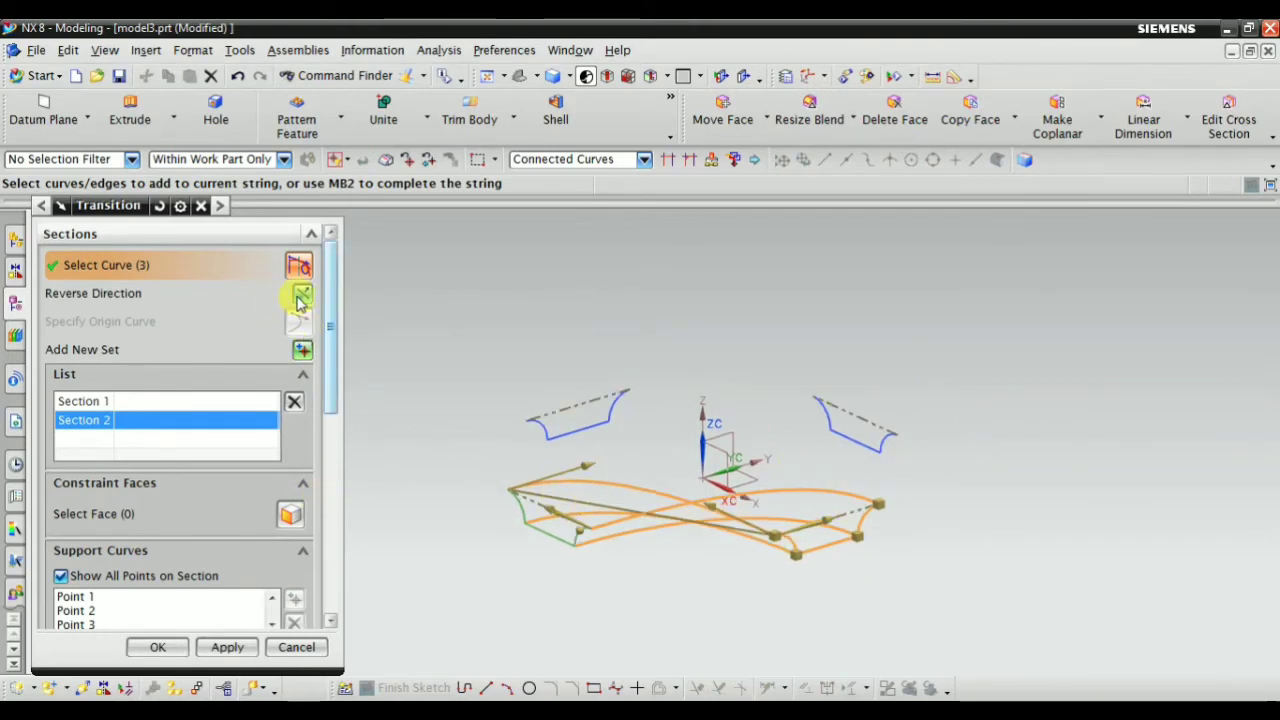
{"action": "mouse_move", "coordinate": [909, 547]}
{"action": "middle_mouse_down"}
{"action": "mouse_move", "coordinate": [960, 575]}
{"action": "mouse_move", "coordinate": [940, 530]}
{"action": "middle_mouse_up"}
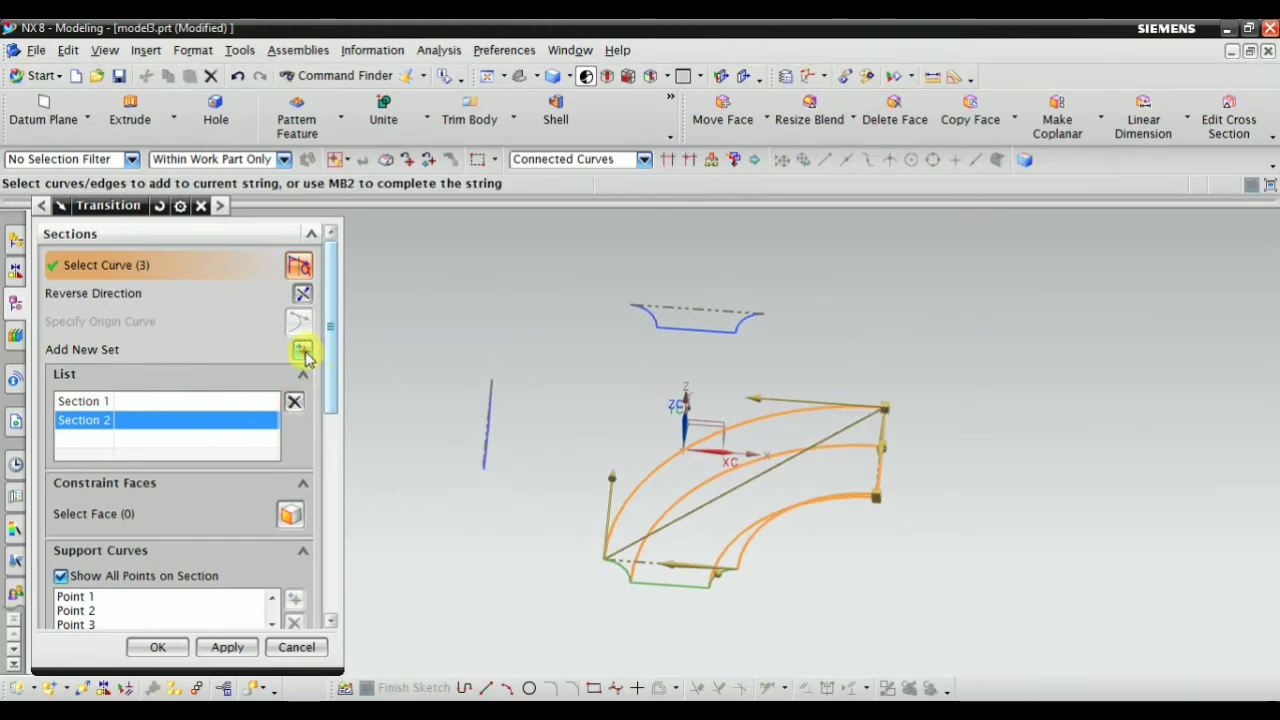
Add the next profile as Section 3 with its direction reversed
{"action": "left_click", "coordinate": [303, 350]}
{"action": "mouse_move", "coordinate": [826, 334]}
{"action": "middle_mouse_down"}
{"action": "mouse_move", "coordinate": [826, 291]}
{"action": "mouse_move", "coordinate": [828, 320]}
{"action": "middle_mouse_up"}
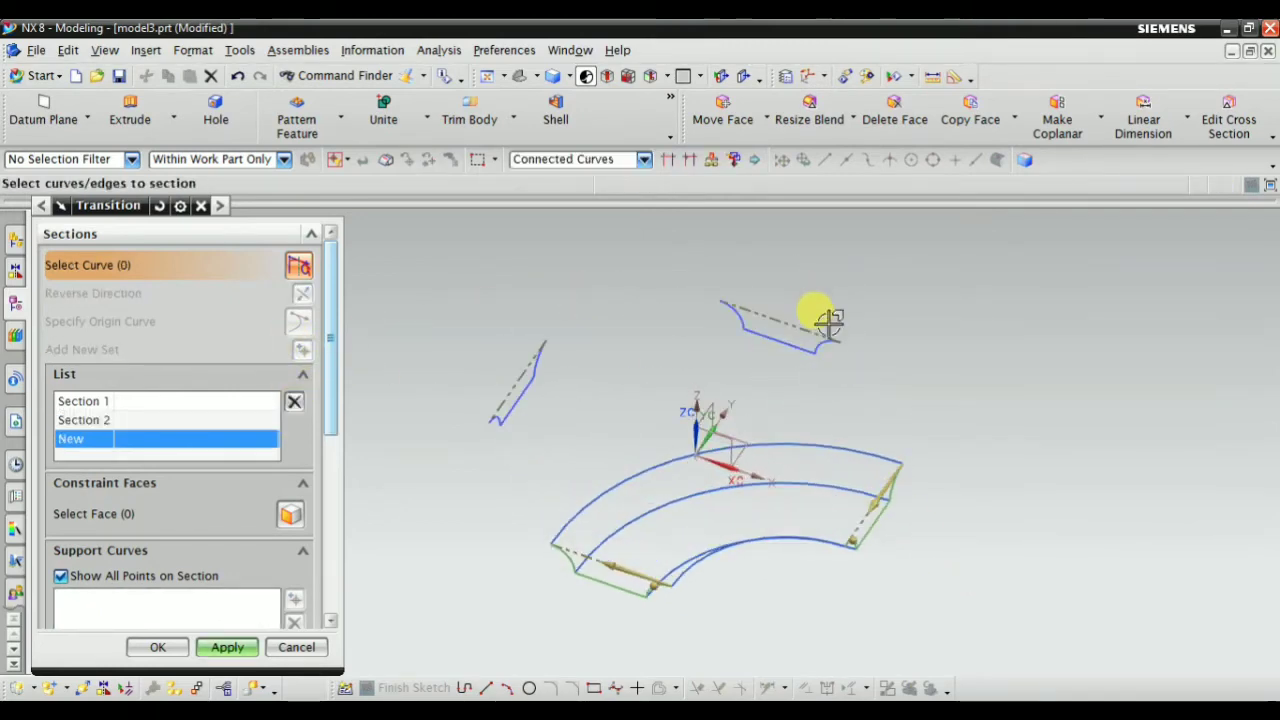
{"action": "left_click", "coordinate": [823, 348]}
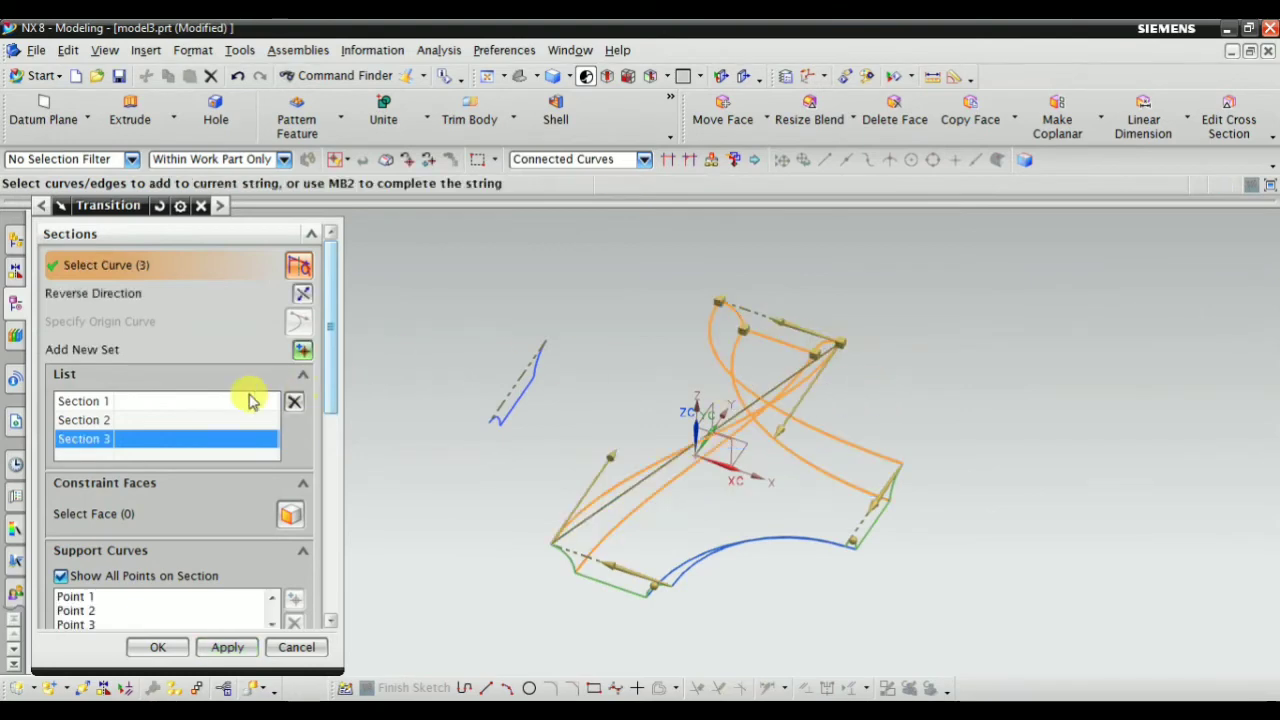
{"action": "middle_click_drag", "start_coordinate": [950, 445], "coordinate": [937, 414]}
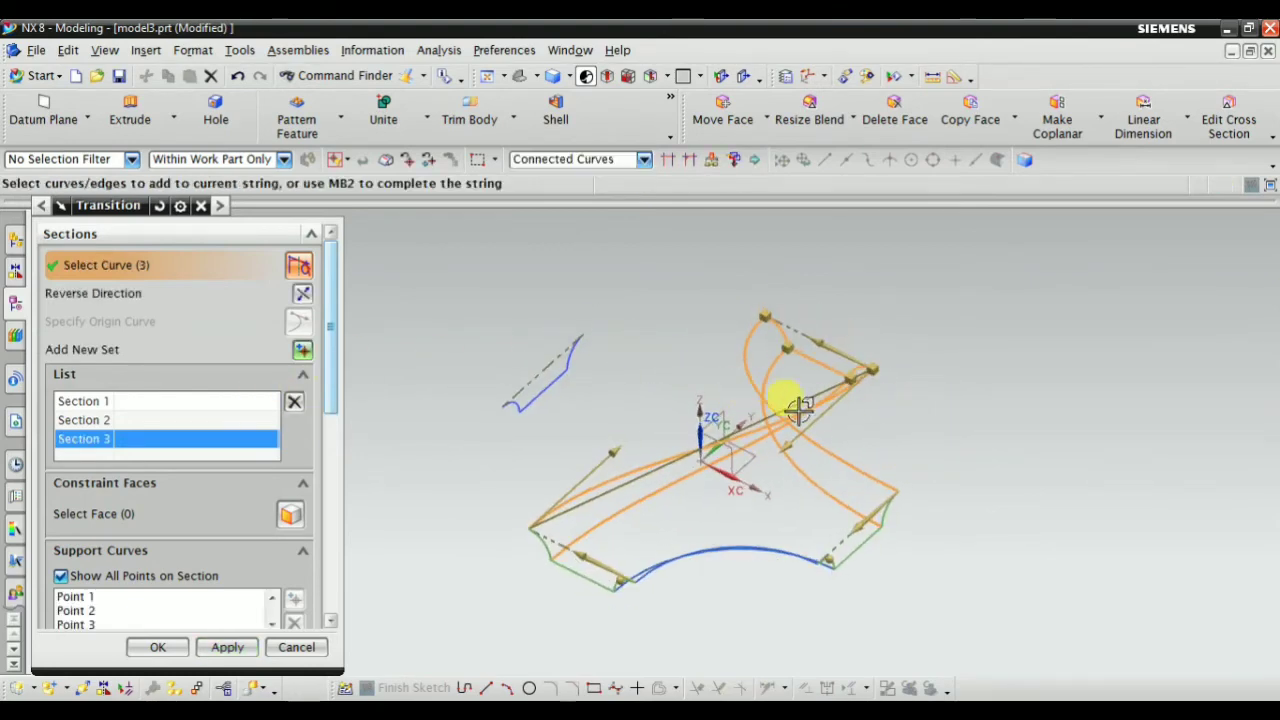
{"action": "left_click", "coordinate": [300, 293]}
Add the upper profile as reversed Section 4 and show the shaded result
{"action": "mouse_move", "coordinate": [500, 340]}
{"action": "middle_mouse_down"}
{"action": "mouse_move", "coordinate": [665, 340]}
{"action": "mouse_move", "coordinate": [474, 386]}
{"action": "middle_mouse_up"}
{"action": "left_click", "coordinate": [302, 351]}
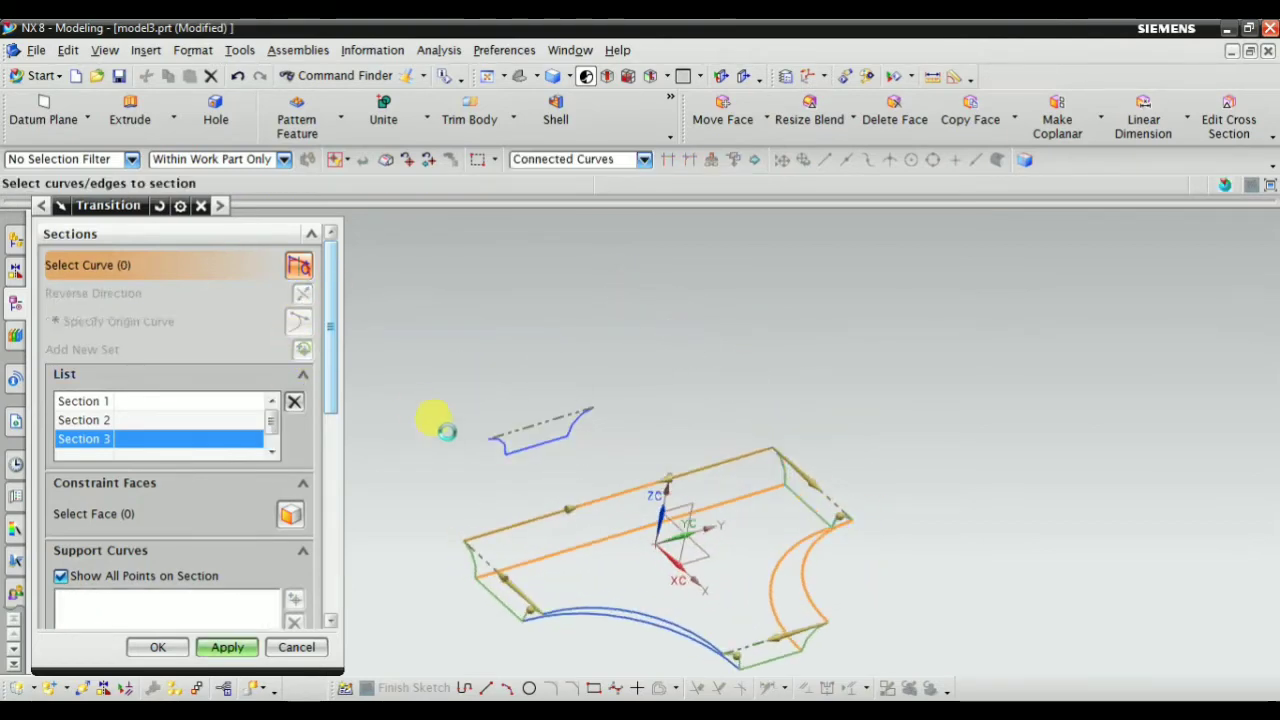
{"action": "scroll", "coordinate": [592, 420], "scroll_direction": "up", "scroll_amount": 3}
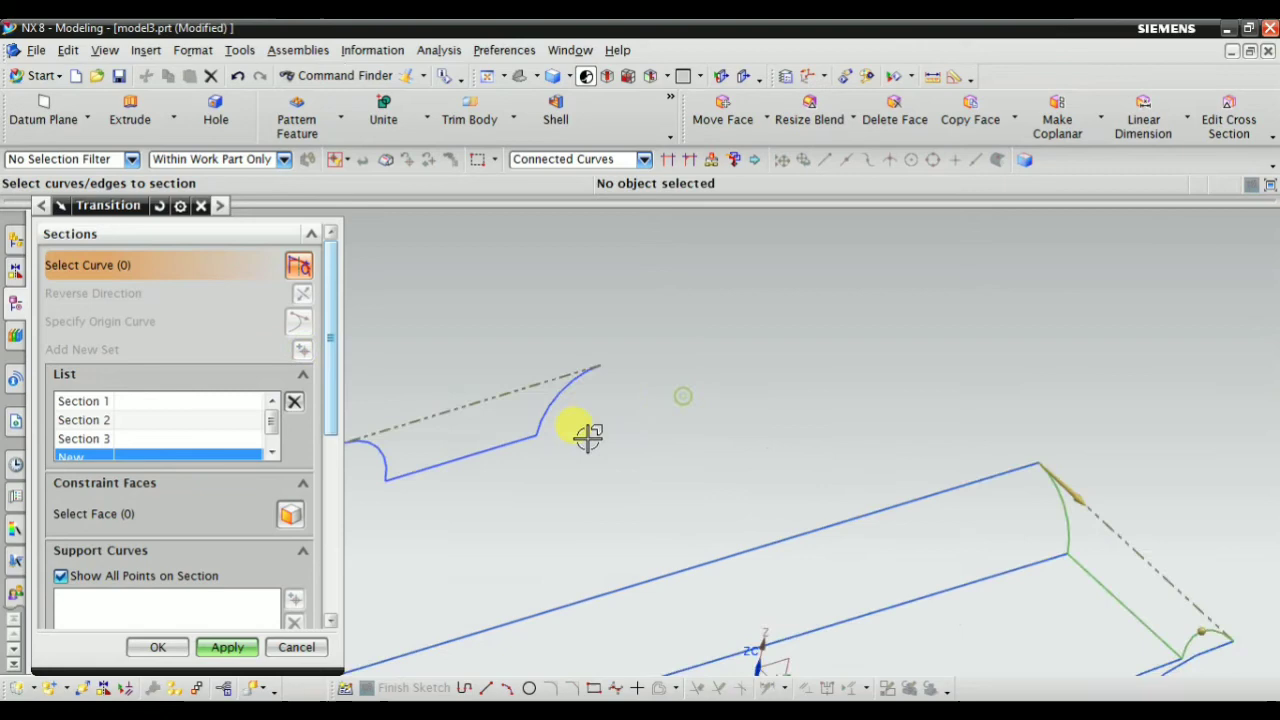
{"action": "left_click", "coordinate": [557, 386]}
{"action": "scroll", "coordinate": [646, 323], "scroll_direction": "down", "scroll_amount": 3}
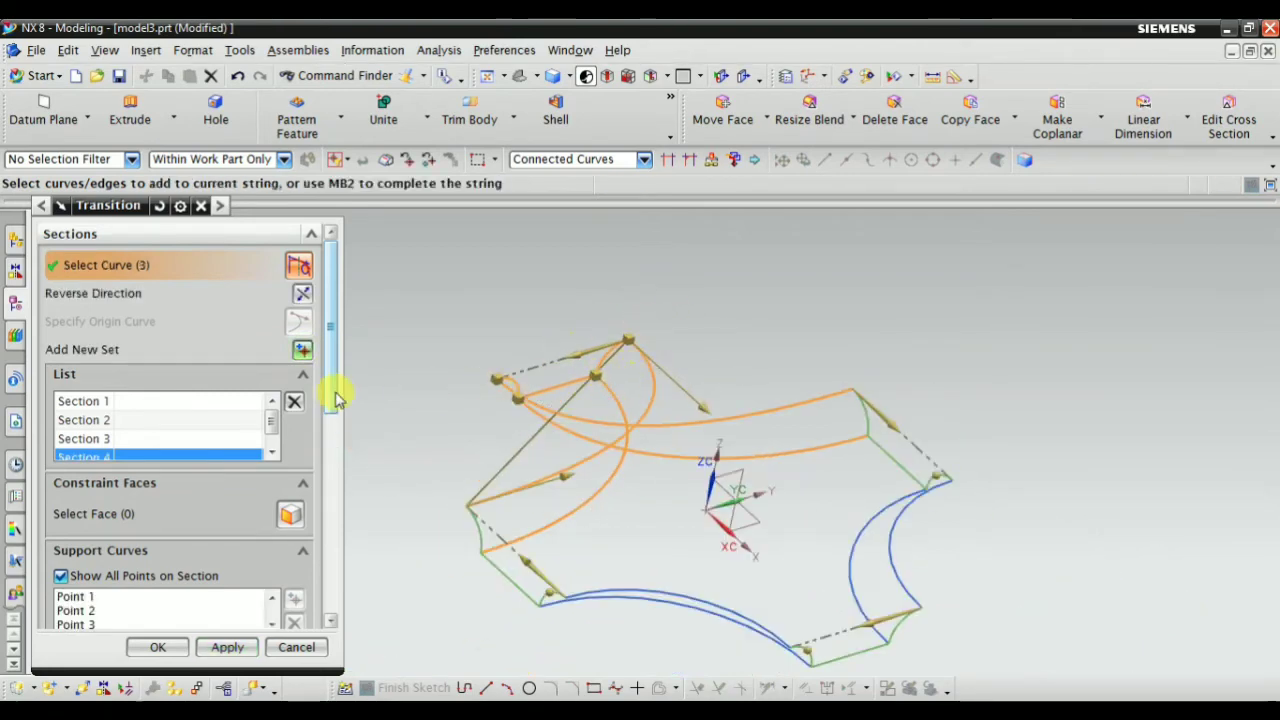
{"action": "left_click", "coordinate": [303, 300]}
{"action": "scroll", "coordinate": [318, 572], "scroll_direction": "down", "scroll_amount": 5}
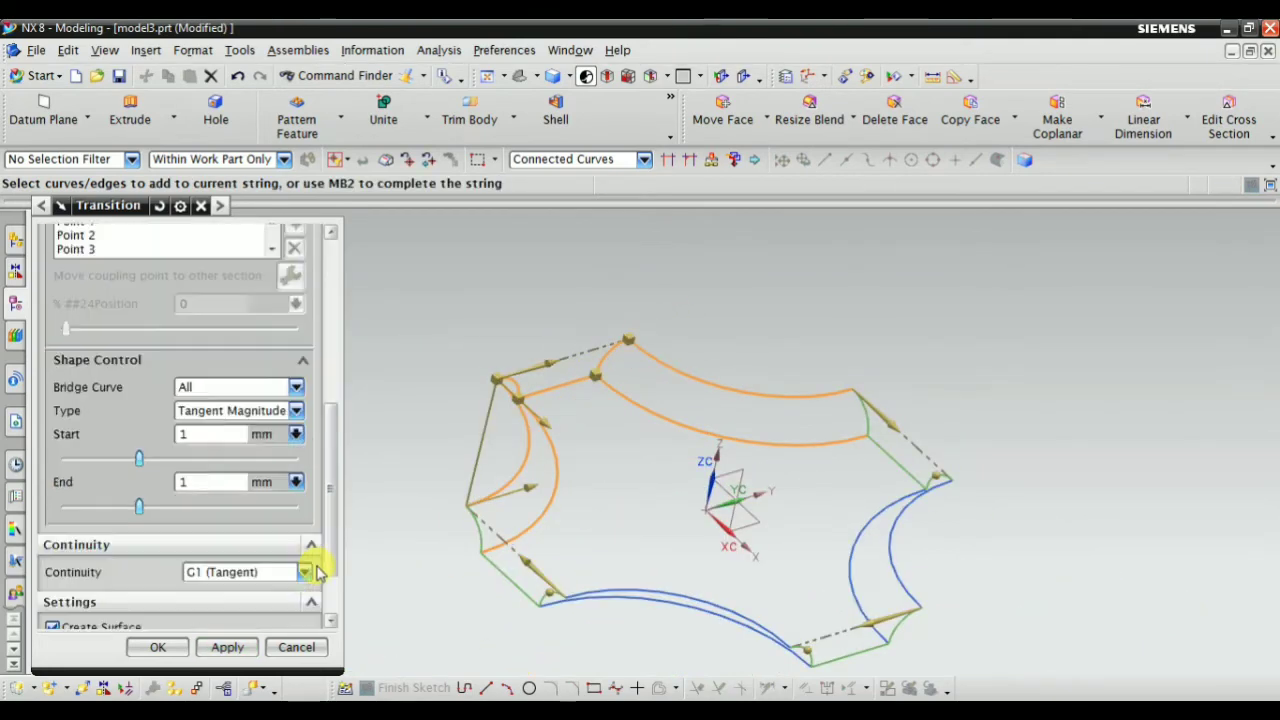
{"action": "scroll", "coordinate": [302, 588], "scroll_direction": "down", "scroll_amount": 3}
{"action": "left_click", "coordinate": [298, 604]}
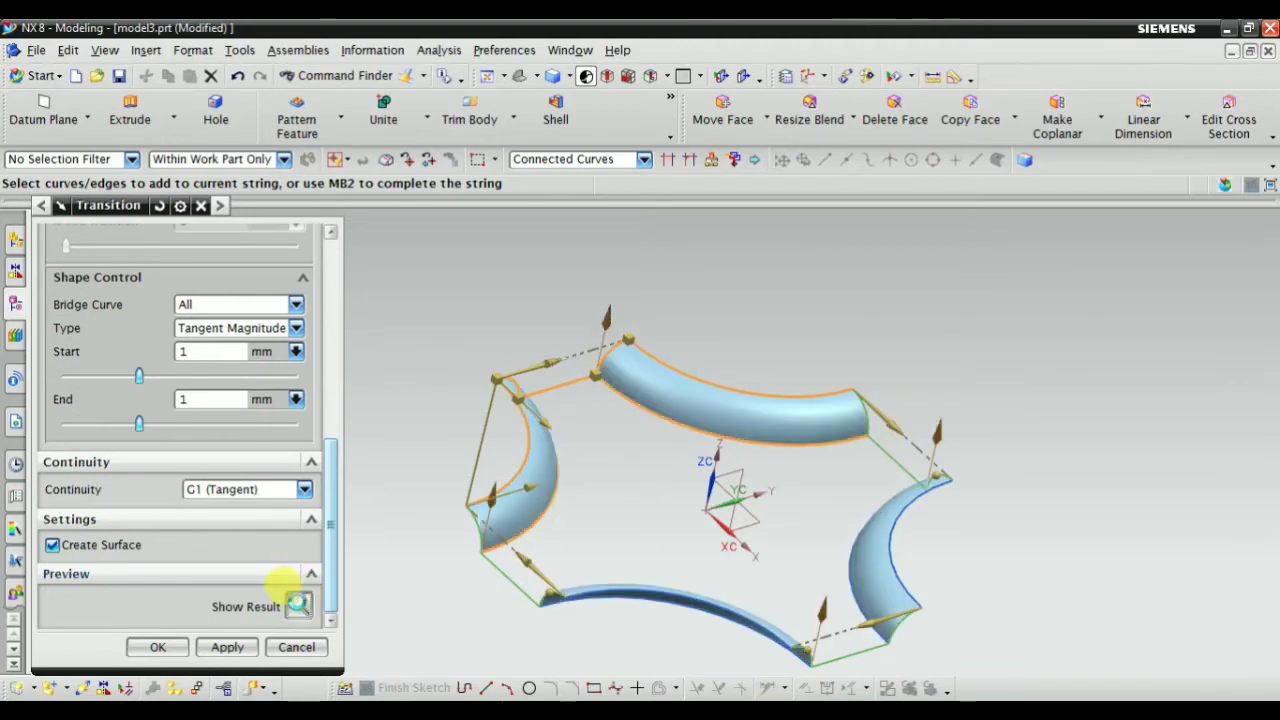
Finish Transition (13) and call up its context menu in the model history
{"action": "middle_click", "coordinate": [421, 569]}
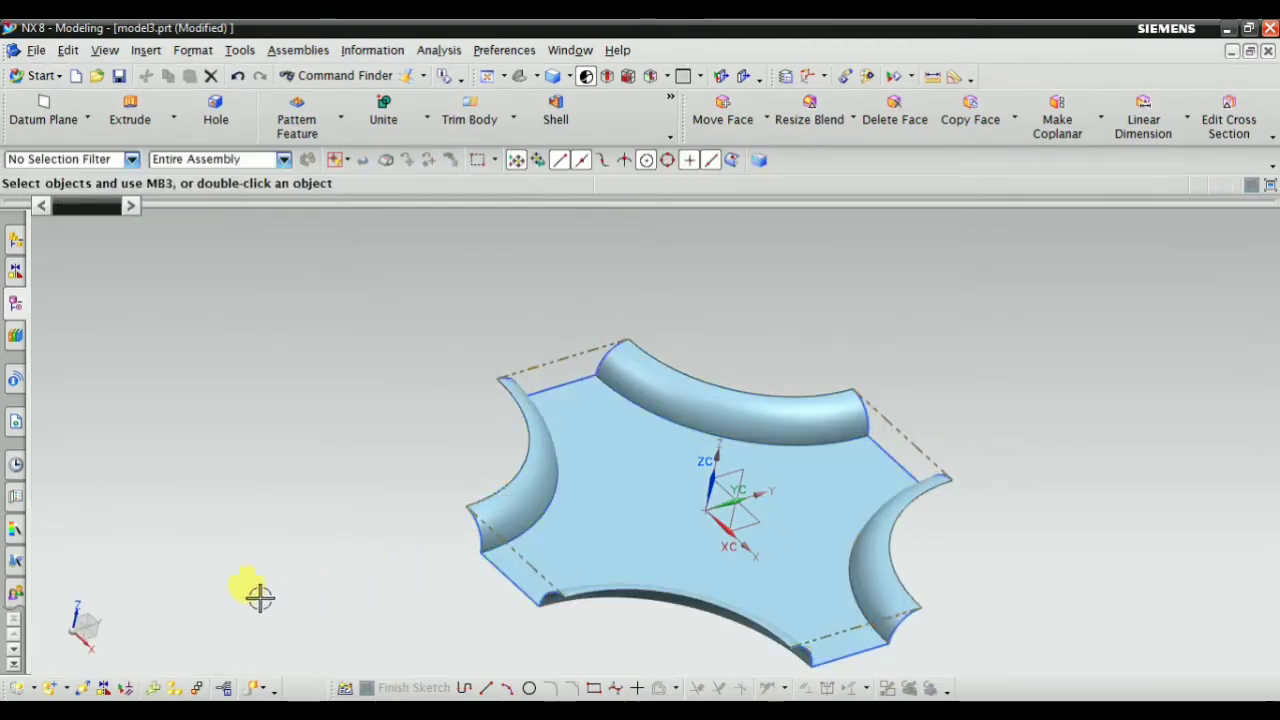
{"action": "mouse_move", "coordinate": [257, 594]}
{"action": "middle_mouse_down"}
{"action": "mouse_move", "coordinate": [376, 487]}
{"action": "mouse_move", "coordinate": [263, 534]}
{"action": "mouse_move", "coordinate": [334, 551]}
{"action": "mouse_move", "coordinate": [429, 477]}
{"action": "mouse_move", "coordinate": [410, 529]}
{"action": "mouse_move", "coordinate": [266, 554]}
{"action": "mouse_move", "coordinate": [343, 537]}
{"action": "middle_mouse_up"}
{"action": "right_click", "coordinate": [220, 437]}
{"action": "mouse_move", "coordinate": [233, 437]}
{"action": "middle_mouse_down"}
{"action": "mouse_move", "coordinate": [394, 443]}
{"action": "mouse_move", "coordinate": [337, 480]}
{"action": "mouse_move", "coordinate": [230, 365]}
{"action": "mouse_move", "coordinate": [237, 377]}
{"action": "middle_mouse_up"}
{"action": "left_click", "coordinate": [20, 310]}
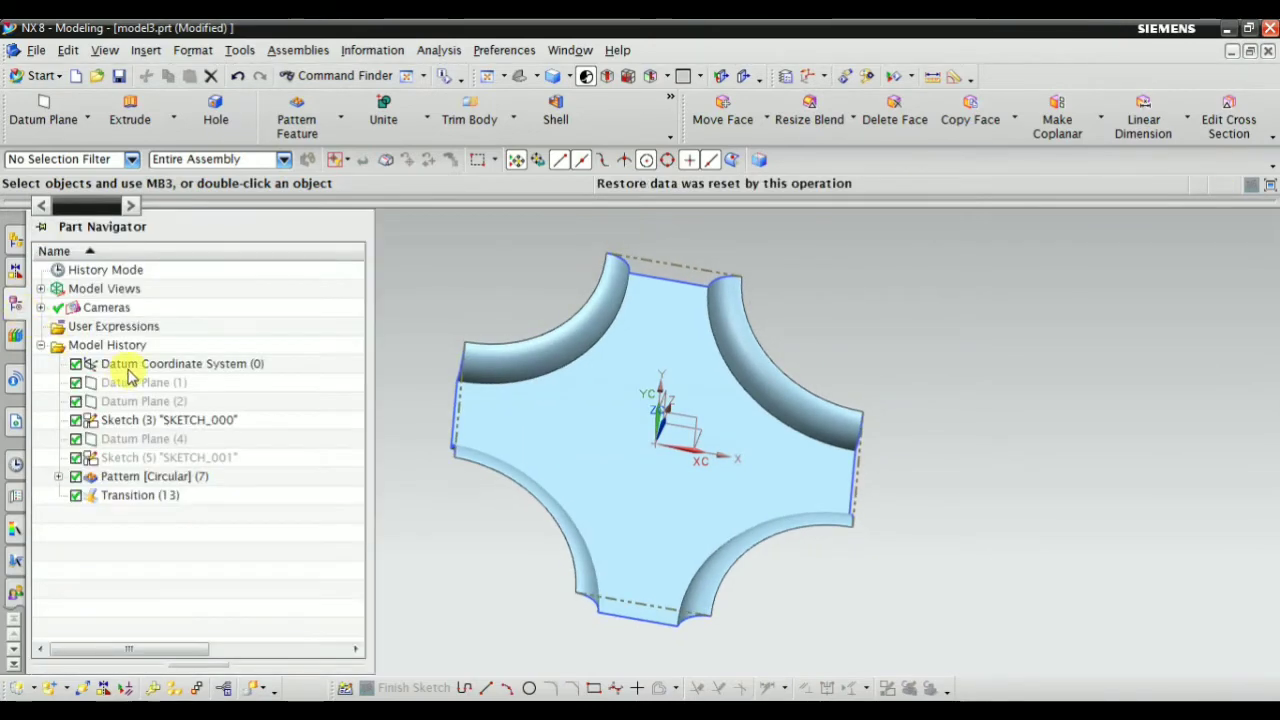
{"action": "mouse_move", "coordinate": [452, 568]}
{"action": "middle_mouse_down"}
{"action": "mouse_move", "coordinate": [526, 506]}
{"action": "mouse_move", "coordinate": [450, 500]}
{"action": "middle_mouse_up"}
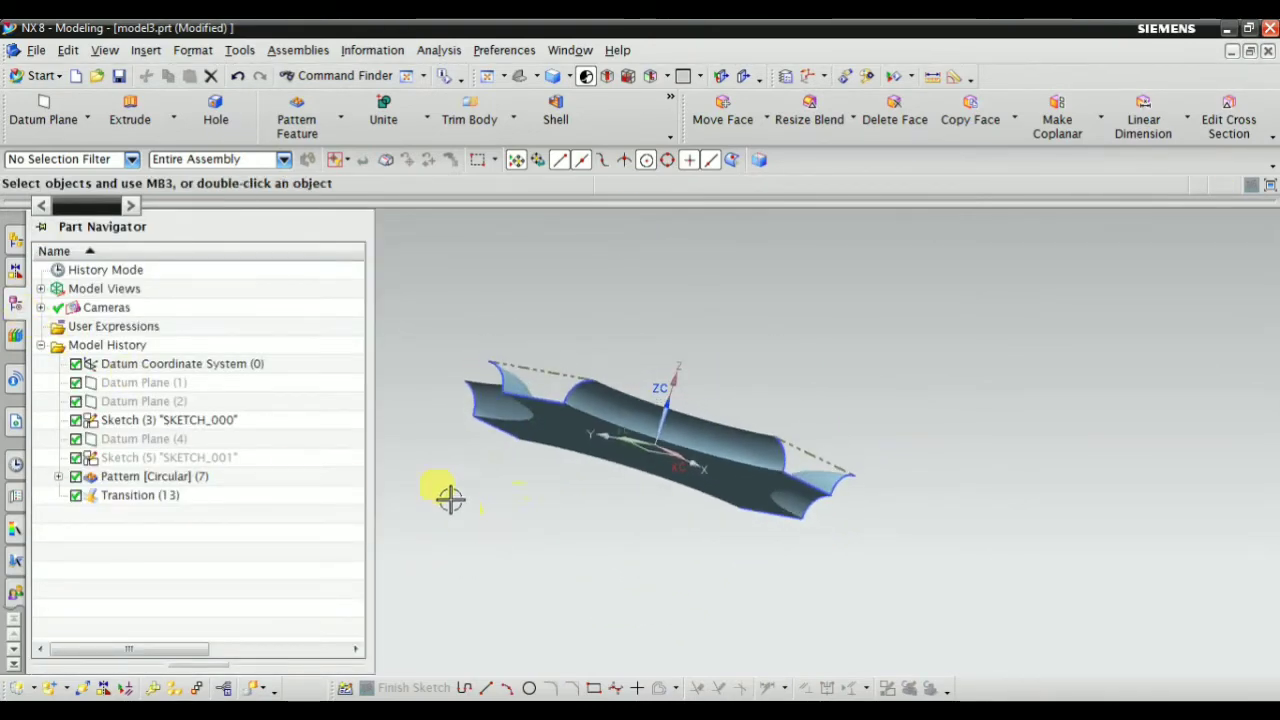
{"action": "left_click", "coordinate": [140, 494]}
{"action": "right_click", "coordinate": [140, 494]}
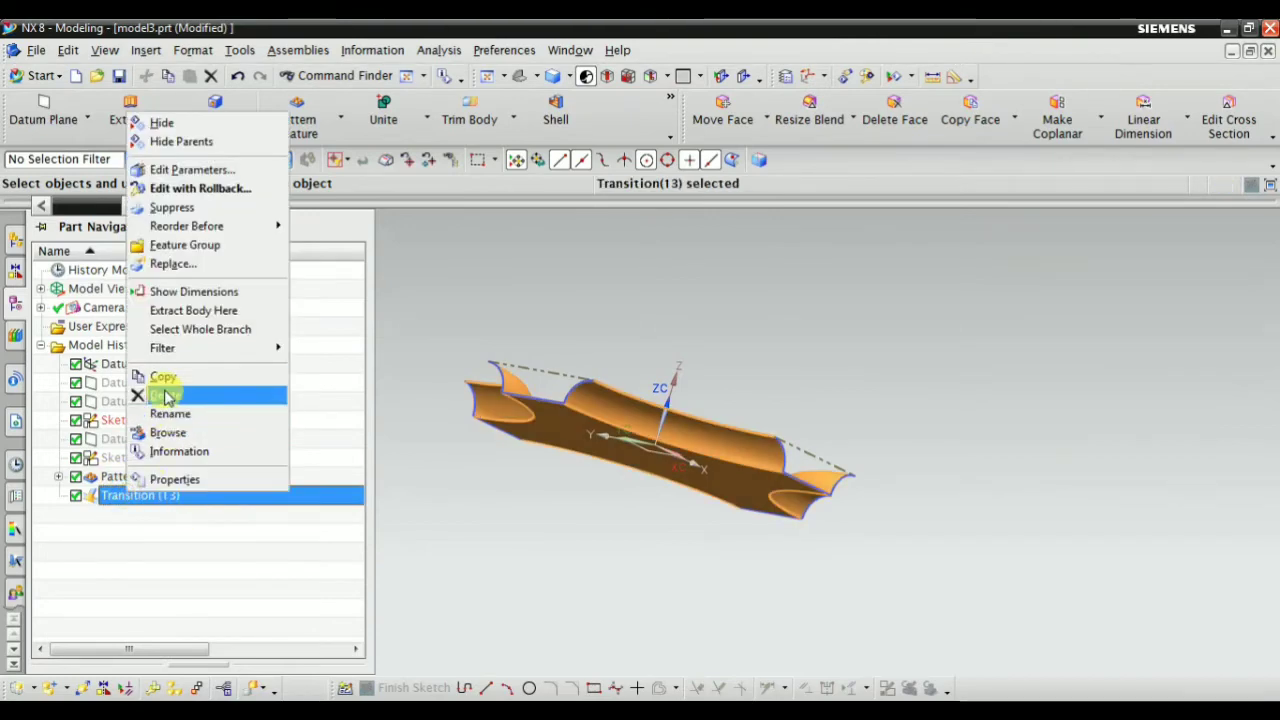
Delete Transition (13), then open and finish the sketch SKETCH_001
{"action": "left_click", "coordinate": [165, 393]}
{"action": "double_click", "coordinate": [124, 459]}
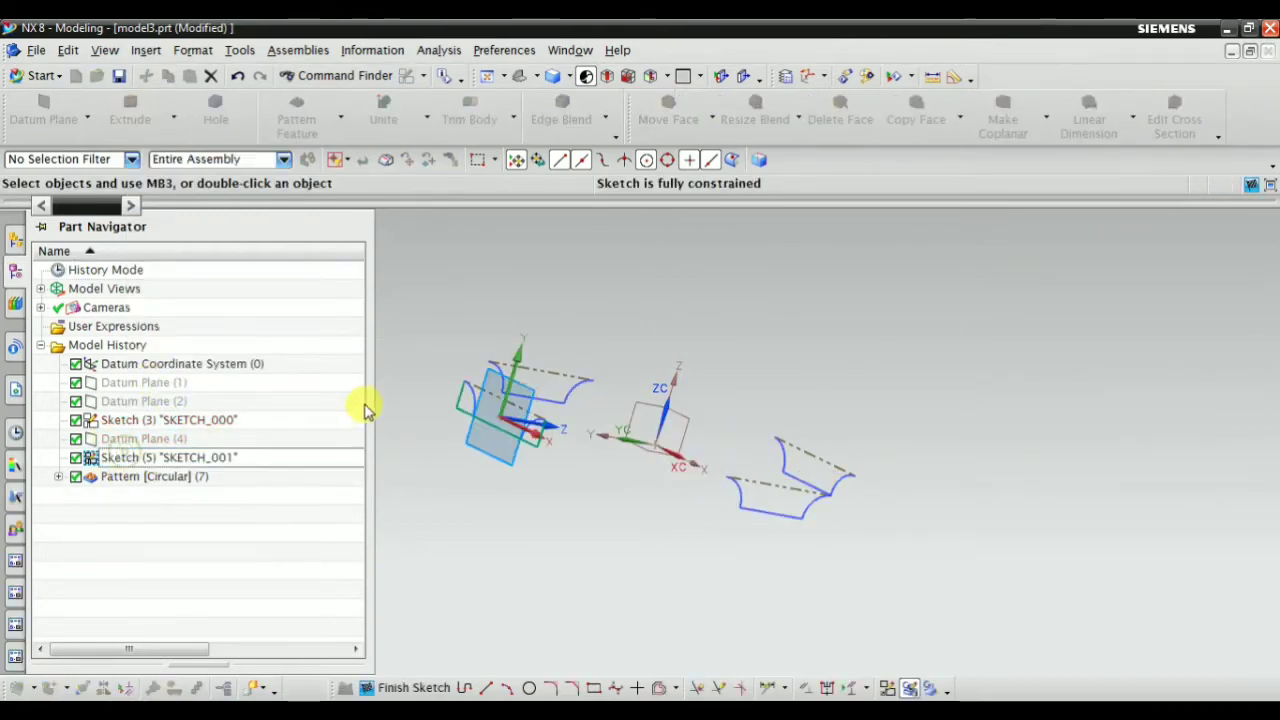
{"action": "left_click", "coordinate": [886, 688]}
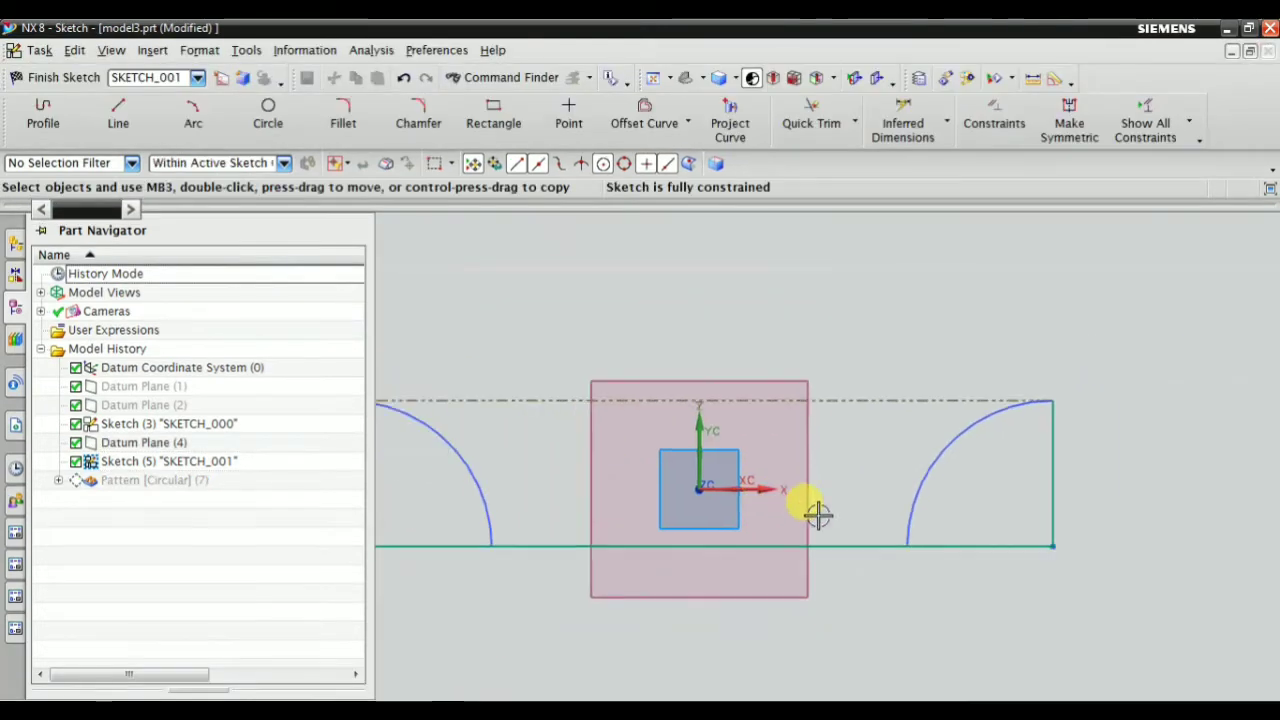
{"action": "left_click", "coordinate": [155, 428]}
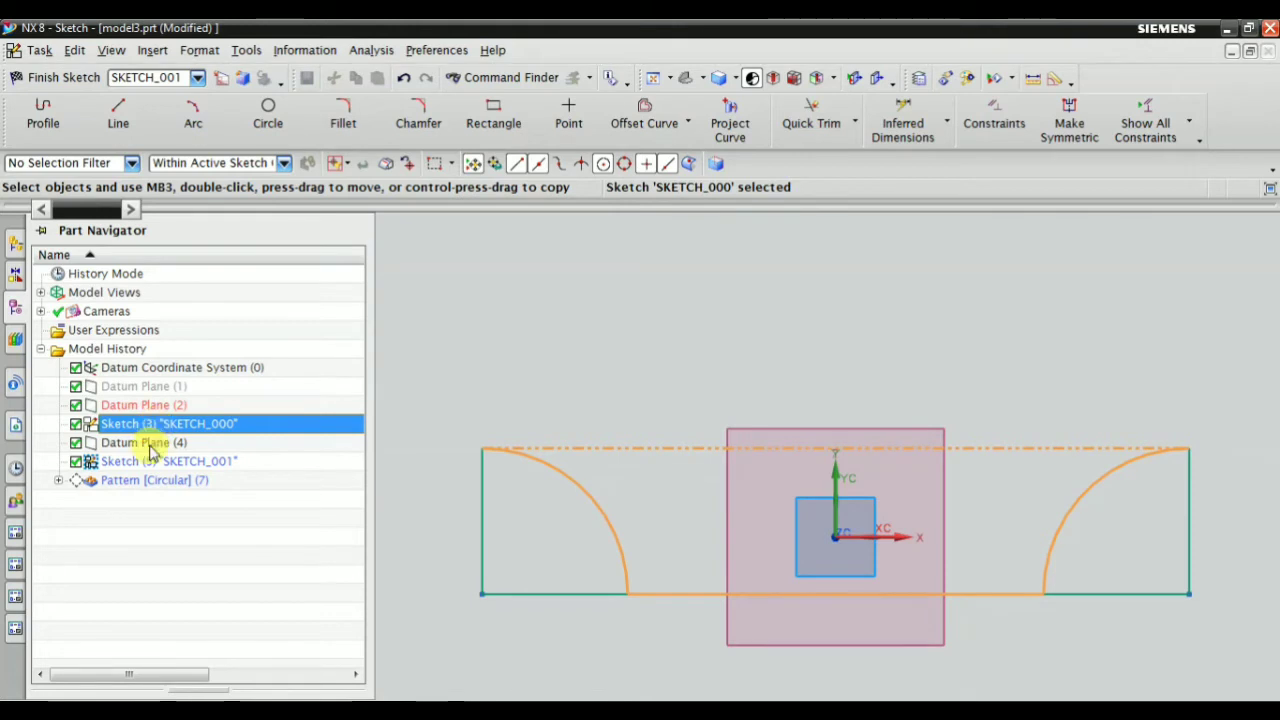
{"action": "key", "text": "Escape"}
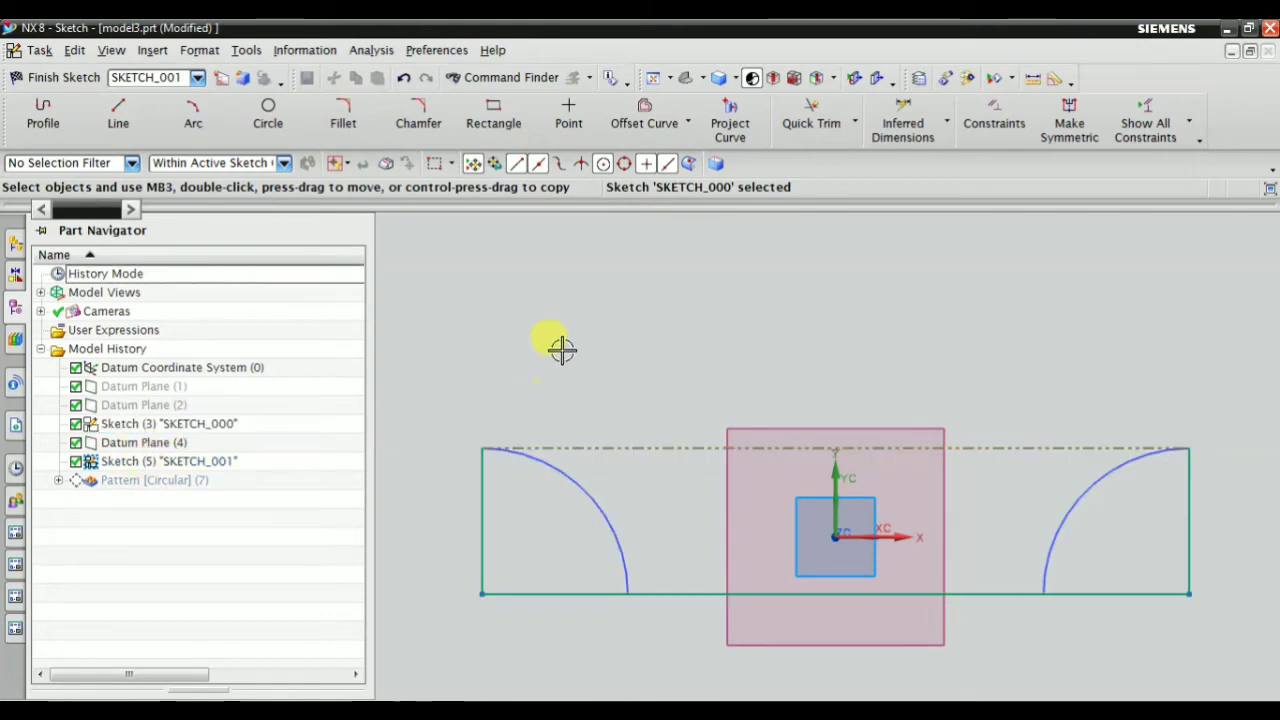
{"action": "right_click", "coordinate": [577, 291]}
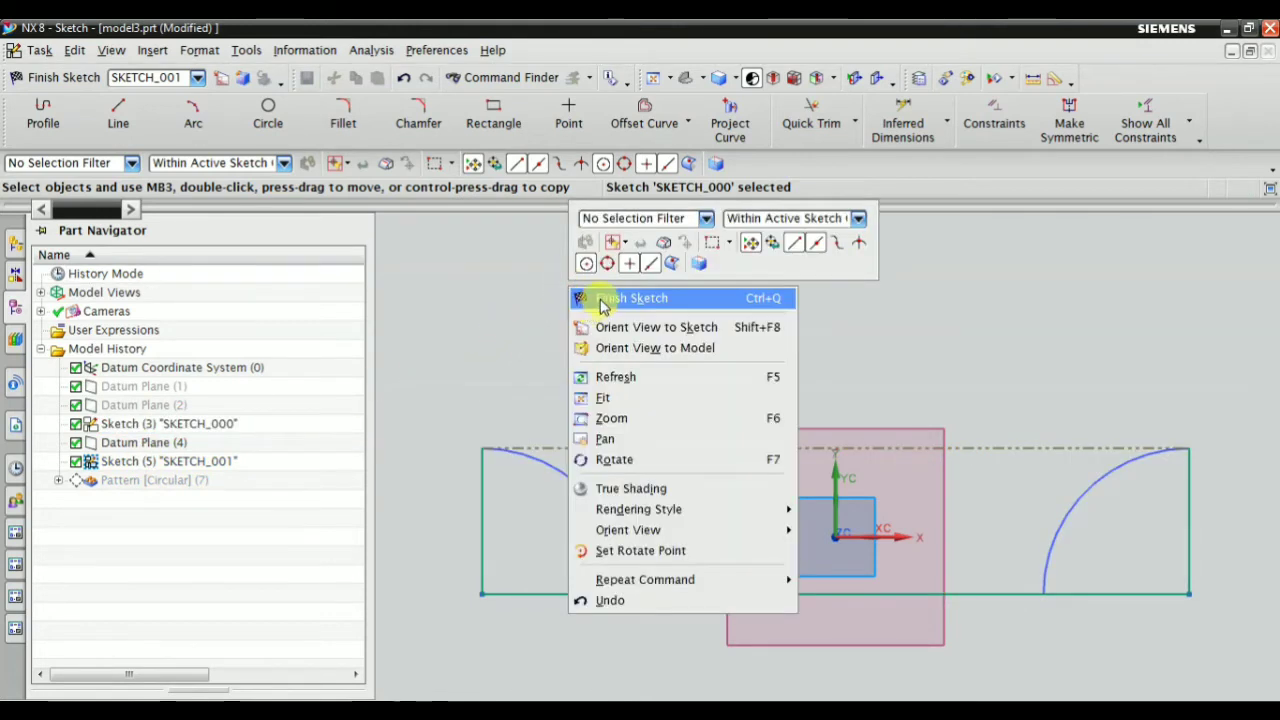
{"action": "left_click", "coordinate": [584, 294]}
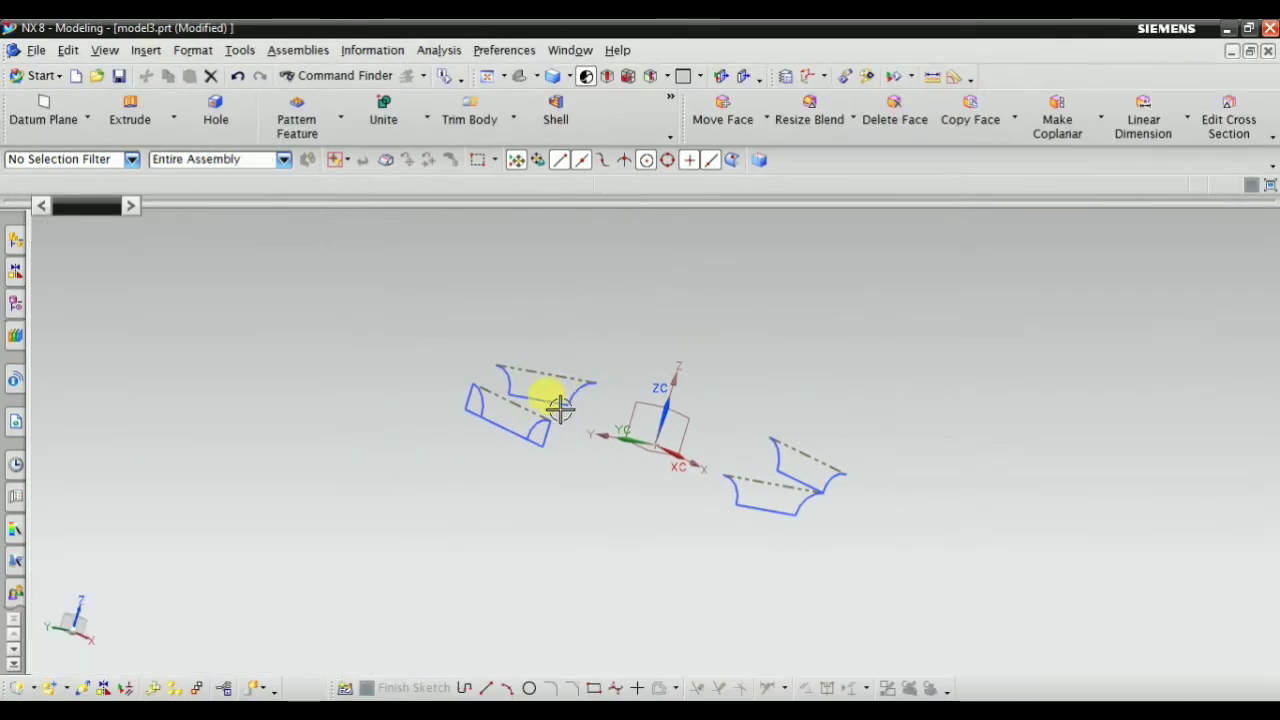
Hide the extra red and orange sketch curves and reopen the model history
{"action": "scroll", "coordinate": [539, 436], "scroll_direction": "up", "scroll_amount": 4}
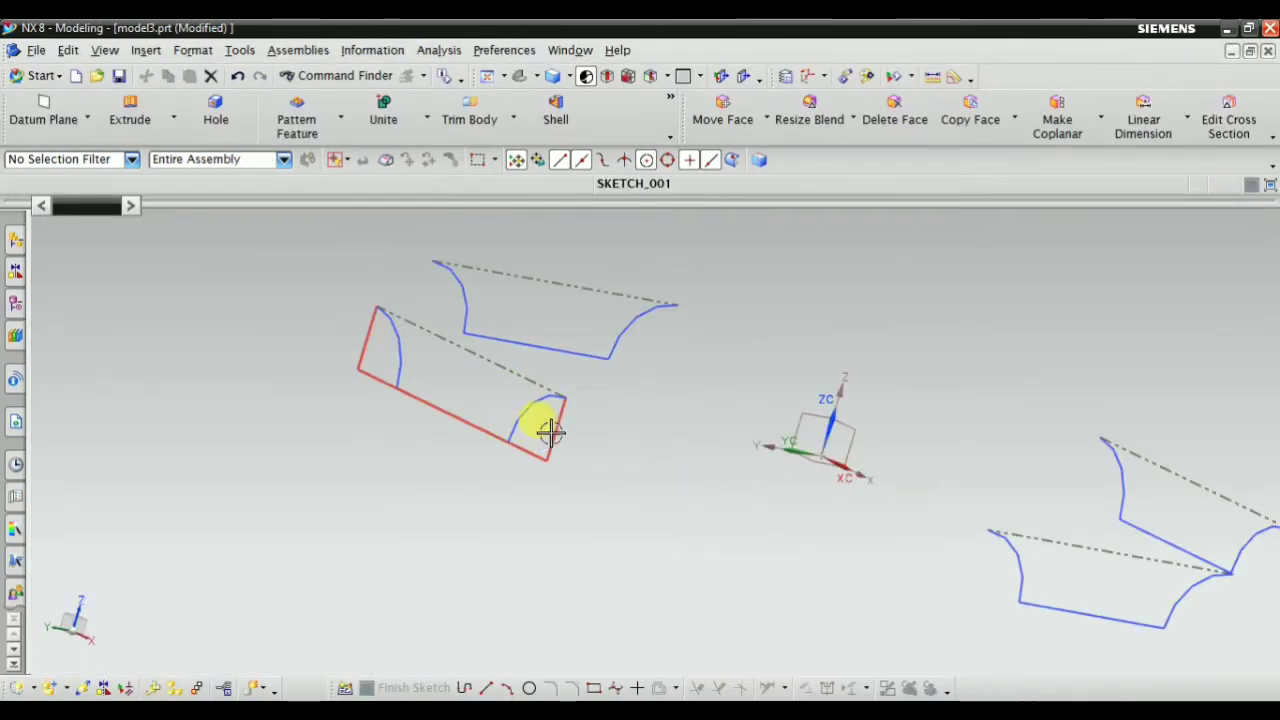
{"action": "right_click", "coordinate": [543, 429]}
{"action": "left_click", "coordinate": [573, 100]}
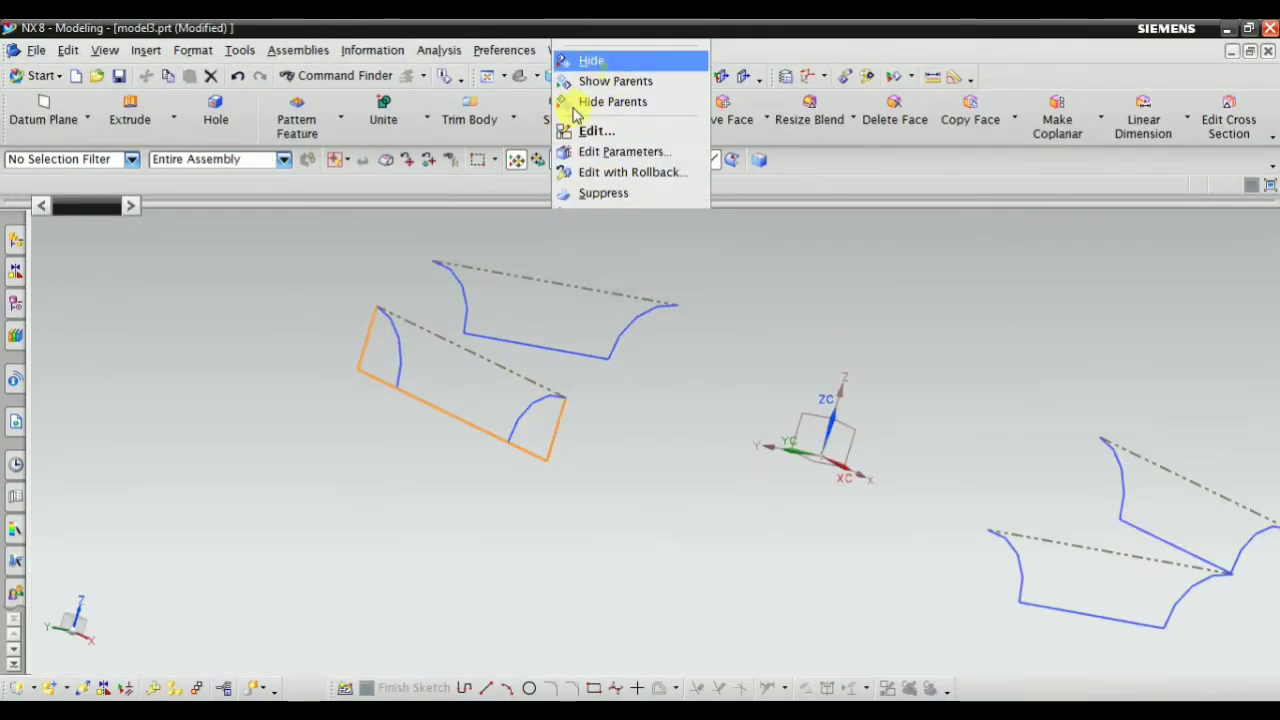
{"action": "right_click", "coordinate": [522, 408]}
{"action": "left_click", "coordinate": [531, 343]}
{"action": "mouse_move", "coordinate": [400, 386]}
{"action": "middle_mouse_down"}
{"action": "mouse_move", "coordinate": [672, 474]}
{"action": "mouse_move", "coordinate": [822, 398]}
{"action": "middle_mouse_up"}
{"action": "right_click", "coordinate": [838, 410]}
{"action": "left_click", "coordinate": [877, 289]}
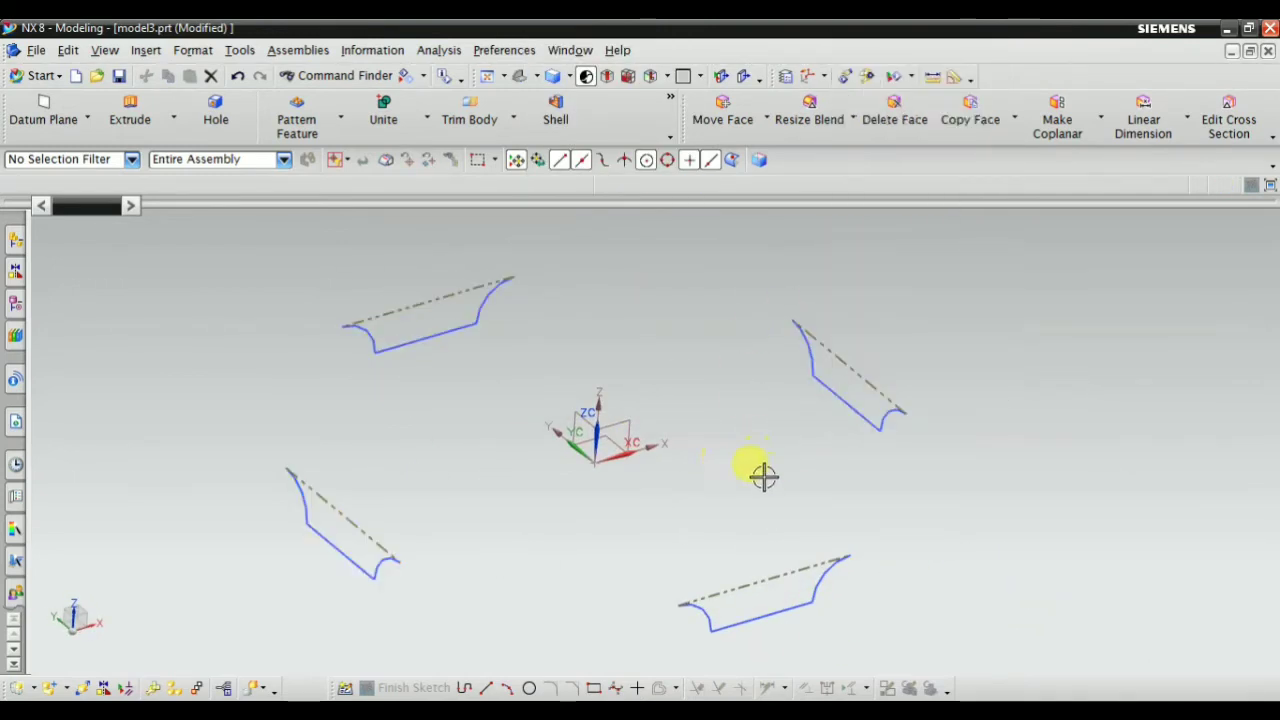
{"action": "middle_click_drag", "start_coordinate": [763, 477], "coordinate": [762, 548]}
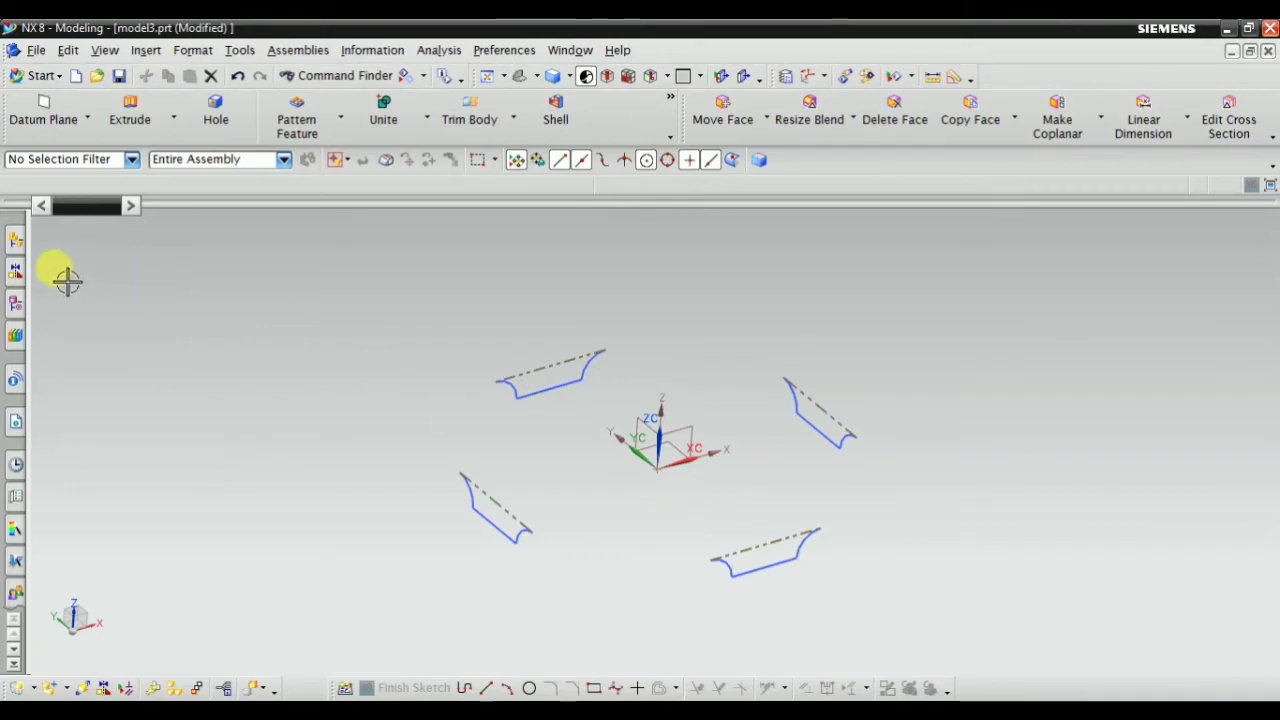
{"action": "left_click", "coordinate": [14, 305]}
Open SKETCH_000 for editing in the full sketch environment
{"action": "left_click", "coordinate": [135, 425]}
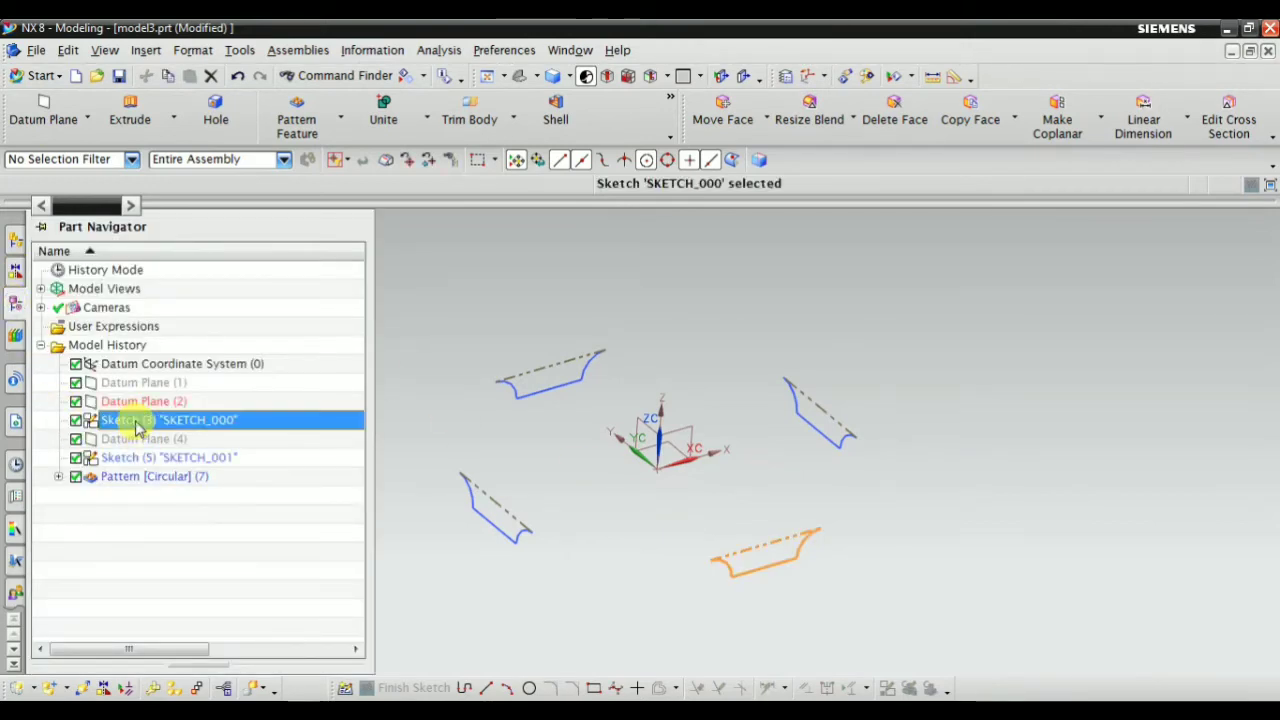
{"action": "right_click", "coordinate": [135, 425]}
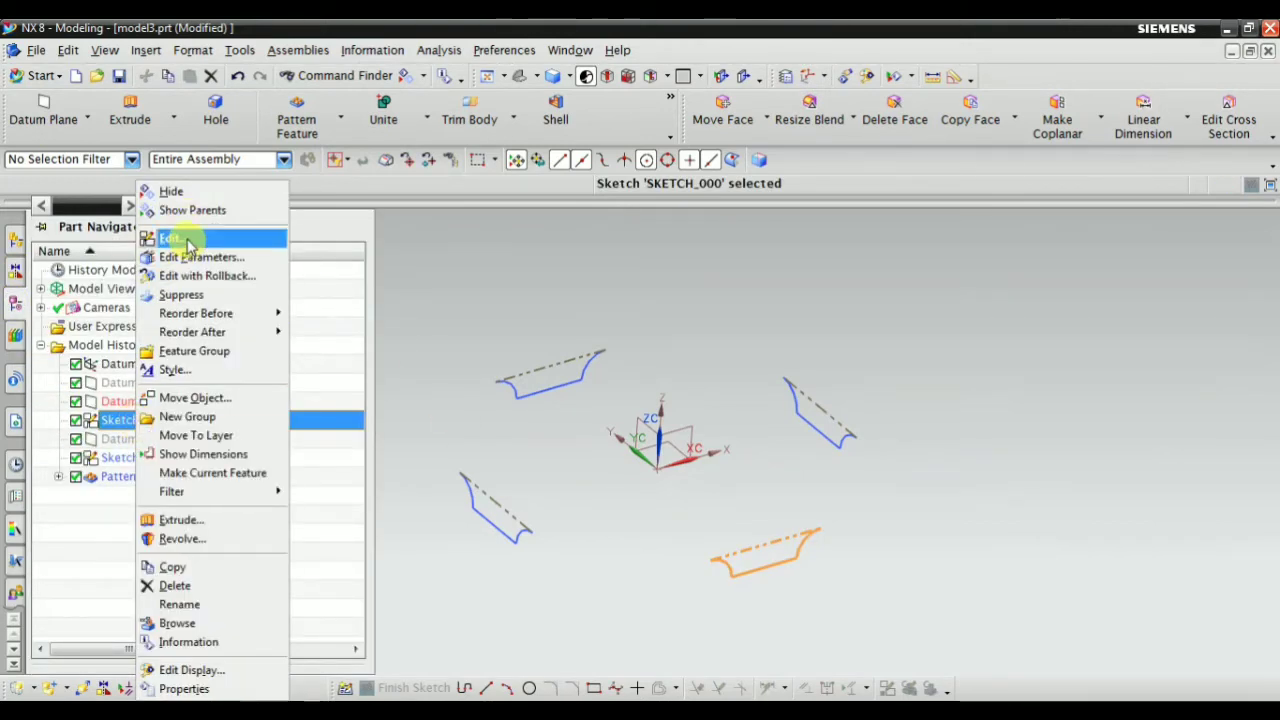
{"action": "left_click", "coordinate": [172, 239]}
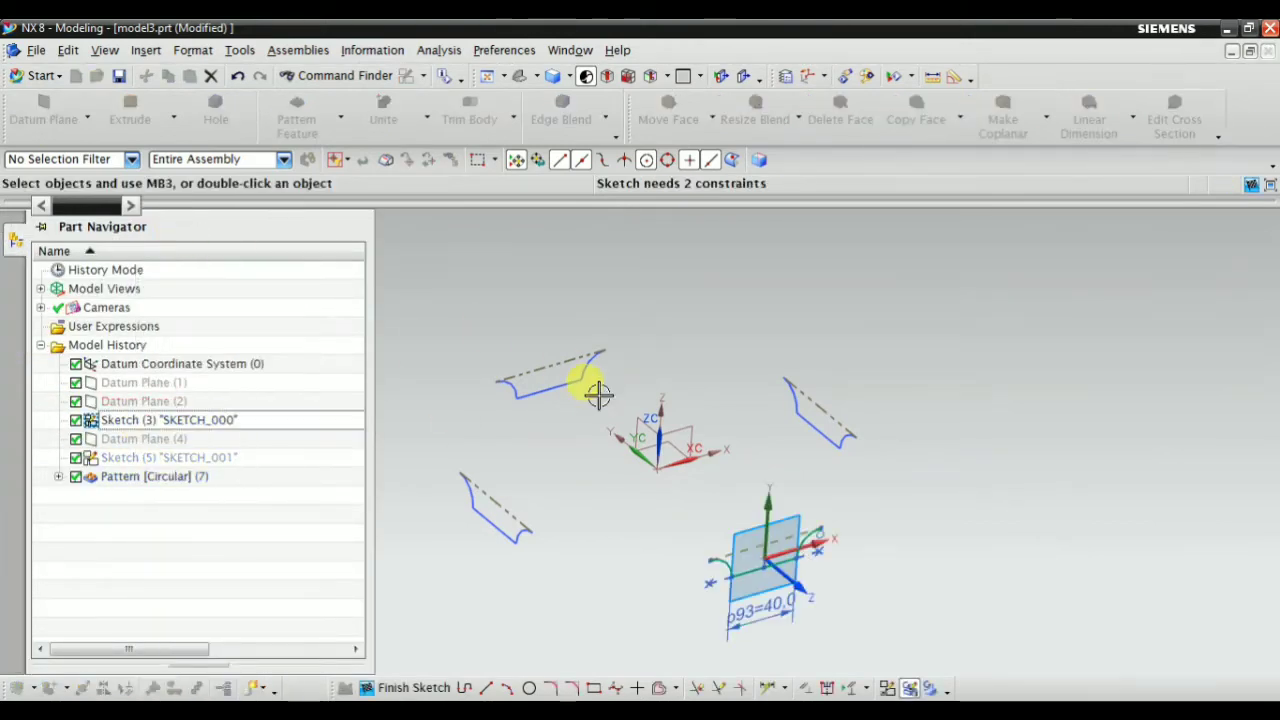
{"action": "left_click", "coordinate": [893, 688]}
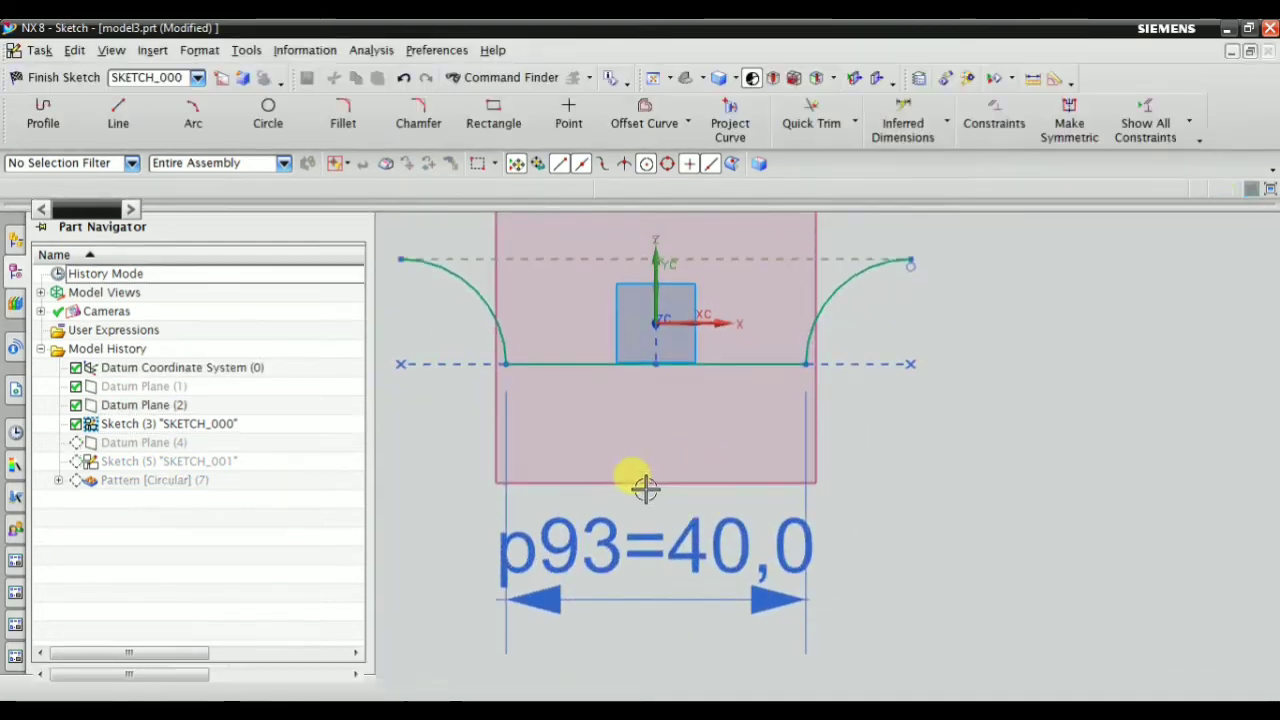
Draw an arc from the left curl's endpoint extending it upward into a hook
{"action": "scroll", "coordinate": [538, 371], "scroll_direction": "up", "scroll_amount": 3}
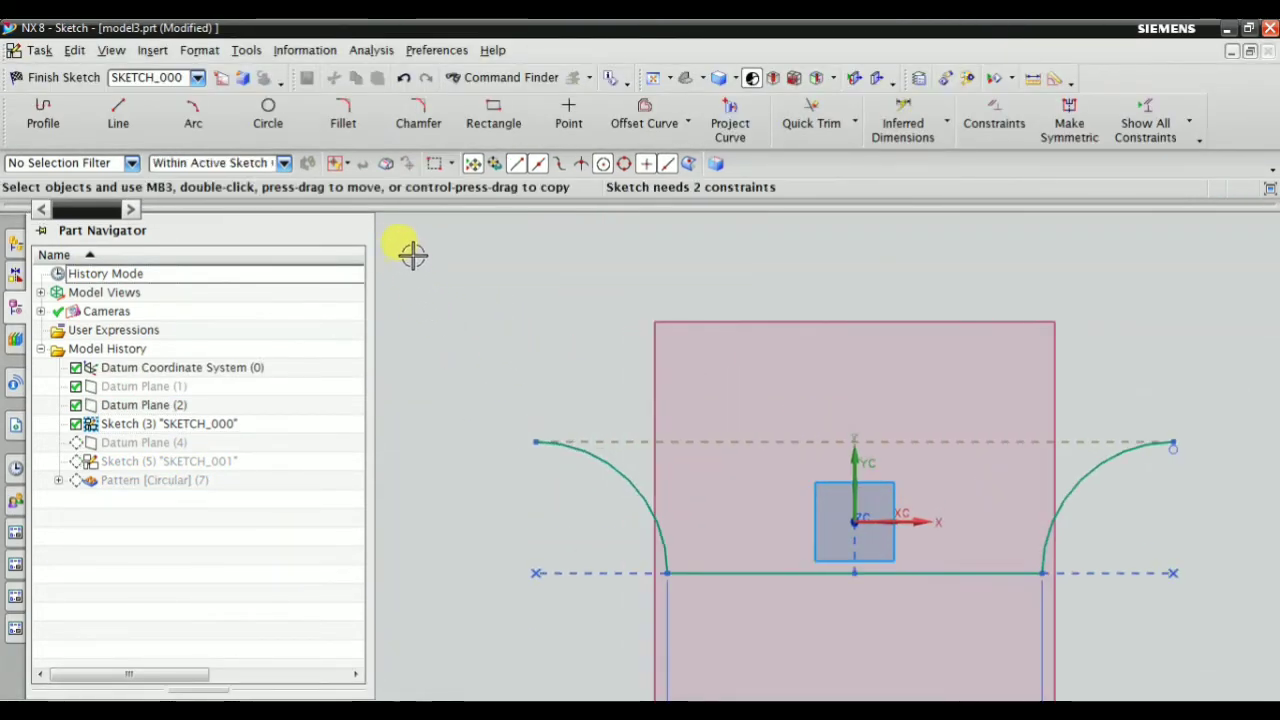
{"action": "left_click", "coordinate": [194, 118]}
{"action": "scroll", "coordinate": [523, 423], "scroll_direction": "up", "scroll_amount": 3}
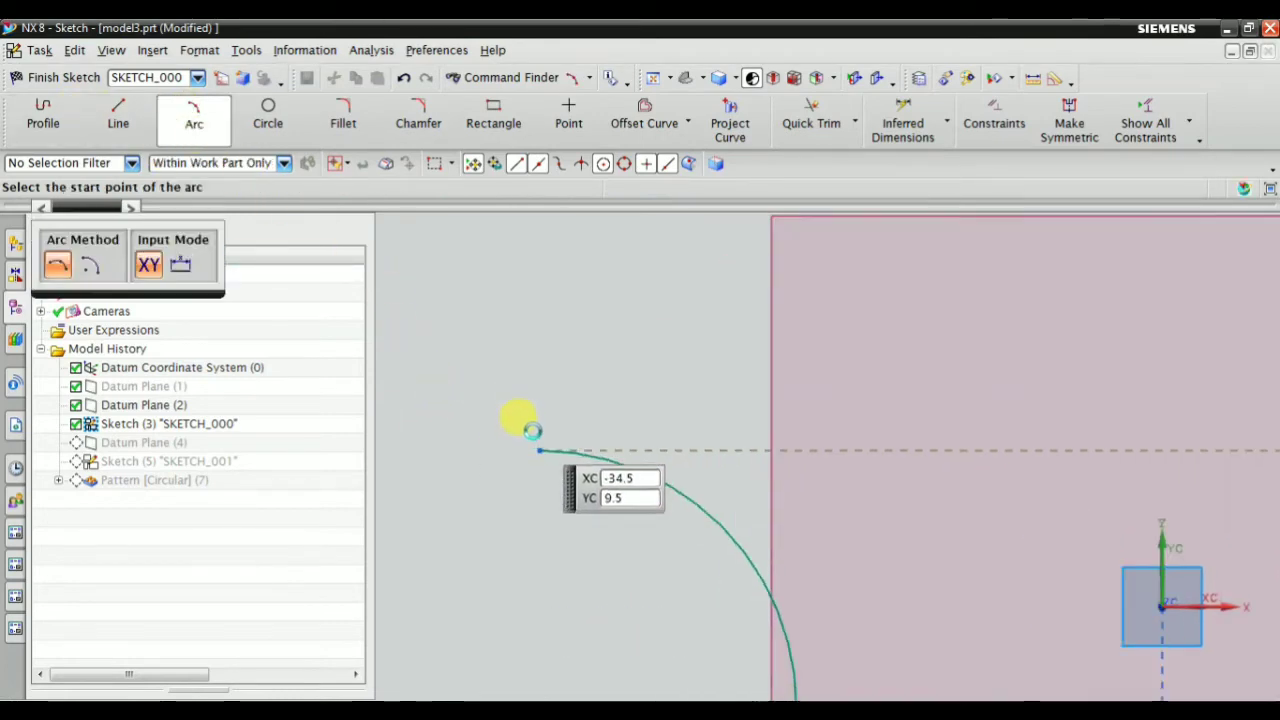
{"action": "scroll", "coordinate": [538, 450], "scroll_direction": "up", "scroll_amount": 3}
{"action": "left_click", "coordinate": [542, 463]}
{"action": "scroll", "coordinate": [535, 466], "scroll_direction": "down", "scroll_amount": 3}
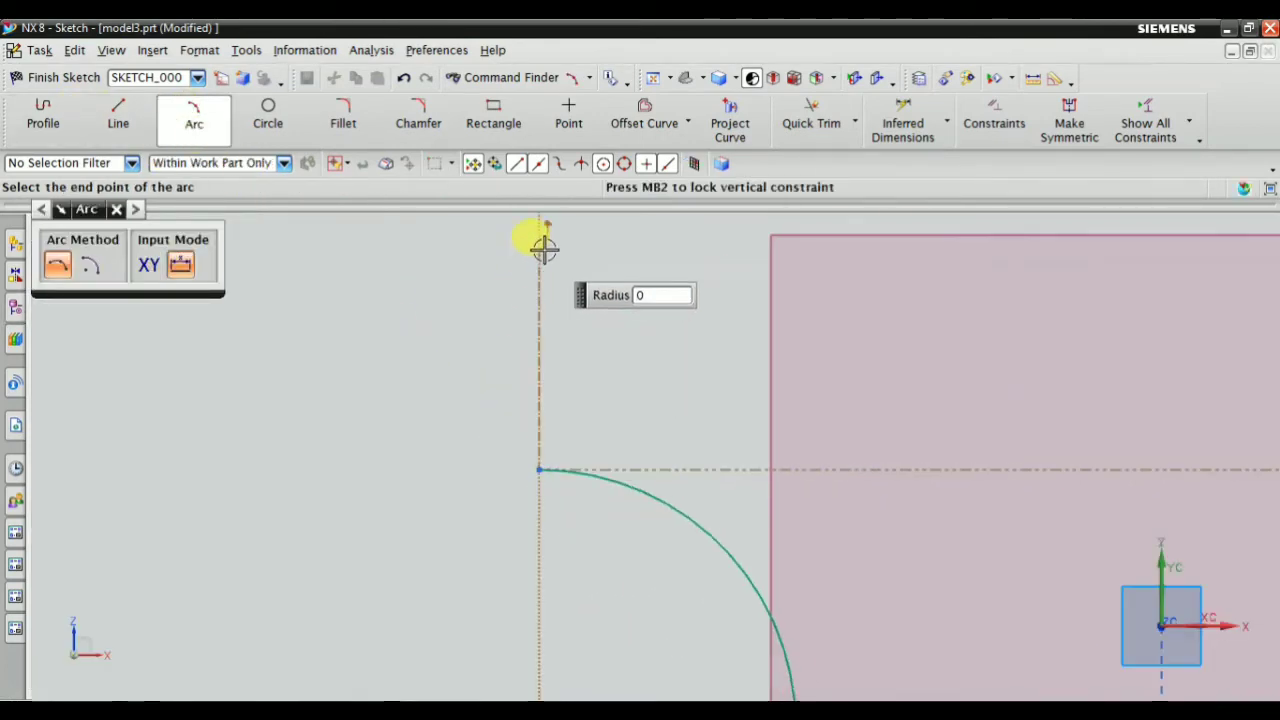
{"action": "left_click", "coordinate": [539, 245]}
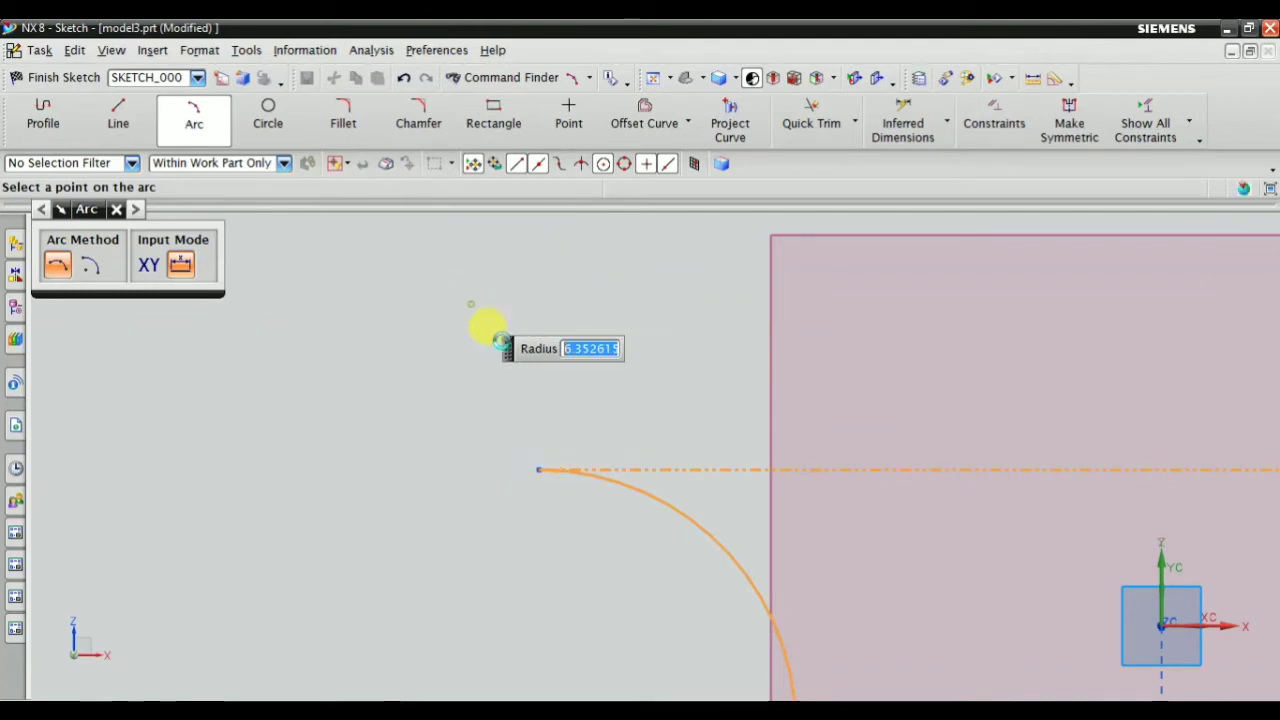
{"action": "left_click", "coordinate": [428, 350]}
{"action": "key", "text": "Escape"}
Pan and fit the whole sketch profile in view
{"action": "scroll", "coordinate": [392, 372], "scroll_direction": "down", "scroll_amount": 3}
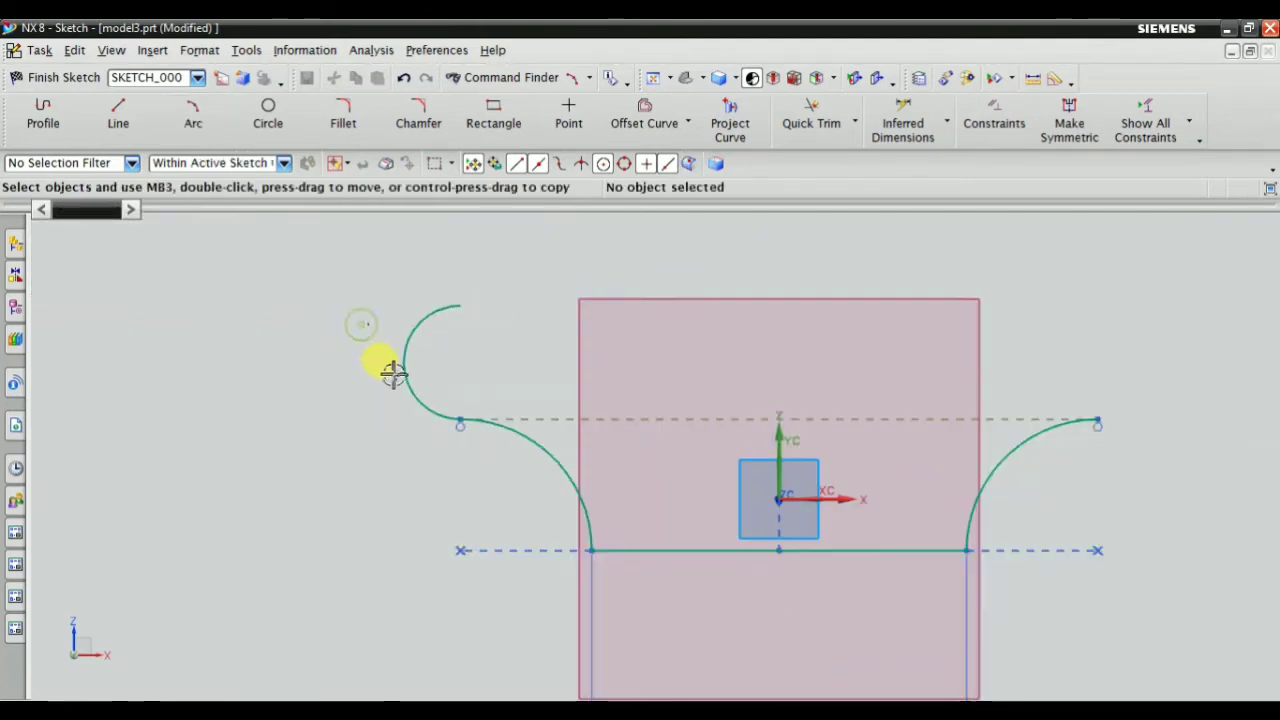
{"action": "middle_click_drag", "start_coordinate": [392, 372], "coordinate": [205, 372], "text": "shift"}
{"action": "scroll", "coordinate": [474, 371], "scroll_direction": "up", "scroll_amount": 1}
{"action": "scroll", "coordinate": [423, 320], "scroll_direction": "down", "scroll_amount": 2}
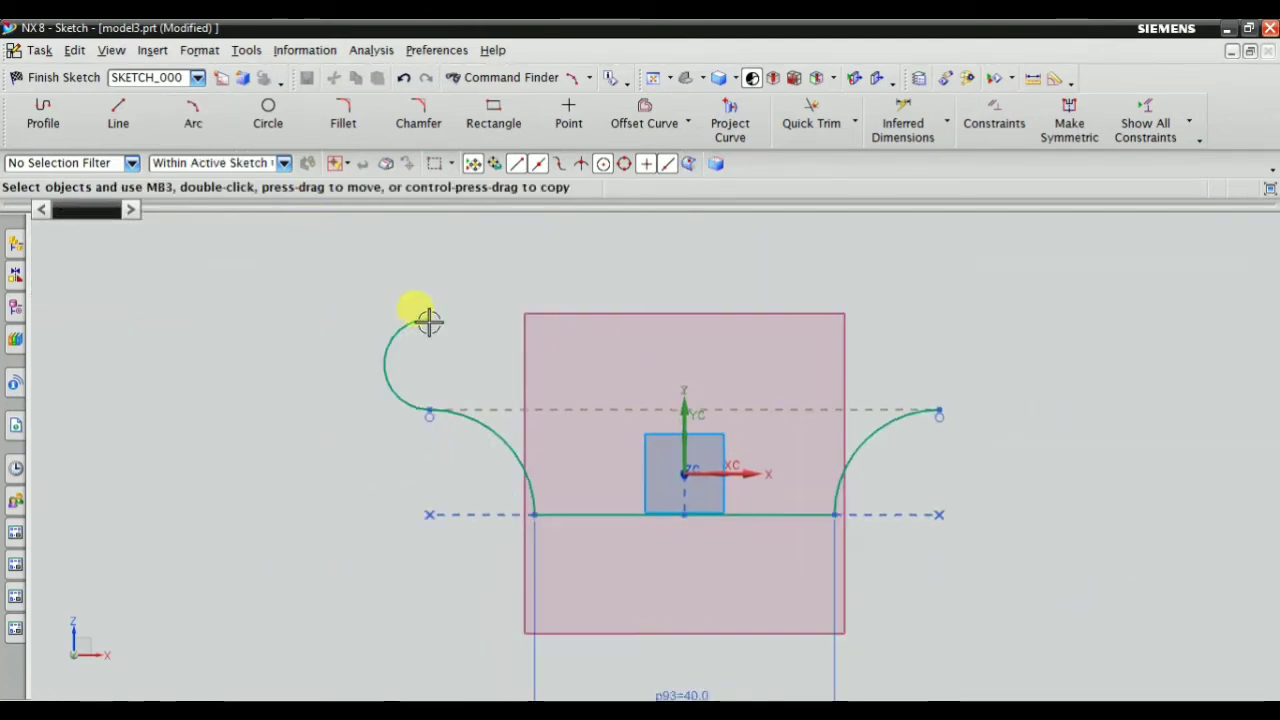
{"action": "scroll", "coordinate": [450, 318], "scroll_direction": "up", "scroll_amount": 6}
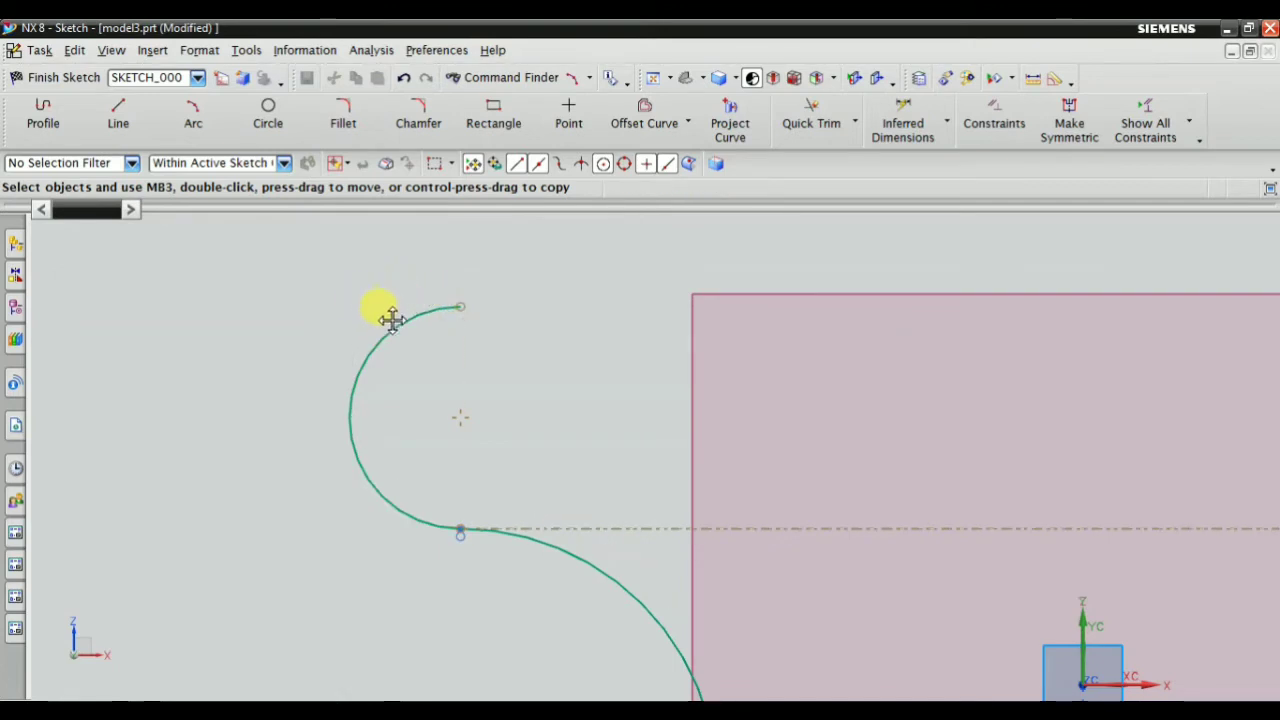
{"action": "scroll", "coordinate": [392, 318], "scroll_direction": "down", "scroll_amount": 2}
{"action": "scroll", "coordinate": [401, 316], "scroll_direction": "up", "scroll_amount": 1}
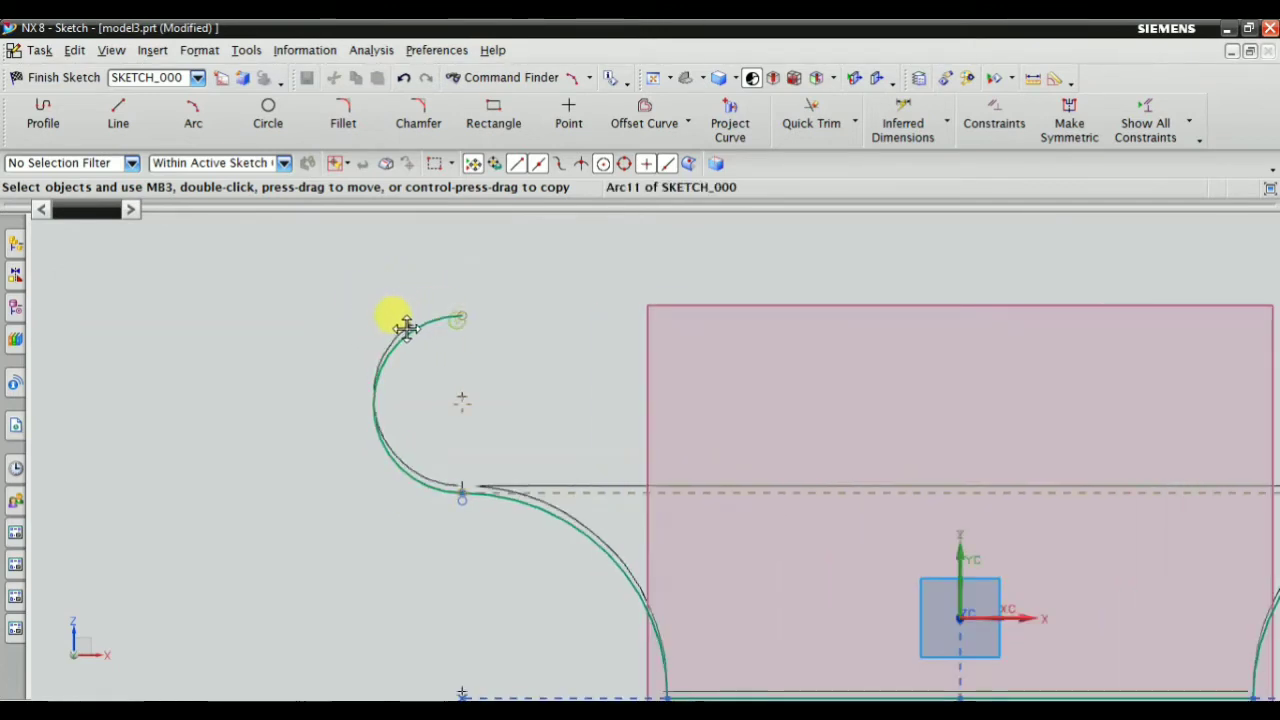
{"action": "scroll", "coordinate": [462, 360], "scroll_direction": "down", "scroll_amount": 2}
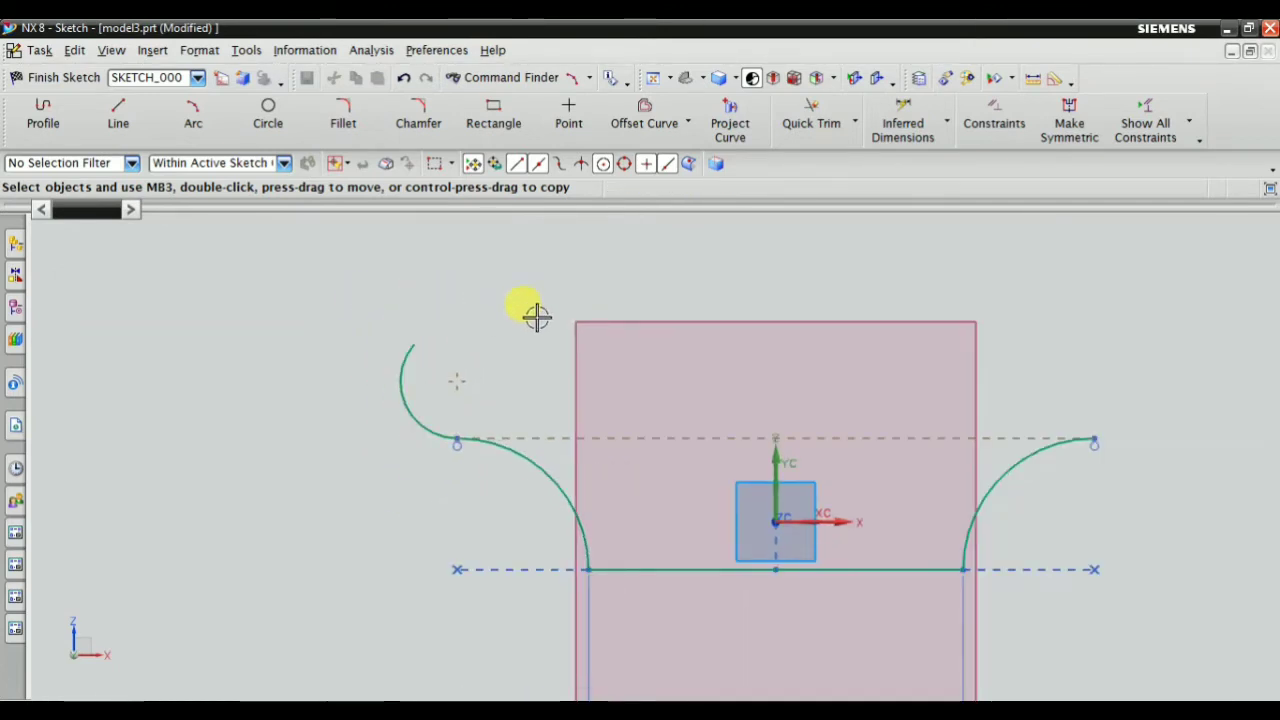
{"action": "left_click", "coordinate": [240, 78]}
{"action": "left_click", "coordinate": [150, 51]}
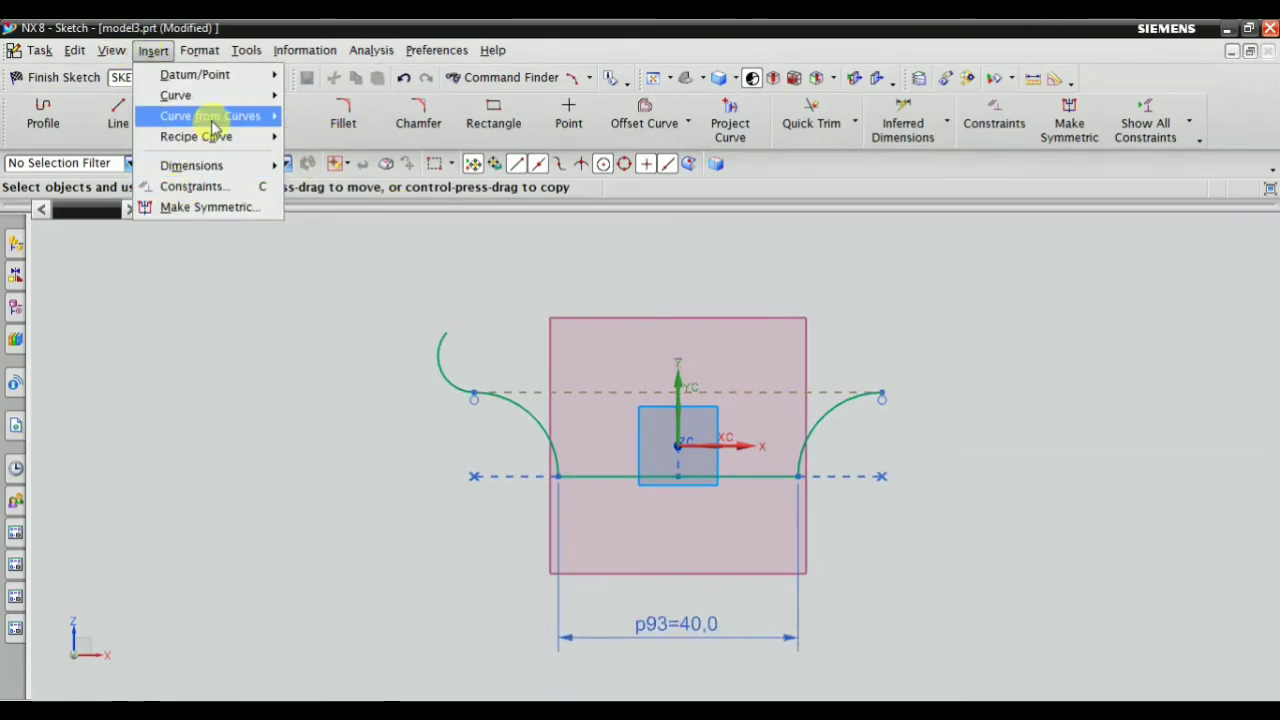
Mirror the hooked left curl about the vertical datum axis onto the right end, then finish the sketch
{"action": "left_click", "coordinate": [318, 161]}
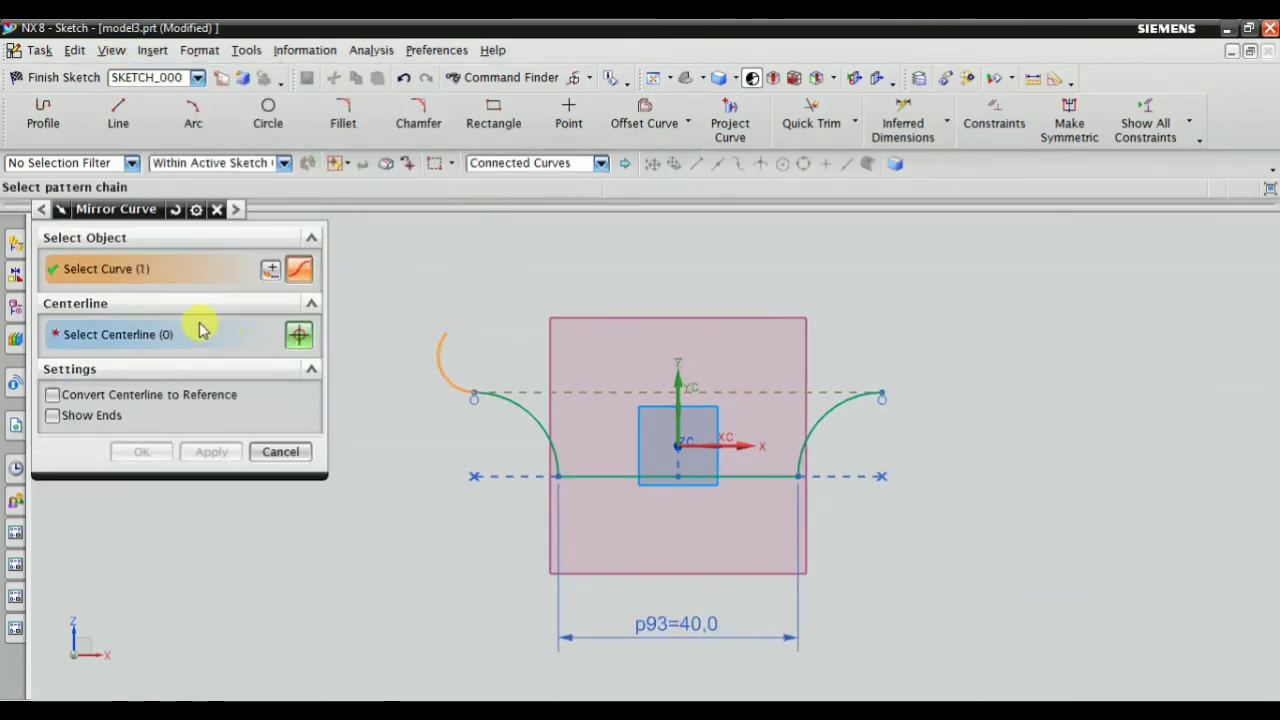
{"action": "left_click", "coordinate": [200, 331]}
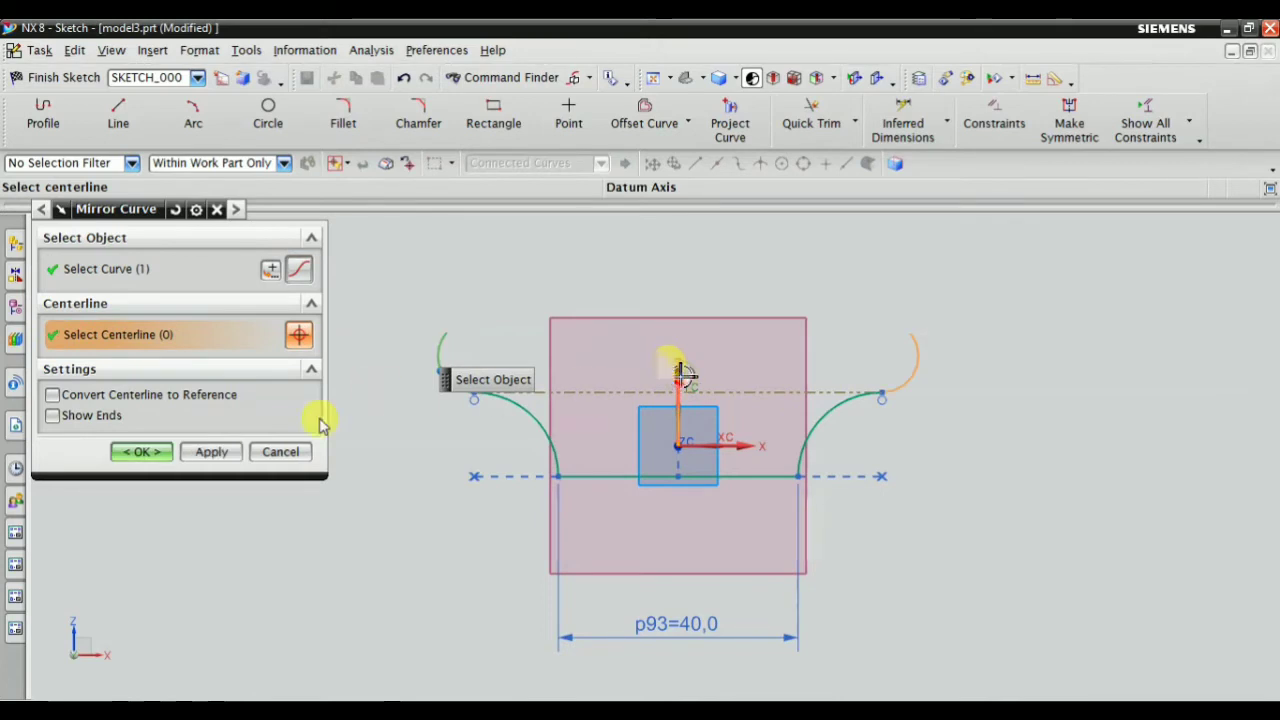
{"action": "left_click", "coordinate": [148, 456]}
{"action": "mouse_move", "coordinate": [323, 432]}
{"action": "middle_mouse_down"}
{"action": "mouse_move", "coordinate": [445, 445]}
{"action": "mouse_move", "coordinate": [447, 433]}
{"action": "middle_mouse_up"}
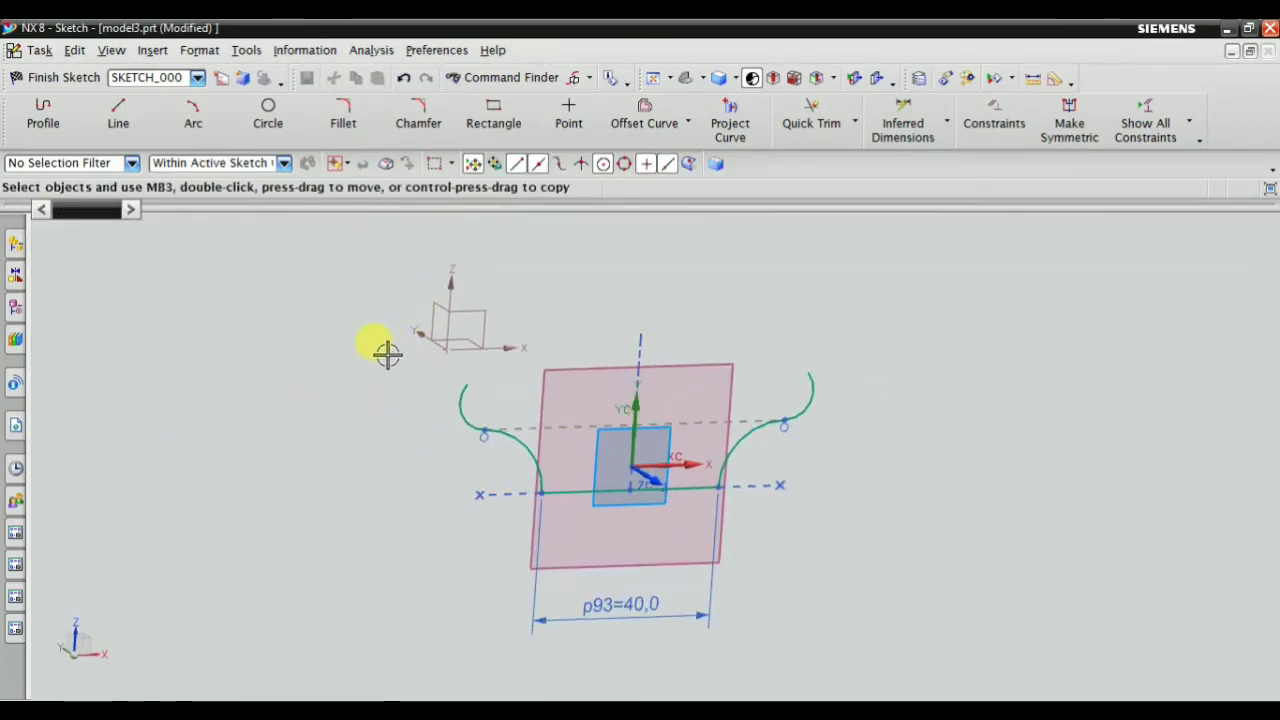
{"action": "left_click", "coordinate": [60, 78]}
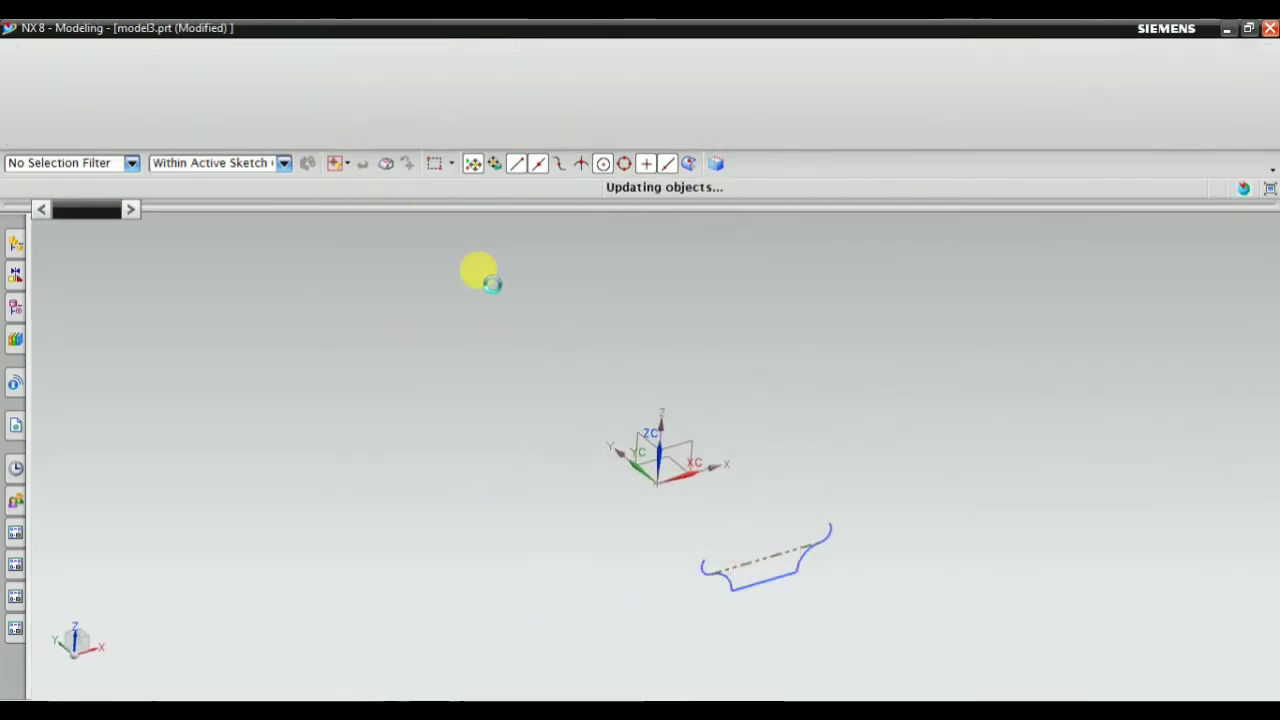
Inspect the four updated patterned profiles and select Pattern [Circular] (7)
{"action": "mouse_move", "coordinate": [609, 434]}
{"action": "middle_mouse_down"}
{"action": "mouse_move", "coordinate": [437, 420]}
{"action": "mouse_move", "coordinate": [643, 434]}
{"action": "mouse_move", "coordinate": [626, 443]}
{"action": "middle_mouse_up"}
{"action": "scroll", "coordinate": [749, 400], "scroll_direction": "down", "scroll_amount": 2}
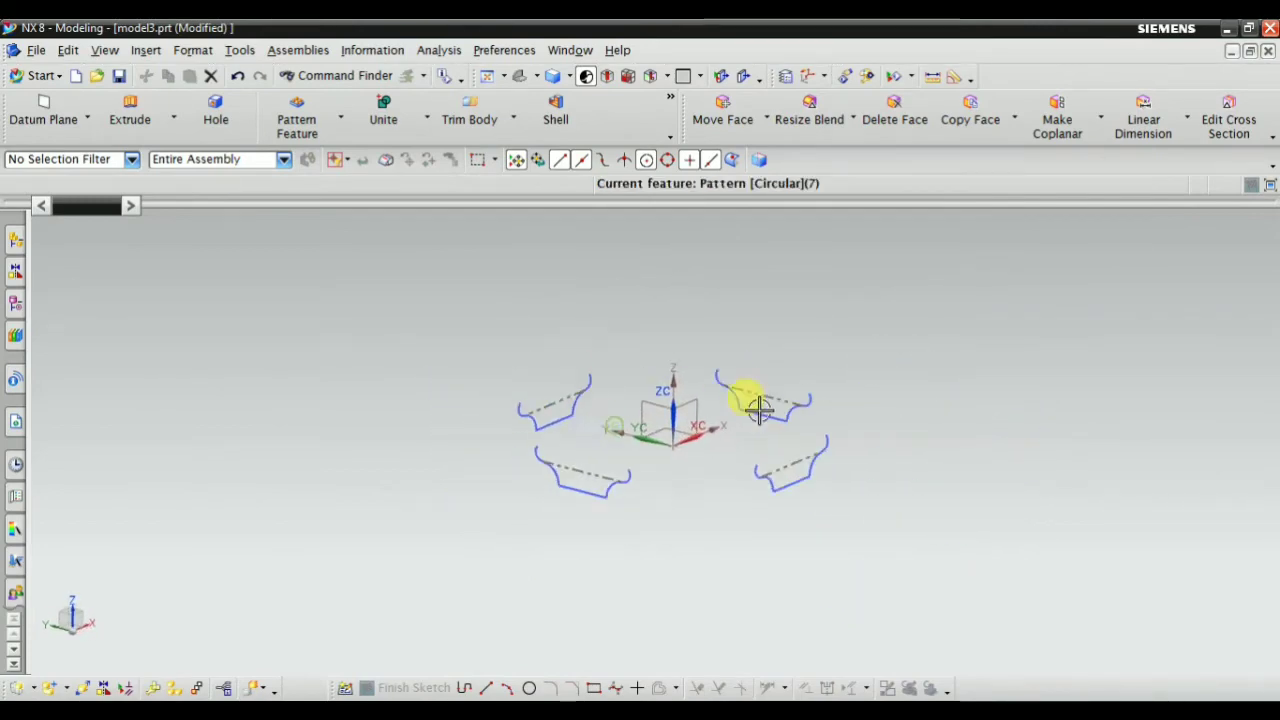
{"action": "scroll", "coordinate": [731, 489], "scroll_direction": "up", "scroll_amount": 5}
{"action": "scroll", "coordinate": [731, 489], "scroll_direction": "up", "scroll_amount": 3}
{"action": "scroll", "coordinate": [760, 505], "scroll_direction": "down", "scroll_amount": 1}
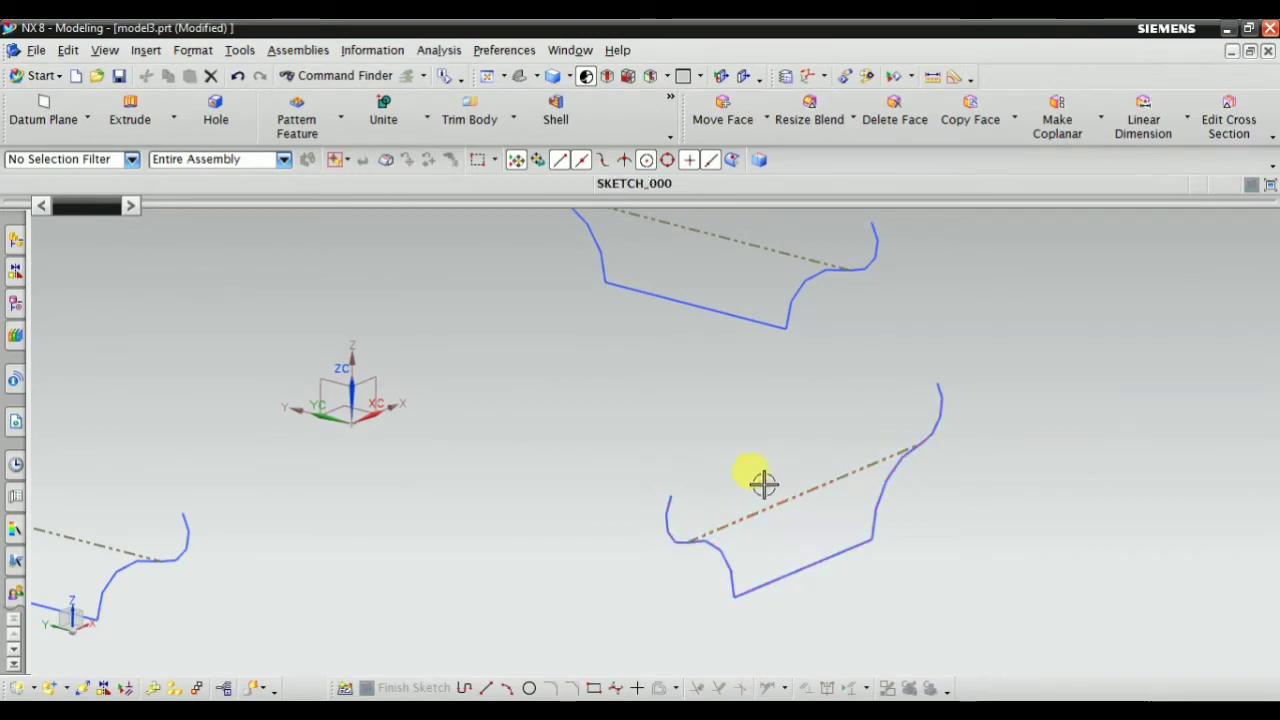
{"action": "scroll", "coordinate": [897, 452], "scroll_direction": "down", "scroll_amount": 2}
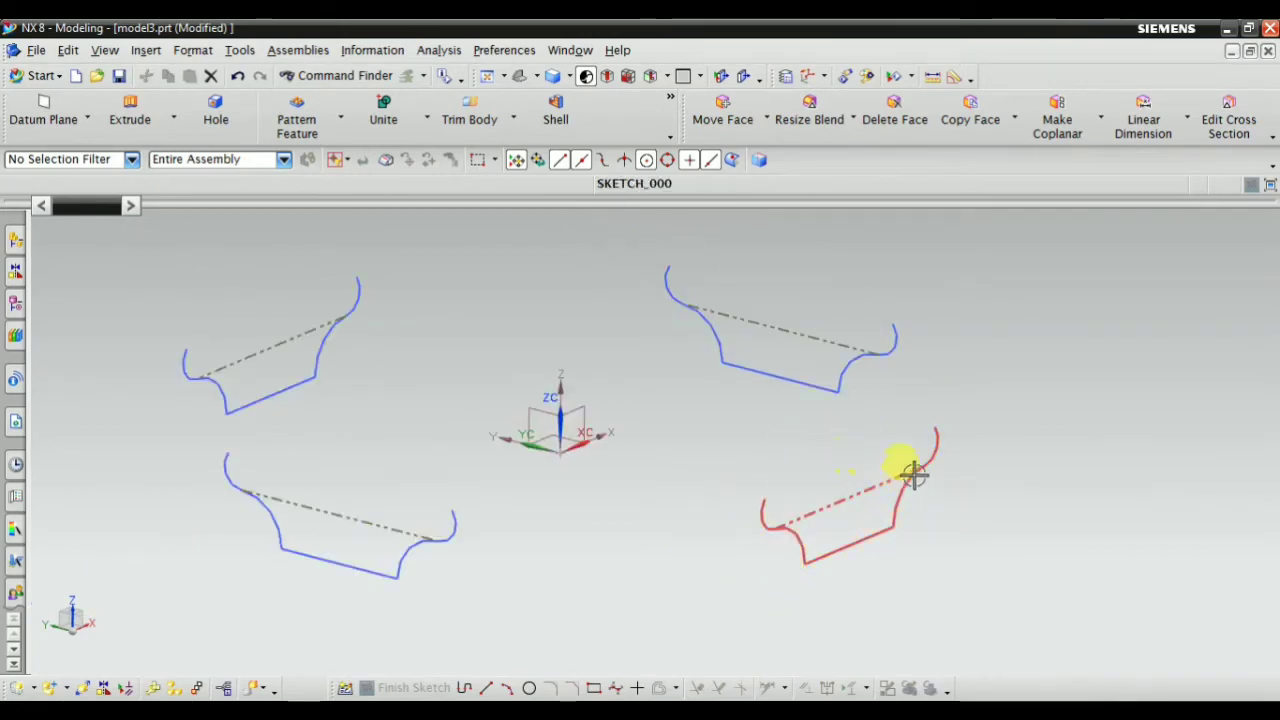
{"action": "right_click", "coordinate": [991, 306]}
{"action": "left_click", "coordinate": [1017, 337]}
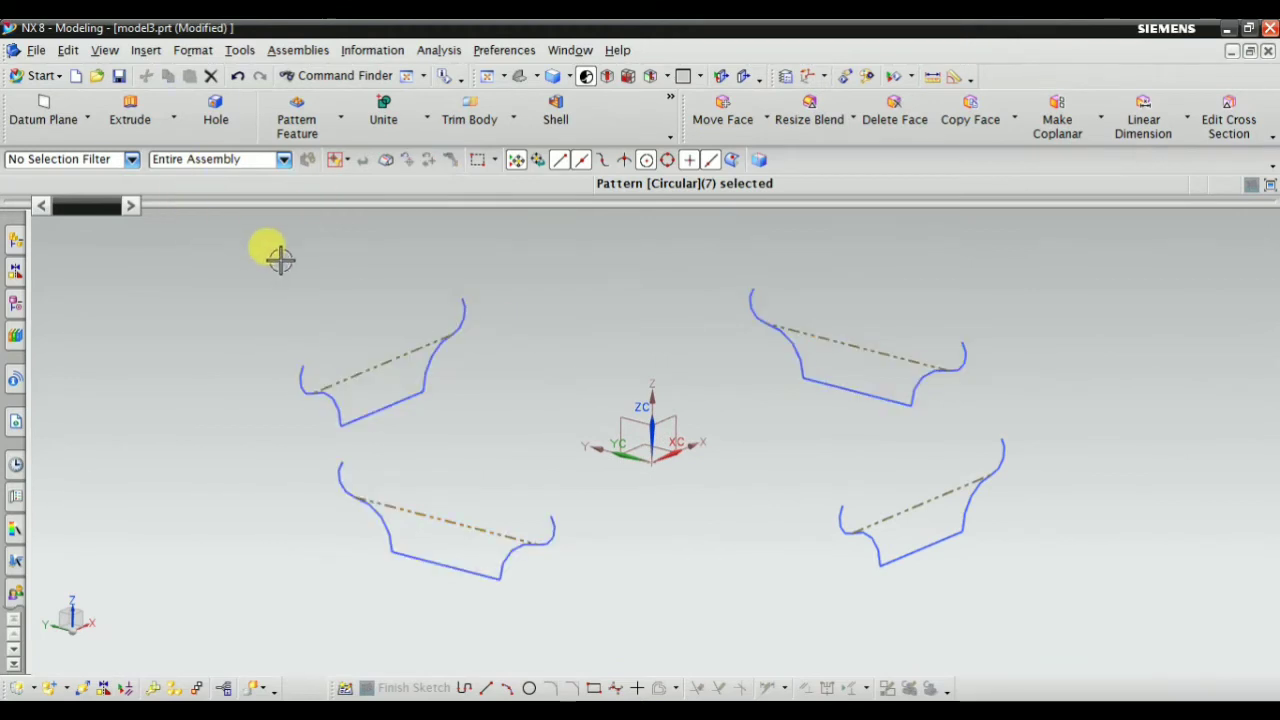
{"action": "scroll", "coordinate": [305, 342], "scroll_direction": "down", "scroll_amount": 2}
{"action": "left_click", "coordinate": [148, 52]}
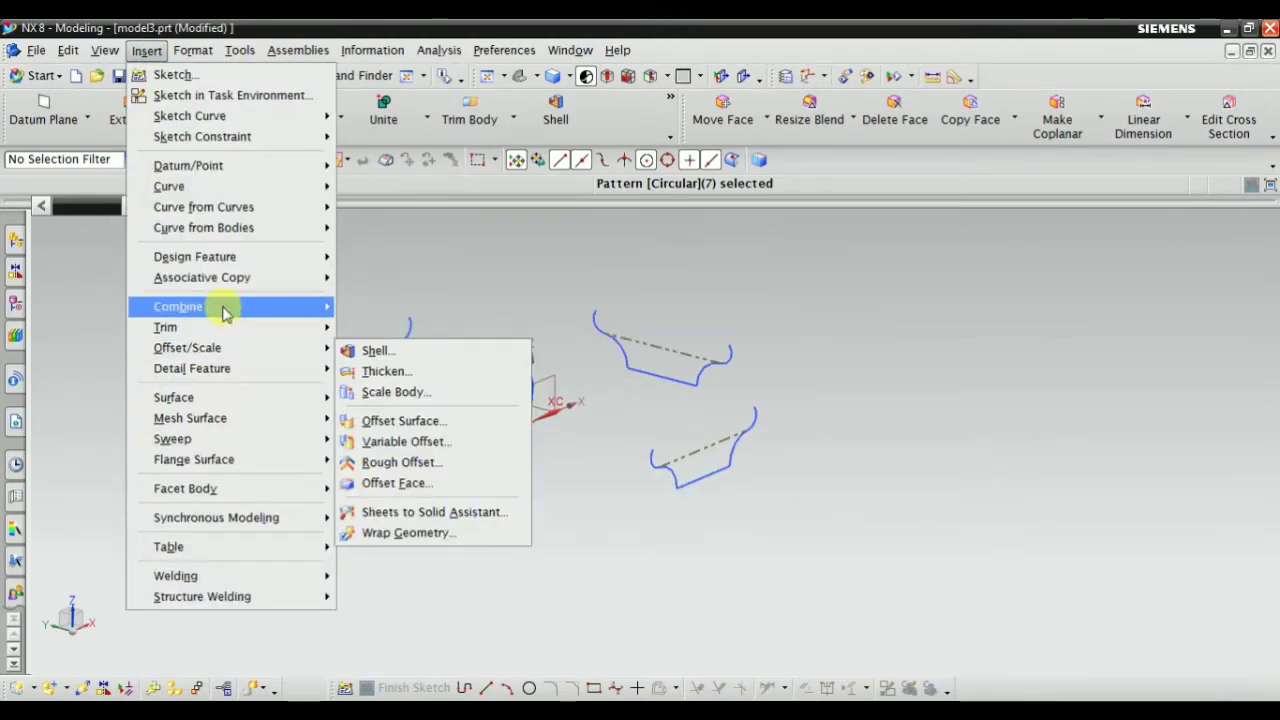
Start a Transition with the lower-right and upper-right profiles as Sections 1 and 2
{"action": "left_click", "coordinate": [223, 397]}
{"action": "left_click", "coordinate": [392, 540]}
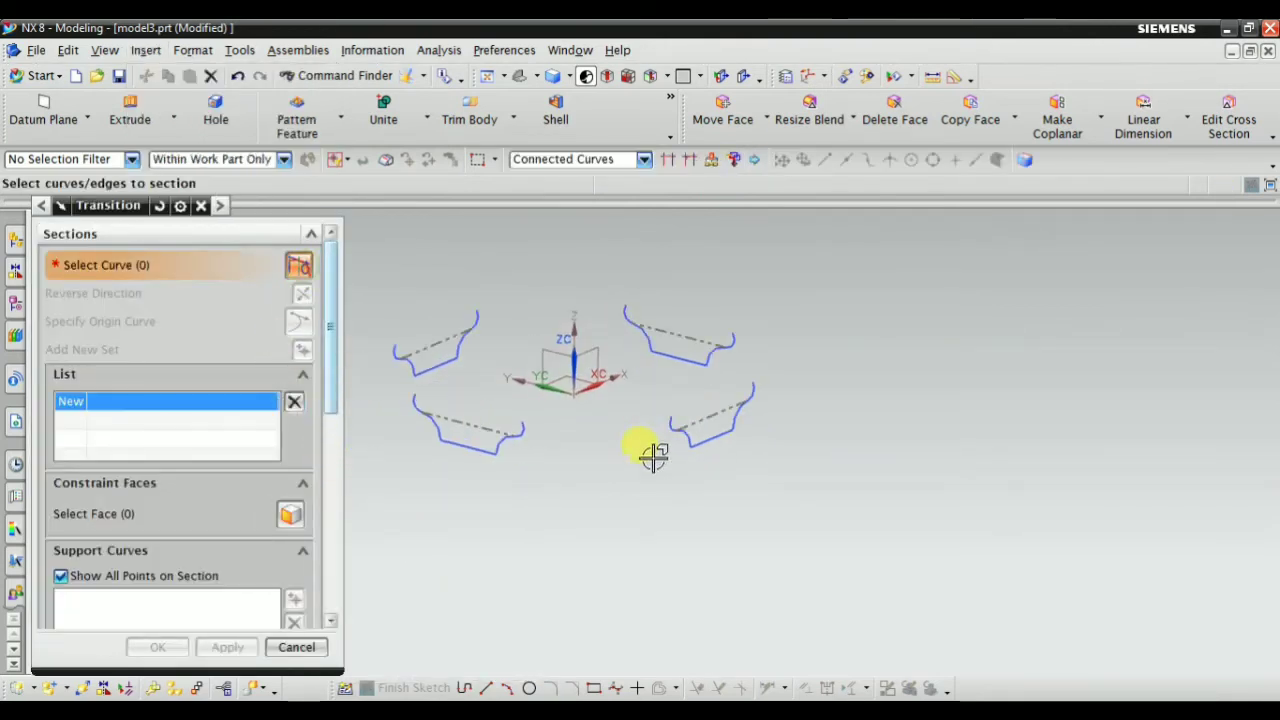
{"action": "scroll", "coordinate": [652, 445], "scroll_direction": "up", "scroll_amount": 5}
{"action": "left_click", "coordinate": [697, 395]}
{"action": "scroll", "coordinate": [791, 480], "scroll_direction": "down", "scroll_amount": 3}
{"action": "scroll", "coordinate": [791, 480], "scroll_direction": "down", "scroll_amount": 2}
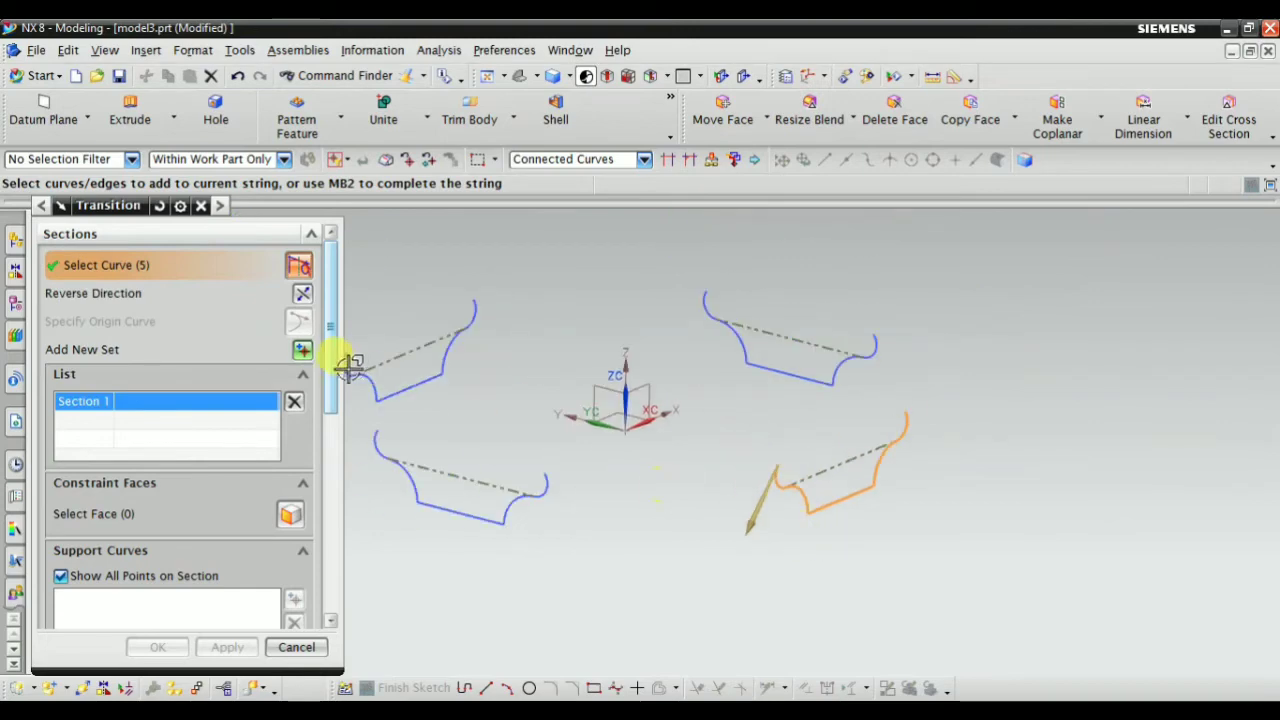
{"action": "left_click", "coordinate": [303, 354]}
{"action": "left_click", "coordinate": [875, 347]}
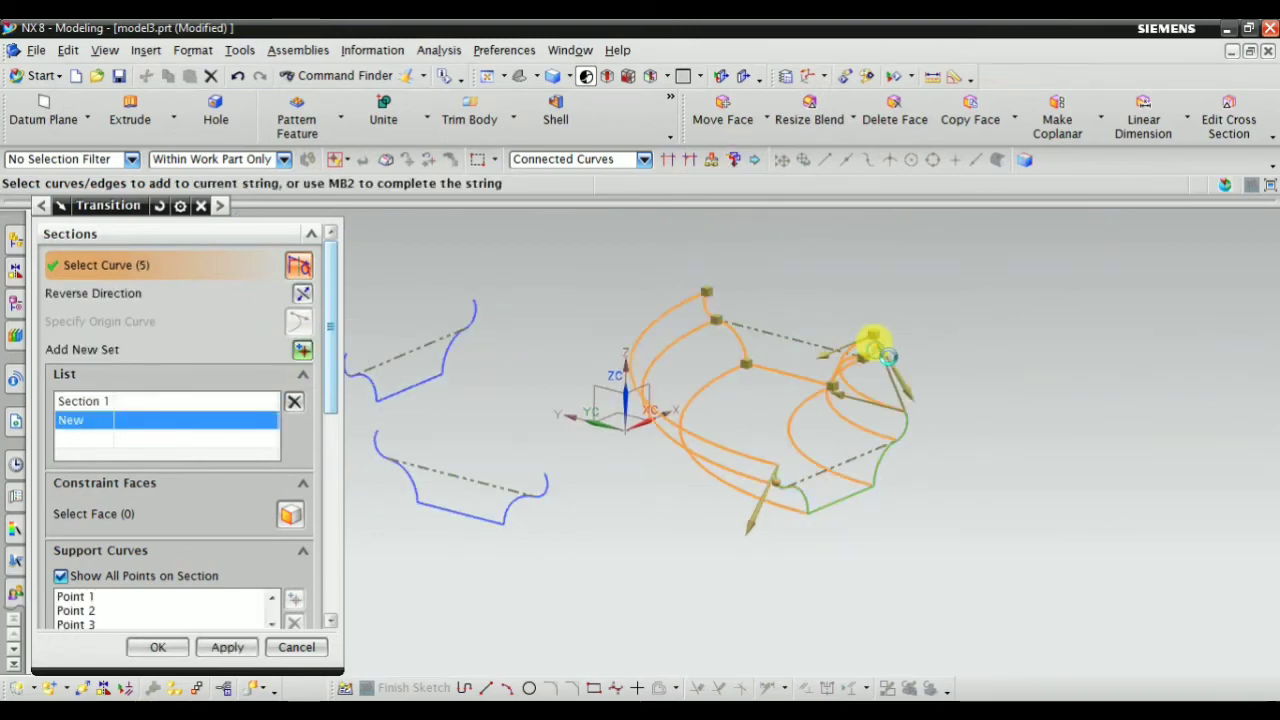
{"action": "mouse_move", "coordinate": [935, 465]}
{"action": "middle_mouse_down"}
{"action": "mouse_move", "coordinate": [933, 492]}
{"action": "mouse_move", "coordinate": [880, 514]}
{"action": "middle_mouse_up"}
Add the remaining two profiles as Sections 3 and 4 and create the surface
{"action": "left_click", "coordinate": [303, 350]}
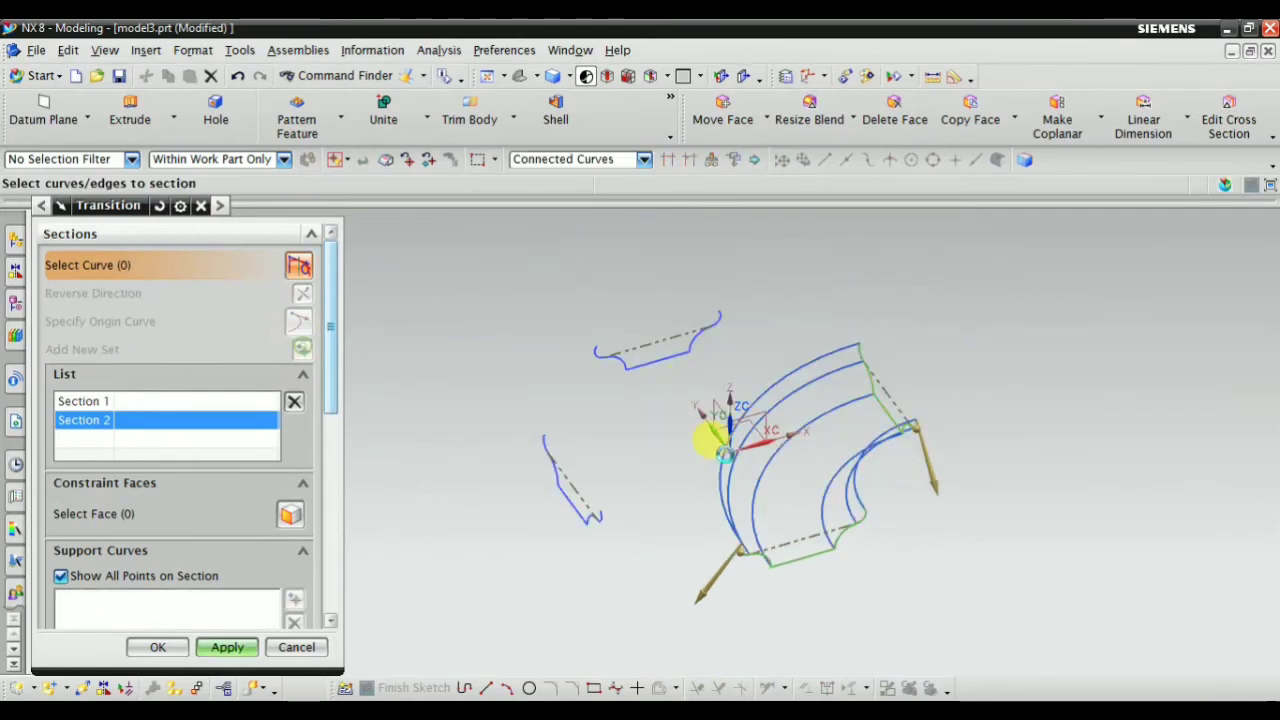
{"action": "scroll", "coordinate": [709, 314], "scroll_direction": "up", "scroll_amount": 2}
{"action": "scroll", "coordinate": [700, 312], "scroll_direction": "up", "scroll_amount": 2}
{"action": "left_click", "coordinate": [684, 312]}
{"action": "scroll", "coordinate": [749, 309], "scroll_direction": "down", "scroll_amount": 2}
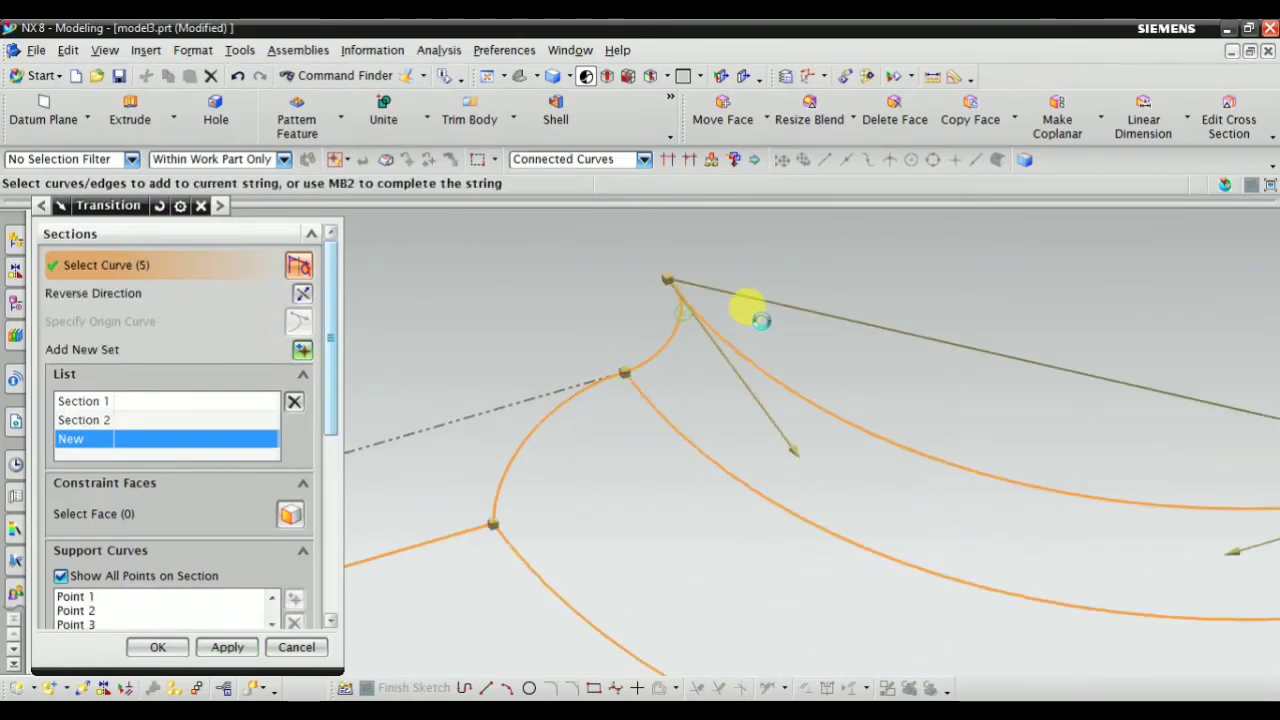
{"action": "scroll", "coordinate": [777, 294], "scroll_direction": "down", "scroll_amount": 2}
{"action": "scroll", "coordinate": [848, 388], "scroll_direction": "down", "scroll_amount": 2}
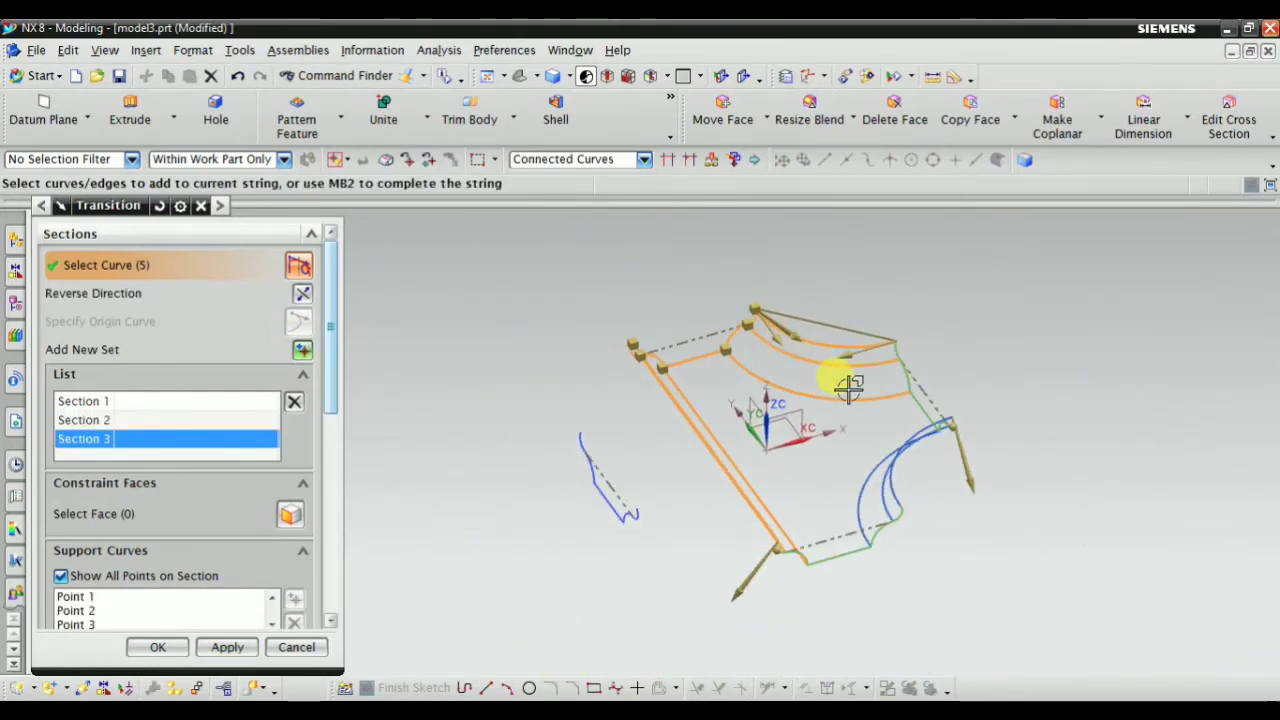
{"action": "left_click", "coordinate": [303, 350]}
{"action": "mouse_move", "coordinate": [598, 405]}
{"action": "middle_mouse_down"}
{"action": "mouse_move", "coordinate": [595, 422]}
{"action": "mouse_move", "coordinate": [477, 449]}
{"action": "mouse_move", "coordinate": [548, 340]}
{"action": "mouse_move", "coordinate": [571, 371]}
{"action": "mouse_move", "coordinate": [519, 374]}
{"action": "middle_mouse_up"}
{"action": "left_click", "coordinate": [595, 422]}
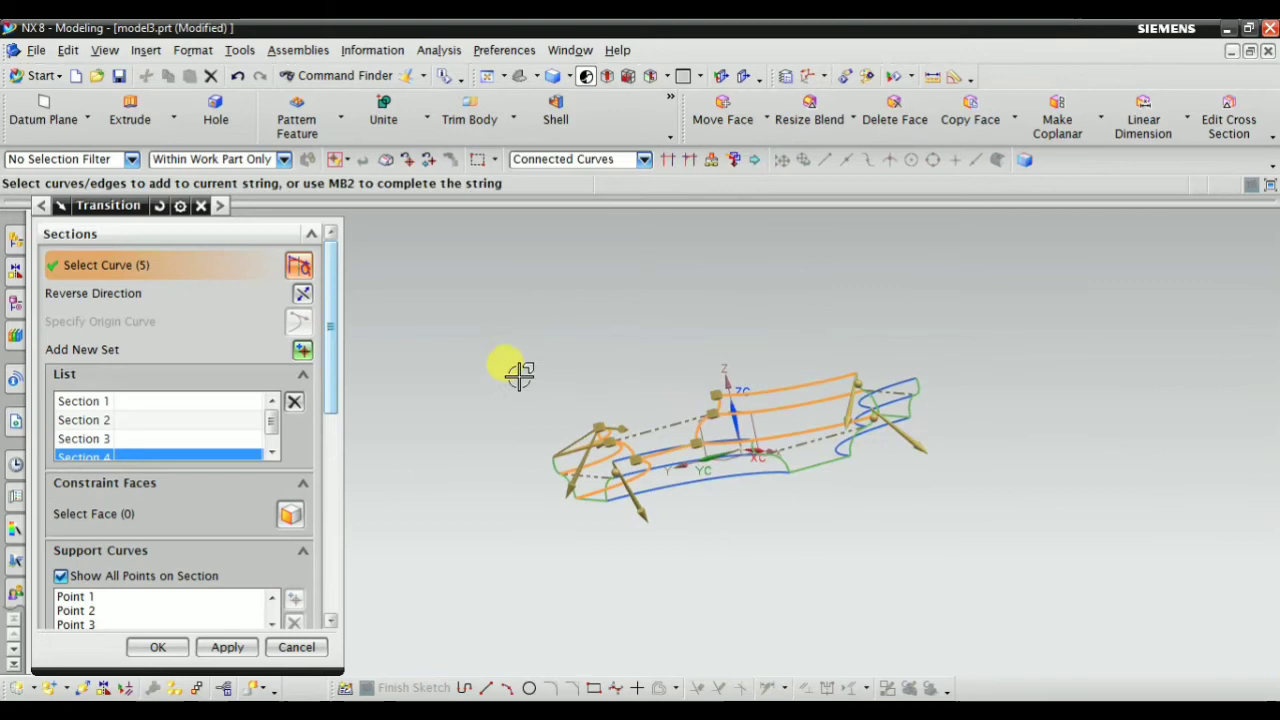
{"action": "left_click", "coordinate": [155, 648]}
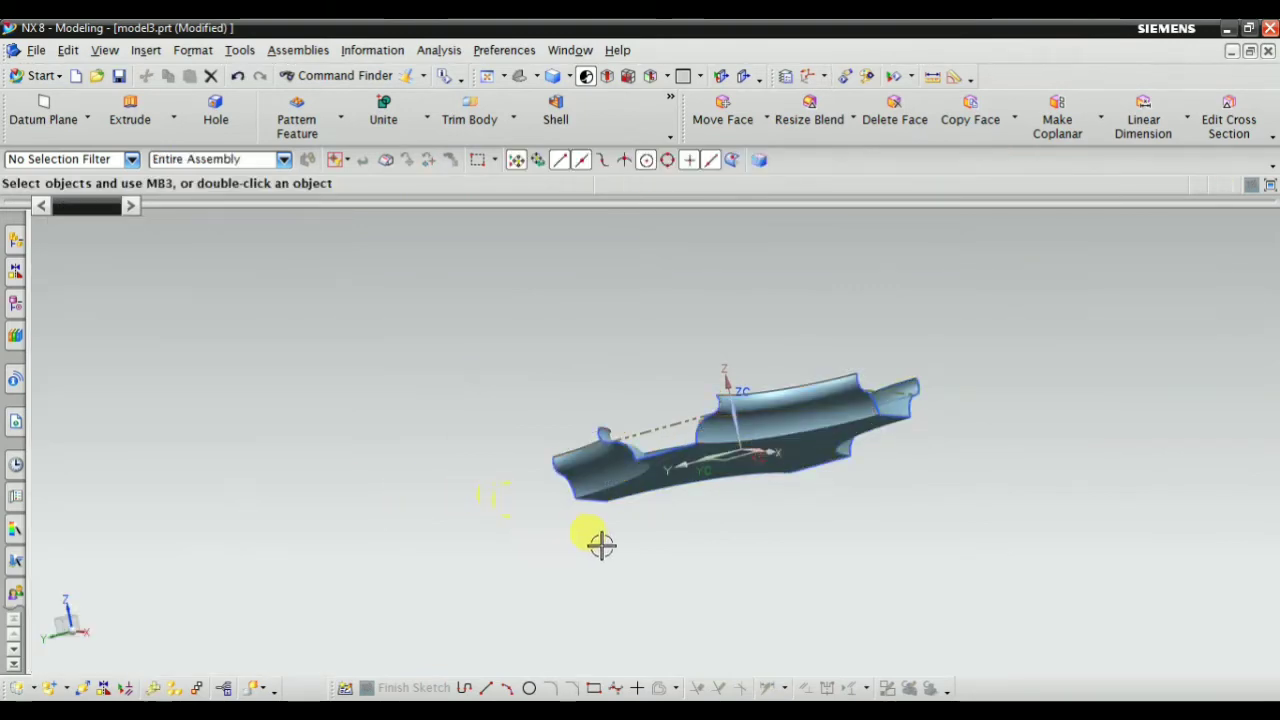
Orbit the model, fit it to the window and switch to a preset view
{"action": "mouse_move", "coordinate": [600, 543]}
{"action": "middle_mouse_down"}
{"action": "mouse_move", "coordinate": [638, 450]}
{"action": "mouse_move", "coordinate": [620, 394]}
{"action": "mouse_move", "coordinate": [606, 466]}
{"action": "mouse_move", "coordinate": [666, 514]}
{"action": "mouse_move", "coordinate": [703, 467]}
{"action": "mouse_move", "coordinate": [700, 409]}
{"action": "mouse_move", "coordinate": [603, 531]}
{"action": "middle_mouse_up"}
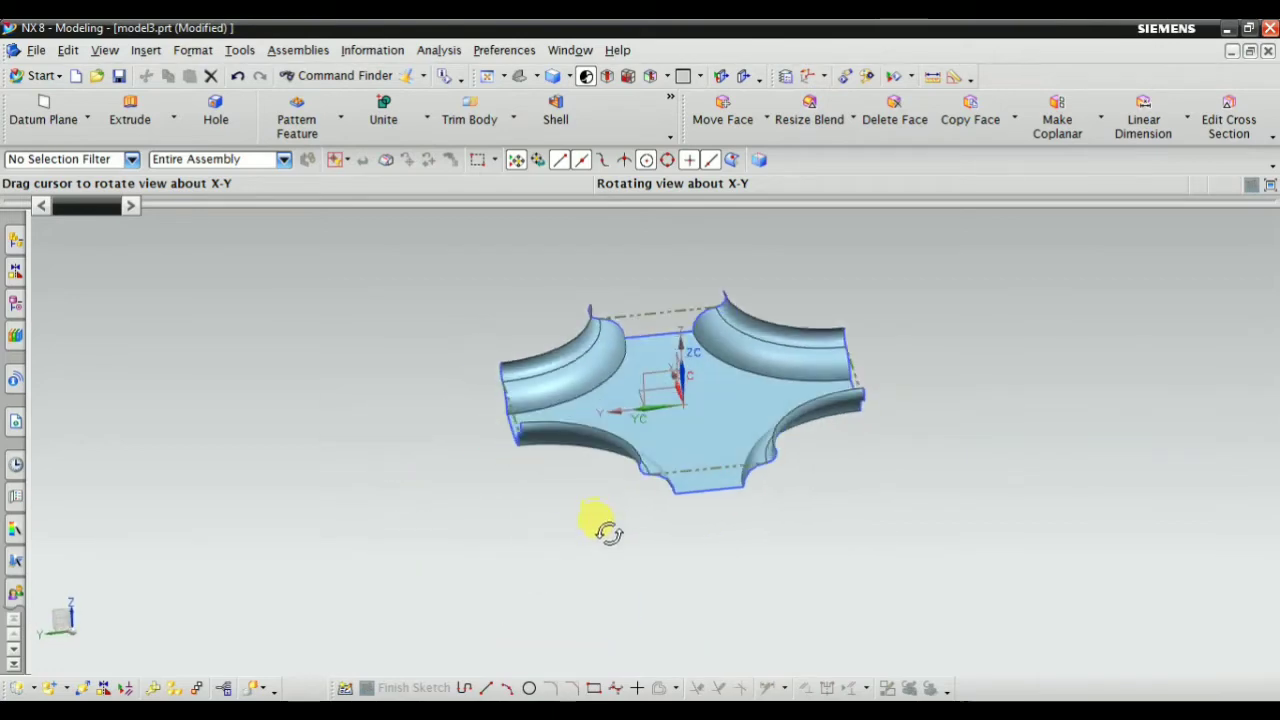
{"action": "key", "text": "ctrl+f"}
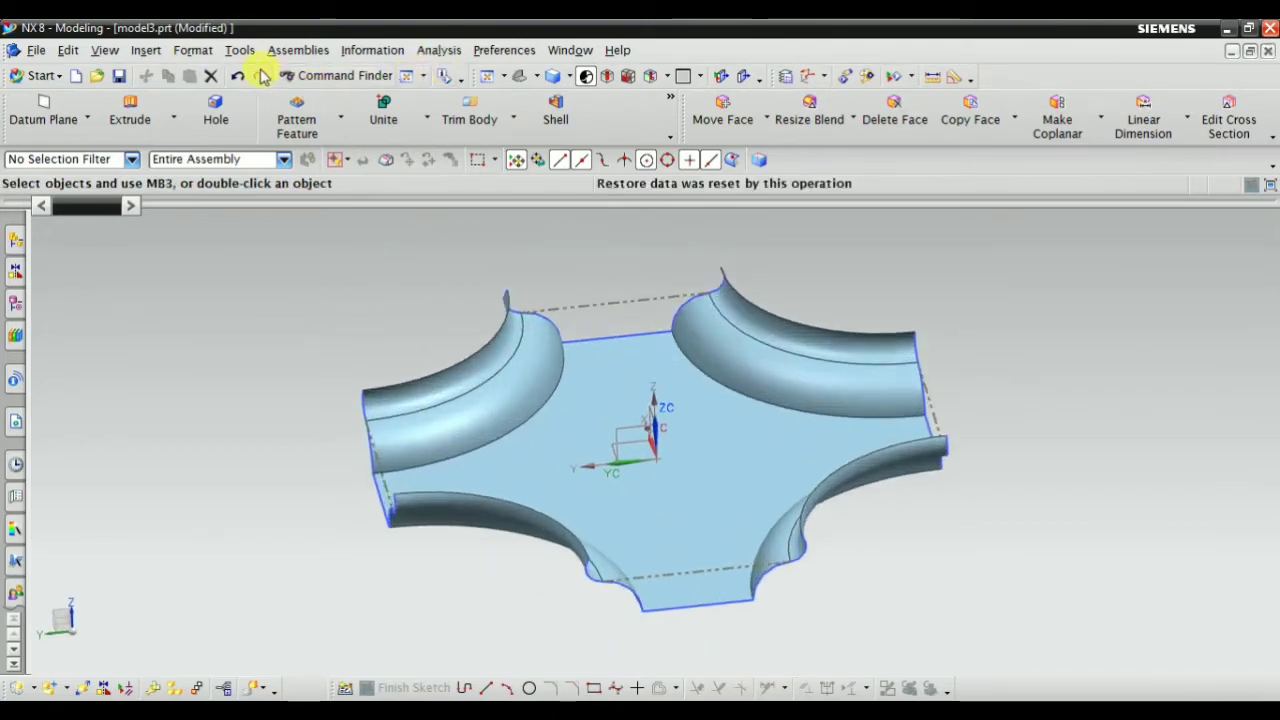
{"action": "left_click", "coordinate": [519, 79]}
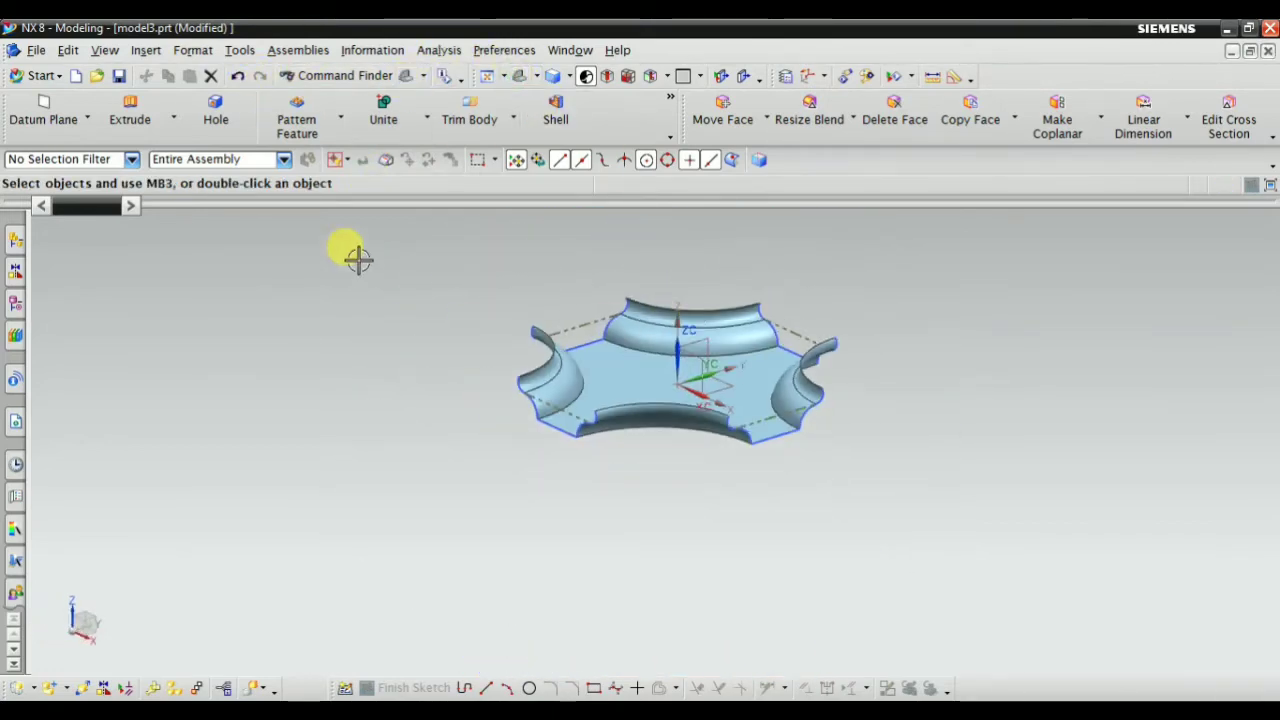
Delete Transition (14) from the Part Navigator and open Pattern [Circular] (7) for editing
{"action": "left_click", "coordinate": [14, 308]}
{"action": "right_click", "coordinate": [140, 497]}
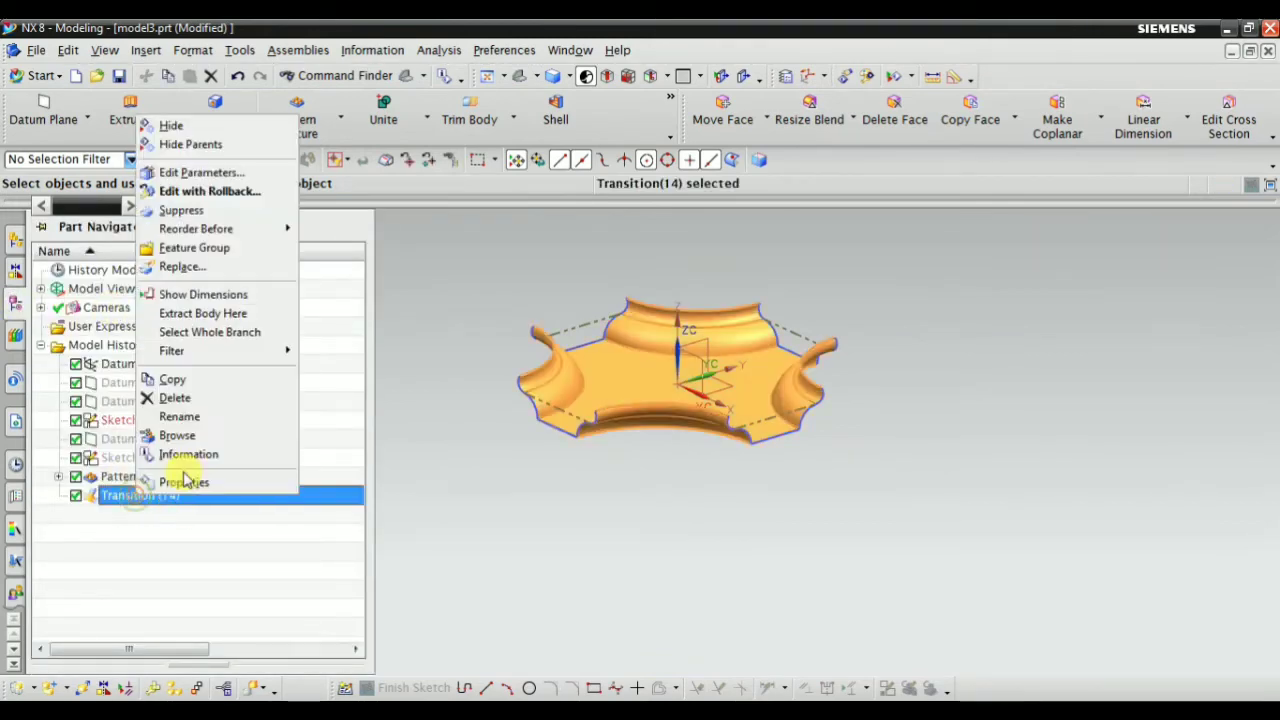
{"action": "left_click", "coordinate": [182, 396]}
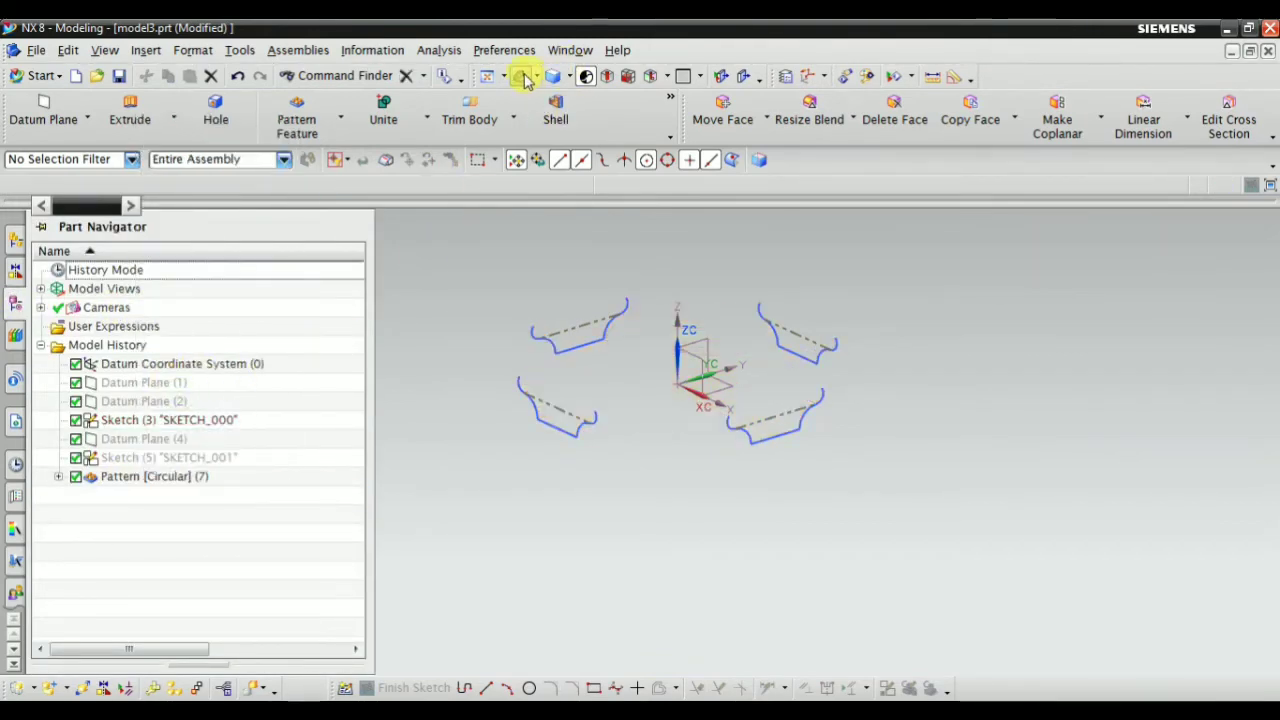
{"action": "scroll", "coordinate": [786, 286], "scroll_direction": "up", "scroll_amount": 3}
{"action": "scroll", "coordinate": [480, 360], "scroll_direction": "down", "scroll_amount": 2}
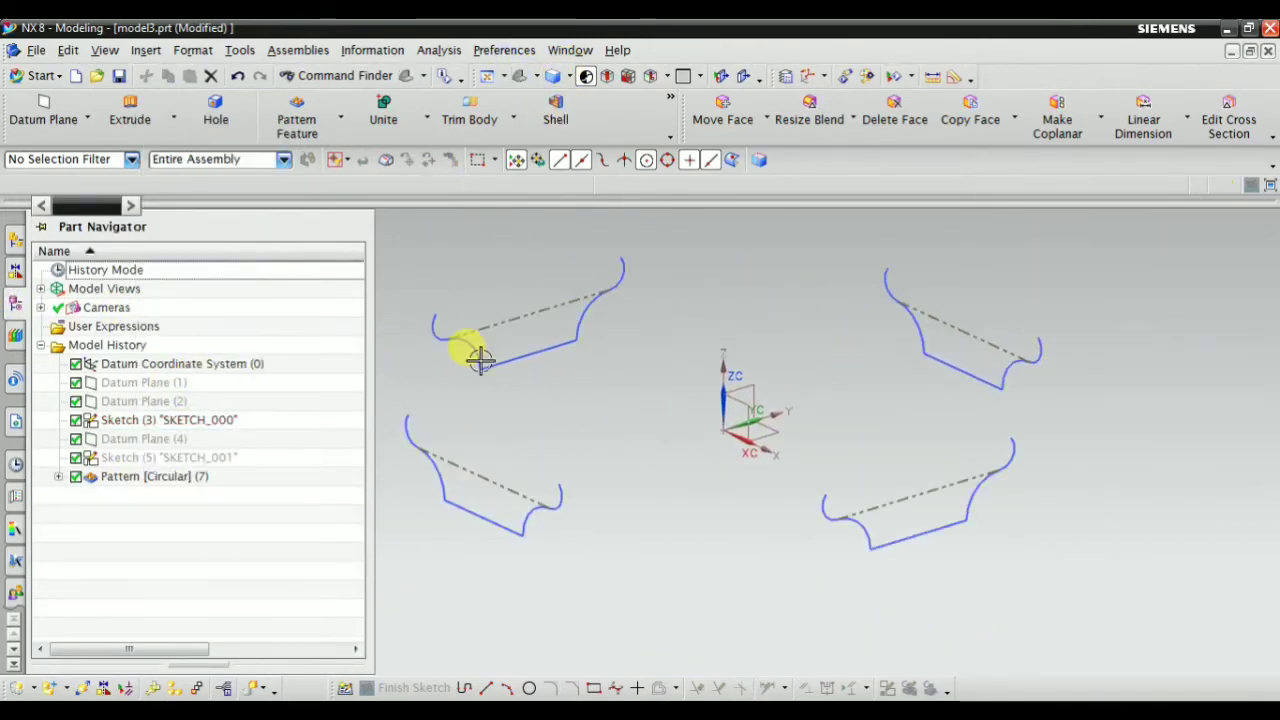
{"action": "double_click", "coordinate": [135, 479]}
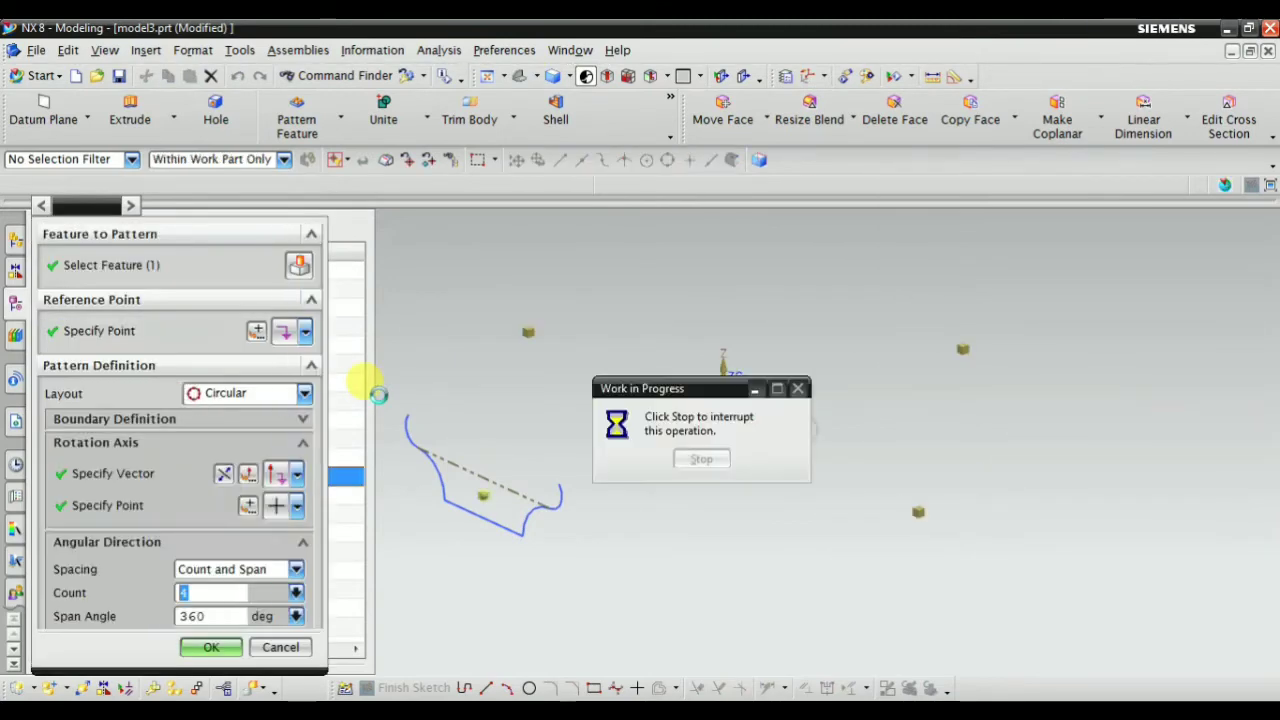
Confirm the six-copy circular pattern and view the six profiles from an oblique angle
{"action": "scroll", "coordinate": [333, 420], "scroll_direction": "down", "scroll_amount": 3}
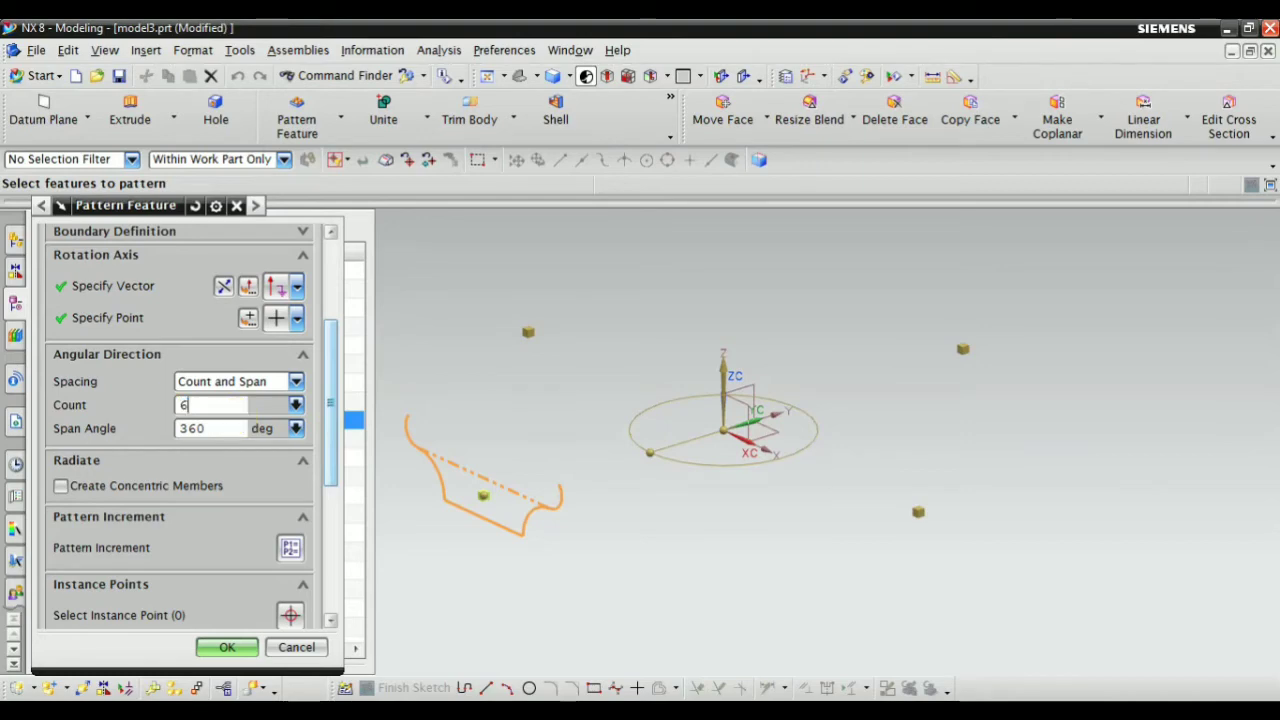
{"action": "left_click", "coordinate": [215, 645]}
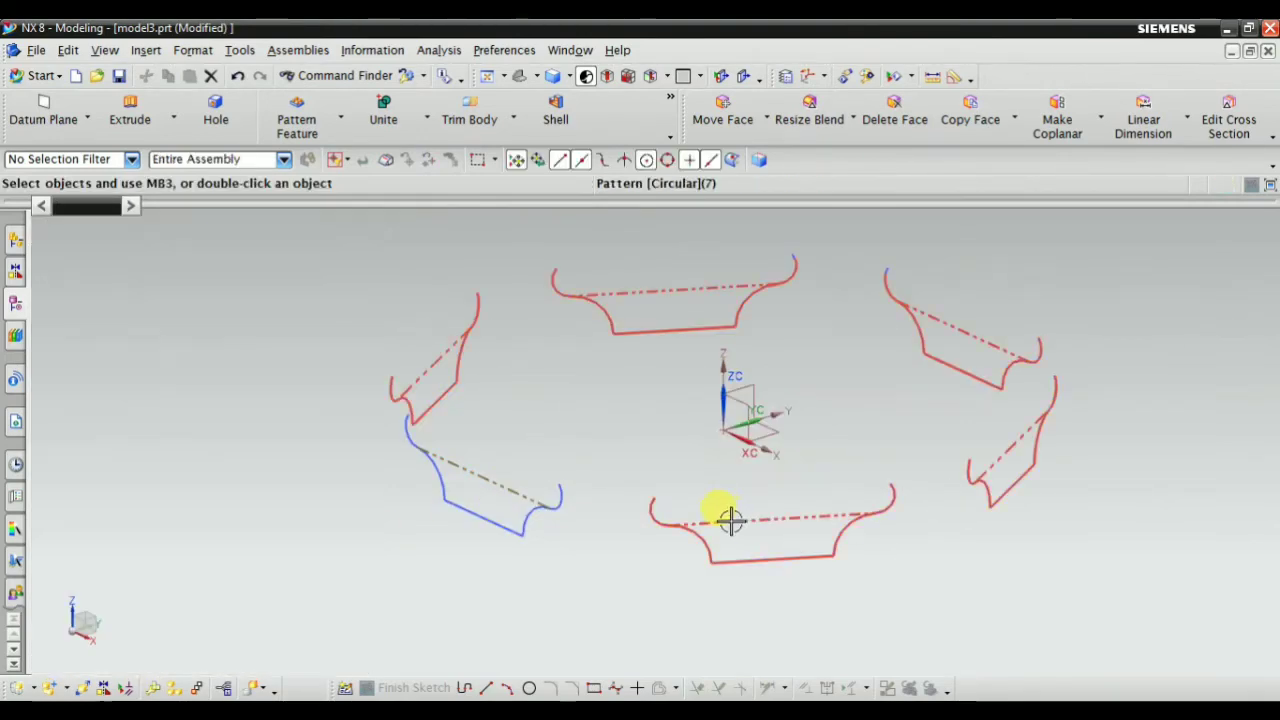
{"action": "mouse_move", "coordinate": [731, 520]}
{"action": "middle_mouse_down"}
{"action": "mouse_move", "coordinate": [643, 518]}
{"action": "mouse_move", "coordinate": [654, 591]}
{"action": "mouse_move", "coordinate": [563, 566]}
{"action": "mouse_move", "coordinate": [617, 514]}
{"action": "mouse_move", "coordinate": [655, 518]}
{"action": "mouse_move", "coordinate": [667, 594]}
{"action": "middle_mouse_up"}
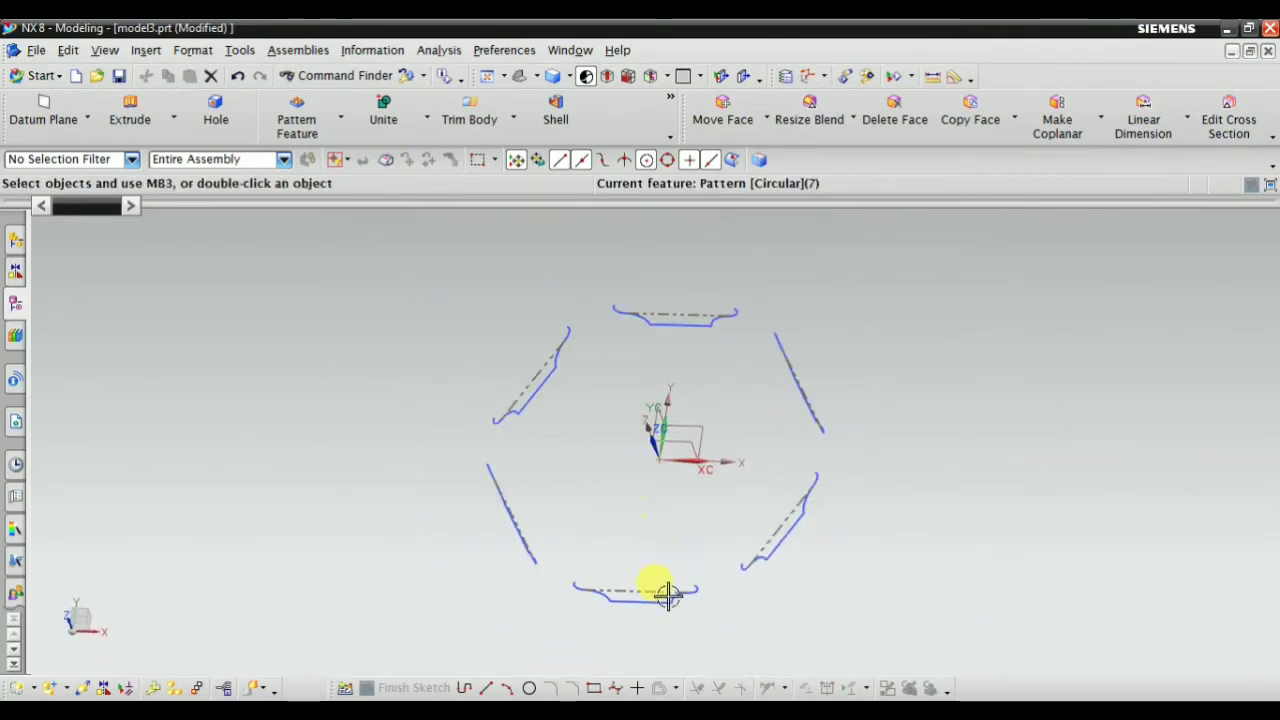
{"action": "scroll", "coordinate": [740, 590], "scroll_direction": "up", "scroll_amount": 2}
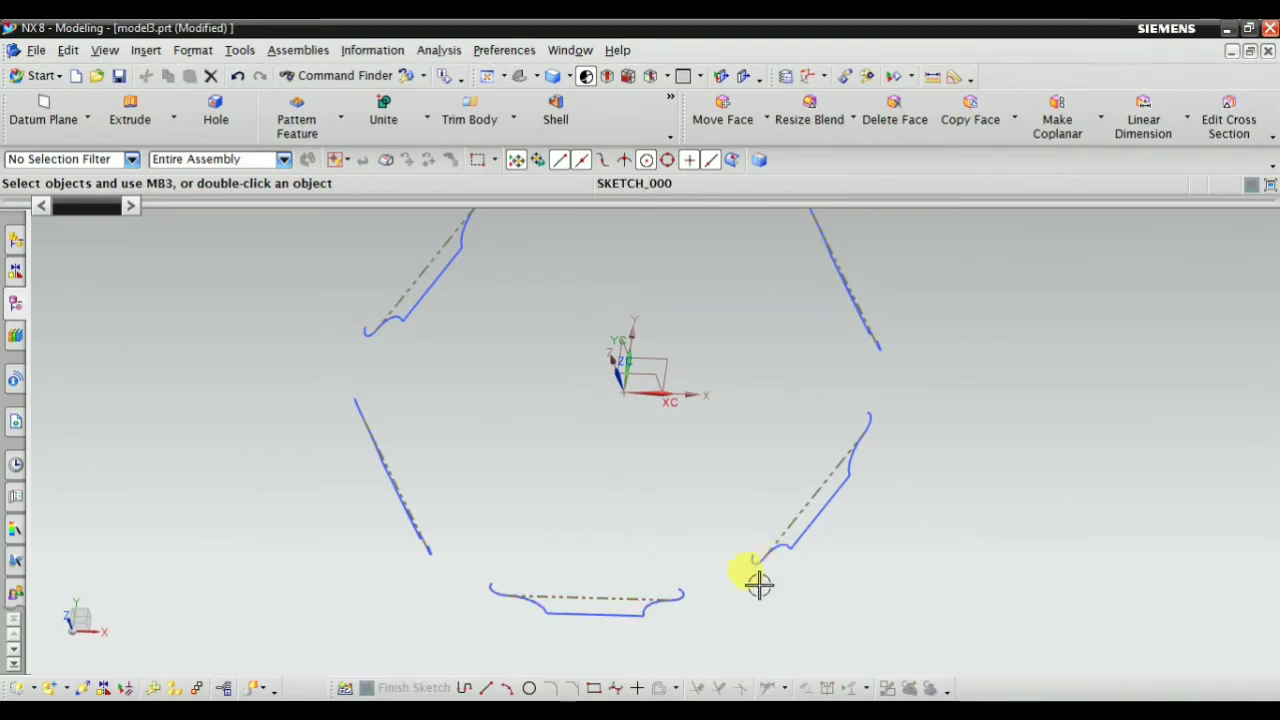
{"action": "mouse_move", "coordinate": [759, 585]}
{"action": "middle_mouse_down"}
{"action": "mouse_move", "coordinate": [789, 500]}
{"action": "mouse_move", "coordinate": [766, 551]}
{"action": "mouse_move", "coordinate": [740, 530]}
{"action": "middle_mouse_up"}
{"action": "right_click", "coordinate": [348, 363]}
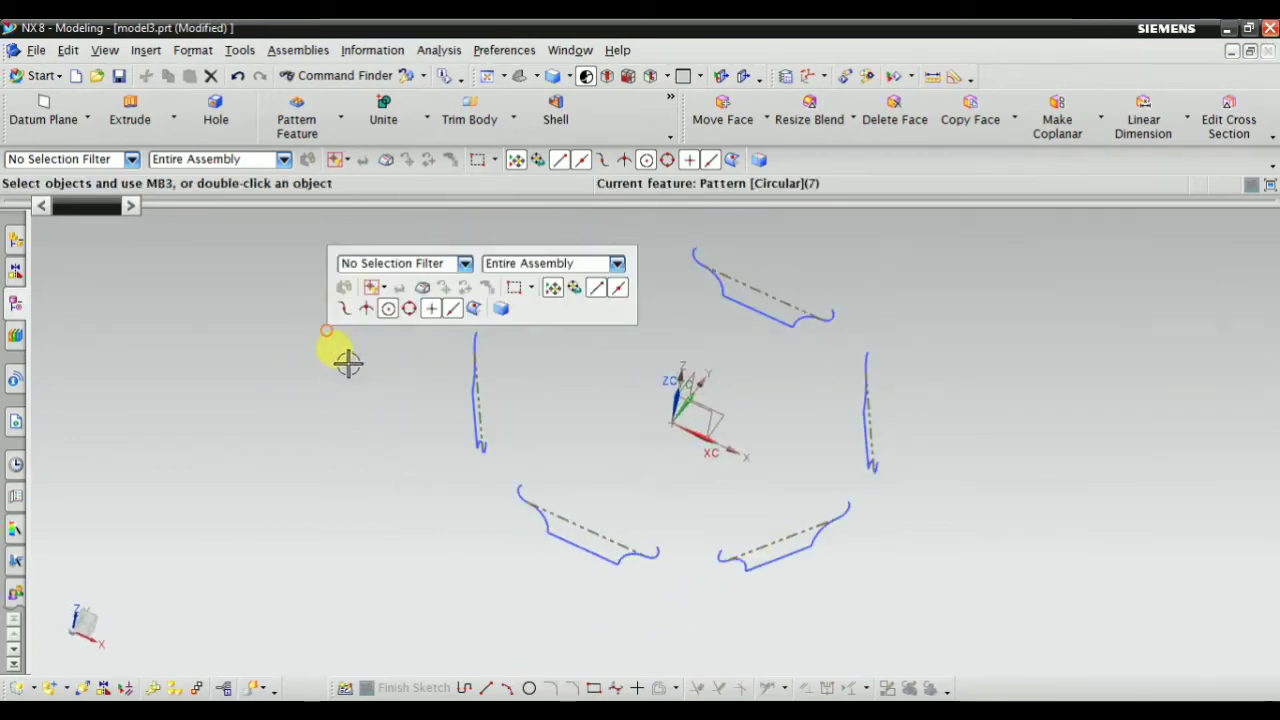
{"action": "left_click", "coordinate": [519, 92]}
{"action": "middle_click_drag", "start_coordinate": [480, 330], "coordinate": [450, 298]}
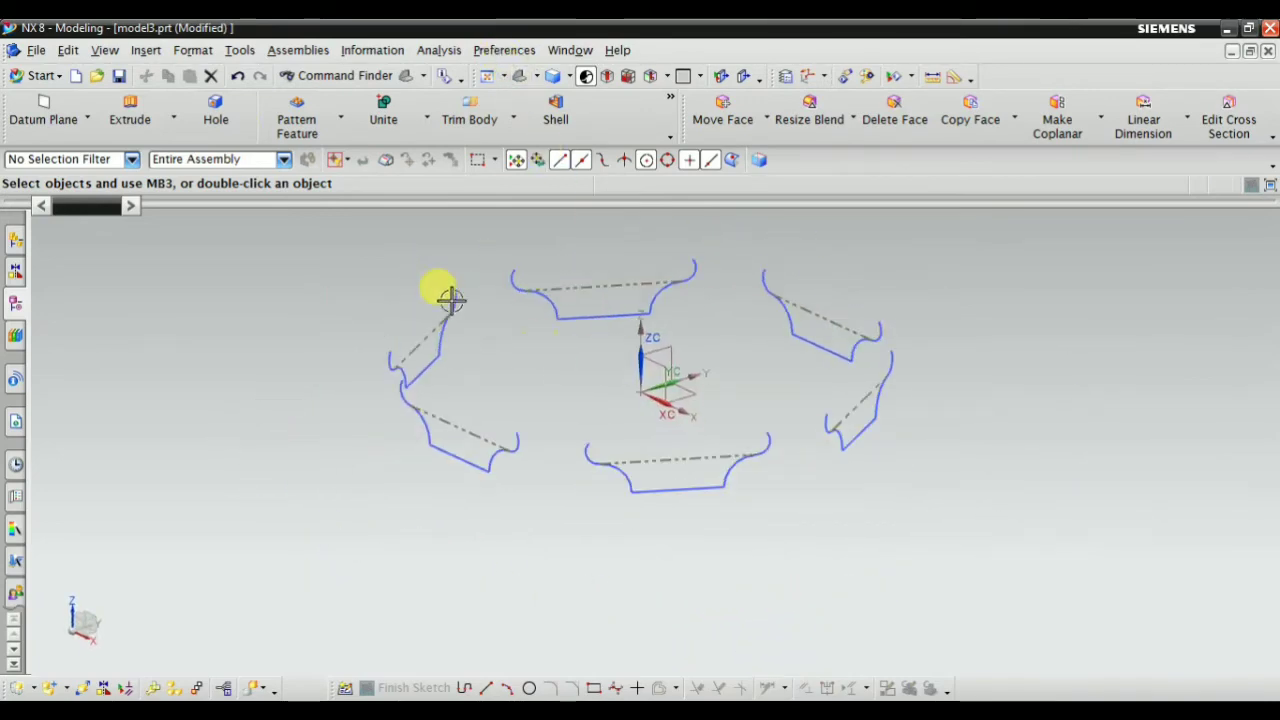
Start a Transition surface with the first two curled profiles as separate section sets
{"action": "left_click", "coordinate": [150, 52]}
{"action": "mouse_move", "coordinate": [174, 398]}
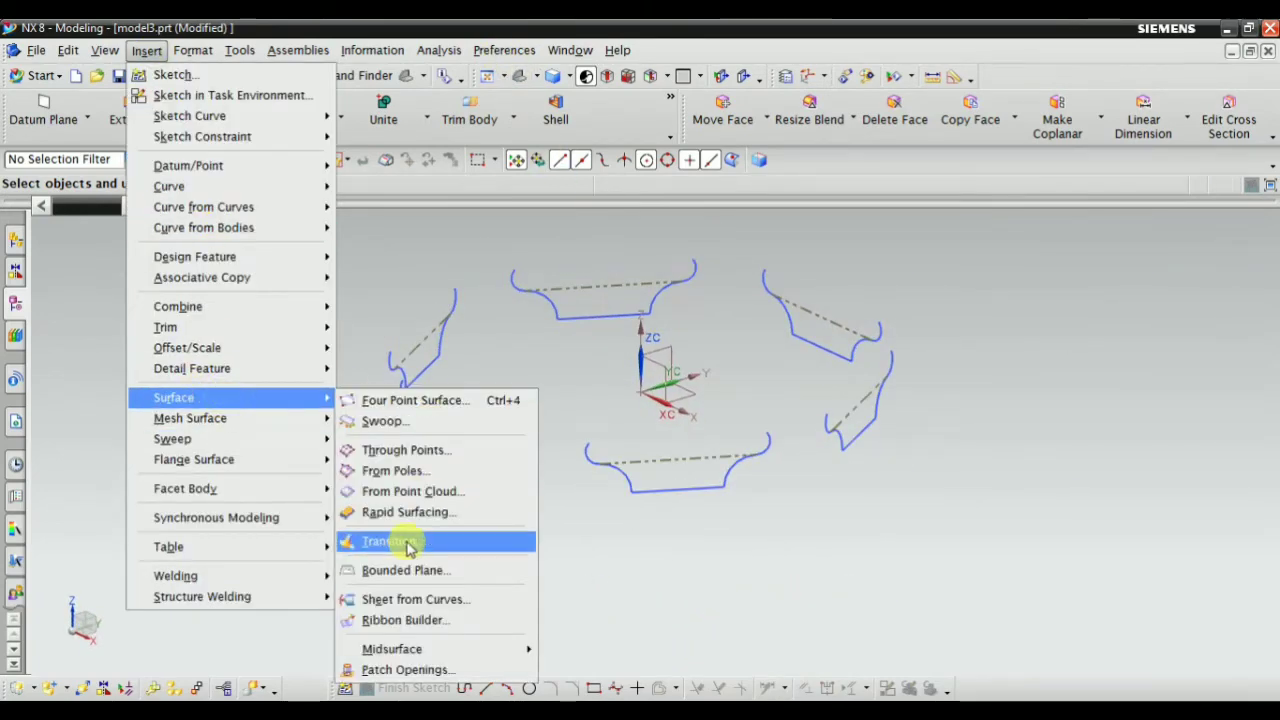
{"action": "left_click", "coordinate": [408, 548]}
{"action": "scroll", "coordinate": [492, 455], "scroll_direction": "up", "scroll_amount": 3}
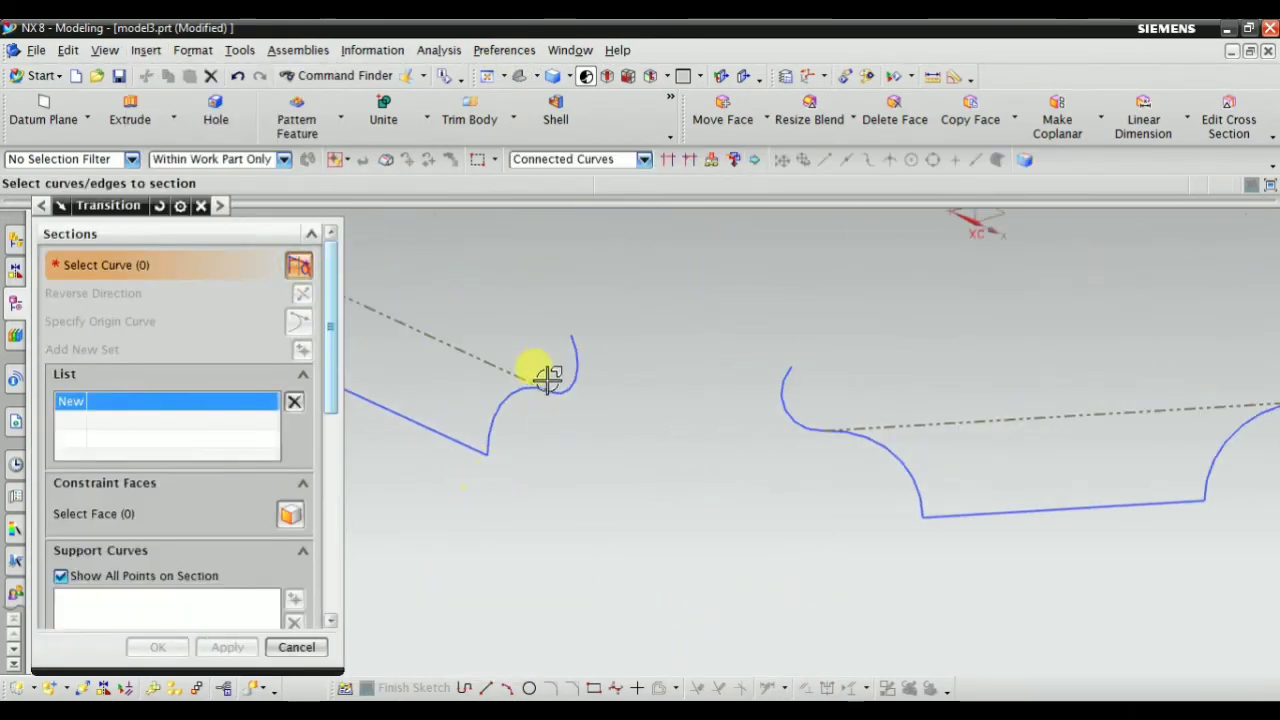
{"action": "left_click", "coordinate": [570, 380]}
{"action": "scroll", "coordinate": [415, 450], "scroll_direction": "down", "scroll_amount": 3}
{"action": "left_click", "coordinate": [296, 353]}
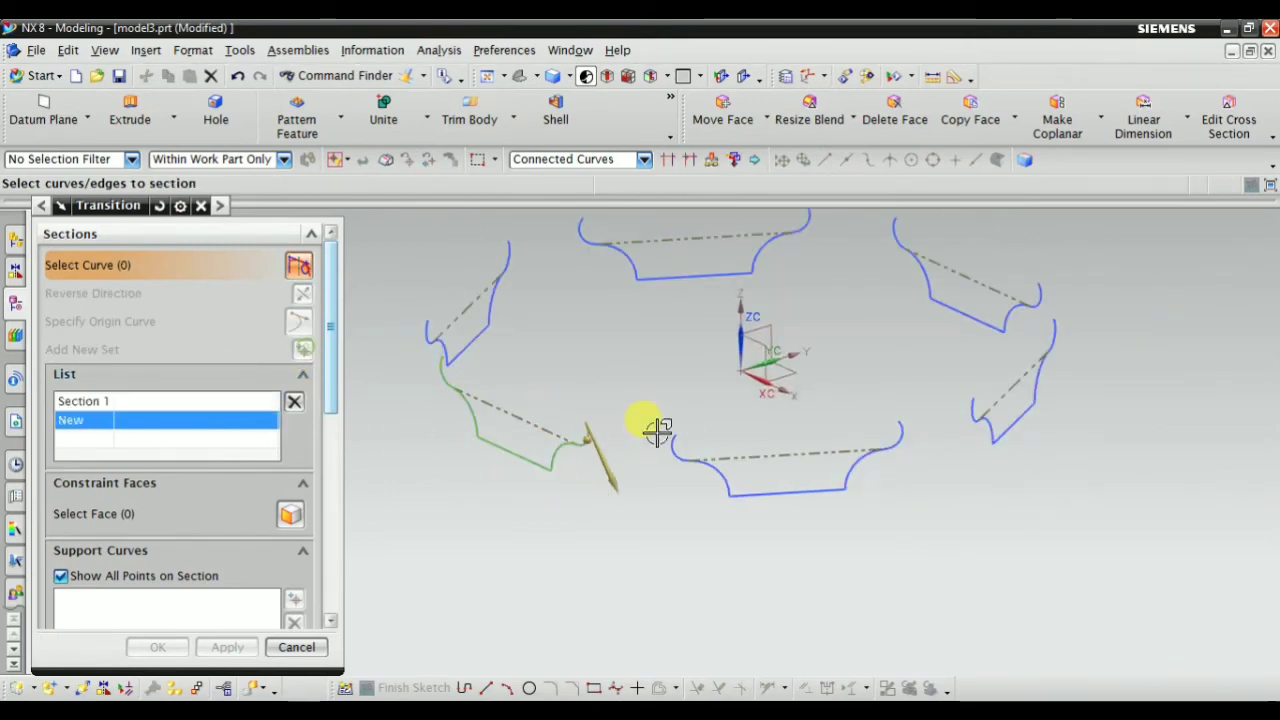
{"action": "left_click", "coordinate": [674, 441]}
{"action": "middle_click_drag", "start_coordinate": [655, 508], "coordinate": [643, 529]}
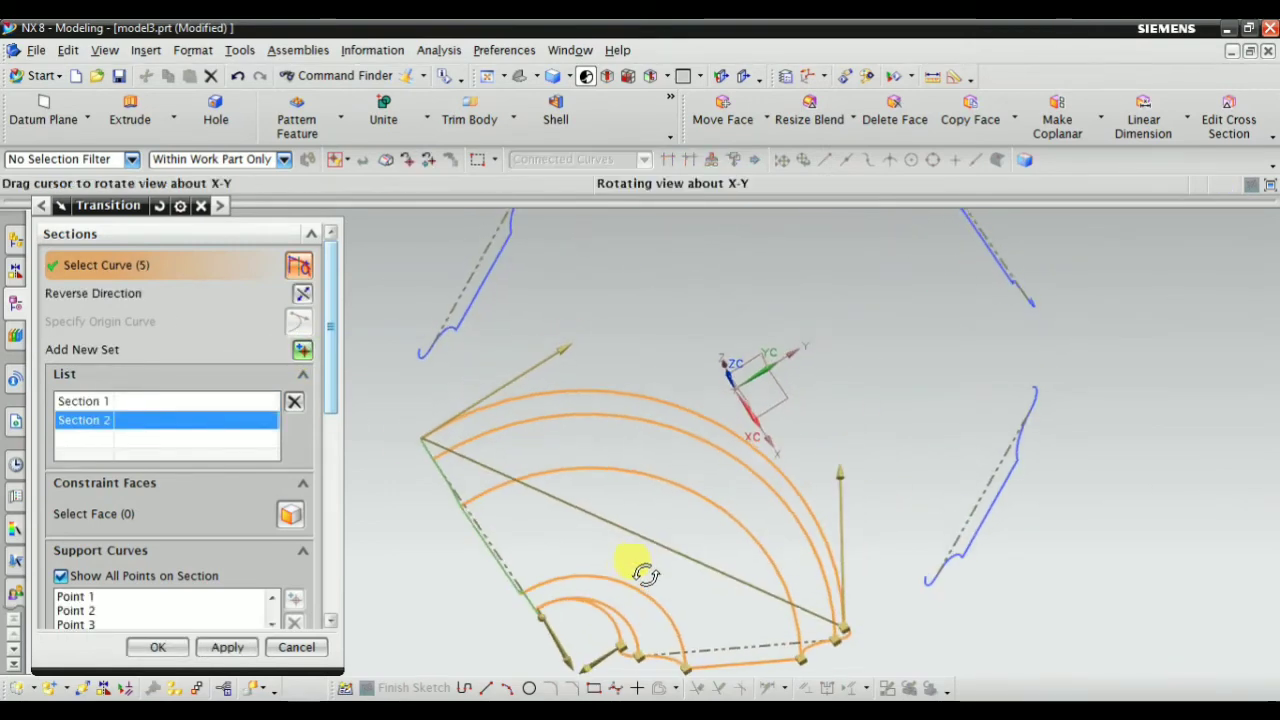
Add the third and fourth profiles as new section sets, reversing the fourth's direction
{"action": "left_click", "coordinate": [300, 351]}
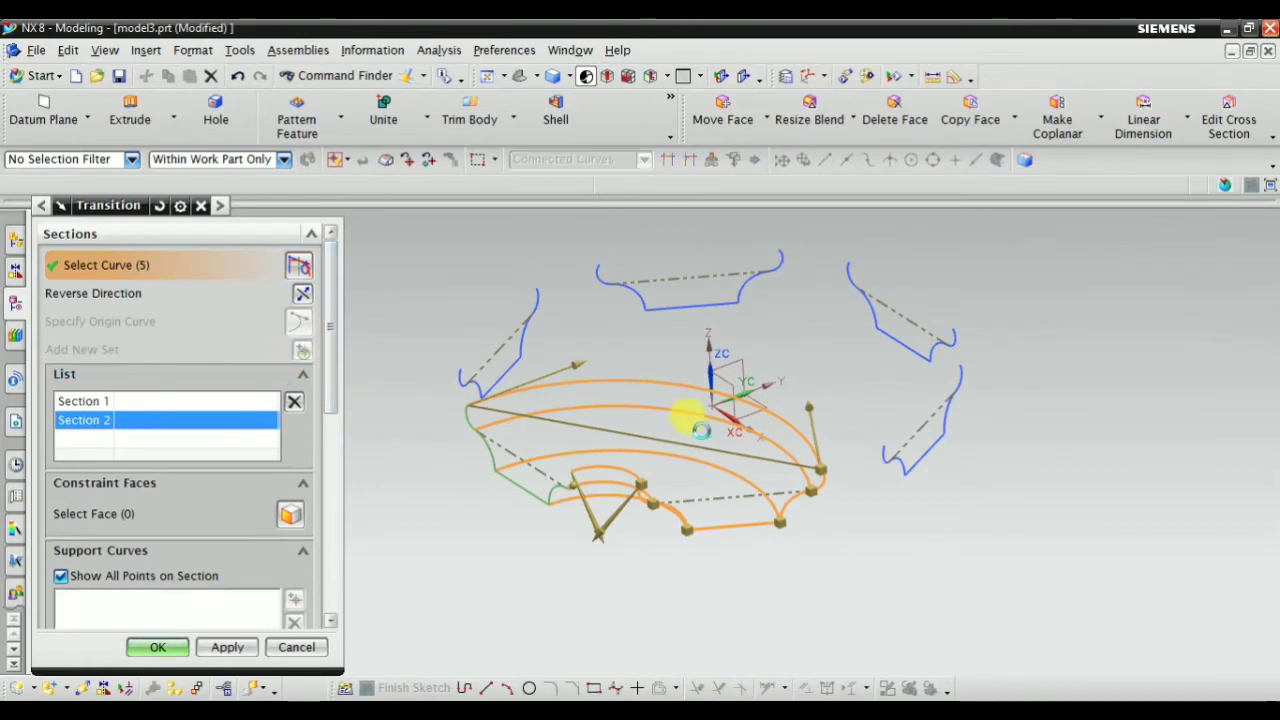
{"action": "scroll", "coordinate": [912, 526], "scroll_direction": "up", "scroll_amount": 3}
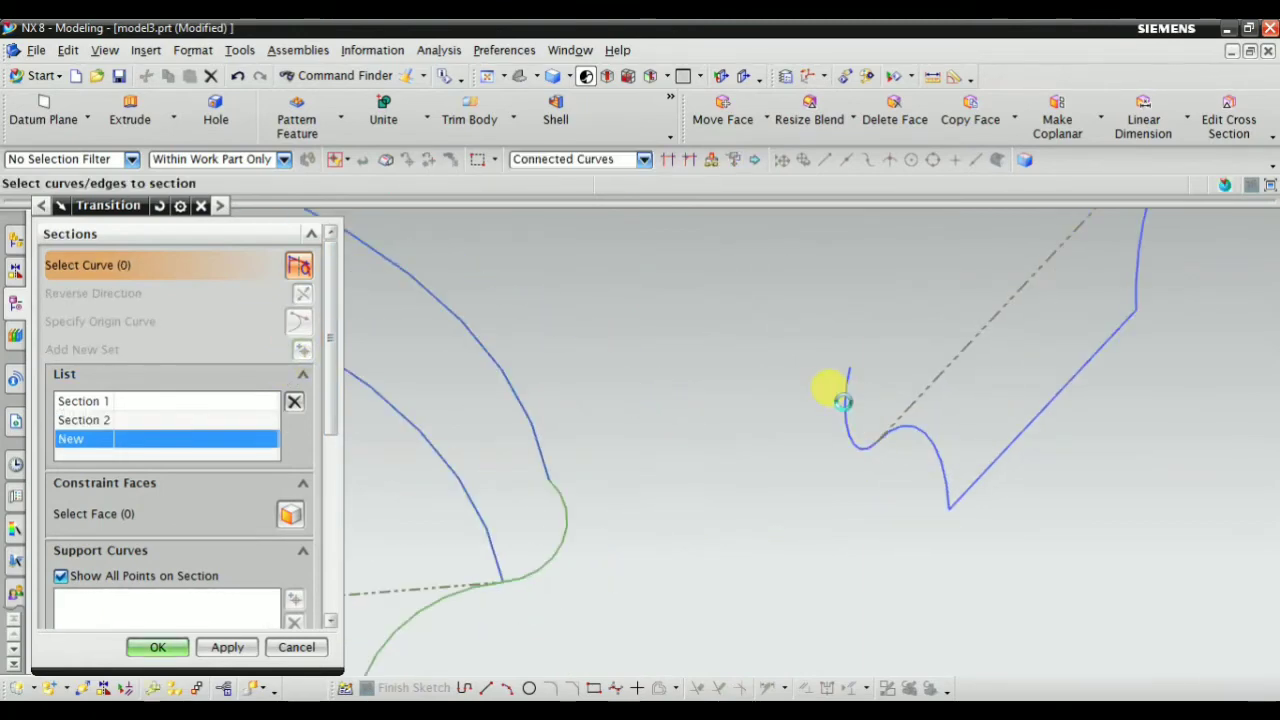
{"action": "left_click", "coordinate": [843, 400]}
{"action": "scroll", "coordinate": [877, 514], "scroll_direction": "down", "scroll_amount": 3}
{"action": "scroll", "coordinate": [877, 514], "scroll_direction": "down", "scroll_amount": 1}
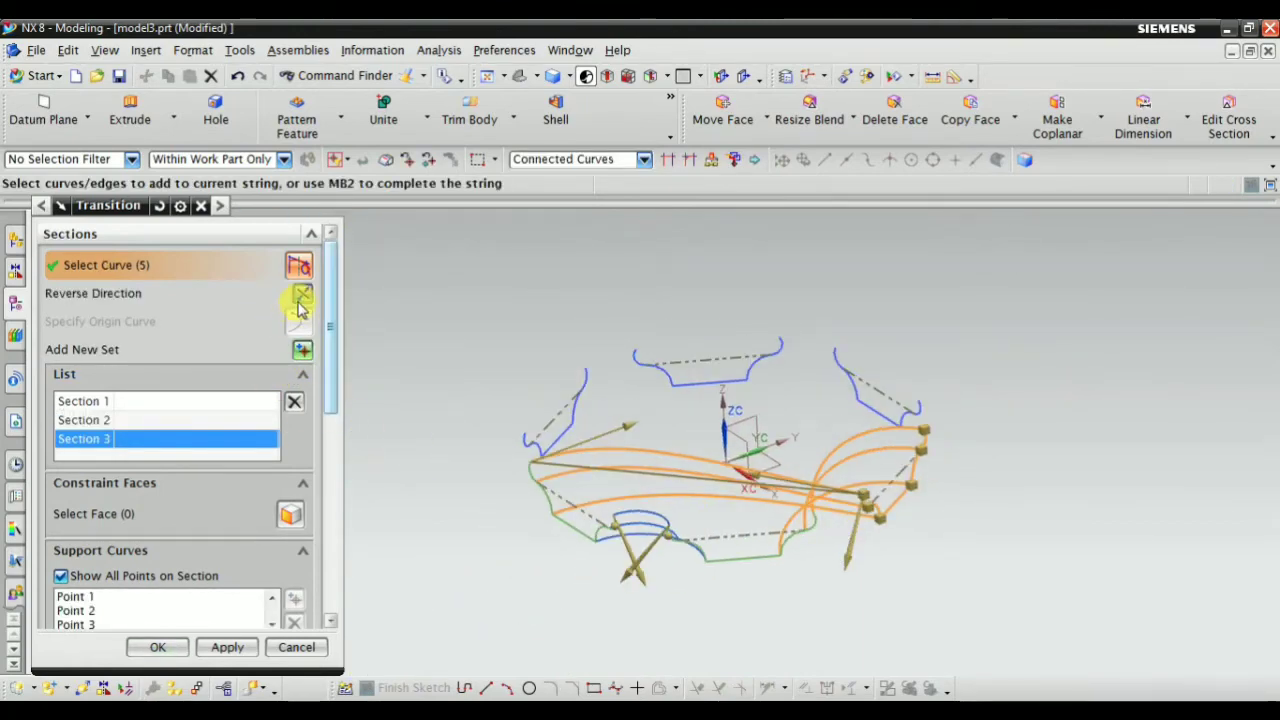
{"action": "mouse_move", "coordinate": [792, 490]}
{"action": "middle_mouse_down"}
{"action": "mouse_move", "coordinate": [785, 530]}
{"action": "mouse_move", "coordinate": [766, 506]}
{"action": "middle_mouse_up"}
{"action": "left_click", "coordinate": [302, 351]}
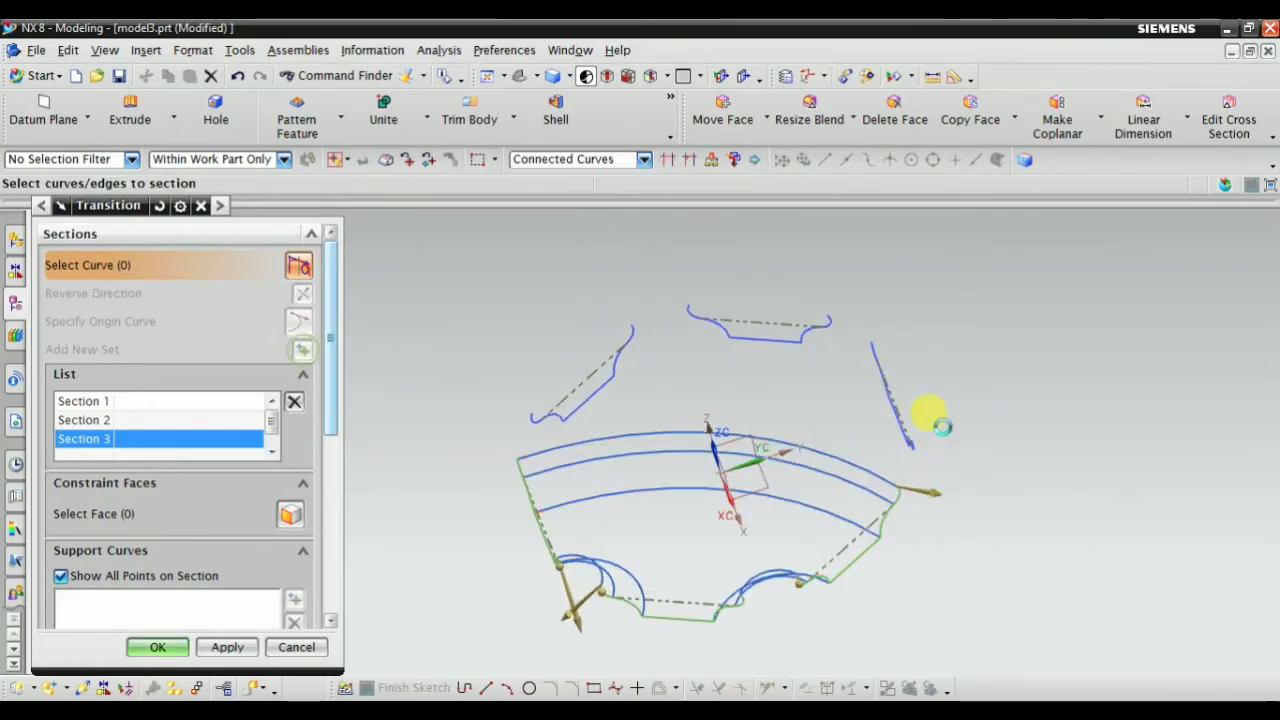
{"action": "mouse_move", "coordinate": [1008, 466]}
{"action": "middle_mouse_down"}
{"action": "mouse_move", "coordinate": [1043, 429]}
{"action": "mouse_move", "coordinate": [915, 440]}
{"action": "middle_mouse_up"}
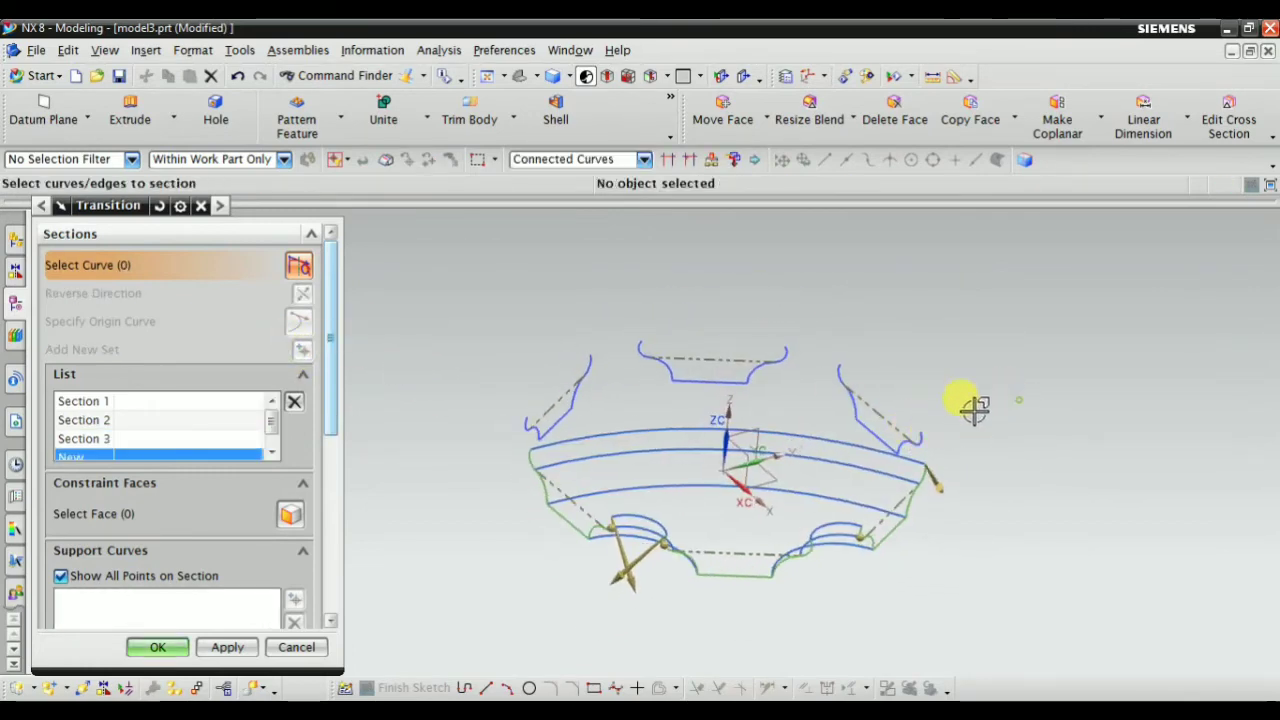
{"action": "scroll", "coordinate": [940, 405], "scroll_direction": "up", "scroll_amount": 5}
{"action": "left_click", "coordinate": [905, 405]}
{"action": "scroll", "coordinate": [900, 440], "scroll_direction": "down", "scroll_amount": 5}
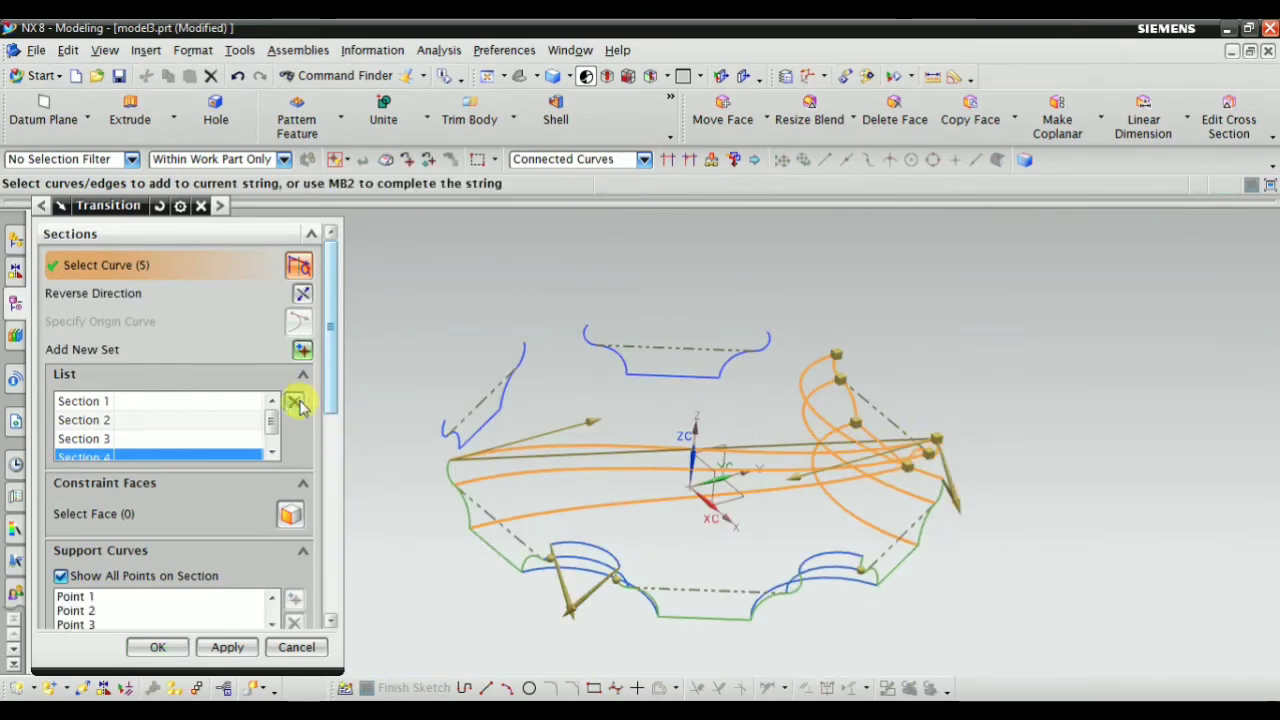
{"action": "left_click", "coordinate": [302, 297]}
{"action": "middle_click_drag", "start_coordinate": [890, 410], "coordinate": [897, 443]}
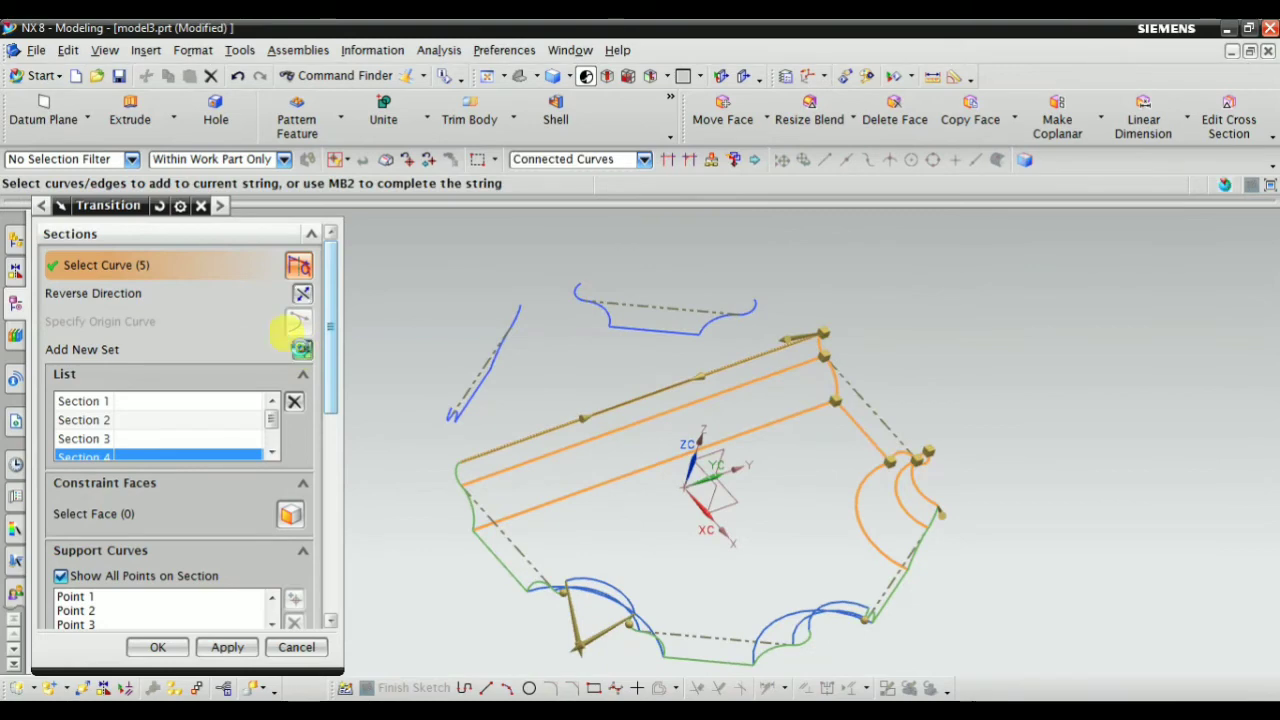
Add the fifth and sixth profiles as section sets and create the transition surface
{"action": "left_click", "coordinate": [300, 348]}
{"action": "scroll", "coordinate": [771, 294], "scroll_direction": "up", "scroll_amount": 3}
{"action": "scroll", "coordinate": [663, 331], "scroll_direction": "up", "scroll_amount": 2}
{"action": "left_click", "coordinate": [663, 331]}
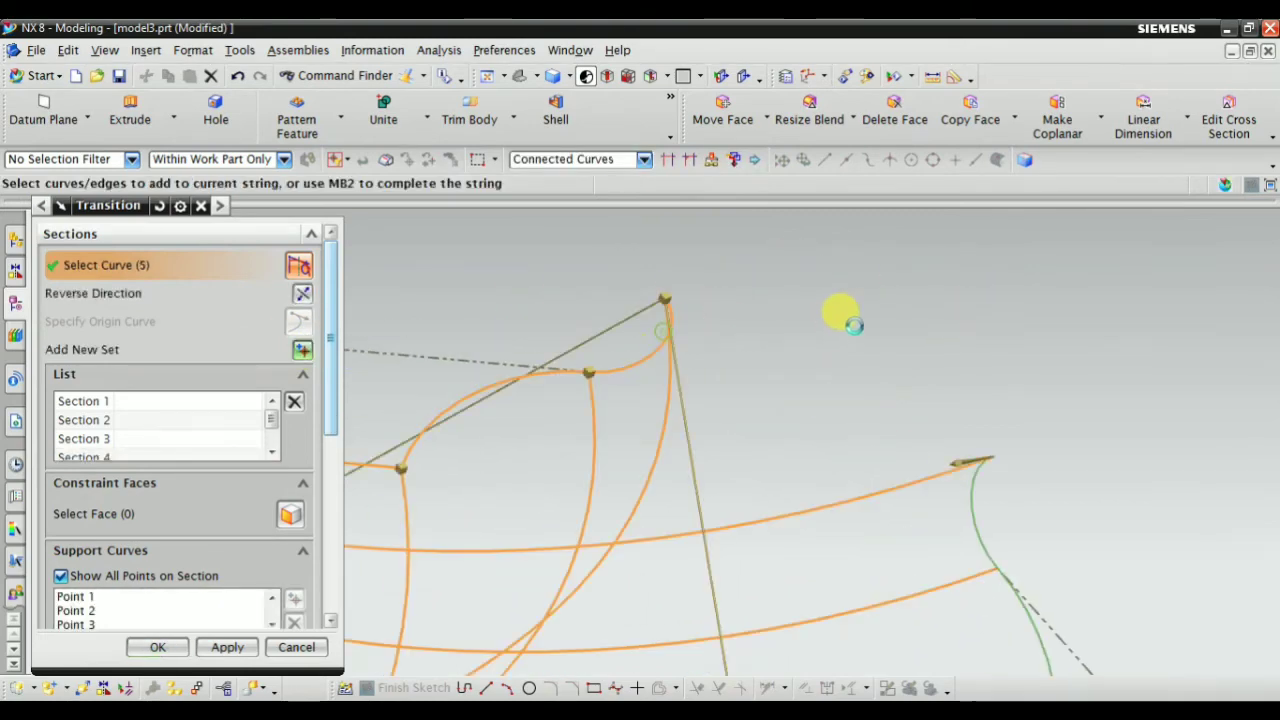
{"action": "scroll", "coordinate": [745, 347], "scroll_direction": "down", "scroll_amount": 3}
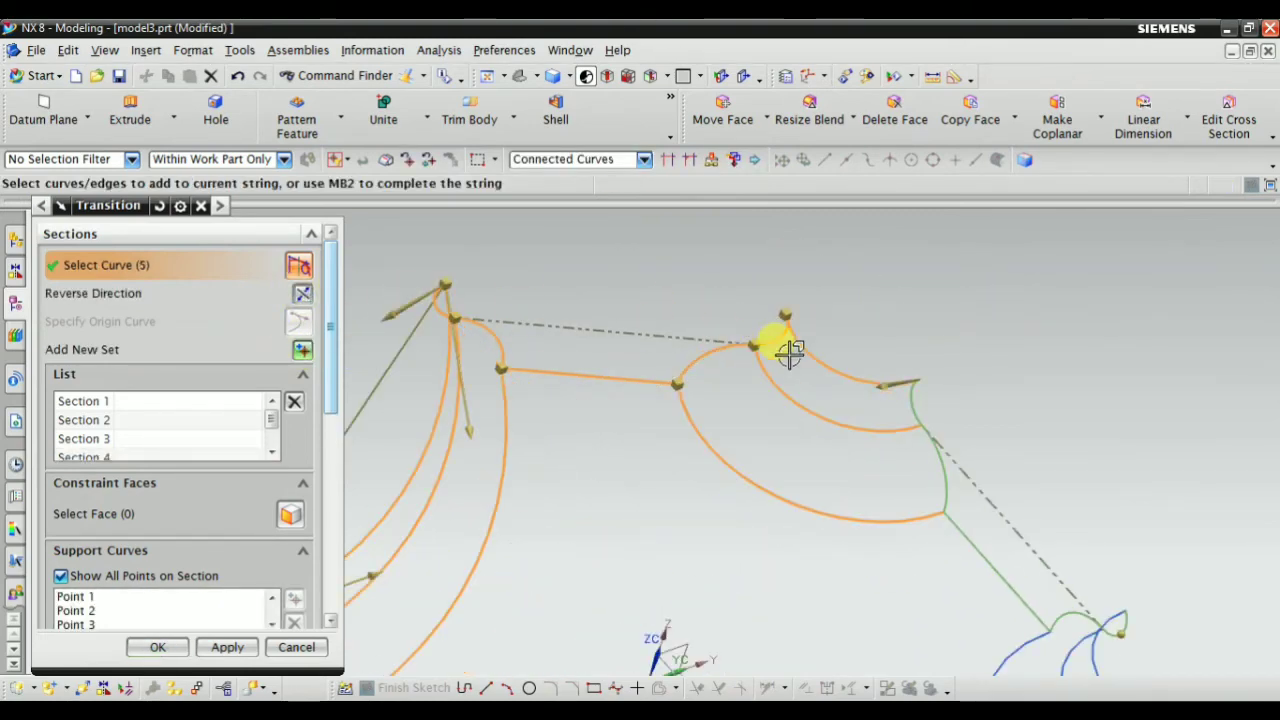
{"action": "middle_click_drag", "start_coordinate": [777, 351], "coordinate": [417, 313]}
{"action": "left_click", "coordinate": [303, 352]}
{"action": "mouse_move", "coordinate": [457, 394]}
{"action": "middle_mouse_down"}
{"action": "mouse_move", "coordinate": [408, 320]}
{"action": "mouse_move", "coordinate": [476, 440]}
{"action": "middle_mouse_up"}
{"action": "scroll", "coordinate": [449, 428], "scroll_direction": "up", "scroll_amount": 3}
{"action": "scroll", "coordinate": [495, 430], "scroll_direction": "up", "scroll_amount": 2}
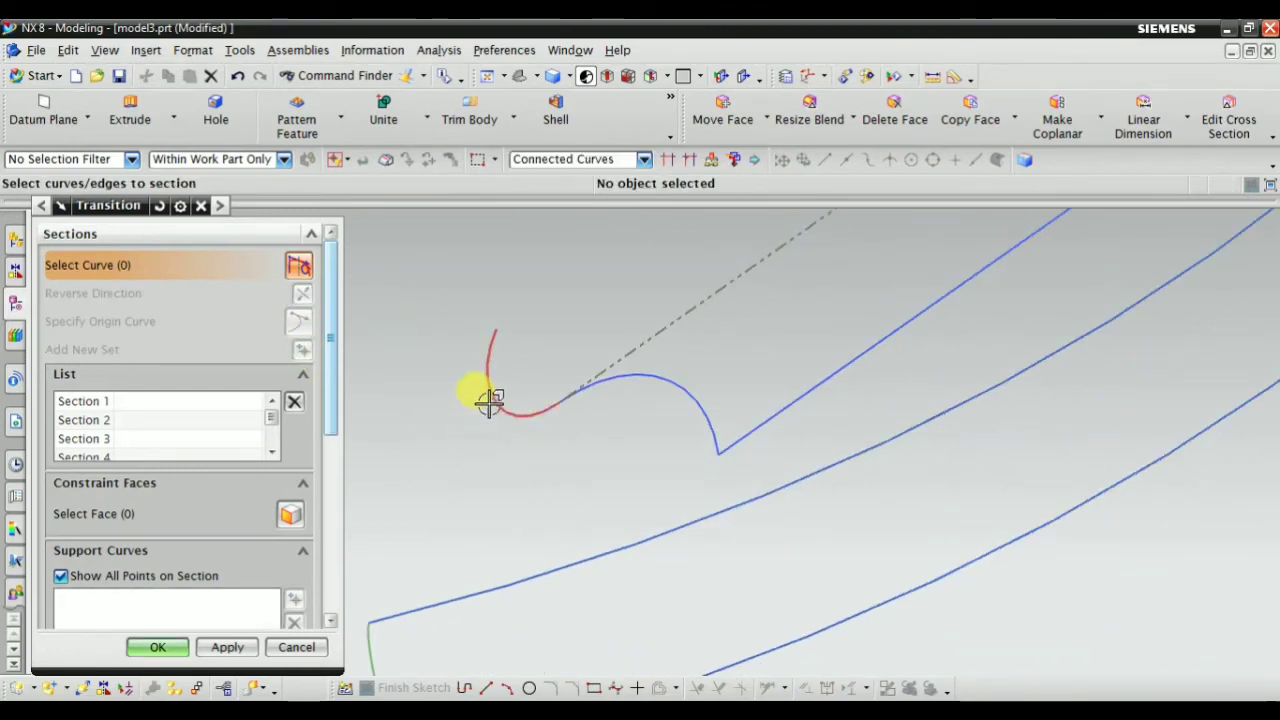
{"action": "left_click", "coordinate": [491, 400]}
{"action": "scroll", "coordinate": [551, 403], "scroll_direction": "down", "scroll_amount": 2}
{"action": "scroll", "coordinate": [512, 418], "scroll_direction": "down", "scroll_amount": 2}
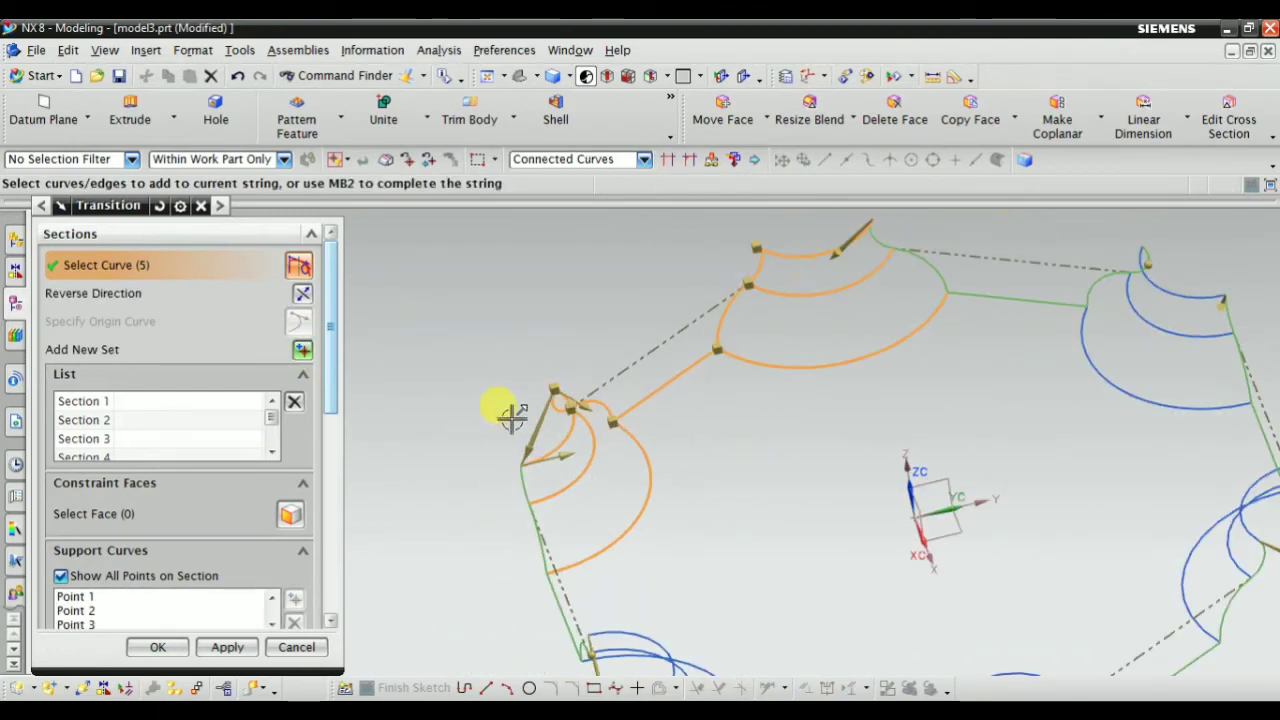
{"action": "left_click", "coordinate": [163, 648]}
Hide the patterned profile curves to expose the transition body
{"action": "mouse_move", "coordinate": [491, 409]}
{"action": "middle_mouse_down"}
{"action": "mouse_move", "coordinate": [500, 506]}
{"action": "mouse_move", "coordinate": [543, 386]}
{"action": "mouse_move", "coordinate": [587, 347]}
{"action": "mouse_move", "coordinate": [549, 380]}
{"action": "mouse_move", "coordinate": [609, 391]}
{"action": "mouse_move", "coordinate": [594, 357]}
{"action": "mouse_move", "coordinate": [601, 410]}
{"action": "middle_mouse_up"}
{"action": "mouse_move", "coordinate": [622, 367]}
{"action": "middle_mouse_down"}
{"action": "mouse_move", "coordinate": [600, 380]}
{"action": "mouse_move", "coordinate": [609, 409]}
{"action": "mouse_move", "coordinate": [670, 449]}
{"action": "mouse_move", "coordinate": [533, 374]}
{"action": "middle_mouse_up"}
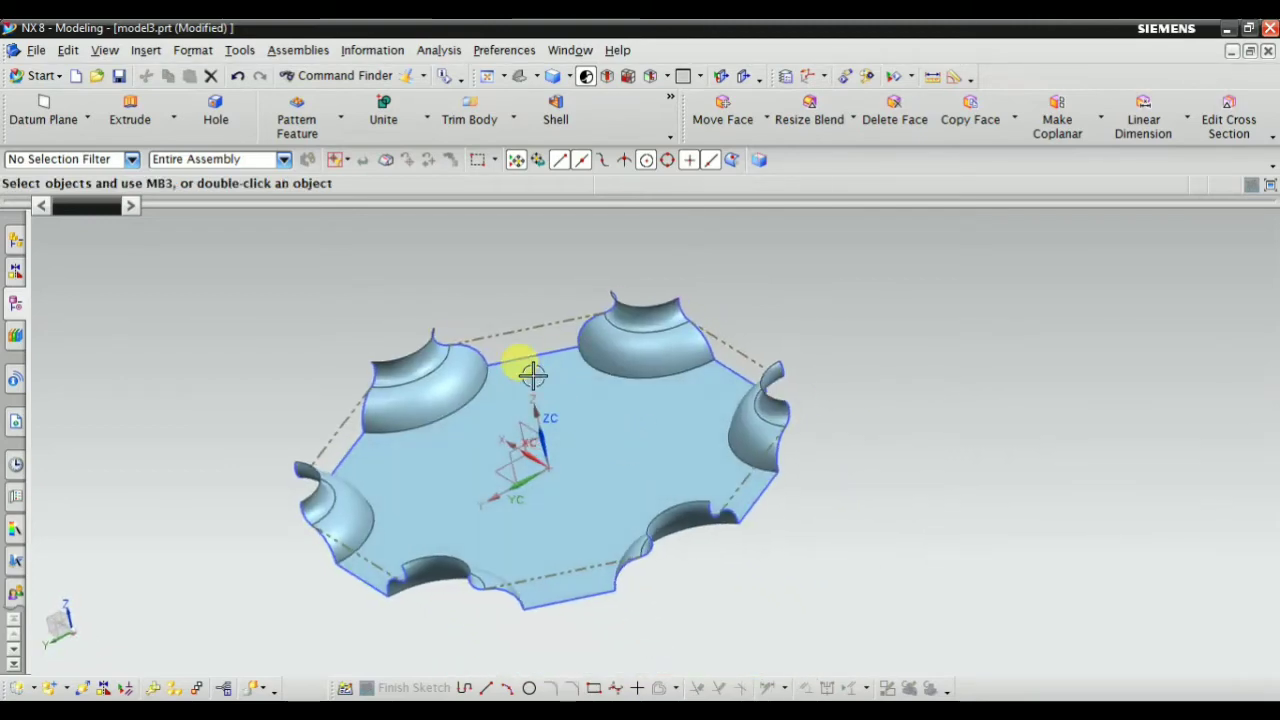
{"action": "right_click", "coordinate": [552, 326]}
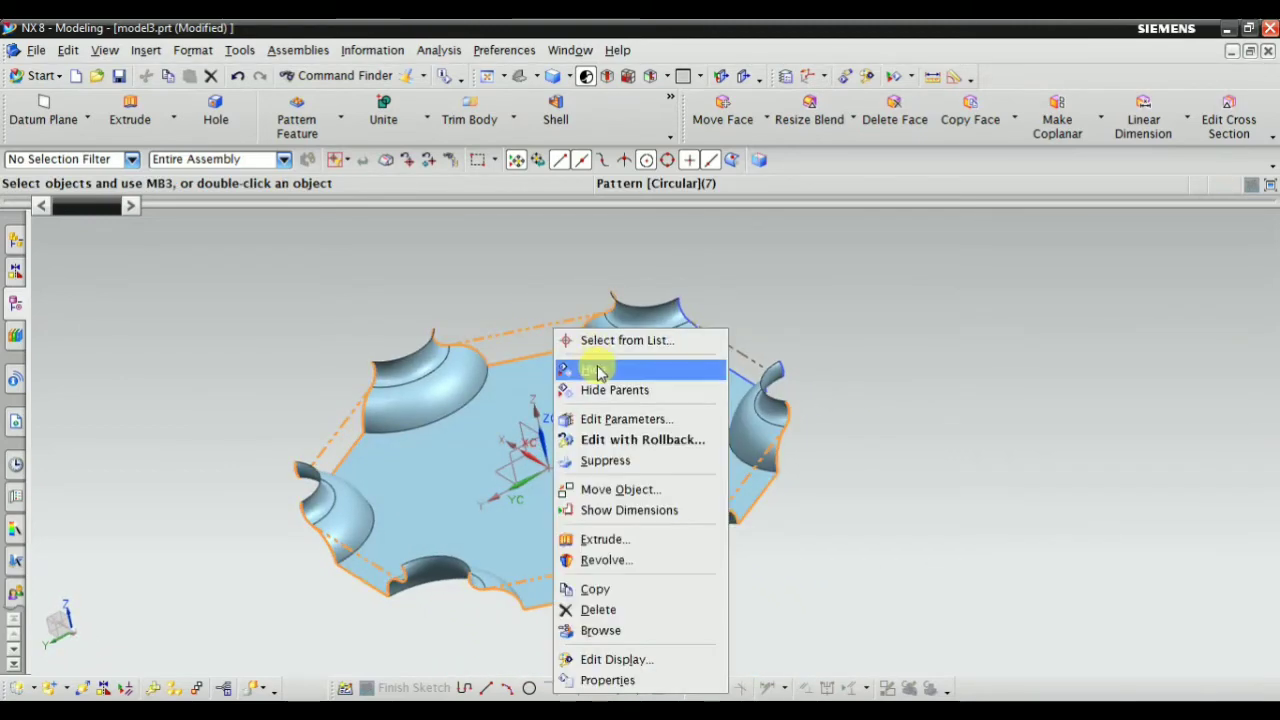
{"action": "left_click", "coordinate": [598, 372]}
Hide the remaining sketch curves and inspect the body from a top-down view
{"action": "mouse_move", "coordinate": [357, 363]}
{"action": "middle_mouse_down"}
{"action": "mouse_move", "coordinate": [537, 414]}
{"action": "mouse_move", "coordinate": [523, 337]}
{"action": "mouse_move", "coordinate": [658, 450]}
{"action": "mouse_move", "coordinate": [749, 429]}
{"action": "mouse_move", "coordinate": [631, 391]}
{"action": "middle_mouse_up"}
{"action": "right_click", "coordinate": [633, 393]}
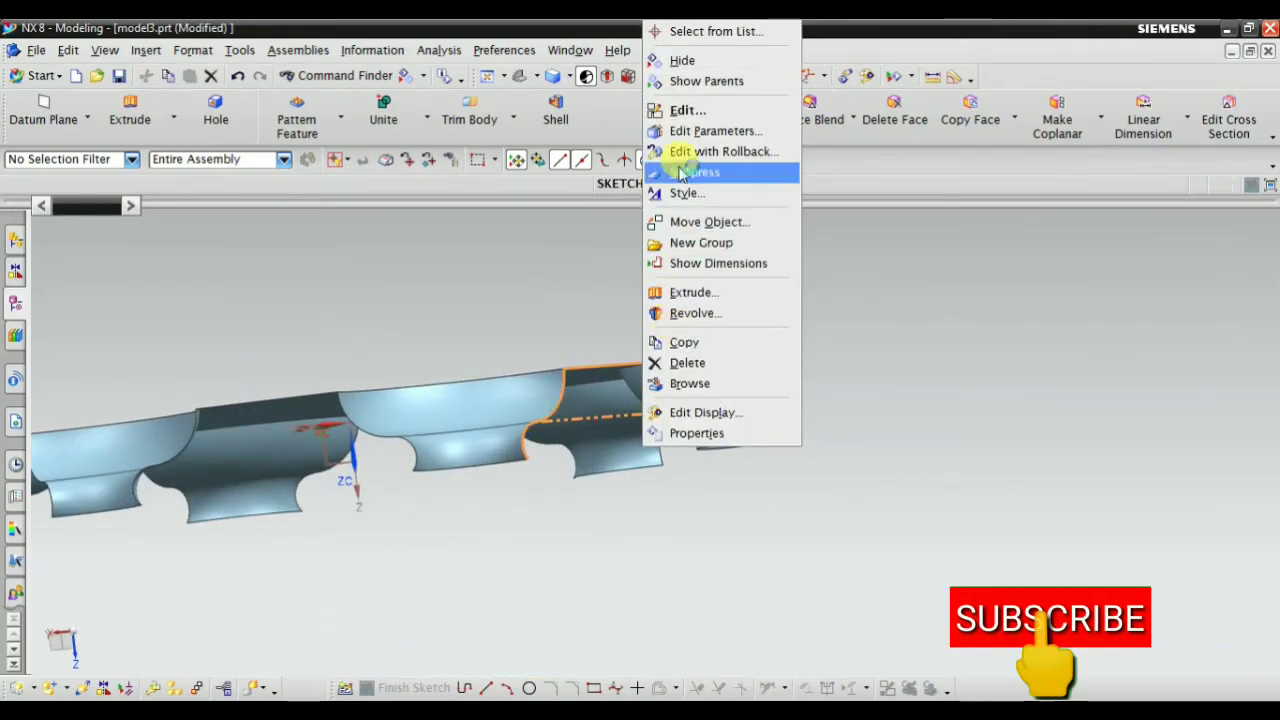
{"action": "left_click", "coordinate": [682, 60]}
{"action": "mouse_move", "coordinate": [726, 551]}
{"action": "middle_mouse_down"}
{"action": "mouse_move", "coordinate": [686, 623]}
{"action": "mouse_move", "coordinate": [750, 345]}
{"action": "middle_mouse_up"}
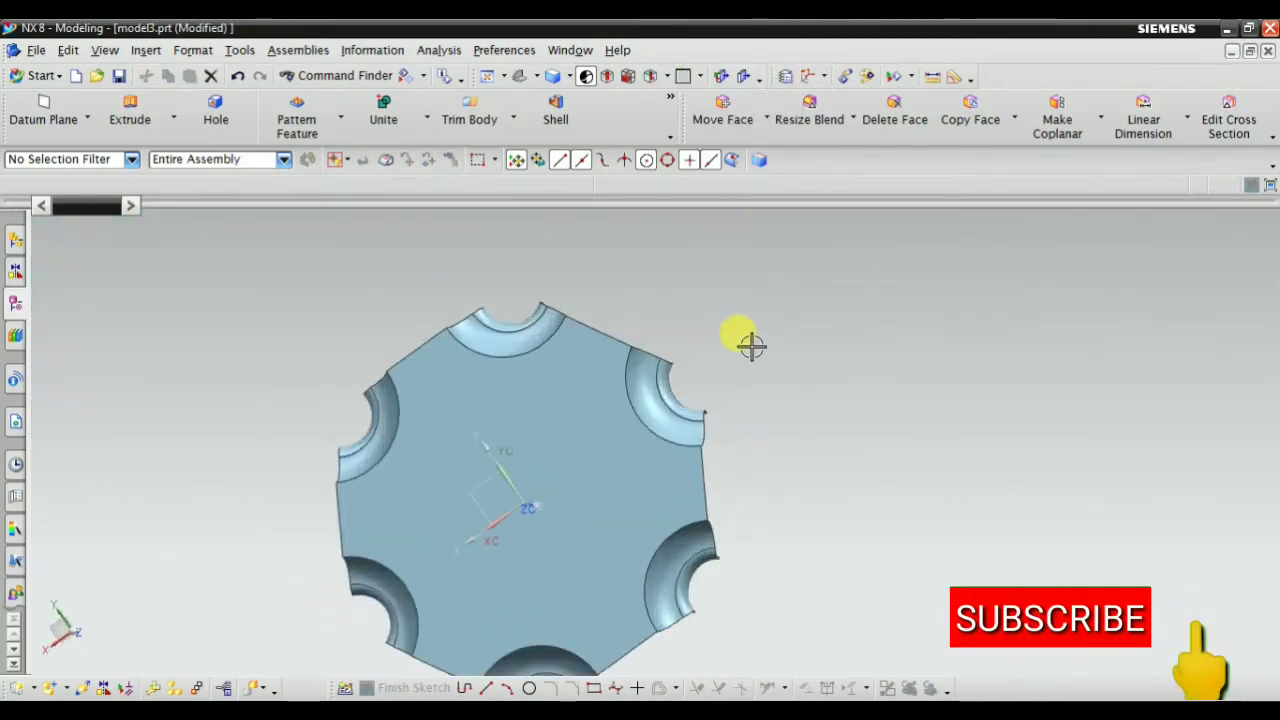
{"action": "scroll", "coordinate": [750, 345], "scroll_direction": "up", "scroll_amount": 2}
{"action": "mouse_move", "coordinate": [600, 230]}
{"action": "middle_mouse_down"}
{"action": "mouse_move", "coordinate": [723, 206]}
{"action": "mouse_move", "coordinate": [905, 378]}
{"action": "mouse_move", "coordinate": [906, 277]}
{"action": "mouse_move", "coordinate": [946, 337]}
{"action": "mouse_move", "coordinate": [843, 391]}
{"action": "mouse_move", "coordinate": [893, 412]}
{"action": "mouse_move", "coordinate": [777, 463]}
{"action": "mouse_move", "coordinate": [780, 520]}
{"action": "mouse_move", "coordinate": [837, 434]}
{"action": "mouse_move", "coordinate": [823, 457]}
{"action": "mouse_move", "coordinate": [829, 488]}
{"action": "mouse_move", "coordinate": [837, 434]}
{"action": "mouse_move", "coordinate": [851, 480]}
{"action": "mouse_move", "coordinate": [700, 477]}
{"action": "middle_mouse_up"}
{"action": "right_click", "coordinate": [243, 371]}
Dismiss the popup and return the body to a standard oblique view
{"action": "left_click", "coordinate": [300, 380]}
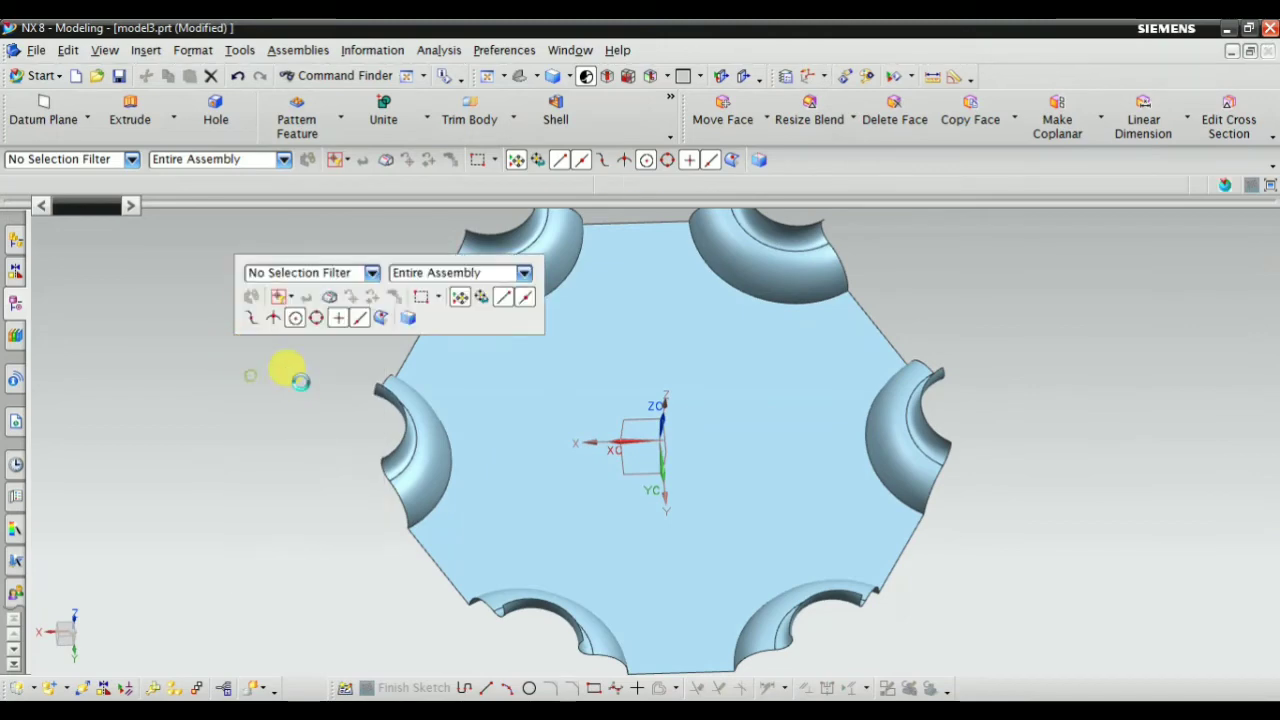
{"action": "mouse_move", "coordinate": [406, 509]}
{"action": "middle_mouse_down"}
{"action": "mouse_move", "coordinate": [491, 377]}
{"action": "mouse_move", "coordinate": [500, 334]}
{"action": "middle_mouse_up"}
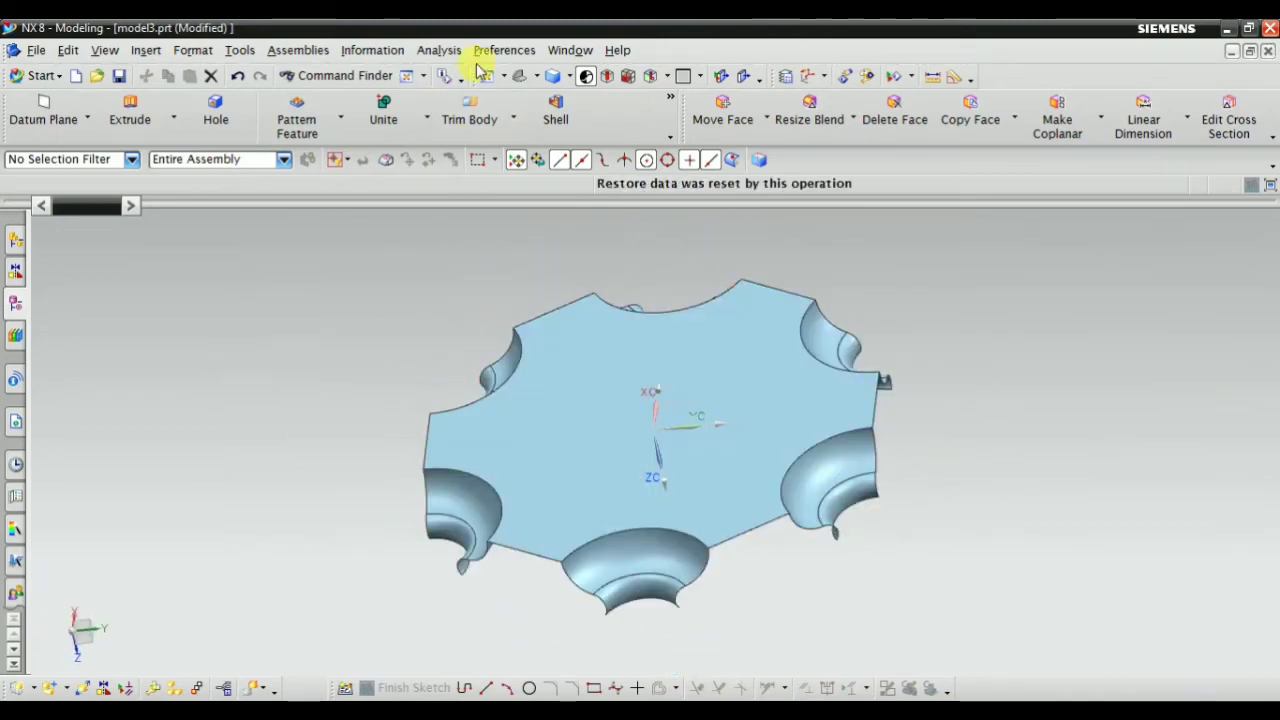
{"action": "left_click", "coordinate": [512, 78]}
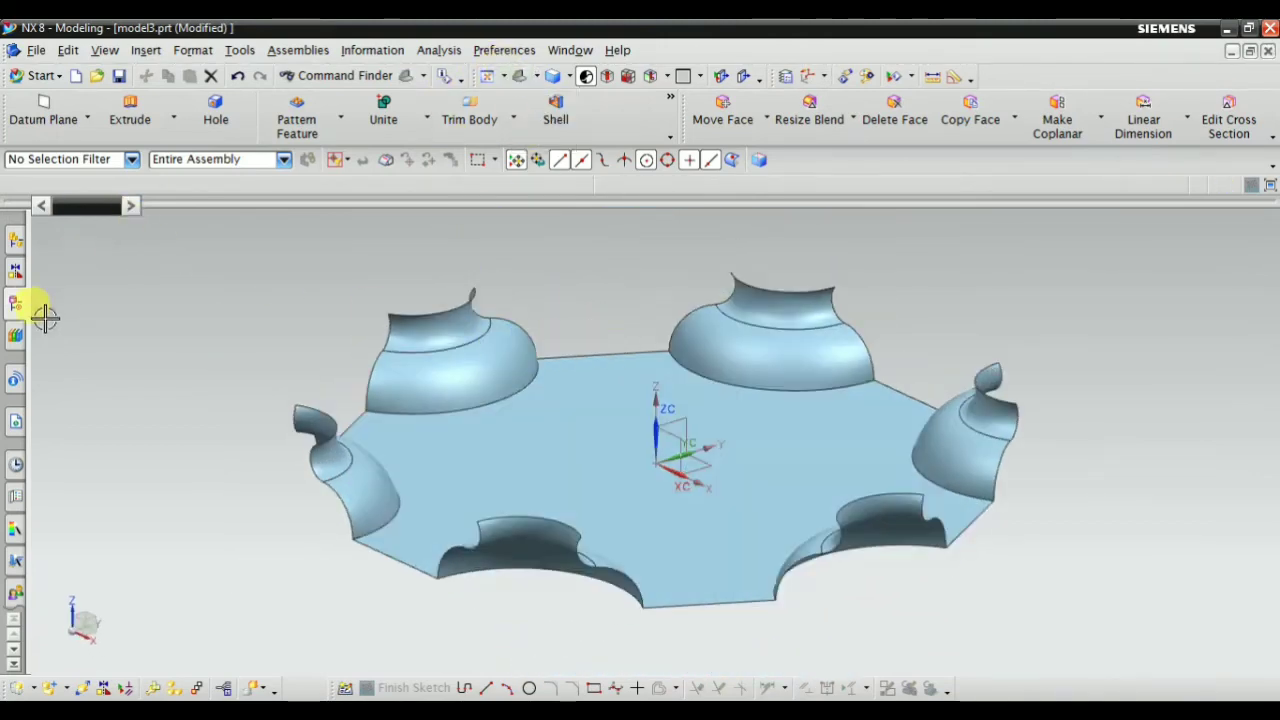
Delete all features from Datum Plane (1) through Transition (17), then list the Surface options
{"action": "left_click", "coordinate": [15, 303]}
{"action": "left_click", "coordinate": [108, 498]}
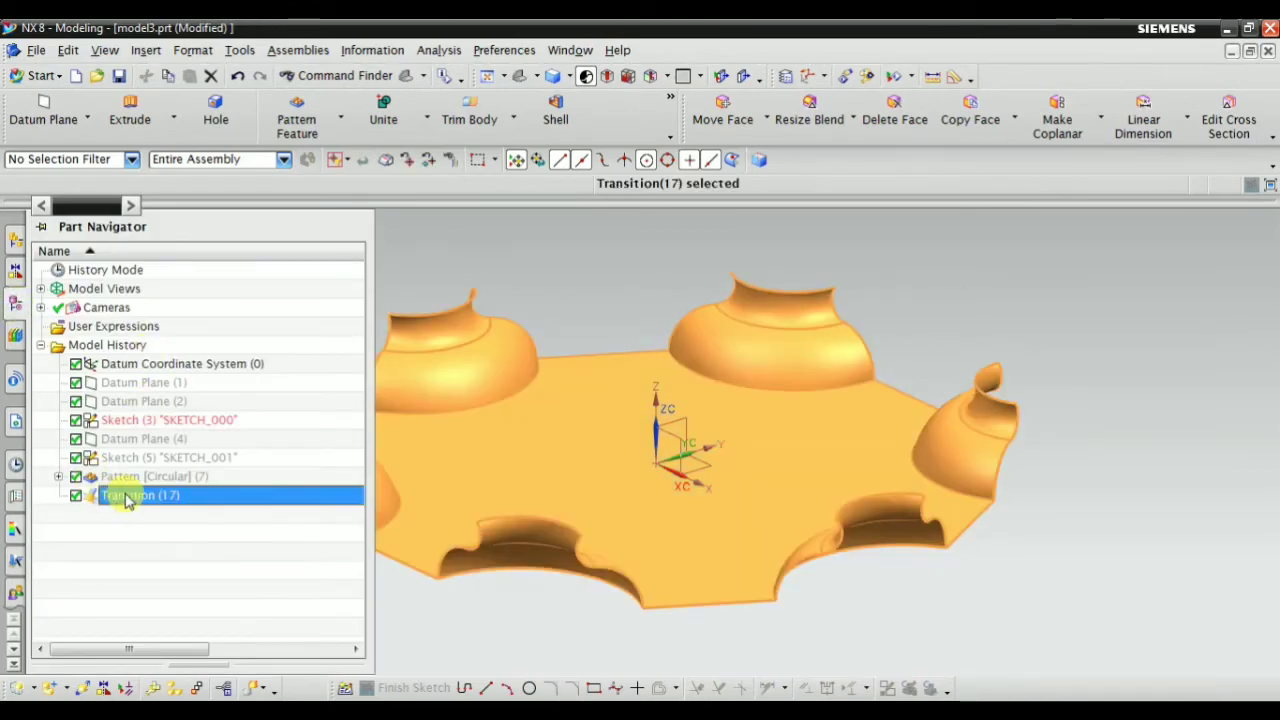
{"action": "right_click", "coordinate": [127, 500]}
{"action": "key", "text": "Escape"}
{"action": "left_click", "coordinate": [128, 384]}
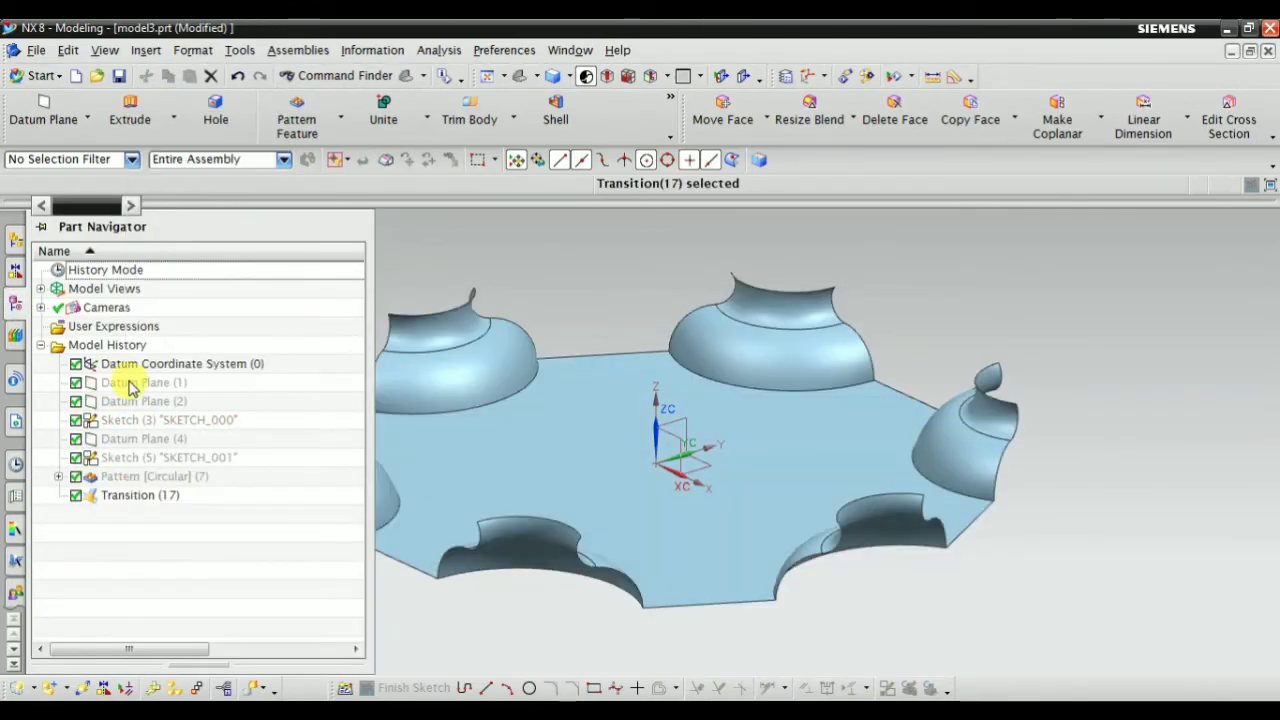
{"action": "left_click", "coordinate": [132, 498]}
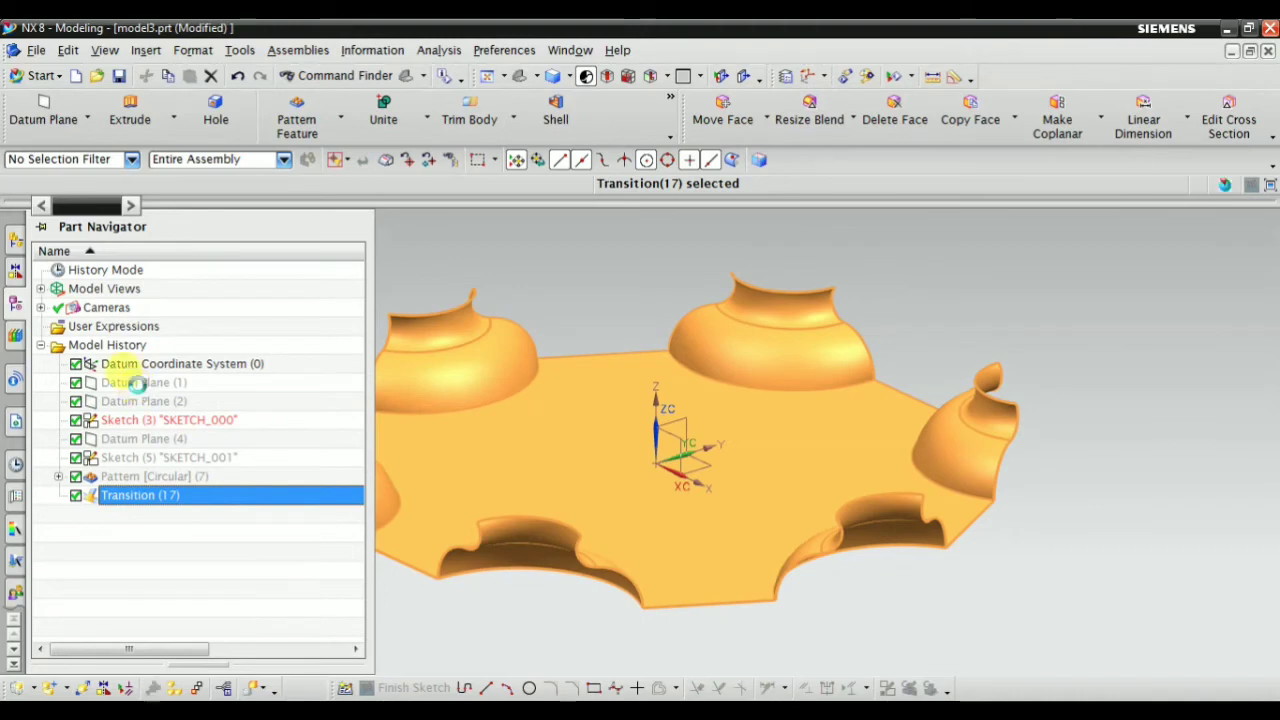
{"action": "left_click", "coordinate": [136, 383], "text": "shift"}
{"action": "right_click", "coordinate": [136, 383]}
{"action": "left_click", "coordinate": [180, 596]}
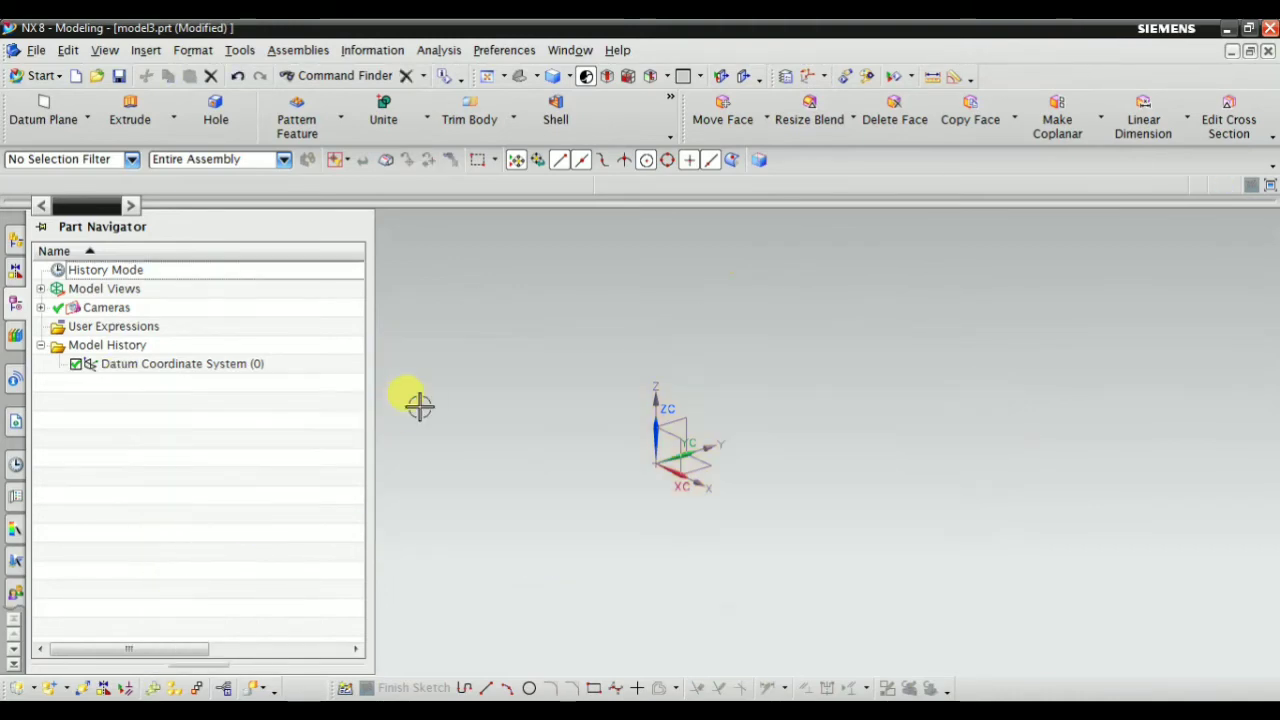
{"action": "left_click", "coordinate": [146, 50]}
{"action": "mouse_move", "coordinate": [174, 398]}
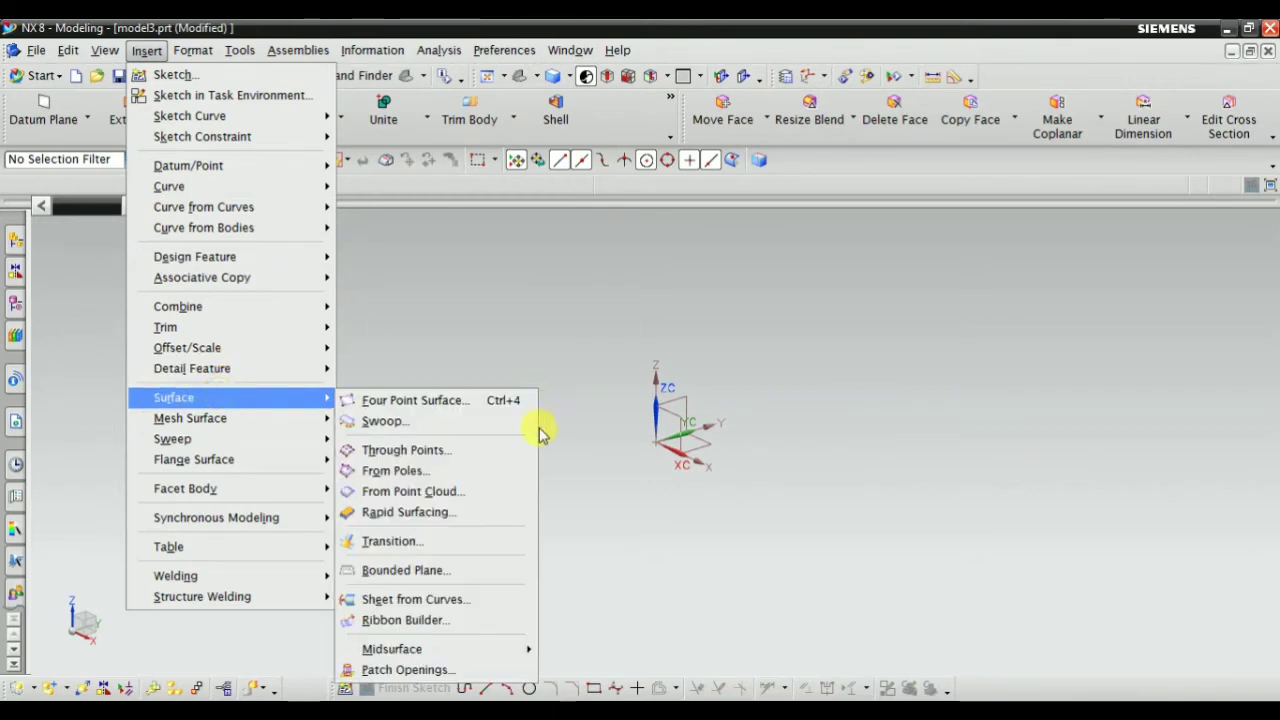
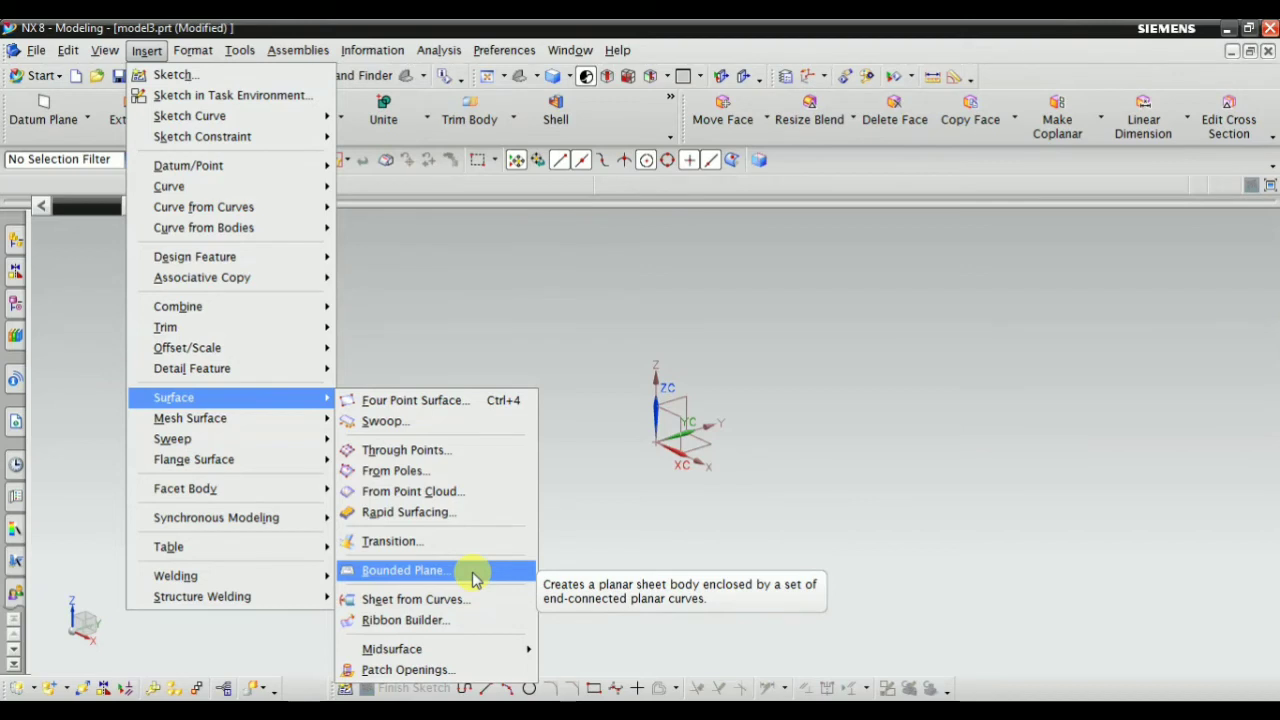
Draw a three-point full circle, radius about 43.48 mm, in the empty workspace
{"action": "left_click", "coordinate": [815, 398]}
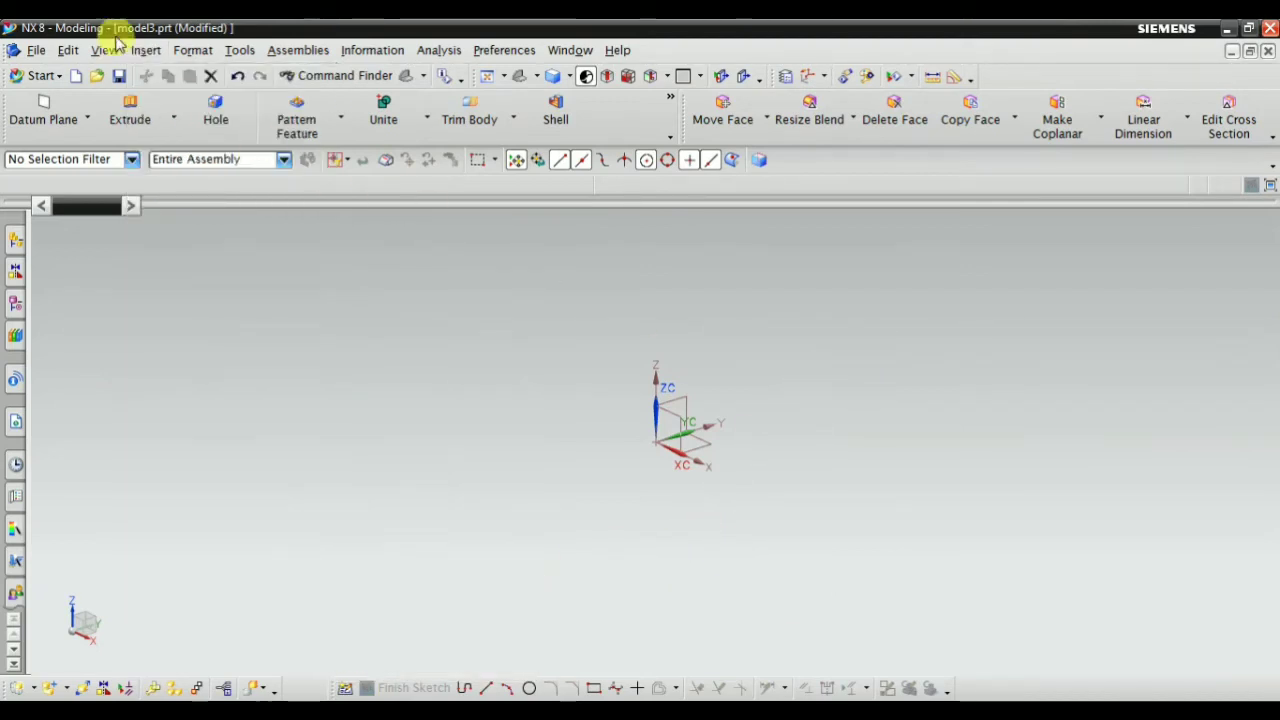
{"action": "left_click", "coordinate": [146, 50]}
{"action": "mouse_move", "coordinate": [169, 186]}
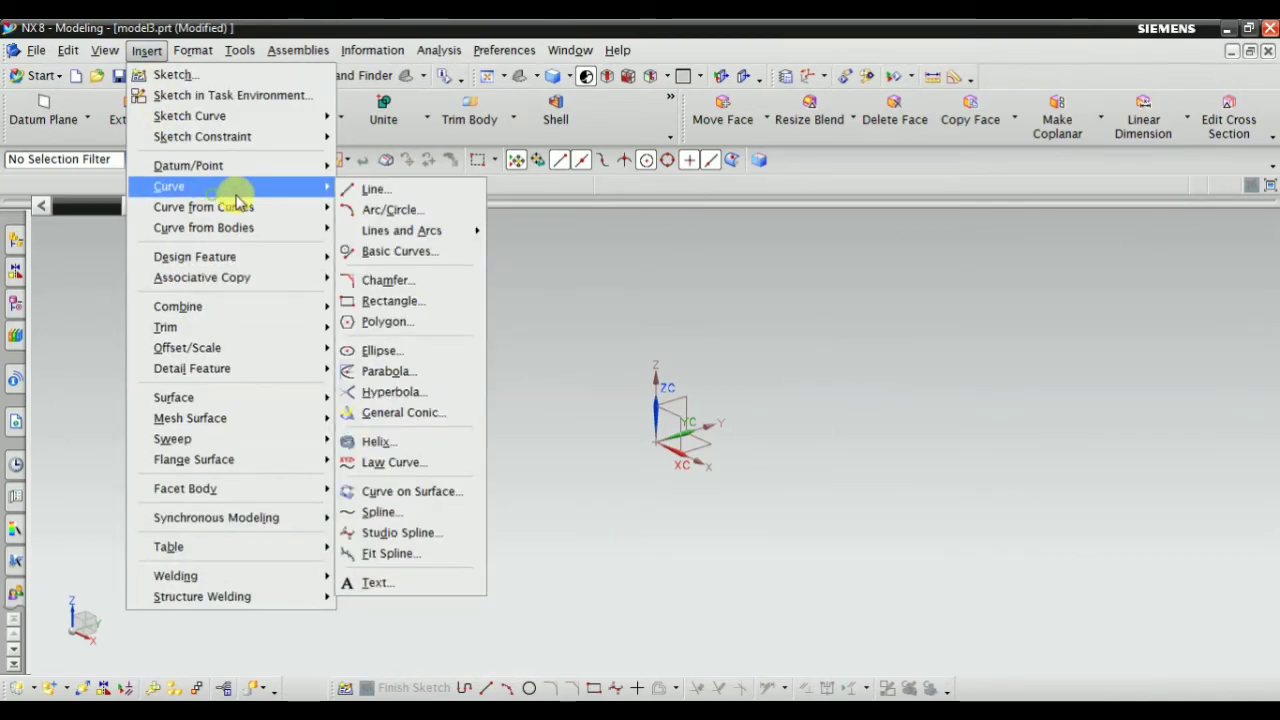
{"action": "left_click", "coordinate": [405, 231]}
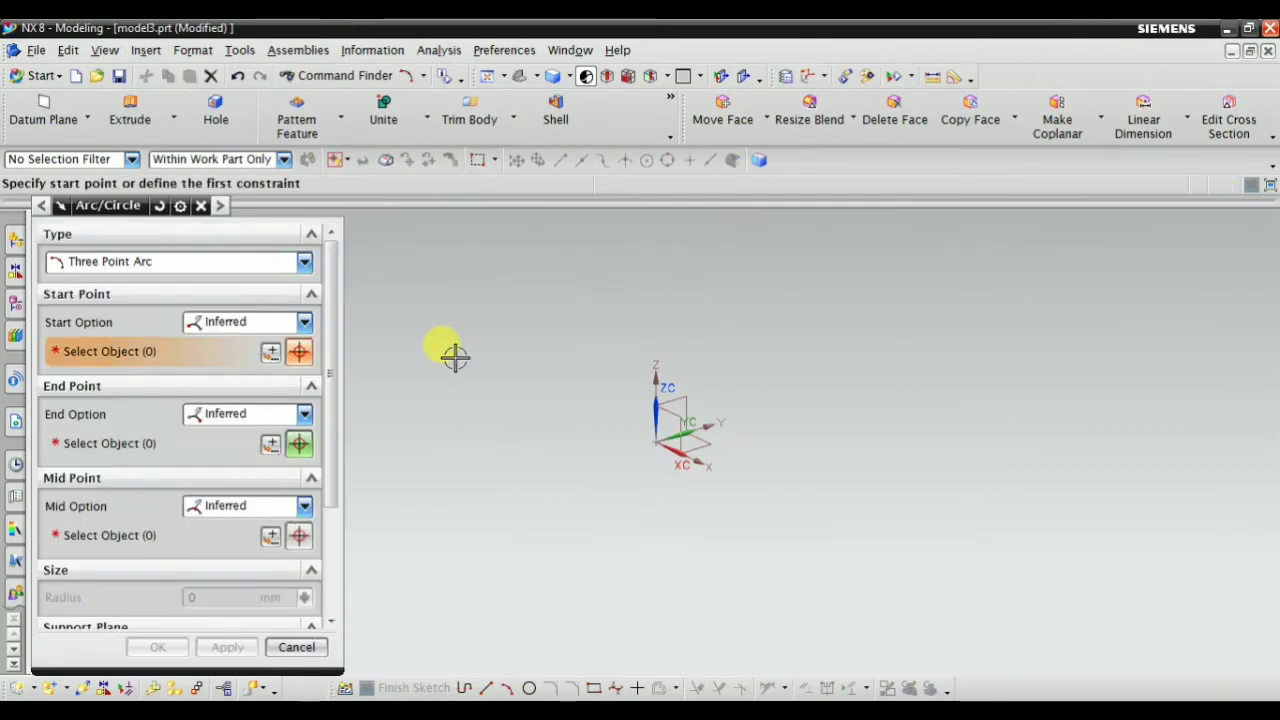
{"action": "left_click", "coordinate": [512, 471]}
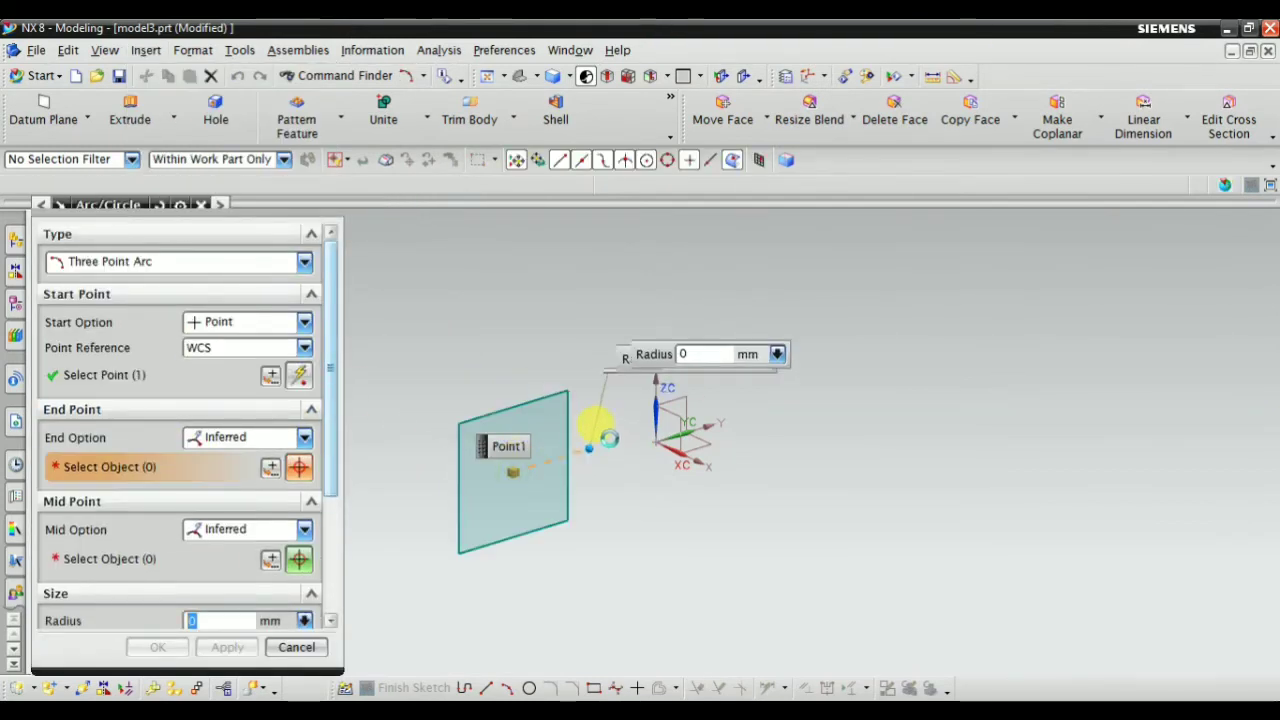
{"action": "left_click", "coordinate": [609, 436]}
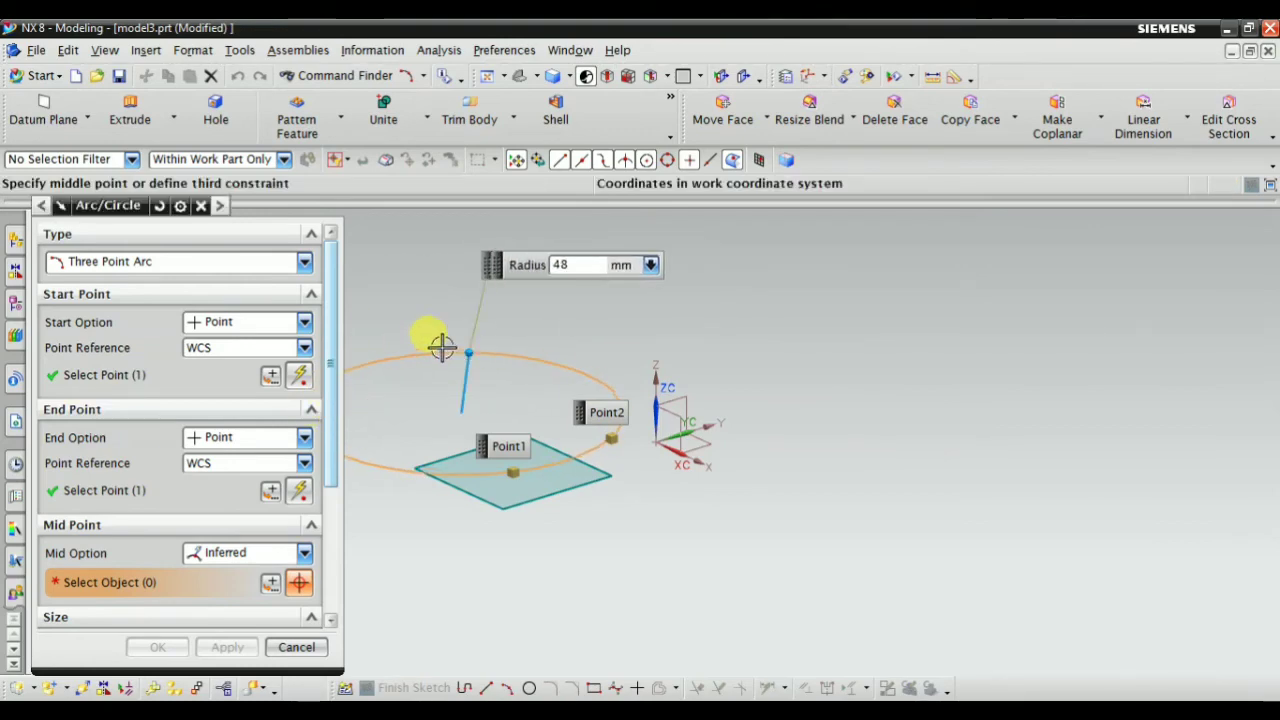
{"action": "scroll", "coordinate": [306, 440], "scroll_direction": "down", "scroll_amount": 4}
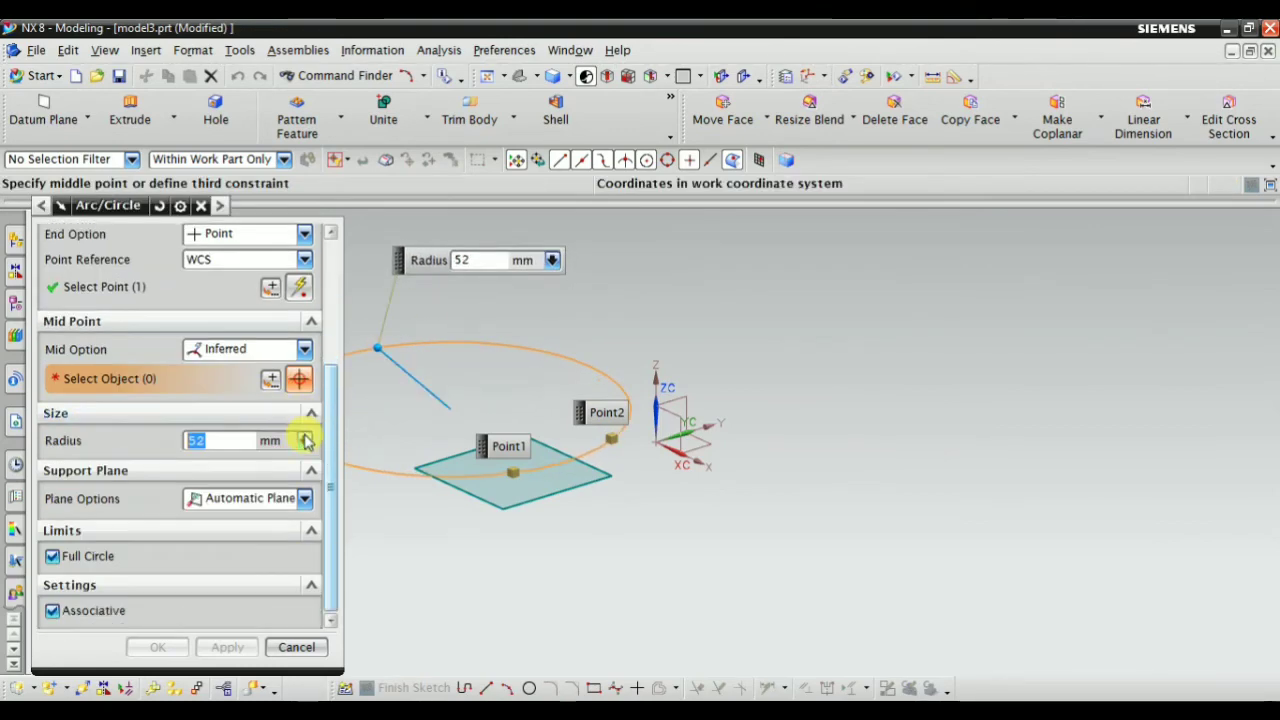
{"action": "left_click", "coordinate": [466, 360]}
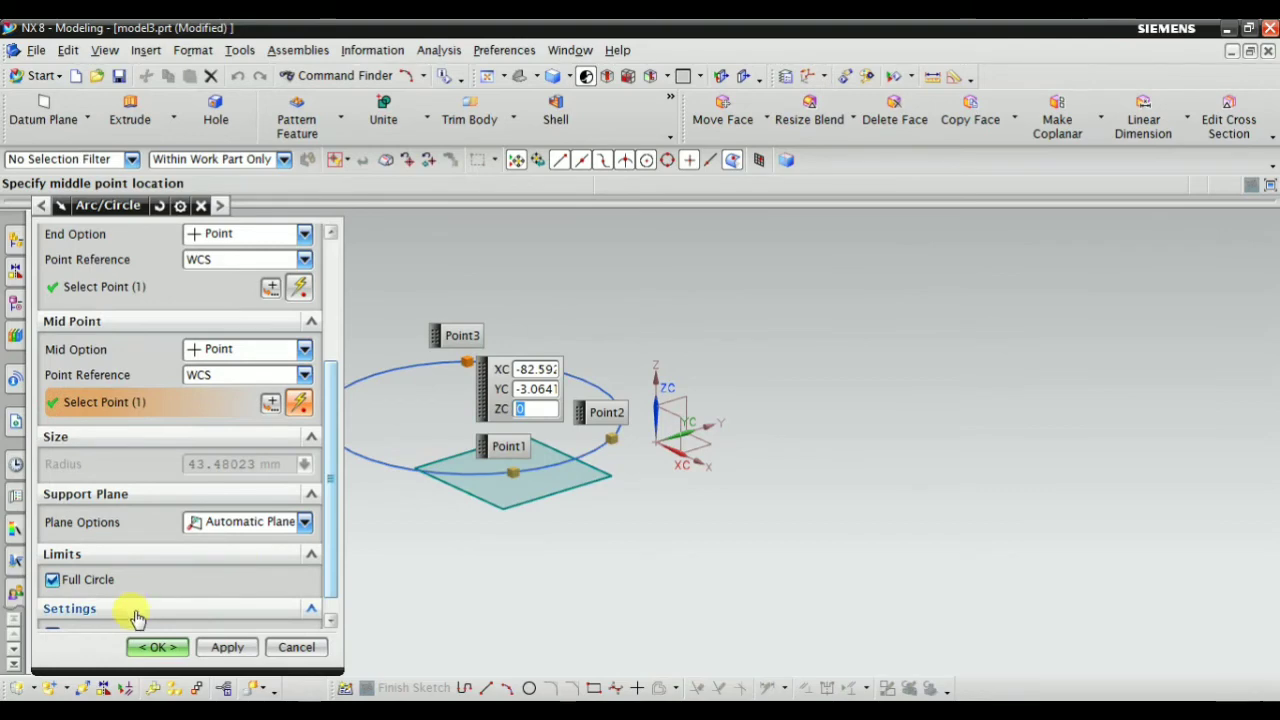
{"action": "left_click", "coordinate": [143, 645]}
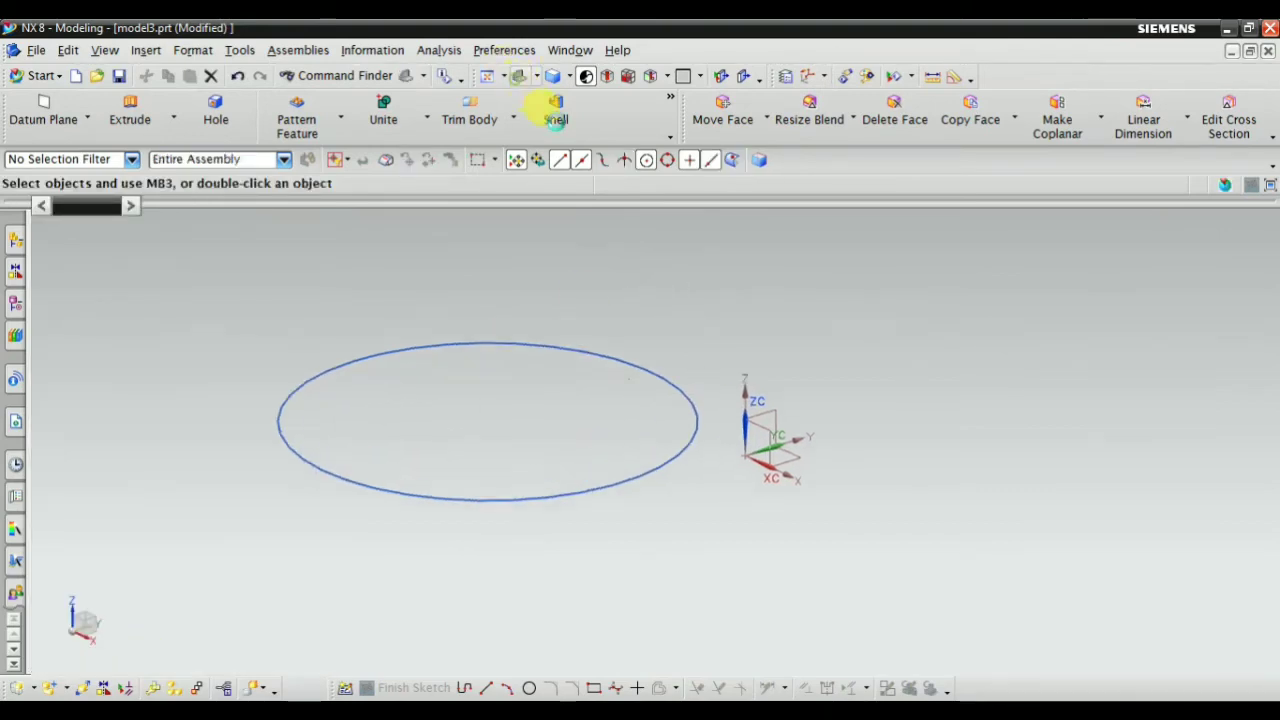
{"action": "scroll", "coordinate": [650, 300], "scroll_direction": "up", "scroll_amount": 5}
{"action": "scroll", "coordinate": [571, 389], "scroll_direction": "down", "scroll_amount": 3}
{"action": "scroll", "coordinate": [571, 389], "scroll_direction": "down", "scroll_amount": 3}
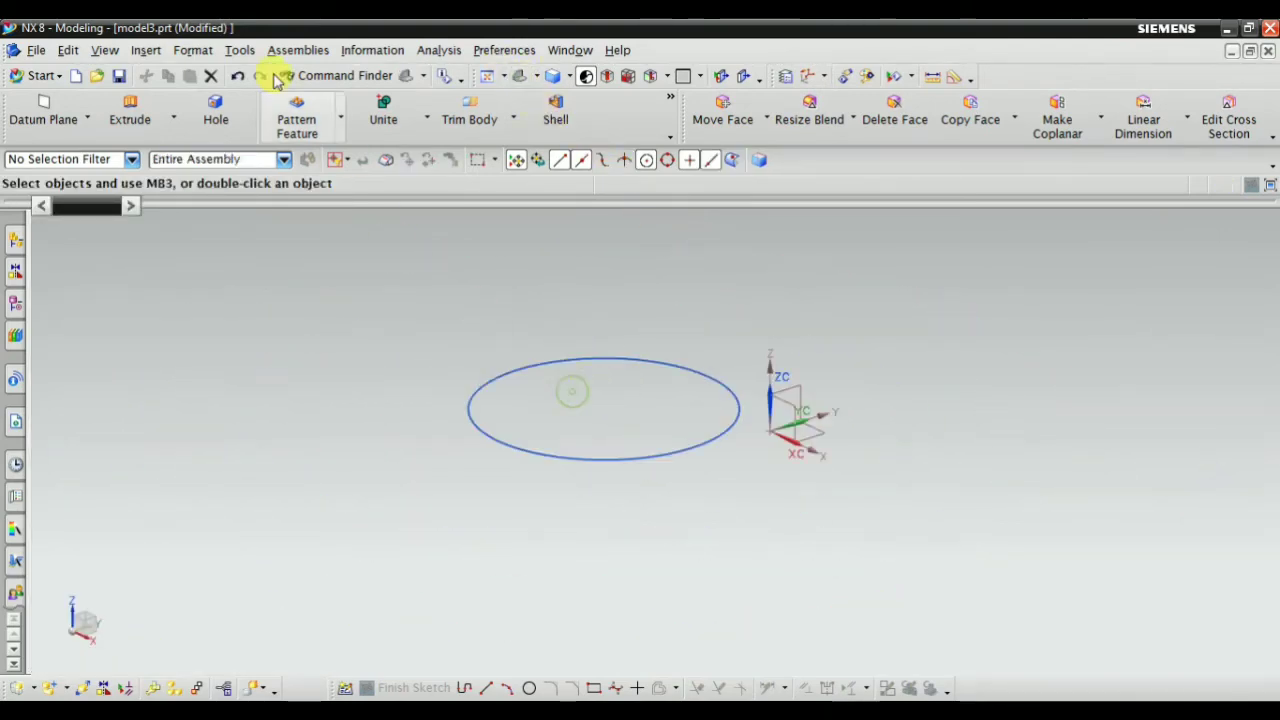
Fill the circle with a Bounded Plane sheet, creating a flat shaded disc
{"action": "left_click", "coordinate": [146, 50]}
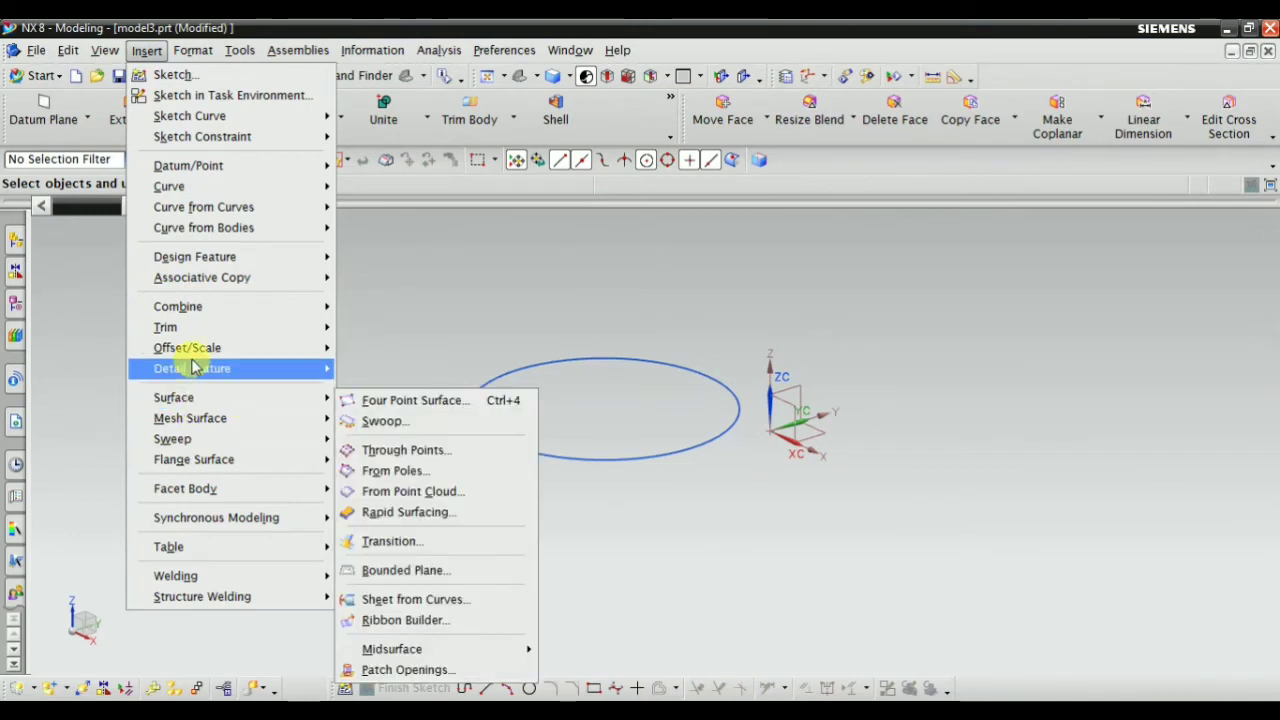
{"action": "left_click", "coordinate": [425, 569]}
{"action": "left_click", "coordinate": [530, 458]}
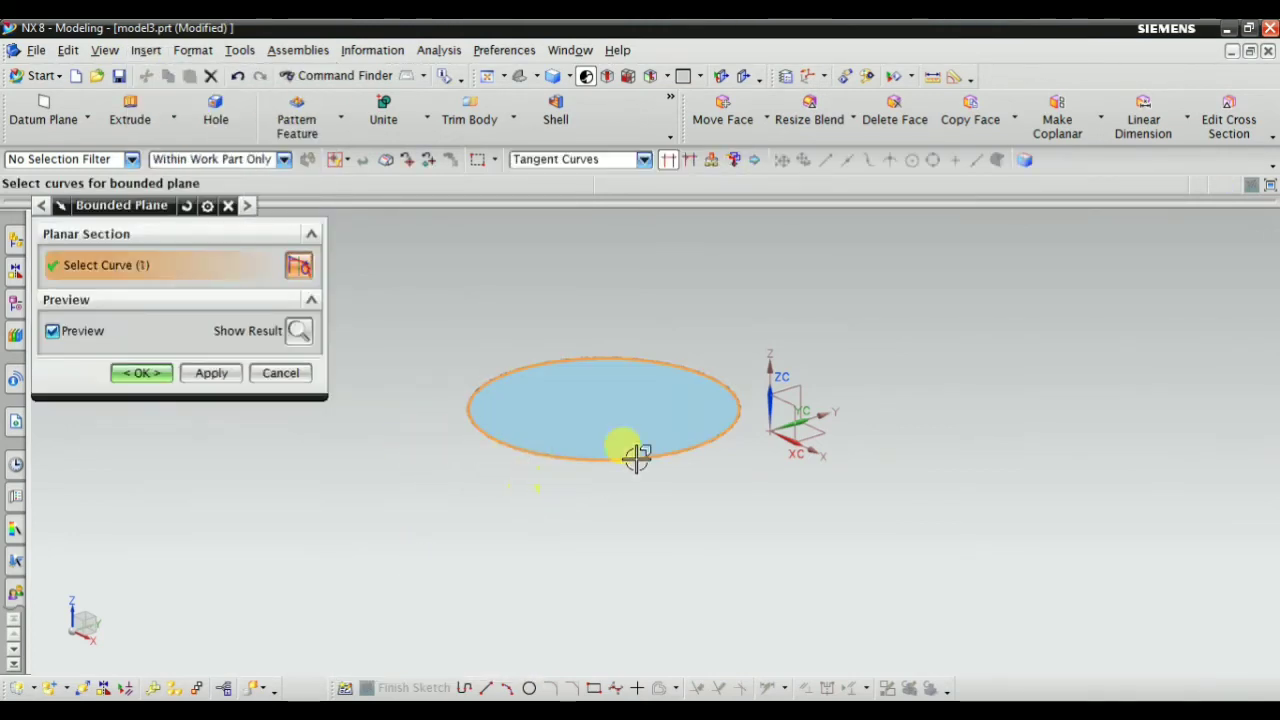
{"action": "mouse_move", "coordinate": [738, 316]}
{"action": "middle_mouse_down"}
{"action": "mouse_move", "coordinate": [689, 297]}
{"action": "mouse_move", "coordinate": [677, 423]}
{"action": "mouse_move", "coordinate": [700, 303]}
{"action": "mouse_move", "coordinate": [712, 345]}
{"action": "mouse_move", "coordinate": [666, 429]}
{"action": "mouse_move", "coordinate": [729, 371]}
{"action": "mouse_move", "coordinate": [693, 330]}
{"action": "mouse_move", "coordinate": [723, 357]}
{"action": "mouse_move", "coordinate": [691, 251]}
{"action": "mouse_move", "coordinate": [734, 206]}
{"action": "mouse_move", "coordinate": [674, 363]}
{"action": "mouse_move", "coordinate": [609, 371]}
{"action": "mouse_move", "coordinate": [691, 348]}
{"action": "middle_mouse_up"}
{"action": "left_click", "coordinate": [145, 372]}
{"action": "scroll", "coordinate": [743, 269], "scroll_direction": "down", "scroll_amount": 3}
{"action": "right_click", "coordinate": [766, 300]}
{"action": "scroll", "coordinate": [537, 371], "scroll_direction": "up", "scroll_amount": 3}
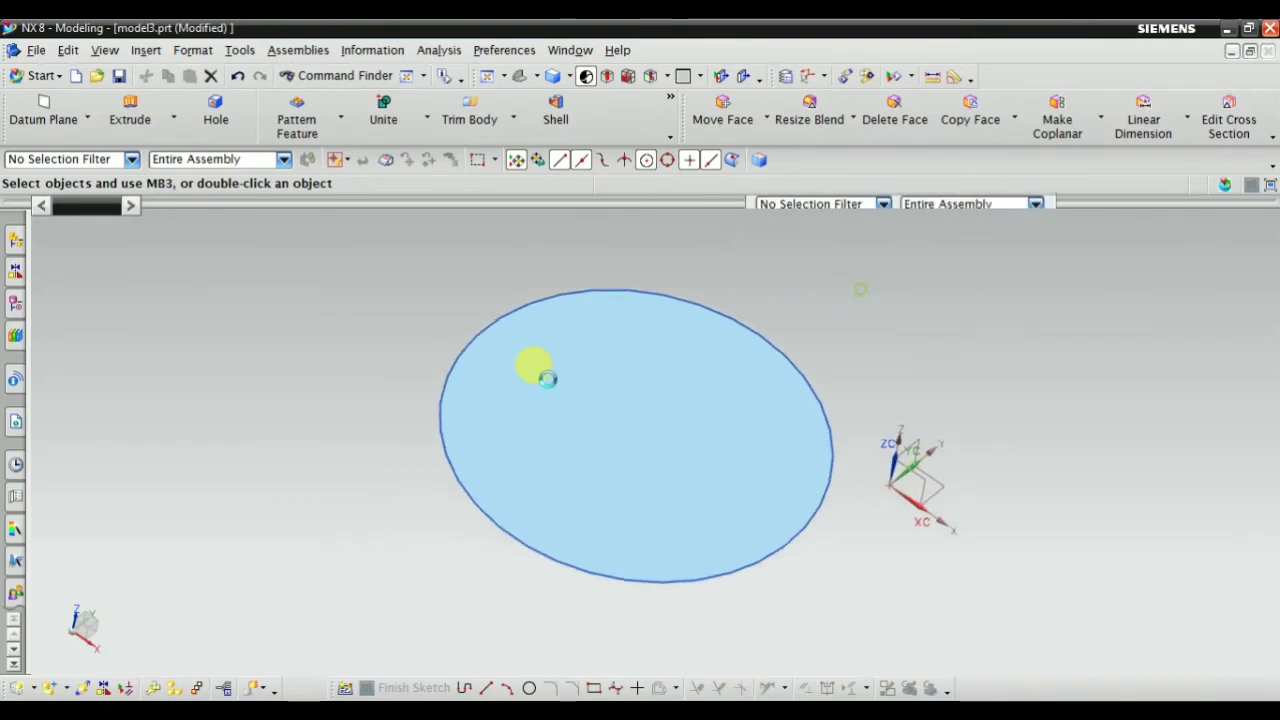
{"action": "scroll", "coordinate": [857, 330], "scroll_direction": "down", "scroll_amount": 2}
{"action": "scroll", "coordinate": [535, 300], "scroll_direction": "down", "scroll_amount": 2}
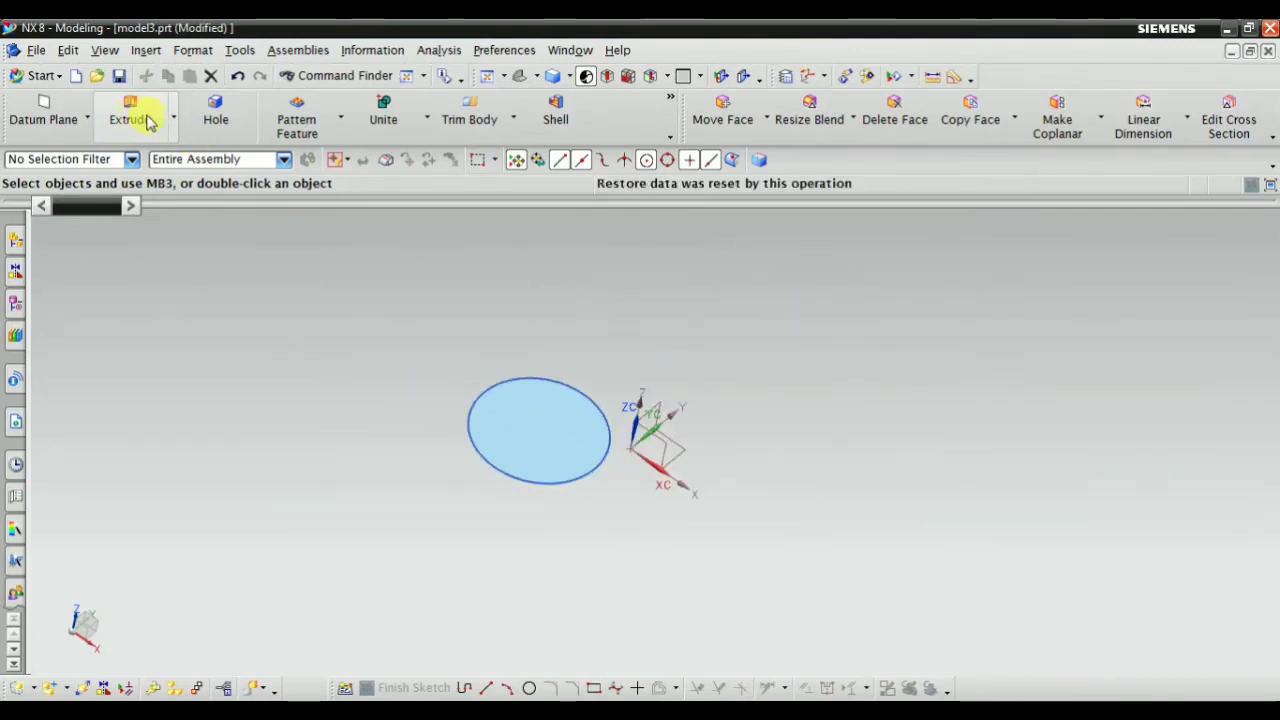
Create a 100 × 100 × 100 mm block at the datum origin and fit it into view
{"action": "scroll", "coordinate": [413, 388], "scroll_direction": "up", "scroll_amount": 1}
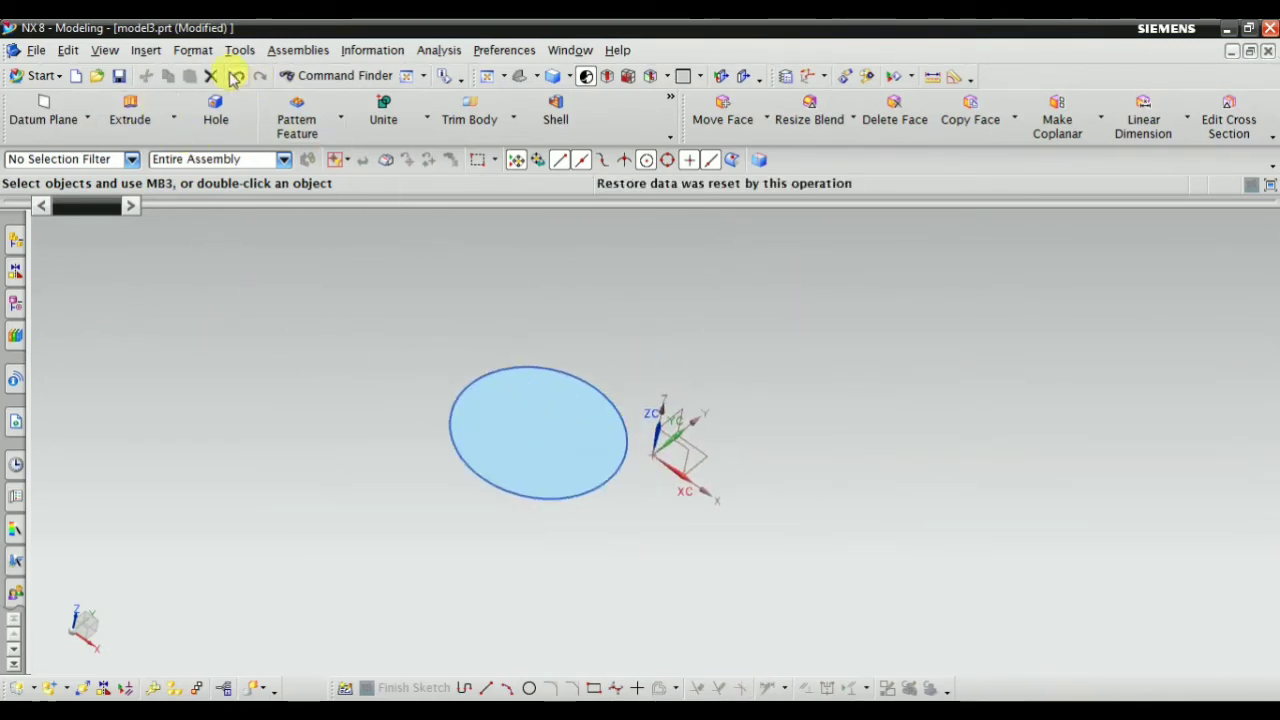
{"action": "left_click", "coordinate": [147, 54]}
{"action": "mouse_move", "coordinate": [195, 257]}
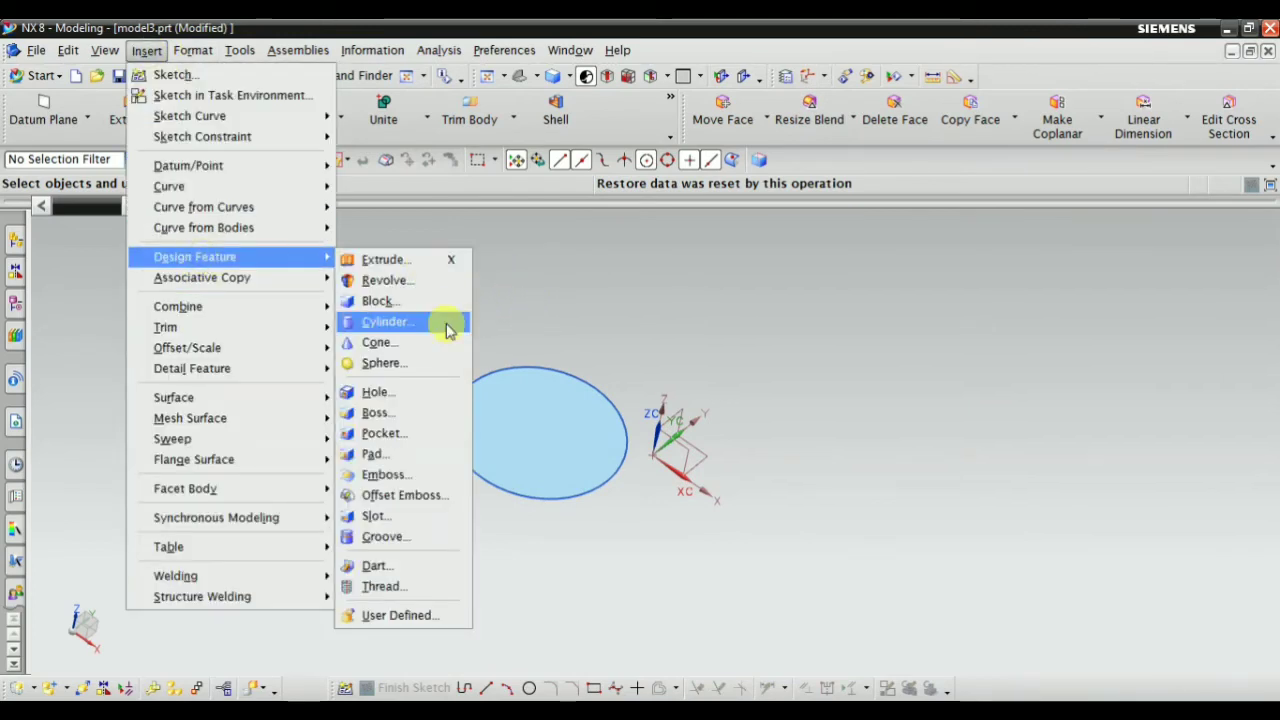
{"action": "left_click", "coordinate": [378, 301]}
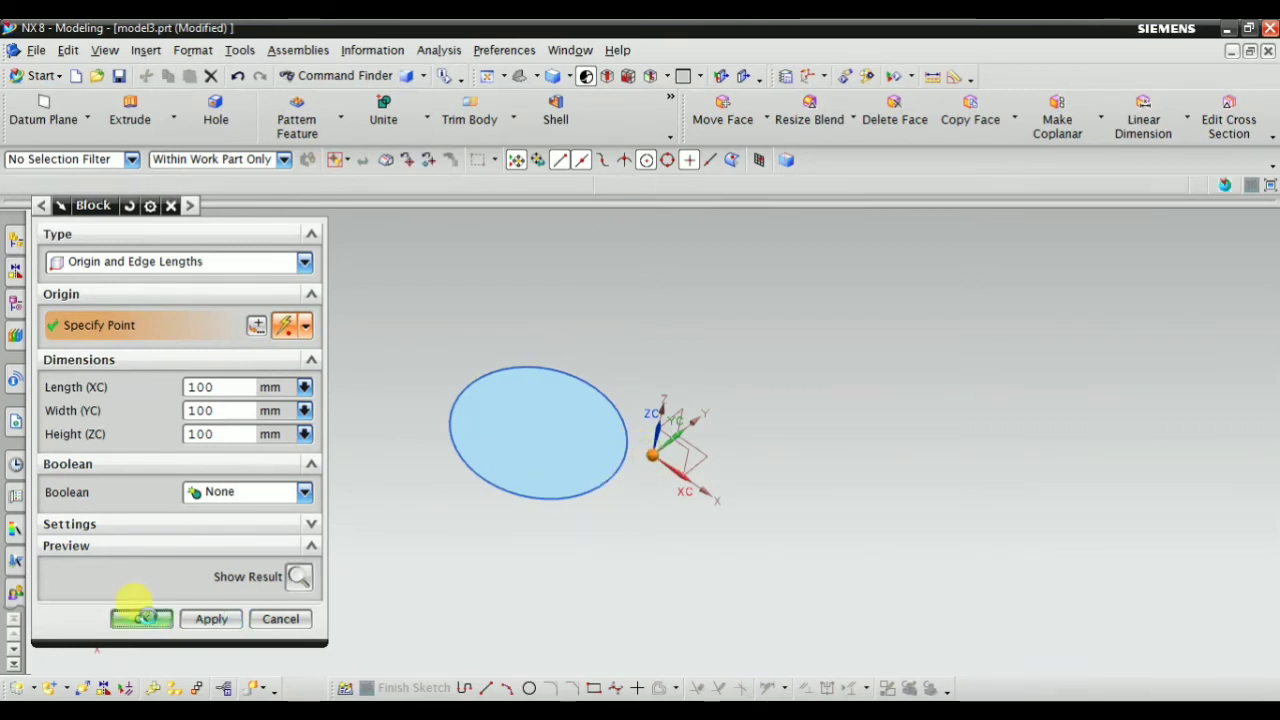
{"action": "left_click", "coordinate": [141, 619]}
{"action": "key", "text": "ctrl+f"}
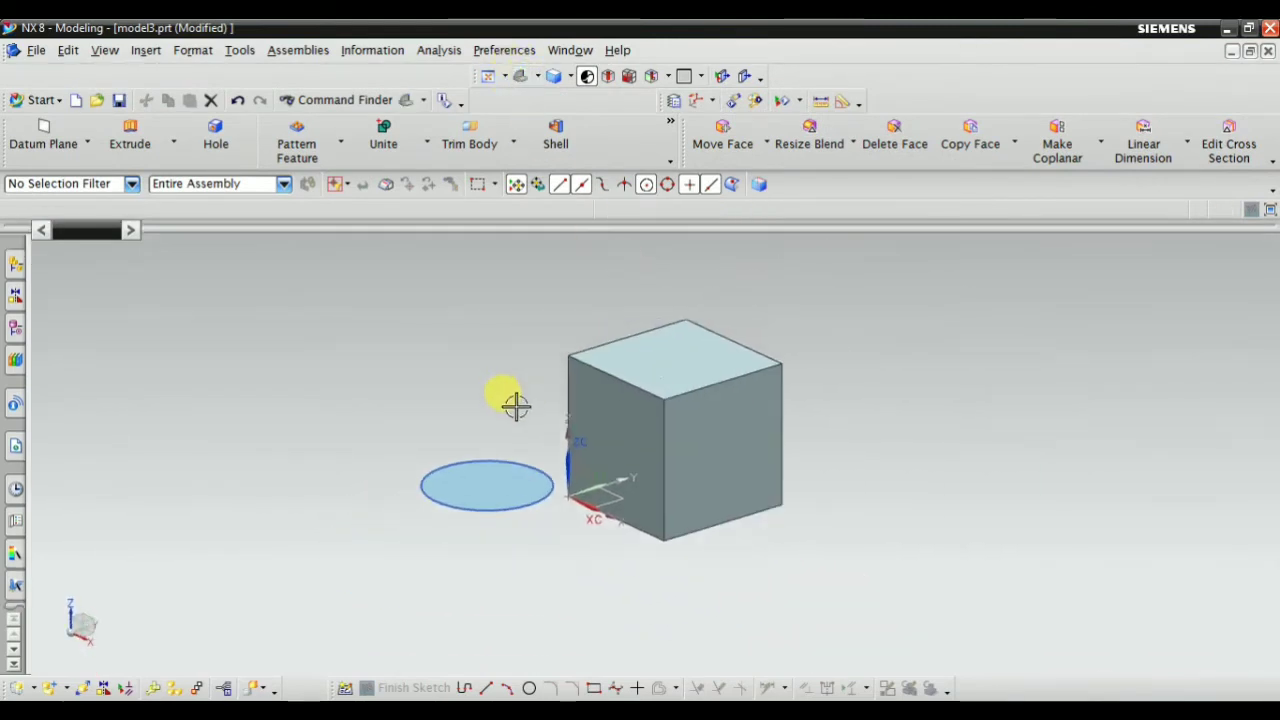
{"action": "scroll", "coordinate": [874, 346], "scroll_direction": "up", "scroll_amount": 2}
{"action": "left_click", "coordinate": [889, 351]}
{"action": "scroll", "coordinate": [662, 345], "scroll_direction": "up", "scroll_amount": 2}
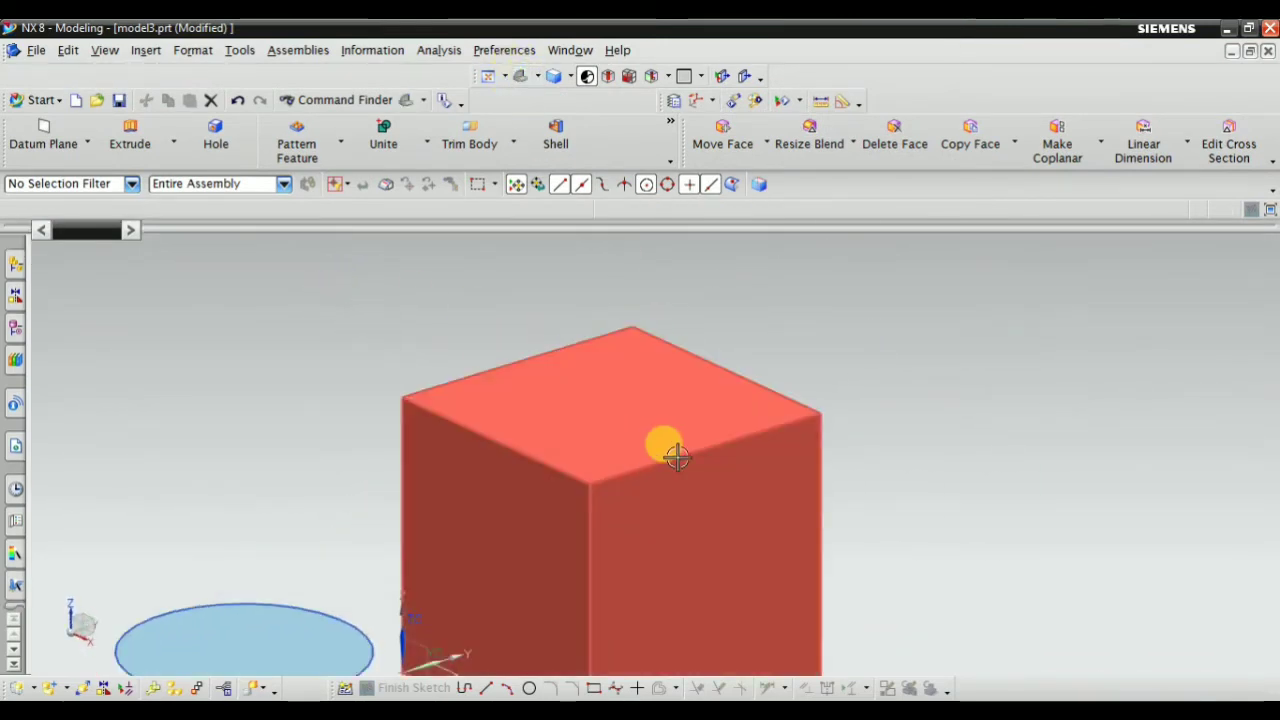
Start a Hole feature and place its centre on the block's top face
{"action": "left_click", "coordinate": [146, 50]}
{"action": "mouse_move", "coordinate": [178, 306]}
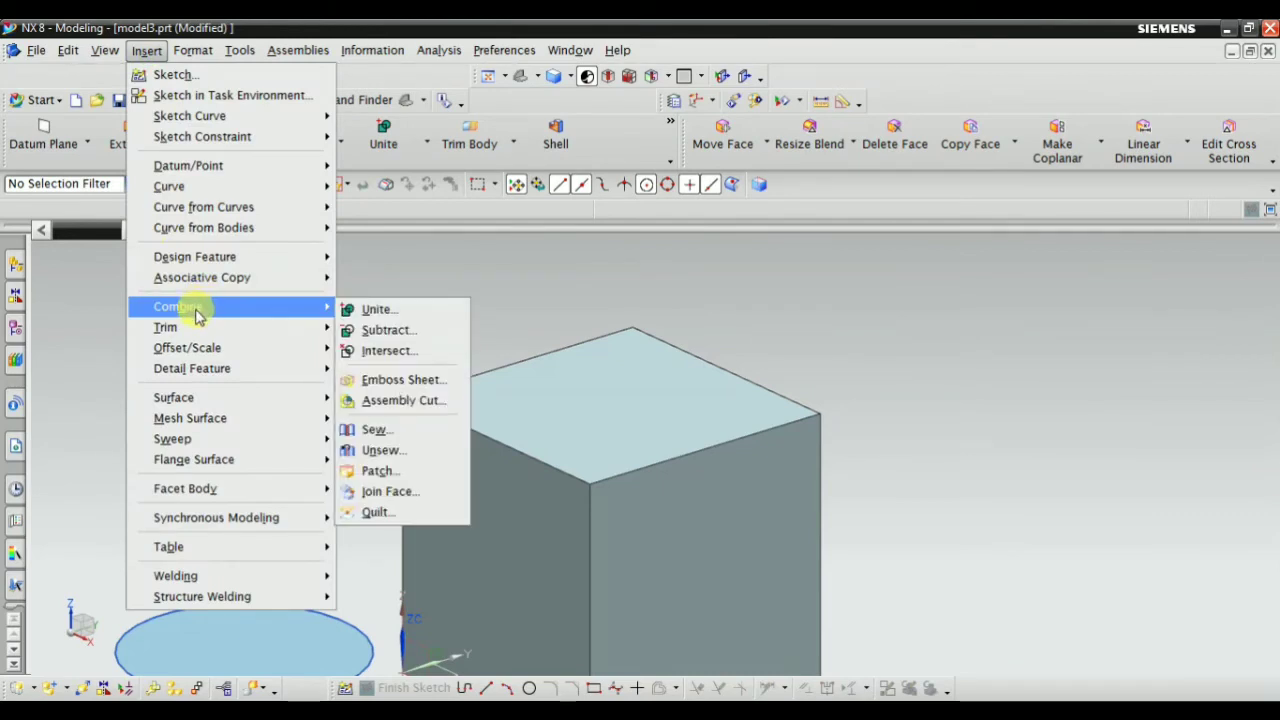
{"action": "mouse_move", "coordinate": [195, 257]}
{"action": "left_click", "coordinate": [385, 392]}
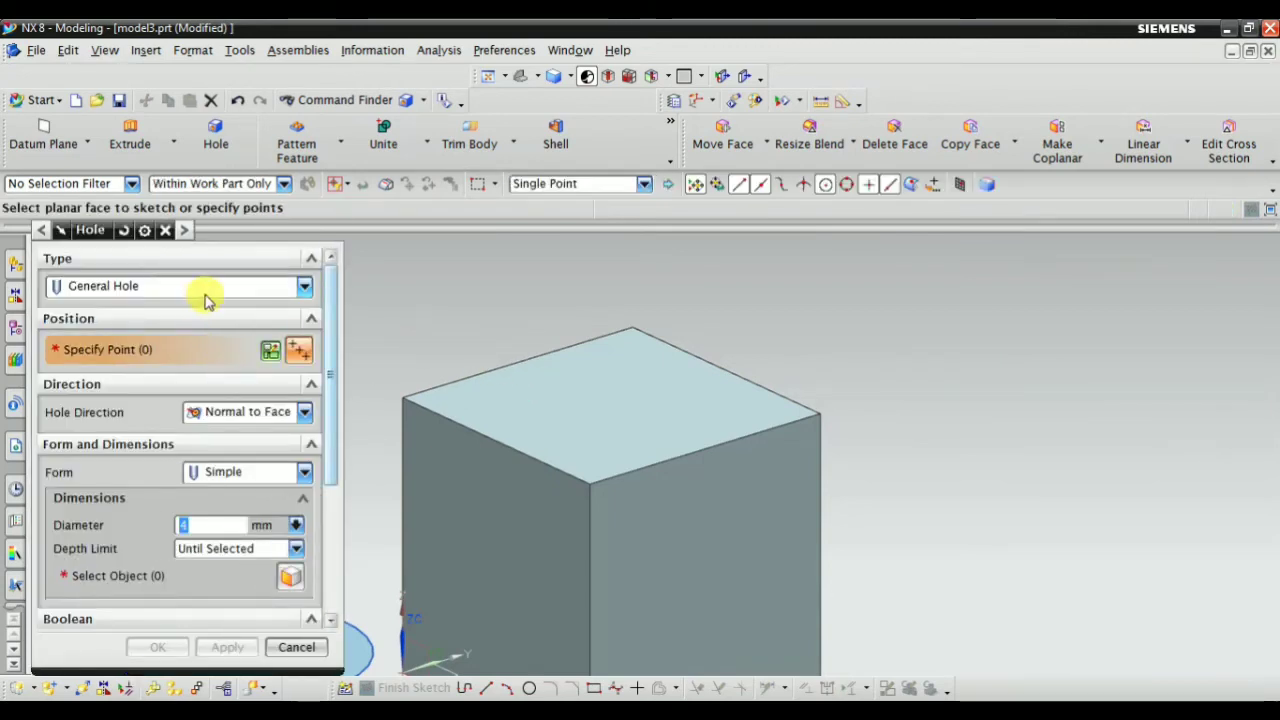
{"action": "scroll", "coordinate": [232, 505], "scroll_direction": "down", "scroll_amount": 4}
{"action": "scroll", "coordinate": [251, 523], "scroll_direction": "up", "scroll_amount": 2}
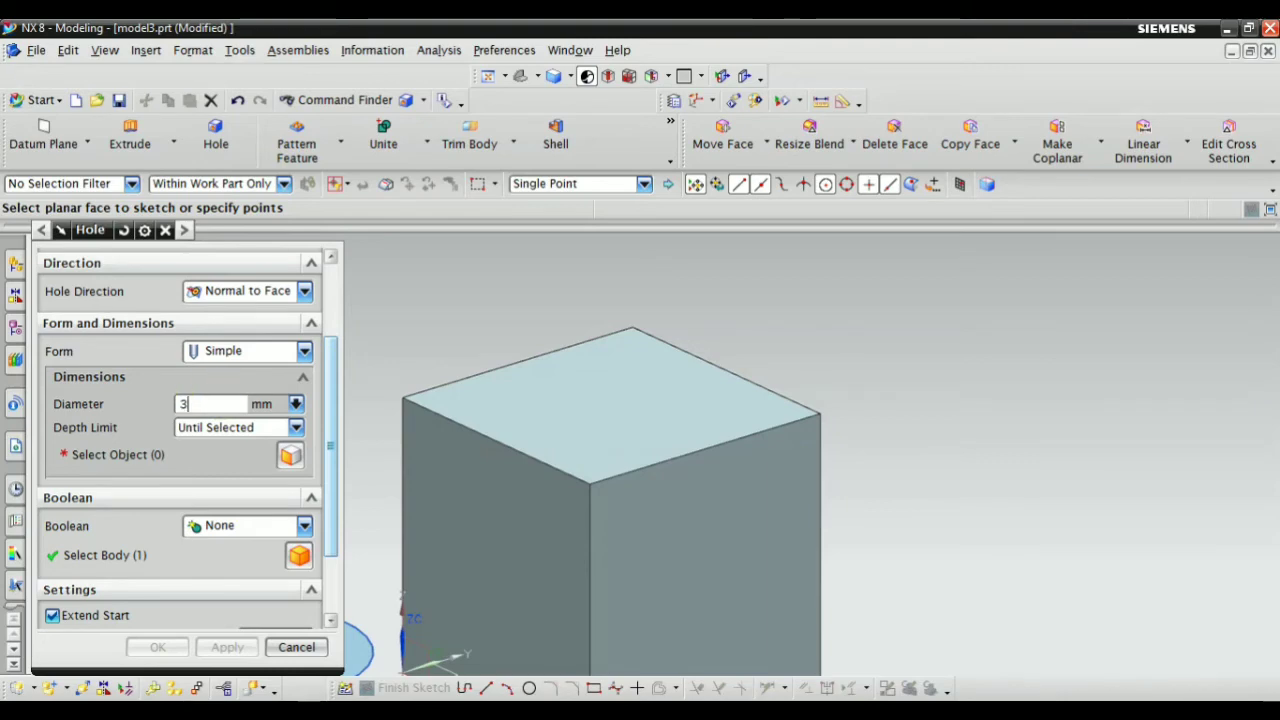
{"action": "type", "text": "0"}
{"action": "scroll", "coordinate": [268, 314], "scroll_direction": "up", "scroll_amount": 2}
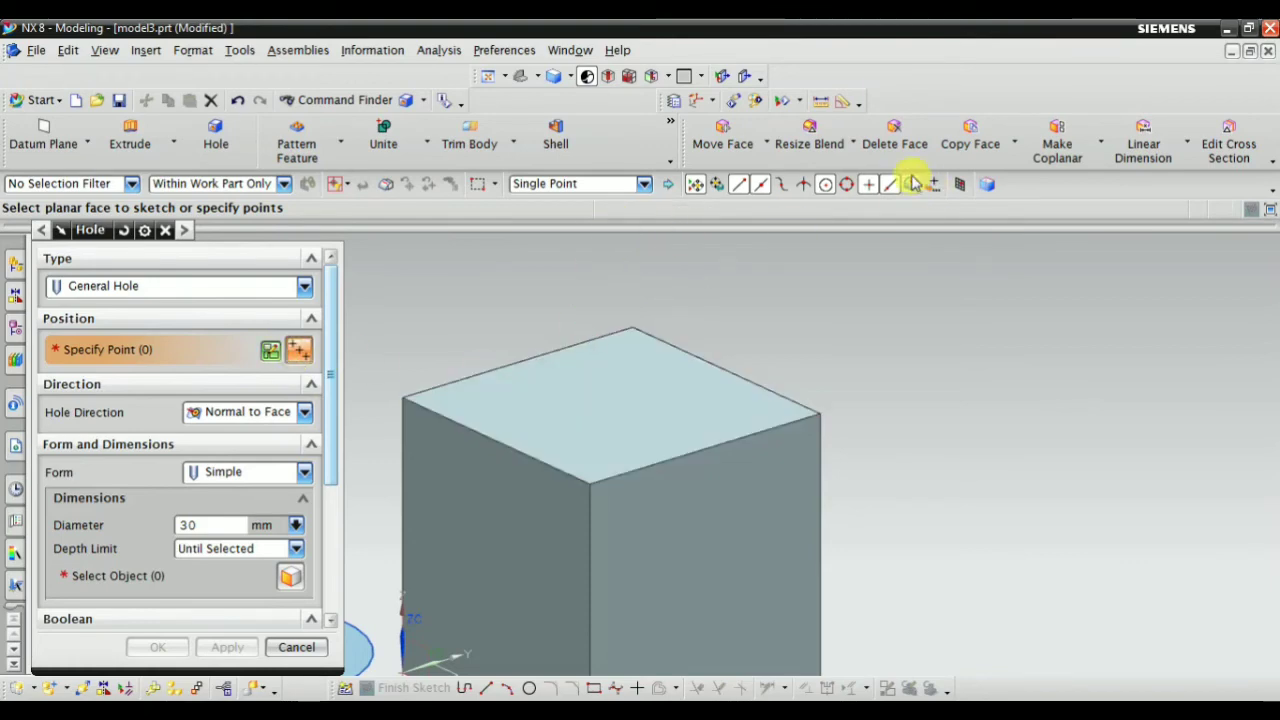
{"action": "left_click", "coordinate": [613, 398]}
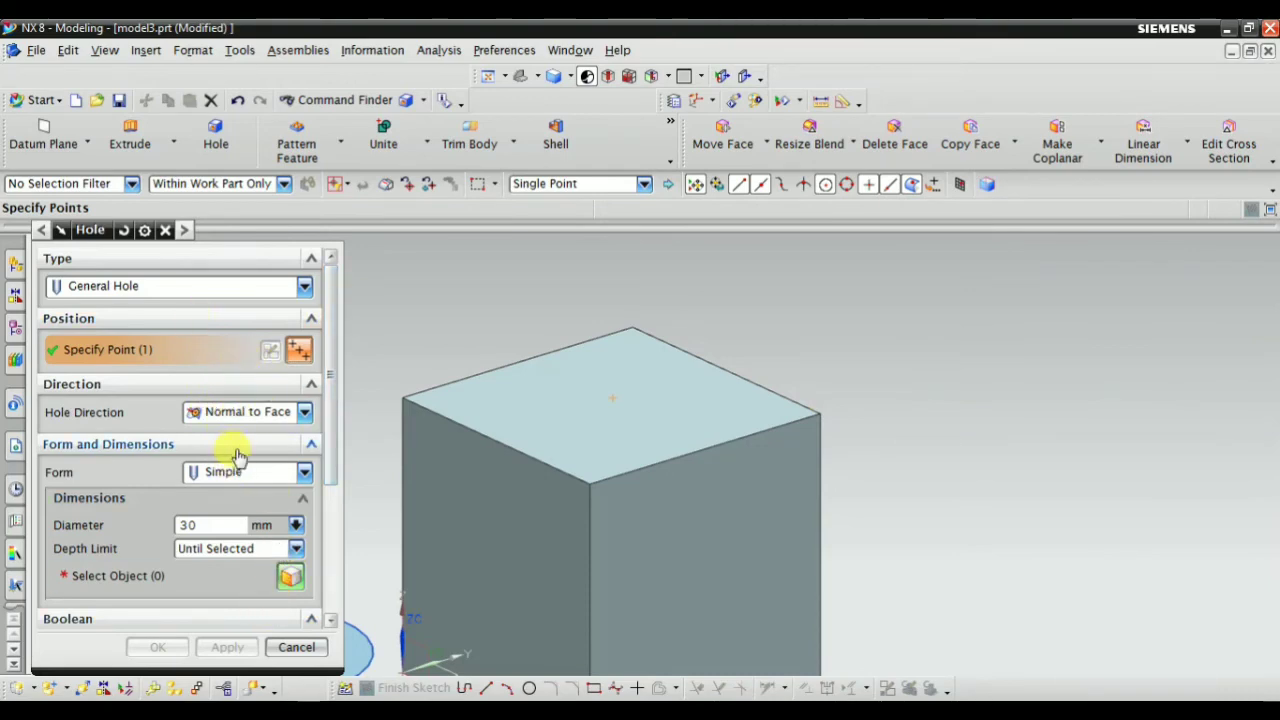
Set the hole direction to Along Vector using the vertical direction
{"action": "left_click", "coordinate": [248, 412]}
{"action": "left_click", "coordinate": [240, 449]}
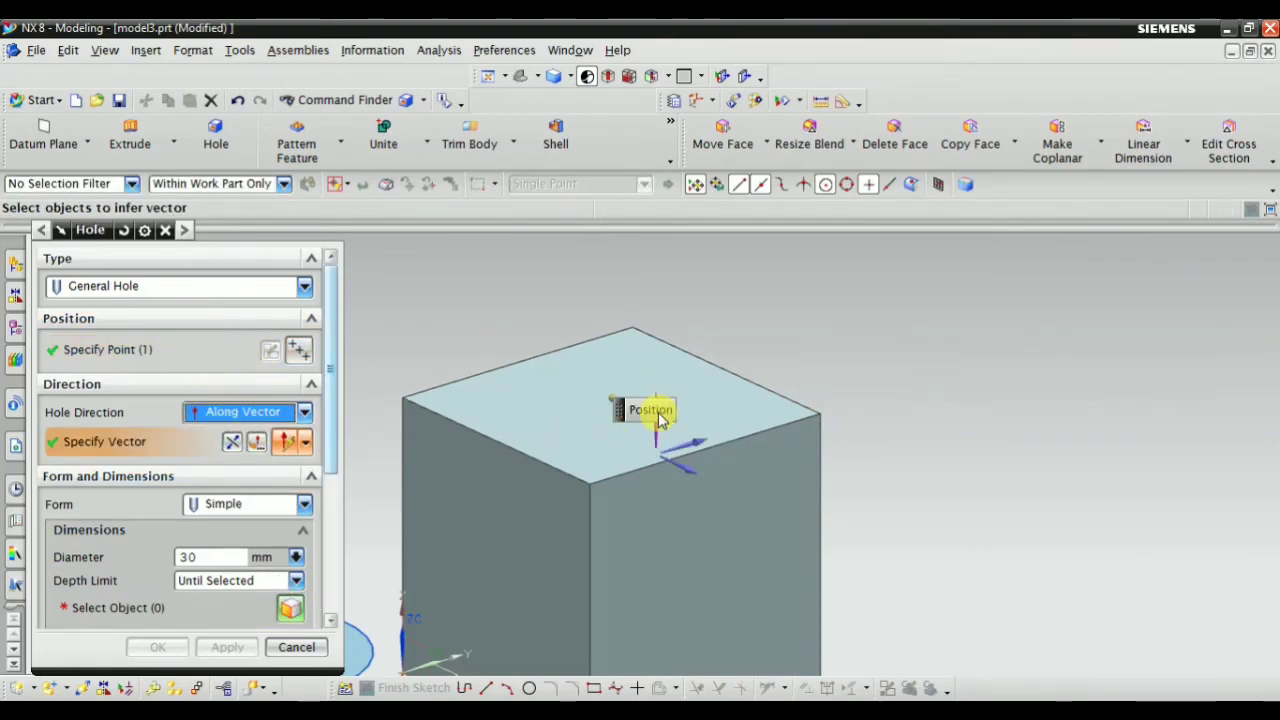
{"action": "left_click", "coordinate": [640, 386]}
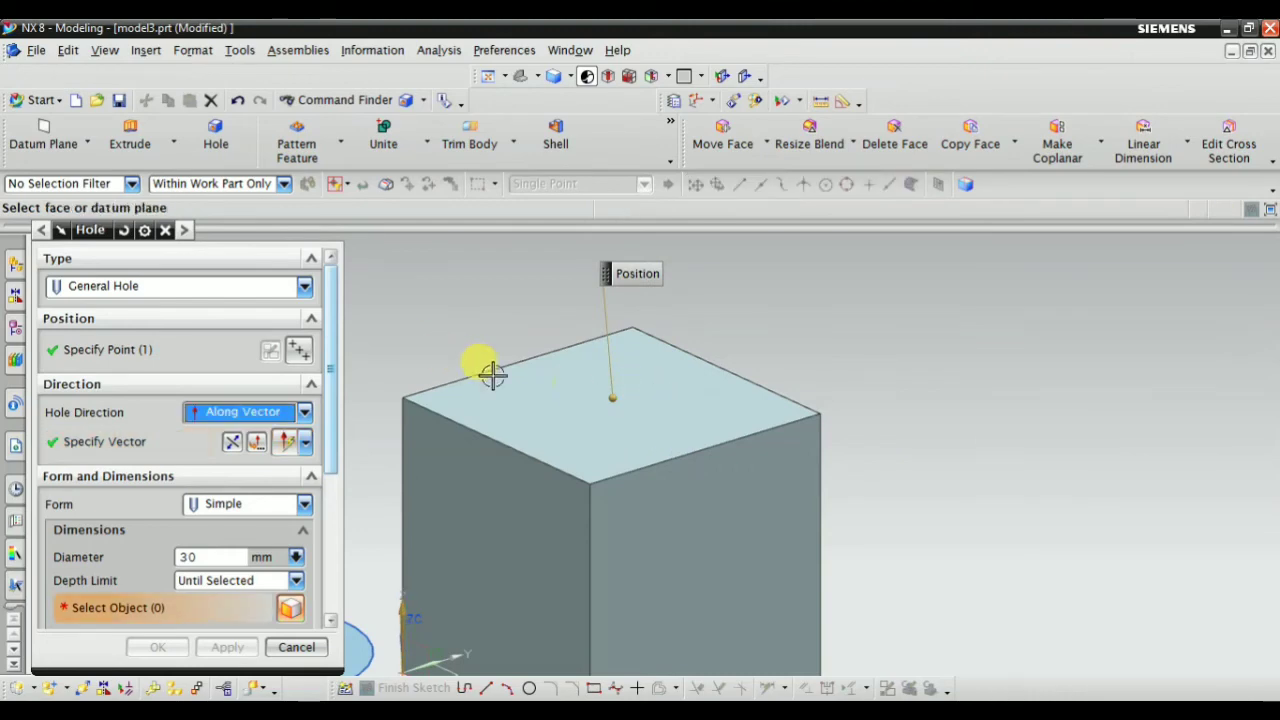
{"action": "scroll", "coordinate": [492, 374], "scroll_direction": "down", "scroll_amount": 1}
{"action": "left_click", "coordinate": [298, 350]}
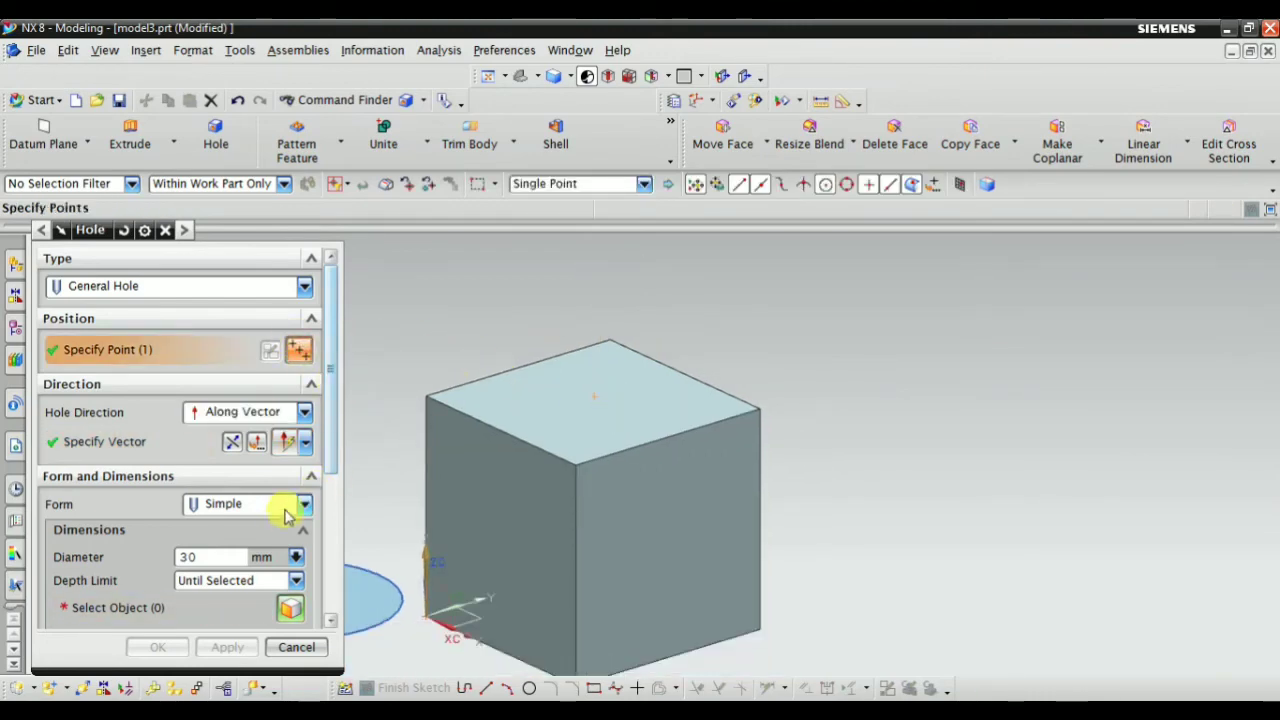
{"action": "left_click", "coordinate": [287, 447]}
Choose the block as the body to cut, then cancel the unfinished hole
{"action": "scroll", "coordinate": [318, 555], "scroll_direction": "down", "scroll_amount": 3}
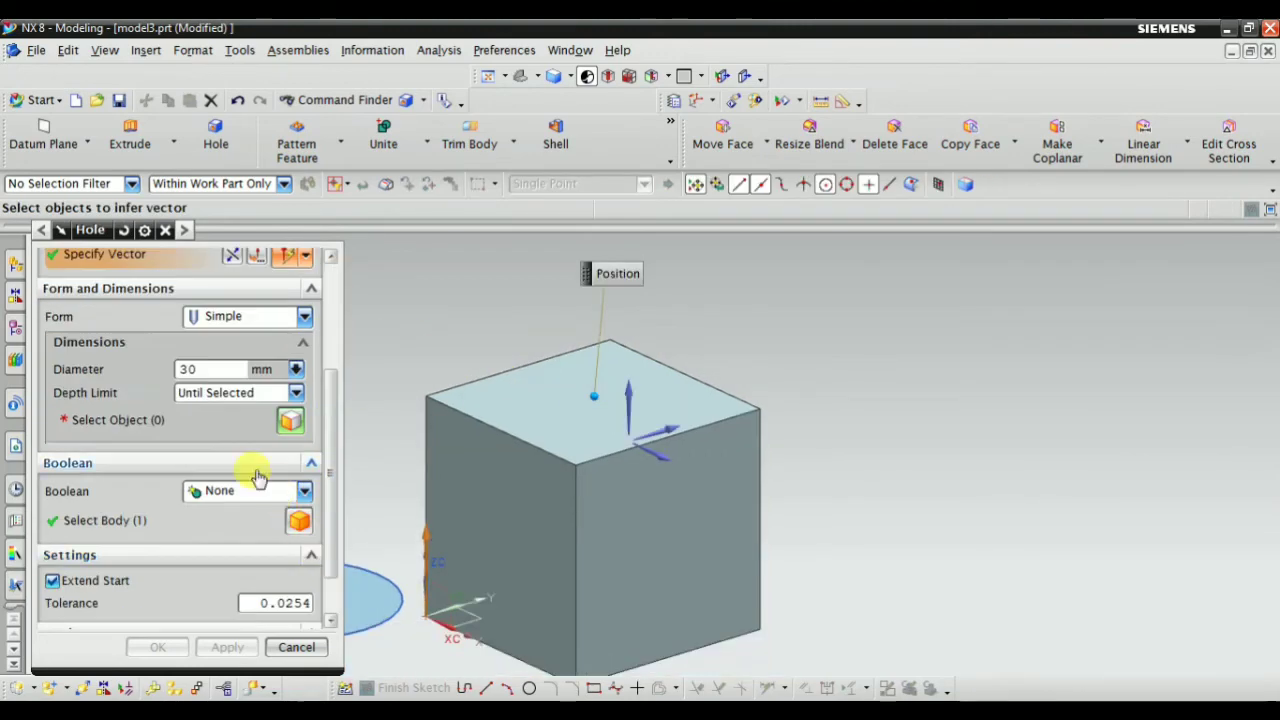
{"action": "scroll", "coordinate": [300, 500], "scroll_direction": "down", "scroll_amount": 1}
{"action": "left_click", "coordinate": [298, 461]}
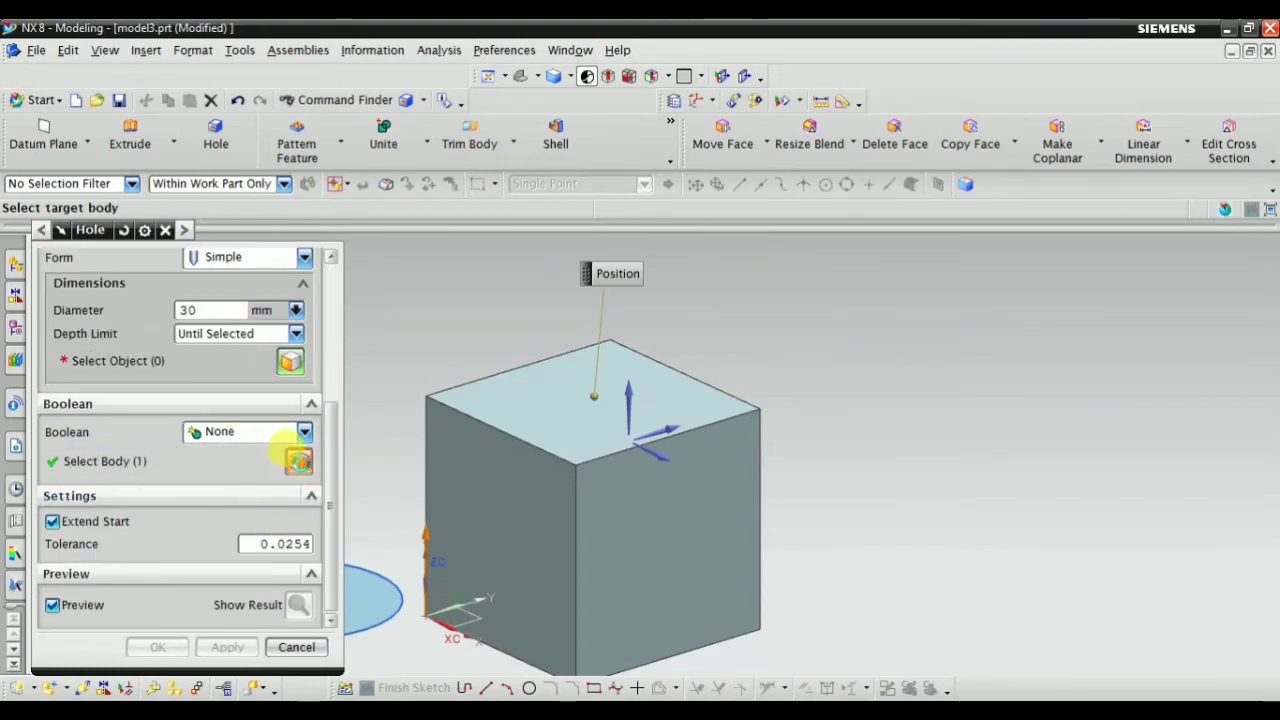
{"action": "scroll", "coordinate": [259, 513], "scroll_direction": "up", "scroll_amount": 4}
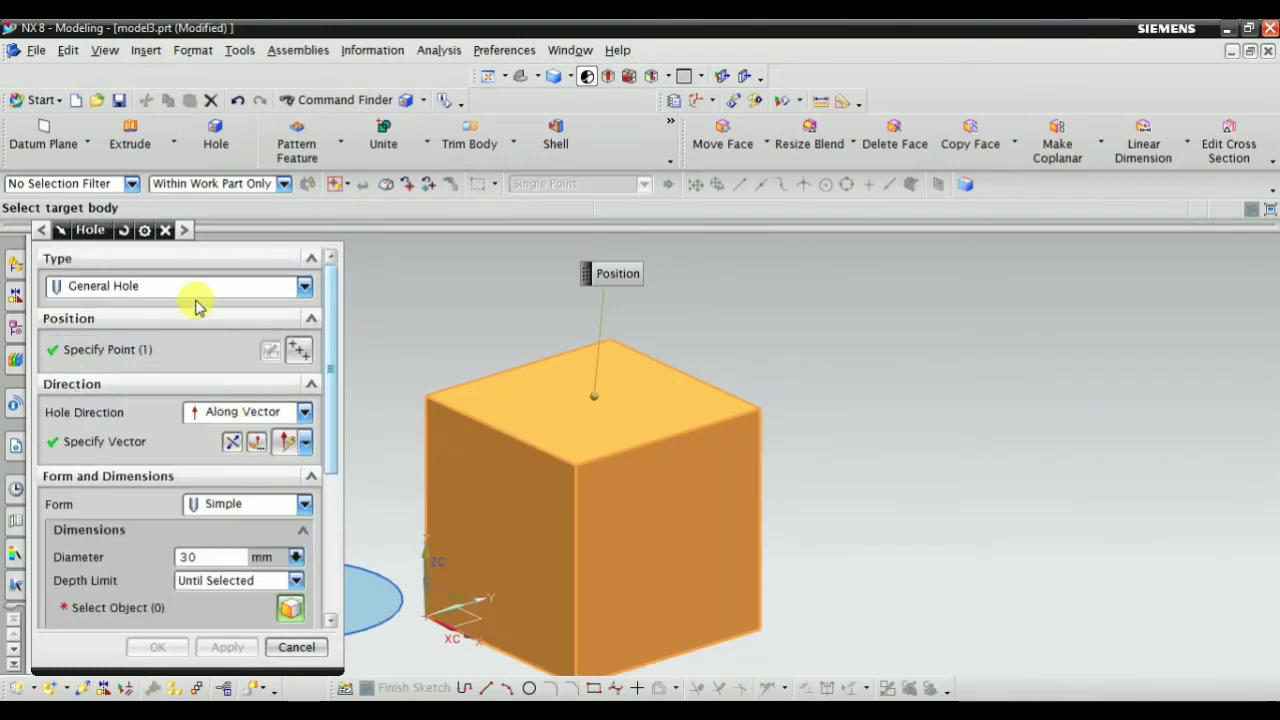
{"action": "left_click", "coordinate": [282, 349]}
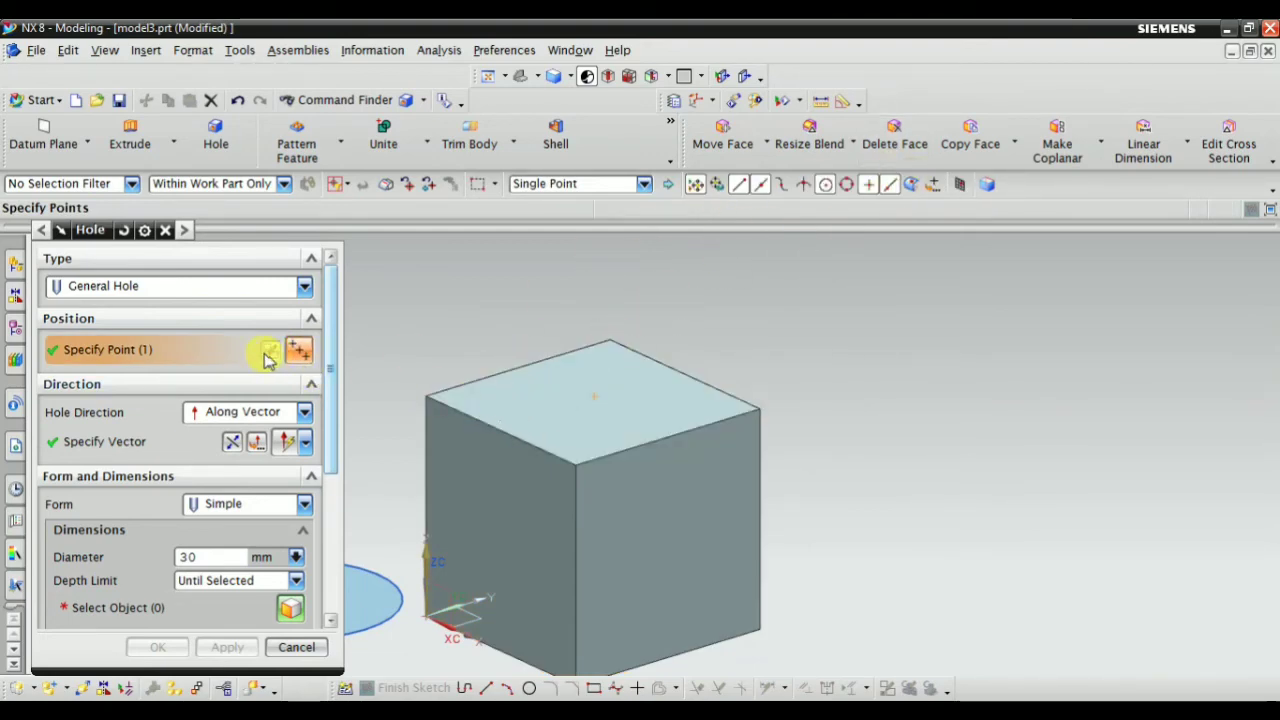
{"action": "left_click", "coordinate": [281, 651]}
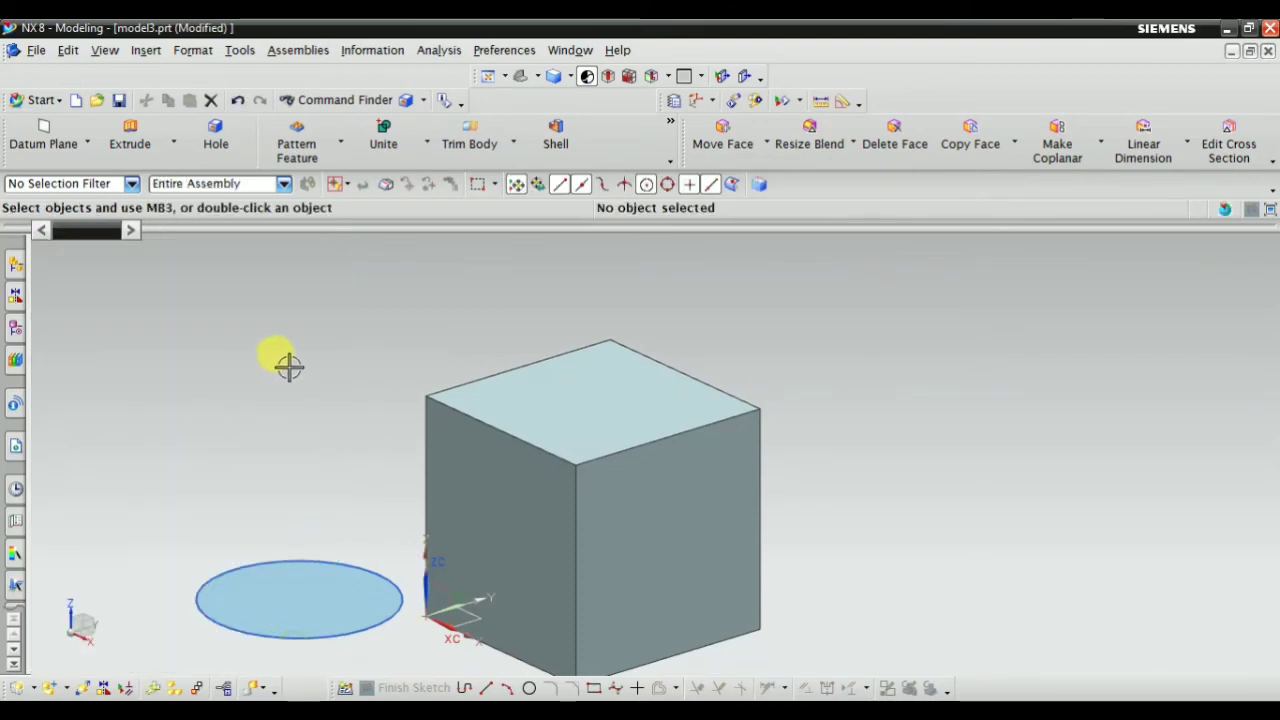
Start a Hole feature and place its point on the block's top face
{"action": "left_click", "coordinate": [147, 50]}
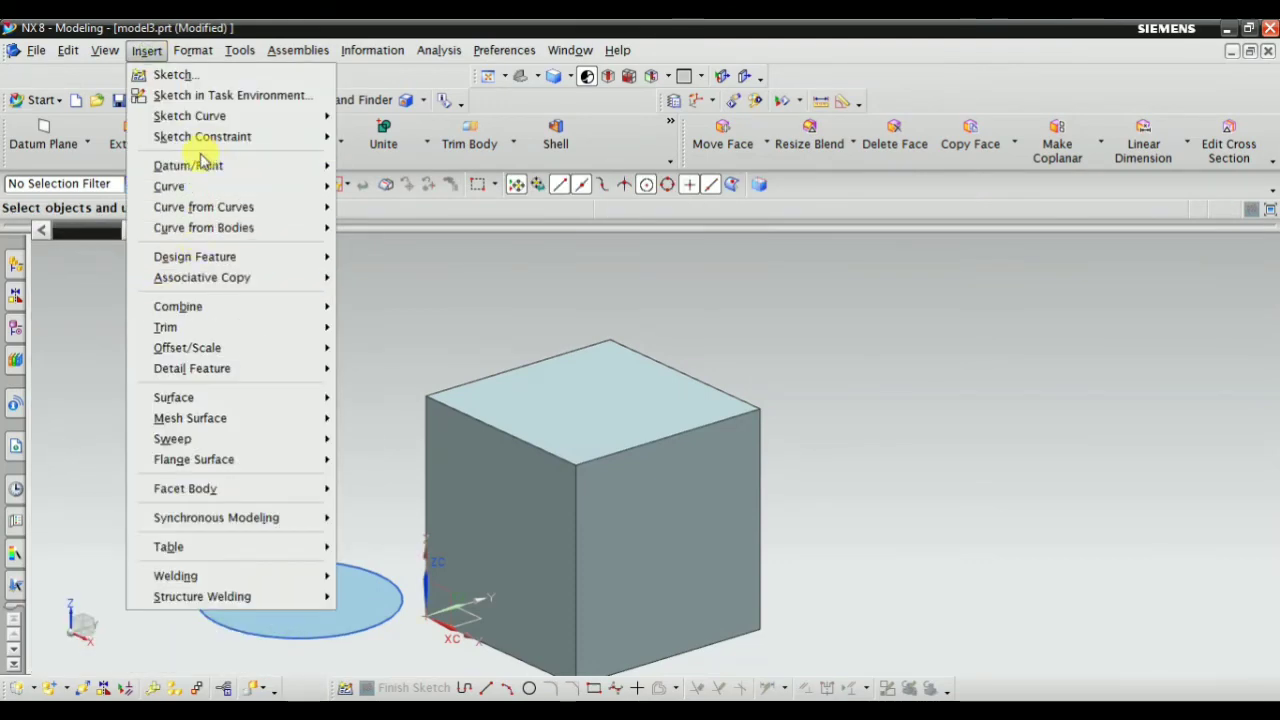
{"action": "left_click", "coordinate": [463, 274]}
{"action": "left_click", "coordinate": [145, 52]}
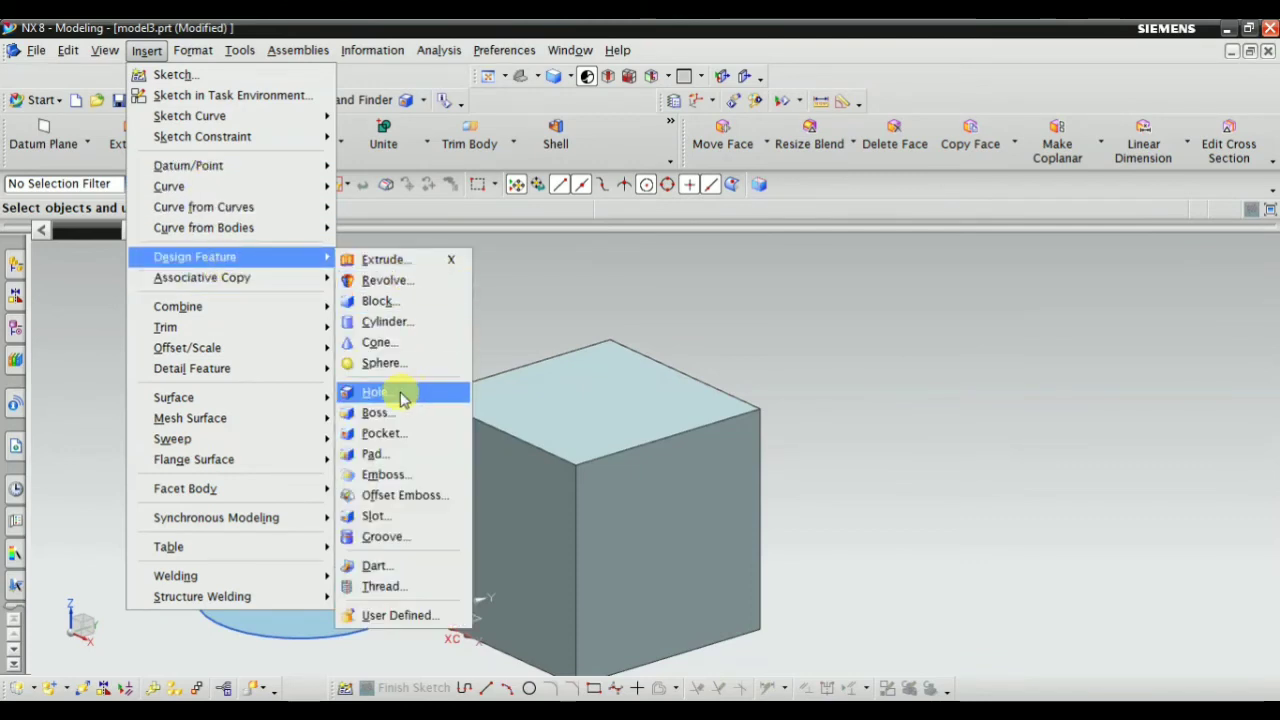
{"action": "left_click", "coordinate": [400, 391]}
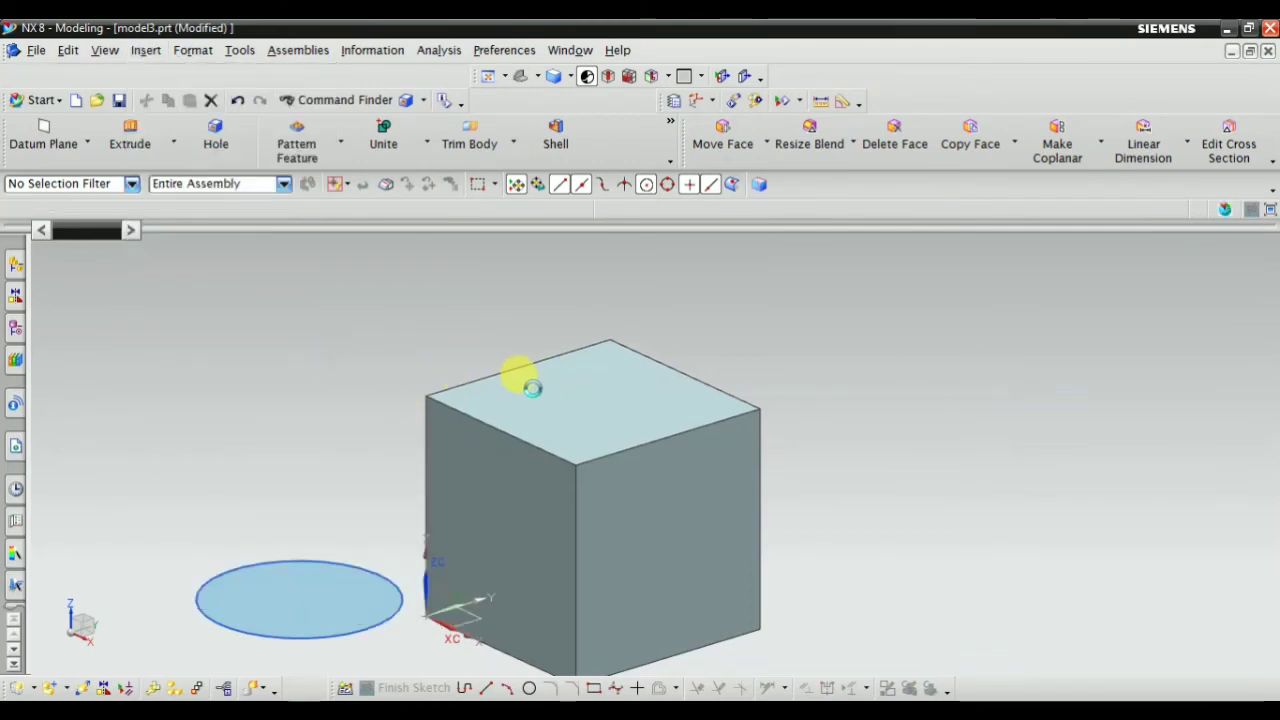
{"action": "left_click", "coordinate": [576, 400]}
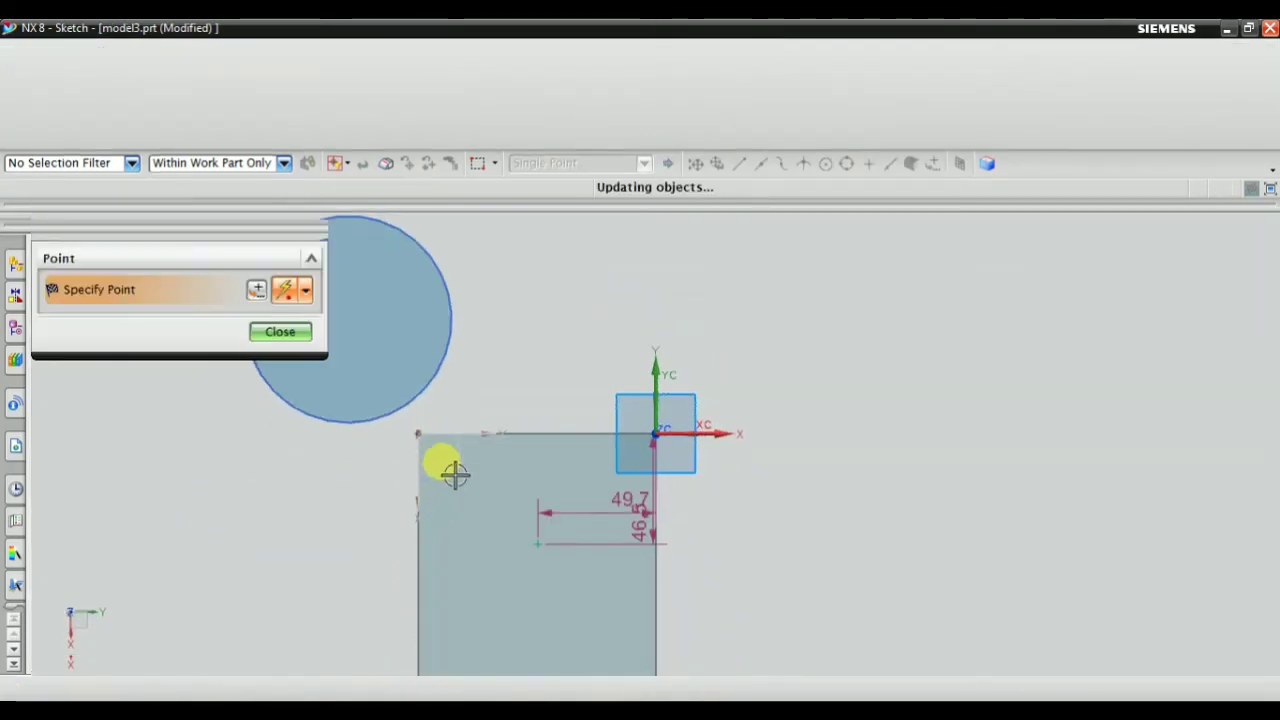
{"action": "middle_click", "coordinate": [516, 594]}
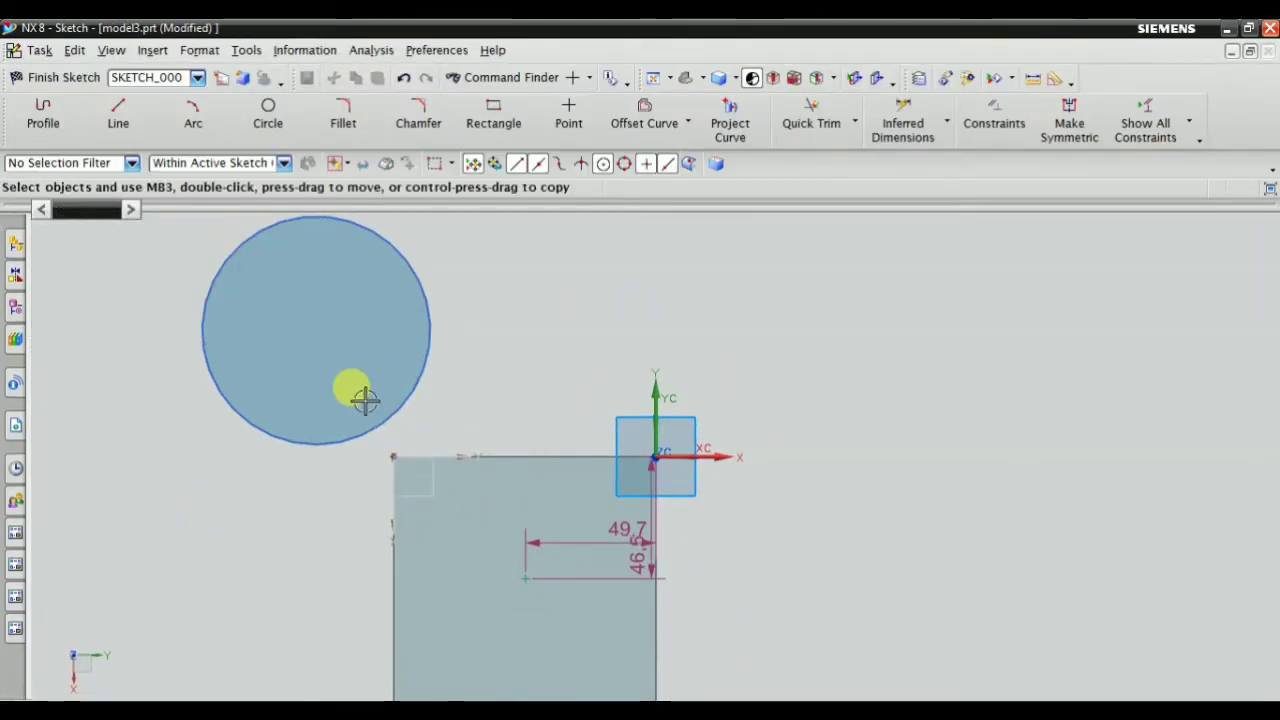
{"action": "left_click", "coordinate": [47, 77]}
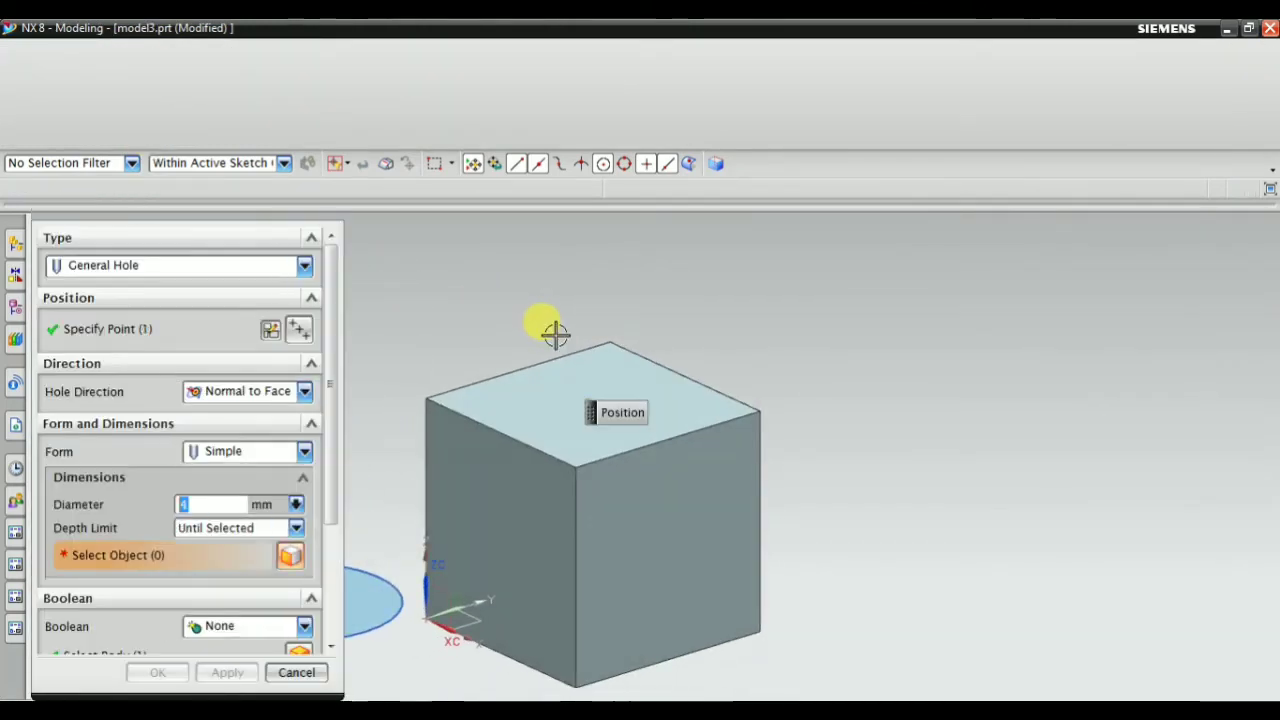
Set the hole direction from the top face vector and Boolean to Subtract
{"action": "scroll", "coordinate": [288, 462], "scroll_direction": "down", "scroll_amount": 2}
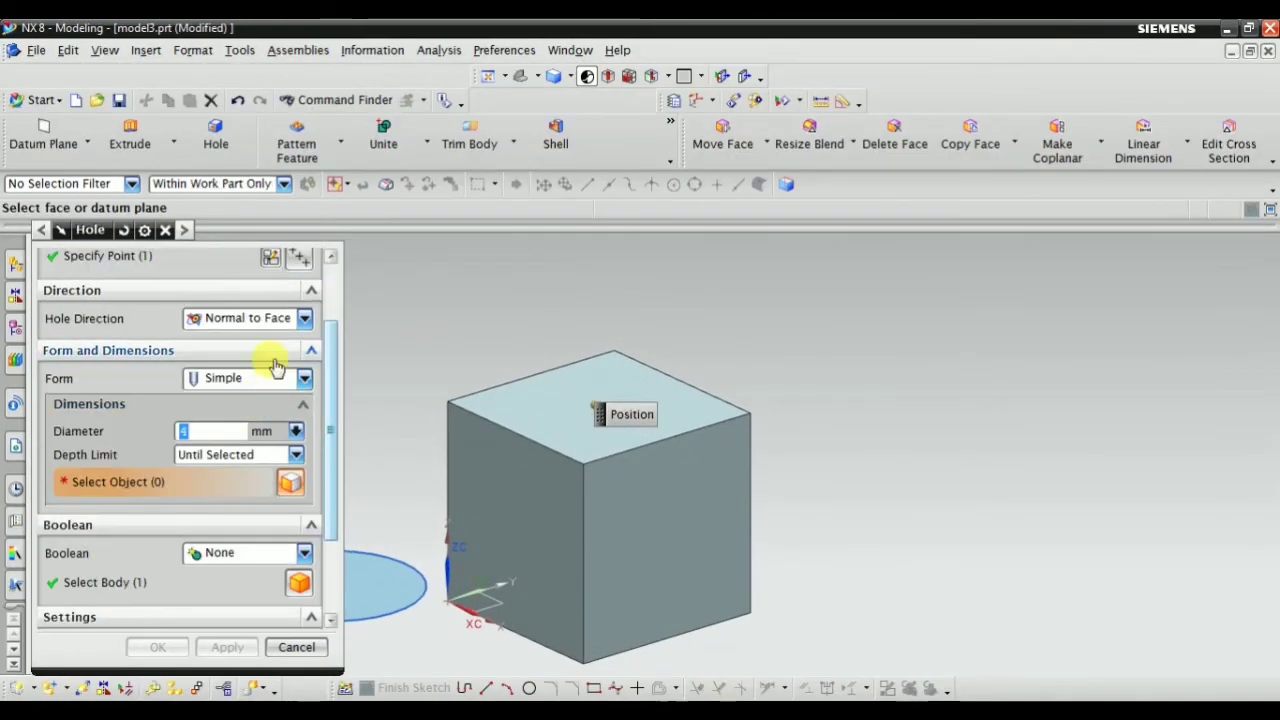
{"action": "left_click", "coordinate": [262, 318]}
{"action": "left_click", "coordinate": [258, 354]}
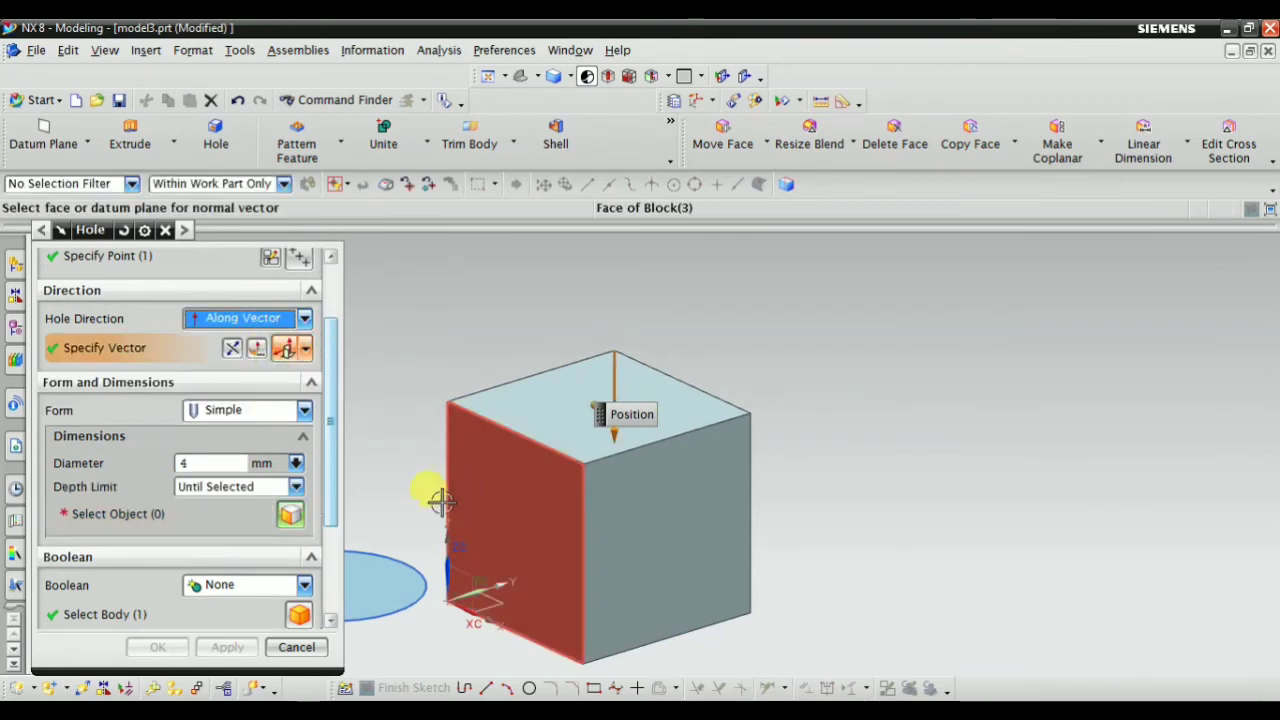
{"action": "left_click", "coordinate": [650, 374]}
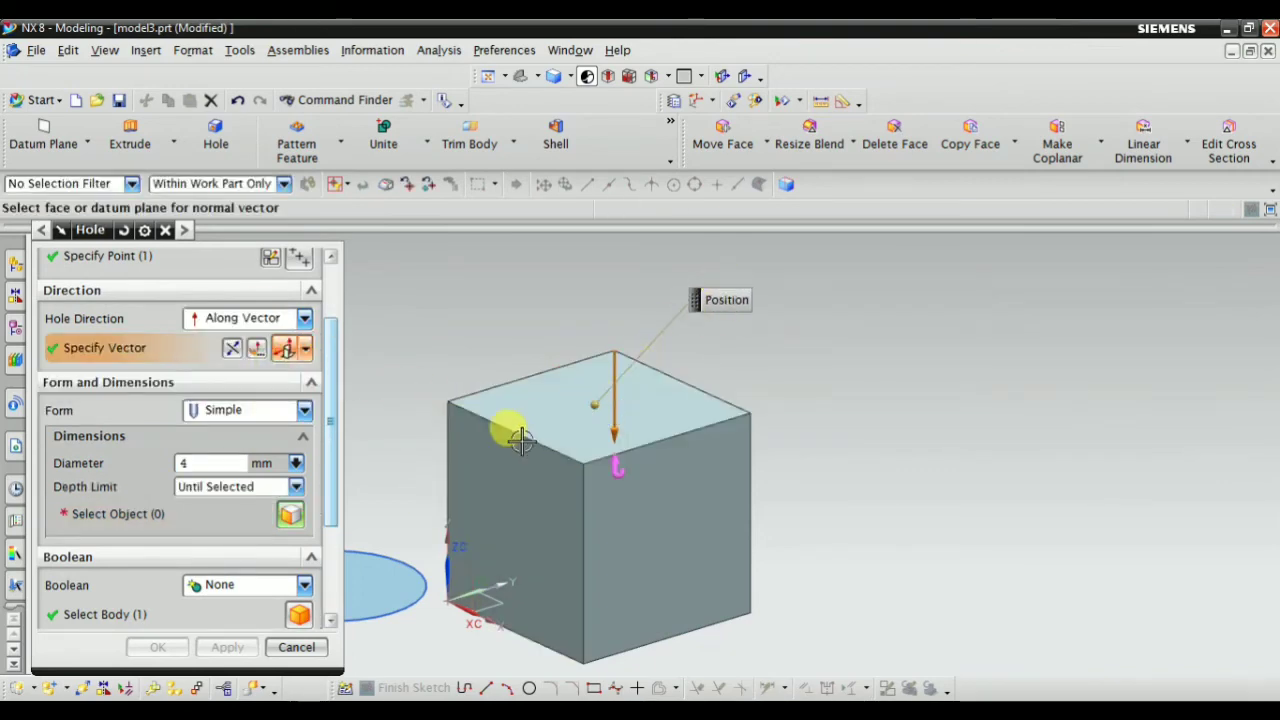
{"action": "left_click", "coordinate": [312, 352]}
{"action": "left_click", "coordinate": [284, 40]}
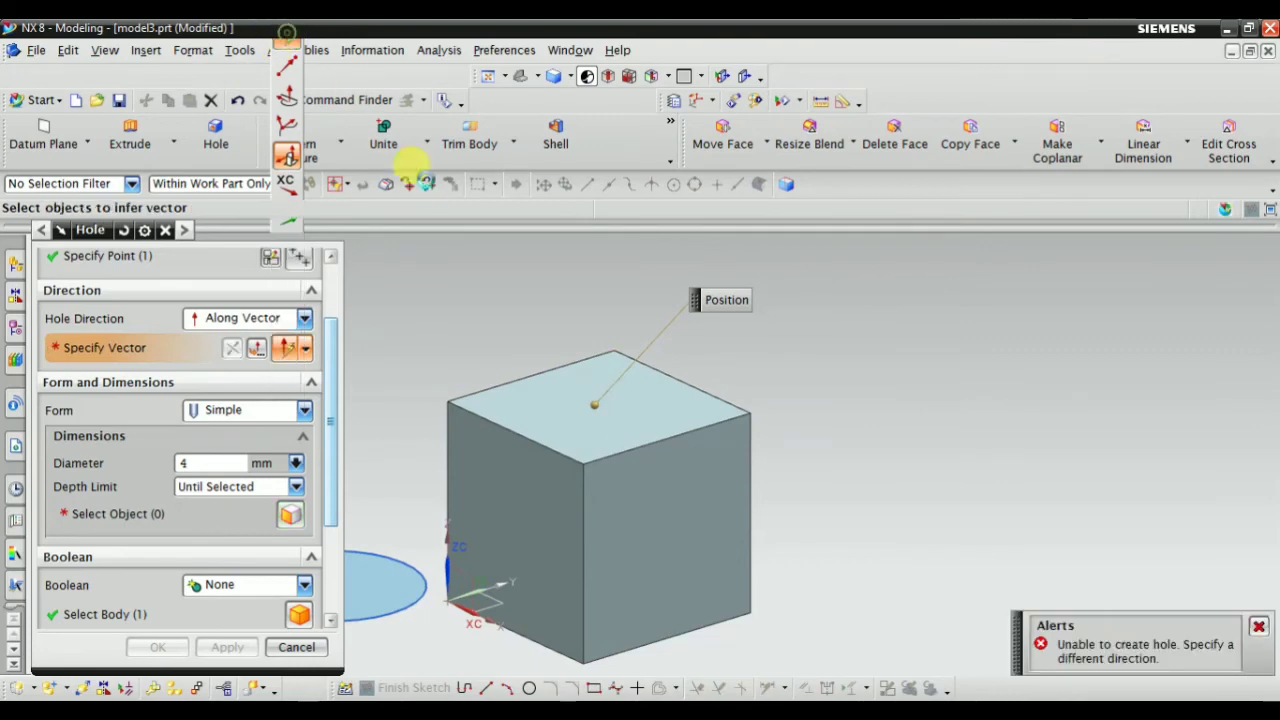
{"action": "left_click", "coordinate": [615, 414]}
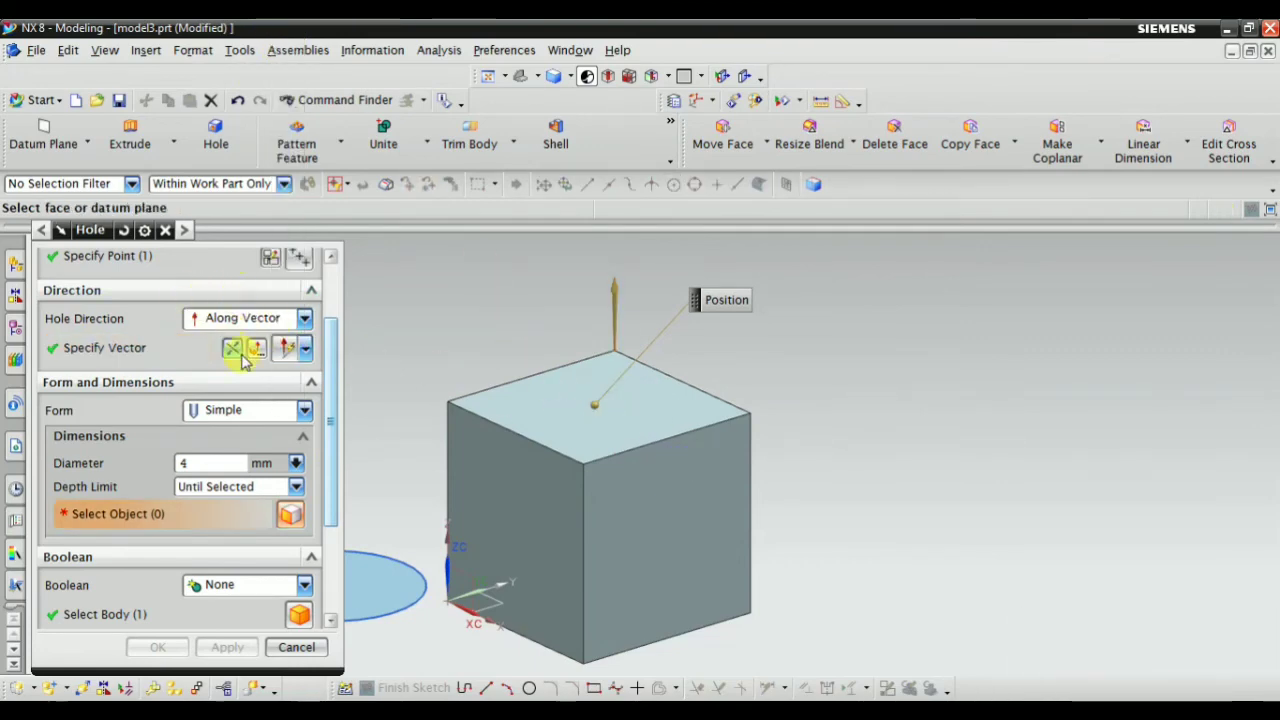
{"action": "left_click", "coordinate": [218, 566]}
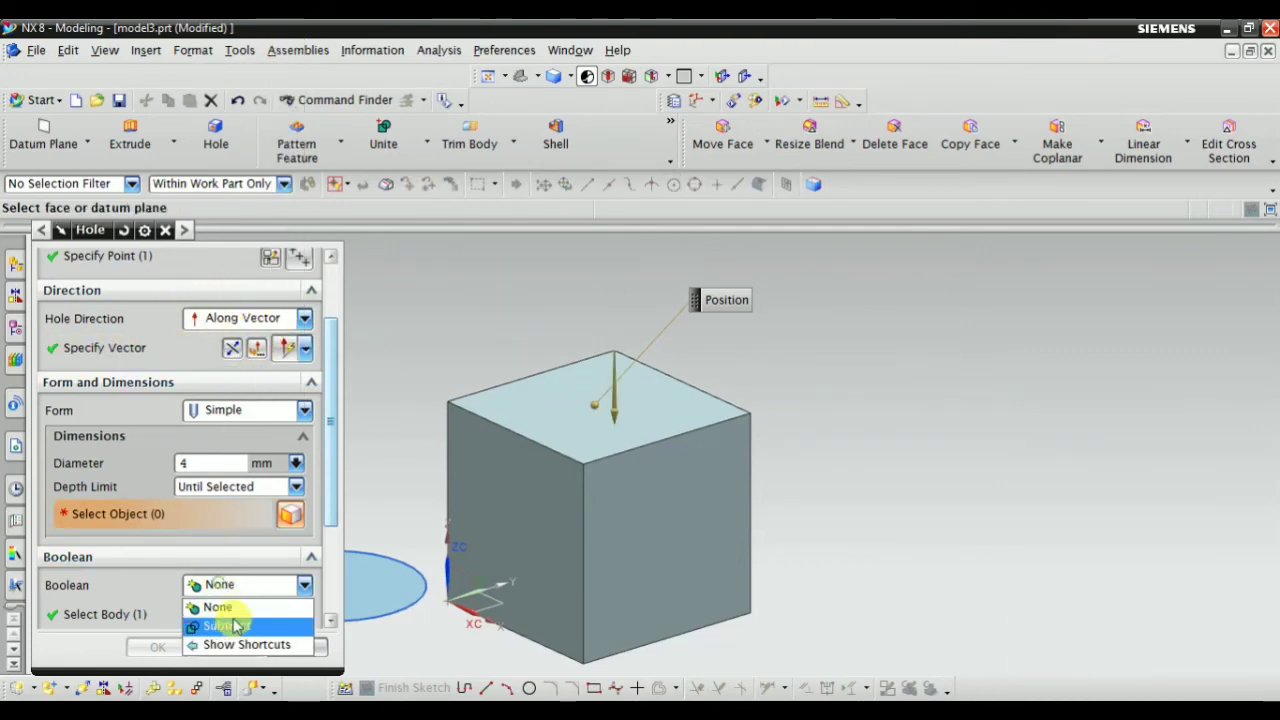
{"action": "left_click", "coordinate": [232, 628]}
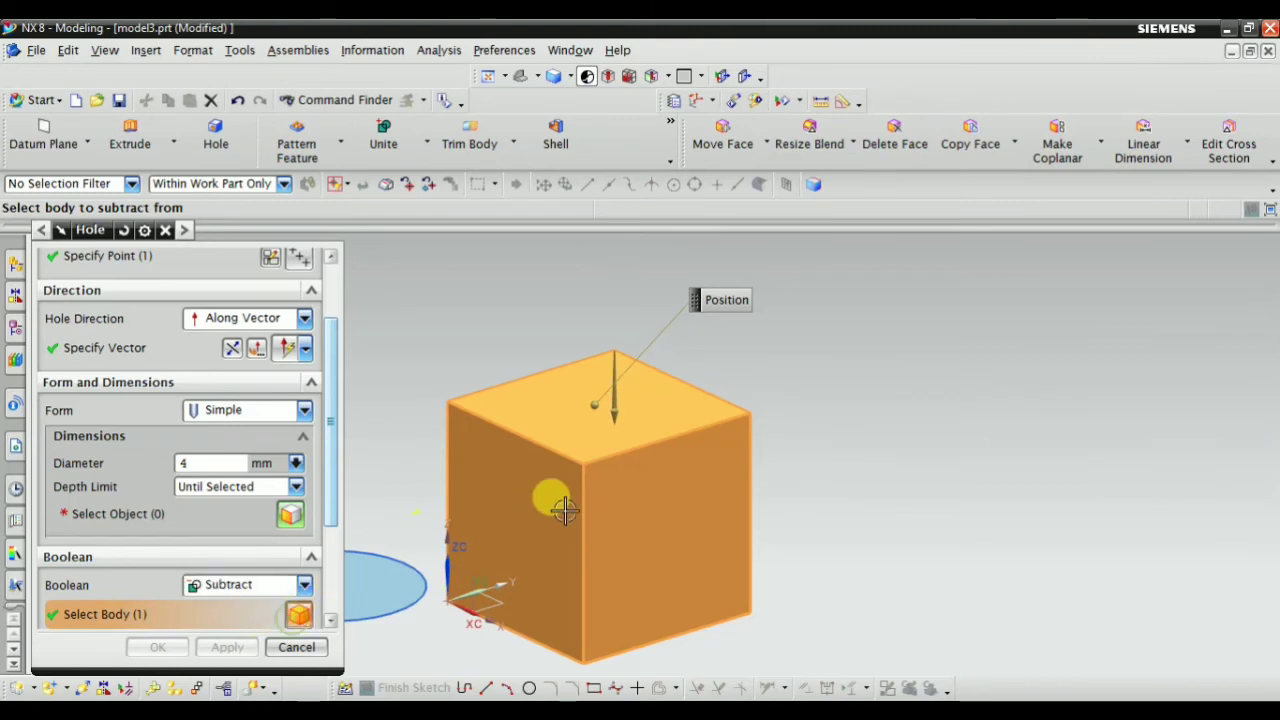
Use a Value depth limit with 40 mm diameter and 40 mm depth, and create the hole
{"action": "scroll", "coordinate": [294, 449], "scroll_direction": "up", "scroll_amount": 3}
{"action": "left_click", "coordinate": [190, 345]}
{"action": "scroll", "coordinate": [519, 369], "scroll_direction": "up", "scroll_amount": 2}
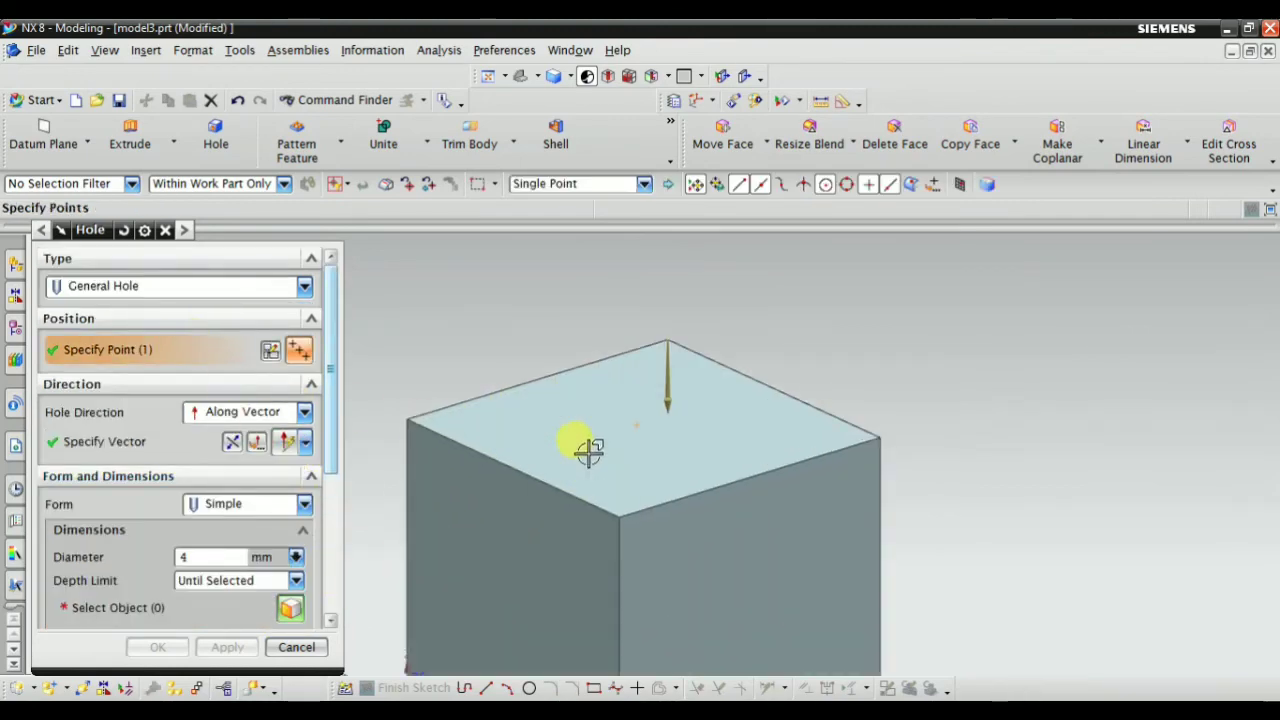
{"action": "scroll", "coordinate": [590, 452], "scroll_direction": "up", "scroll_amount": 2}
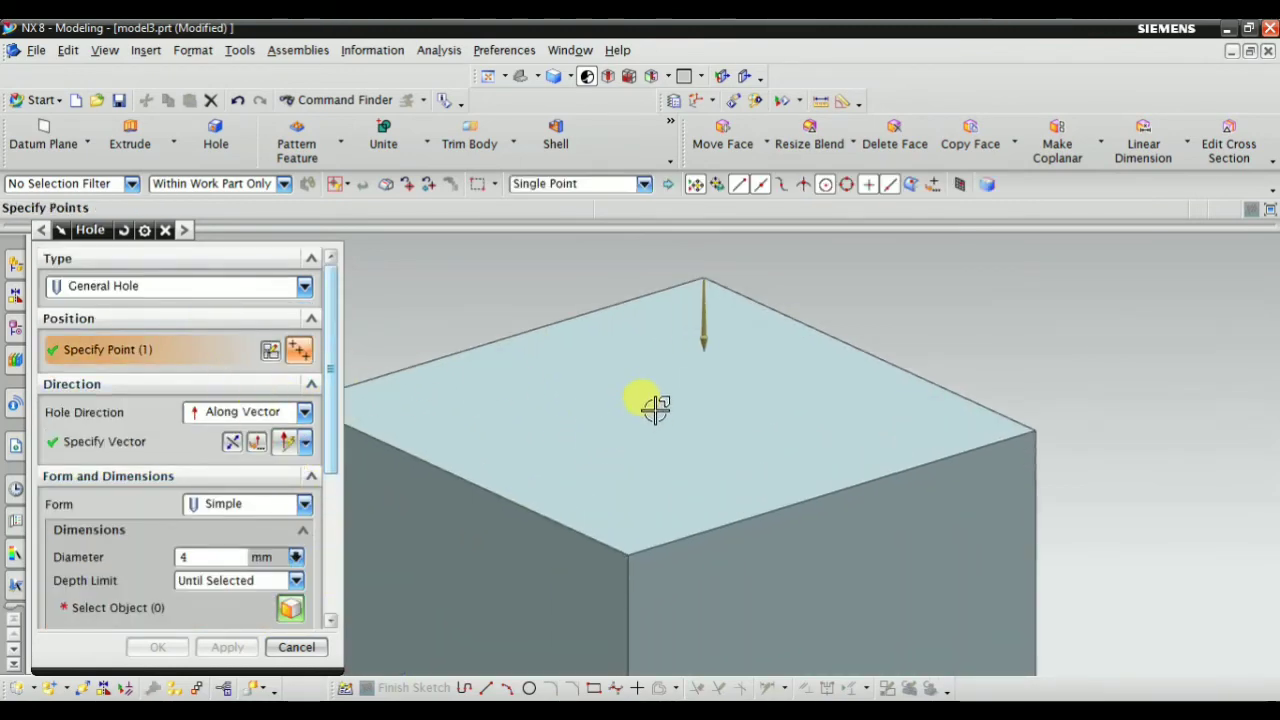
{"action": "scroll", "coordinate": [260, 476], "scroll_direction": "down", "scroll_amount": 2}
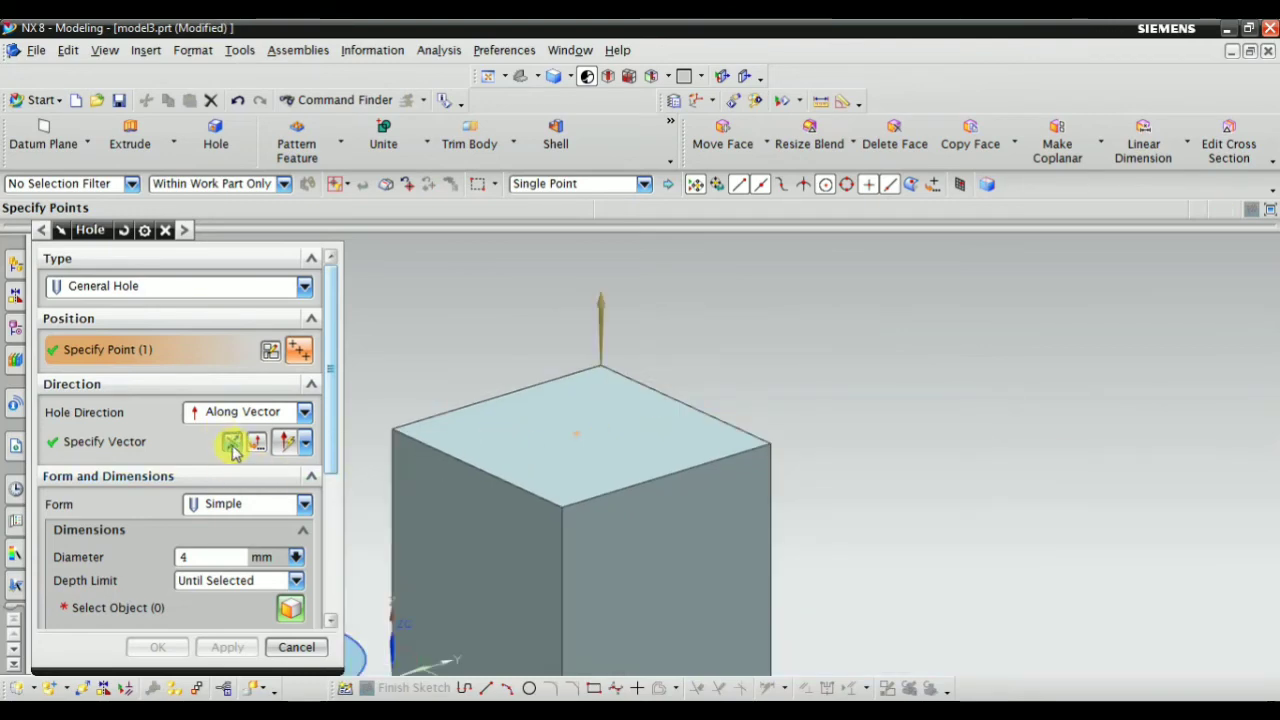
{"action": "scroll", "coordinate": [305, 507], "scroll_direction": "down", "scroll_amount": 5}
{"action": "left_click", "coordinate": [237, 333]}
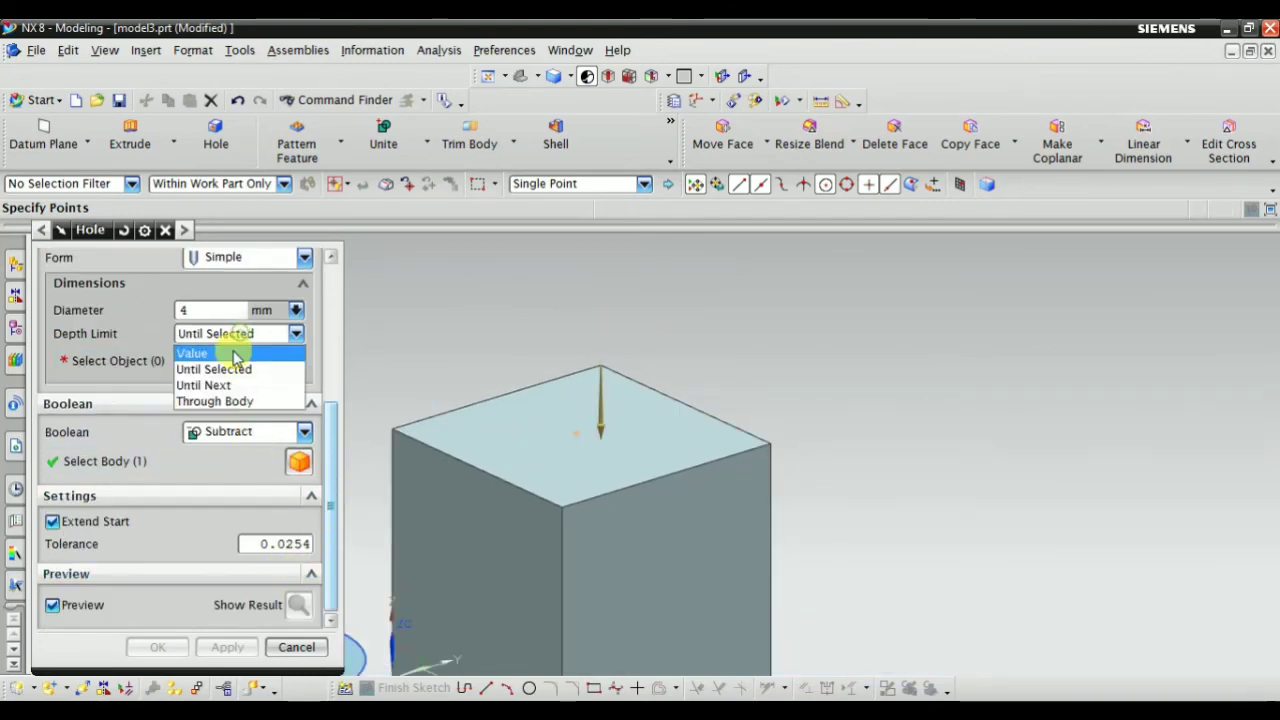
{"action": "left_click", "coordinate": [234, 351]}
{"action": "left_click", "coordinate": [205, 310]}
{"action": "type", "text": "0"}
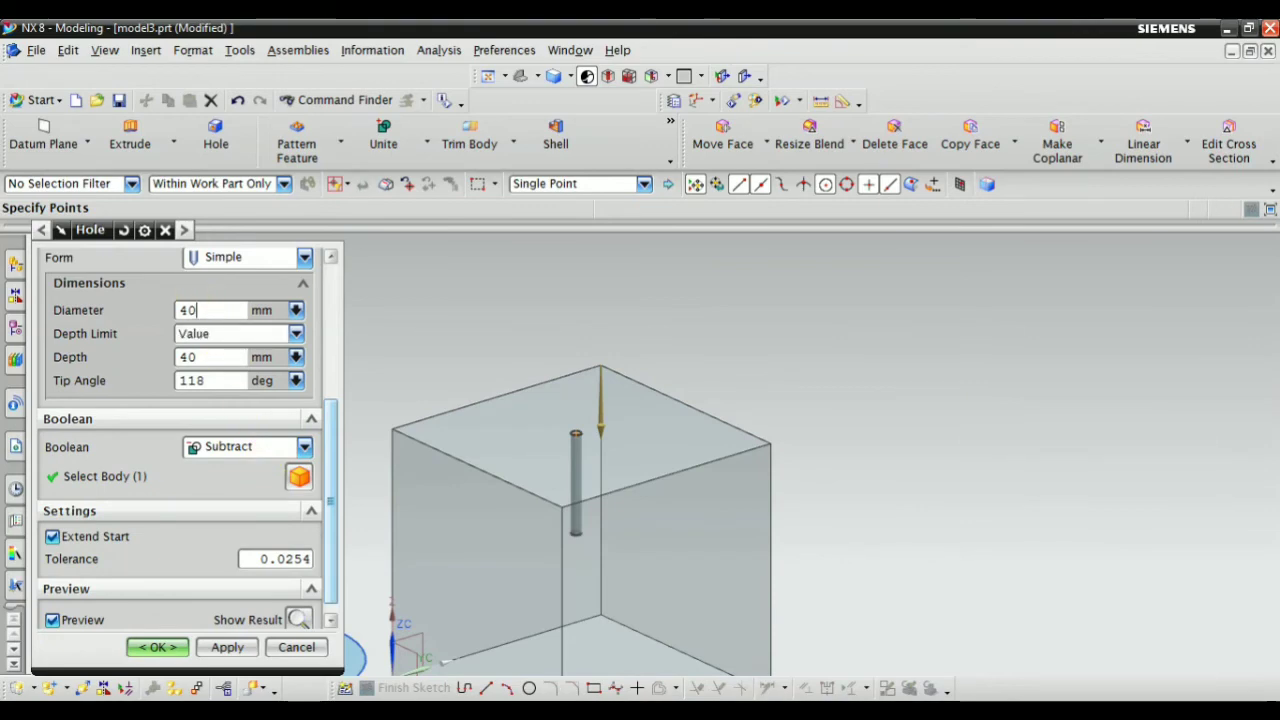
{"action": "double_click", "coordinate": [205, 310]}
{"action": "left_click", "coordinate": [140, 648]}
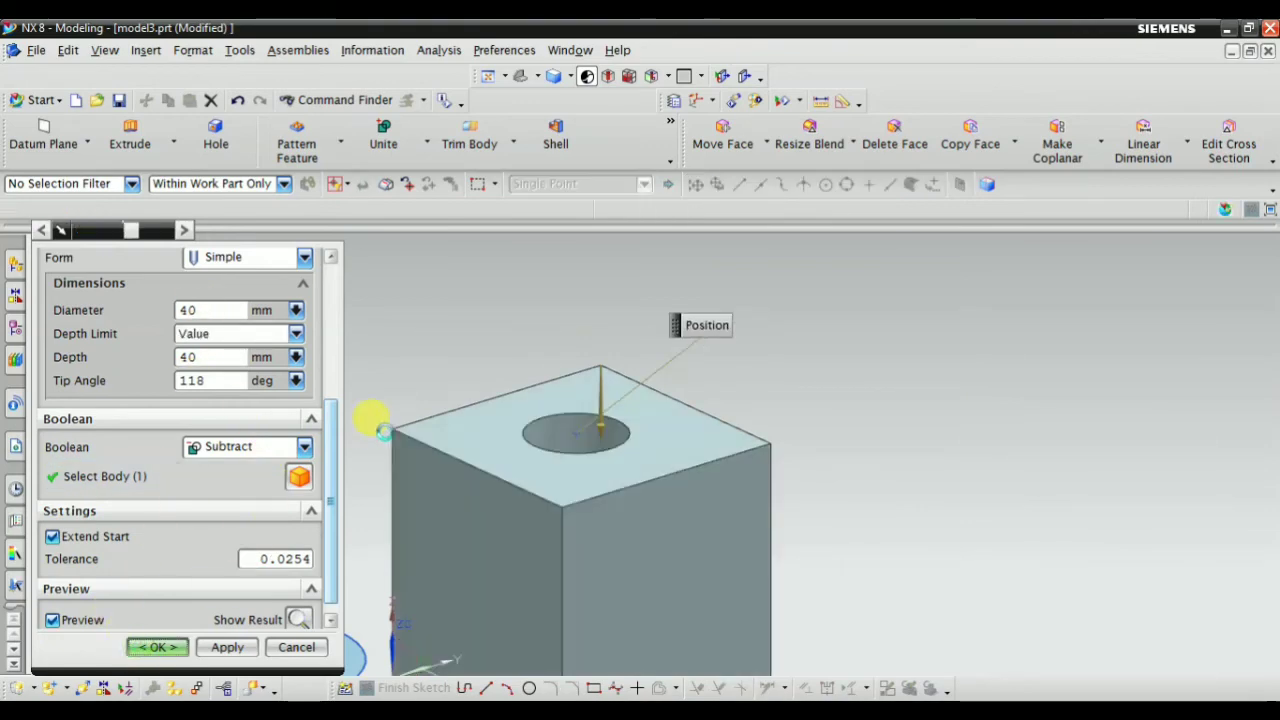
{"action": "mouse_move", "coordinate": [449, 349]}
{"action": "middle_mouse_down"}
{"action": "mouse_move", "coordinate": [570, 410]}
{"action": "mouse_move", "coordinate": [666, 420]}
{"action": "mouse_move", "coordinate": [587, 410]}
{"action": "middle_mouse_up"}
{"action": "mouse_move", "coordinate": [633, 423]}
{"action": "middle_mouse_down"}
{"action": "mouse_move", "coordinate": [557, 457]}
{"action": "mouse_move", "coordinate": [651, 400]}
{"action": "mouse_move", "coordinate": [675, 422]}
{"action": "middle_mouse_up"}
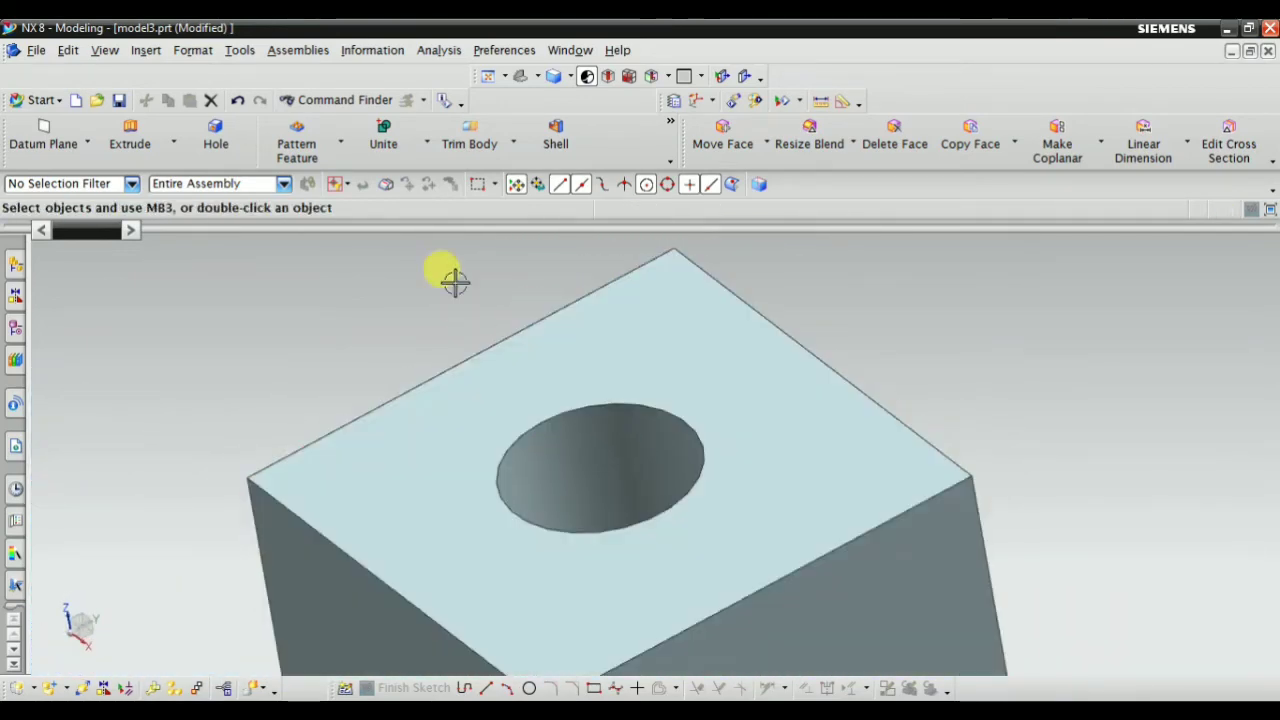
Cap the hole's circular top edge with a Bounded Plane sheet surface
{"action": "left_click", "coordinate": [145, 52]}
{"action": "mouse_move", "coordinate": [175, 398]}
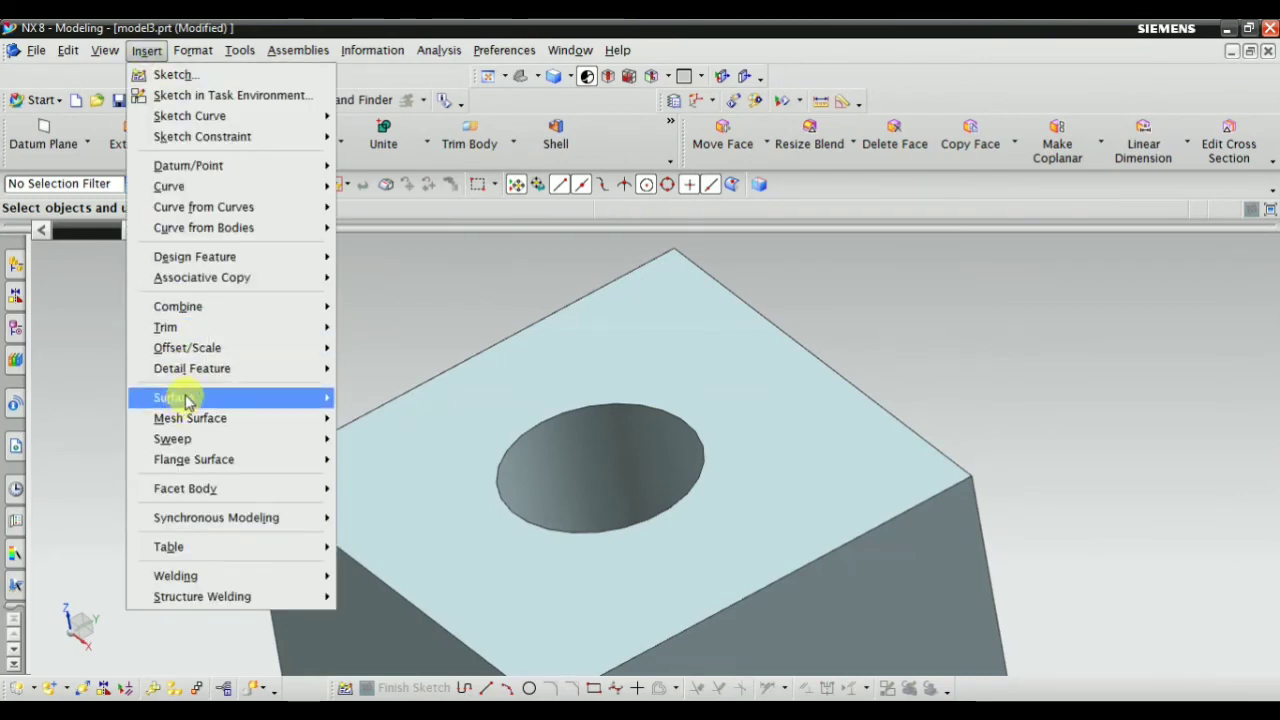
{"action": "left_click", "coordinate": [412, 572]}
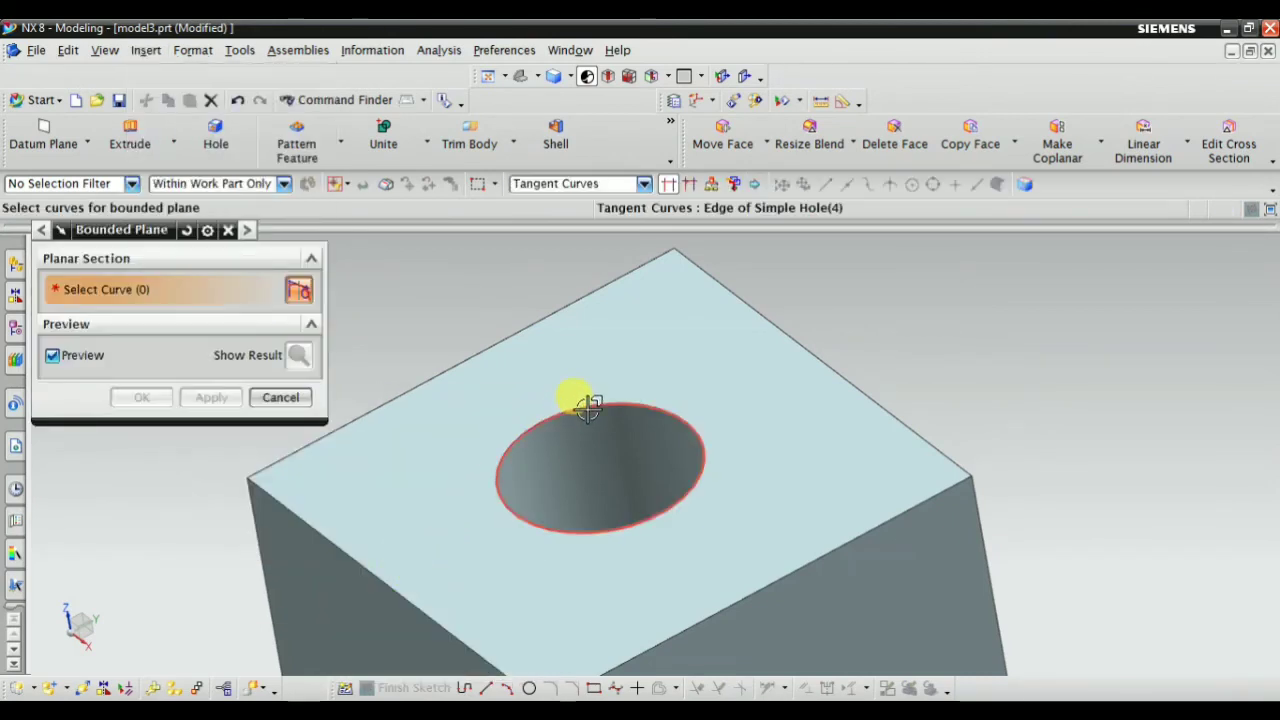
{"action": "left_click", "coordinate": [587, 407]}
{"action": "mouse_move", "coordinate": [494, 449]}
{"action": "middle_mouse_down"}
{"action": "mouse_move", "coordinate": [571, 437]}
{"action": "mouse_move", "coordinate": [494, 457]}
{"action": "mouse_move", "coordinate": [368, 453]}
{"action": "middle_mouse_up"}
{"action": "left_click", "coordinate": [165, 402]}
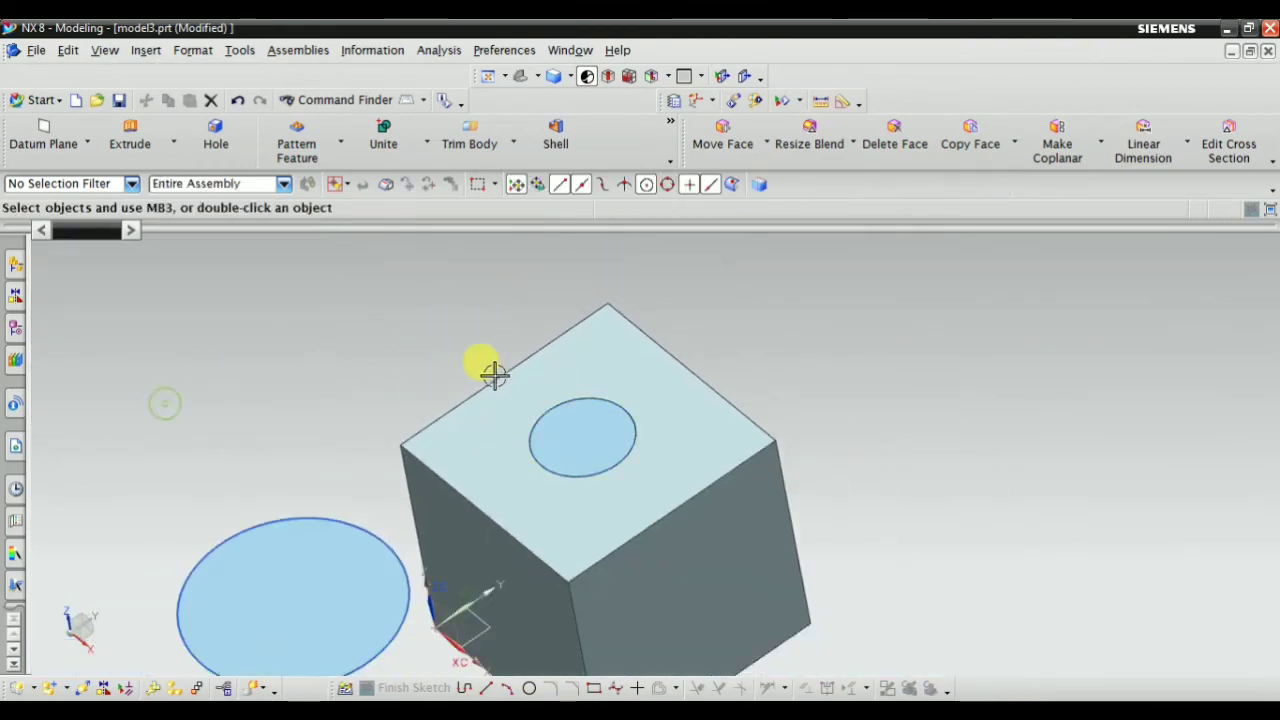
{"action": "right_click", "coordinate": [757, 289]}
{"action": "left_click", "coordinate": [780, 320]}
{"action": "mouse_move", "coordinate": [820, 417]}
{"action": "middle_mouse_down"}
{"action": "mouse_move", "coordinate": [789, 400]}
{"action": "mouse_move", "coordinate": [716, 400]}
{"action": "middle_mouse_up"}
Start a sketch on the block's side face and draw a 30 mm wide rectangle
{"action": "left_click", "coordinate": [145, 50]}
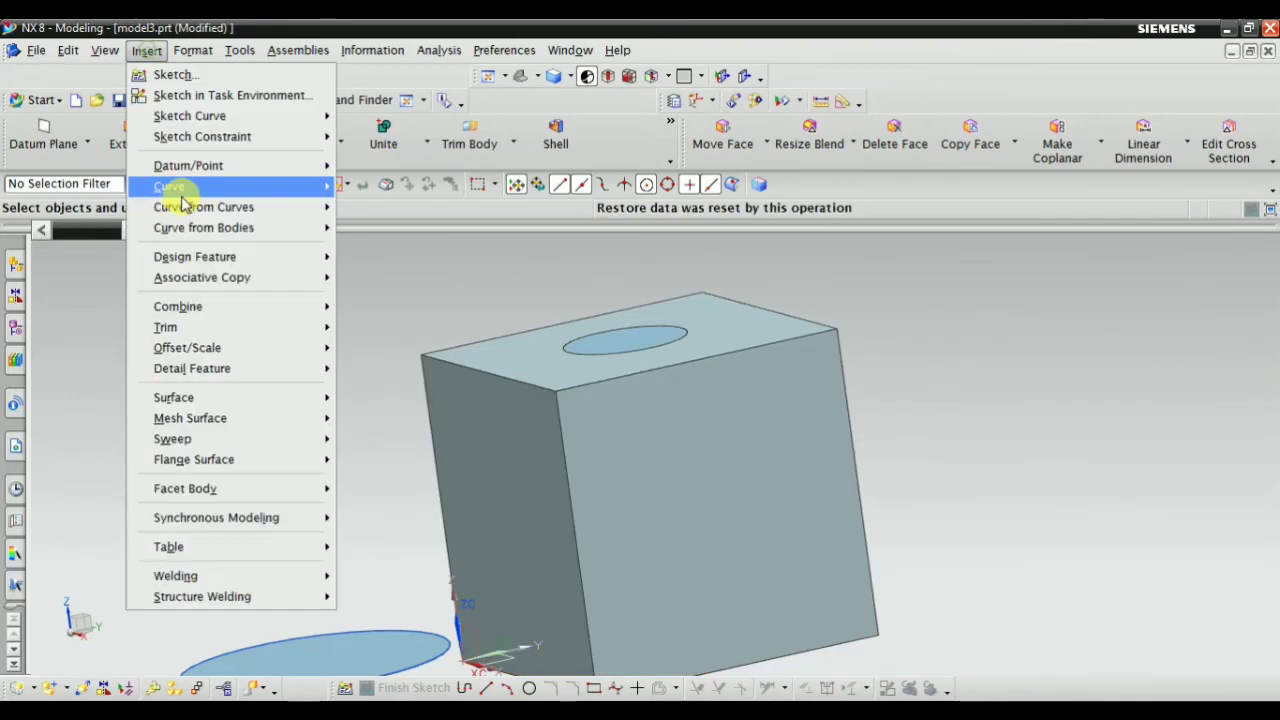
{"action": "left_click", "coordinate": [213, 88]}
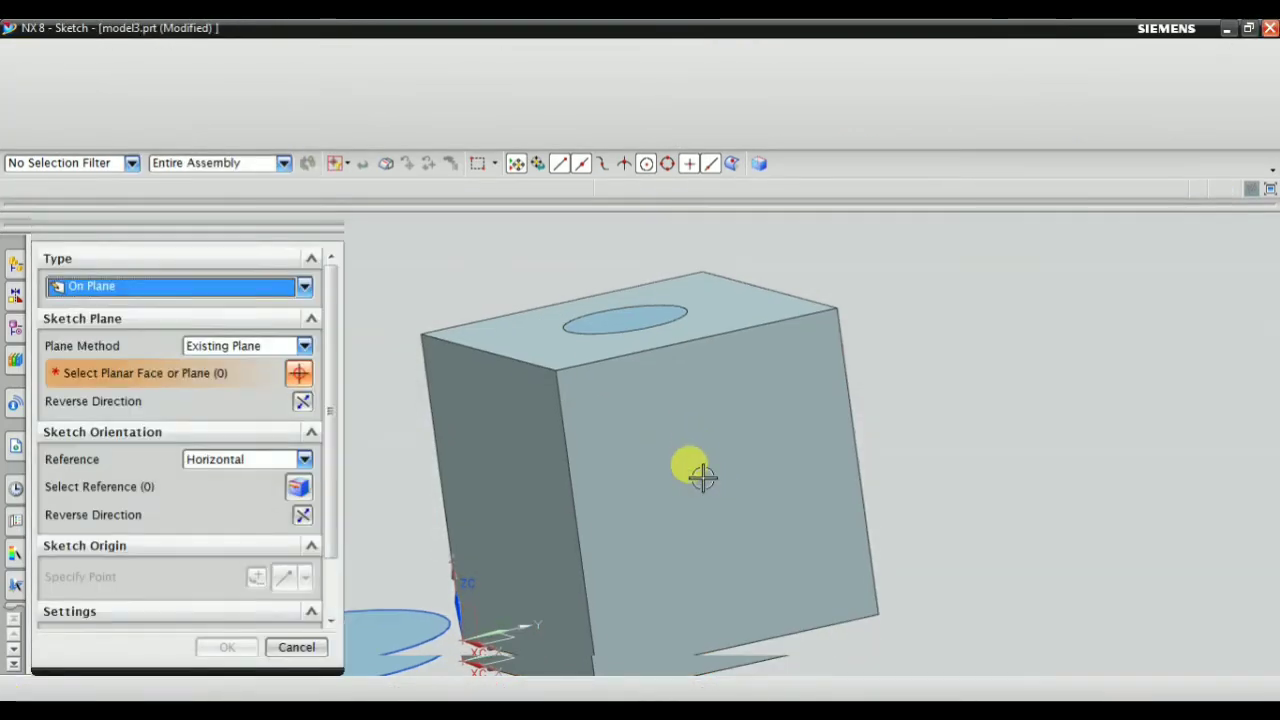
{"action": "left_click", "coordinate": [702, 470]}
{"action": "left_click", "coordinate": [222, 673]}
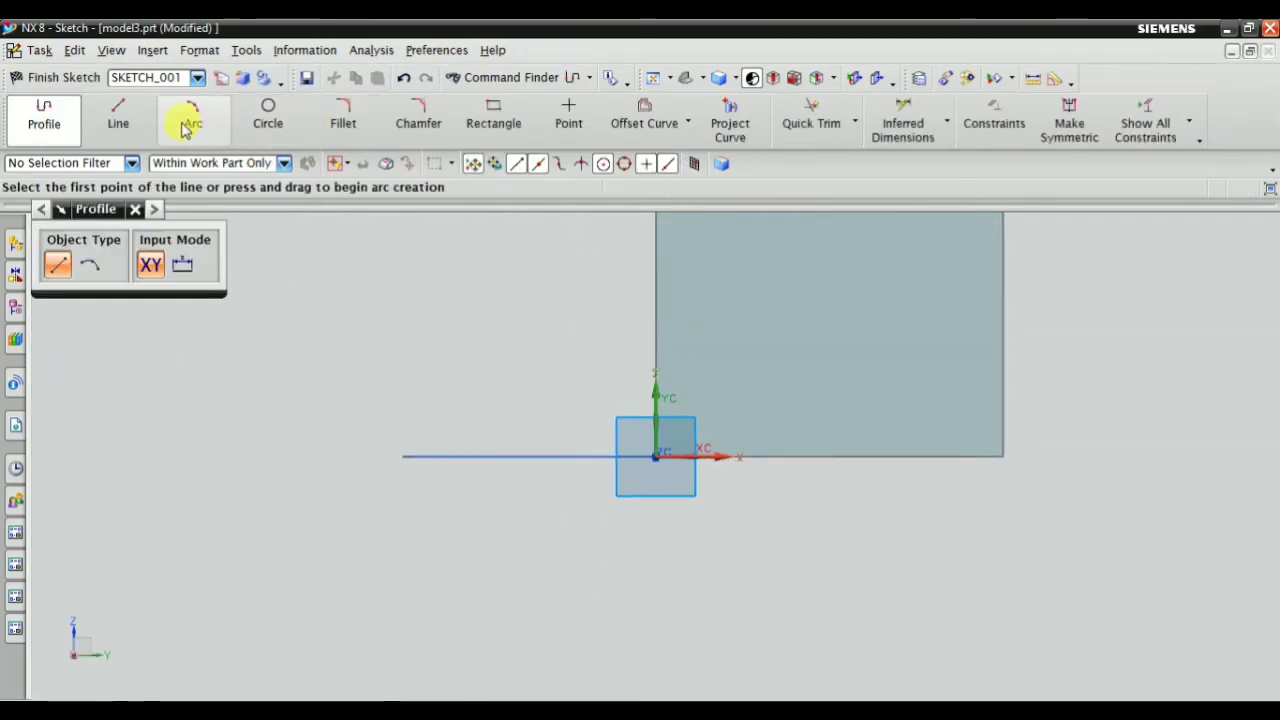
{"action": "left_click", "coordinate": [475, 110]}
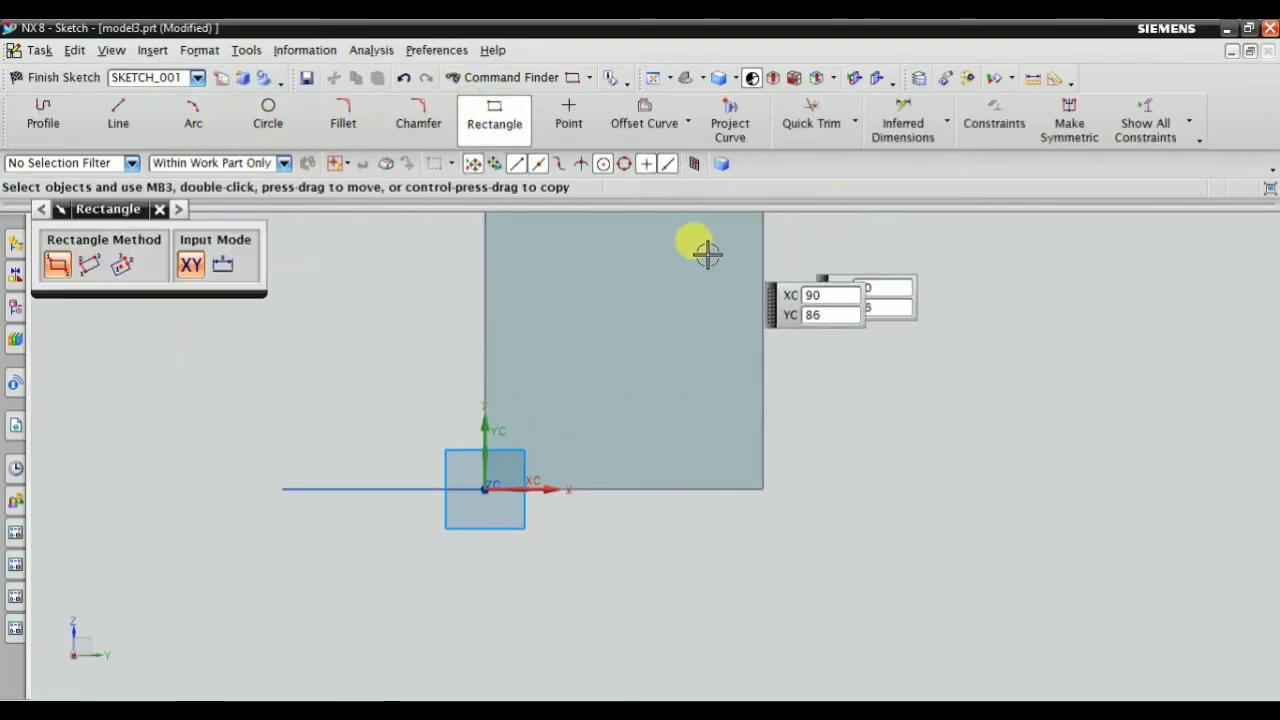
{"action": "scroll", "coordinate": [610, 250], "scroll_direction": "up", "scroll_amount": 3}
{"action": "left_click", "coordinate": [545, 253]}
{"action": "type", "text": "30"}
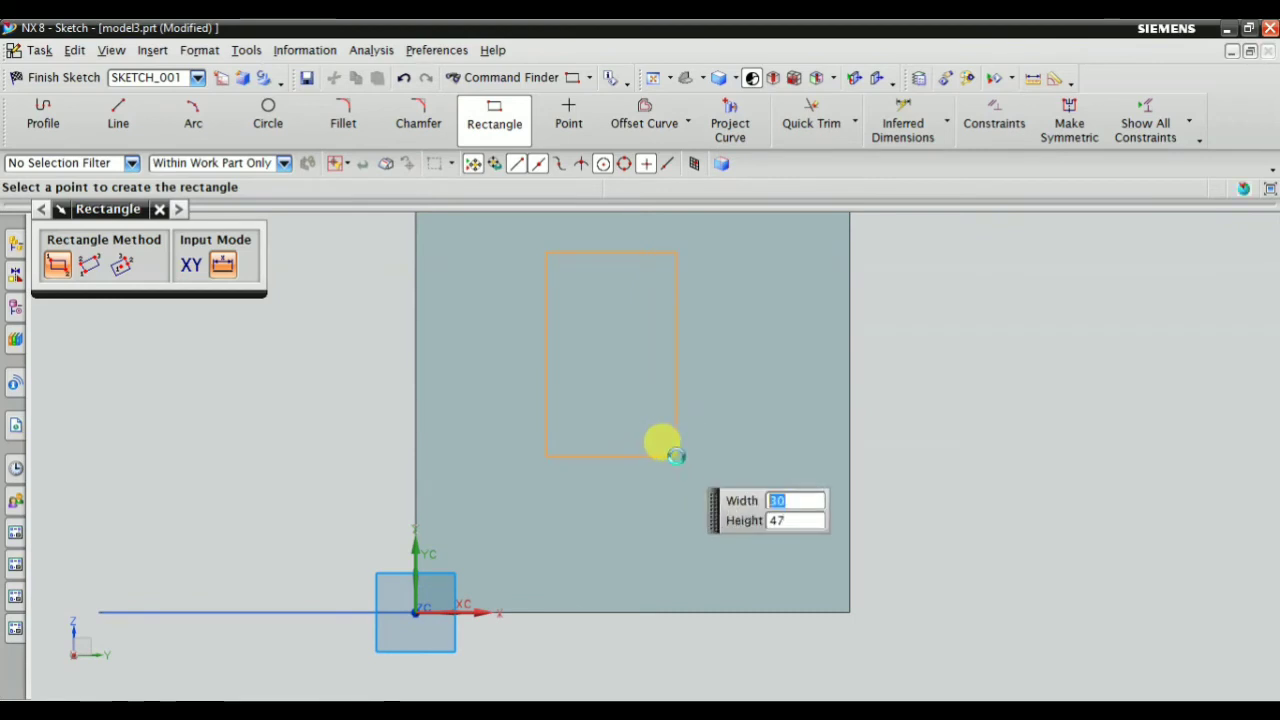
{"action": "key", "text": "Return"}
{"action": "key", "text": "Escape"}
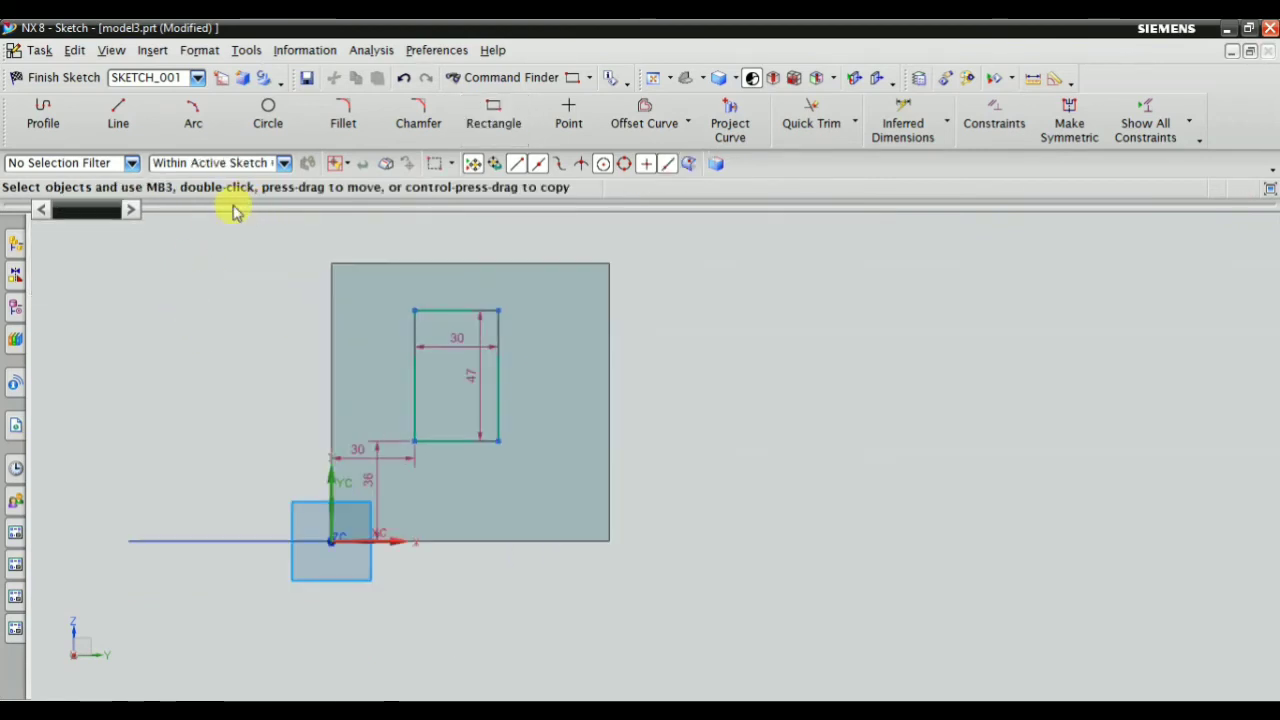
Add R15 arcs across the rectangle's top and bottom ends
{"action": "left_click", "coordinate": [192, 112]}
{"action": "scroll", "coordinate": [405, 290], "scroll_direction": "up", "scroll_amount": 2}
{"action": "scroll", "coordinate": [400, 300], "scroll_direction": "up", "scroll_amount": 2}
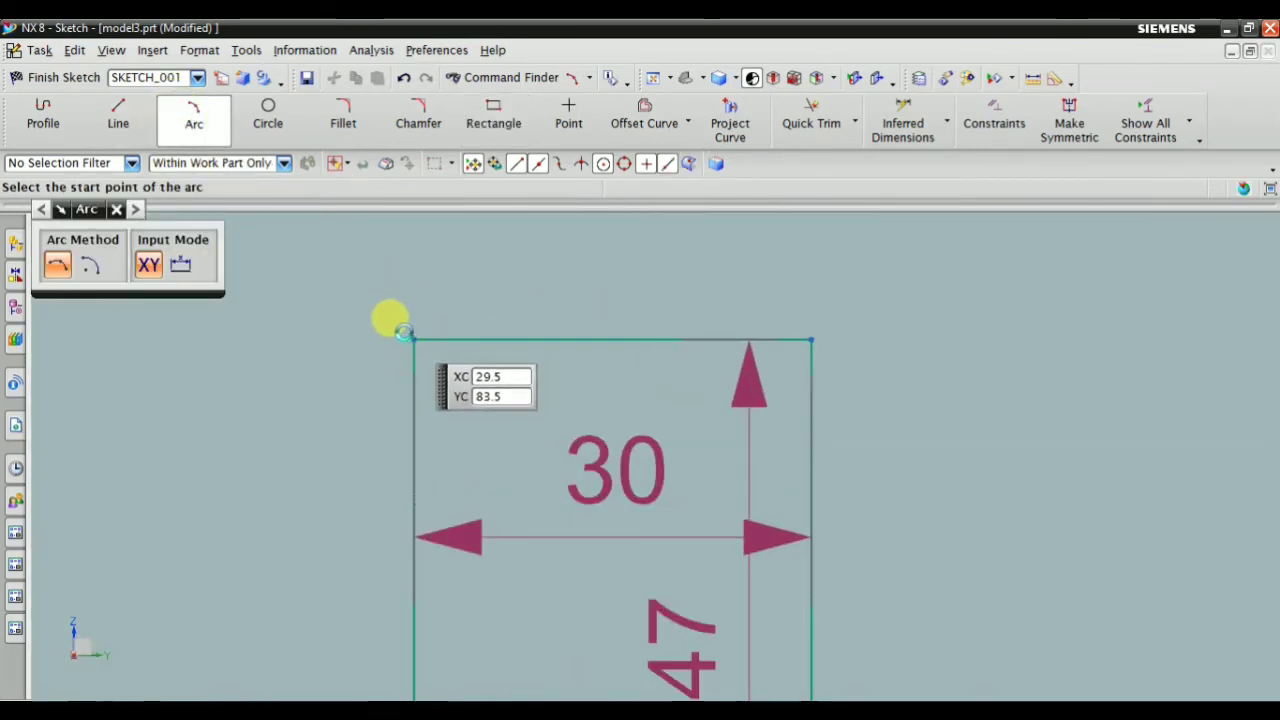
{"action": "left_click", "coordinate": [412, 338]}
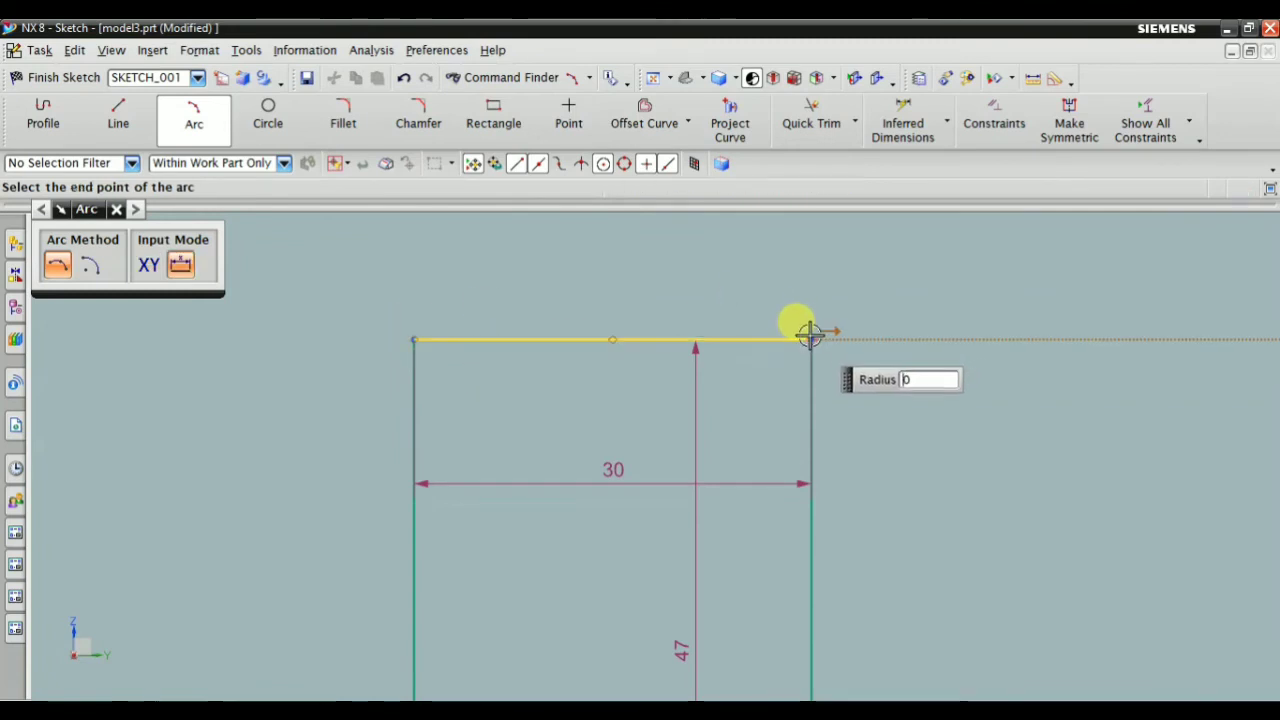
{"action": "left_click", "coordinate": [810, 338]}
{"action": "scroll", "coordinate": [720, 265], "scroll_direction": "down", "scroll_amount": 3}
{"action": "left_click", "coordinate": [702, 262]}
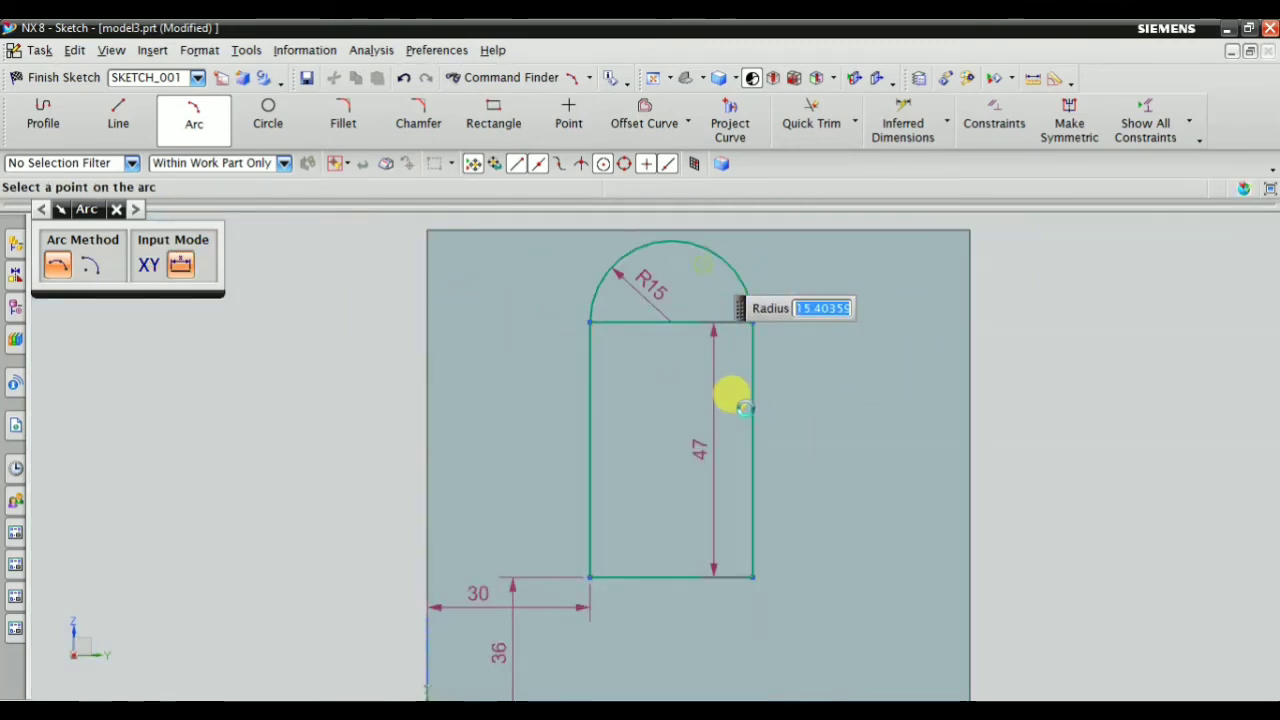
{"action": "key", "text": "Escape"}
{"action": "left_click", "coordinate": [186, 115]}
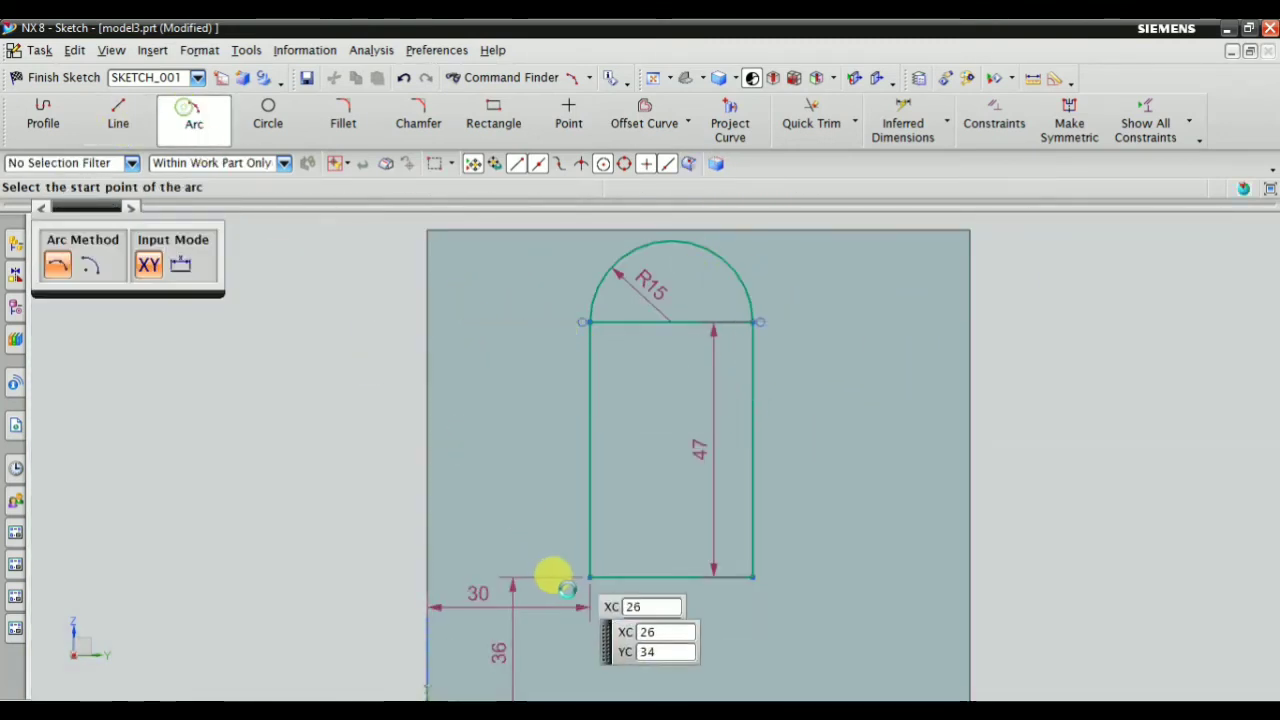
{"action": "left_click", "coordinate": [590, 577]}
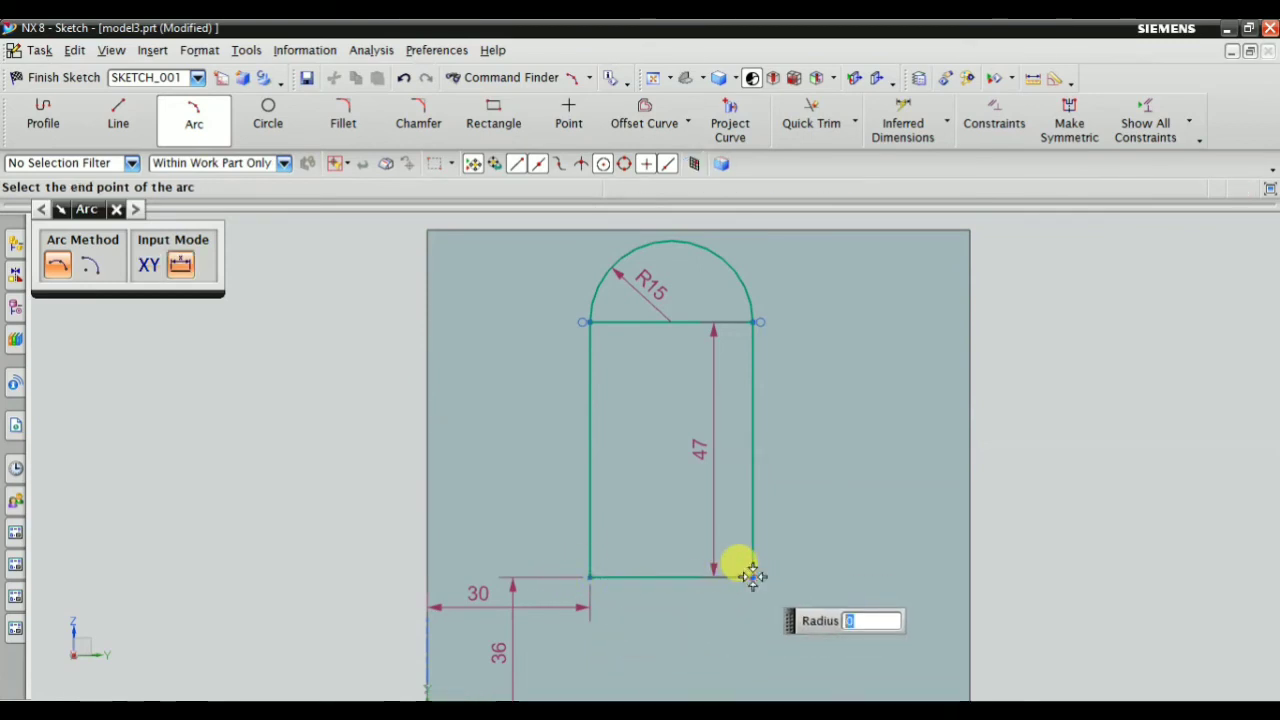
{"action": "left_click", "coordinate": [752, 578]}
{"action": "left_click", "coordinate": [714, 608]}
{"action": "key", "text": "Escape"}
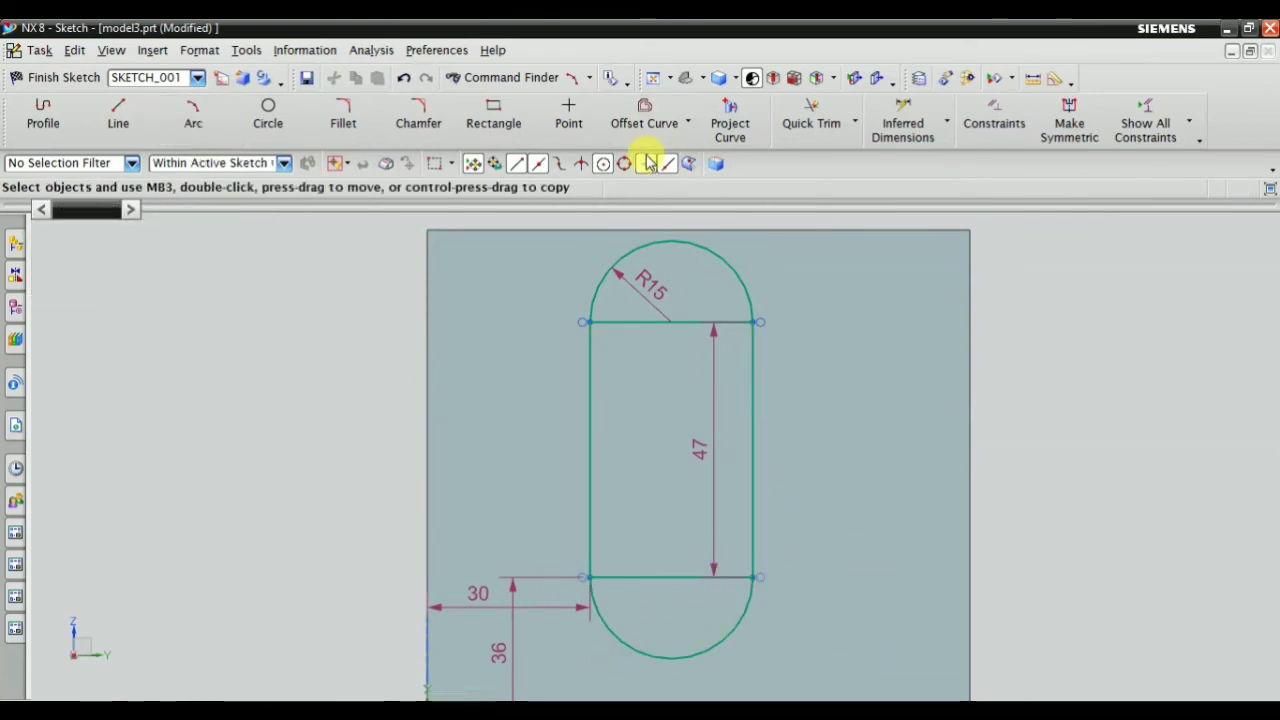
Quick Trim the top and bottom straight edges, leaving the rounded slot, and finish the sketch
{"action": "left_click", "coordinate": [853, 123]}
{"action": "left_click", "coordinate": [829, 160]}
{"action": "left_click_drag", "start_coordinate": [685, 296], "coordinate": [670, 438]}
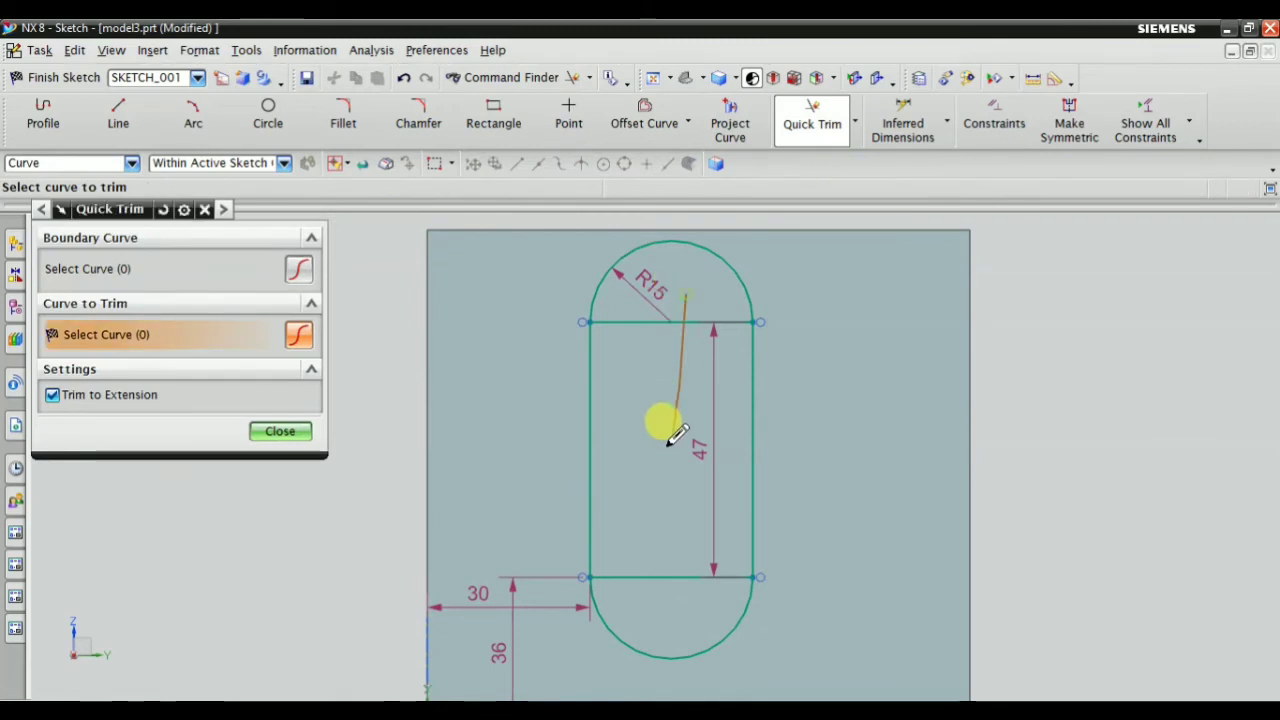
{"action": "left_click_drag", "start_coordinate": [621, 513], "coordinate": [486, 386]}
{"action": "key", "text": "Escape"}
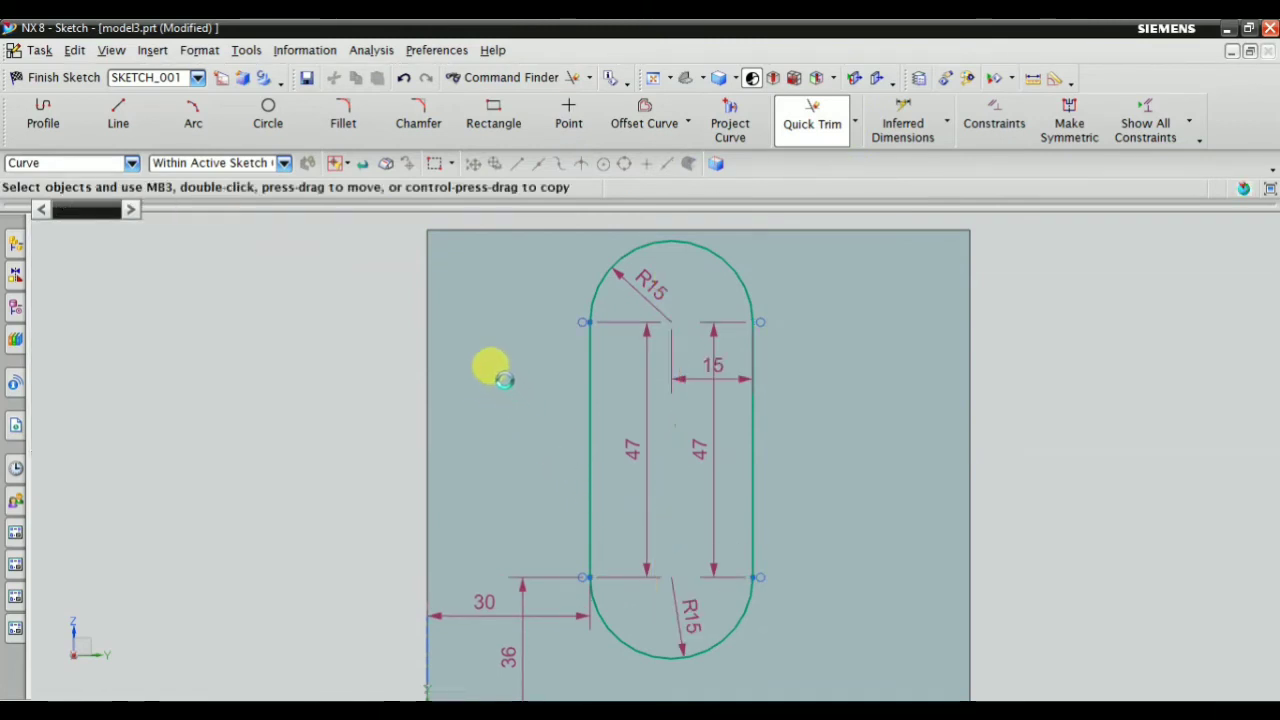
{"action": "left_click", "coordinate": [45, 77]}
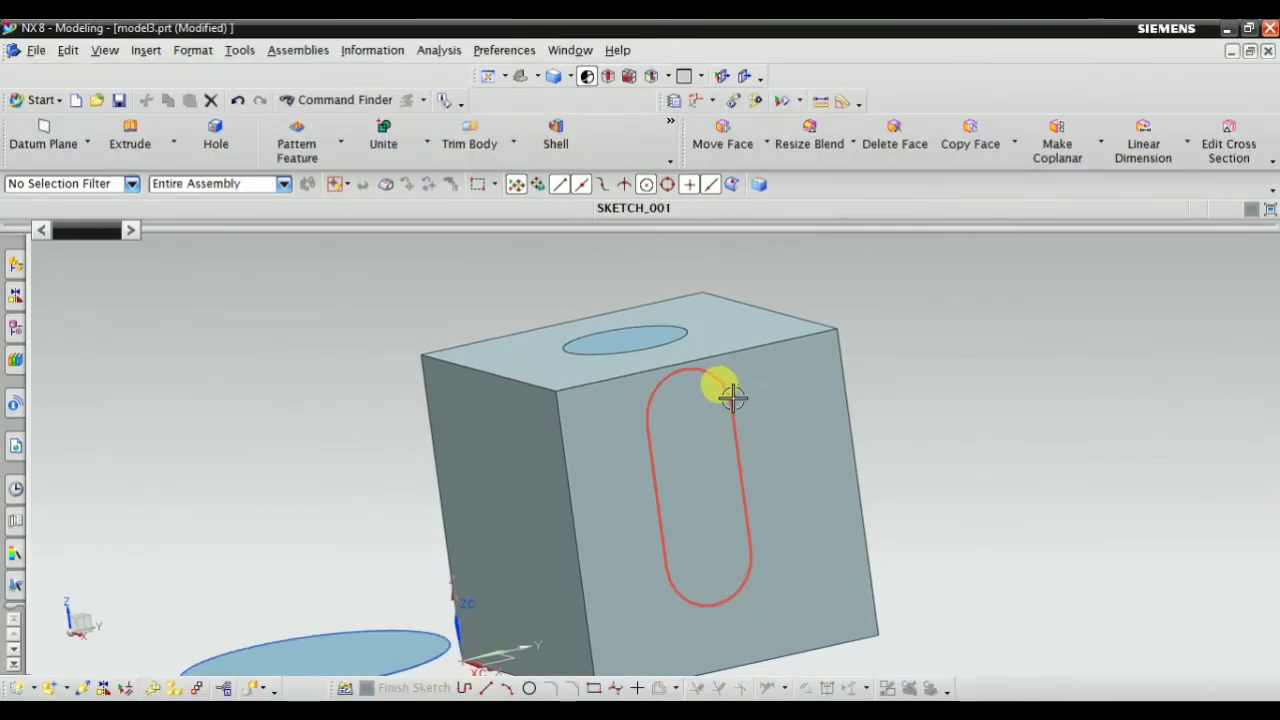
Extrude the slot sketch 35 mm, subtracting it from the block
{"action": "left_click", "coordinate": [731, 391]}
{"action": "key", "text": "x"}
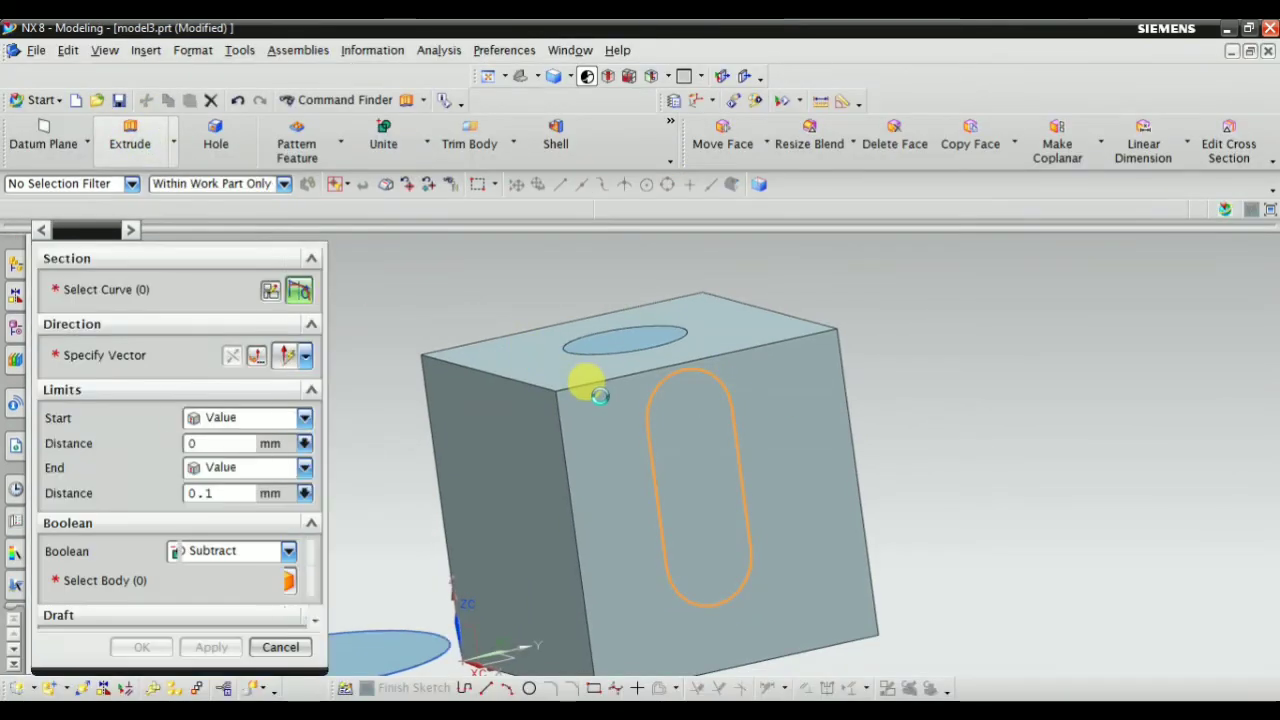
{"action": "left_click", "coordinate": [230, 357]}
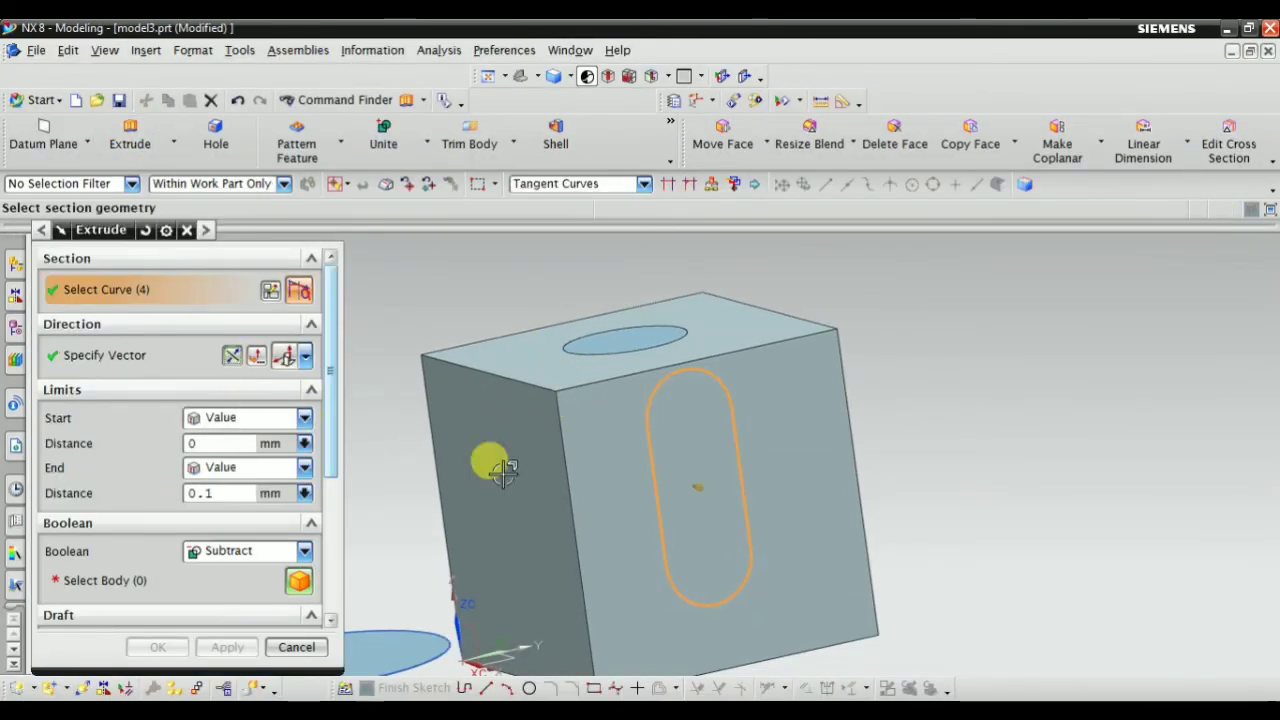
{"action": "left_click_drag", "start_coordinate": [687, 484], "coordinate": [650, 473]}
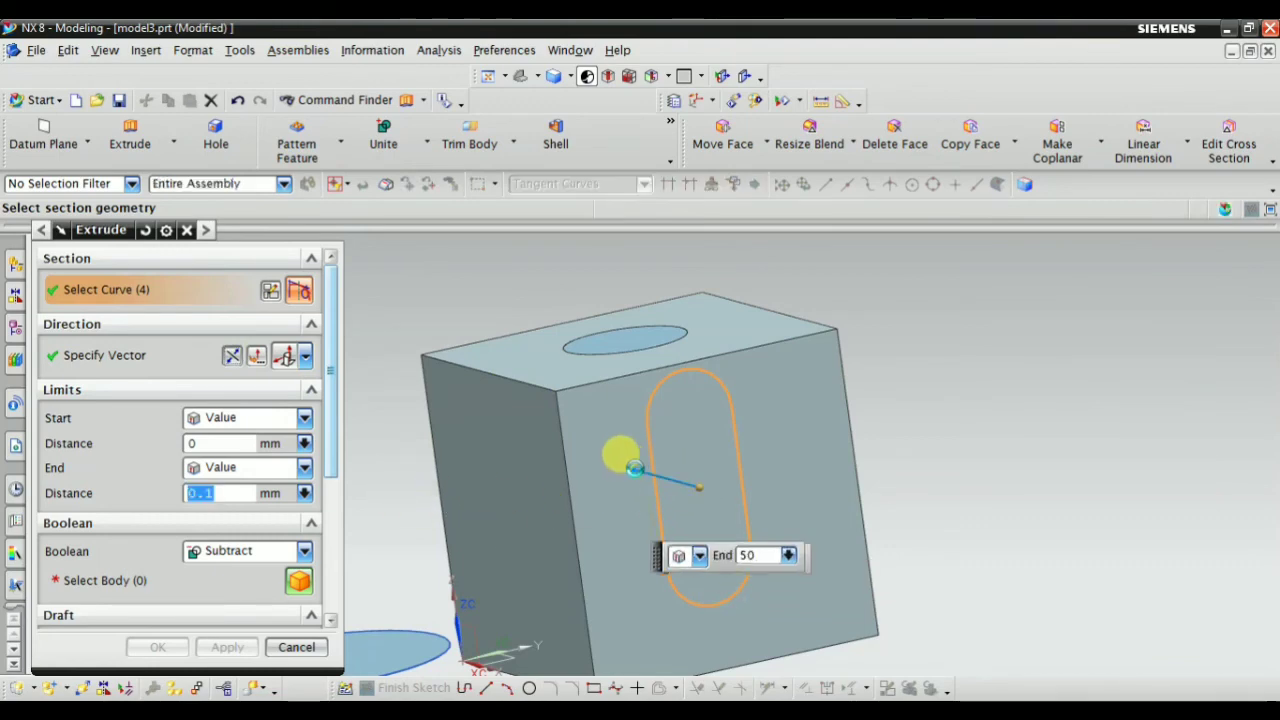
{"action": "left_click", "coordinate": [290, 568]}
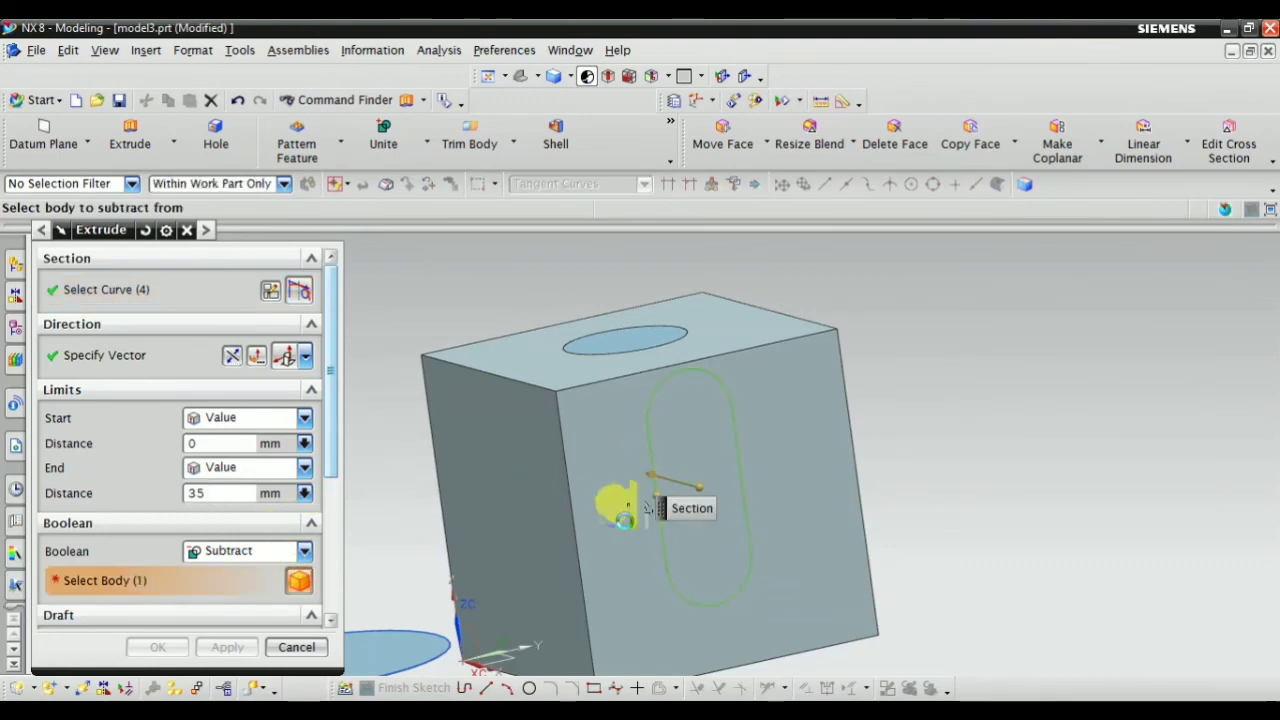
{"action": "left_click", "coordinate": [609, 503]}
{"action": "mouse_move", "coordinate": [457, 434]}
{"action": "middle_mouse_down"}
{"action": "mouse_move", "coordinate": [529, 386]}
{"action": "mouse_move", "coordinate": [540, 417]}
{"action": "mouse_move", "coordinate": [663, 466]}
{"action": "middle_mouse_up"}
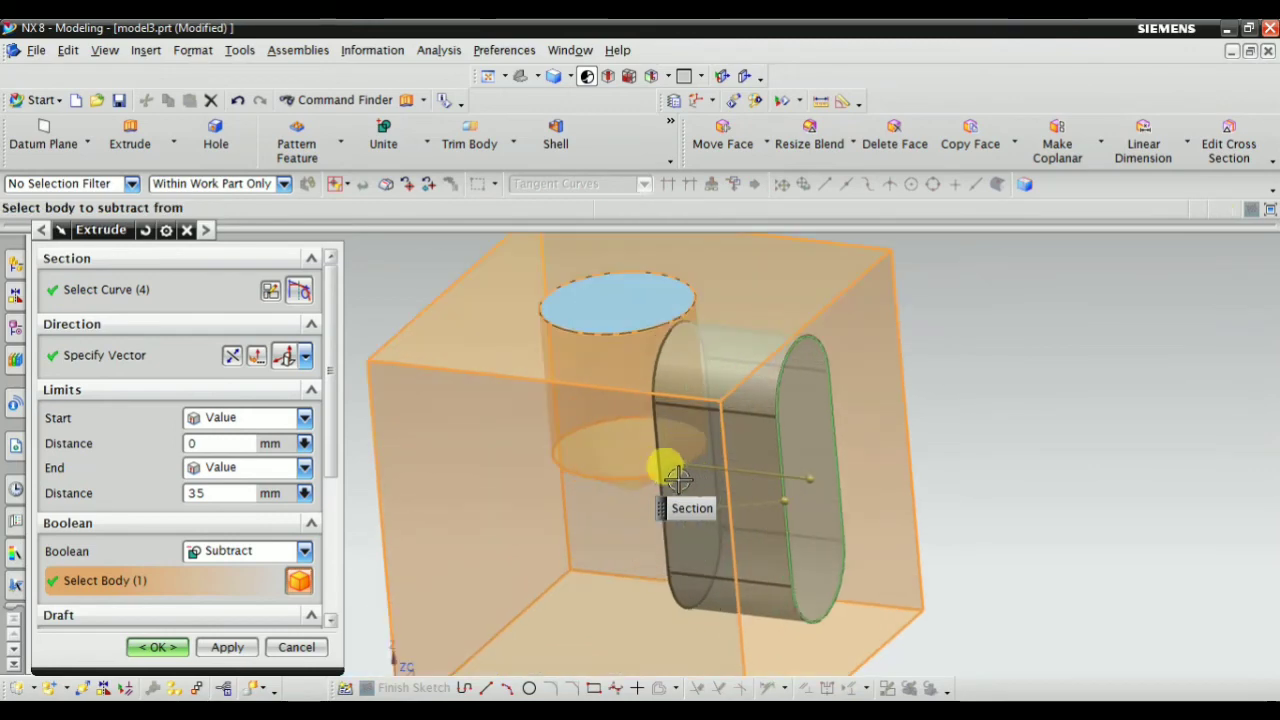
{"action": "left_click_drag", "start_coordinate": [700, 449], "coordinate": [637, 410]}
{"action": "middle_click", "coordinate": [637, 410]}
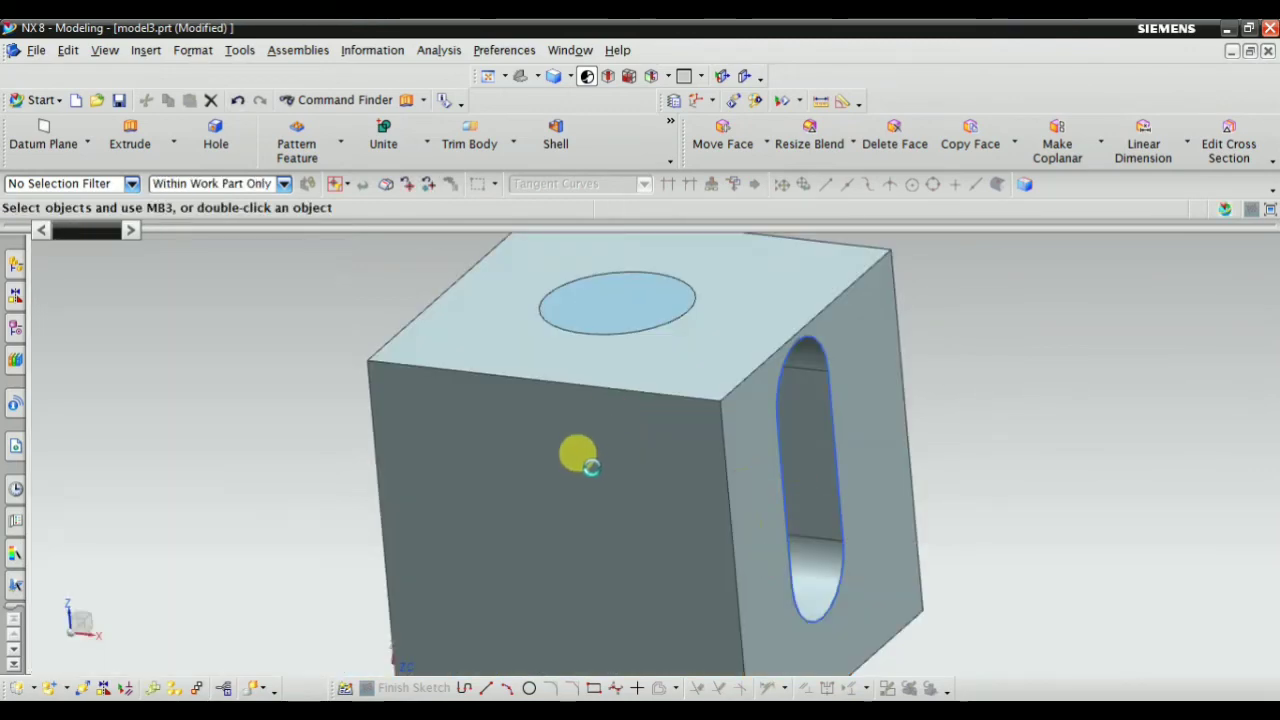
Make the slot sketch internal to the extrude cut in the Part Navigator
{"action": "mouse_move", "coordinate": [594, 471]}
{"action": "middle_mouse_down"}
{"action": "mouse_move", "coordinate": [509, 451]}
{"action": "mouse_move", "coordinate": [598, 440]}
{"action": "mouse_move", "coordinate": [526, 463]}
{"action": "middle_mouse_up"}
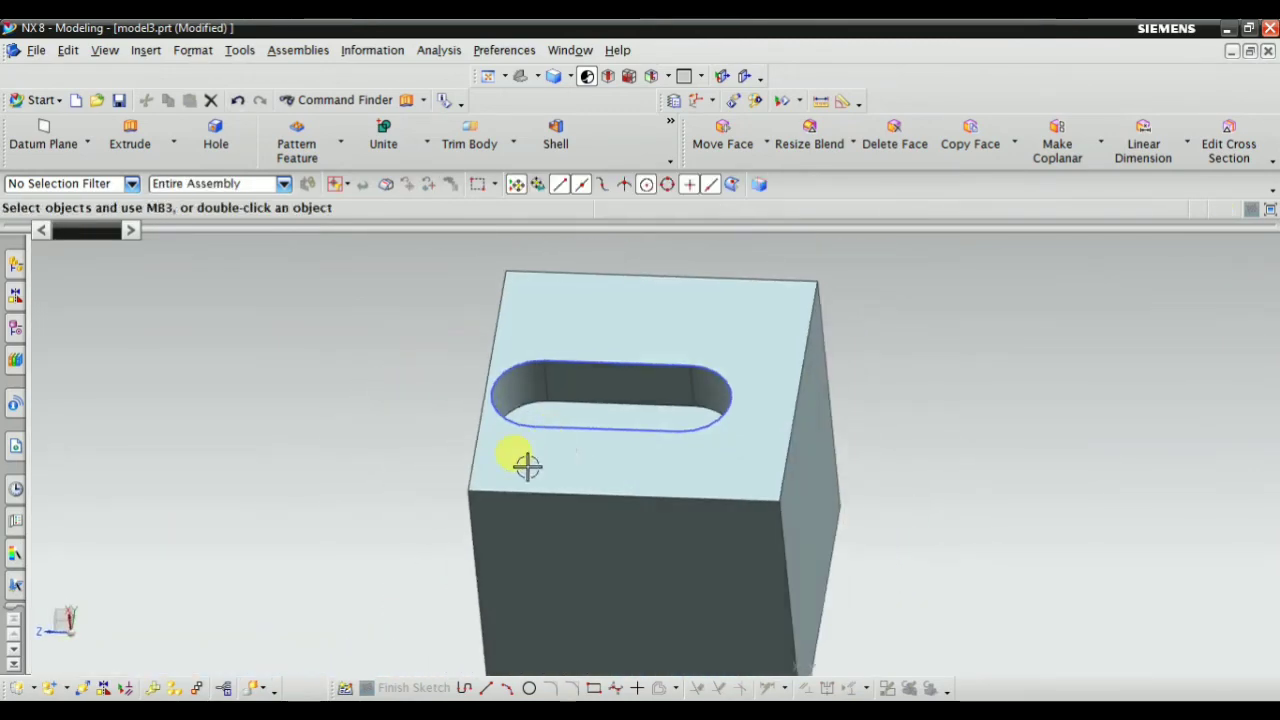
{"action": "left_click", "coordinate": [14, 328]}
{"action": "right_click", "coordinate": [133, 528]}
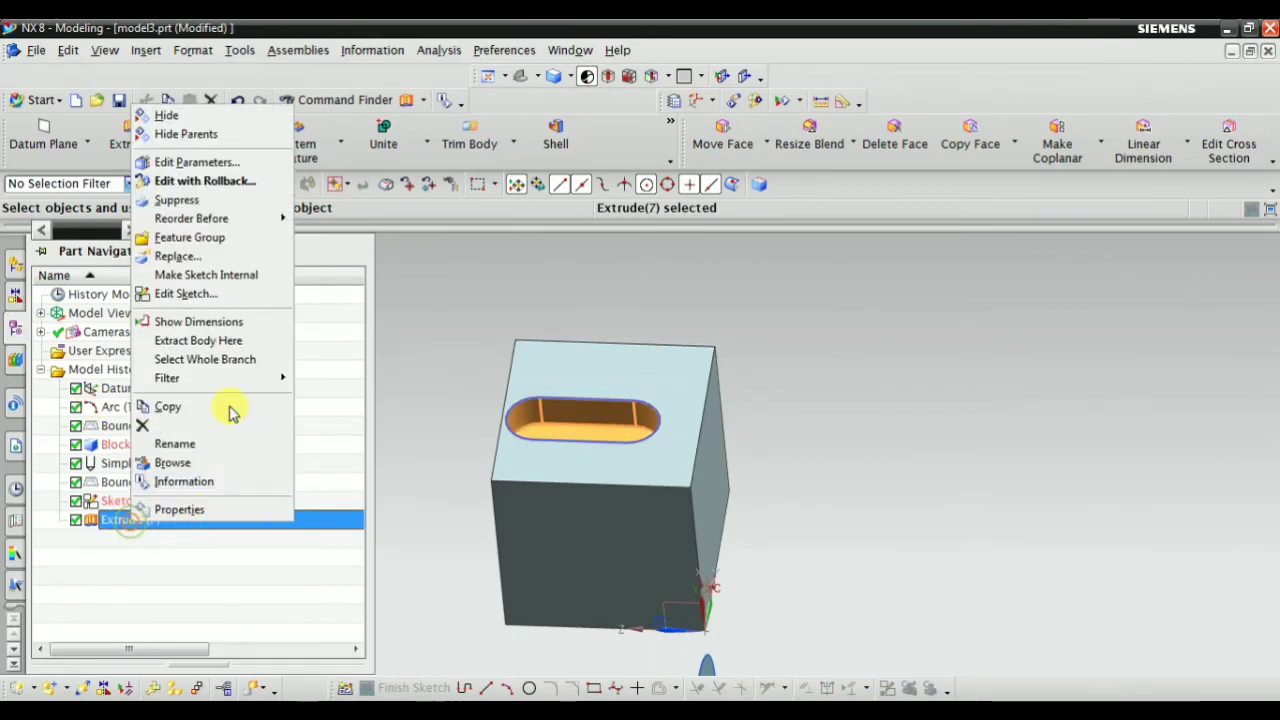
{"action": "left_click", "coordinate": [250, 266]}
{"action": "mouse_move", "coordinate": [594, 371]}
{"action": "middle_mouse_down"}
{"action": "mouse_move", "coordinate": [623, 357]}
{"action": "mouse_move", "coordinate": [651, 366]}
{"action": "middle_mouse_up"}
{"action": "scroll", "coordinate": [700, 350], "scroll_direction": "up", "scroll_amount": 2}
{"action": "mouse_move", "coordinate": [580, 428]}
{"action": "middle_mouse_down"}
{"action": "mouse_move", "coordinate": [686, 380]}
{"action": "mouse_move", "coordinate": [611, 391]}
{"action": "middle_mouse_up"}
{"action": "scroll", "coordinate": [600, 366], "scroll_direction": "up", "scroll_amount": 1}
{"action": "scroll", "coordinate": [600, 366], "scroll_direction": "down", "scroll_amount": 3}
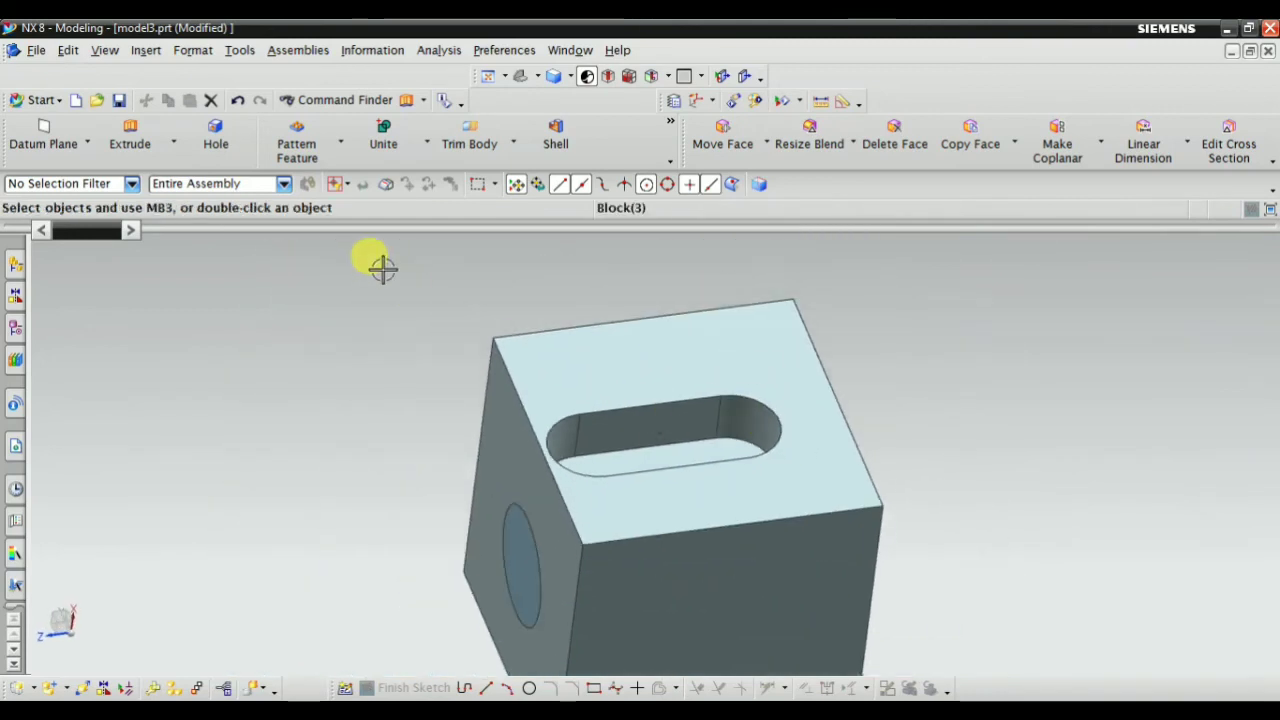
{"action": "left_click", "coordinate": [136, 51]}
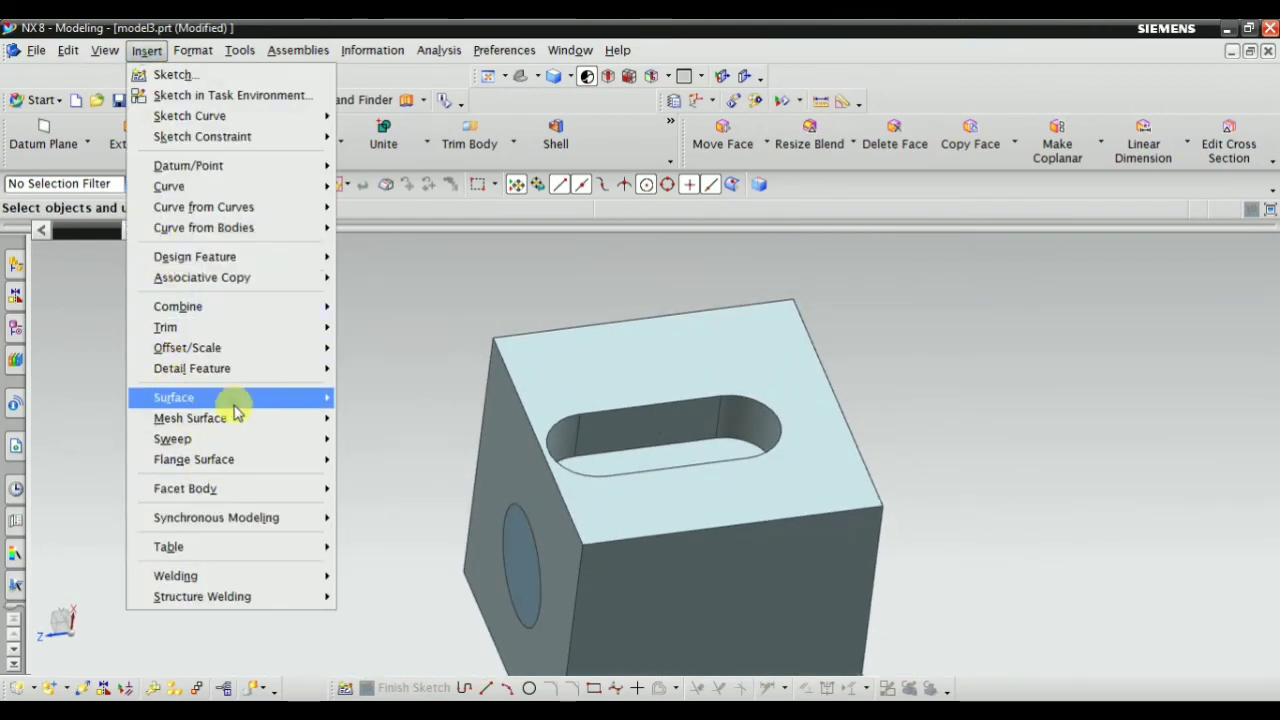
Cap the rounded slot opening with a Bounded Plane built from its edge loop
{"action": "mouse_move", "coordinate": [174, 397]}
{"action": "left_click", "coordinate": [427, 570]}
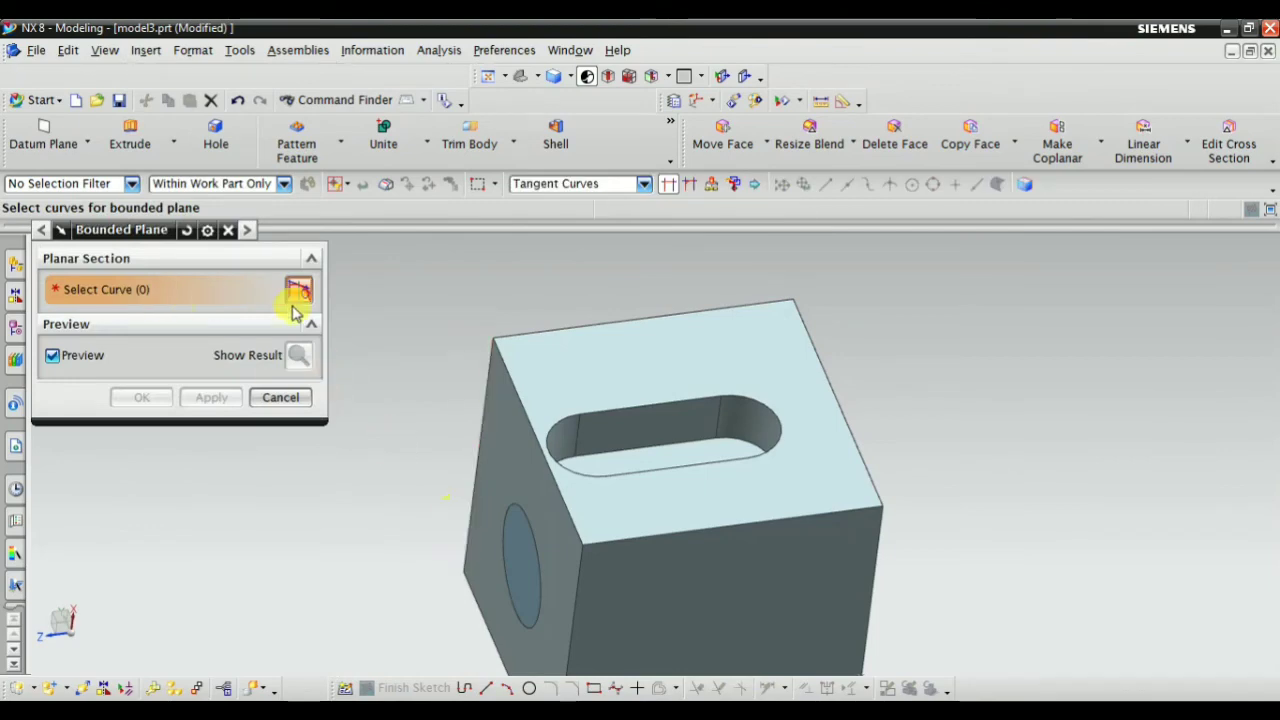
{"action": "middle_click_drag", "start_coordinate": [520, 340], "coordinate": [663, 380]}
{"action": "scroll", "coordinate": [670, 395], "scroll_direction": "up", "scroll_amount": 2}
{"action": "left_click", "coordinate": [680, 405]}
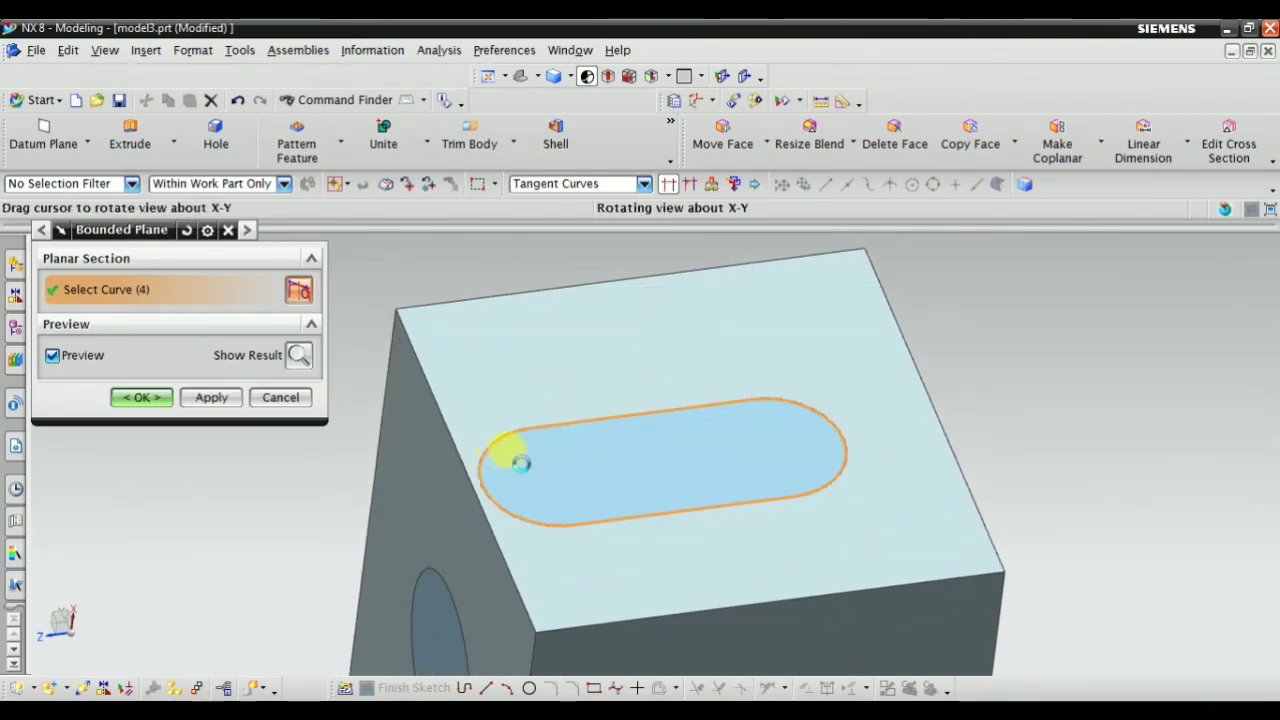
{"action": "mouse_move", "coordinate": [509, 451]}
{"action": "middle_mouse_down"}
{"action": "mouse_move", "coordinate": [571, 443]}
{"action": "mouse_move", "coordinate": [457, 491]}
{"action": "mouse_move", "coordinate": [329, 437]}
{"action": "middle_mouse_up"}
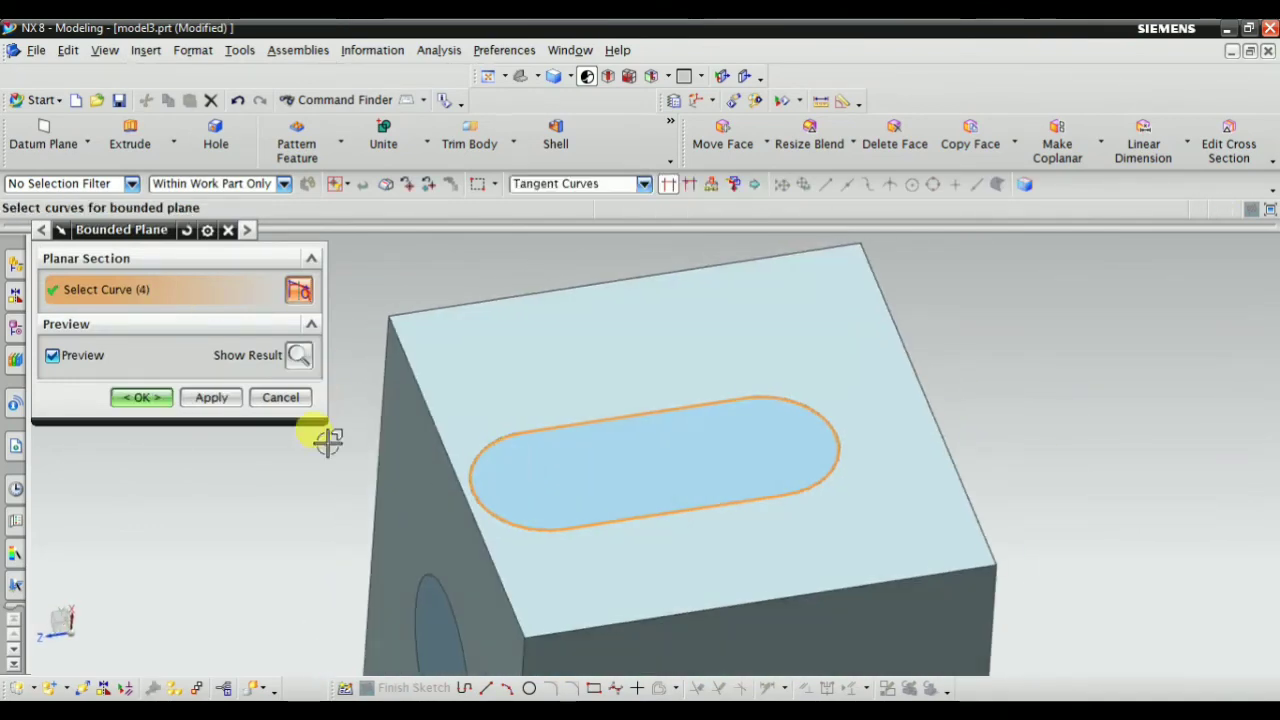
{"action": "left_click", "coordinate": [141, 397]}
{"action": "scroll", "coordinate": [608, 306], "scroll_direction": "down", "scroll_amount": 3}
Hide the solid block body so only the cap sheet surfaces remain visible
{"action": "right_click", "coordinate": [608, 306]}
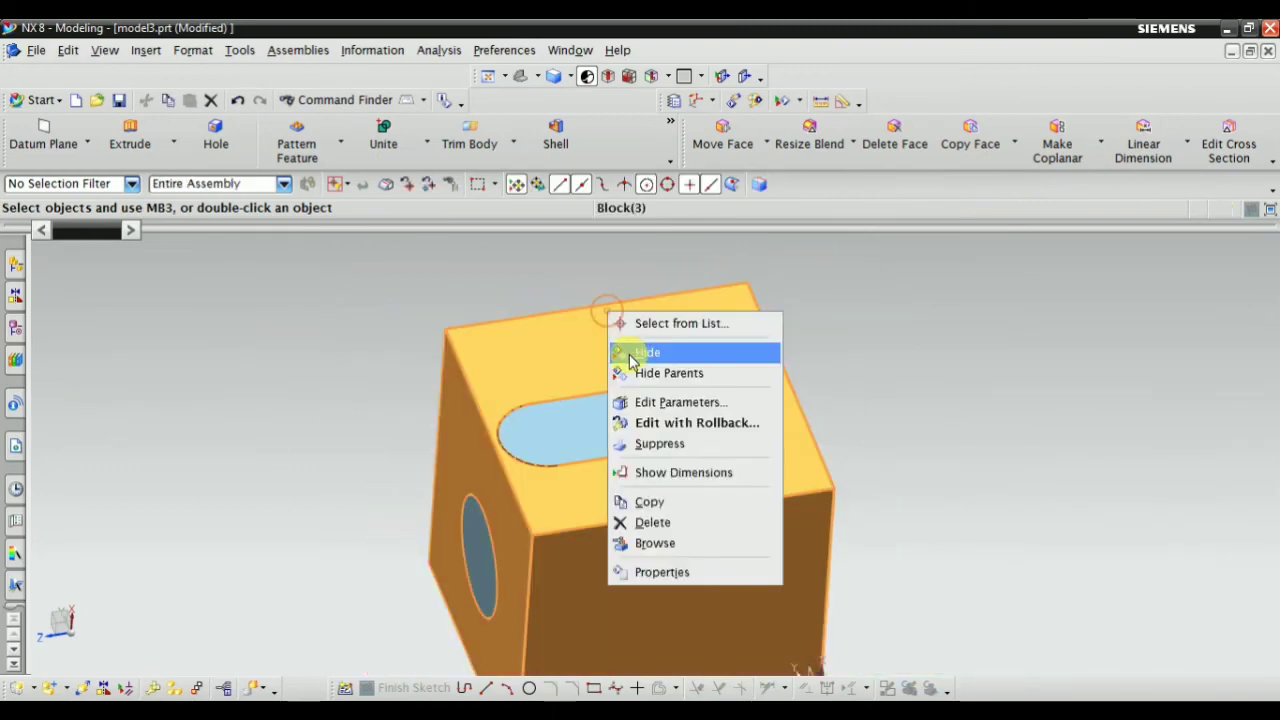
{"action": "left_click", "coordinate": [628, 354]}
{"action": "mouse_move", "coordinate": [640, 363]}
{"action": "middle_mouse_down"}
{"action": "mouse_move", "coordinate": [637, 291]}
{"action": "mouse_move", "coordinate": [620, 271]}
{"action": "mouse_move", "coordinate": [563, 323]}
{"action": "mouse_move", "coordinate": [560, 363]}
{"action": "mouse_move", "coordinate": [613, 352]}
{"action": "middle_mouse_up"}
{"action": "scroll", "coordinate": [613, 352], "scroll_direction": "down", "scroll_amount": 3}
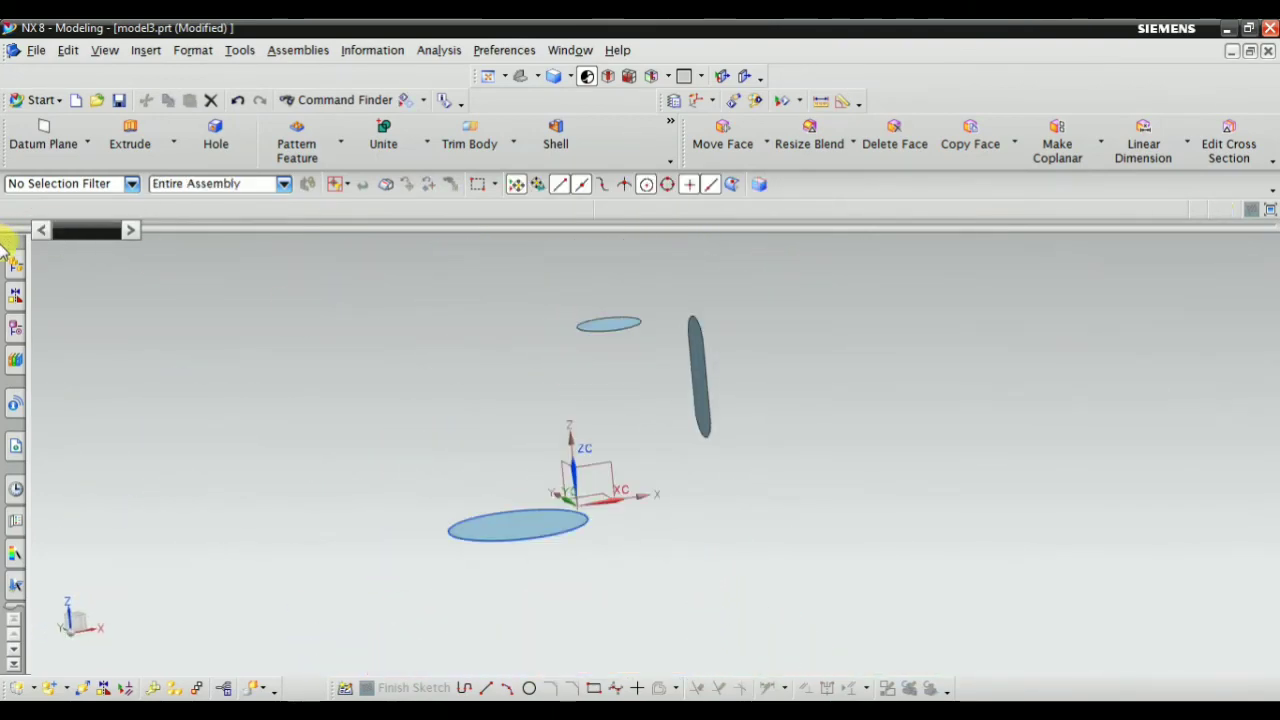
Reorient the view to a standard orientation and bring up the Insert menu
{"action": "left_click", "coordinate": [18, 310]}
{"action": "left_click", "coordinate": [520, 76]}
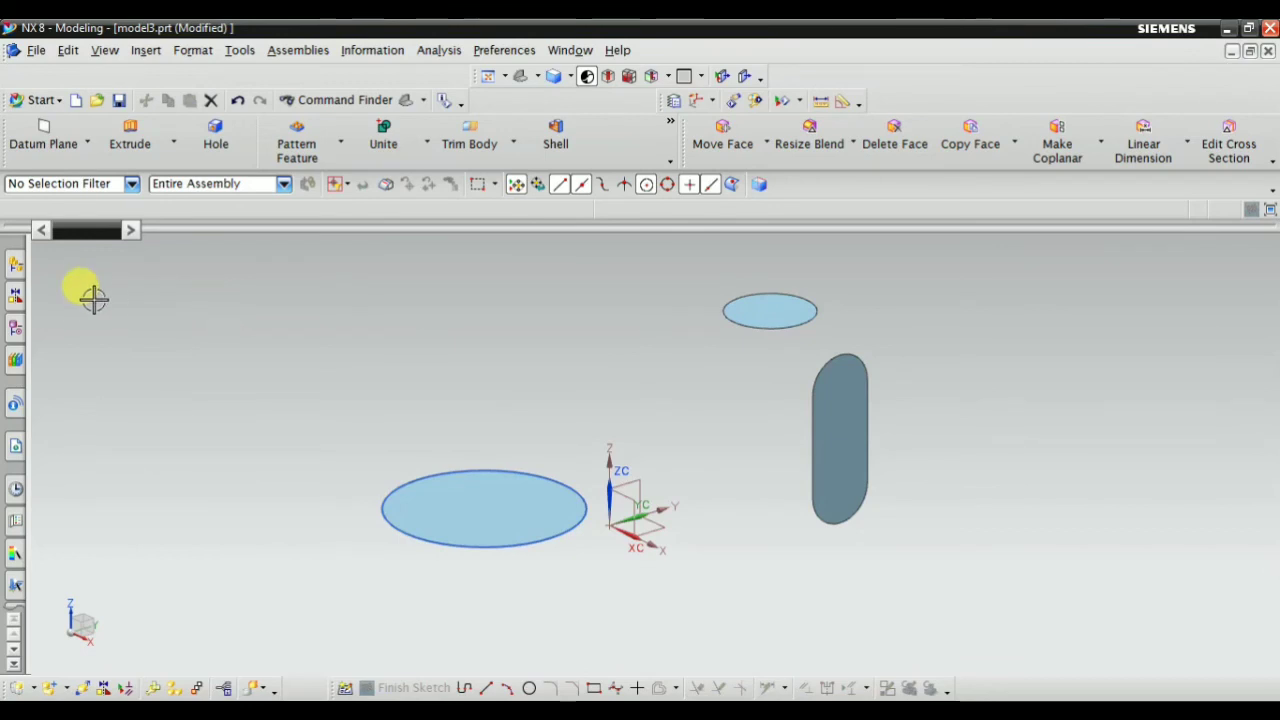
{"action": "left_click", "coordinate": [148, 51]}
{"action": "mouse_move", "coordinate": [192, 368]}
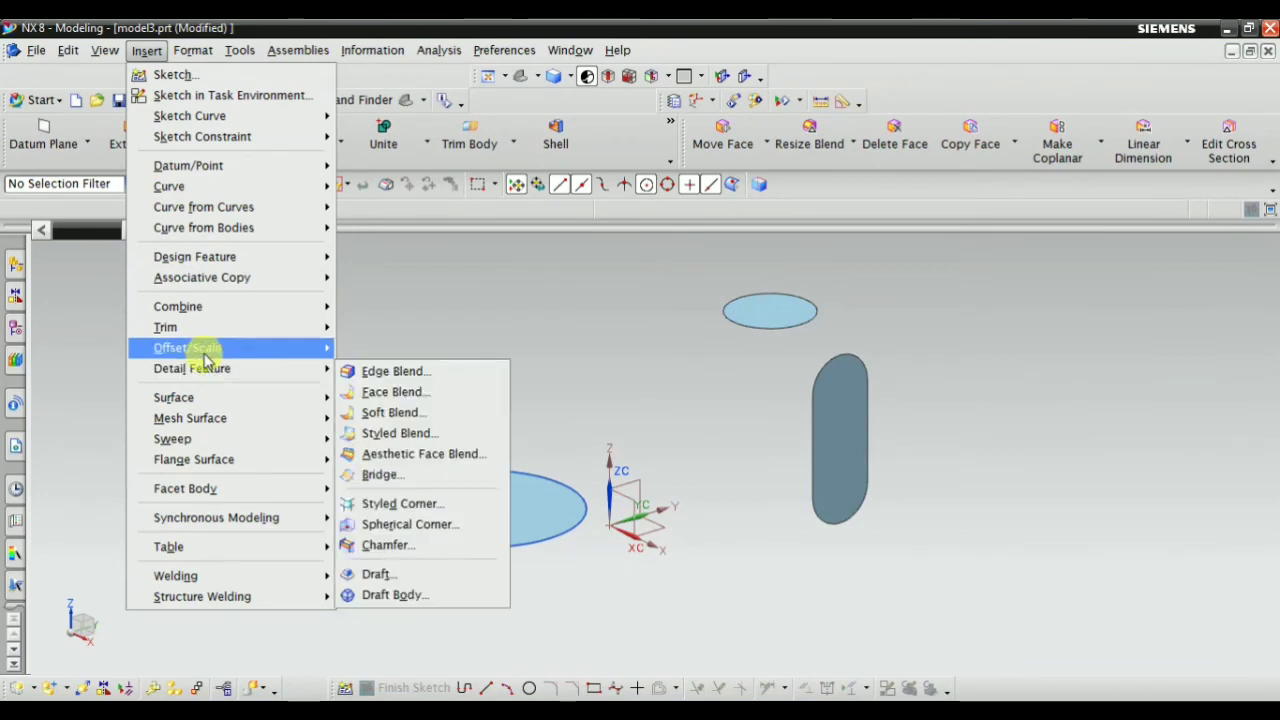
{"action": "mouse_move", "coordinate": [174, 398]}
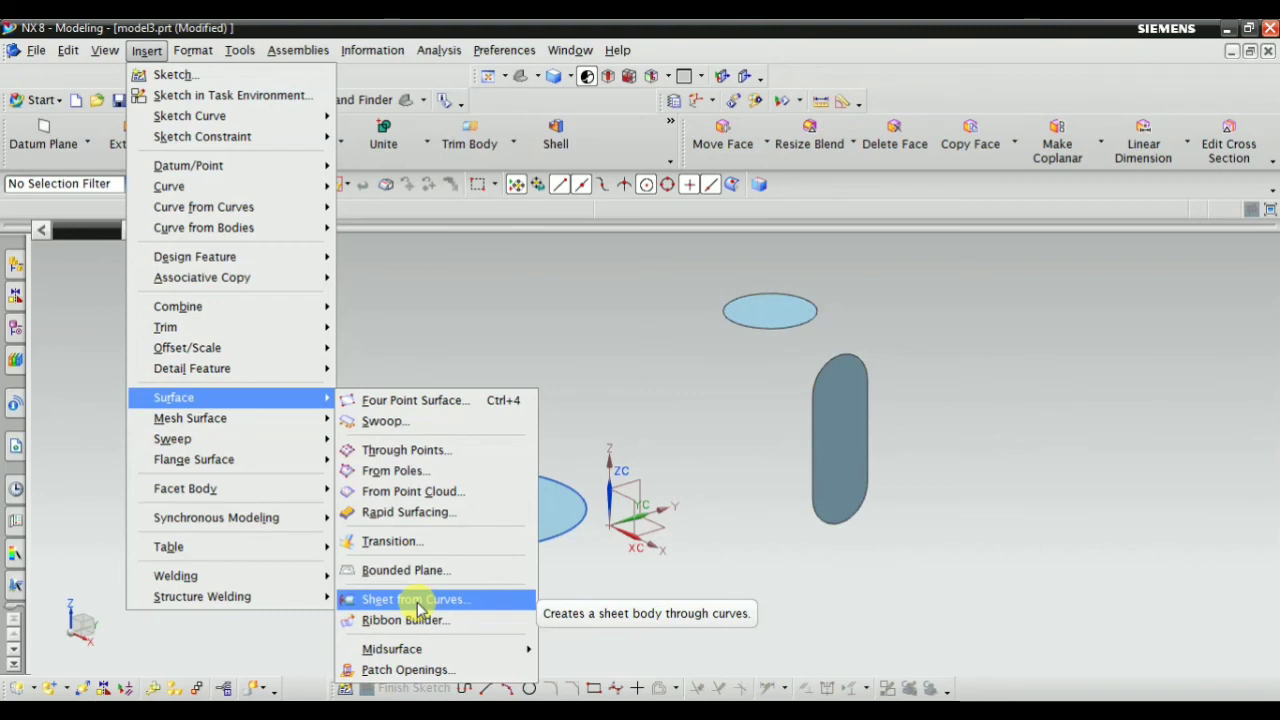
Delete the old capping surface on the large ellipse
{"action": "left_click", "coordinate": [566, 294]}
{"action": "scroll", "coordinate": [529, 437], "scroll_direction": "up", "scroll_amount": 2}
{"action": "scroll", "coordinate": [527, 443], "scroll_direction": "up", "scroll_amount": 2}
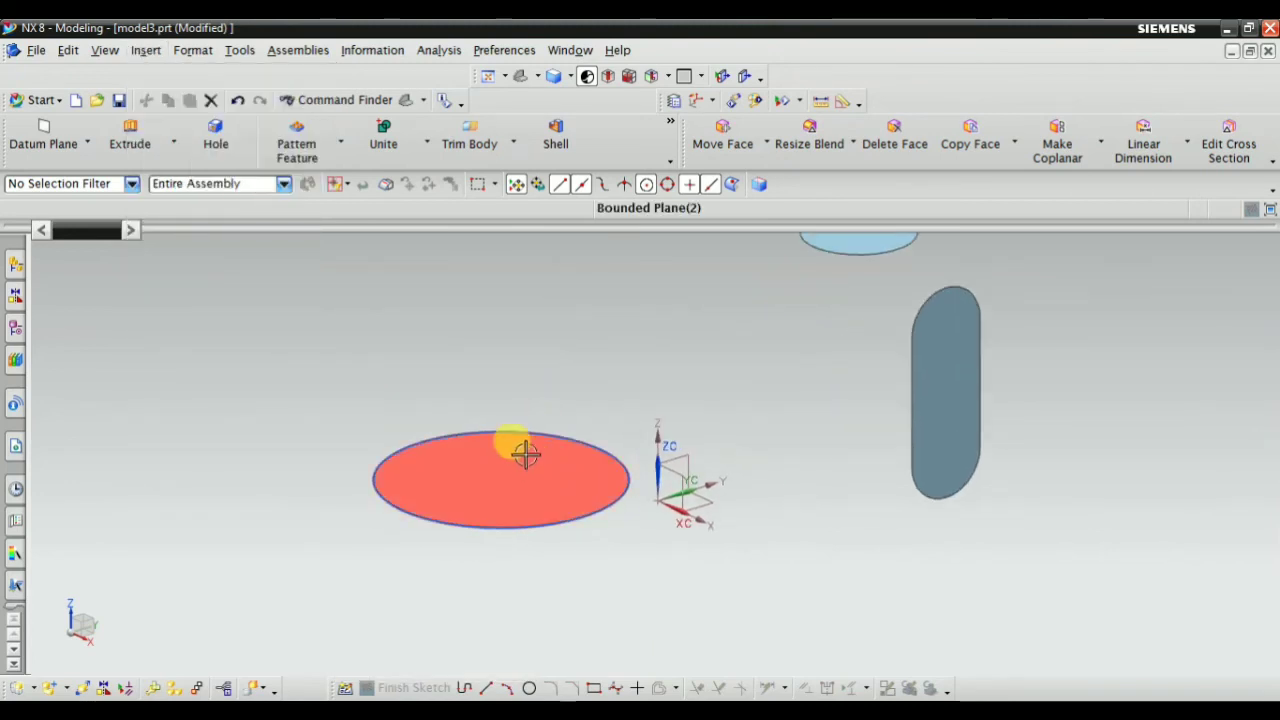
{"action": "scroll", "coordinate": [510, 473], "scroll_direction": "up", "scroll_amount": 2}
{"action": "right_click", "coordinate": [510, 473]}
{"action": "left_click", "coordinate": [526, 630]}
{"action": "scroll", "coordinate": [634, 429], "scroll_direction": "down", "scroll_amount": 3}
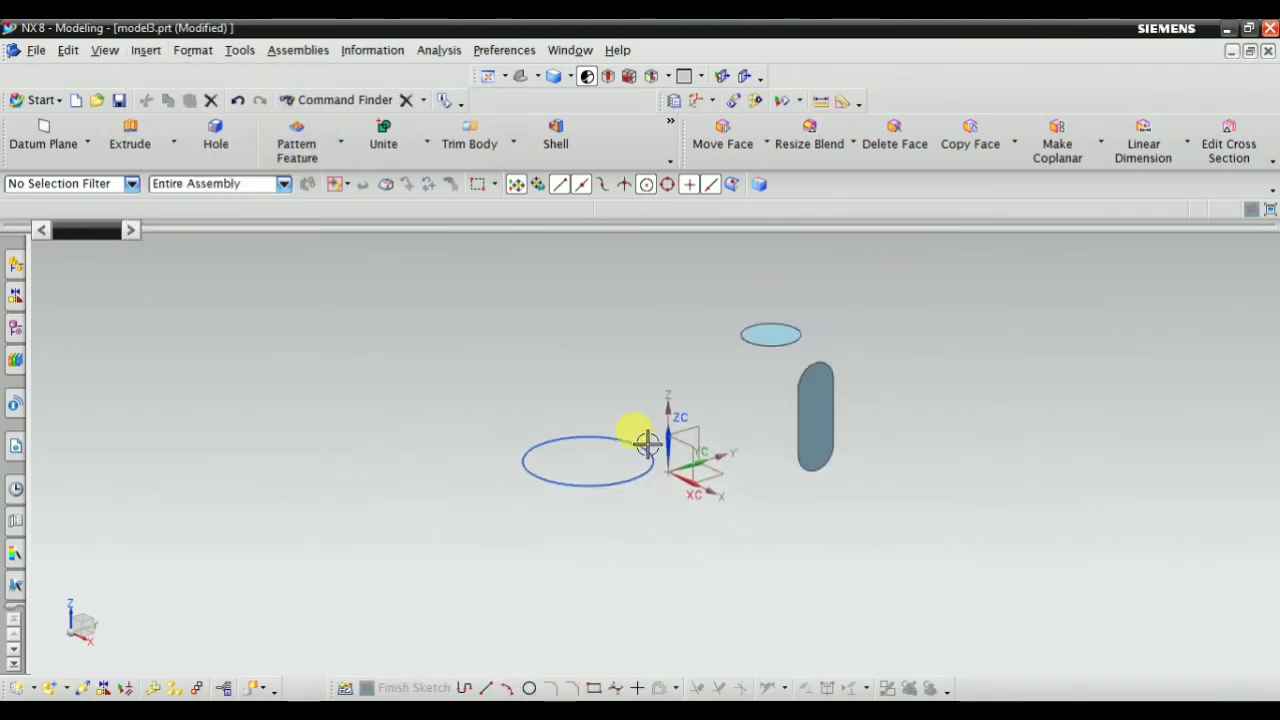
{"action": "scroll", "coordinate": [776, 377], "scroll_direction": "up", "scroll_amount": 2}
{"action": "scroll", "coordinate": [776, 377], "scroll_direction": "down", "scroll_amount": 3}
{"action": "right_click", "coordinate": [337, 273]}
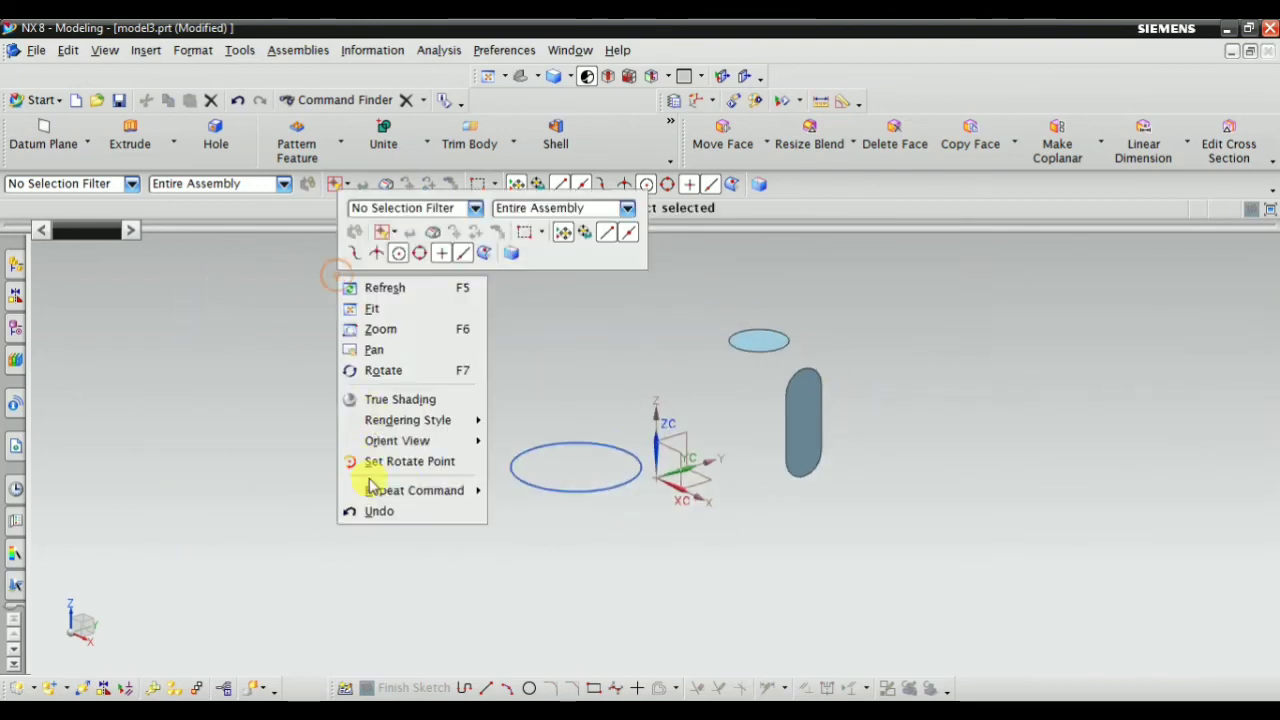
{"action": "left_click", "coordinate": [185, 358]}
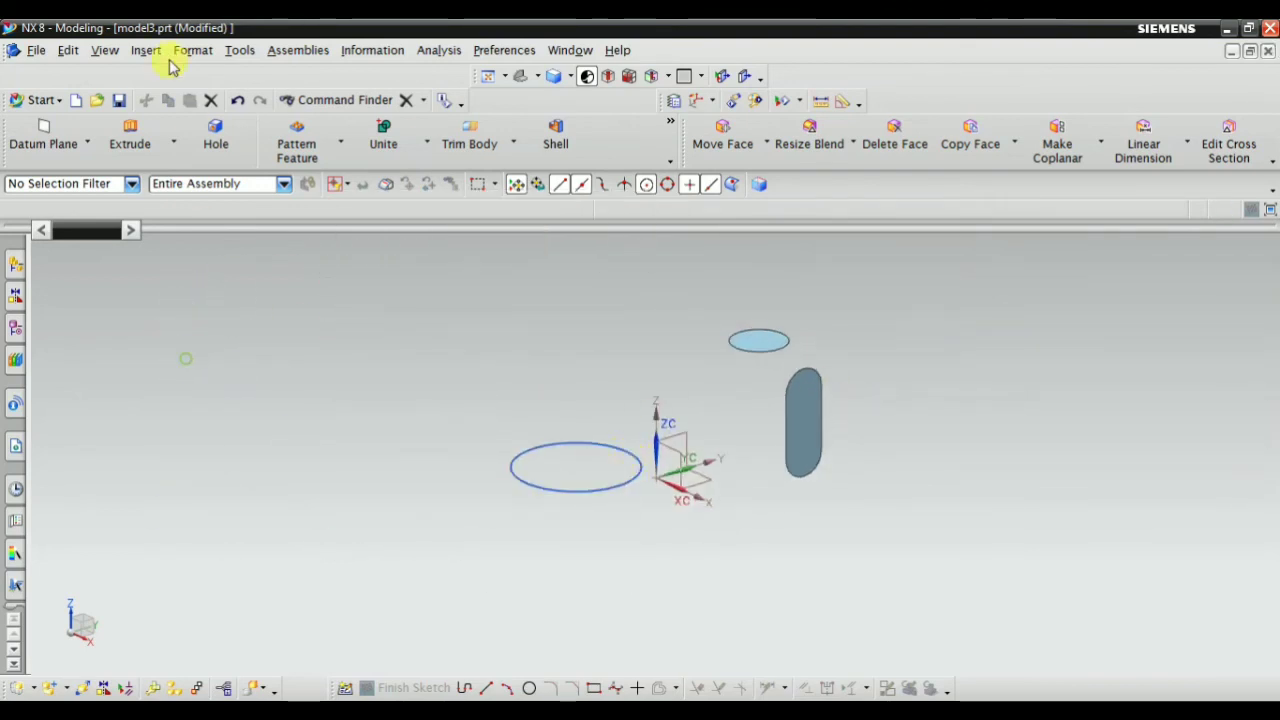
Fill the large circular curve with Sheets from Curves, then fit the model in view
{"action": "left_click", "coordinate": [146, 50]}
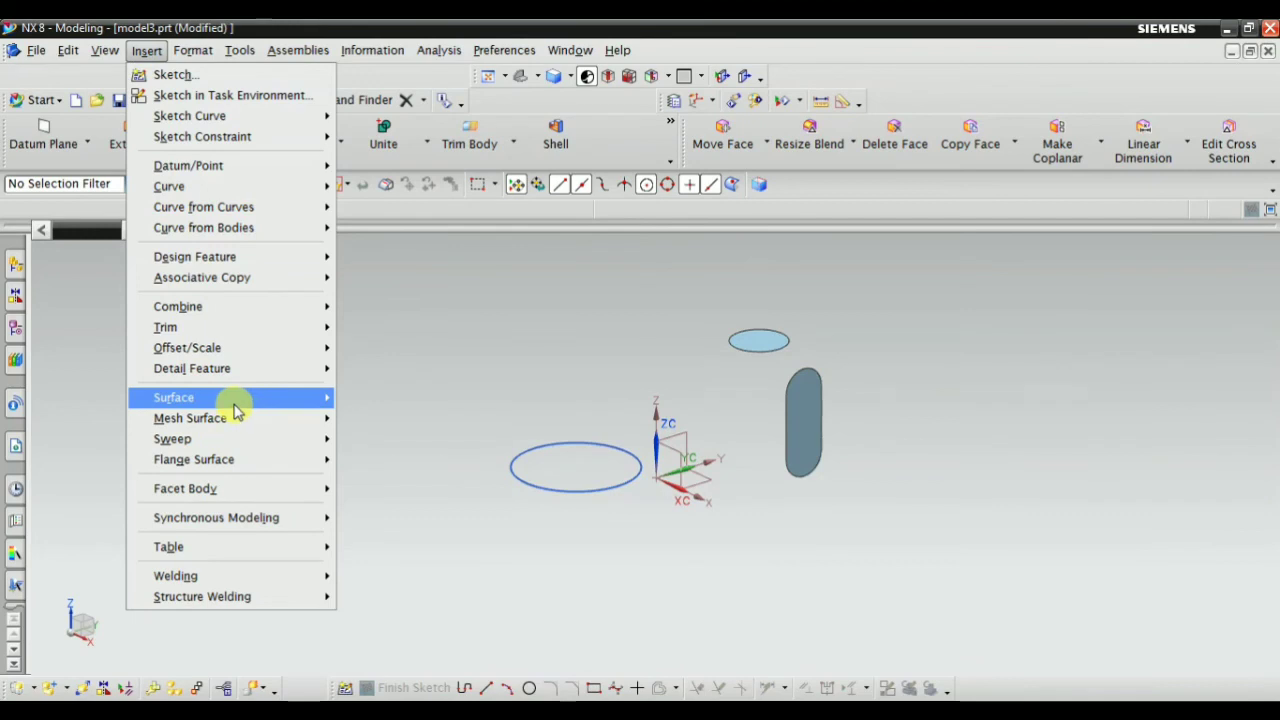
{"action": "left_click", "coordinate": [460, 600]}
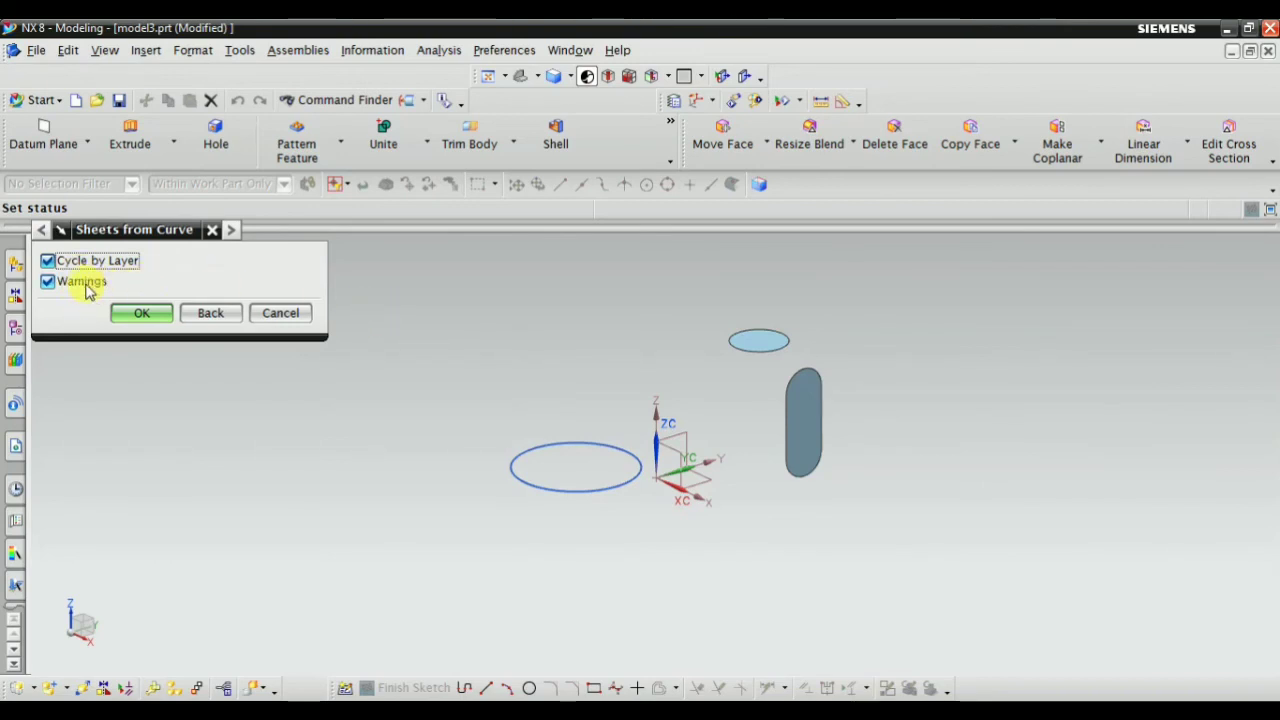
{"action": "left_click", "coordinate": [133, 313]}
{"action": "scroll", "coordinate": [585, 515], "scroll_direction": "up", "scroll_amount": 3}
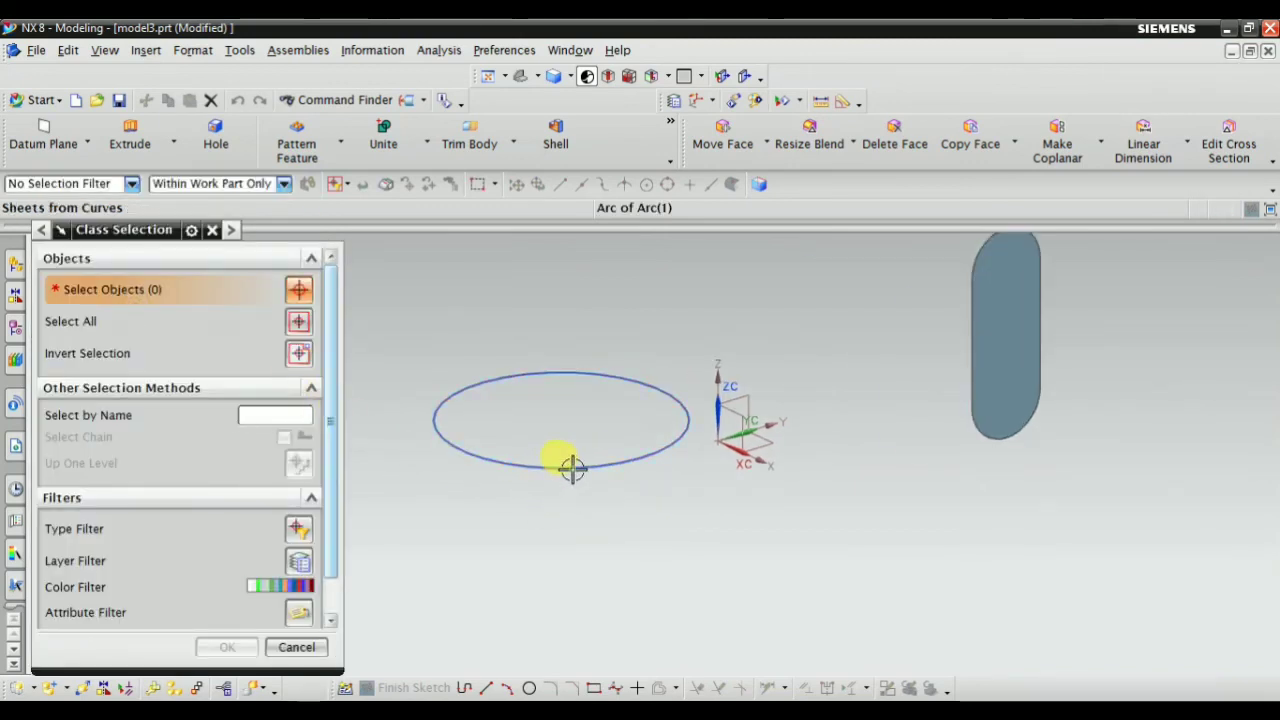
{"action": "left_click", "coordinate": [572, 468]}
{"action": "left_click", "coordinate": [228, 649]}
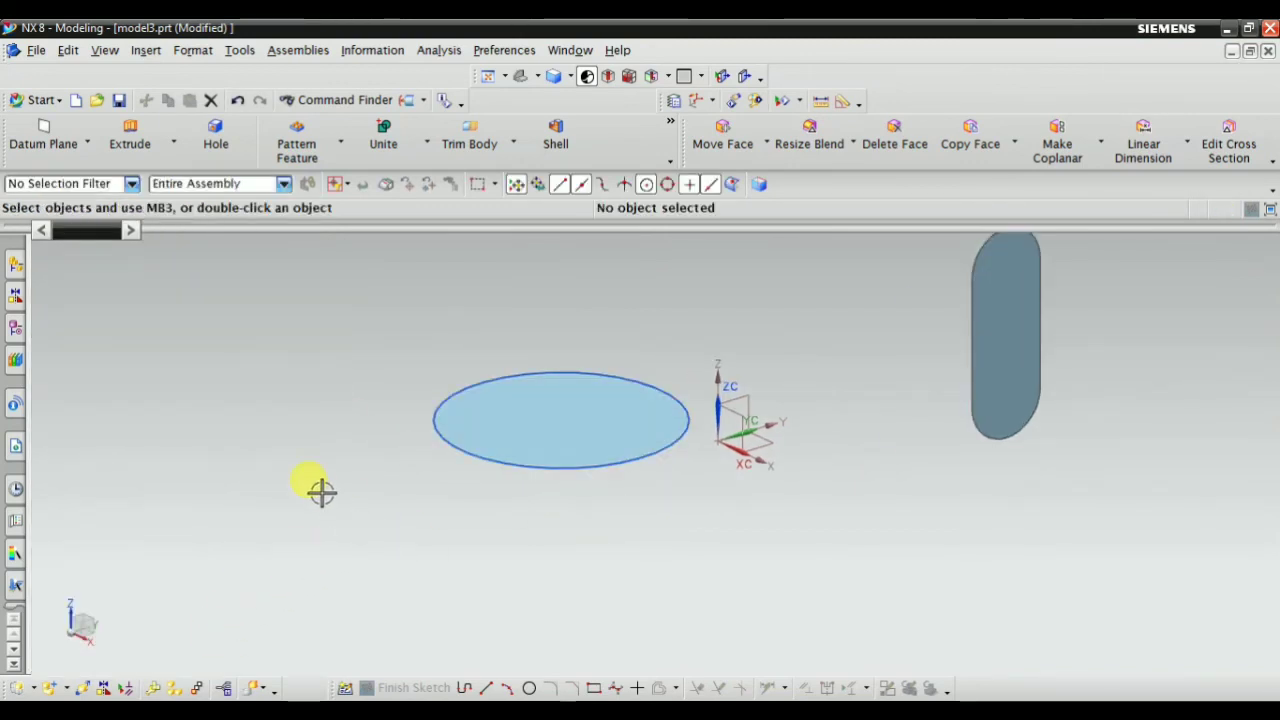
{"action": "right_click", "coordinate": [297, 325]}
{"action": "left_click", "coordinate": [314, 361]}
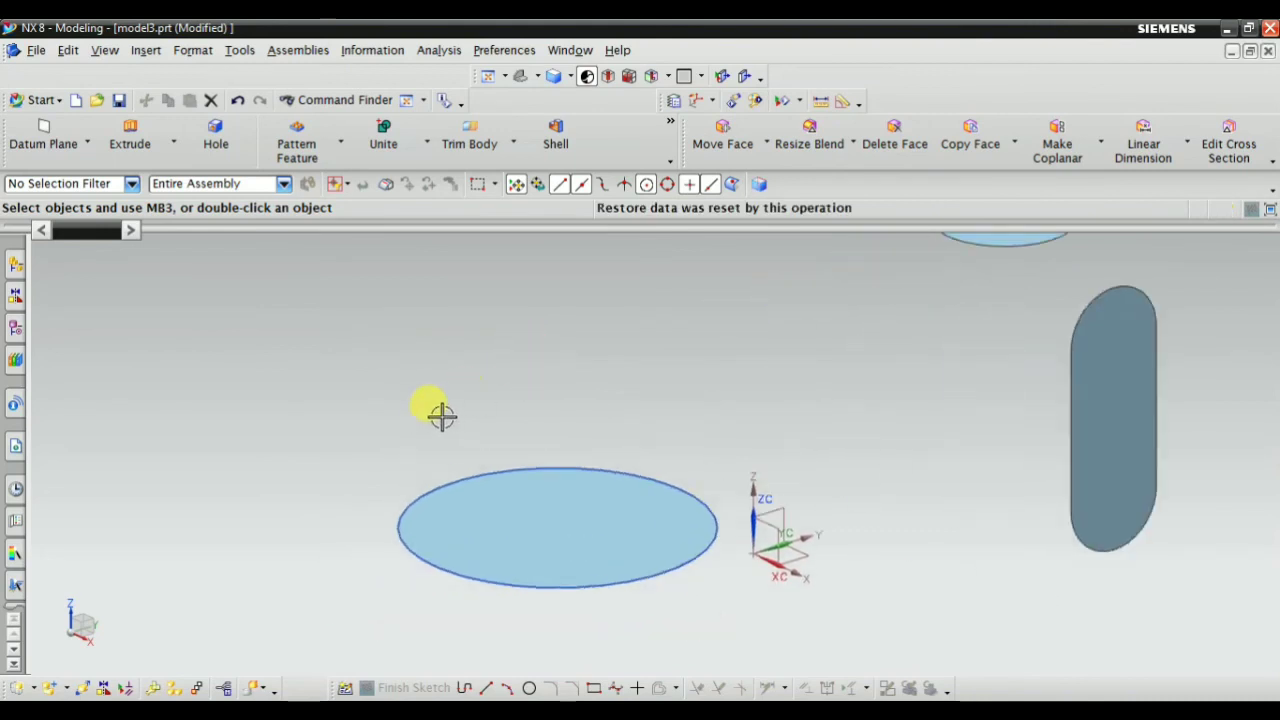
Edit the slot's Bounded Plane (7) feature and accept it
{"action": "left_click", "coordinate": [15, 333]}
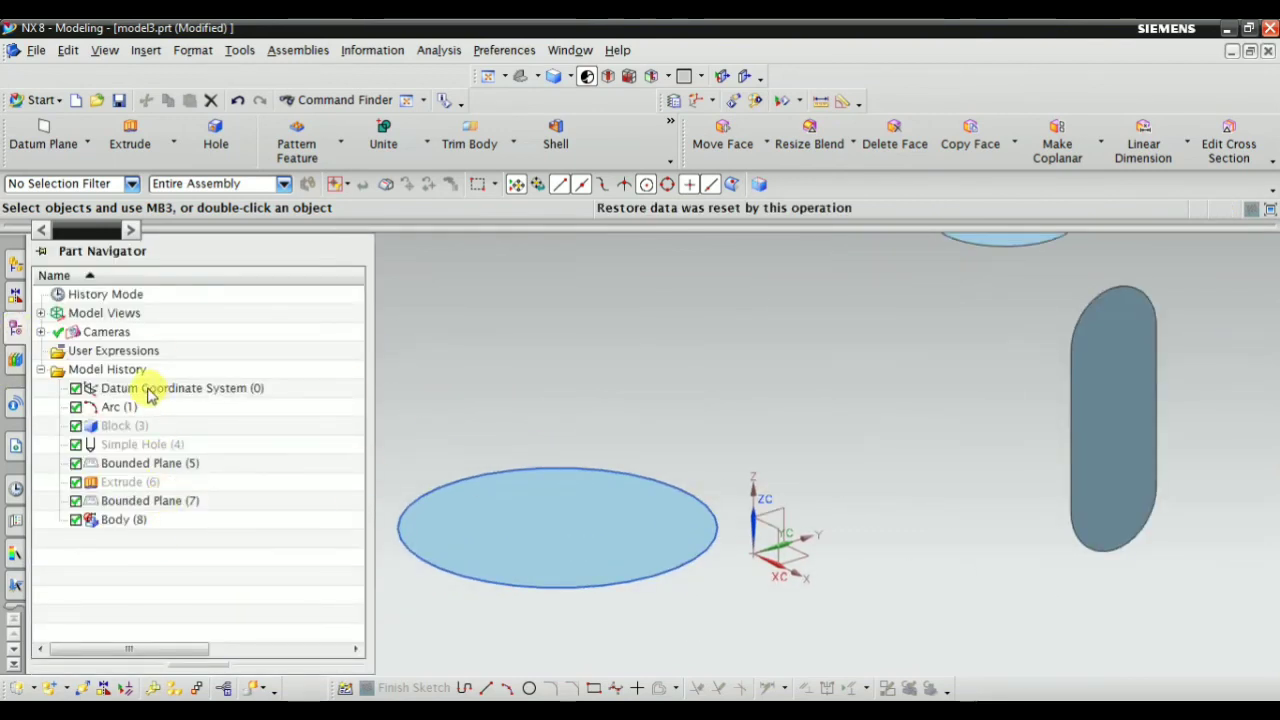
{"action": "double_click", "coordinate": [143, 500]}
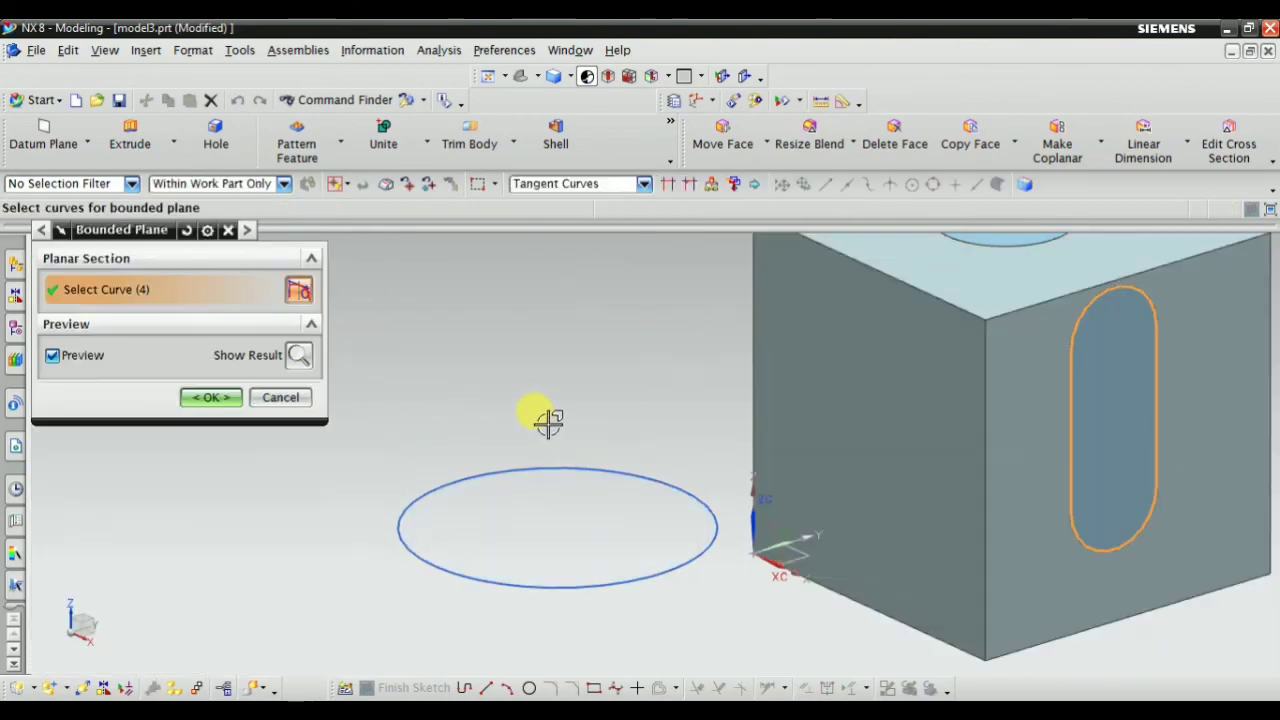
{"action": "middle_click", "coordinate": [257, 378]}
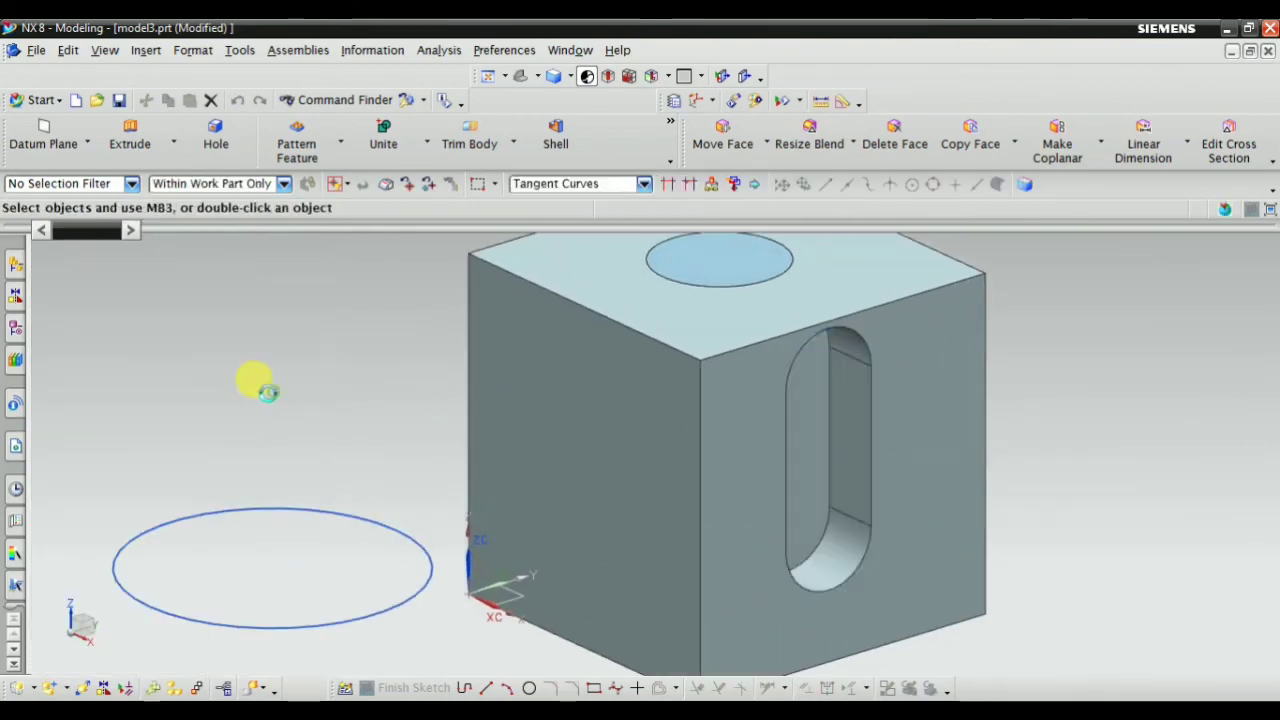
Select Body (8) in the Part Navigator, then bring up options for hidden Block (3)
{"action": "left_click", "coordinate": [15, 333]}
{"action": "left_click", "coordinate": [123, 520]}
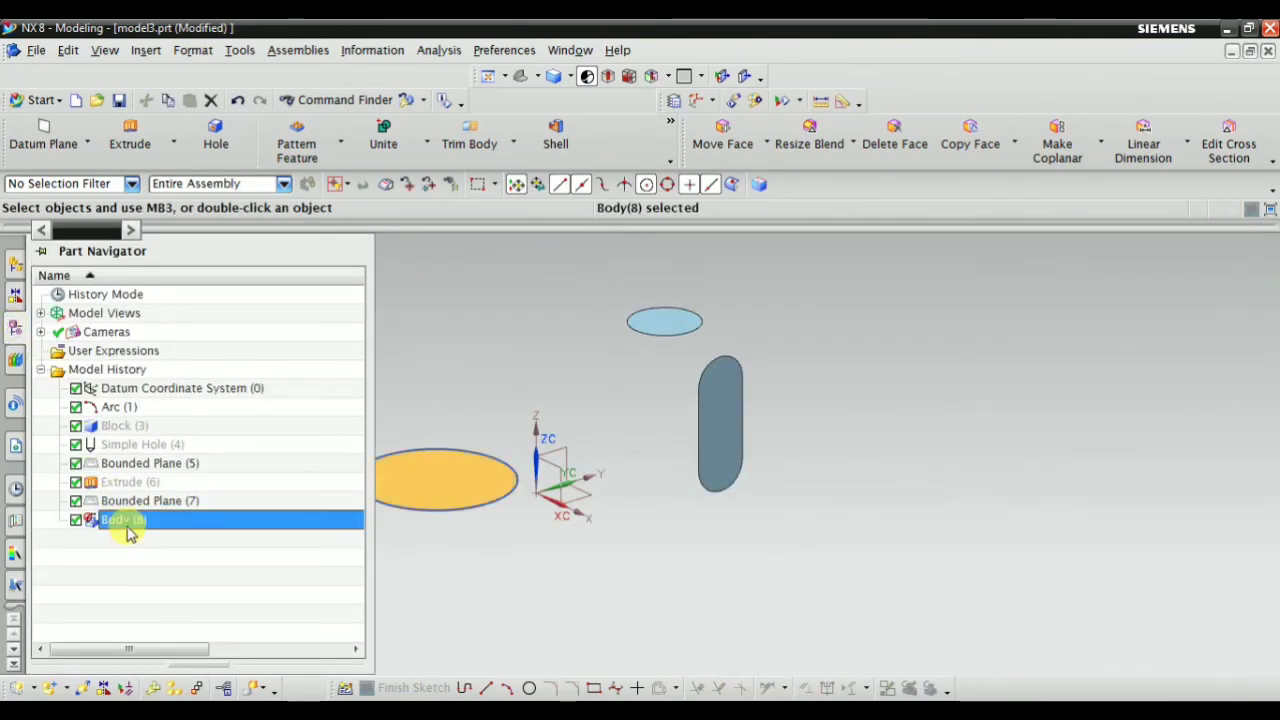
{"action": "scroll", "coordinate": [403, 500], "scroll_direction": "down", "scroll_amount": 2}
{"action": "scroll", "coordinate": [737, 437], "scroll_direction": "up", "scroll_amount": 3}
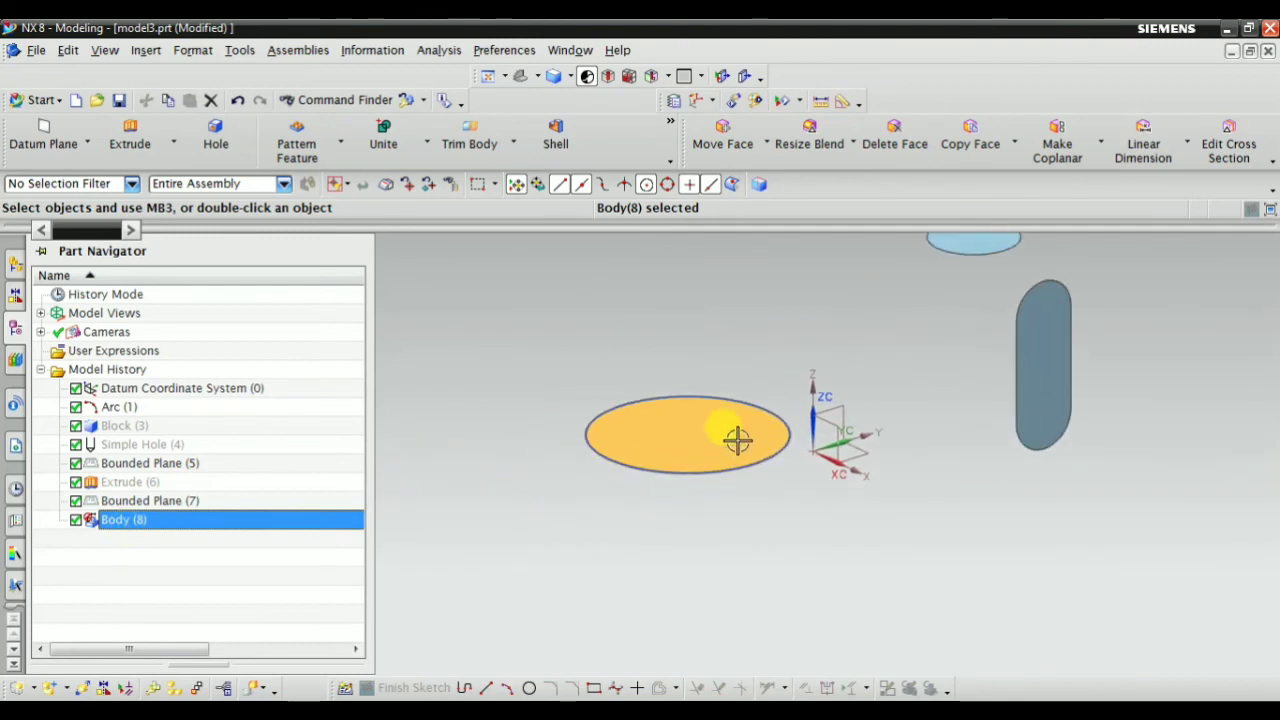
{"action": "left_click", "coordinate": [137, 517]}
{"action": "scroll", "coordinate": [600, 430], "scroll_direction": "up", "scroll_amount": 3}
{"action": "scroll", "coordinate": [674, 455], "scroll_direction": "down", "scroll_amount": 3}
{"action": "scroll", "coordinate": [620, 420], "scroll_direction": "down", "scroll_amount": 3}
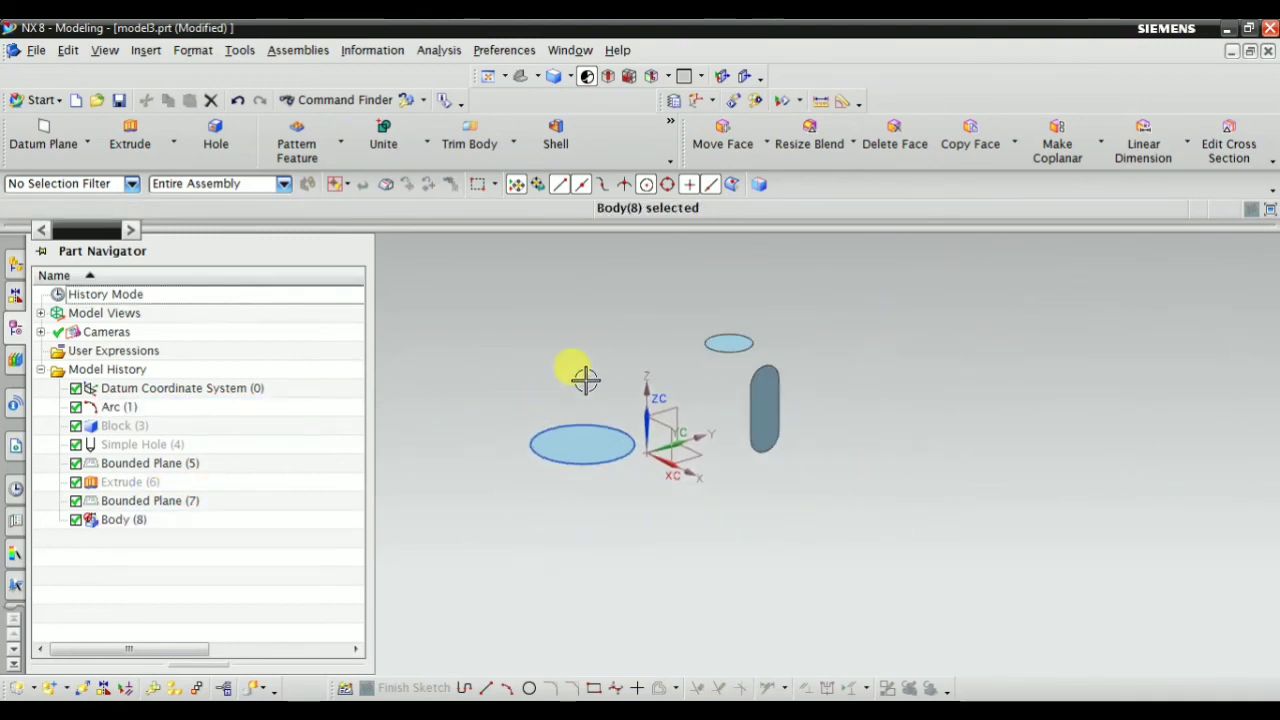
{"action": "scroll", "coordinate": [585, 390], "scroll_direction": "up", "scroll_amount": 3}
{"action": "scroll", "coordinate": [640, 395], "scroll_direction": "down", "scroll_amount": 2}
{"action": "scroll", "coordinate": [686, 391], "scroll_direction": "up", "scroll_amount": 2}
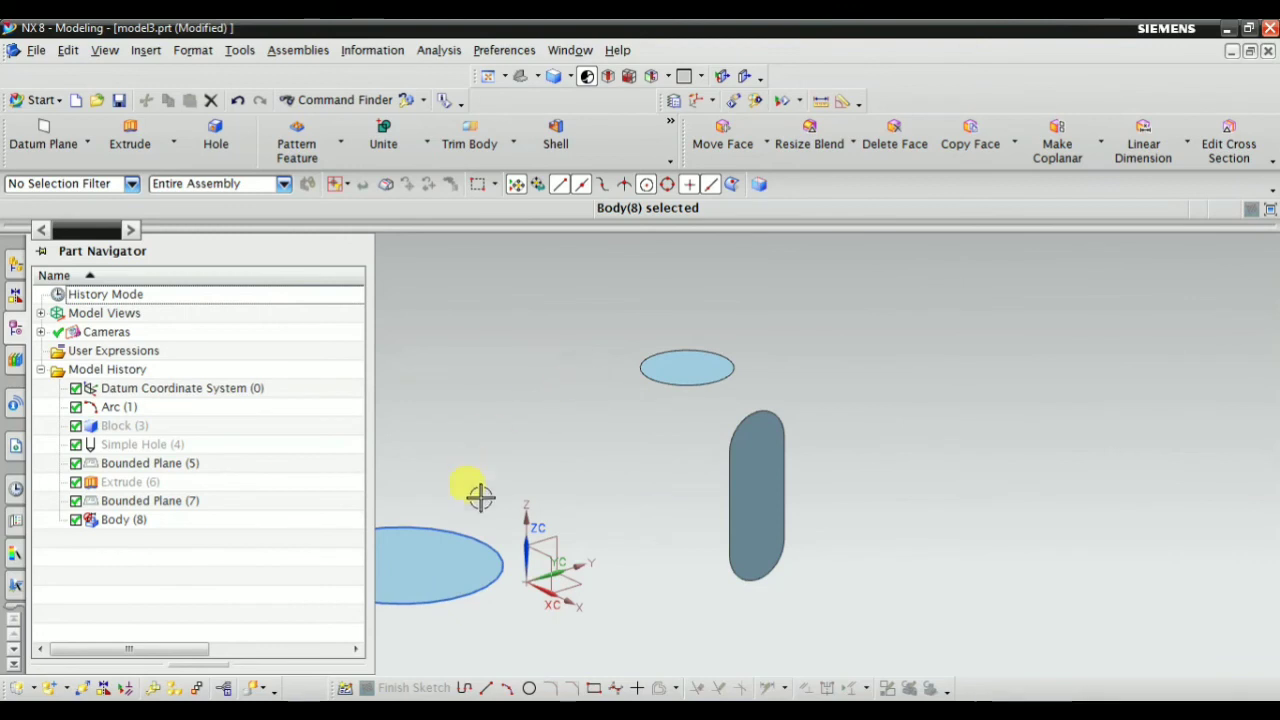
{"action": "scroll", "coordinate": [652, 344], "scroll_direction": "up", "scroll_amount": 1}
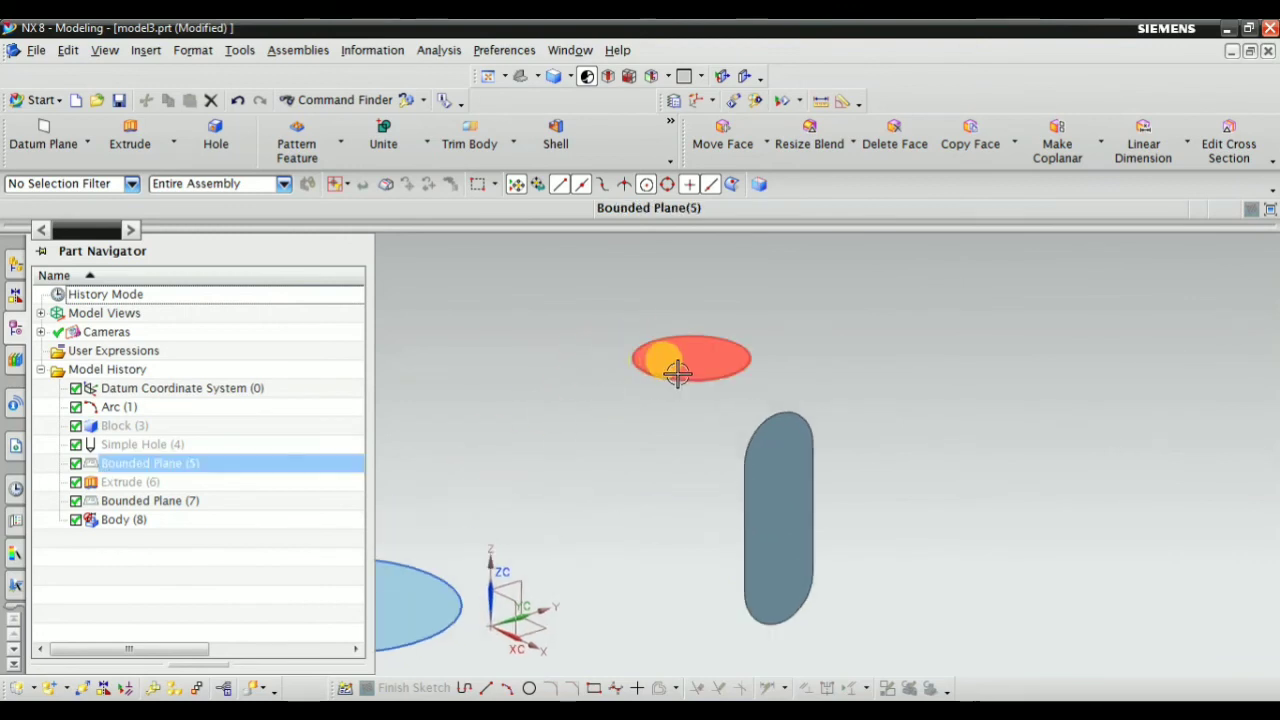
{"action": "right_click", "coordinate": [133, 432]}
Show the block again and delete the cap surfaces over the top hole and side slot
{"action": "left_click", "coordinate": [190, 40]}
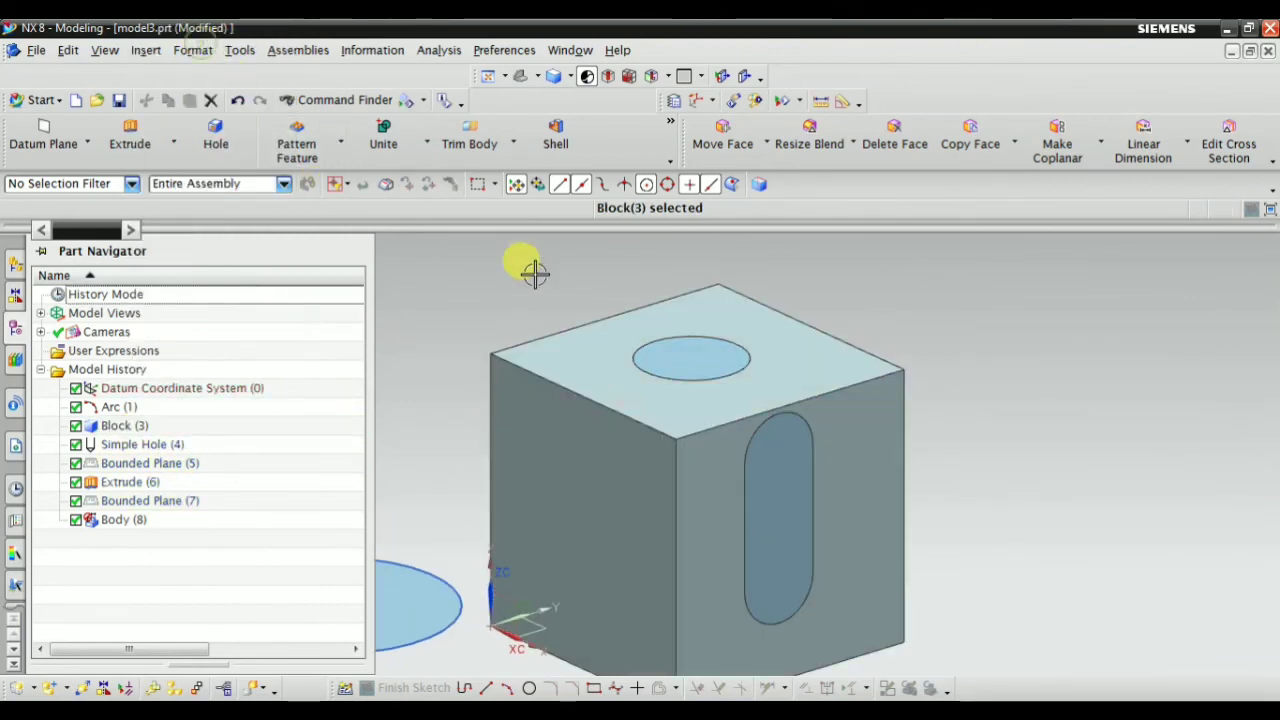
{"action": "left_click", "coordinate": [646, 363]}
{"action": "right_click", "coordinate": [652, 521]}
{"action": "left_click", "coordinate": [688, 543]}
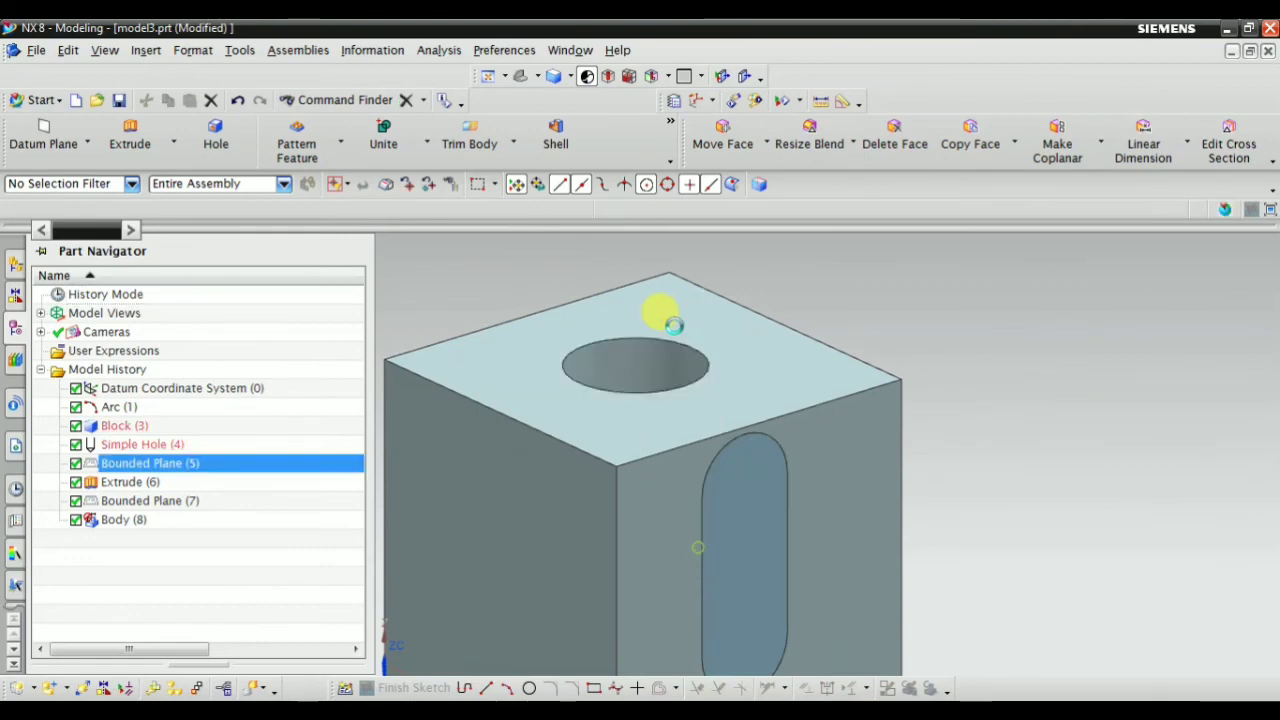
{"action": "scroll", "coordinate": [660, 309], "scroll_direction": "down", "scroll_amount": 1}
{"action": "right_click", "coordinate": [708, 428]}
{"action": "left_click", "coordinate": [740, 608]}
{"action": "scroll", "coordinate": [686, 371], "scroll_direction": "up", "scroll_amount": 1}
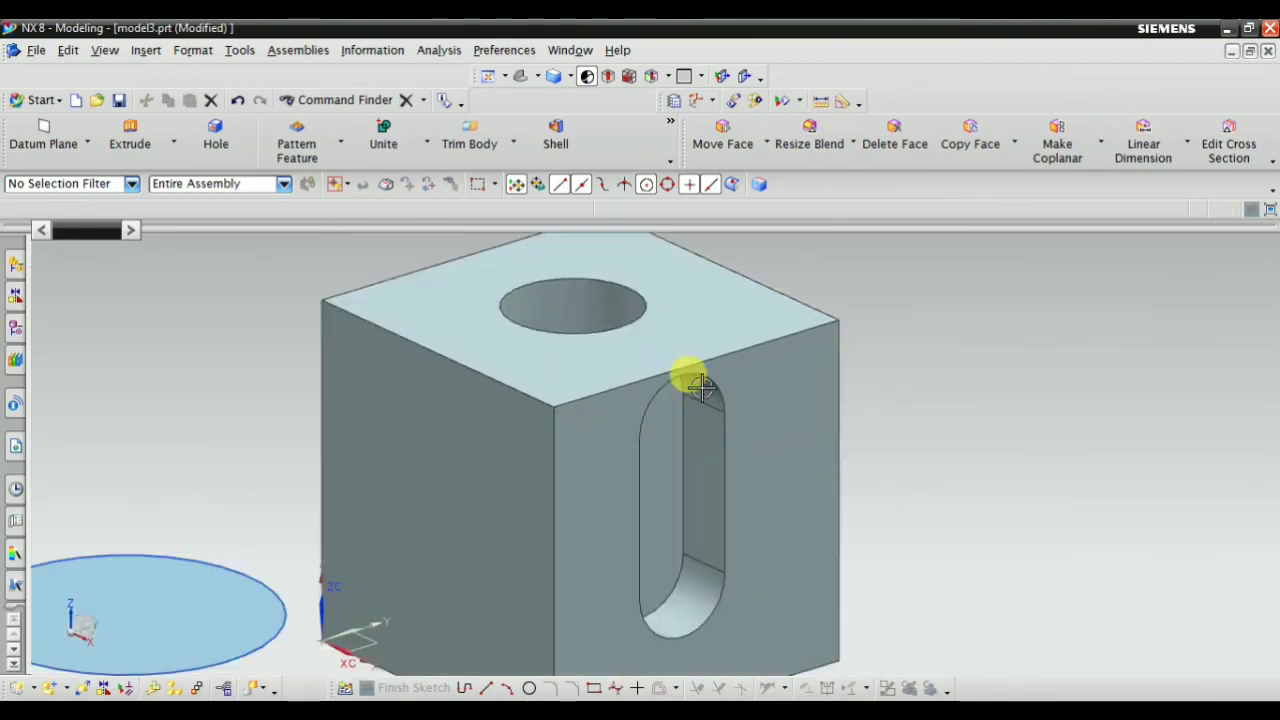
Try Sheets from Curves with no selection filter, then cancel without creating a sheet
{"action": "left_click", "coordinate": [146, 50]}
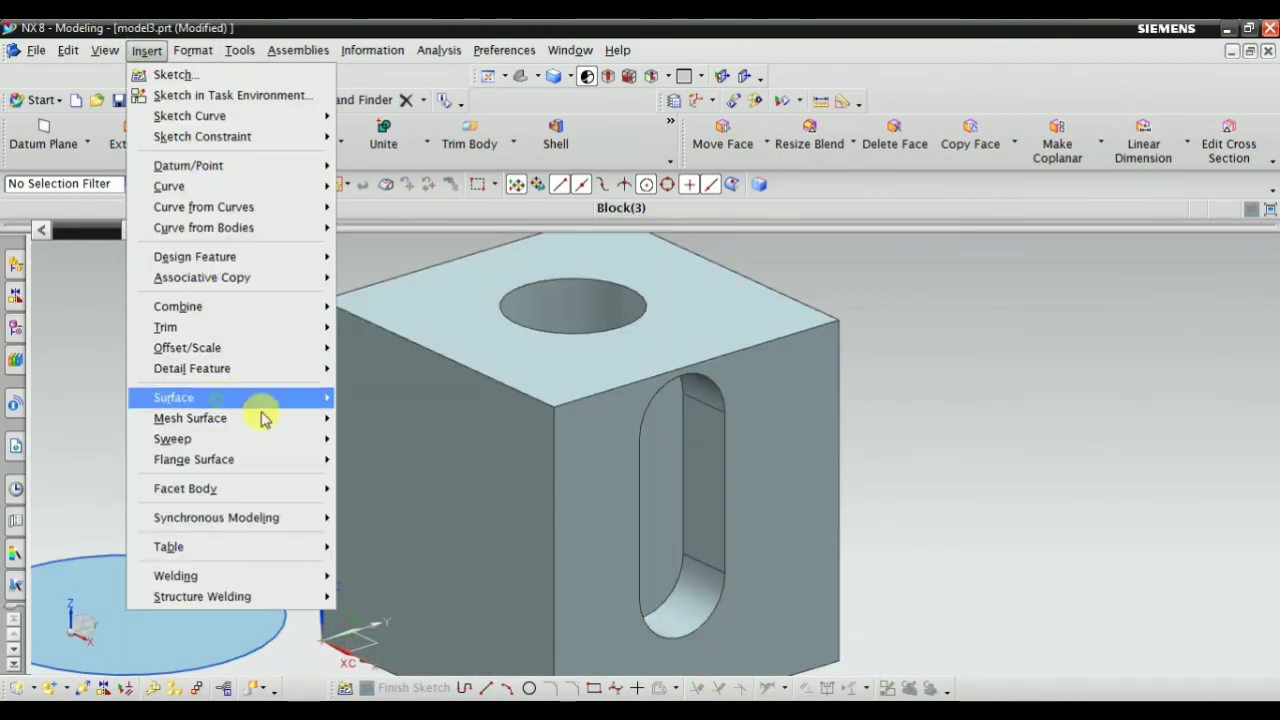
{"action": "mouse_move", "coordinate": [174, 397]}
{"action": "left_click", "coordinate": [440, 597]}
{"action": "scroll", "coordinate": [634, 400], "scroll_direction": "down", "scroll_amount": 3}
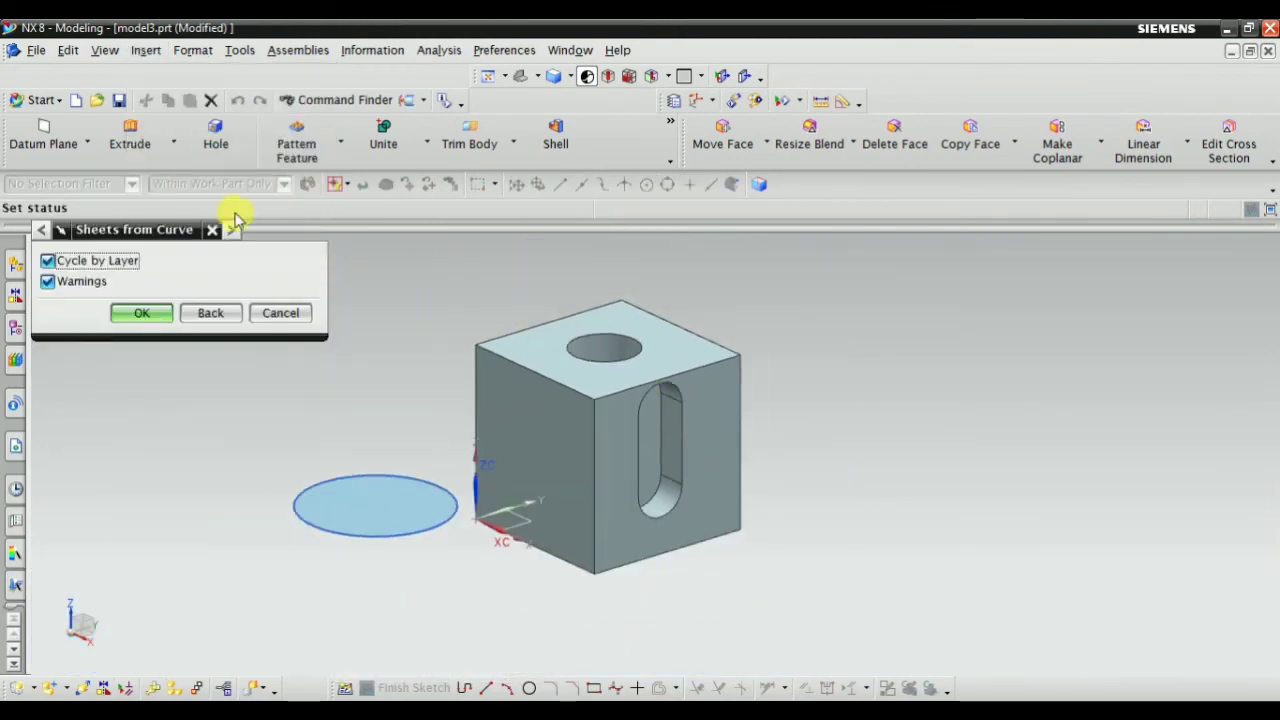
{"action": "left_click", "coordinate": [150, 316]}
{"action": "scroll", "coordinate": [620, 480], "scroll_direction": "up", "scroll_amount": 2}
{"action": "left_click", "coordinate": [57, 185]}
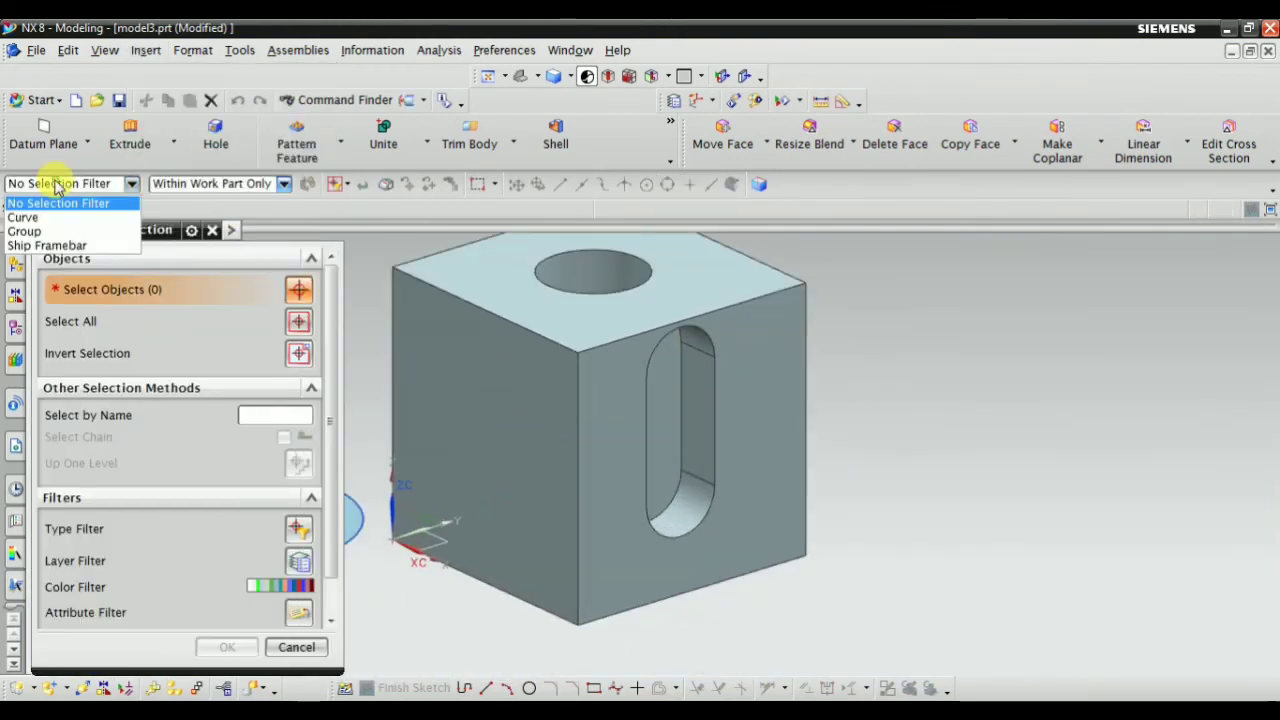
{"action": "left_click", "coordinate": [60, 203]}
{"action": "scroll", "coordinate": [740, 420], "scroll_direction": "up", "scroll_amount": 2}
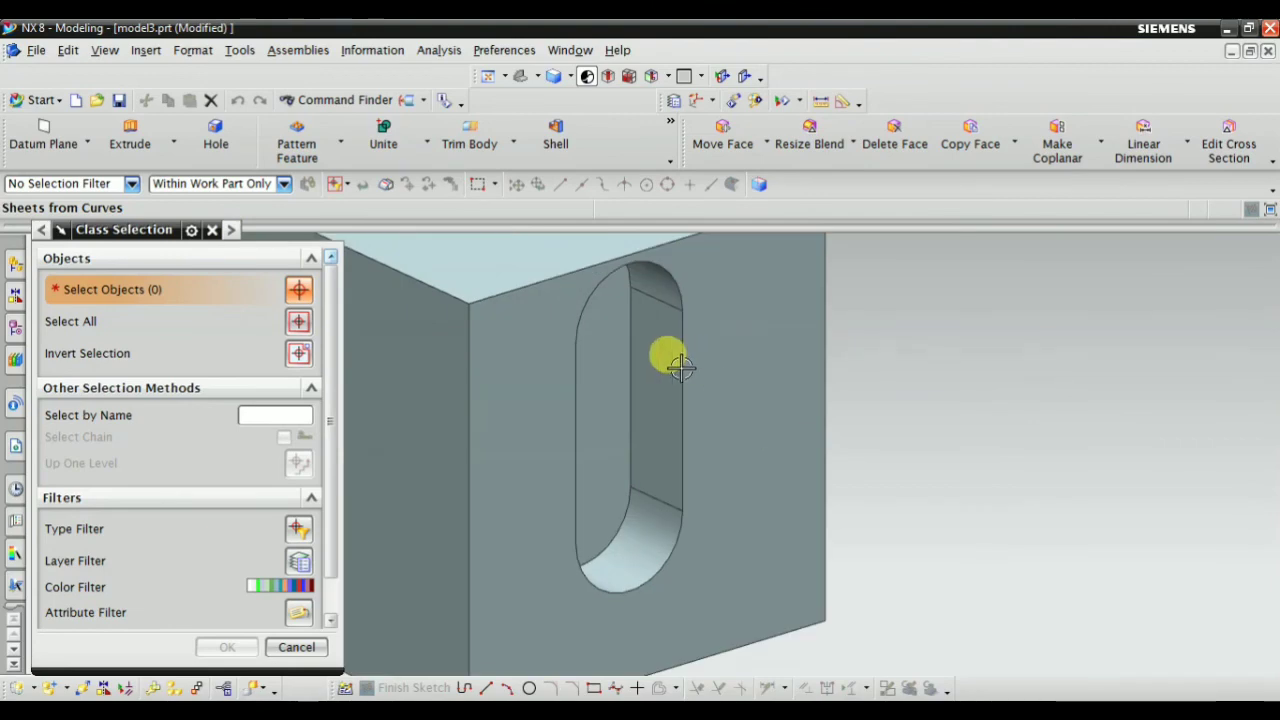
{"action": "scroll", "coordinate": [669, 395], "scroll_direction": "down", "scroll_amount": 2}
{"action": "mouse_move", "coordinate": [717, 458]}
{"action": "middle_mouse_down"}
{"action": "mouse_move", "coordinate": [737, 351]}
{"action": "mouse_move", "coordinate": [700, 371]}
{"action": "mouse_move", "coordinate": [743, 414]}
{"action": "mouse_move", "coordinate": [640, 415]}
{"action": "mouse_move", "coordinate": [694, 371]}
{"action": "mouse_move", "coordinate": [657, 380]}
{"action": "middle_mouse_up"}
{"action": "mouse_move", "coordinate": [600, 343]}
{"action": "middle_mouse_down"}
{"action": "mouse_move", "coordinate": [581, 392]}
{"action": "mouse_move", "coordinate": [700, 423]}
{"action": "mouse_move", "coordinate": [330, 578]}
{"action": "middle_mouse_up"}
{"action": "left_click", "coordinate": [293, 647]}
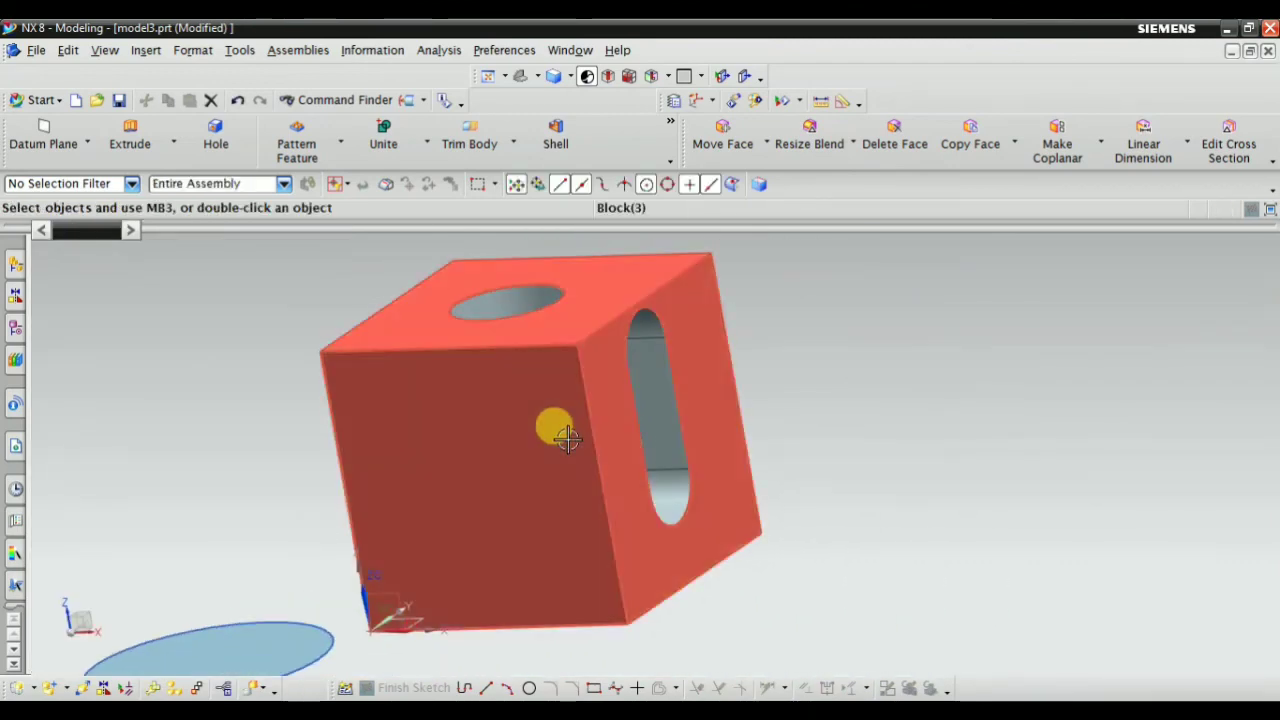
{"action": "right_click", "coordinate": [551, 429]}
{"action": "key", "text": "Escape"}
Make the sketch of Extrude (6) external so the slot outline is a separate feature
{"action": "left_click", "coordinate": [12, 328]}
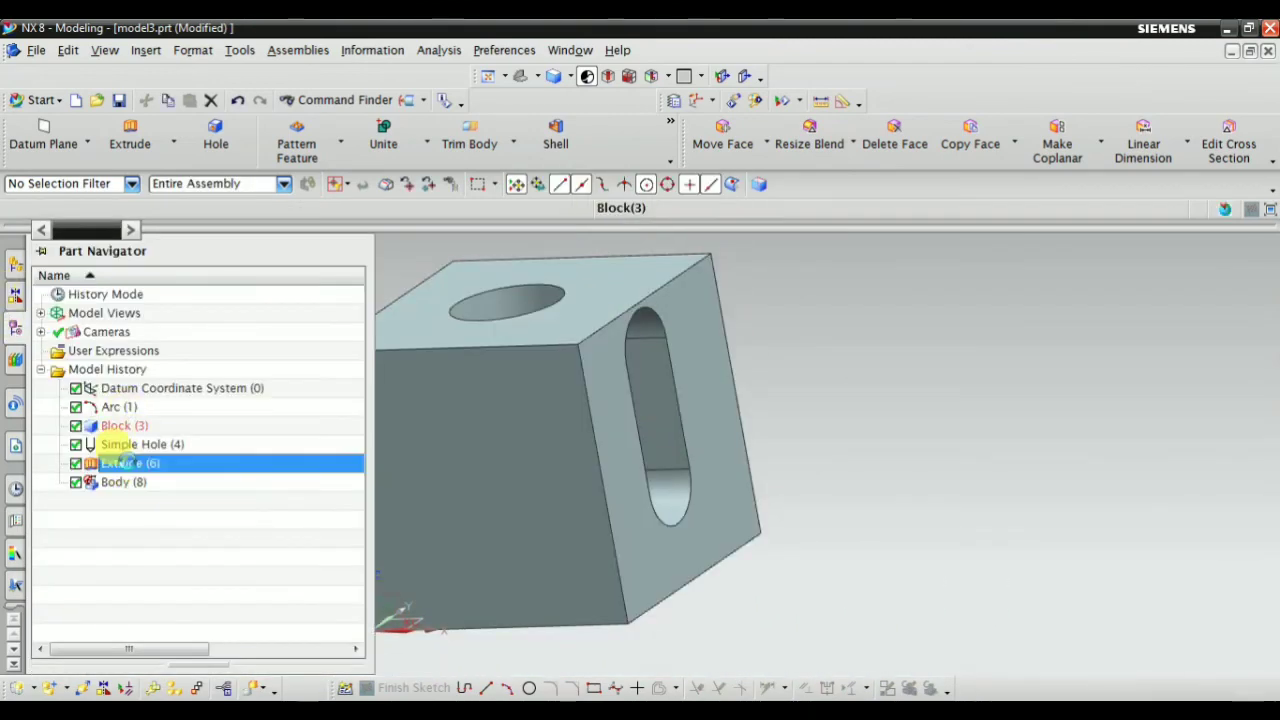
{"action": "right_click", "coordinate": [115, 463]}
{"action": "left_click", "coordinate": [240, 441]}
{"action": "mouse_move", "coordinate": [886, 414]}
{"action": "middle_mouse_down"}
{"action": "mouse_move", "coordinate": [649, 386]}
{"action": "mouse_move", "coordinate": [657, 323]}
{"action": "mouse_move", "coordinate": [507, 408]}
{"action": "mouse_move", "coordinate": [437, 366]}
{"action": "middle_mouse_up"}
Create a sheet from the slot's four outline curves using Sheets from Curves
{"action": "right_click", "coordinate": [293, 330]}
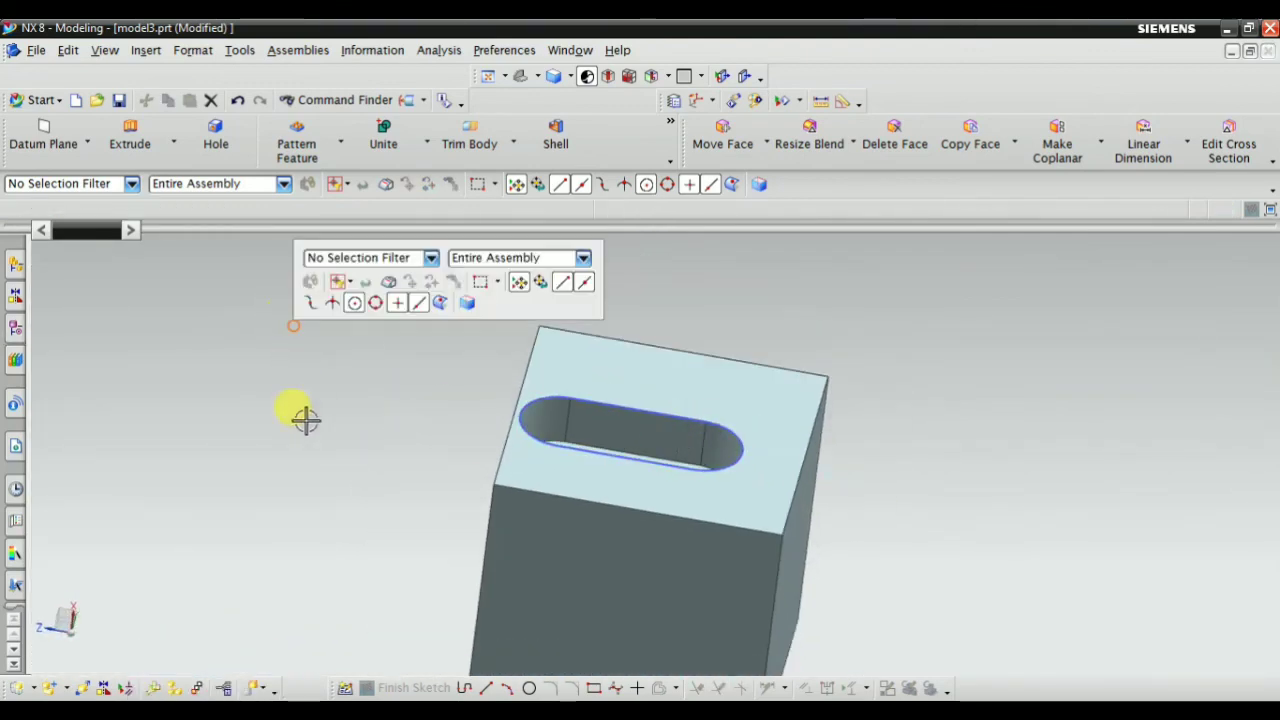
{"action": "left_click", "coordinate": [193, 405]}
{"action": "left_click", "coordinate": [146, 50]}
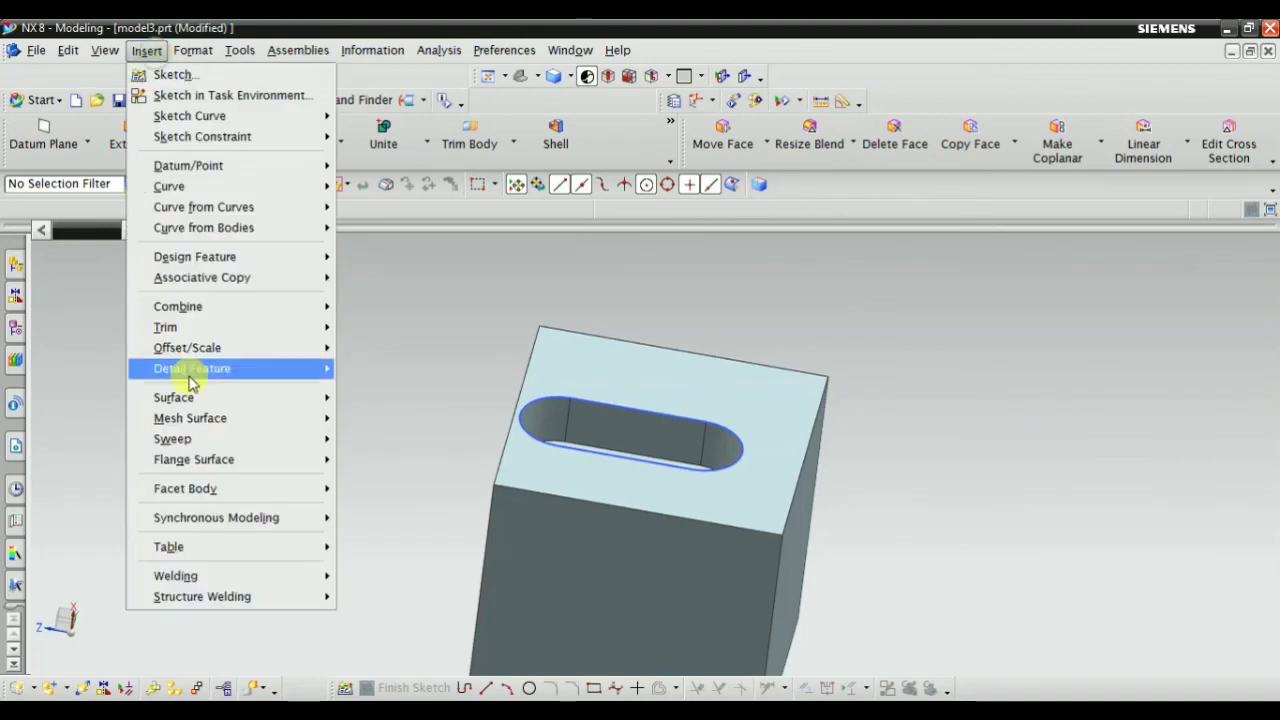
{"action": "left_click", "coordinate": [412, 598]}
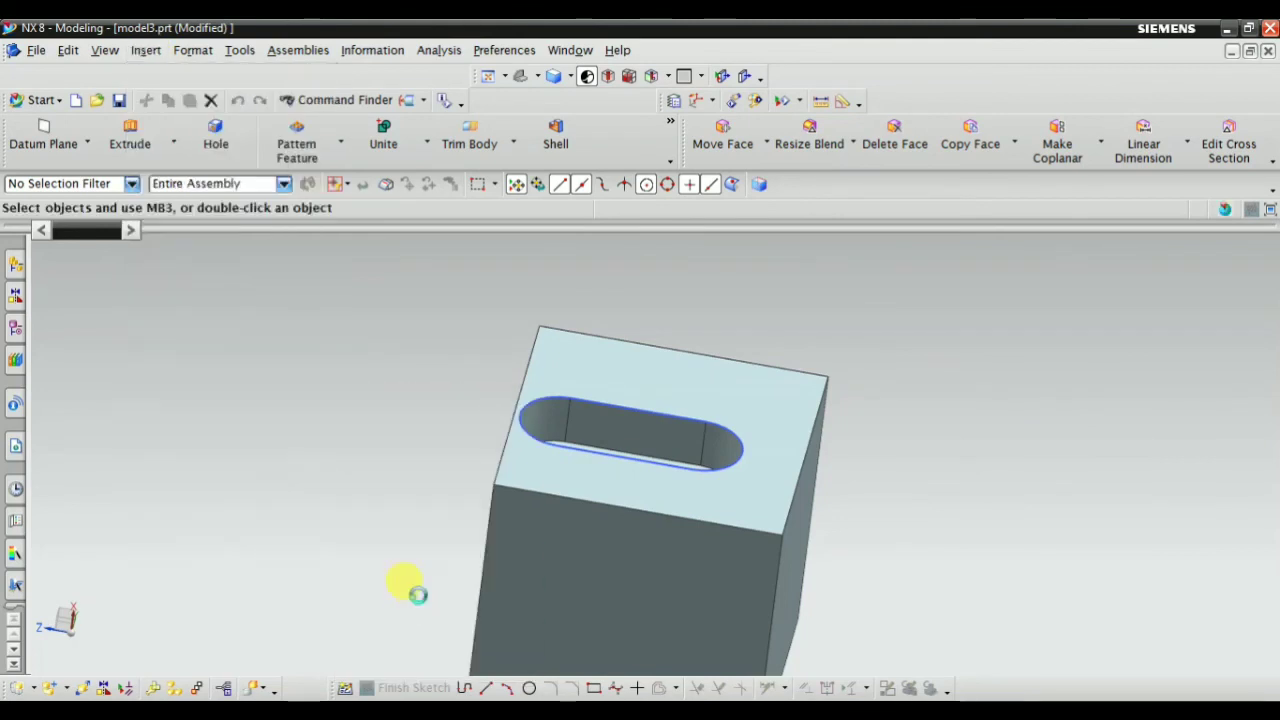
{"action": "left_click", "coordinate": [135, 311]}
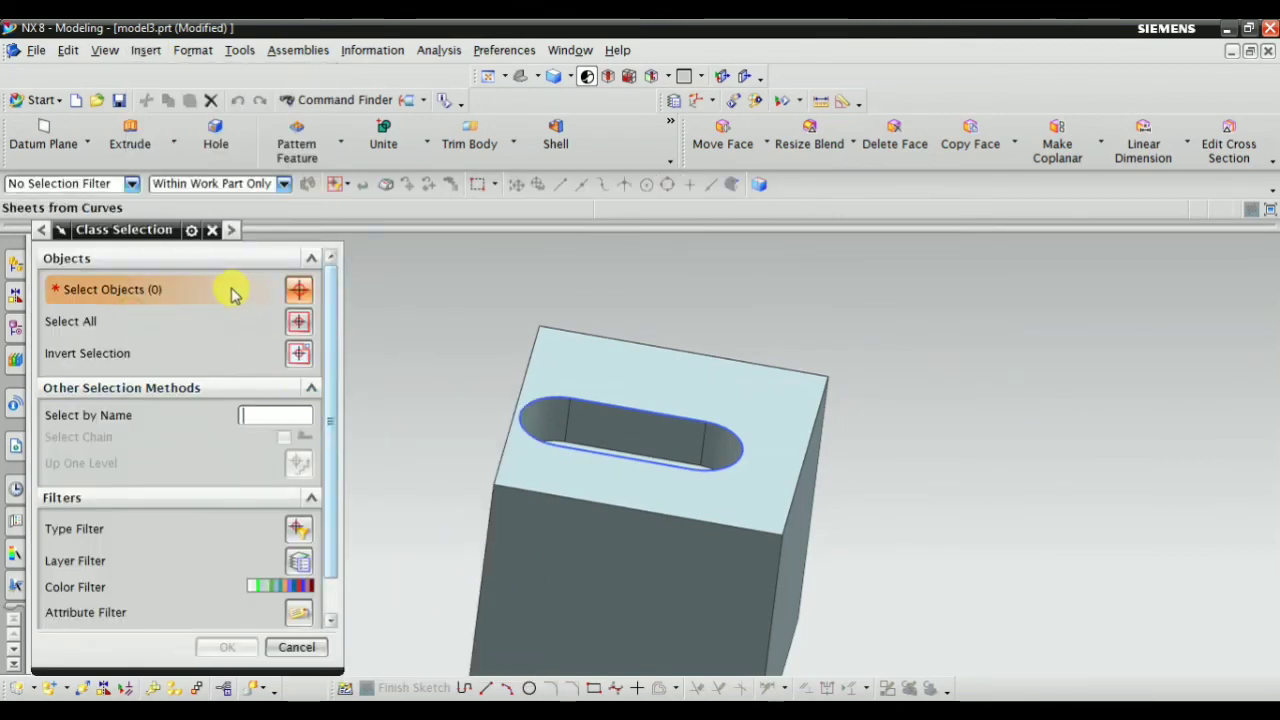
{"action": "scroll", "coordinate": [491, 411], "scroll_direction": "up", "scroll_amount": 3}
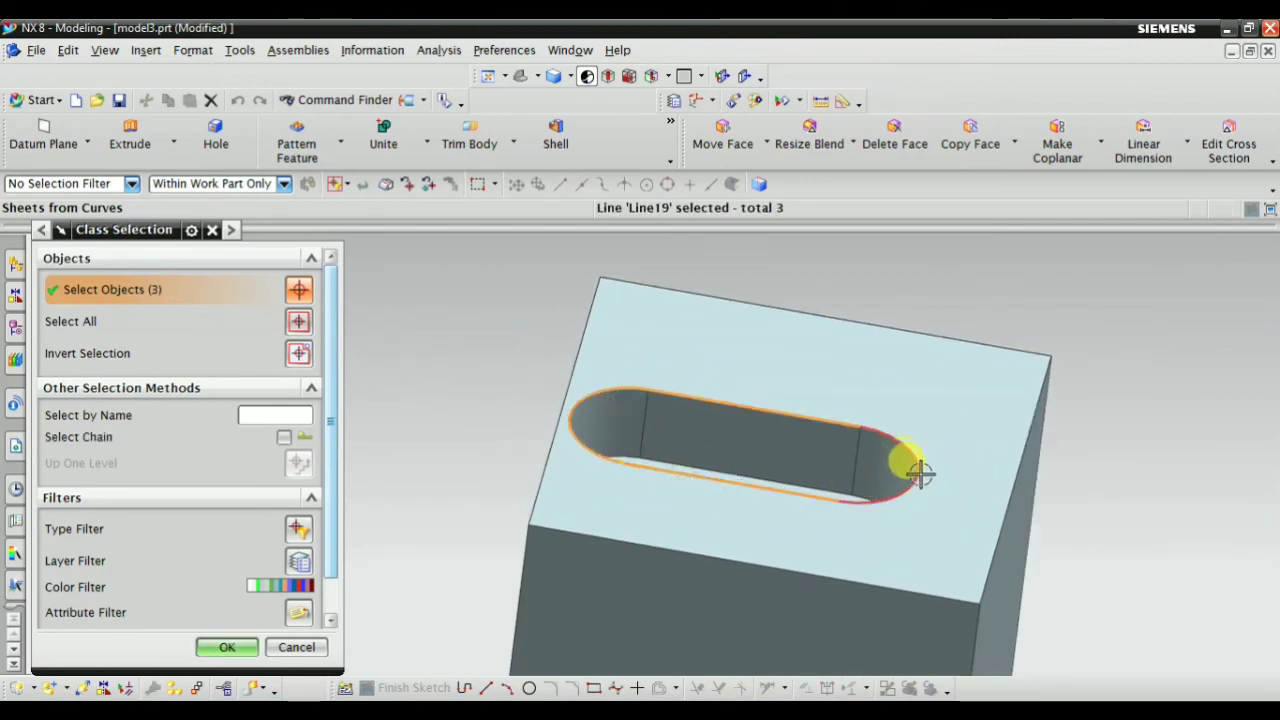
{"action": "left_click", "coordinate": [230, 647]}
{"action": "mouse_move", "coordinate": [351, 568]}
{"action": "middle_mouse_down"}
{"action": "mouse_move", "coordinate": [540, 418]}
{"action": "mouse_move", "coordinate": [863, 297]}
{"action": "mouse_move", "coordinate": [793, 403]}
{"action": "middle_mouse_up"}
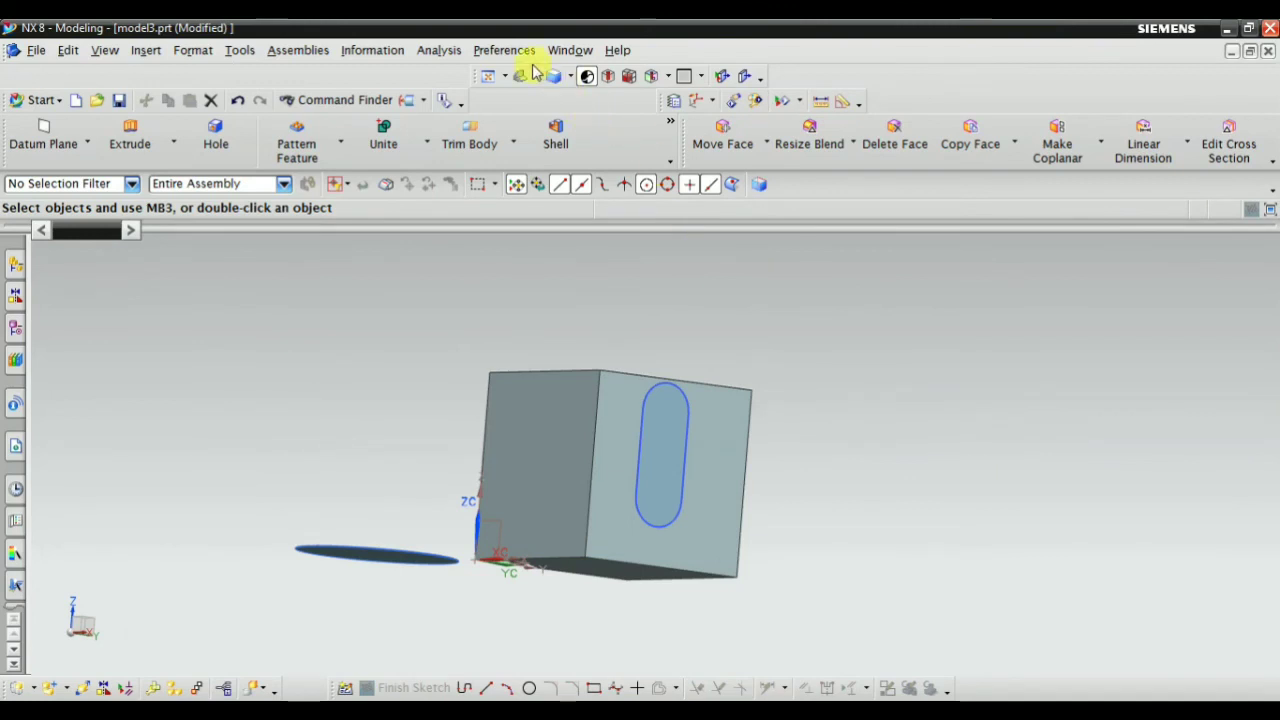
Frame the whole block in a fitted Trimetric view and bring up Insert > Surface
{"action": "left_click", "coordinate": [520, 76]}
{"action": "right_click", "coordinate": [378, 300]}
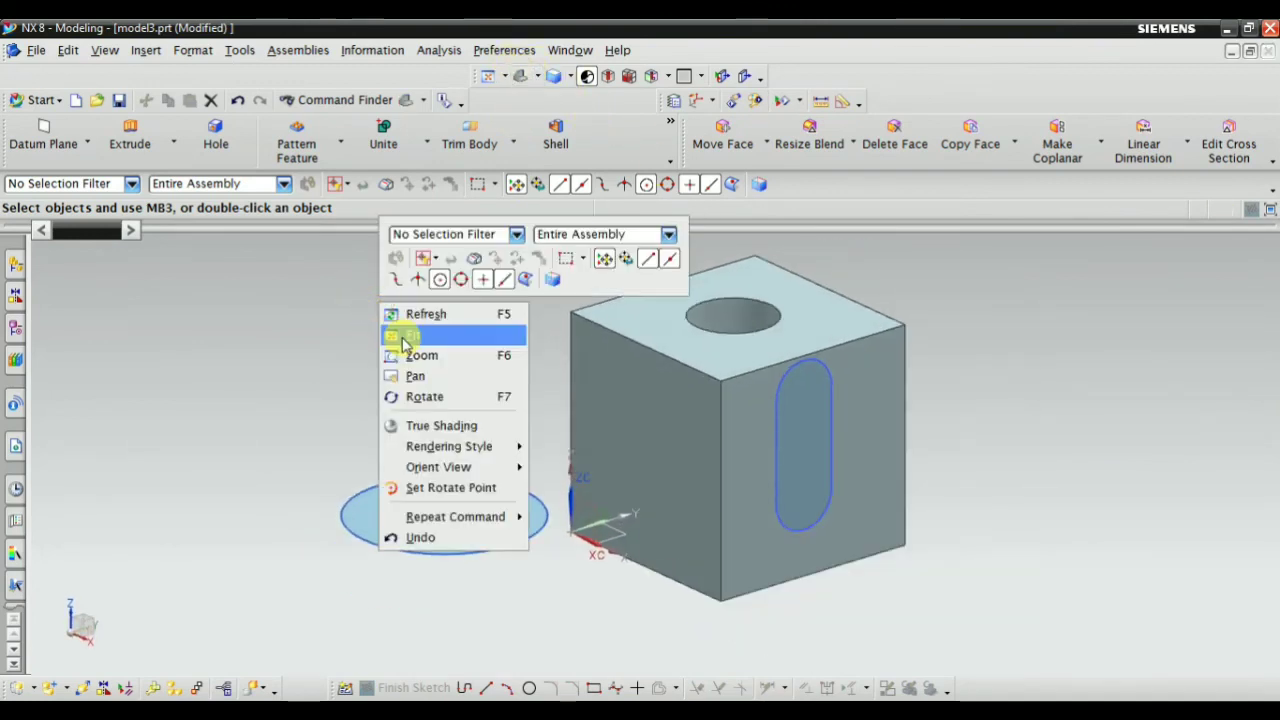
{"action": "left_click", "coordinate": [400, 334]}
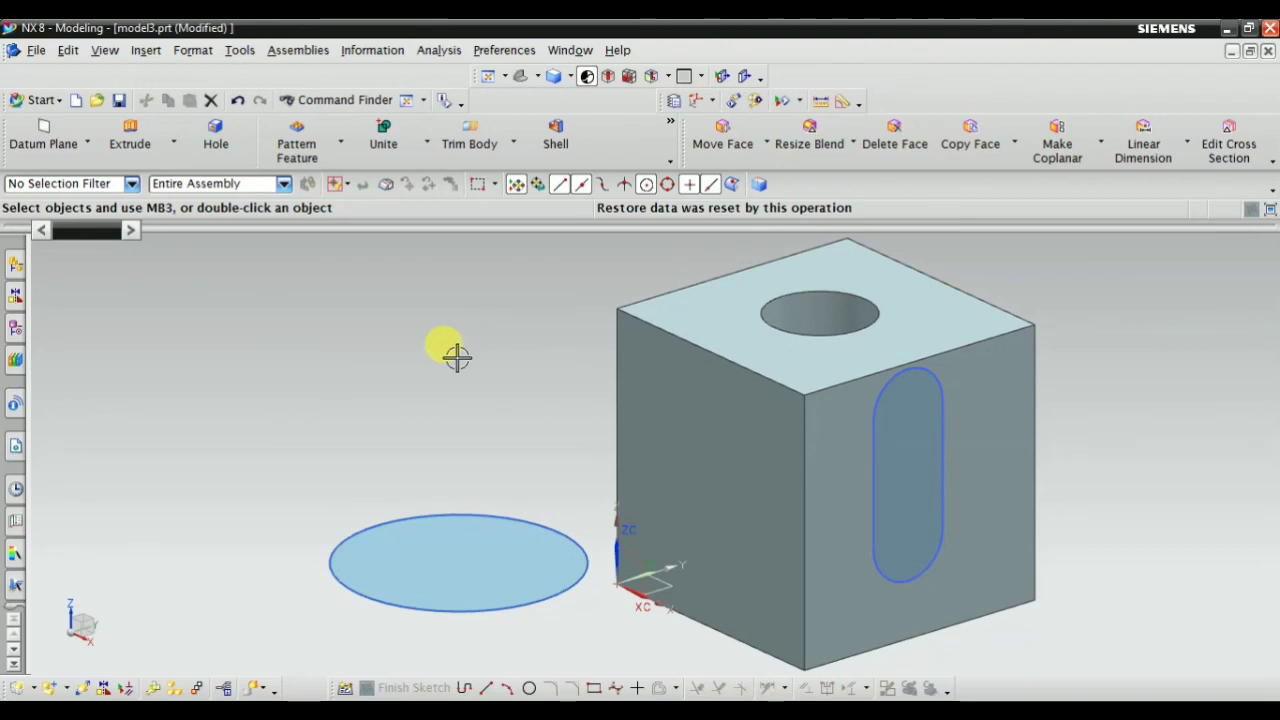
{"action": "left_click", "coordinate": [146, 50]}
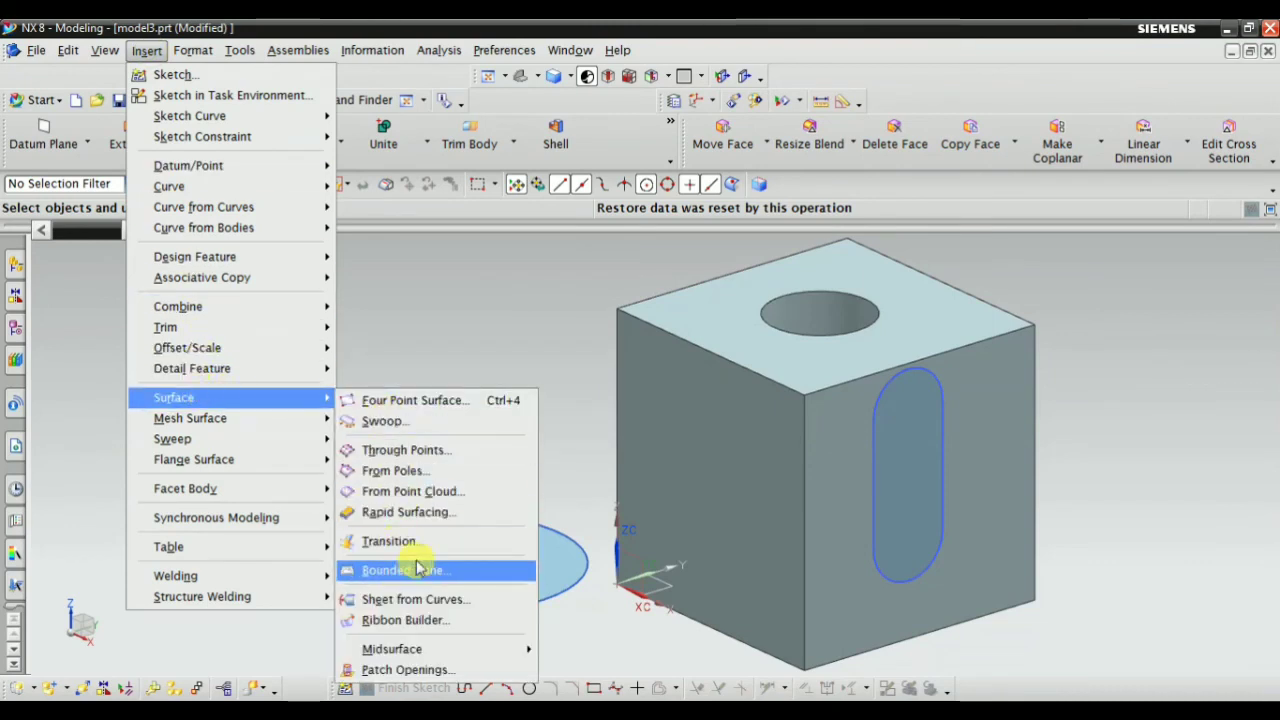